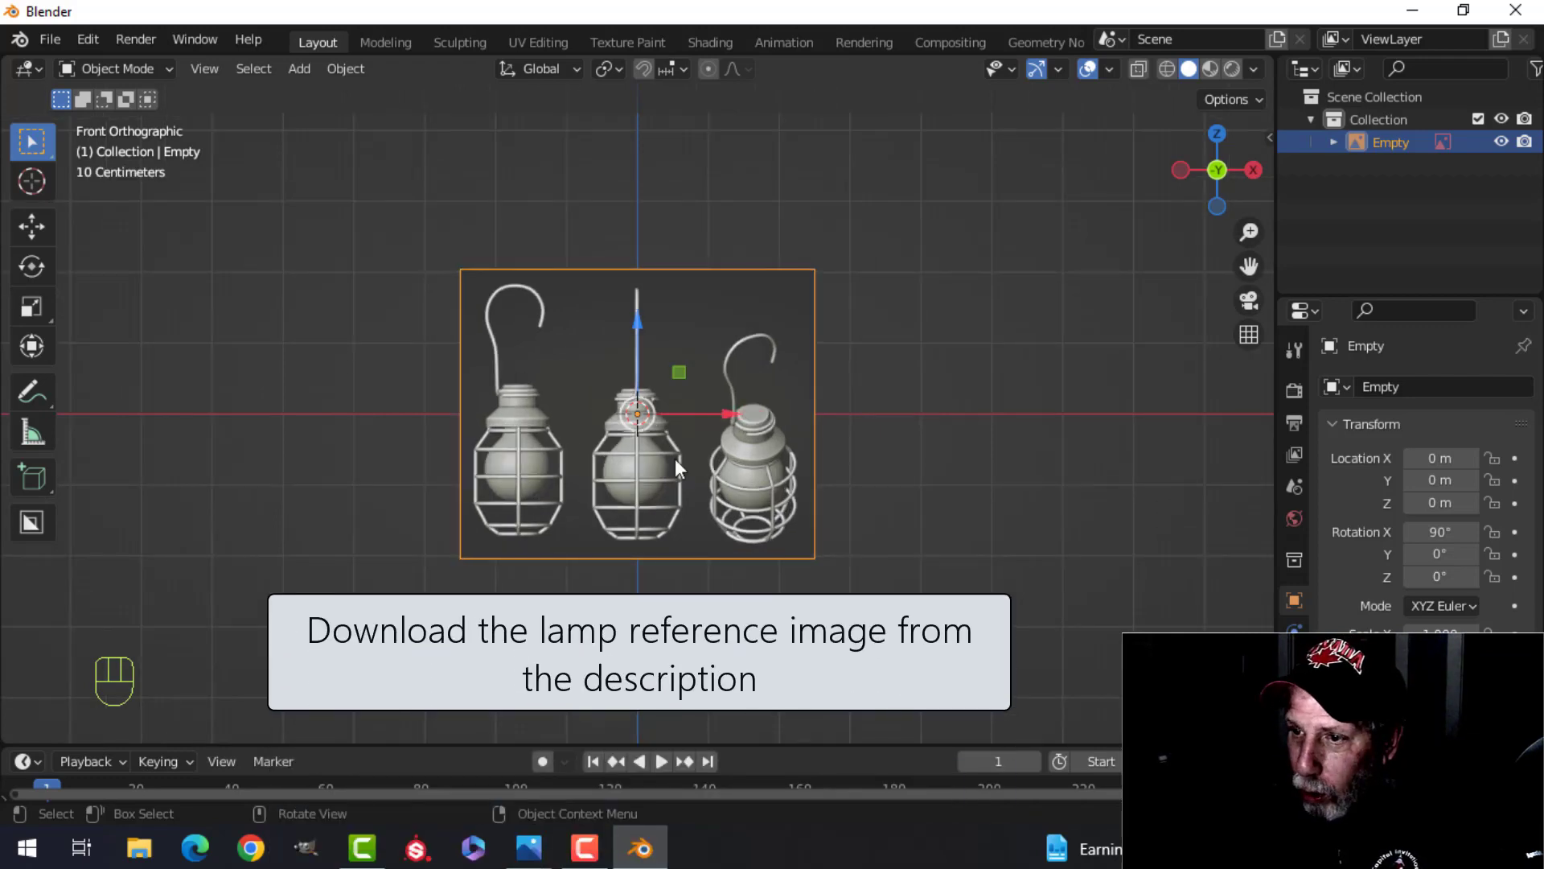
Scale the lamp reference image up by a factor of 2
{"action": "scroll", "coordinate": [674, 458], "scroll_direction": "up", "scroll_amount": 1}
{"action": "scroll", "coordinate": [674, 459], "scroll_direction": "up", "scroll_amount": 1}
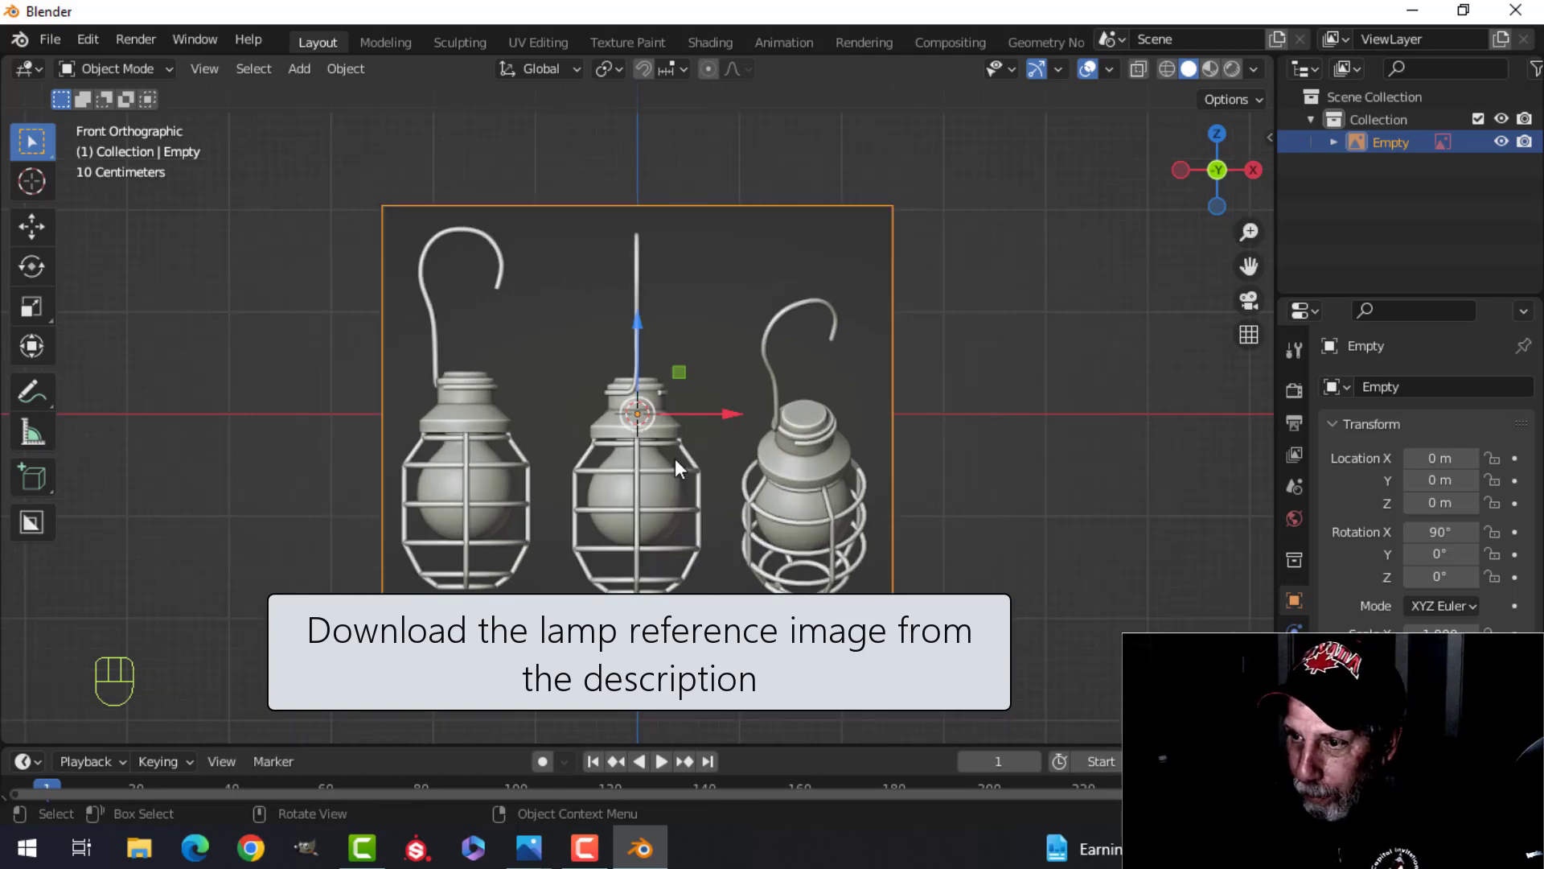
{"action": "scroll", "coordinate": [674, 459], "scroll_direction": "down", "scroll_amount": 2}
{"action": "key", "text": "s"}
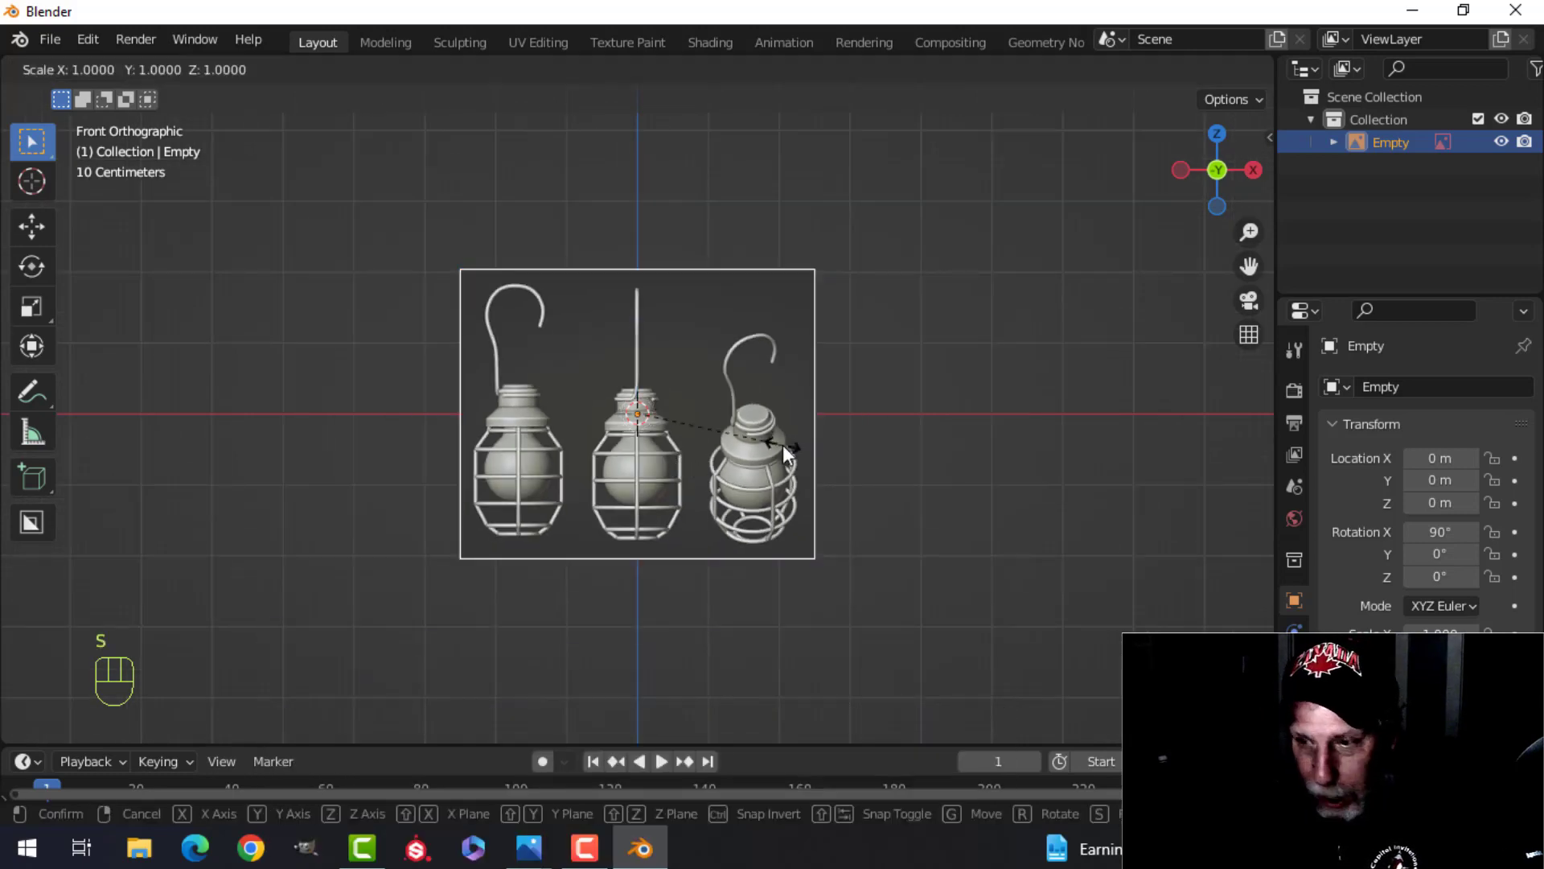
{"action": "key", "text": "2"}
{"action": "key", "text": "Return"}
Move the reference image to about X 3.36 m, Z -0.79 m so the first lamp's cap is centred on the world origin
{"action": "key", "text": "g"}
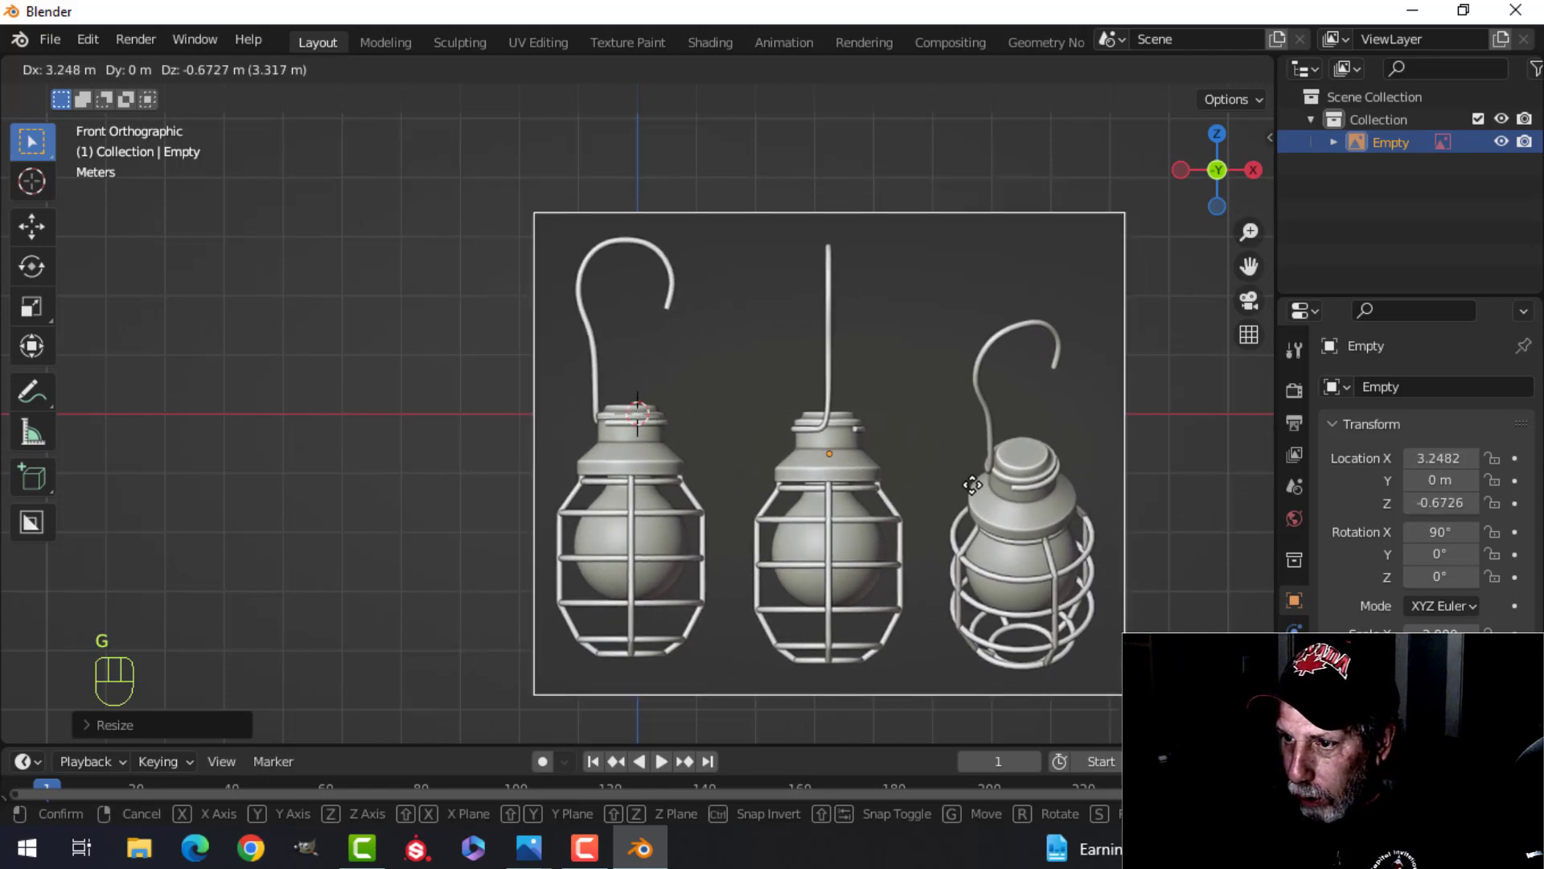
{"action": "left_click", "coordinate": [976, 493]}
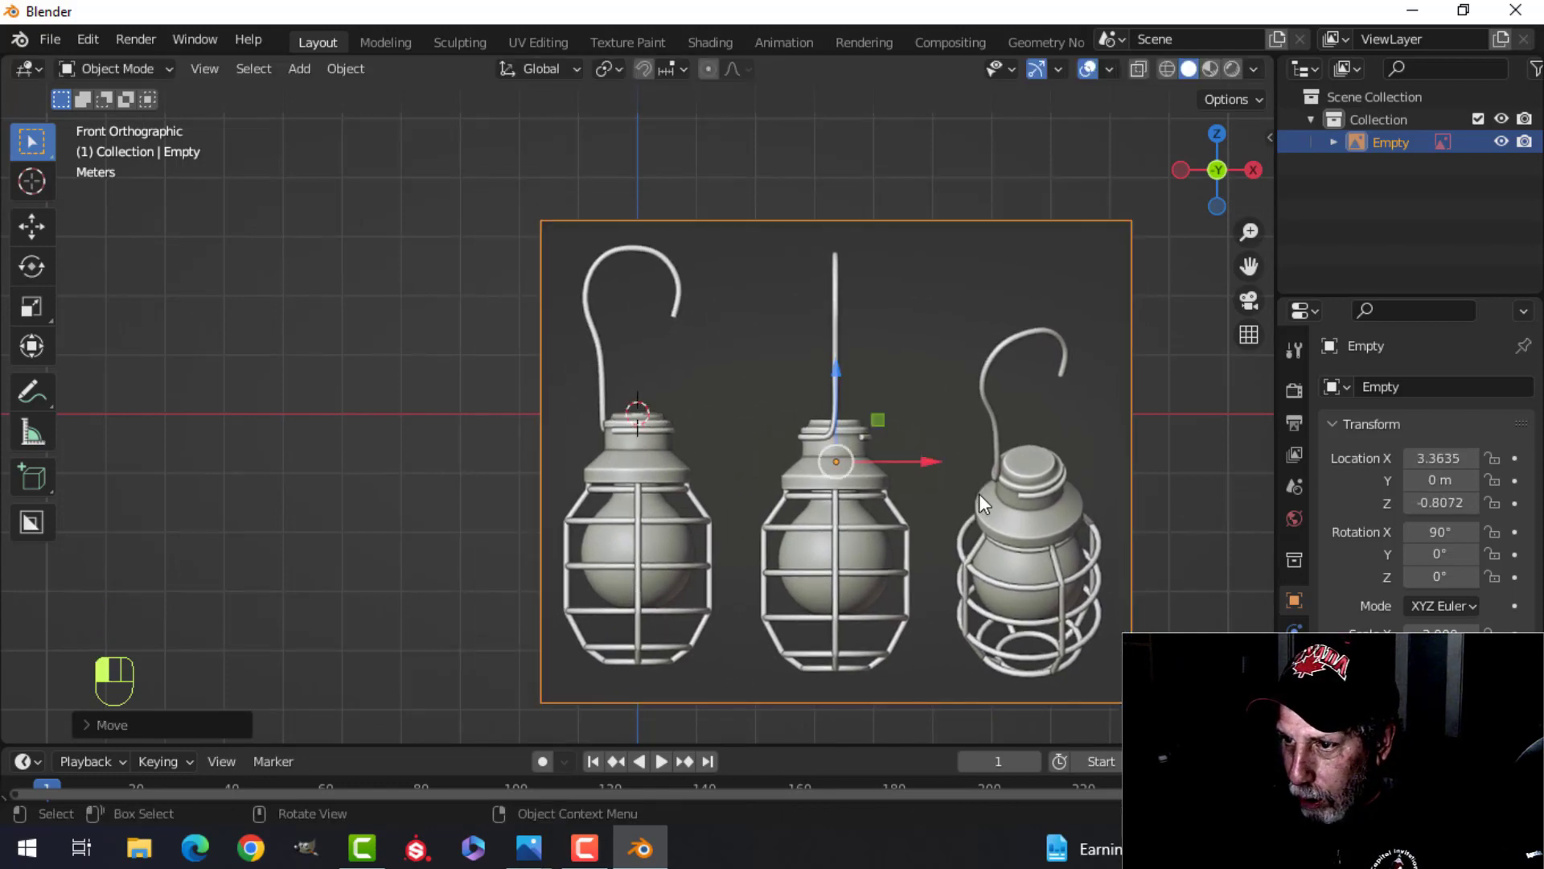
{"action": "scroll", "coordinate": [954, 494], "scroll_direction": "up", "scroll_amount": 5}
{"action": "key", "text": "g"}
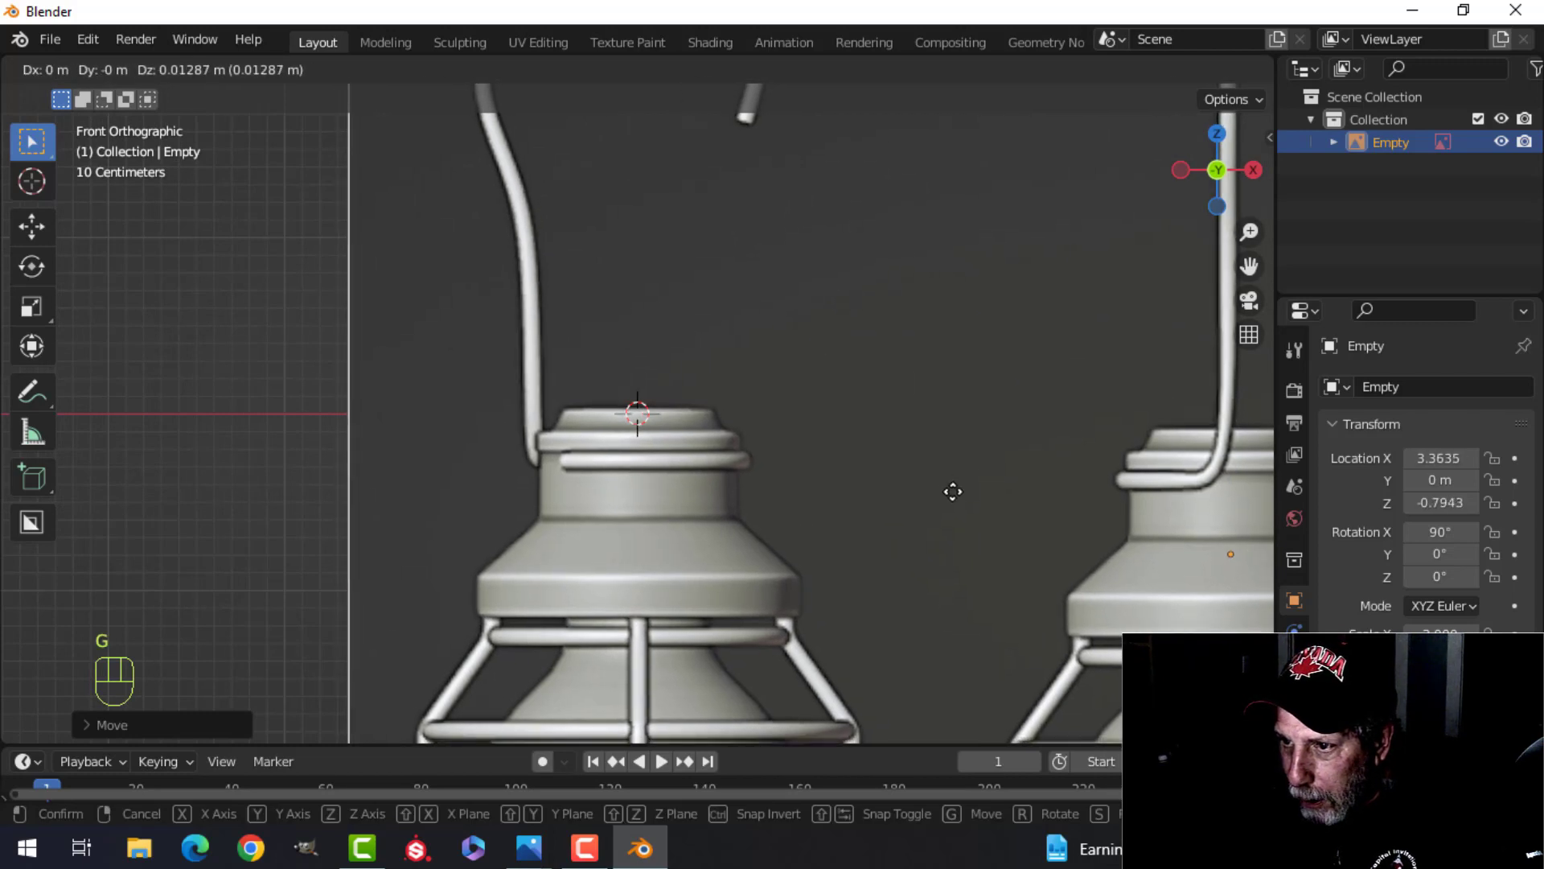
{"action": "right_click", "coordinate": [954, 497]}
Push the reference image back along the Y axis to about 5.09 m, behind the modelling area
{"action": "key", "text": "KP_3"}
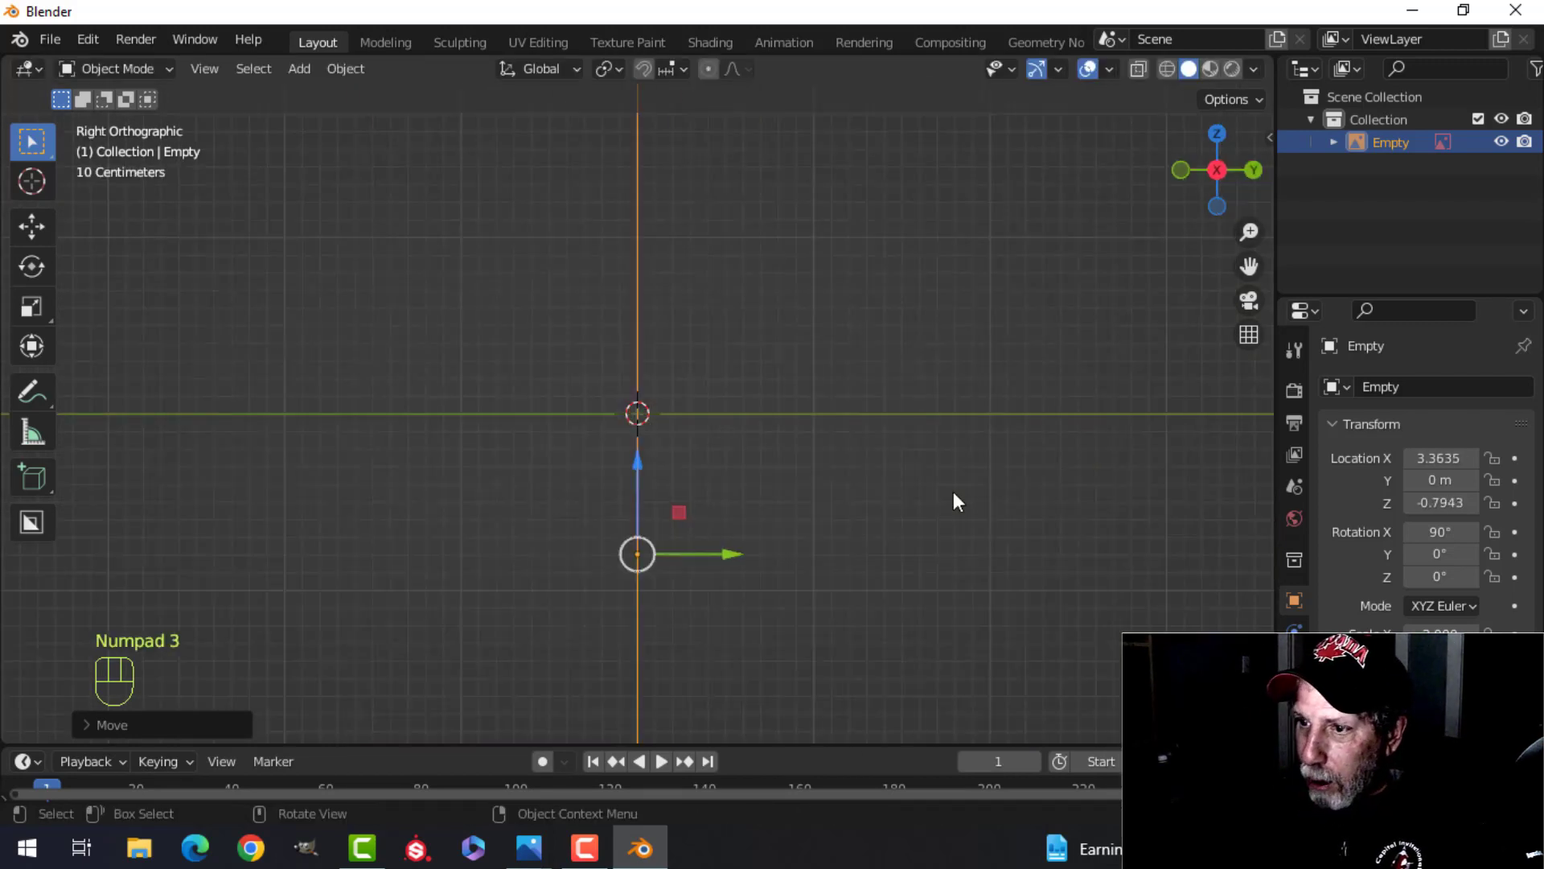
{"action": "left_click_drag", "start_coordinate": [740, 473], "coordinate": [1097, 499]}
{"action": "key", "text": "KP_1"}
{"action": "scroll", "coordinate": [1100, 510], "scroll_direction": "up", "scroll_amount": 1}
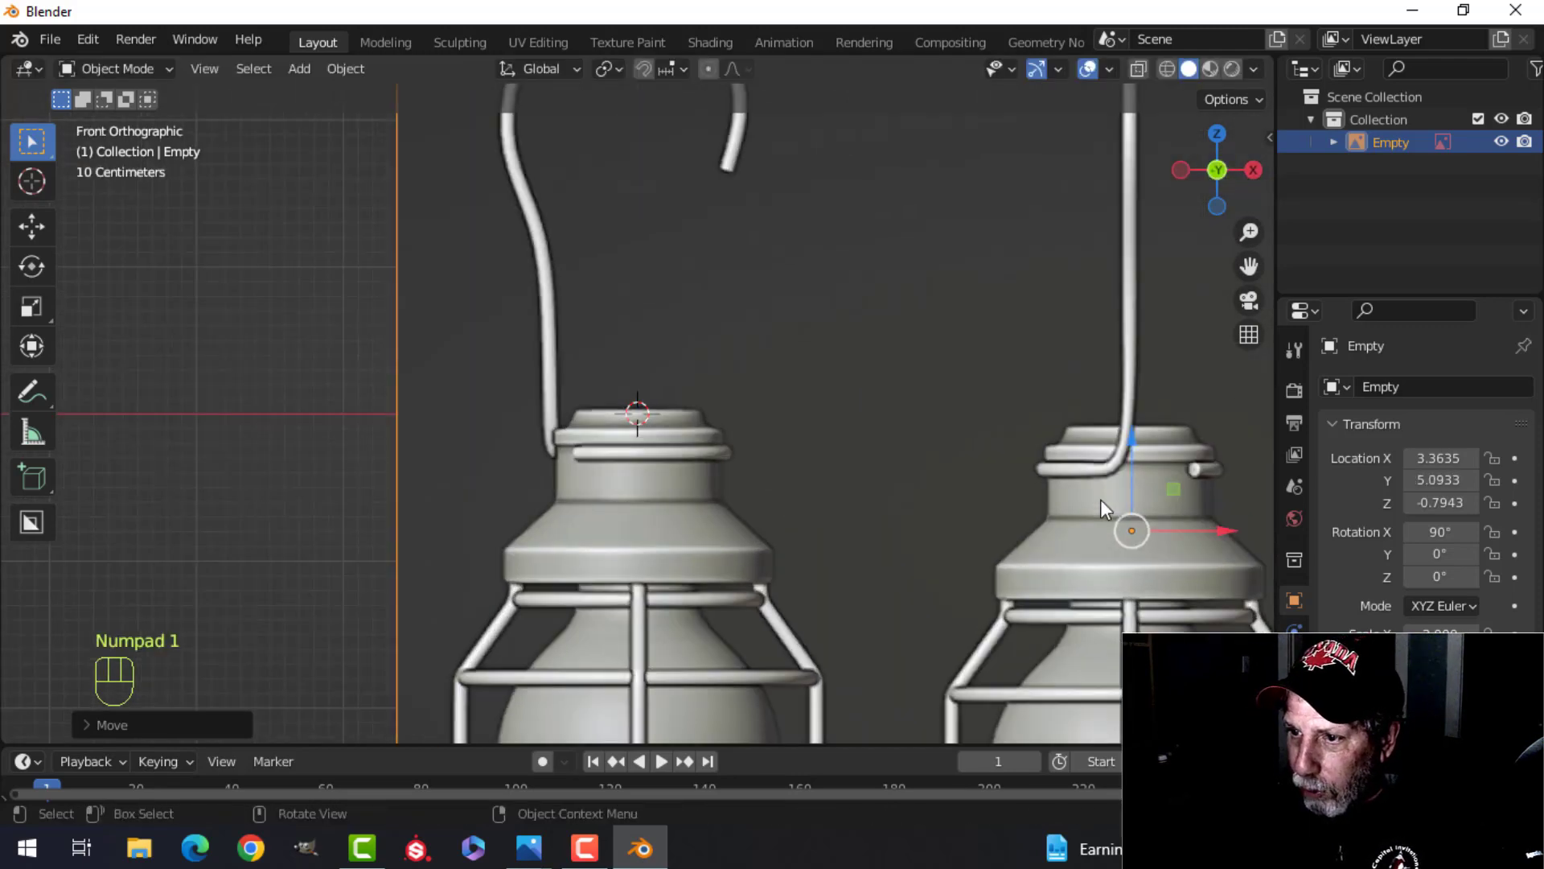
{"action": "scroll", "coordinate": [769, 442], "scroll_direction": "down", "scroll_amount": 2}
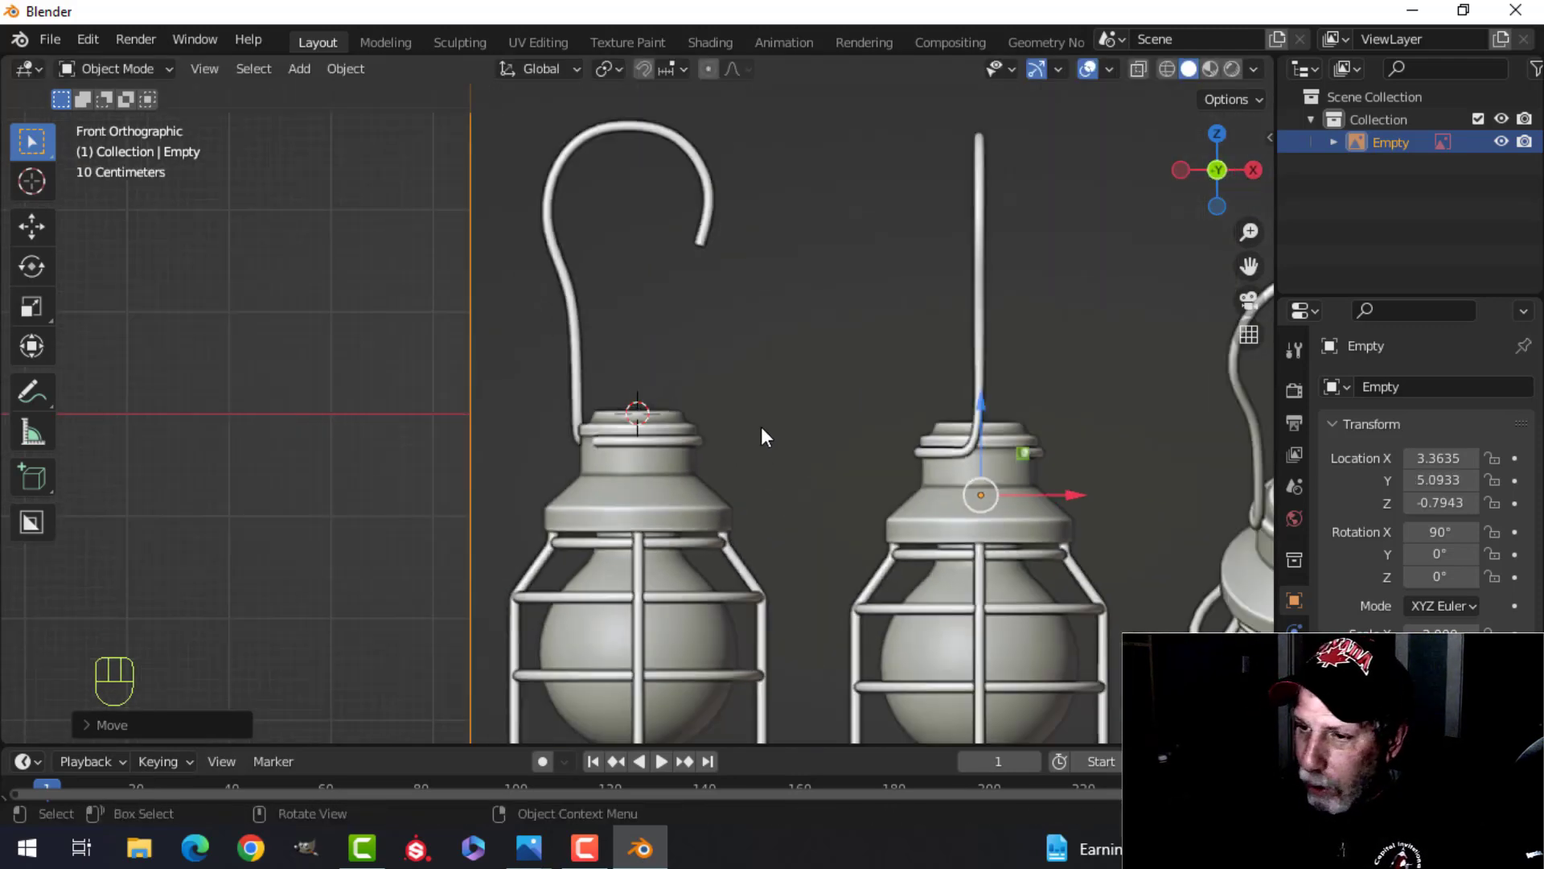
Add a mesh circle with 16 vertices at the world origin
{"action": "key", "text": "shift+a"}
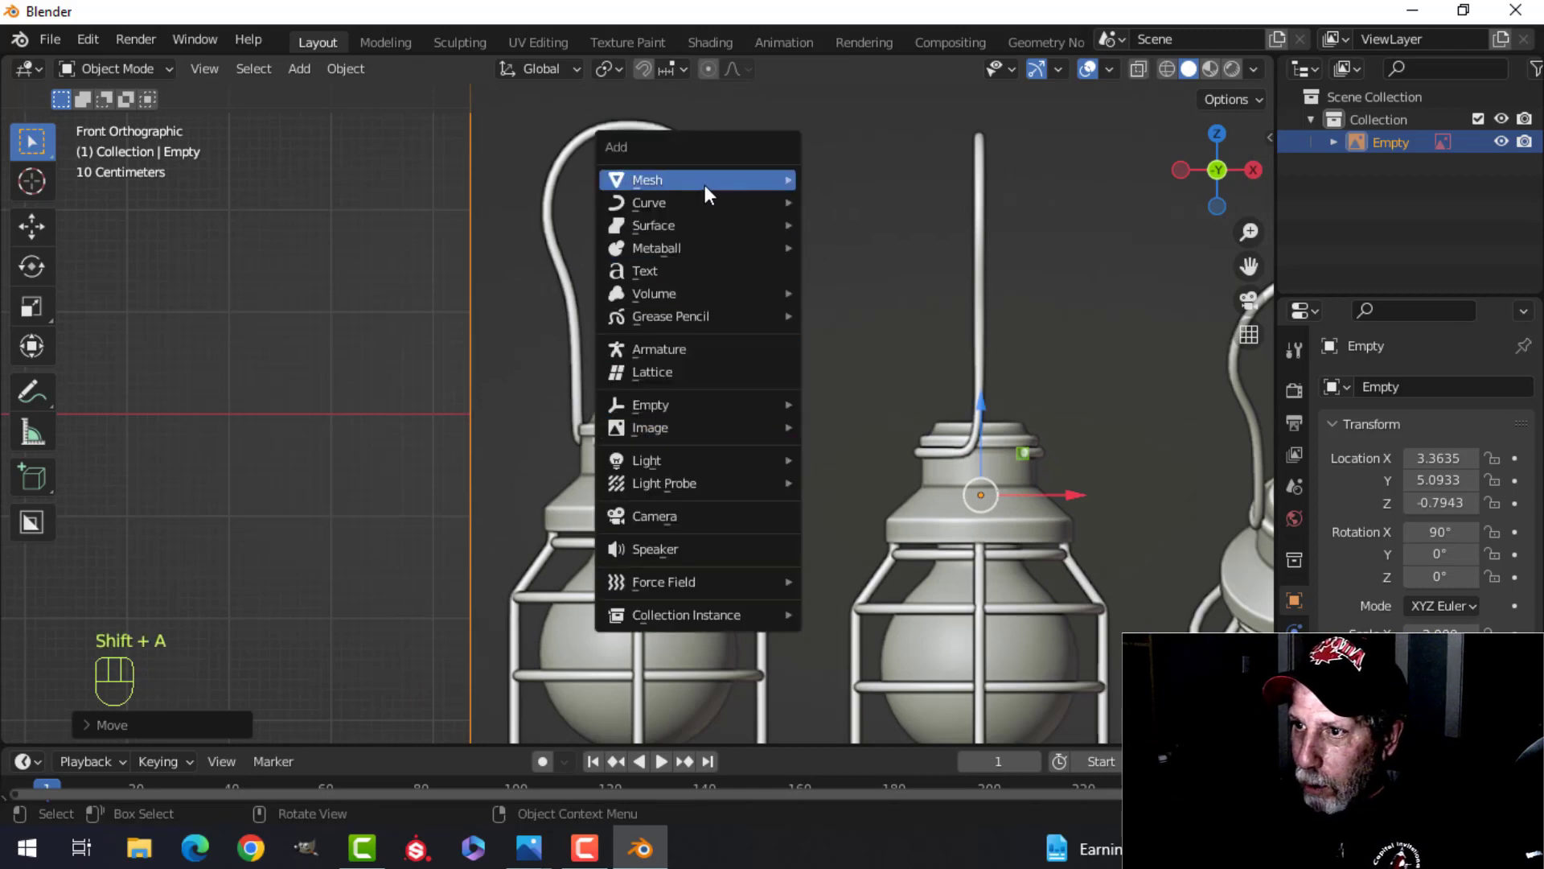
{"action": "mouse_move", "coordinate": [705, 182]}
{"action": "left_click", "coordinate": [840, 222]}
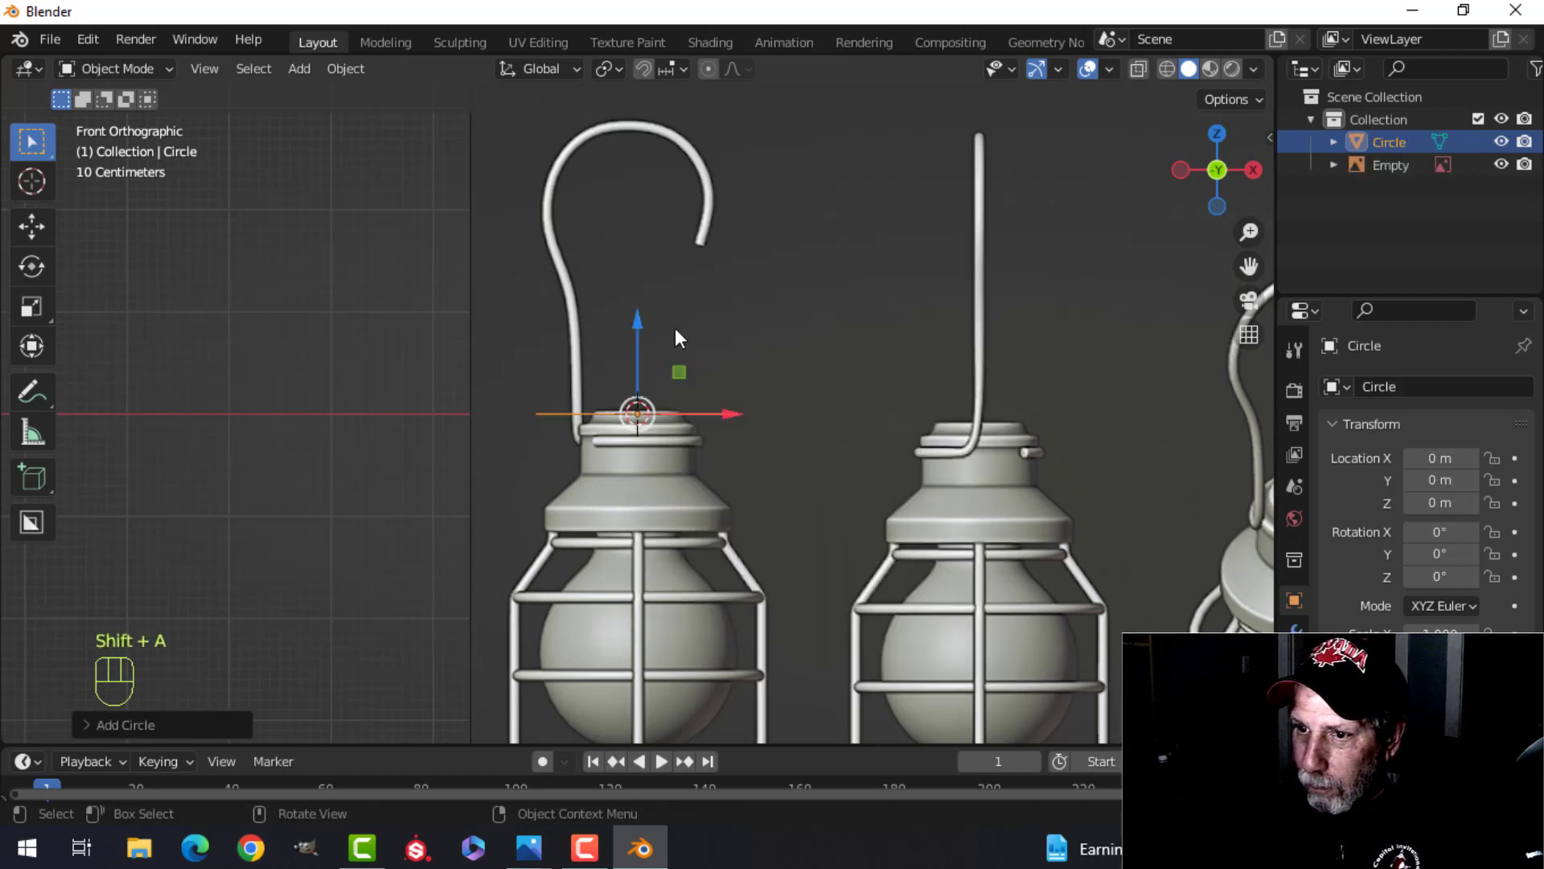
{"action": "left_click", "coordinate": [143, 718]}
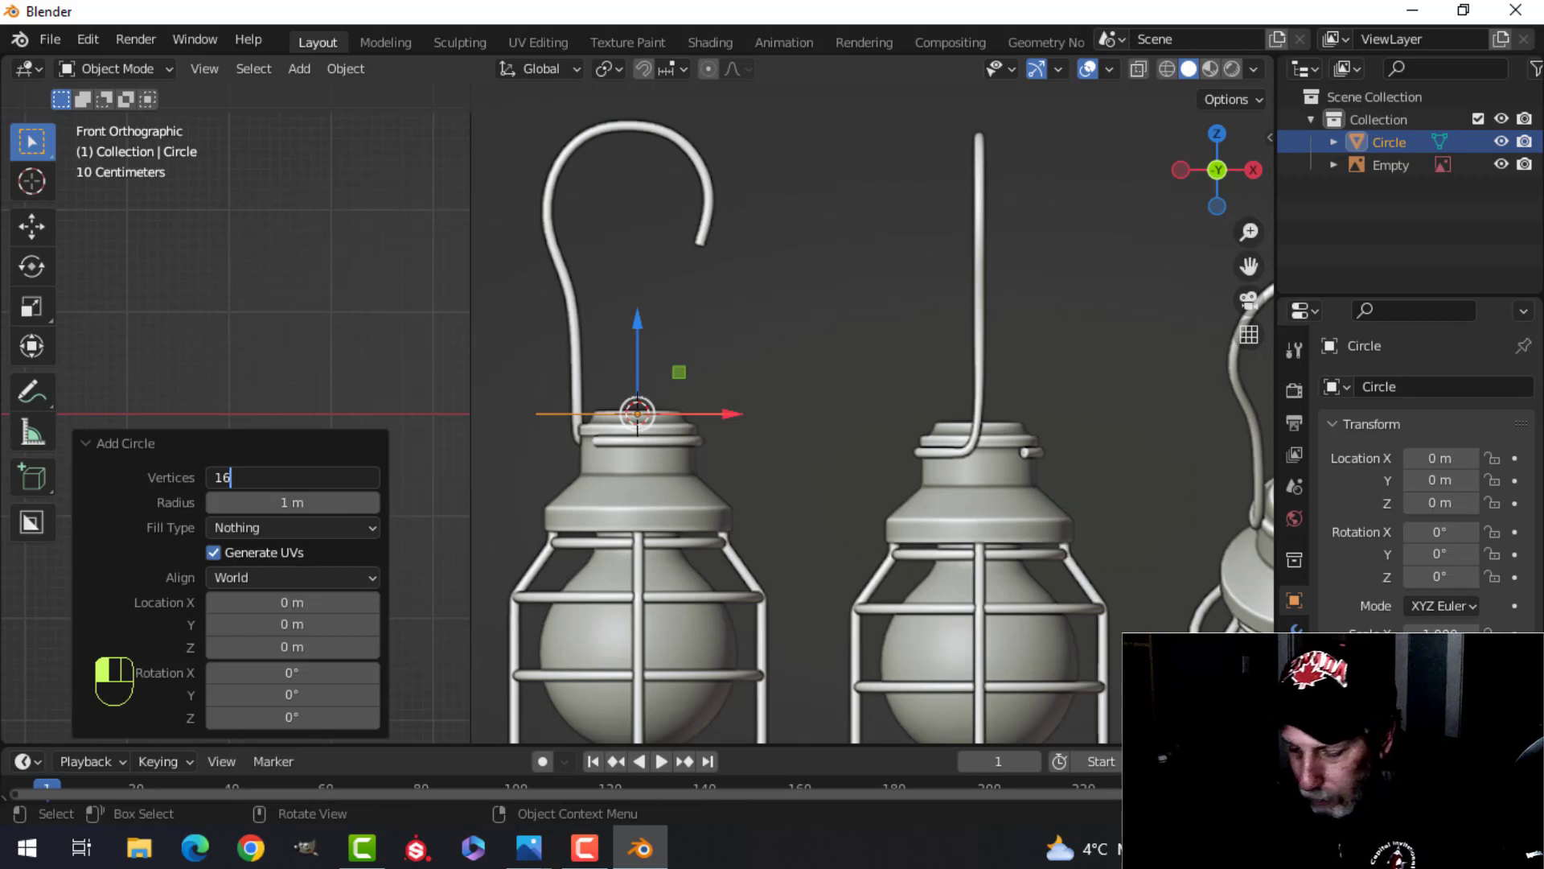
{"action": "key", "text": "Return"}
In Edit Mode, scale the circle to about 0.426 and raise it about 0.026 m to match the cap's top edge
{"action": "scroll", "coordinate": [863, 413], "scroll_direction": "up", "scroll_amount": 3}
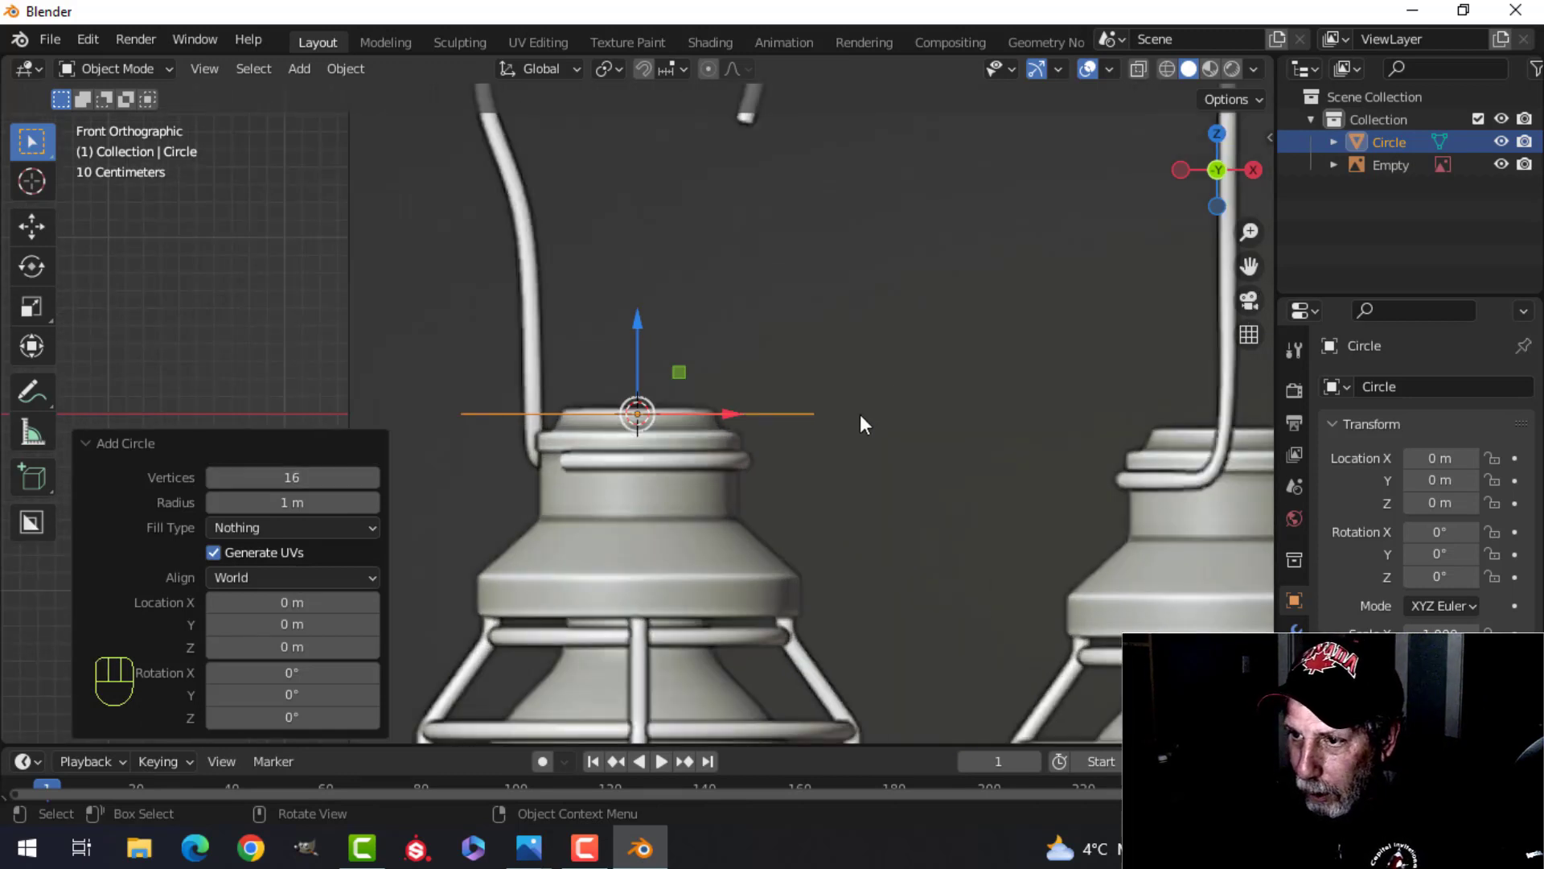
{"action": "key", "text": "Tab"}
{"action": "key", "text": "s"}
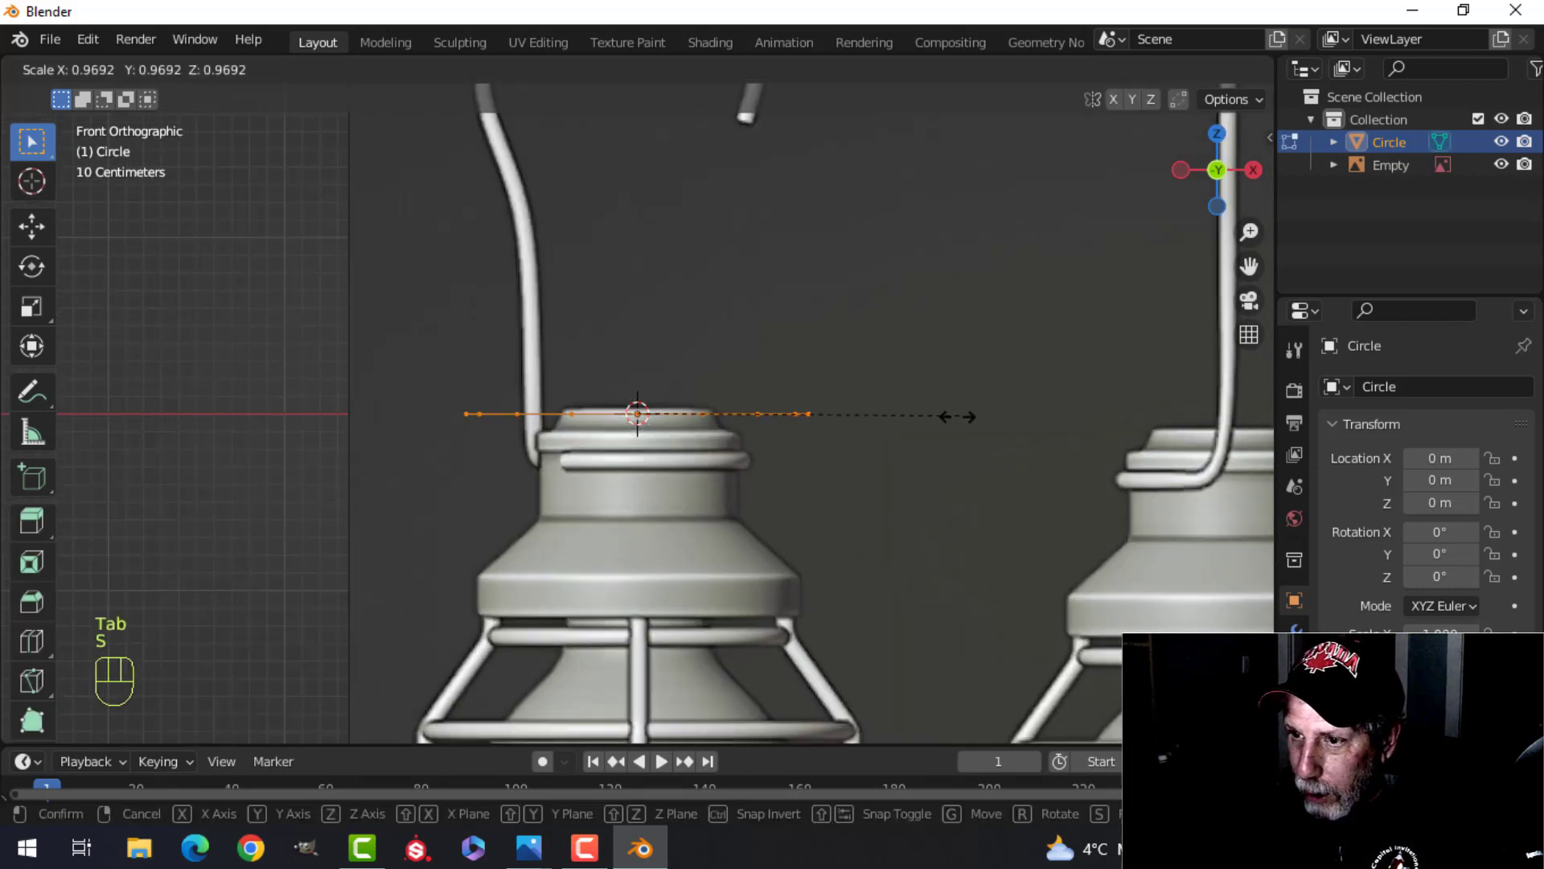
{"action": "left_click", "coordinate": [777, 432]}
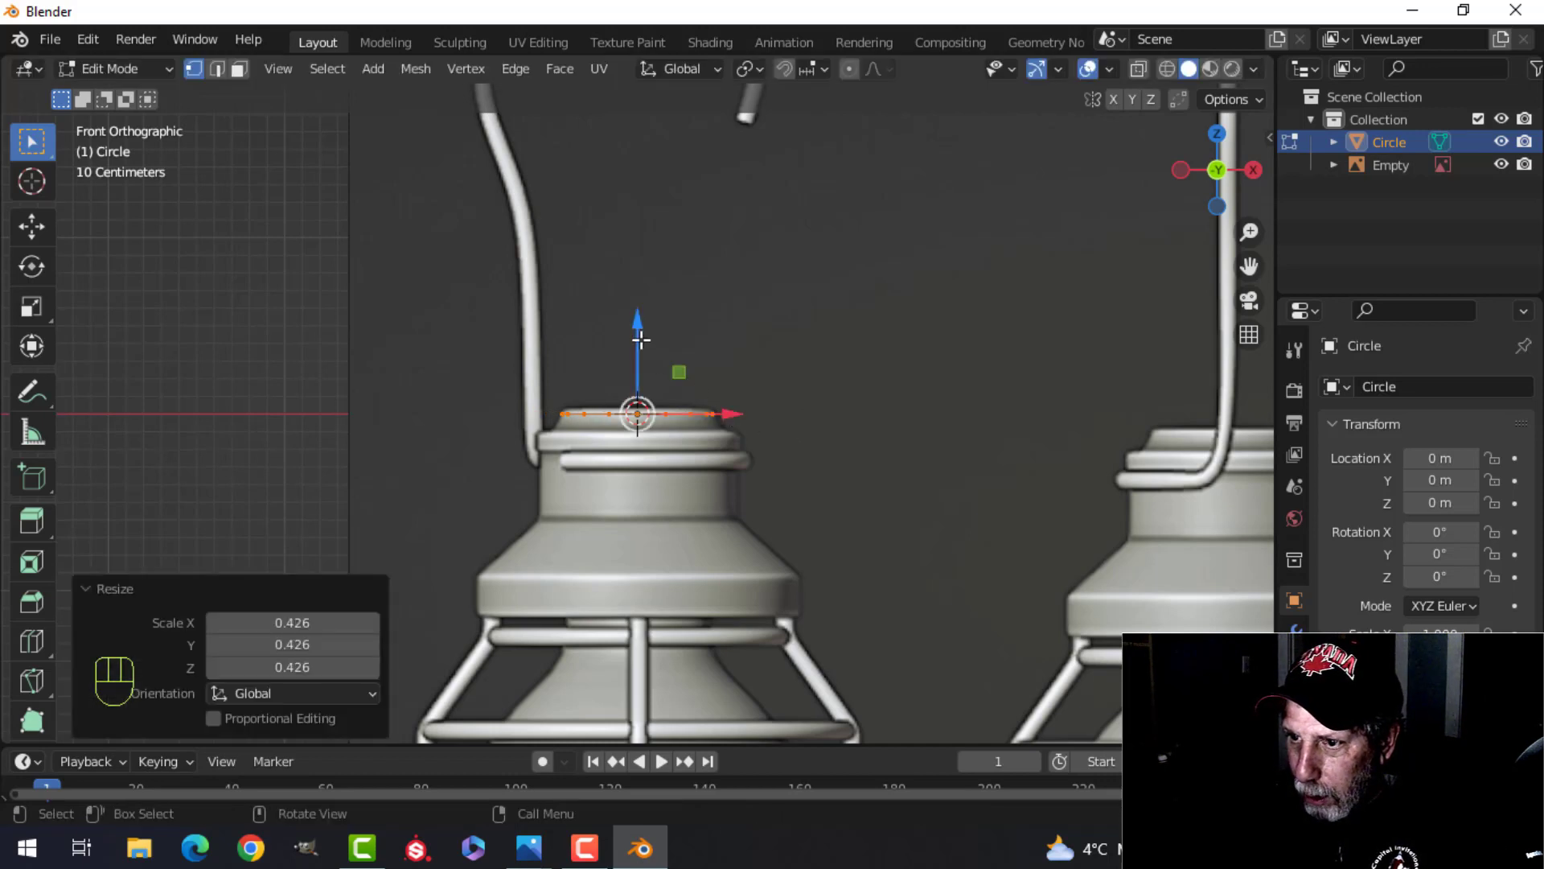
{"action": "left_click_drag", "start_coordinate": [641, 338], "coordinate": [641, 330]}
{"action": "scroll", "coordinate": [765, 401], "scroll_direction": "up", "scroll_amount": 1}
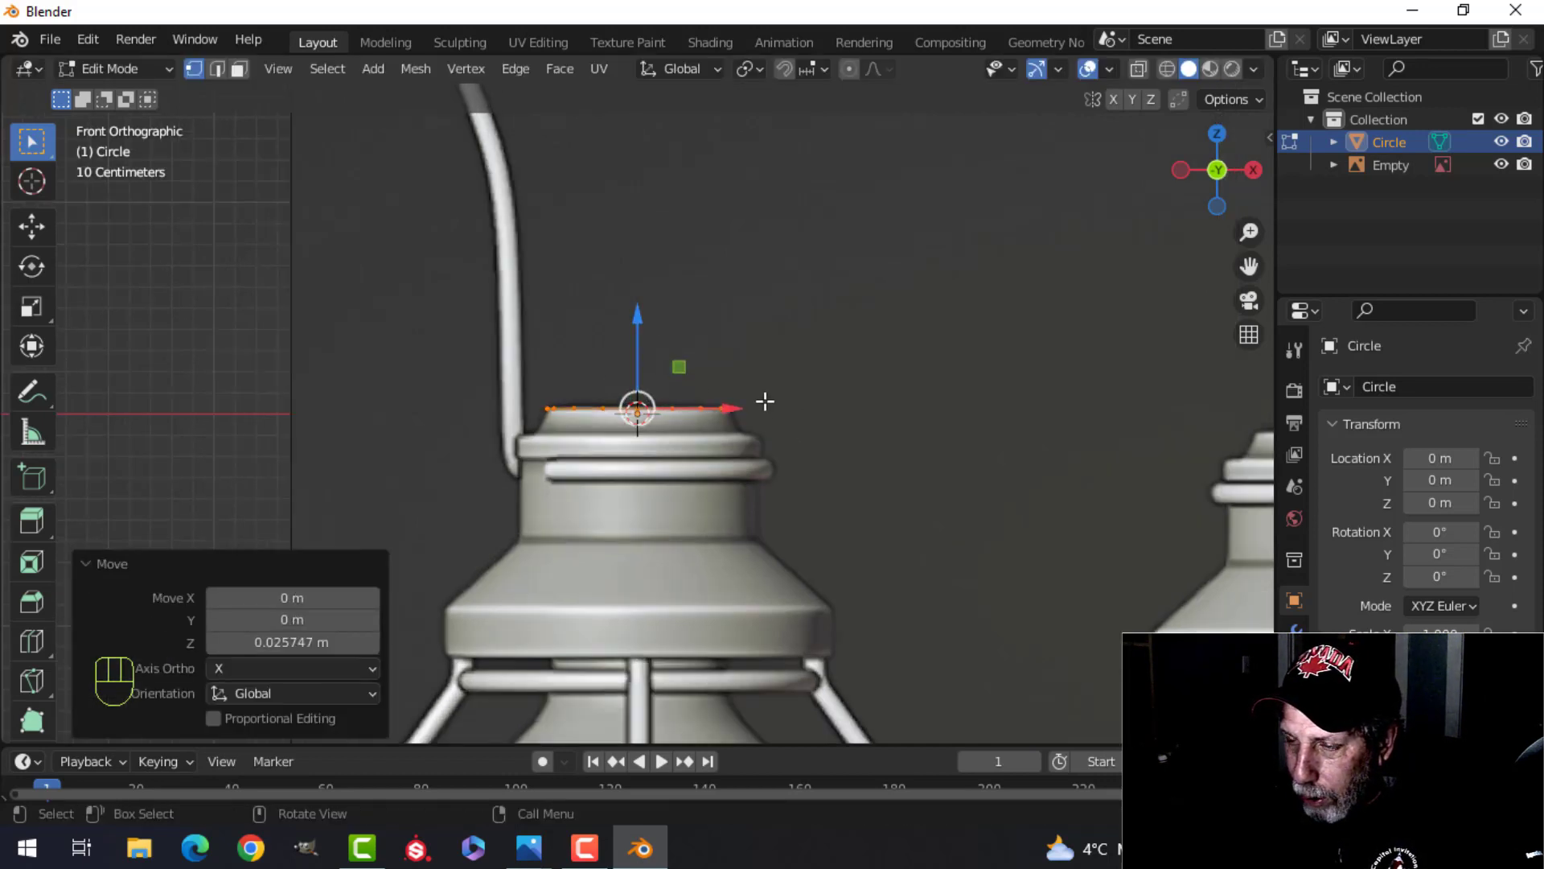
{"action": "scroll", "coordinate": [765, 400], "scroll_direction": "up", "scroll_amount": 1}
Extrude the ring about 0.116 m downward and scale the new ring to about 1.113 to form the cap's sloped side
{"action": "key", "text": "e"}
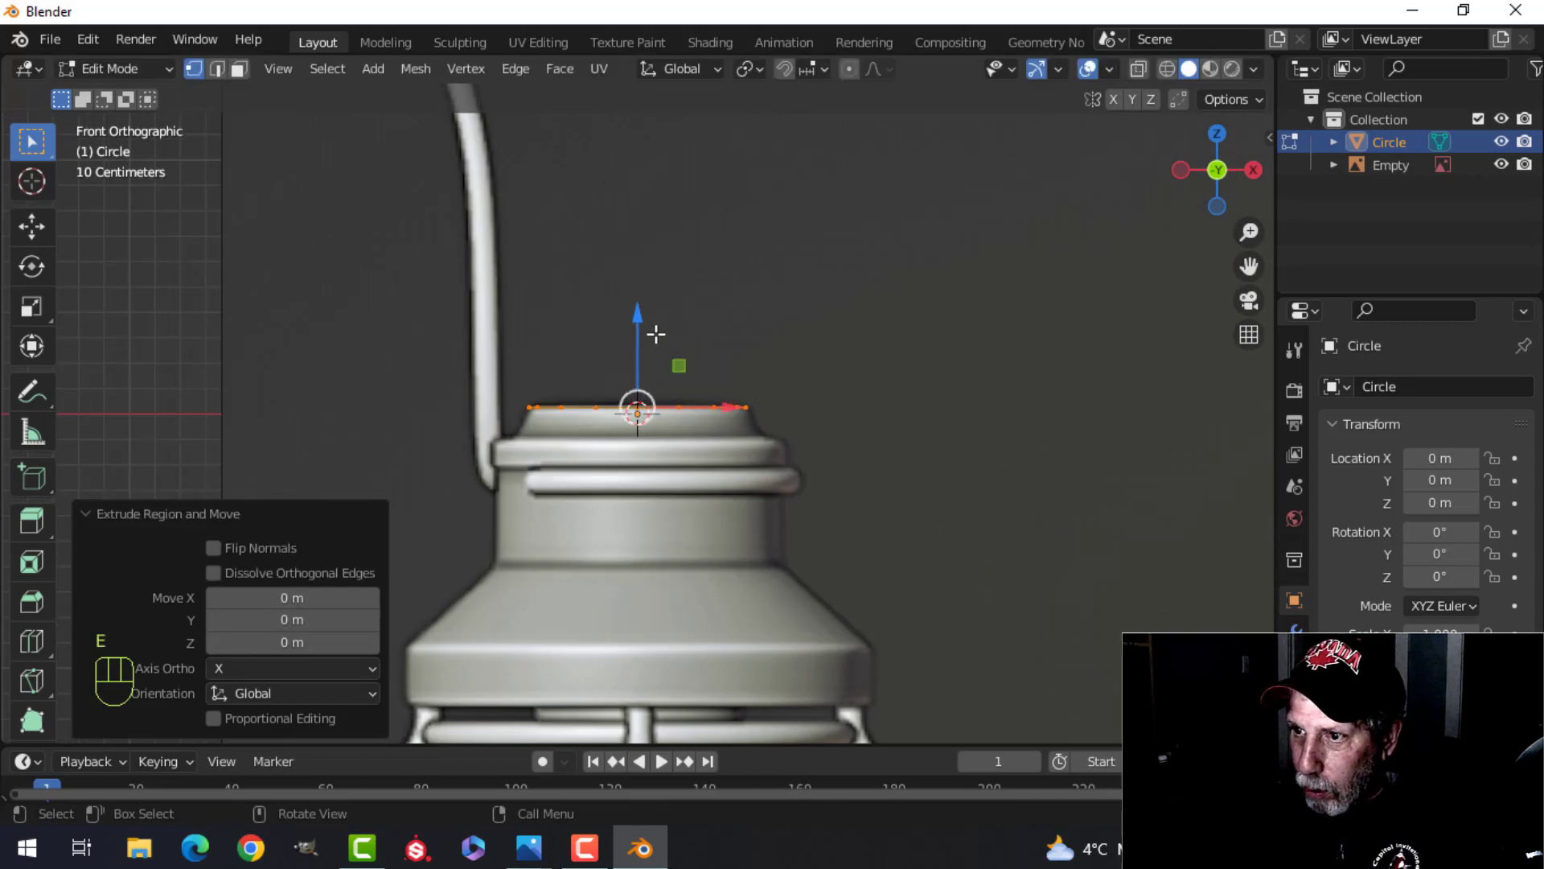
{"action": "left_click_drag", "start_coordinate": [641, 331], "coordinate": [644, 359]}
{"action": "key", "text": "s"}
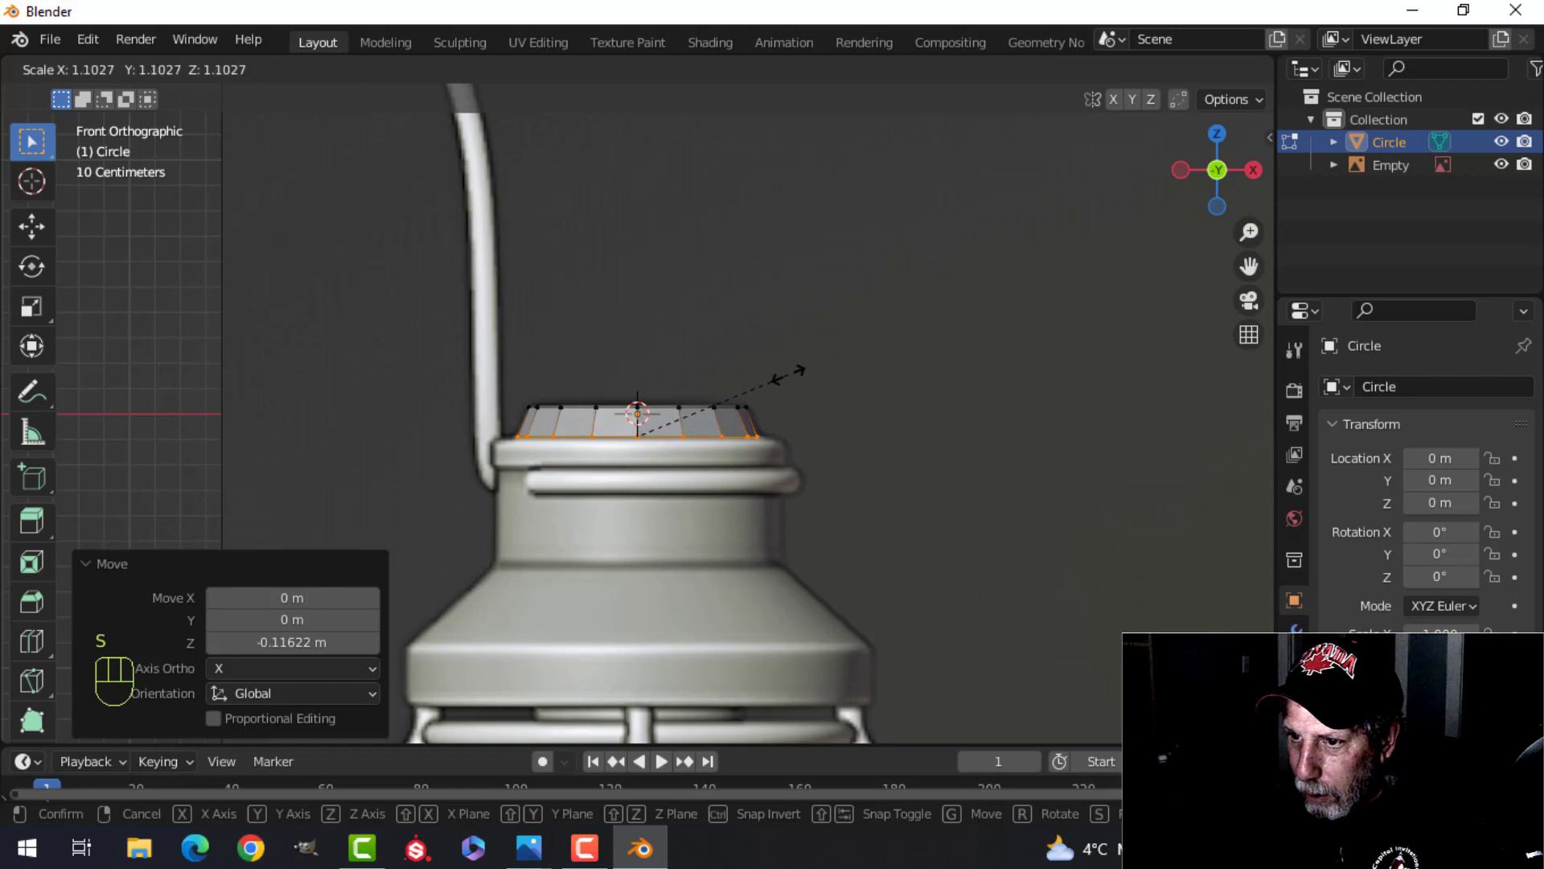
{"action": "left_click", "coordinate": [789, 374]}
Switch to wireframe shading and extrude the lower ring outward to the width of the cap's rim
{"action": "key", "text": "z"}
{"action": "left_click", "coordinate": [611, 372]}
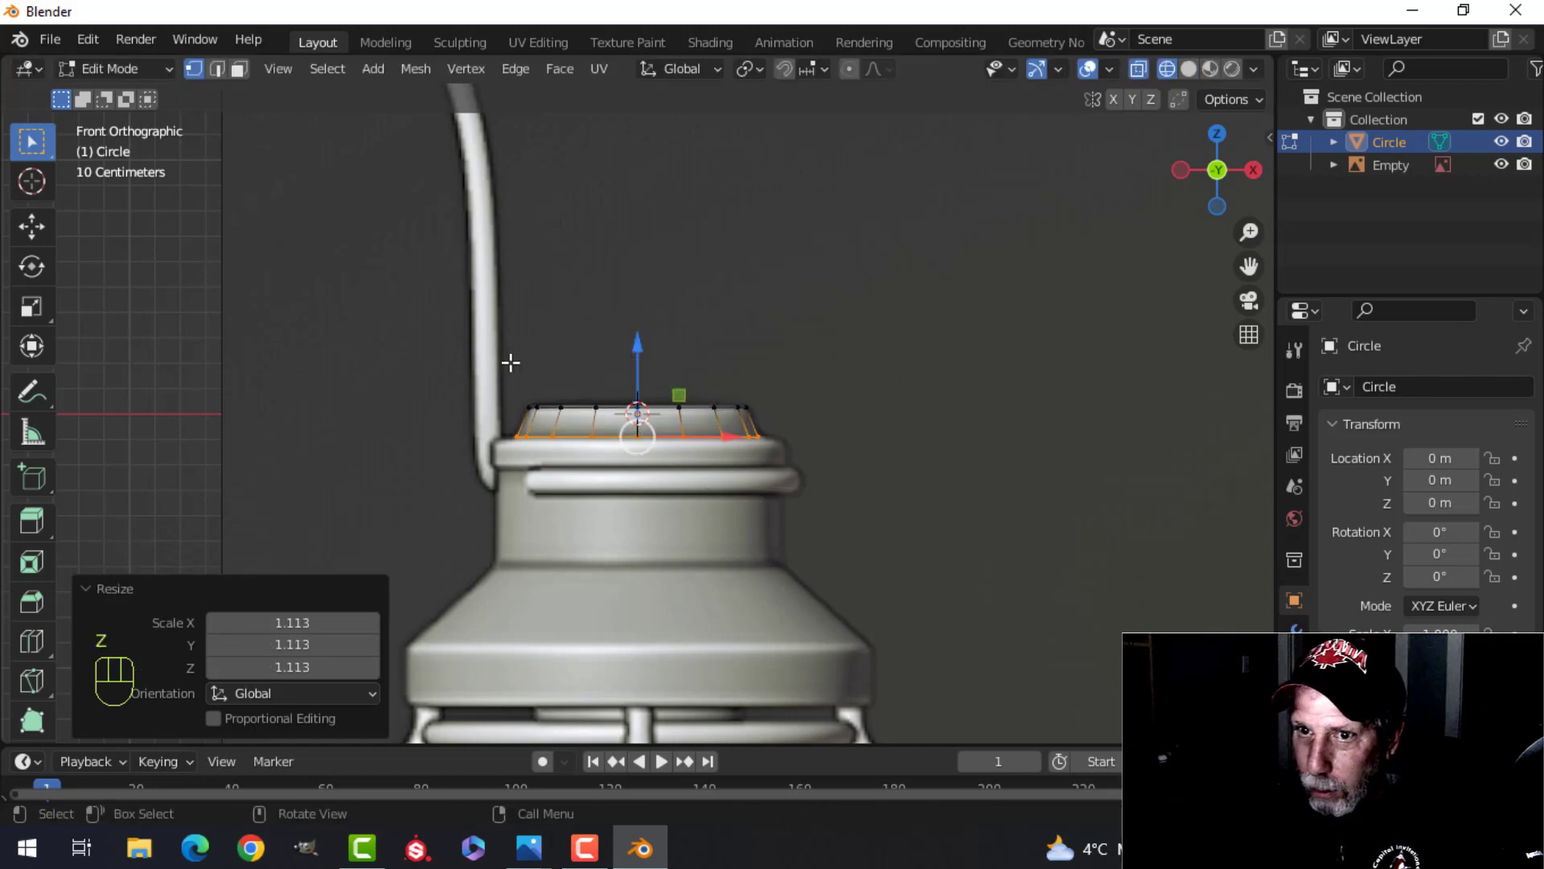
{"action": "left_click", "coordinate": [38, 229]}
{"action": "scroll", "coordinate": [862, 429], "scroll_direction": "up", "scroll_amount": 1}
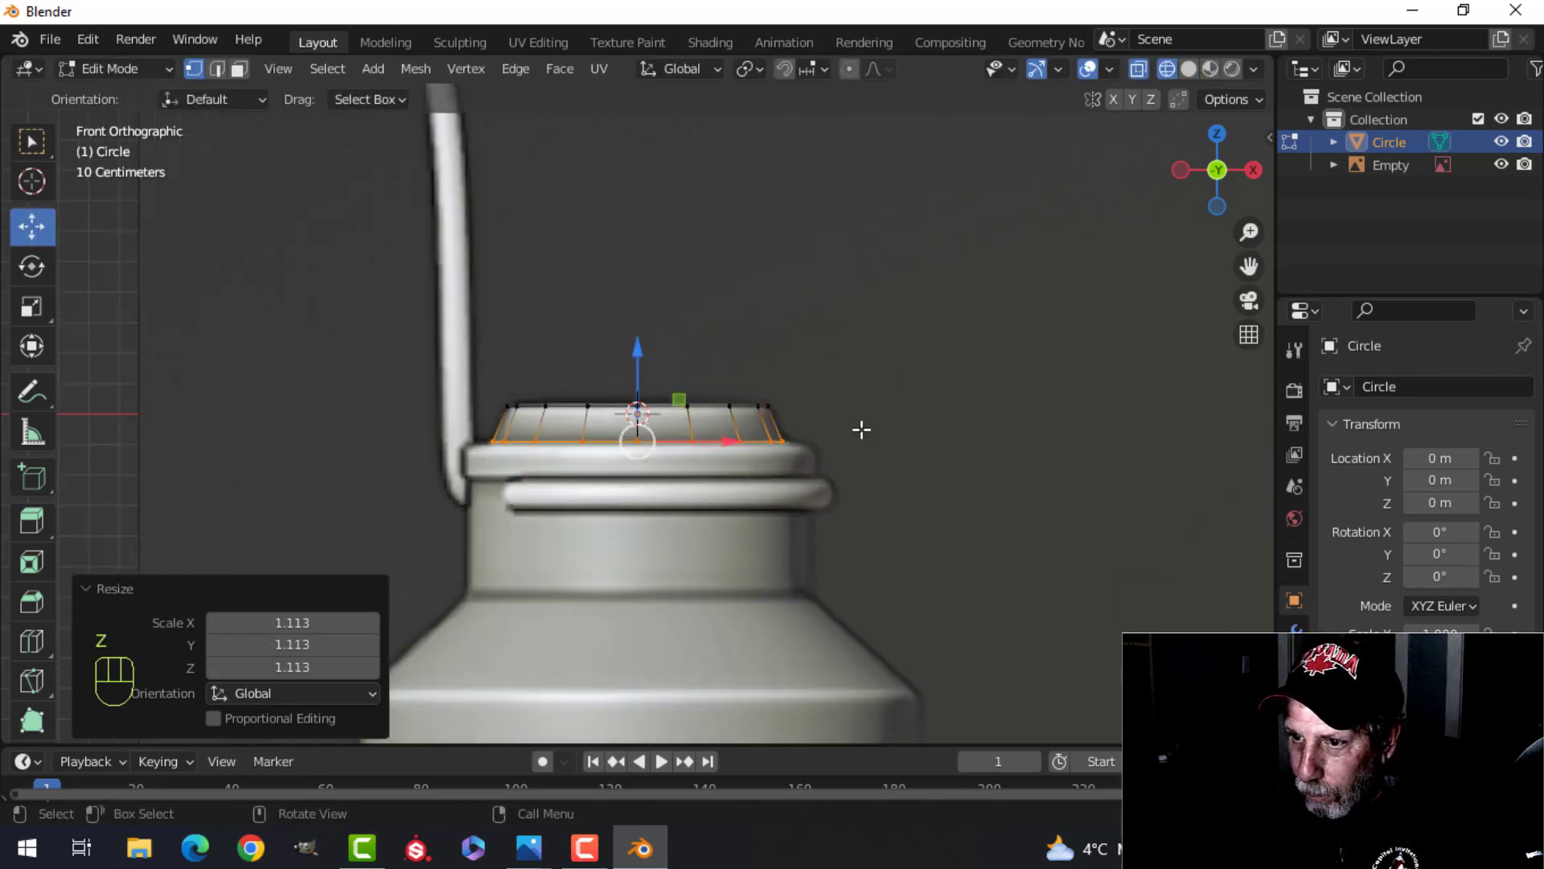
{"action": "key", "text": "e"}
{"action": "right_click", "coordinate": [862, 431]}
{"action": "key", "text": "s"}
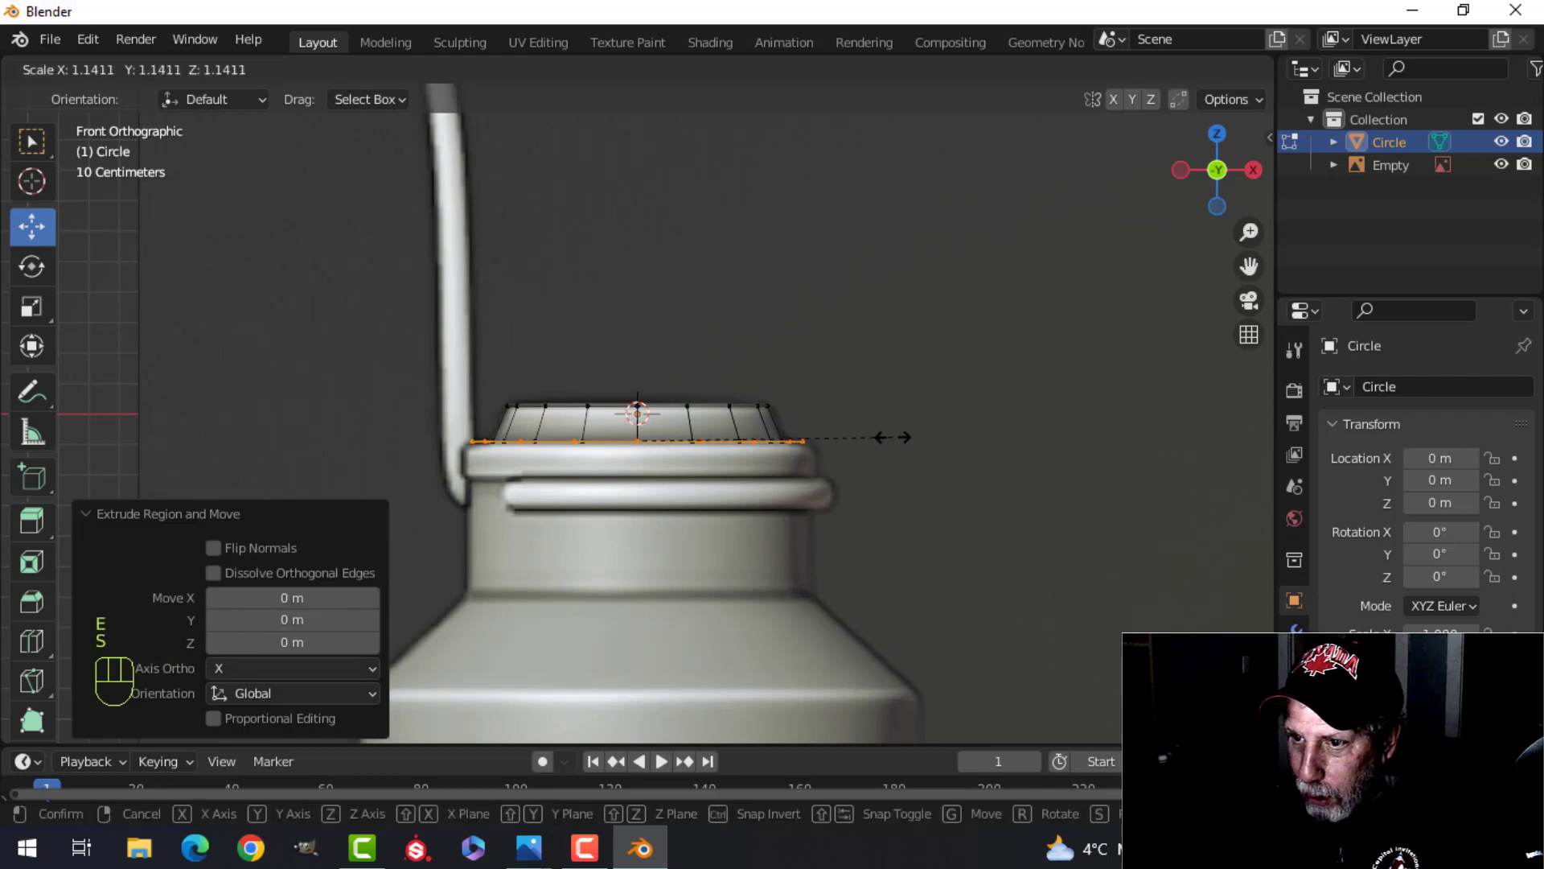
{"action": "left_click", "coordinate": [903, 440]}
Extrude the rim's outer ring about 0.115 m straight down to form the rim's side
{"action": "key", "text": "e"}
{"action": "left_click", "coordinate": [902, 441]}
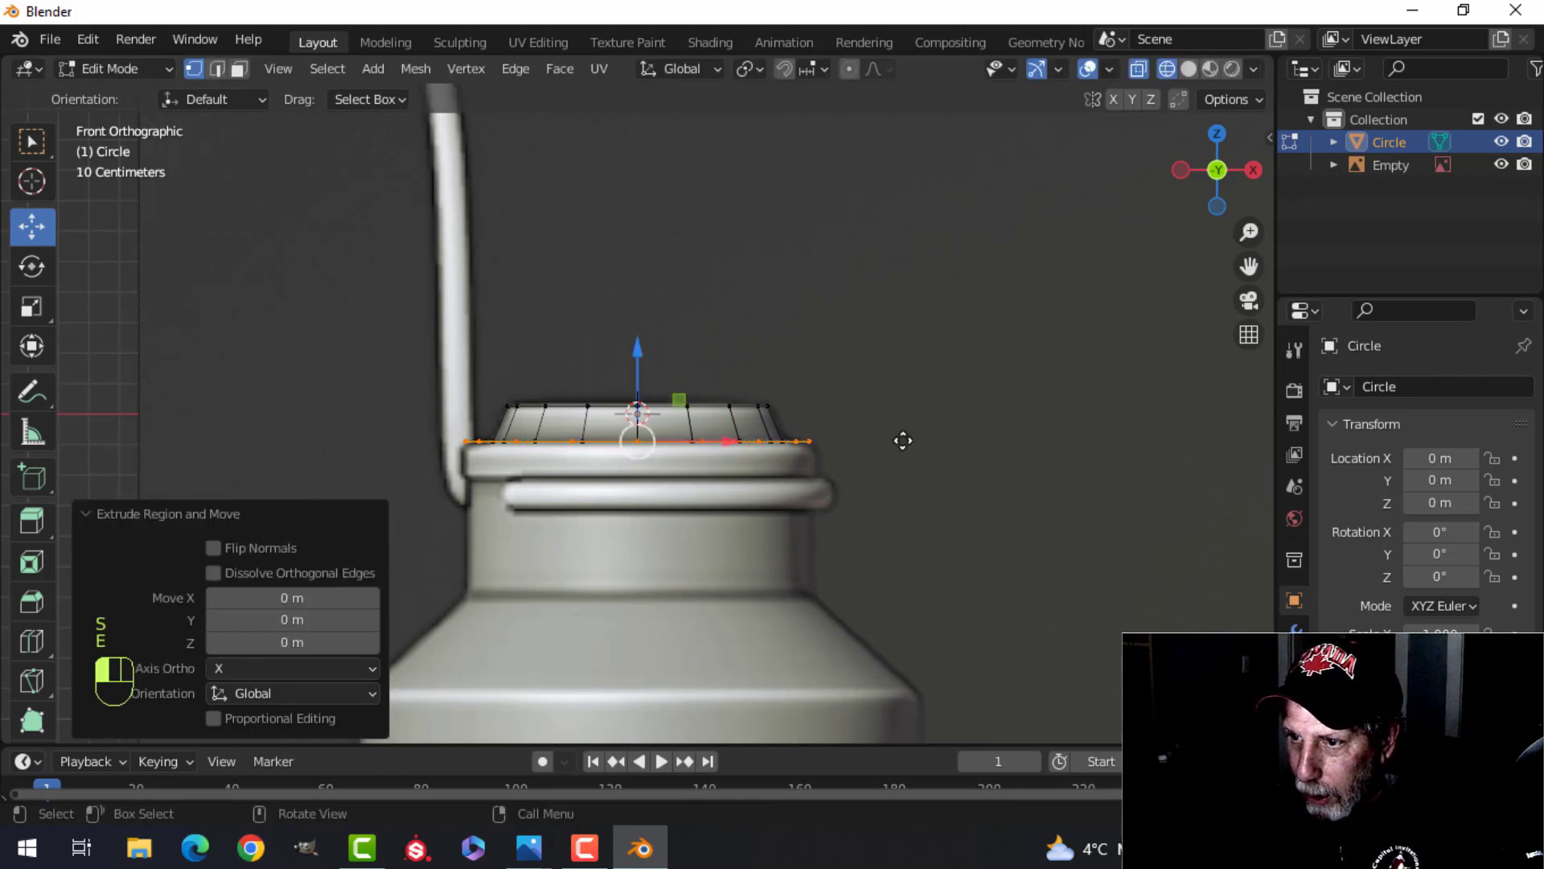
{"action": "left_click_drag", "start_coordinate": [643, 358], "coordinate": [650, 391]}
{"action": "scroll", "coordinate": [978, 480], "scroll_direction": "up", "scroll_amount": 2}
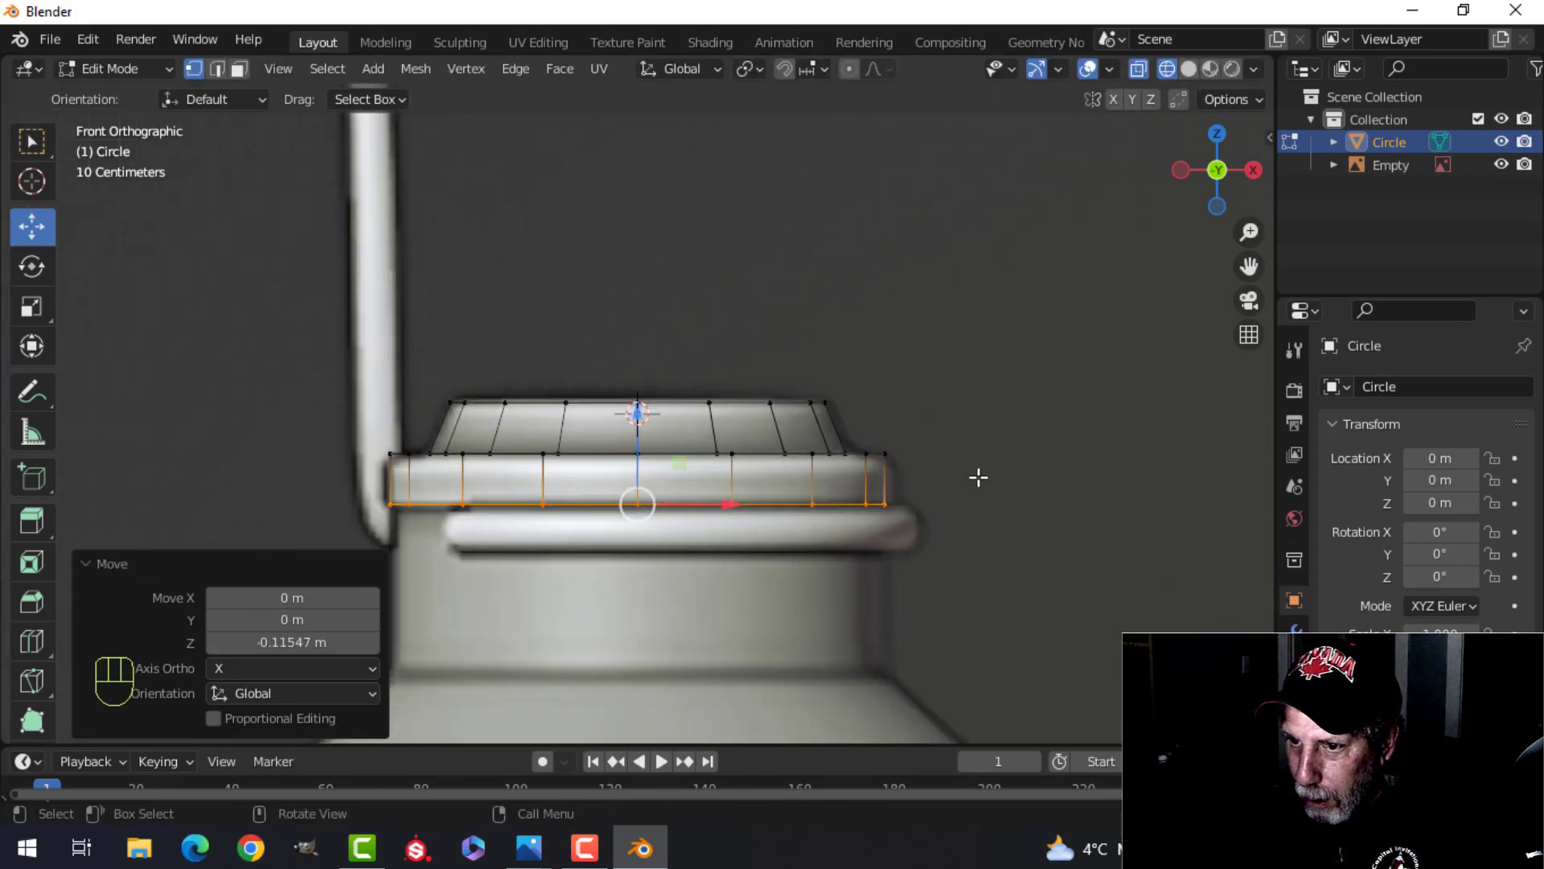
Extrude the rim's lower ring inward by scaling it to about 0.963 to match the neck's width
{"action": "key", "text": "e"}
{"action": "key", "text": "s"}
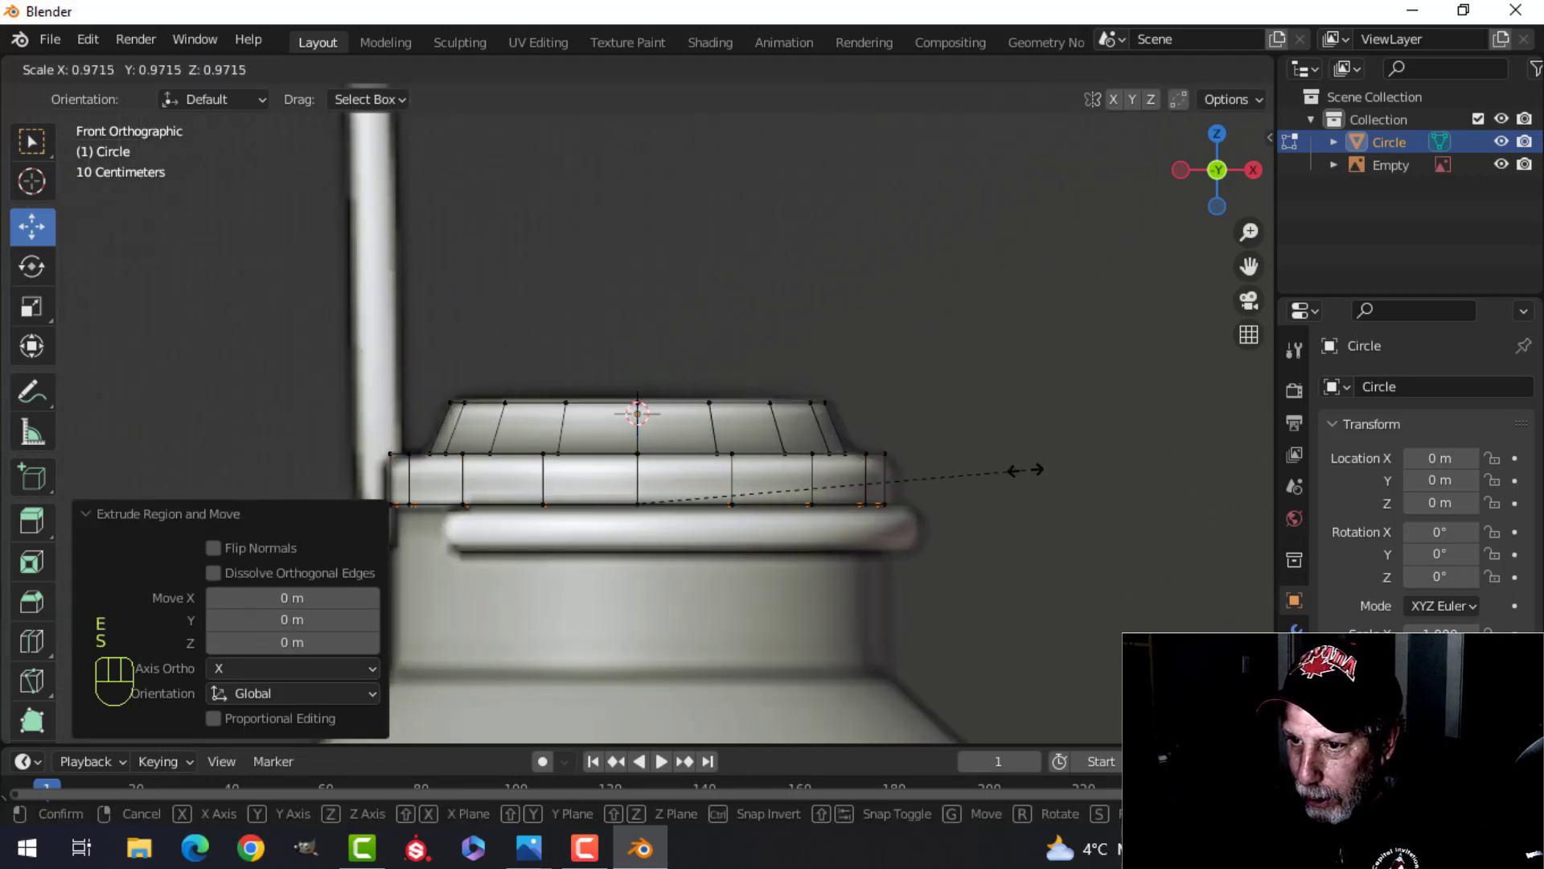
{"action": "left_click", "coordinate": [1022, 470]}
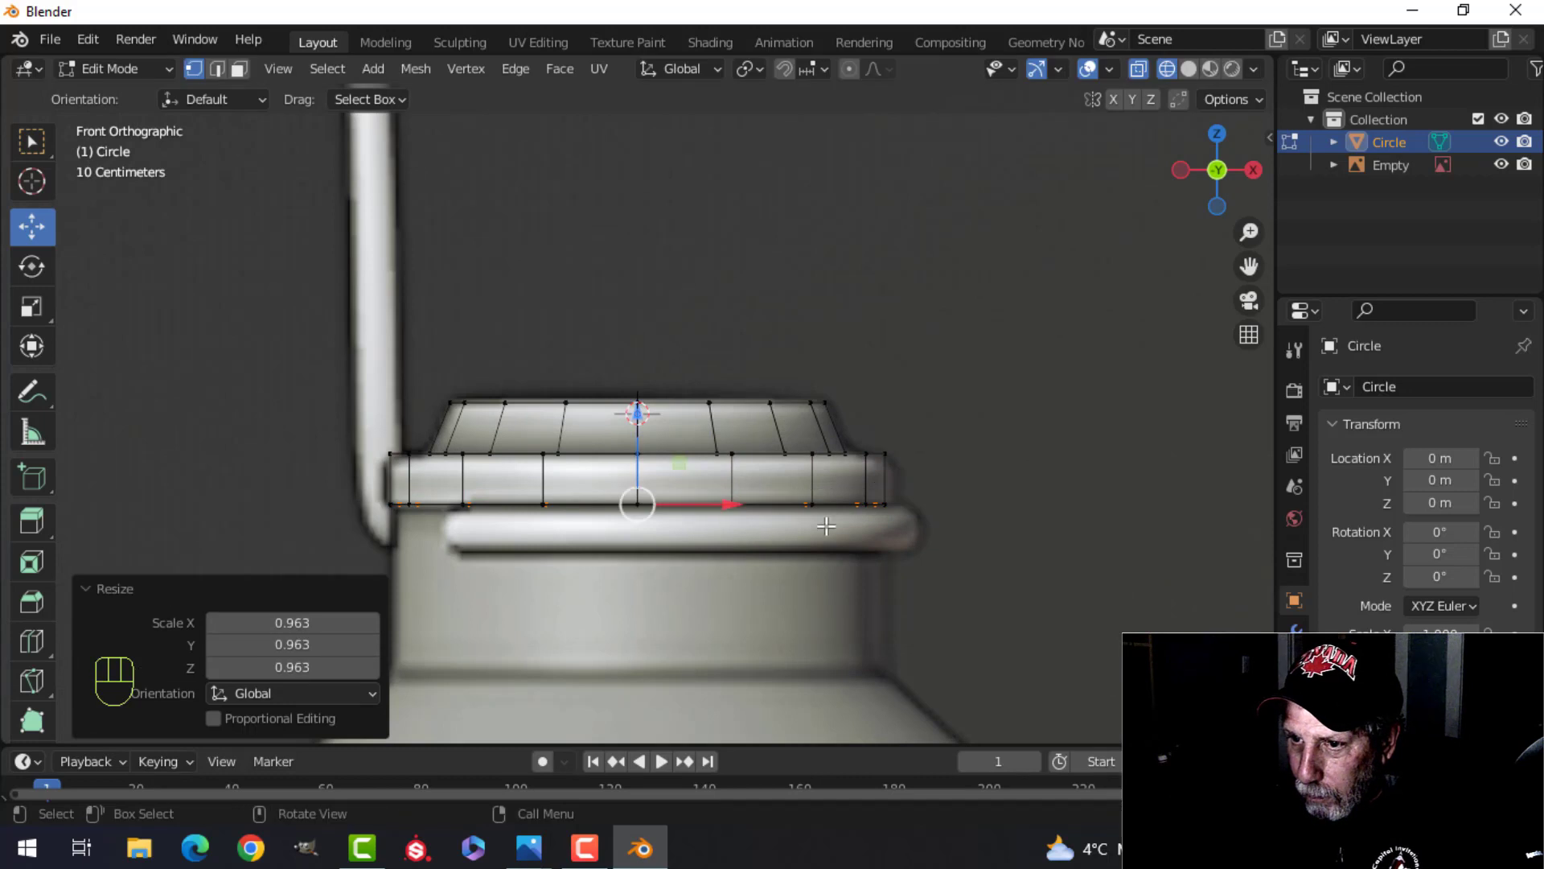
Extrude the inner ring straight down to the base of the lamp's neck
{"action": "scroll", "coordinate": [965, 535], "scroll_direction": "down", "scroll_amount": 1}
{"action": "middle_click_drag", "start_coordinate": [966, 534], "coordinate": [978, 396], "text": "shift"}
{"action": "key", "text": "e"}
{"action": "left_click", "coordinate": [890, 406]}
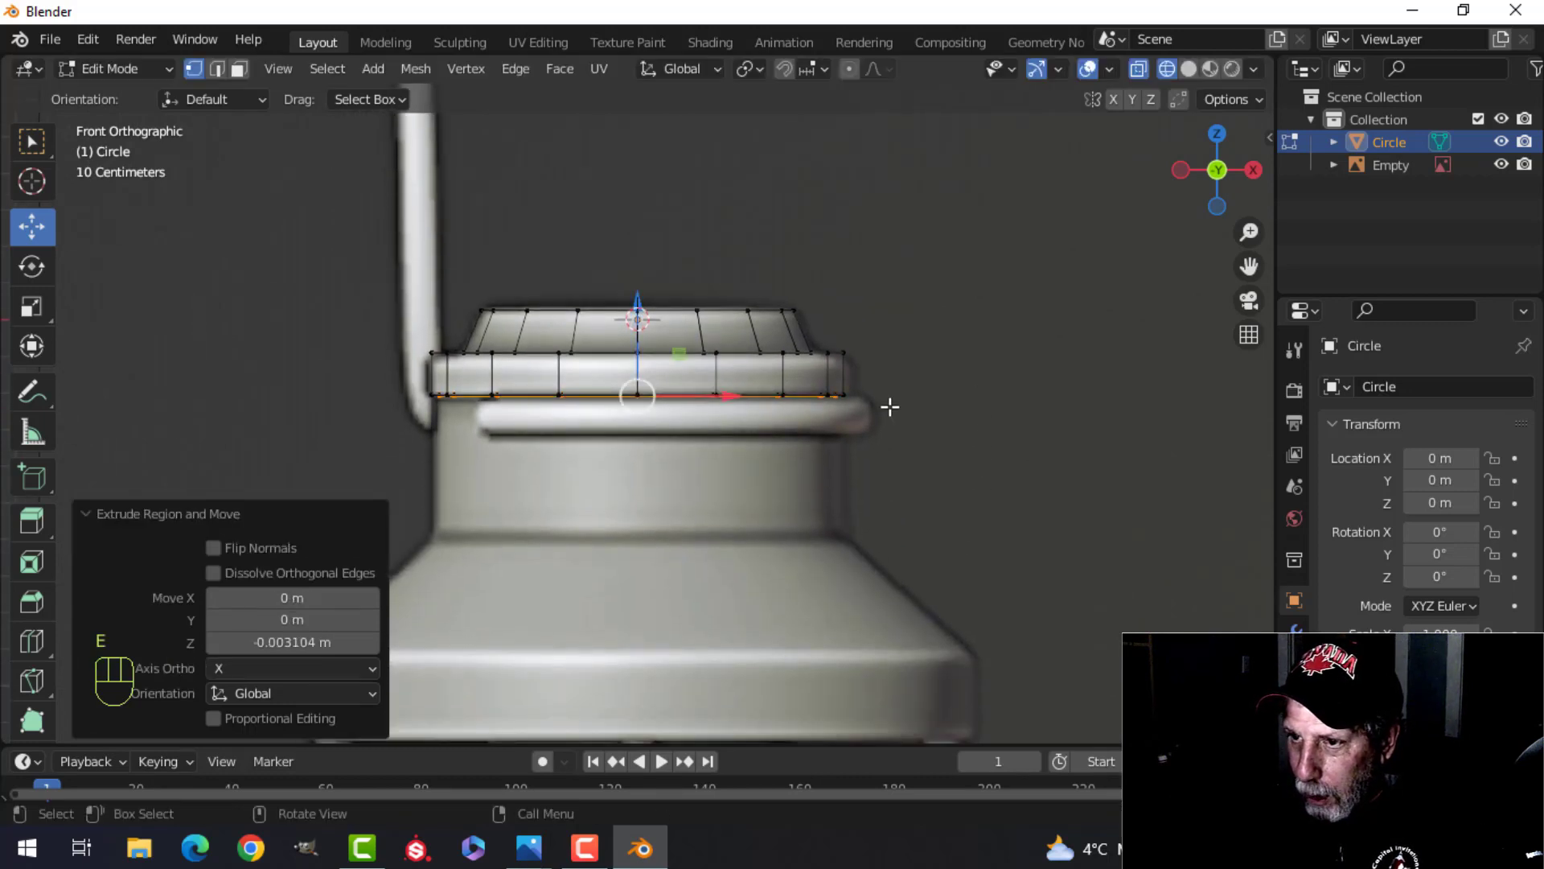
{"action": "left_click_drag", "start_coordinate": [641, 317], "coordinate": [654, 460]}
{"action": "left_click", "coordinate": [236, 573]}
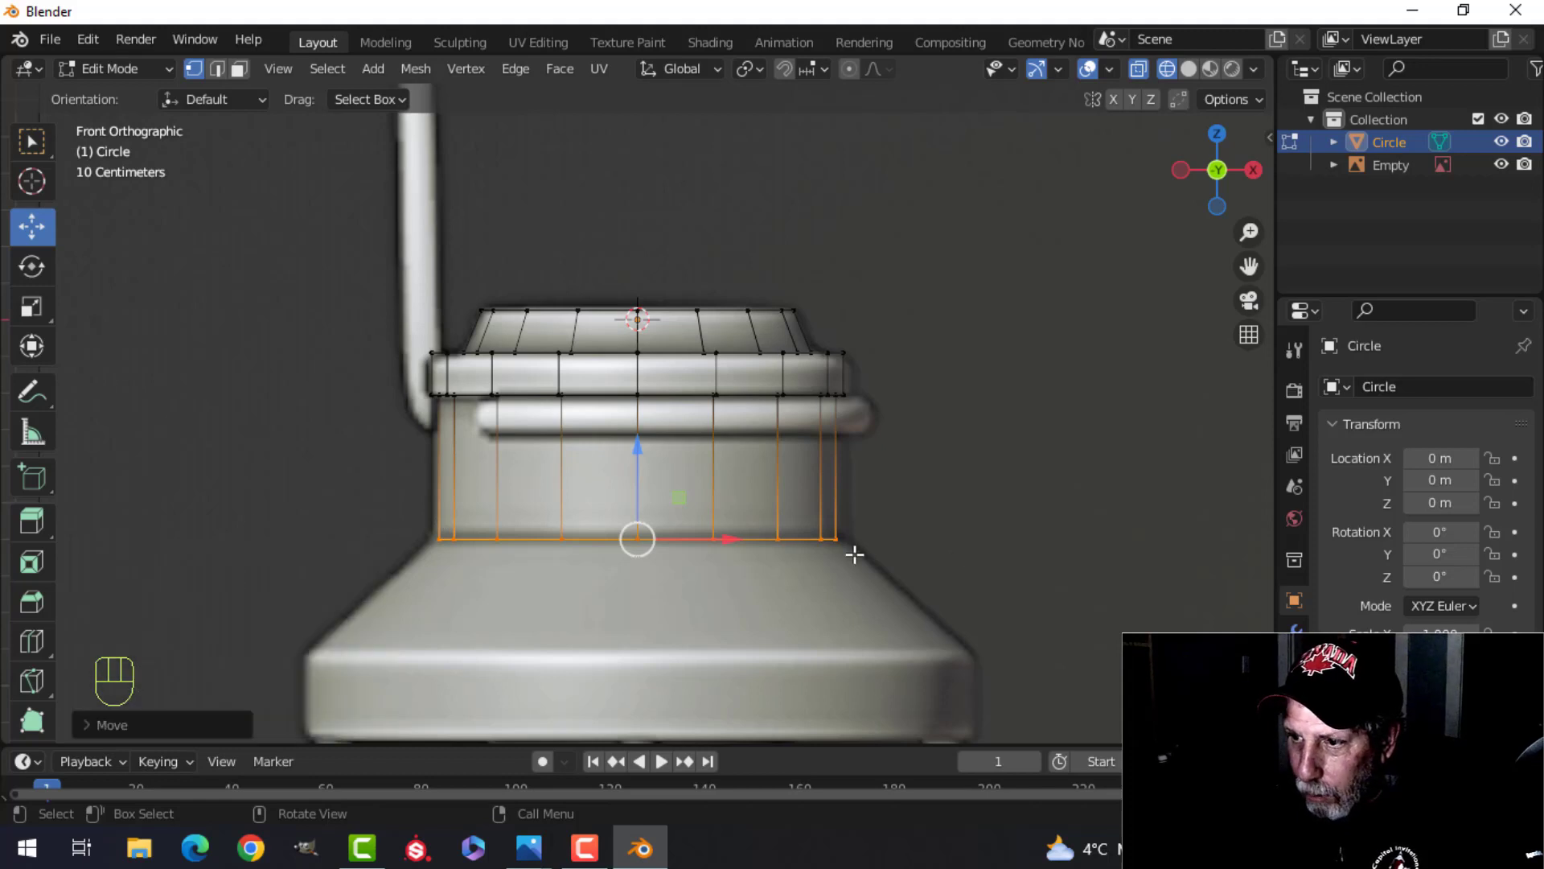
Extrude the neck's bottom ring down to the shoulder edge and scale it outward to about 1.66 to match the reference
{"action": "middle_click_drag", "start_coordinate": [990, 550], "coordinate": [989, 391], "text": "shift"}
{"action": "key", "text": "e"}
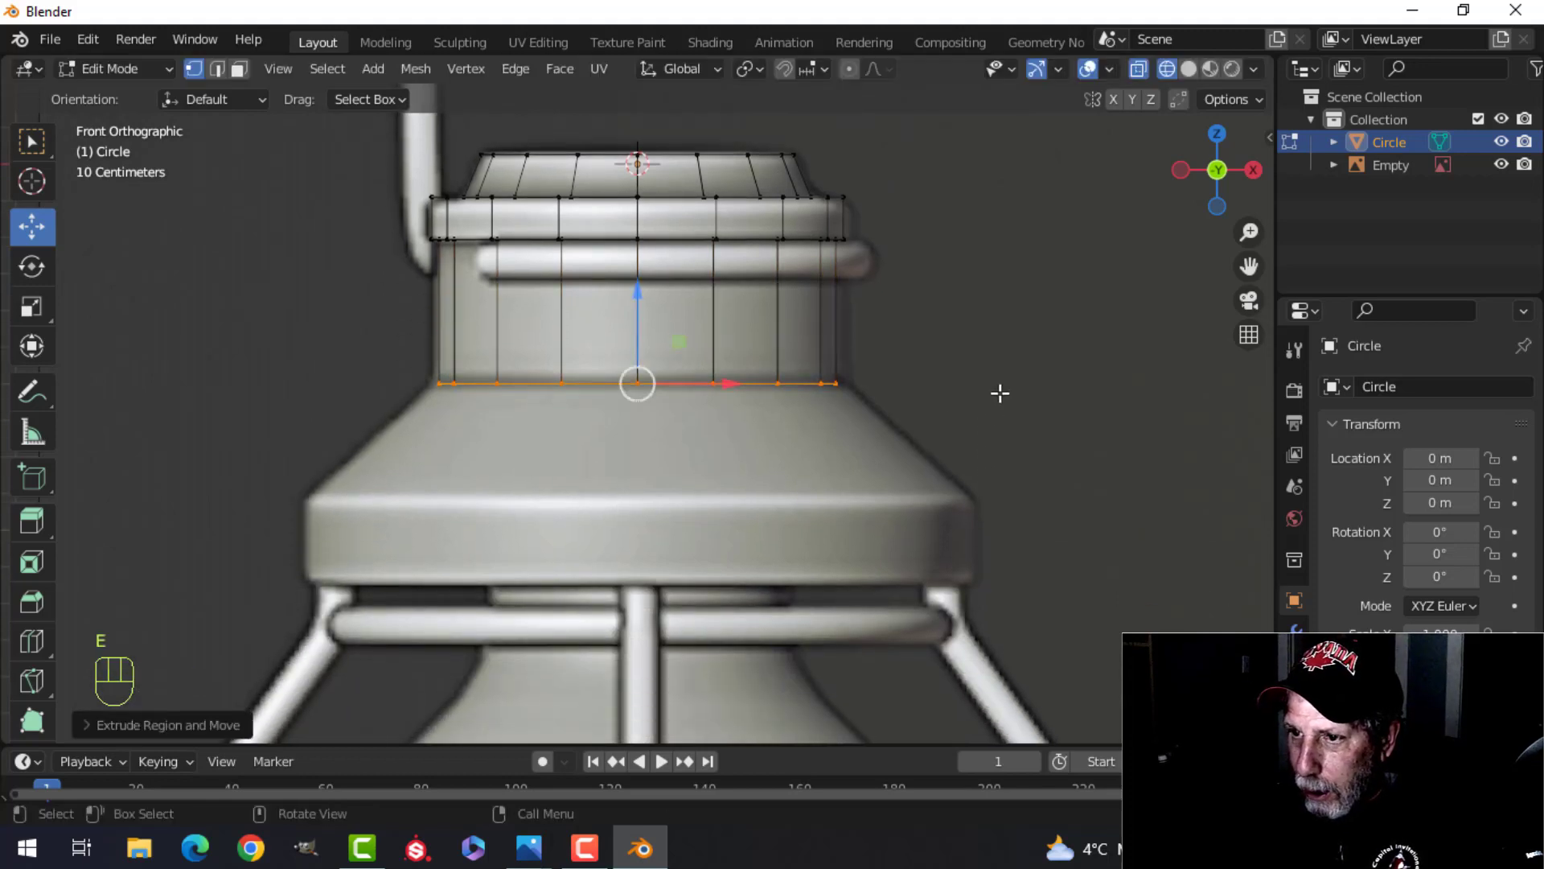
{"action": "left_click_drag", "start_coordinate": [638, 296], "coordinate": [641, 419]}
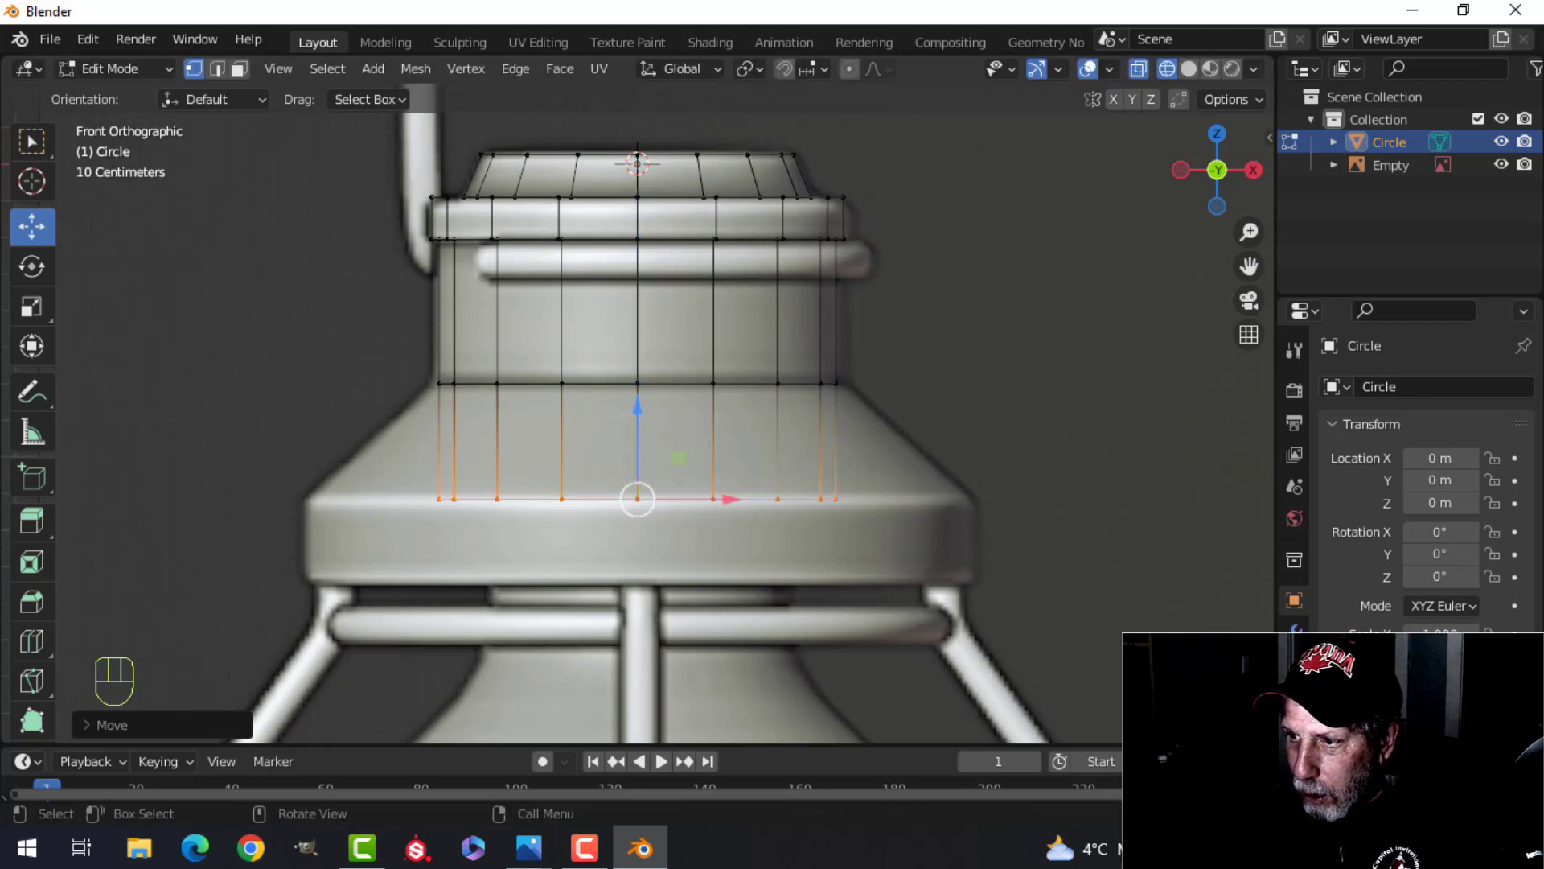
{"action": "key", "text": "s"}
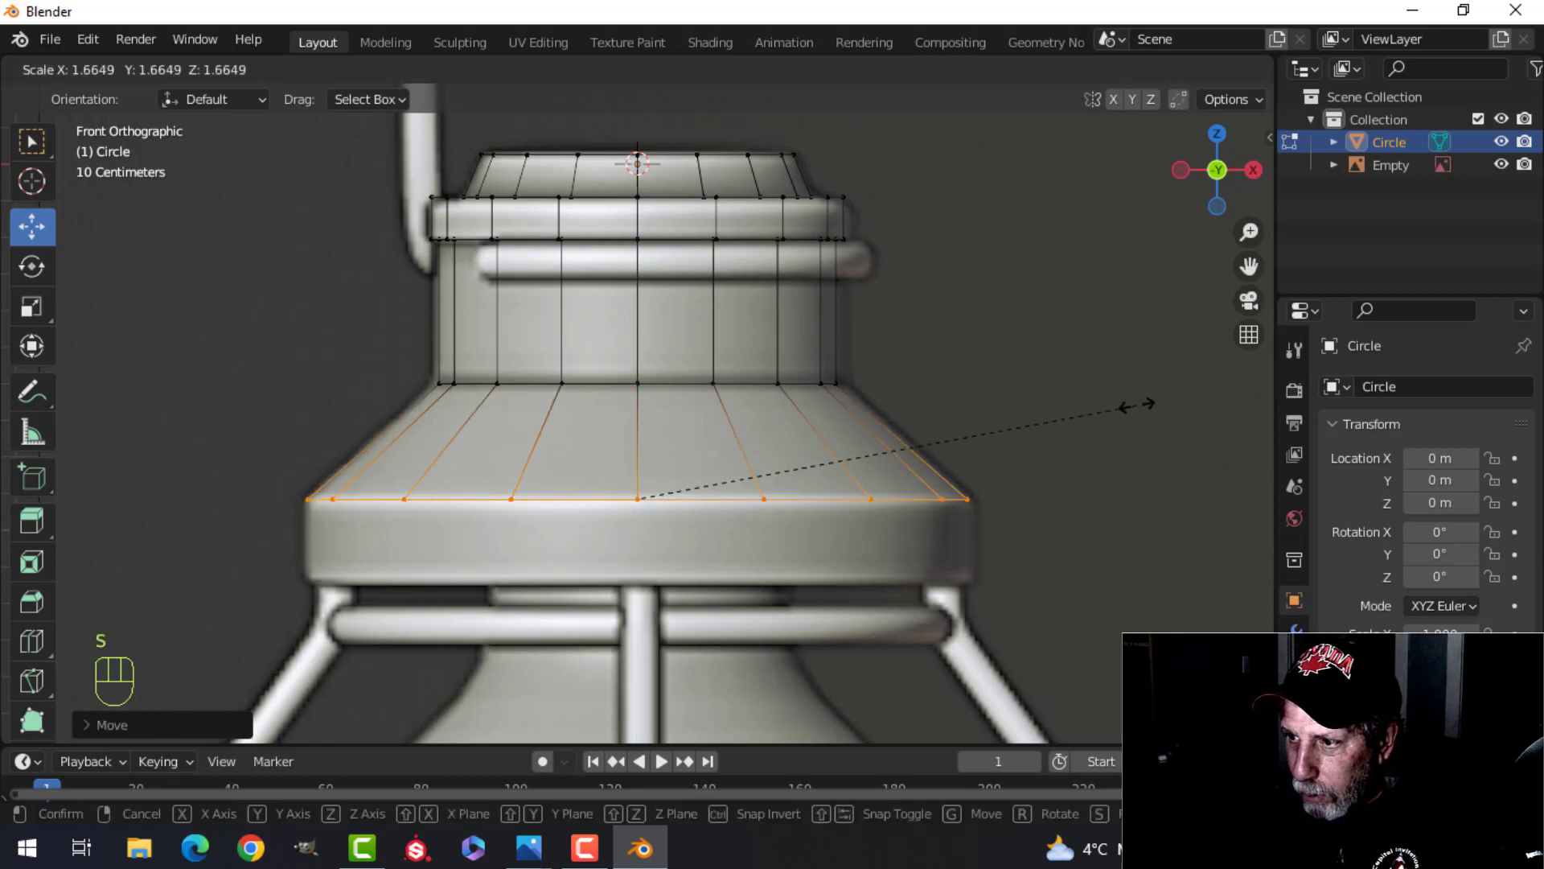
{"action": "left_click", "coordinate": [1141, 406]}
Extrude the shoulder's outer ring straight down to form the vertical band above the cage
{"action": "scroll", "coordinate": [995, 445], "scroll_direction": "down", "scroll_amount": 1}
{"action": "middle_click_drag", "start_coordinate": [977, 410], "coordinate": [976, 328], "text": "shift"}
{"action": "key", "text": "e"}
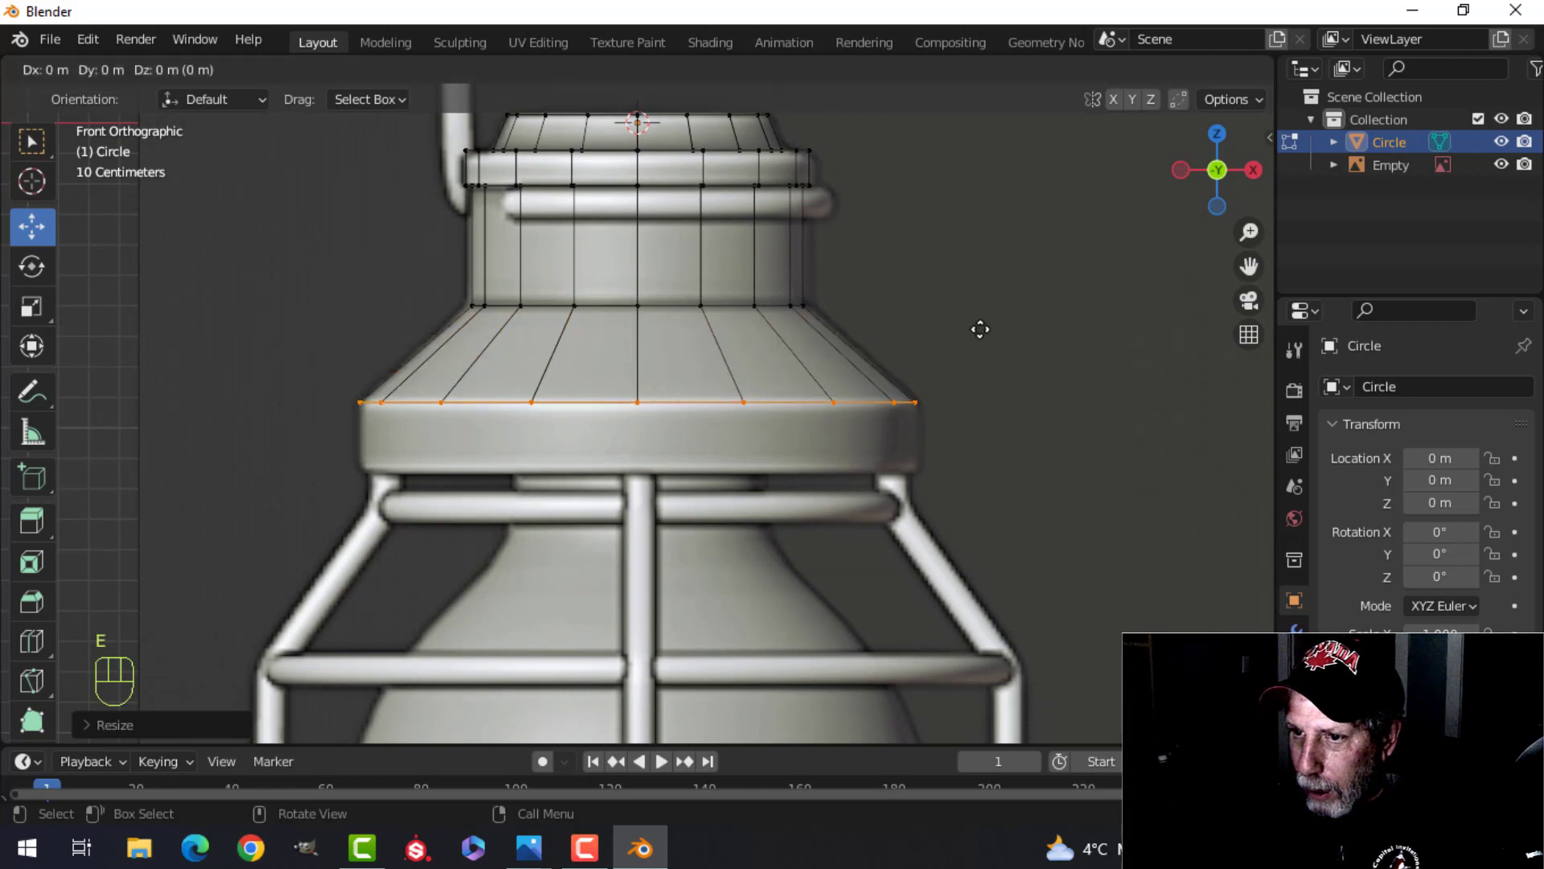
{"action": "key", "text": "z"}
{"action": "mouse_move", "coordinate": [638, 400]}
{"action": "left_mouse_down"}
{"action": "mouse_move", "coordinate": [644, 334]}
{"action": "mouse_move", "coordinate": [648, 391]}
{"action": "left_mouse_up"}
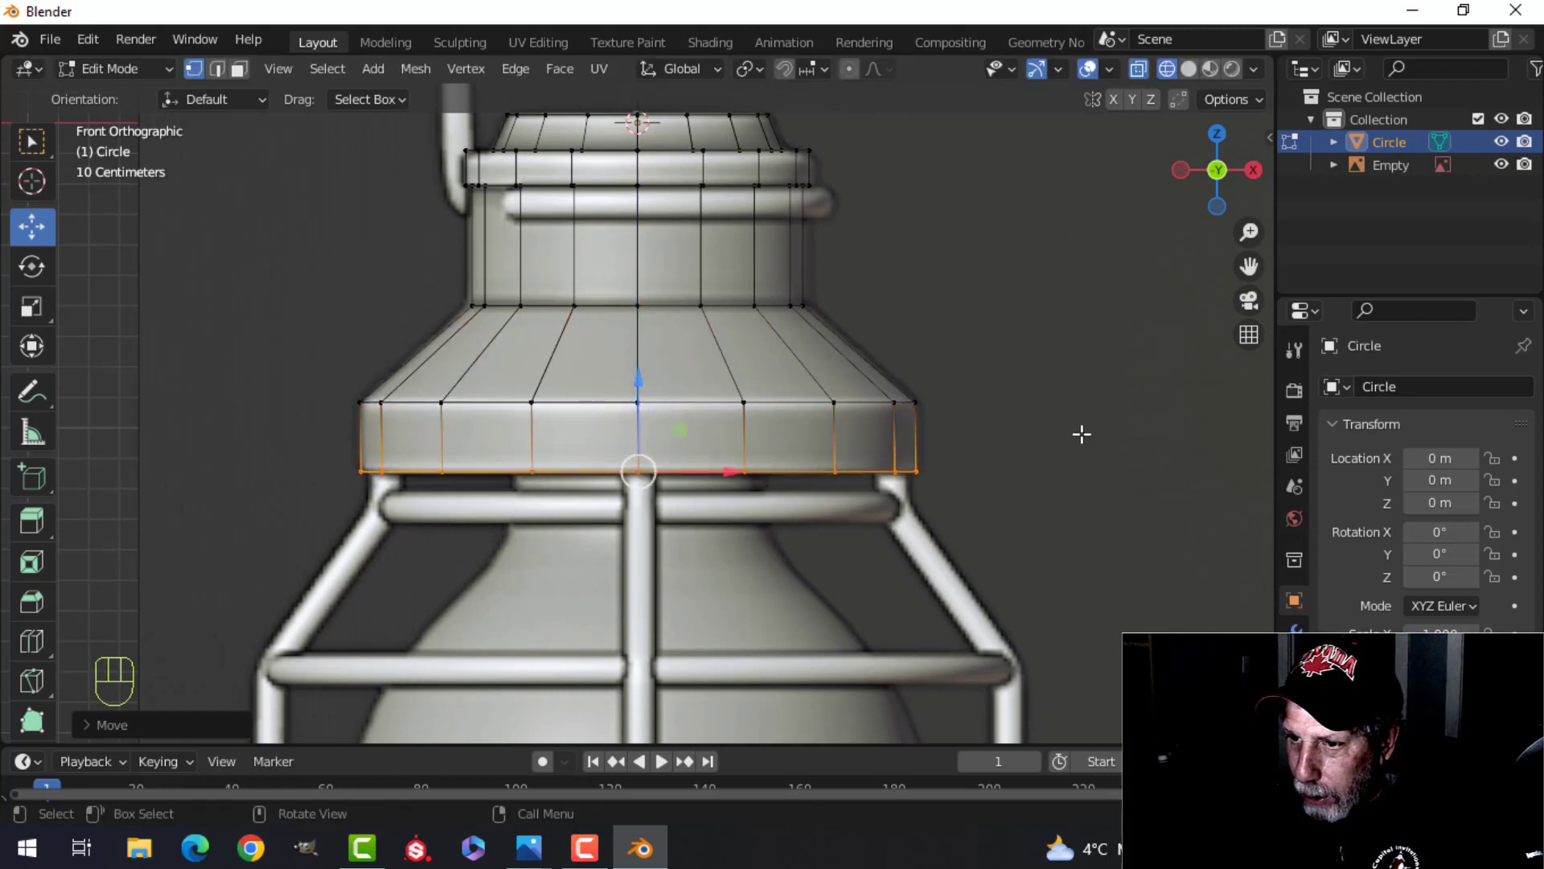
Extrude the band's bottom ring inward by scaling it to about half its width, matching the bulb's socket
{"action": "key", "text": "e"}
{"action": "key", "text": "s"}
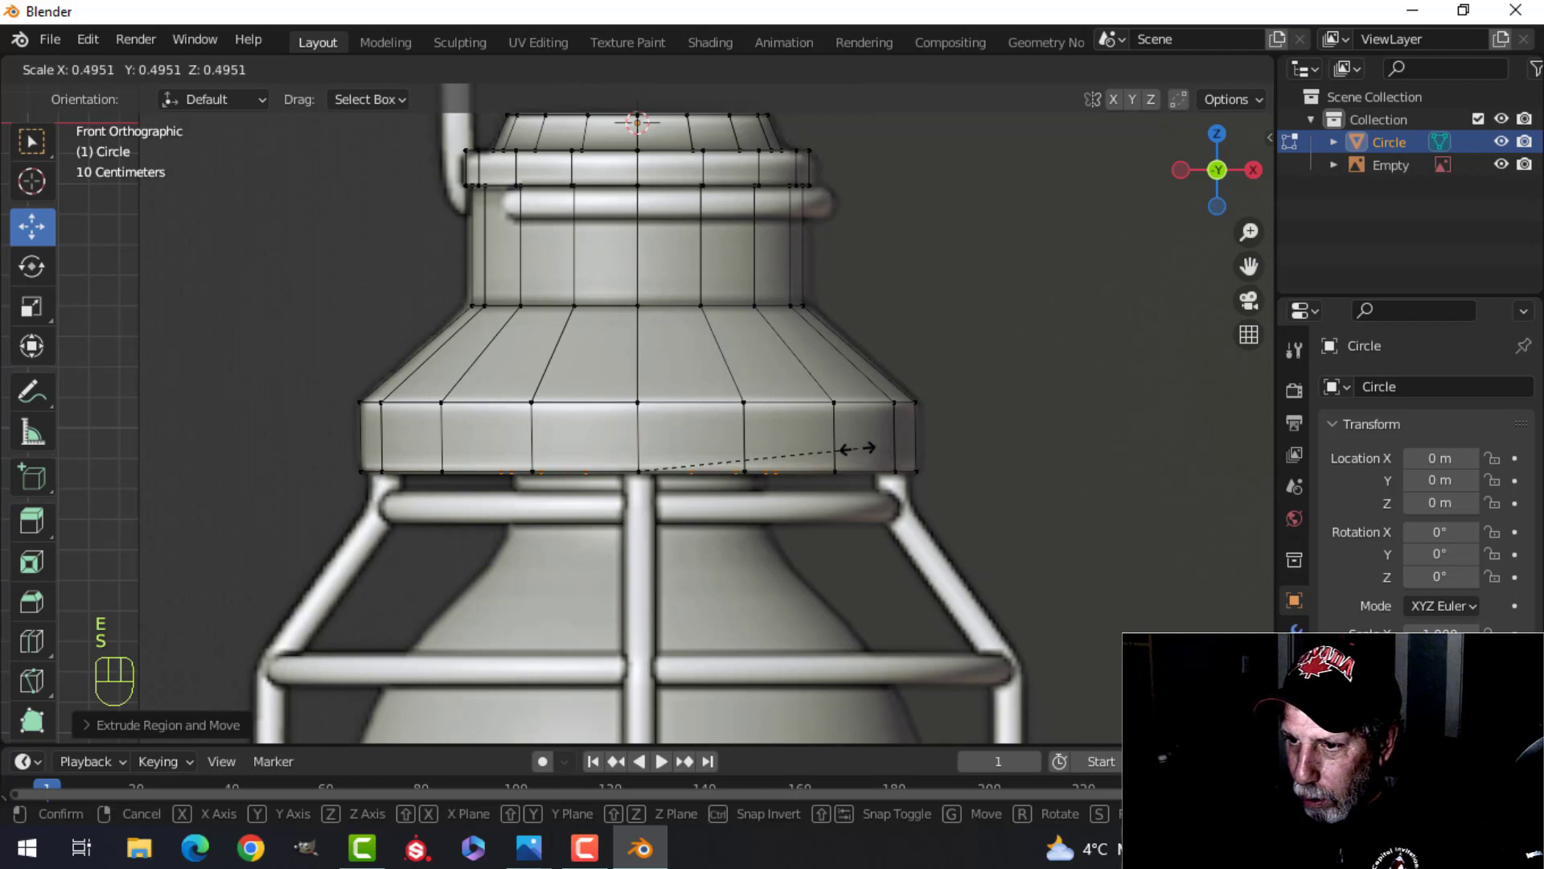
{"action": "left_click", "coordinate": [858, 445]}
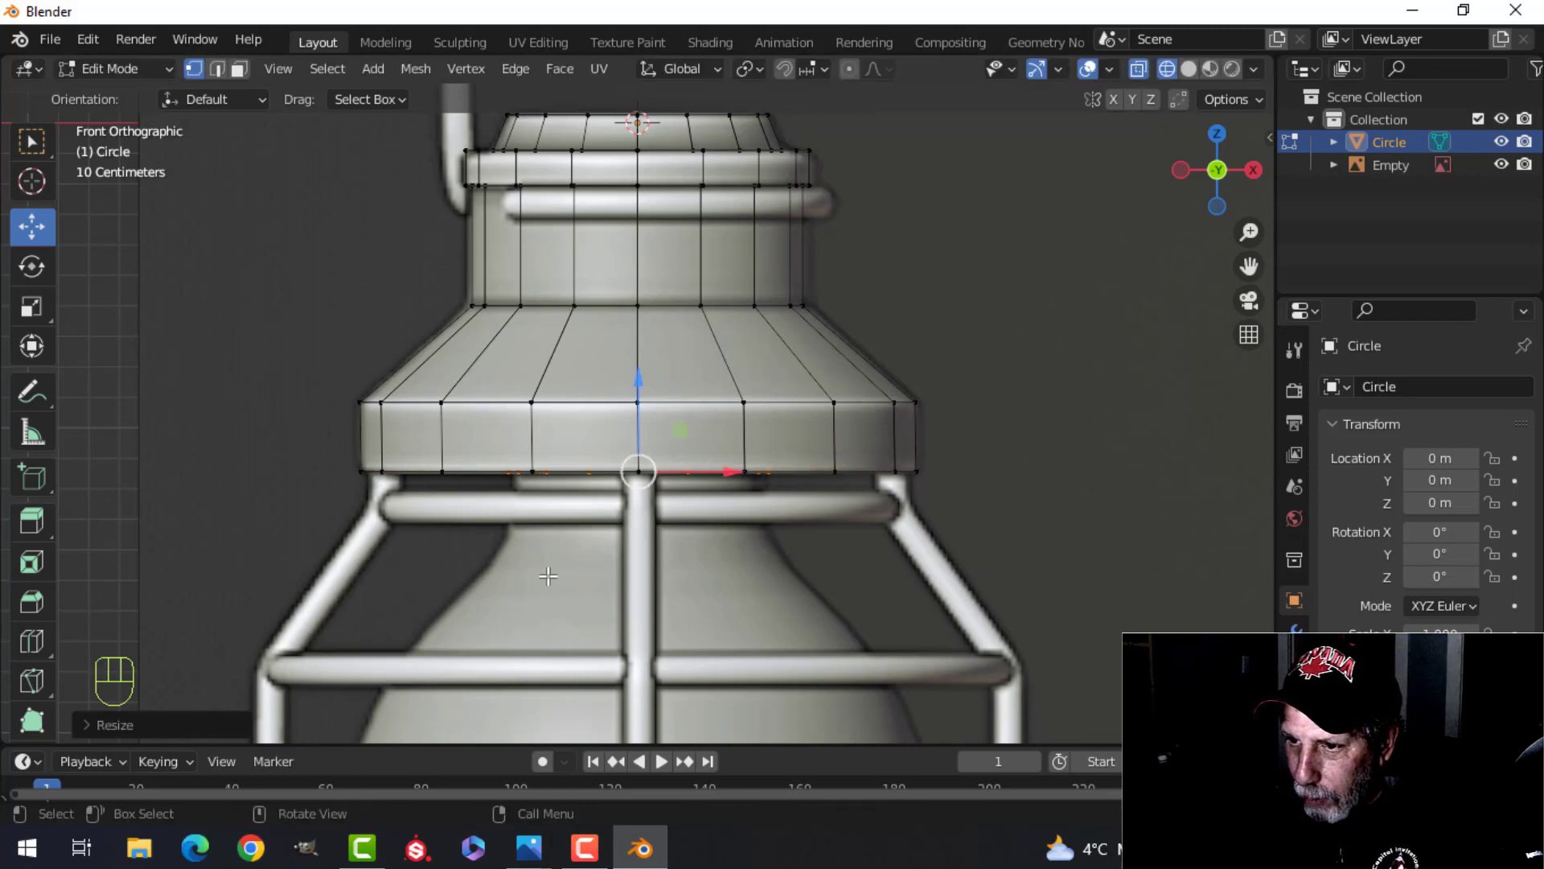
Extrude the inner bottom ring a short distance down to form the bulb socket's collar
{"action": "key", "text": "e"}
{"action": "left_click", "coordinate": [666, 512]}
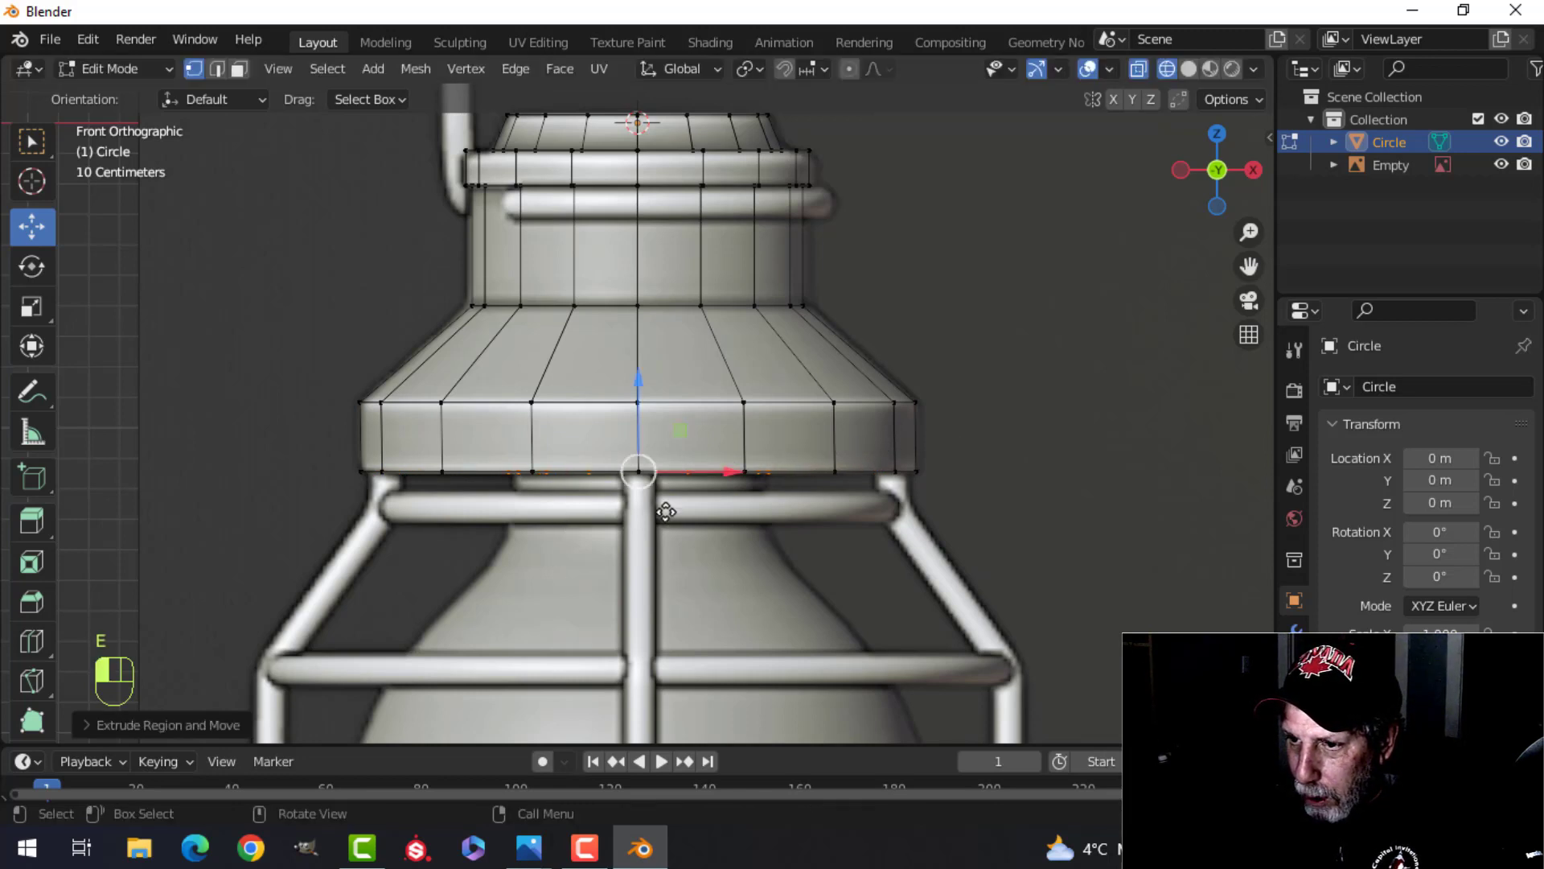
{"action": "left_click_drag", "start_coordinate": [640, 399], "coordinate": [658, 378]}
{"action": "mouse_move", "coordinate": [878, 410]}
{"action": "middle_mouse_down"}
{"action": "mouse_move", "coordinate": [855, 349]}
{"action": "mouse_move", "coordinate": [863, 389]}
{"action": "middle_mouse_up"}
Return the view to solid shading and deselect the whole mesh
{"action": "key", "text": "z"}
{"action": "left_click", "coordinate": [997, 394]}
{"action": "mouse_move", "coordinate": [873, 320]}
{"action": "middle_mouse_down"}
{"action": "mouse_move", "coordinate": [873, 431]}
{"action": "mouse_move", "coordinate": [816, 300]}
{"action": "mouse_move", "coordinate": [765, 441]}
{"action": "middle_mouse_up"}
{"action": "key", "text": "alt+a"}
{"action": "scroll", "coordinate": [760, 426], "scroll_direction": "up", "scroll_amount": 4}
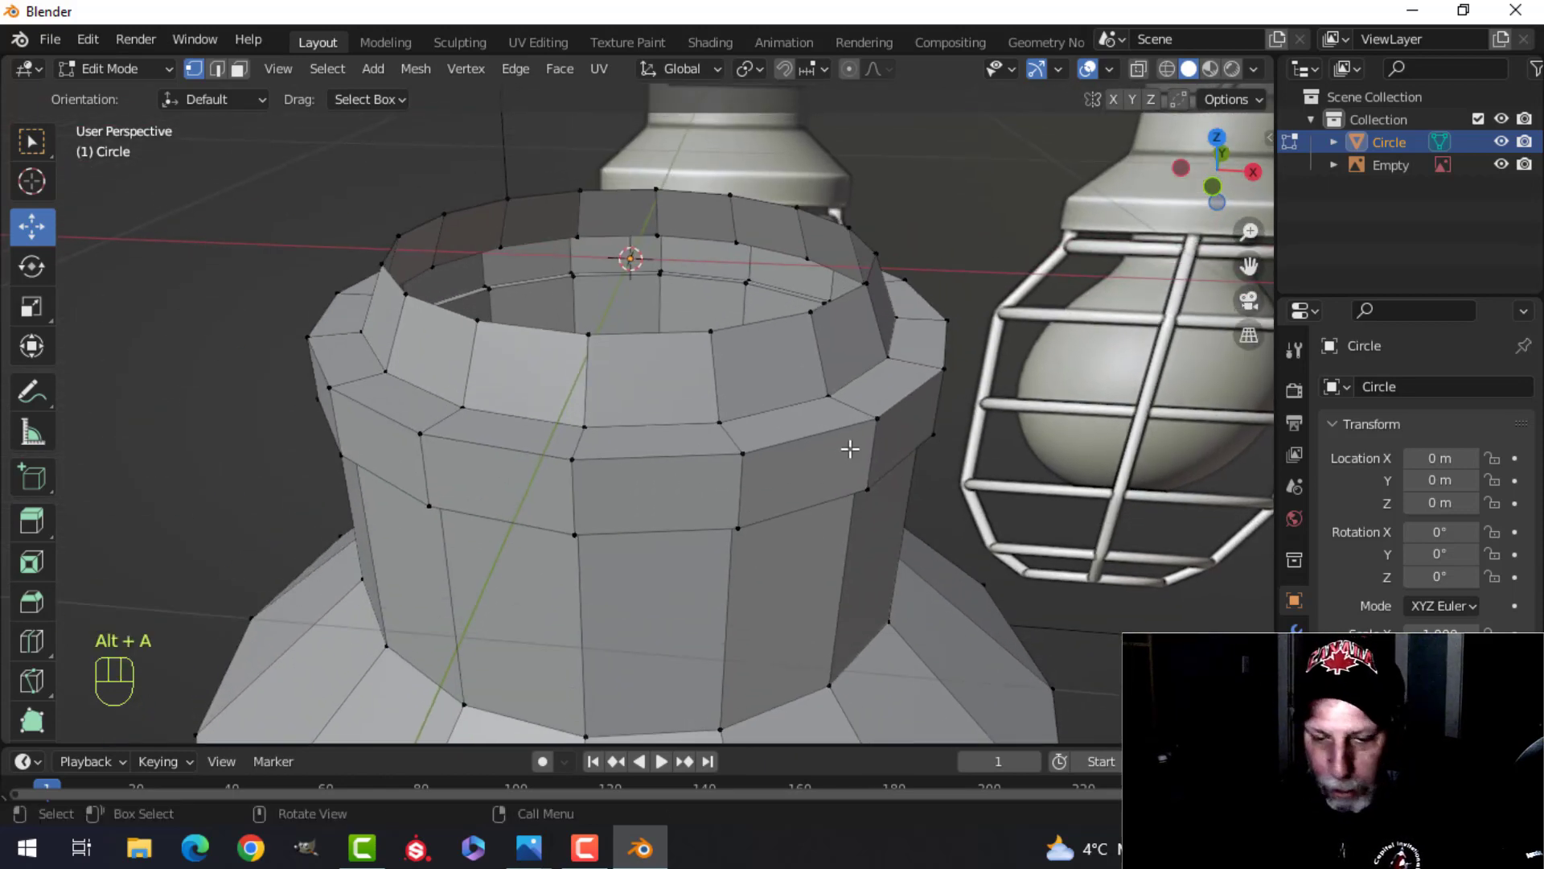
Fill the cap's open top ring with a face and give its edge a narrow two-segment bevel
{"action": "key", "text": "2"}
{"action": "left_click", "coordinate": [770, 326], "text": "alt"}
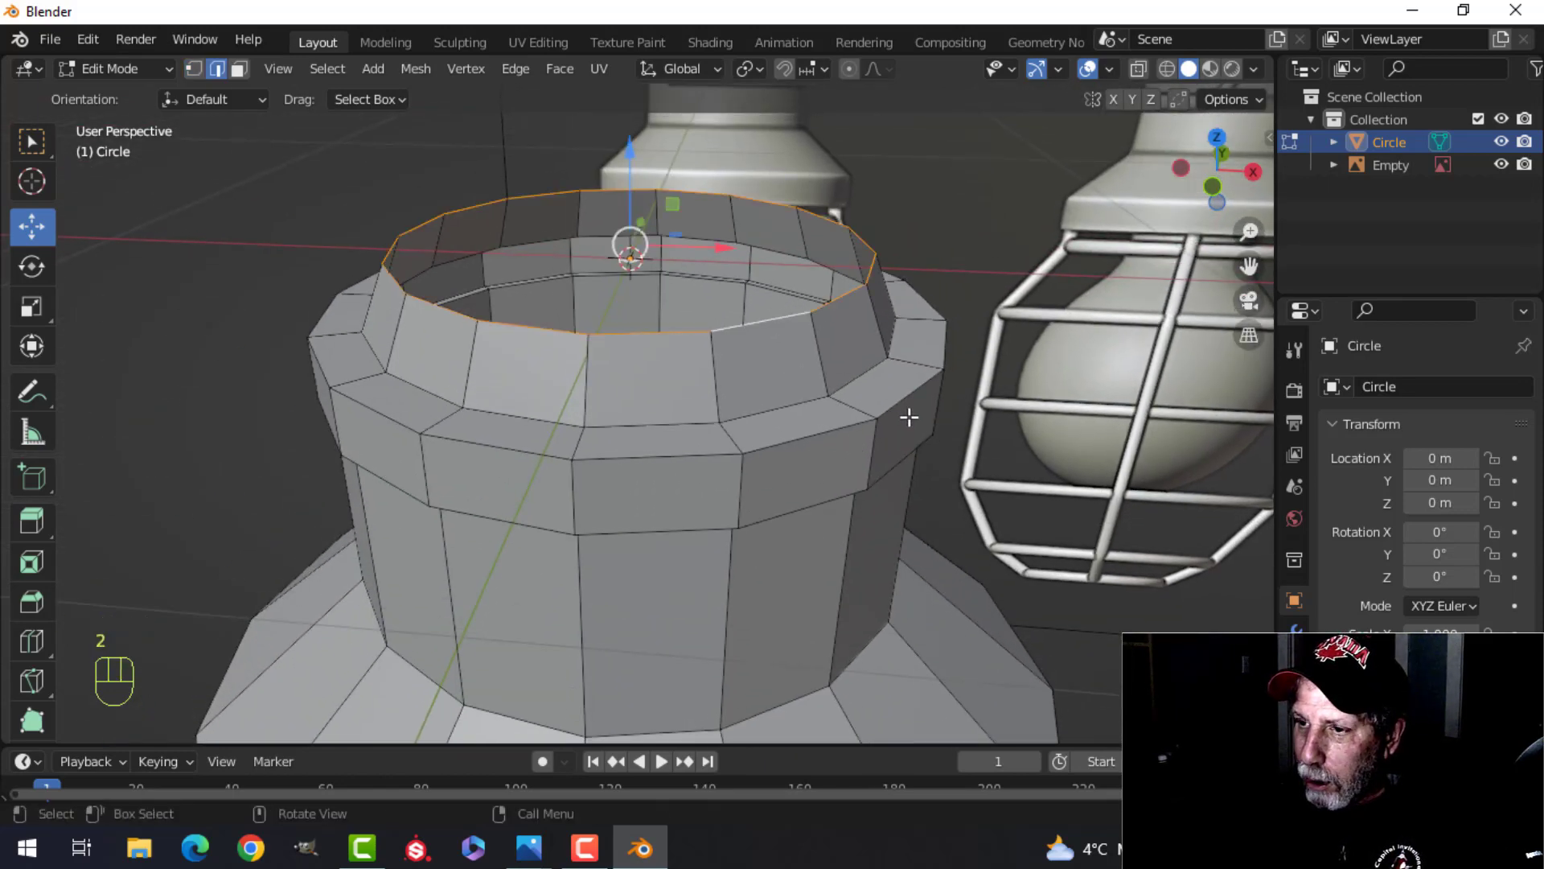
{"action": "key", "text": "f"}
{"action": "key", "text": "ctrl+b"}
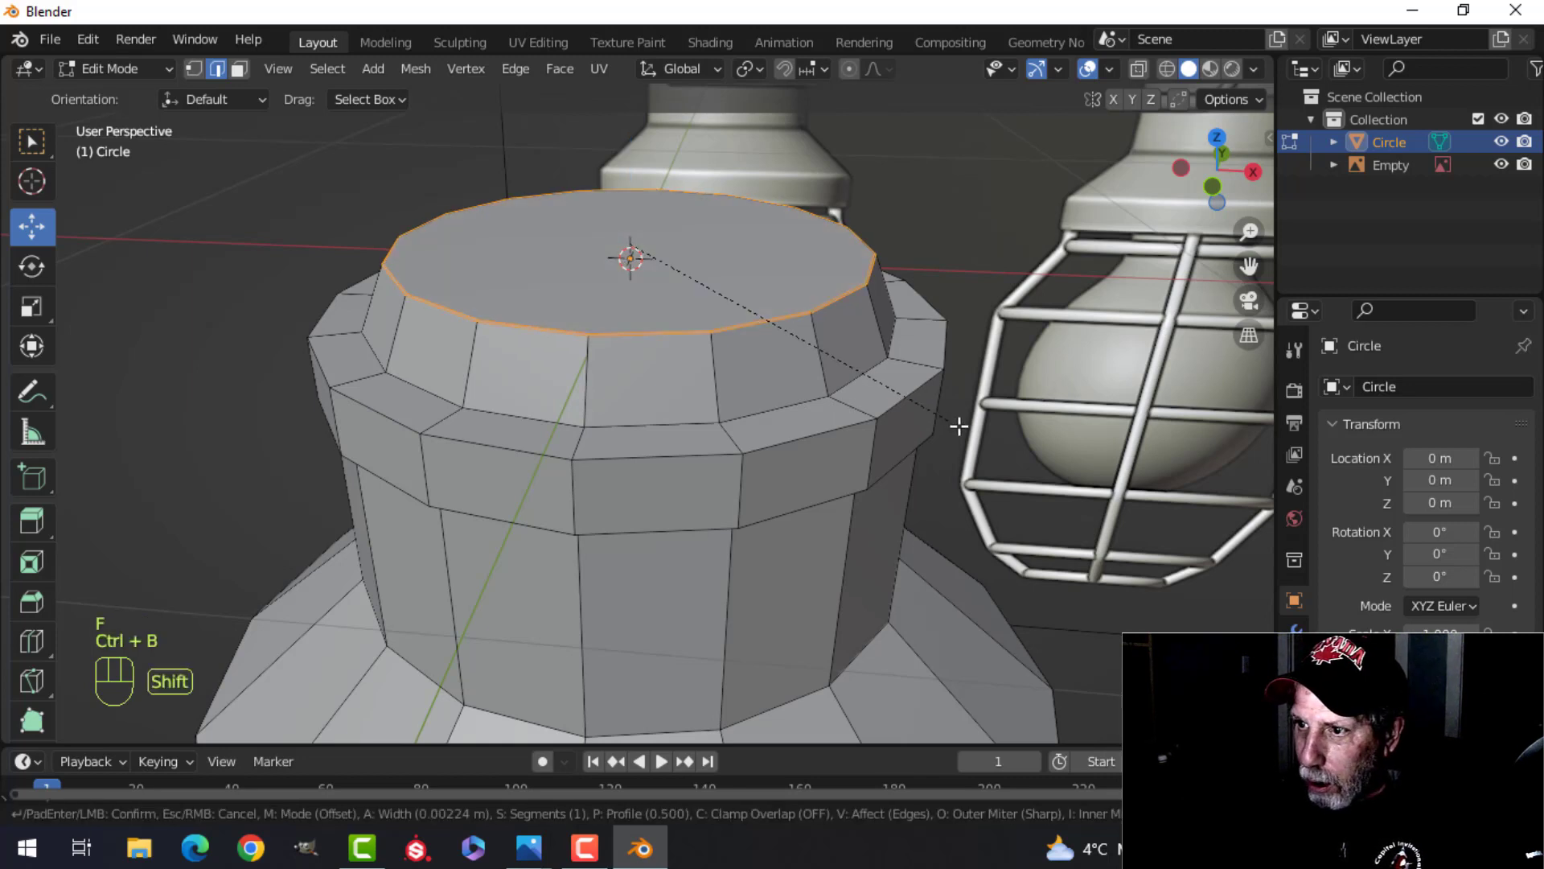
{"action": "left_click", "coordinate": [1015, 457]}
{"action": "key", "text": "alt+a"}
Bevel the upper and lower outer edge loops of the cap's protruding rim with two segments
{"action": "left_click", "coordinate": [792, 441], "text": "alt+shift"}
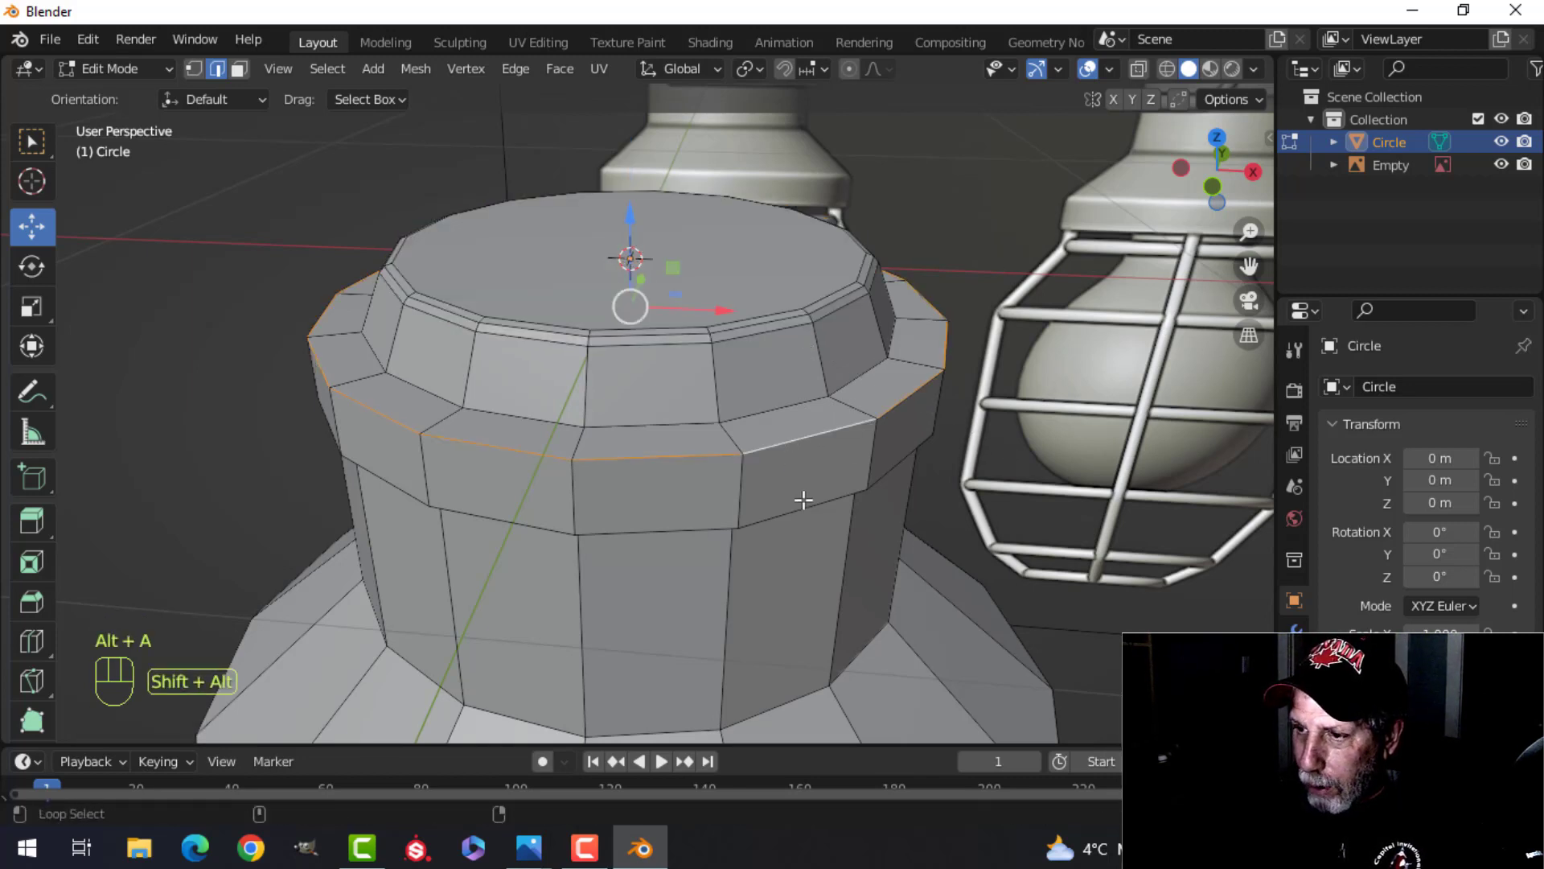
{"action": "middle_click_drag", "start_coordinate": [844, 500], "coordinate": [896, 421]}
{"action": "key", "text": "ctrl+b"}
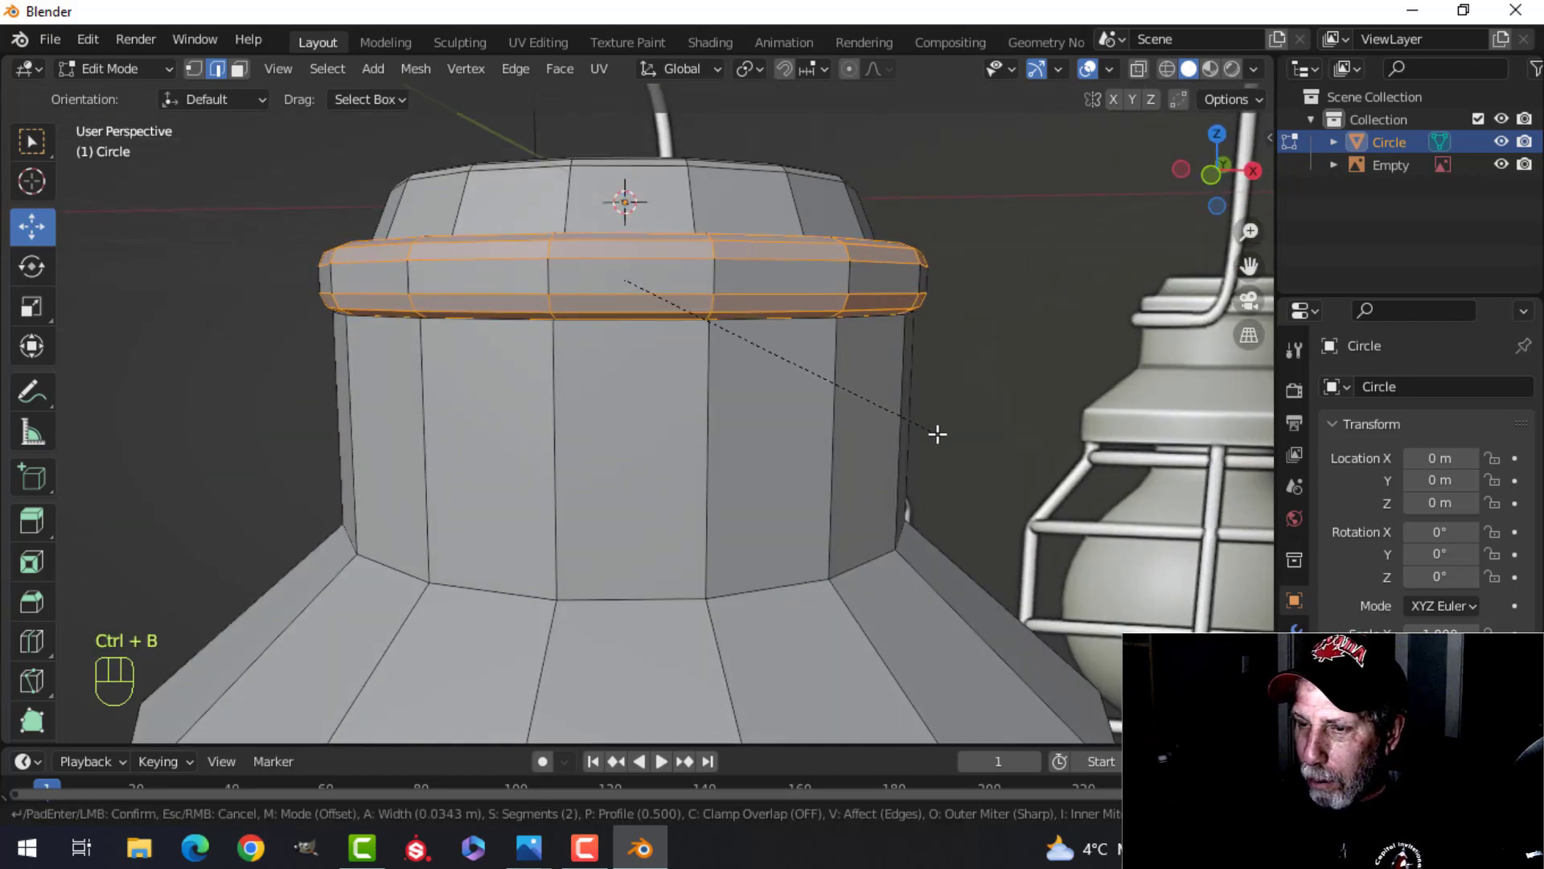
{"action": "left_click", "coordinate": [938, 434]}
Bevel the edge loop where the neck meets the sloping shoulder with two segments
{"action": "scroll", "coordinate": [806, 407], "scroll_direction": "down", "scroll_amount": 2}
{"action": "middle_click_drag", "start_coordinate": [807, 407], "coordinate": [797, 421]}
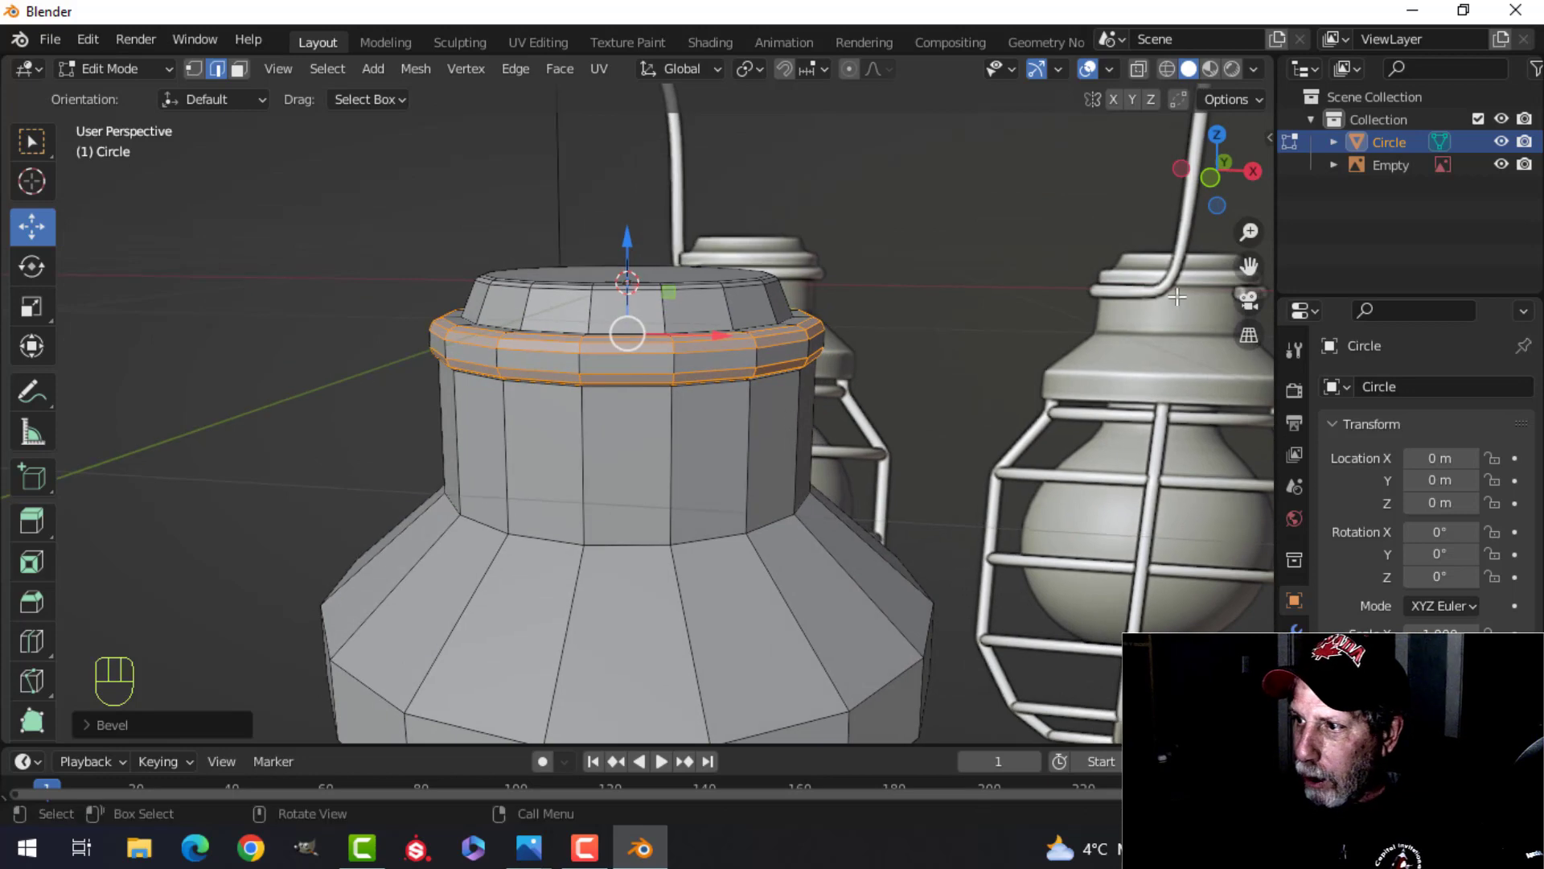
{"action": "middle_click_drag", "start_coordinate": [945, 412], "coordinate": [921, 286], "text": "shift"}
{"action": "key", "text": "a"}
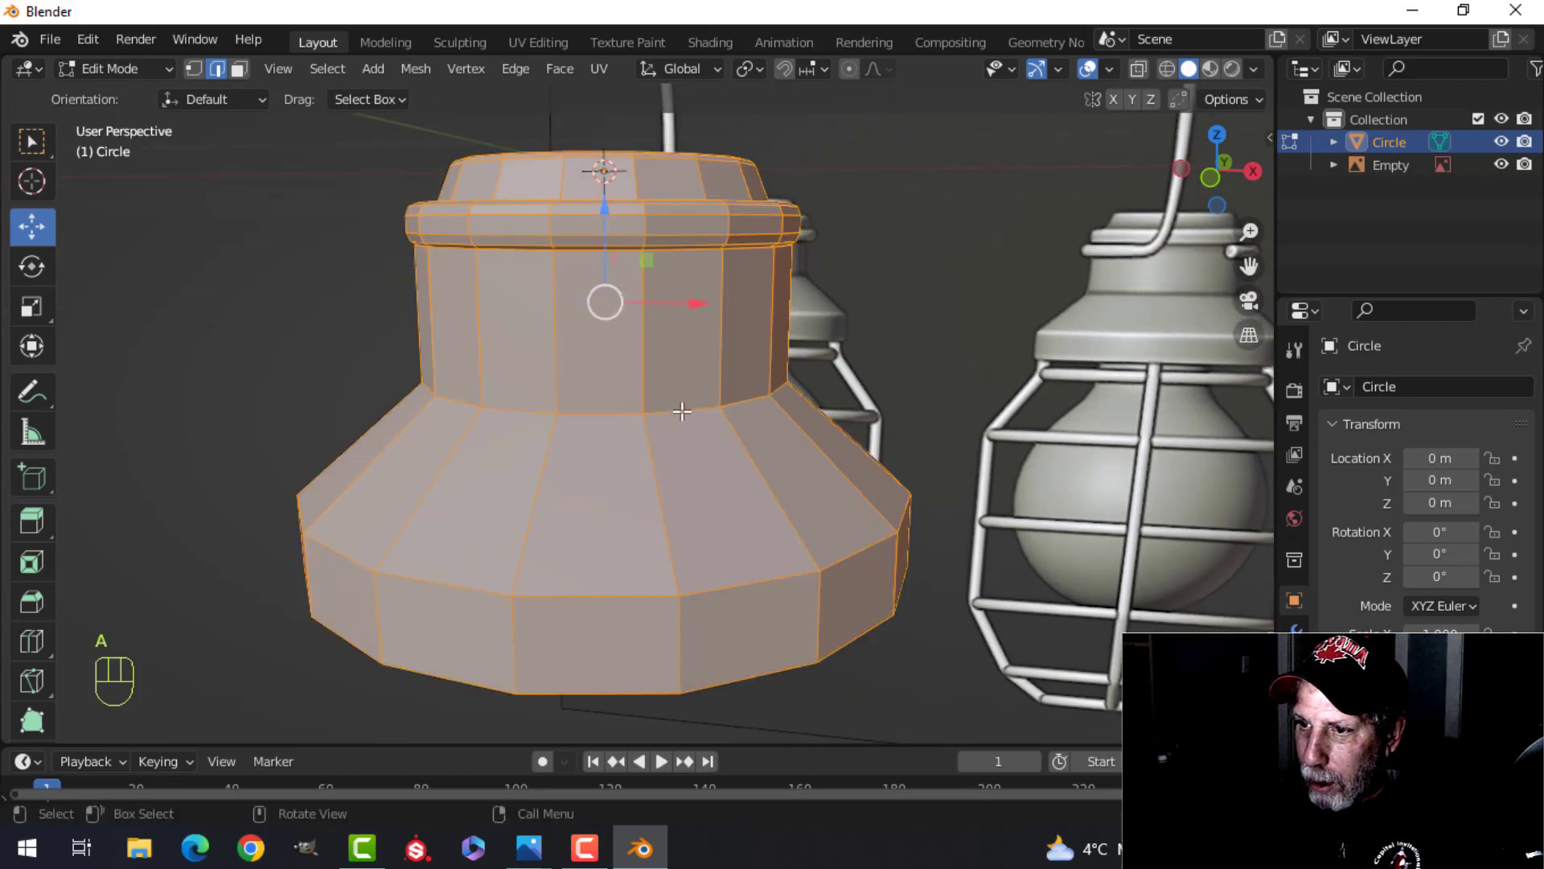
{"action": "key", "text": "alt+a"}
{"action": "left_click", "coordinate": [682, 411], "text": "alt+shift"}
{"action": "key", "text": "ctrl+b"}
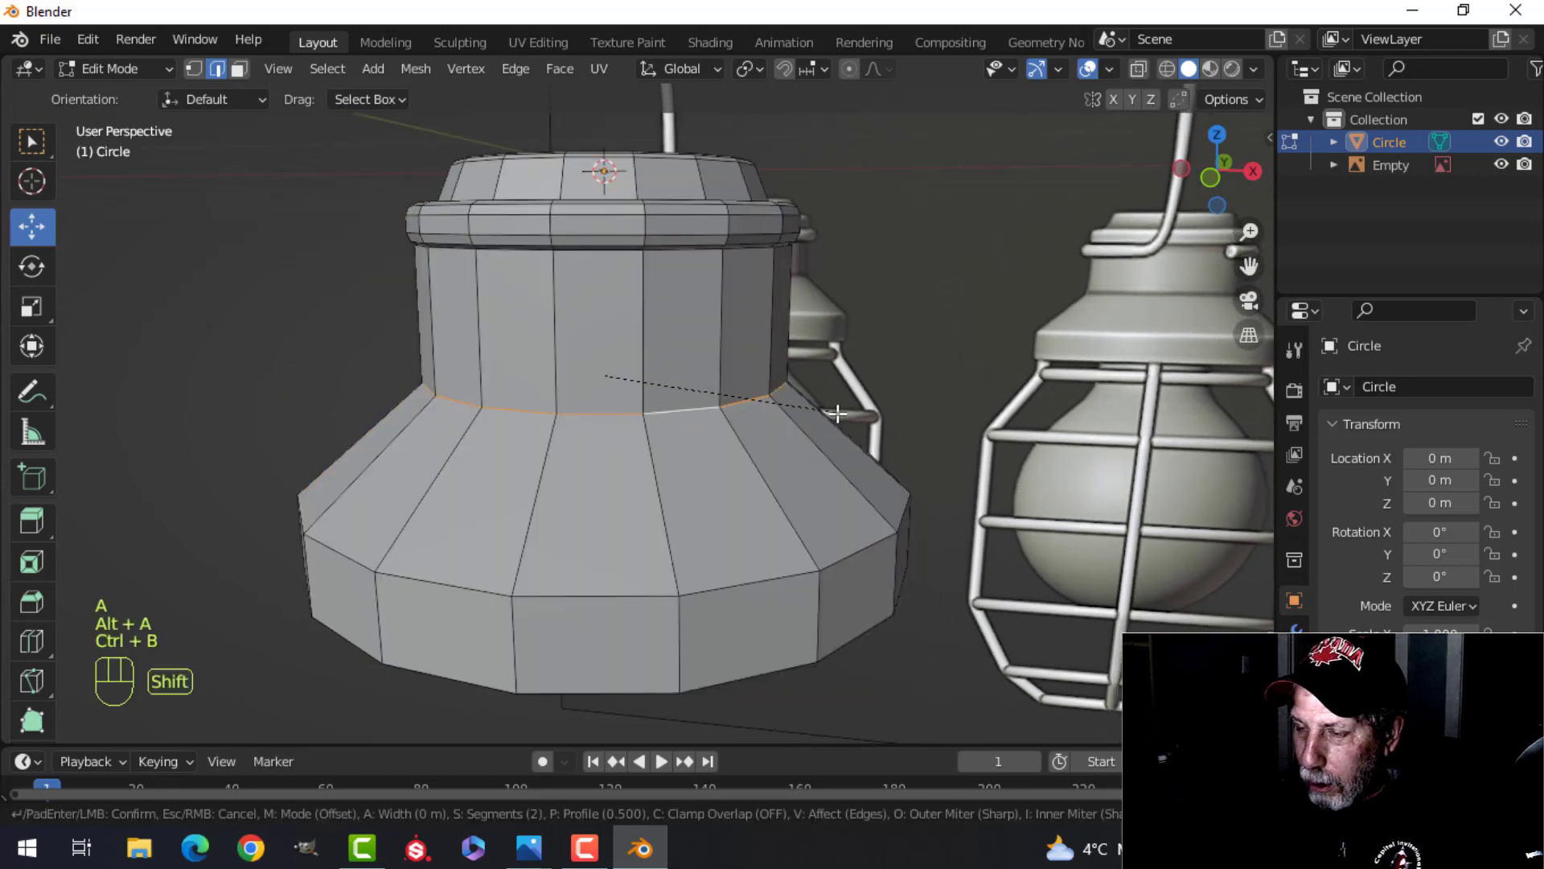
{"action": "left_click", "coordinate": [956, 441]}
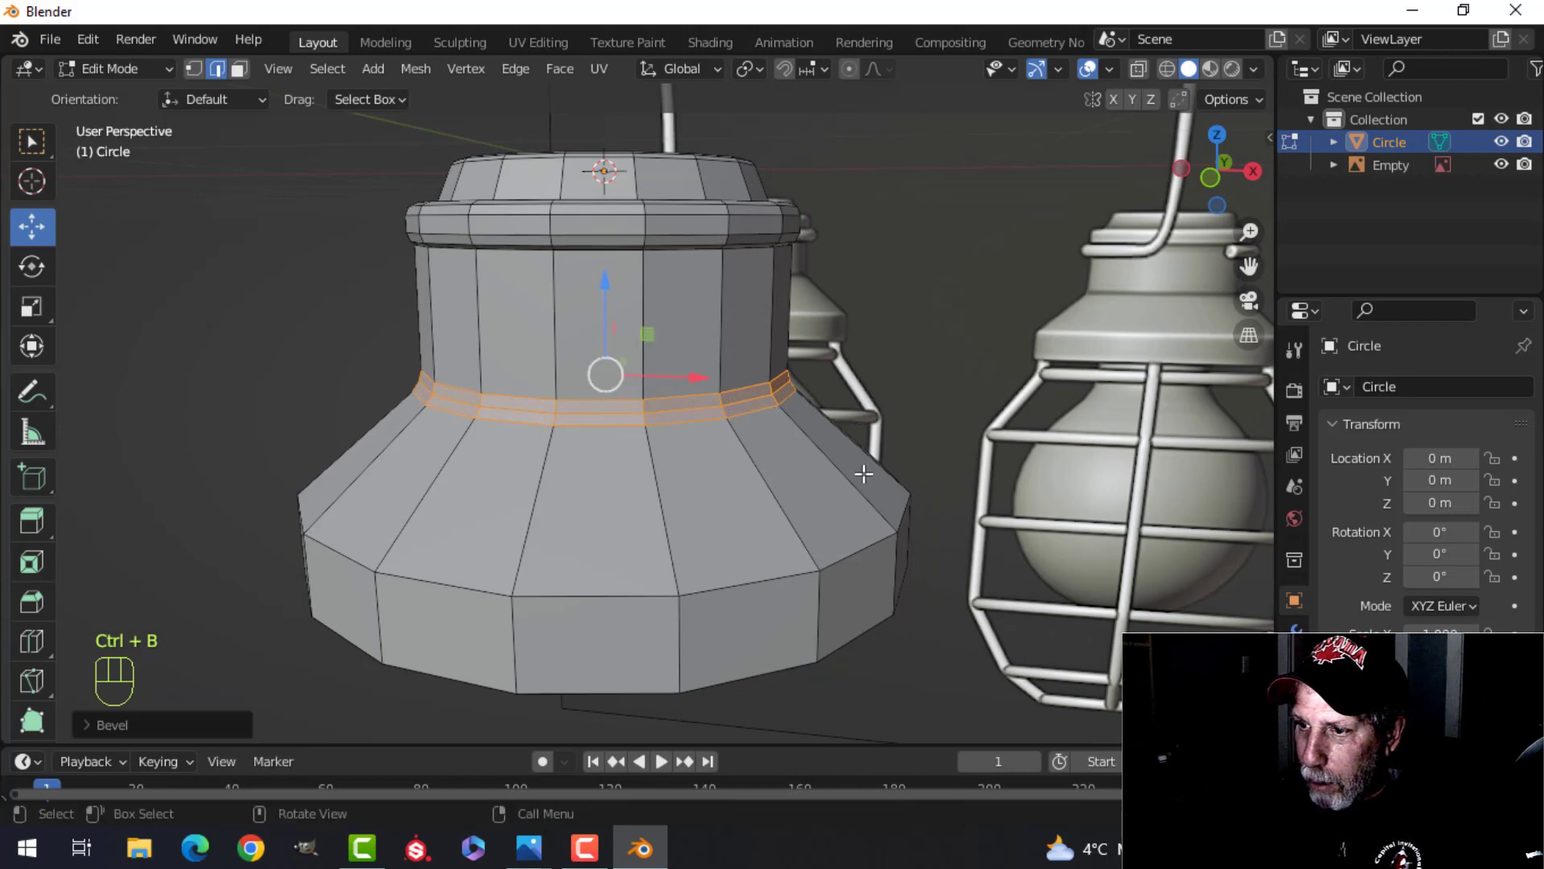
Bevel the edge loop between the sloping shoulder and the vertical band with two narrow segments
{"action": "key", "text": "alt+a"}
{"action": "middle_click_drag", "start_coordinate": [859, 475], "coordinate": [814, 410]}
{"action": "left_click", "coordinate": [707, 475], "text": "alt+shift"}
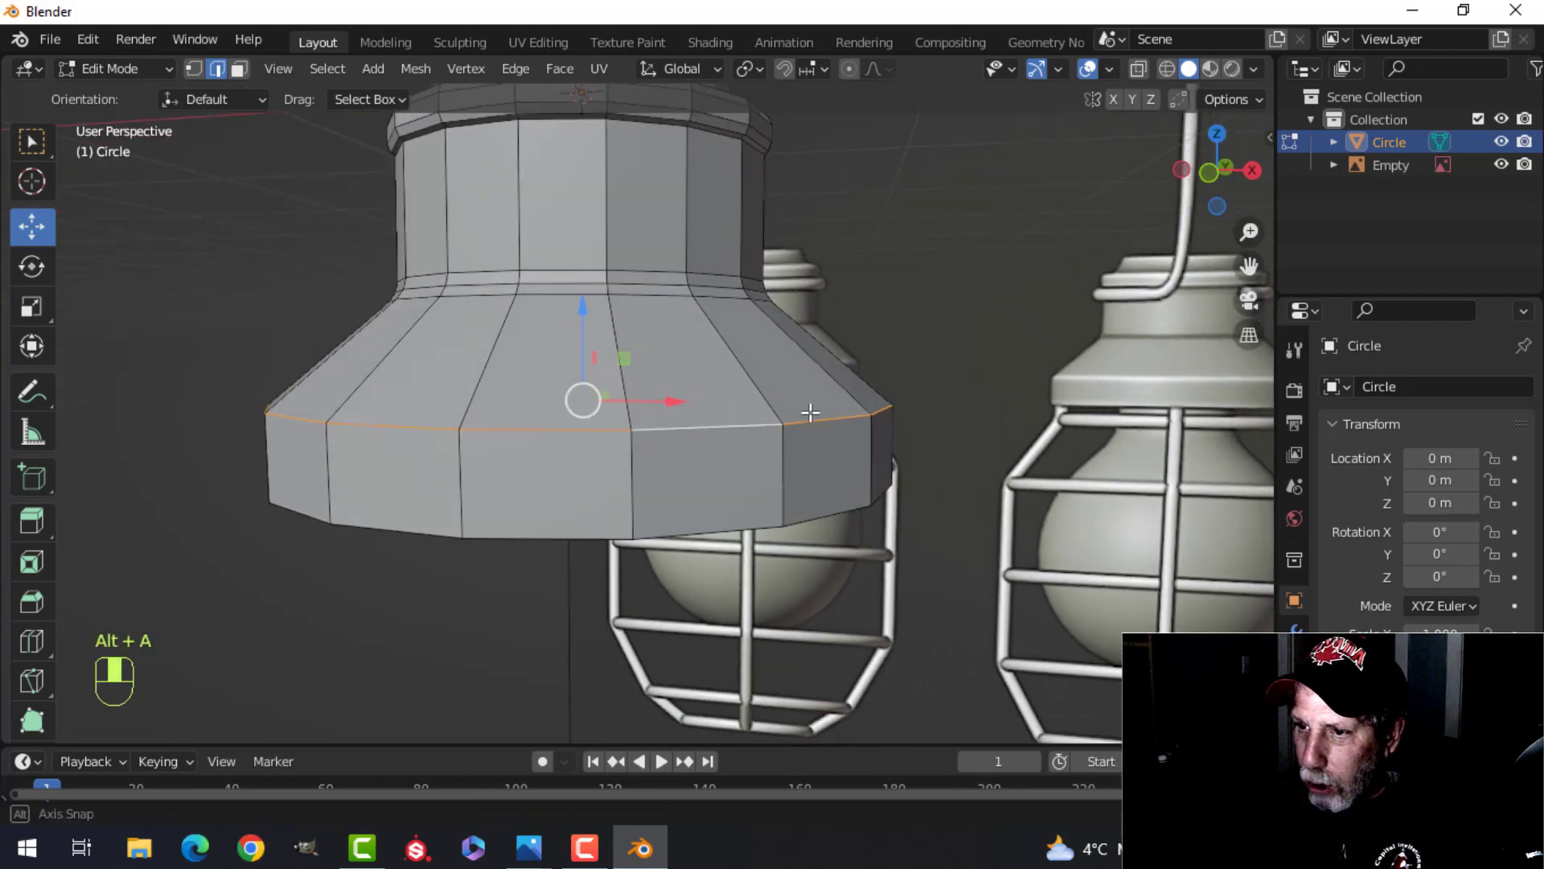
{"action": "key", "text": "ctrl+b"}
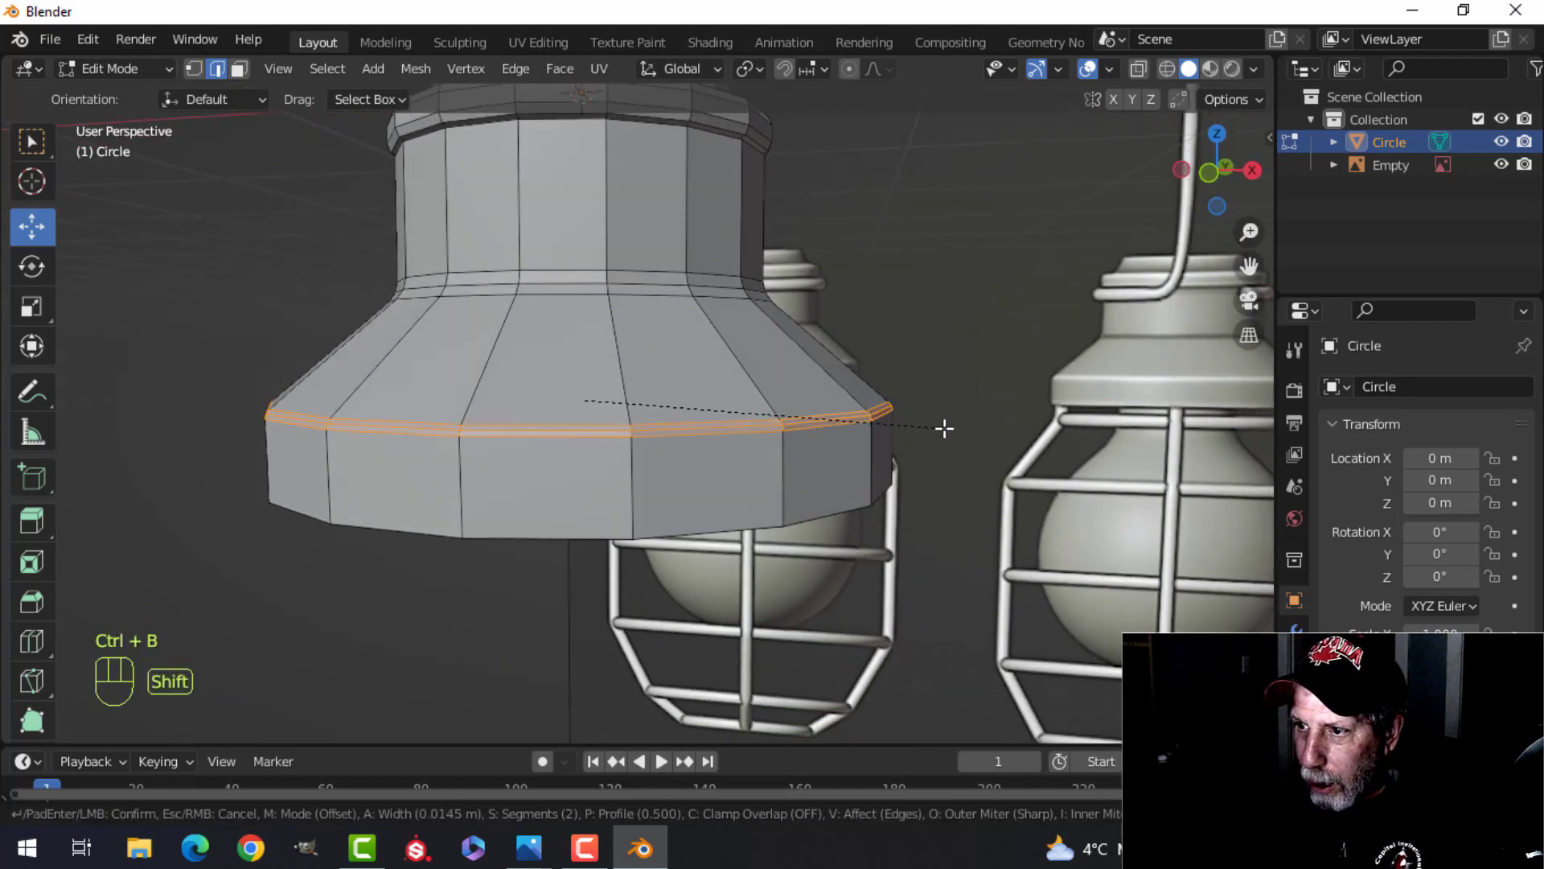
{"action": "left_click", "coordinate": [955, 434]}
Bevel the outer bottom edge loop of the vertical band with two segments
{"action": "key", "text": "alt+a"}
{"action": "middle_click_drag", "start_coordinate": [858, 480], "coordinate": [955, 345]}
{"action": "left_click", "coordinate": [687, 375], "text": "alt"}
{"action": "key", "text": "ctrl+b"}
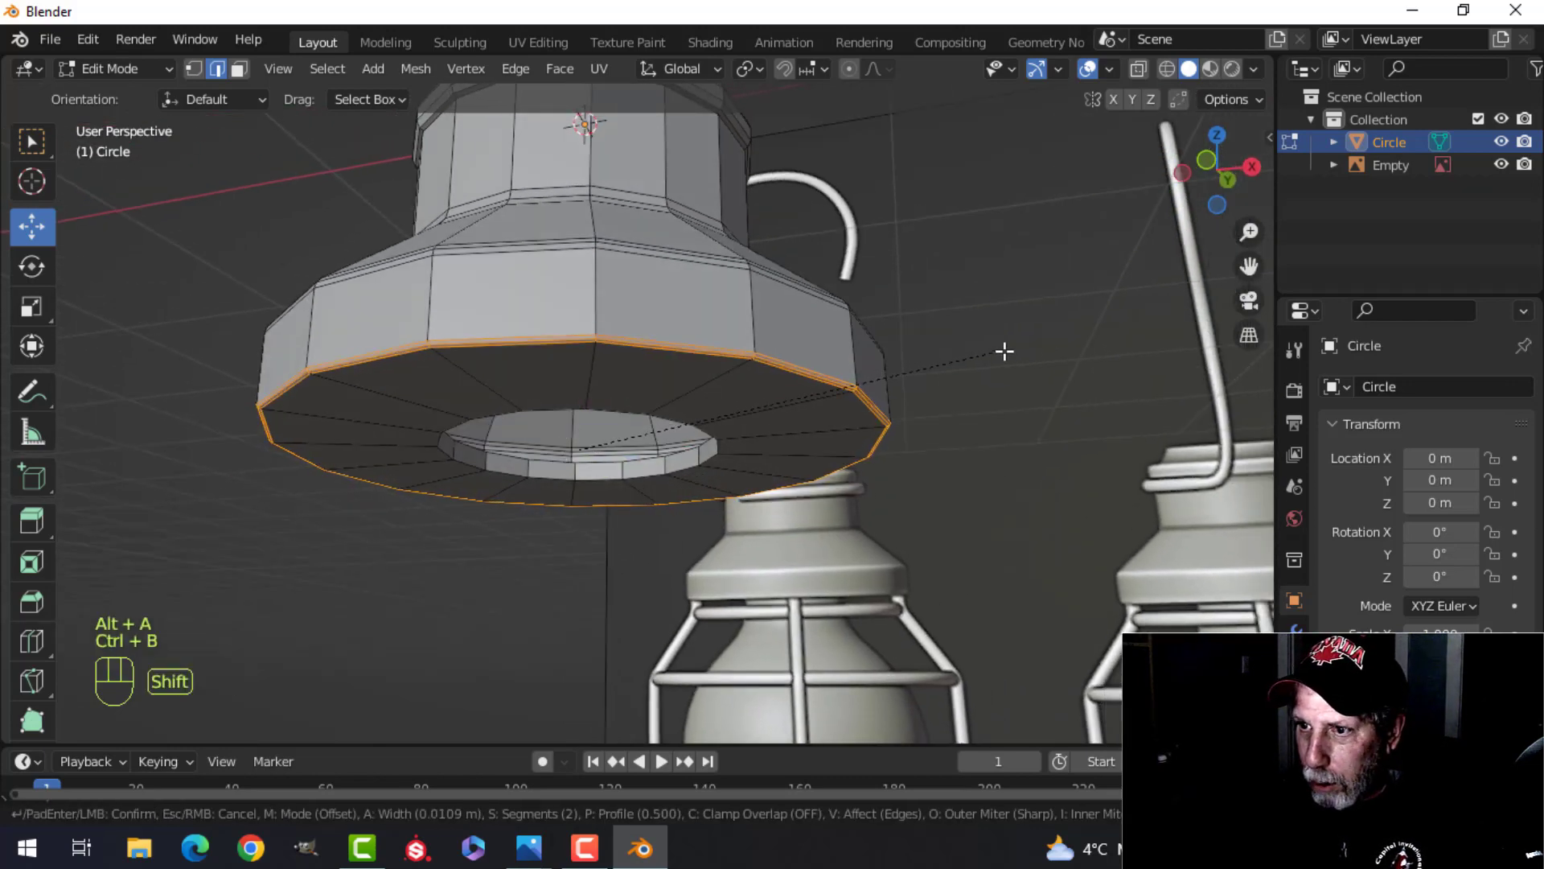
{"action": "left_click", "coordinate": [1051, 359]}
Bevel the edge loop around the socket opening on the lamp's underside
{"action": "key", "text": "alt+a"}
{"action": "middle_click_drag", "start_coordinate": [863, 413], "coordinate": [721, 361]}
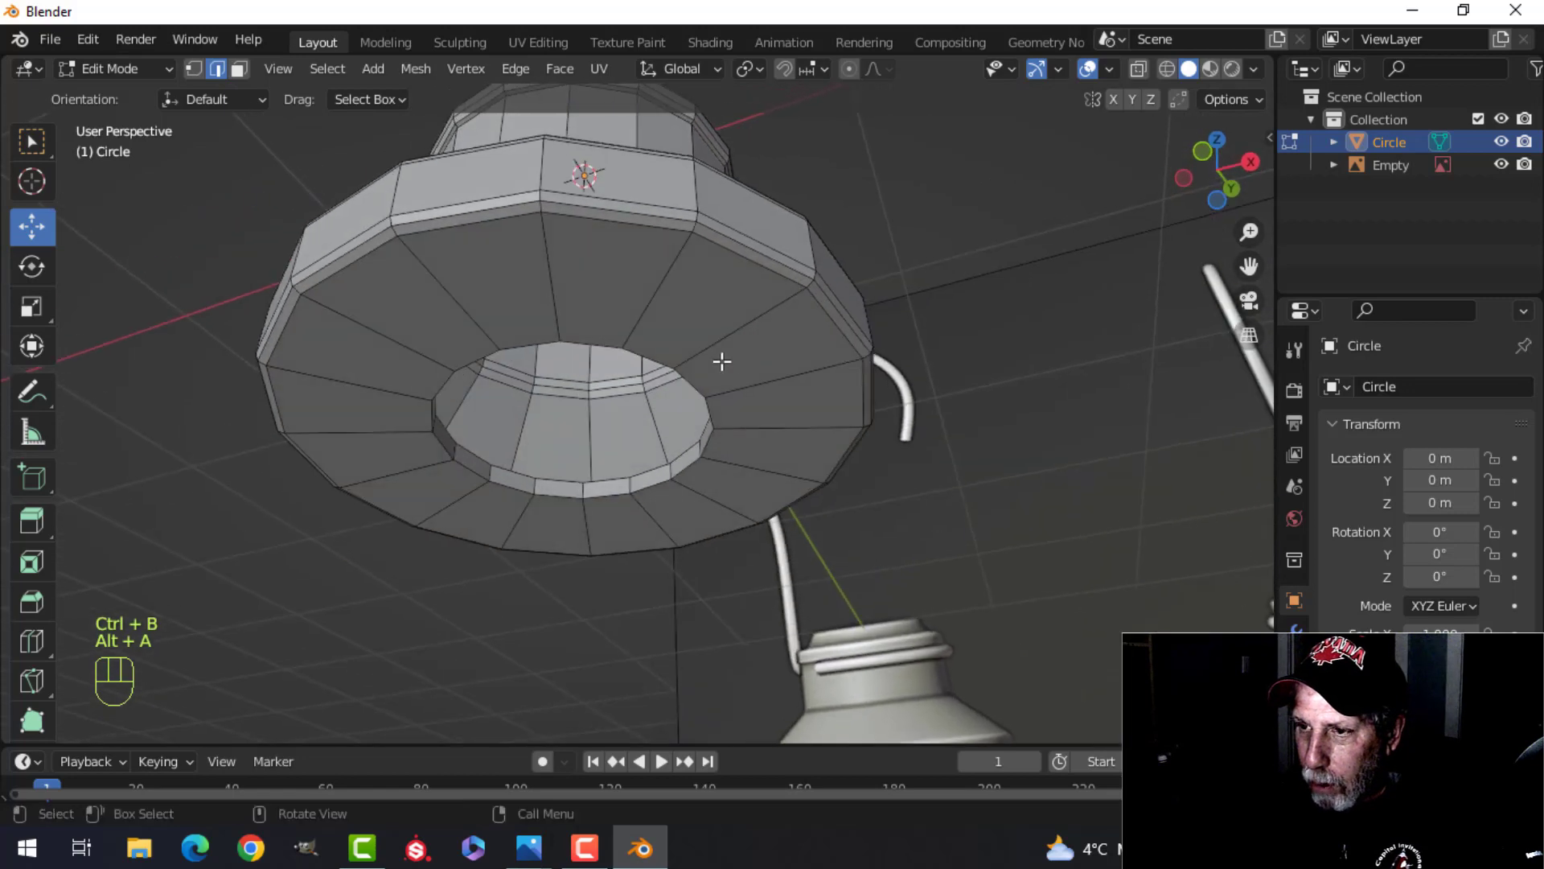
{"action": "left_click", "coordinate": [658, 356], "text": "alt+shift"}
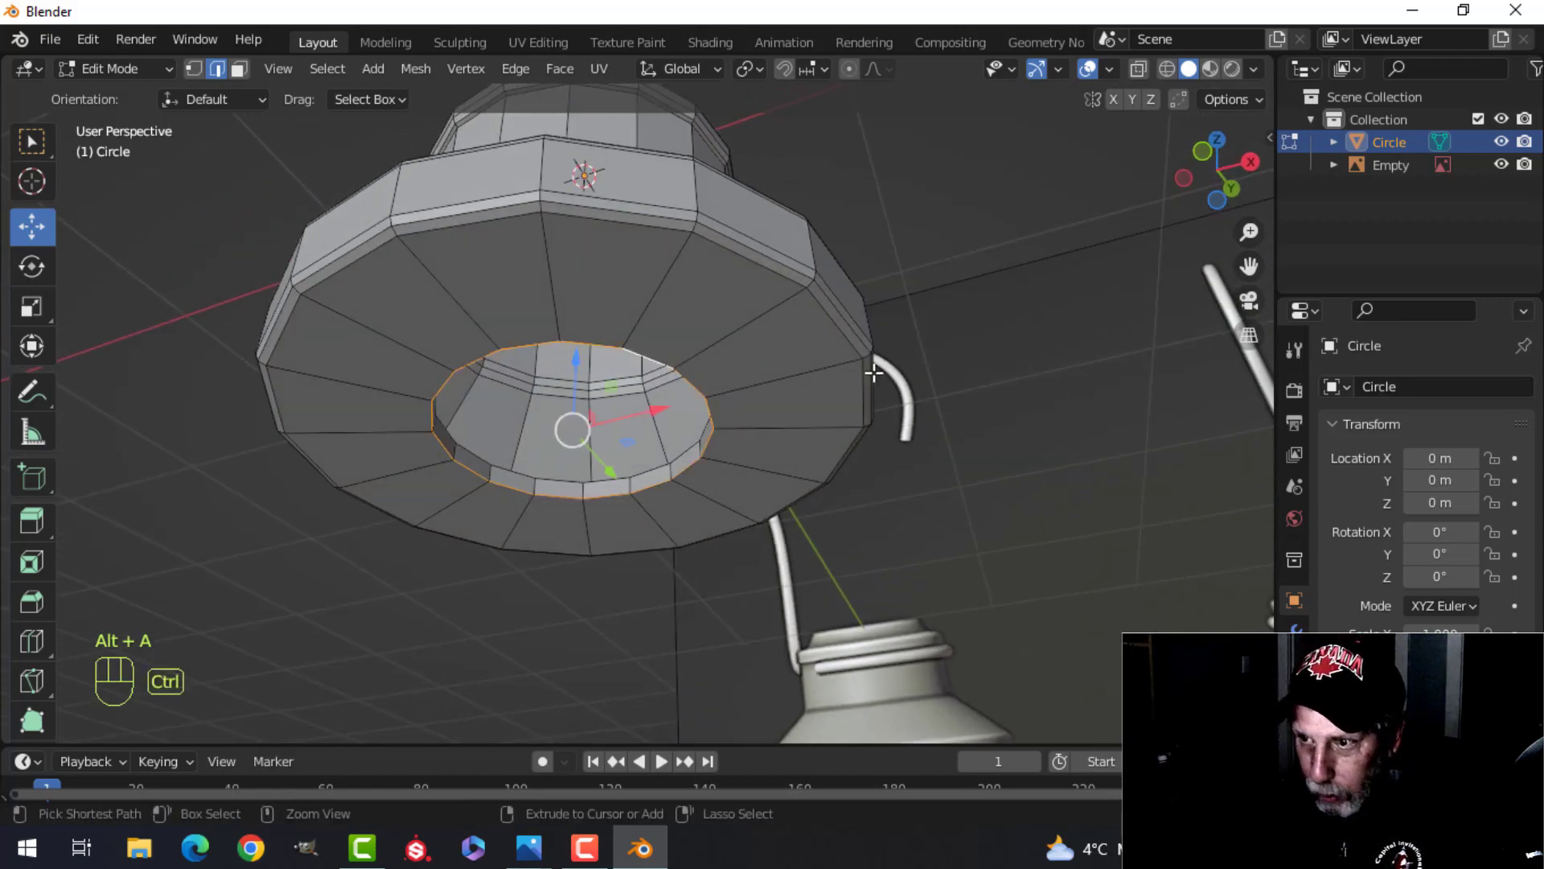
{"action": "key", "text": "ctrl+b"}
{"action": "left_click", "coordinate": [913, 373]}
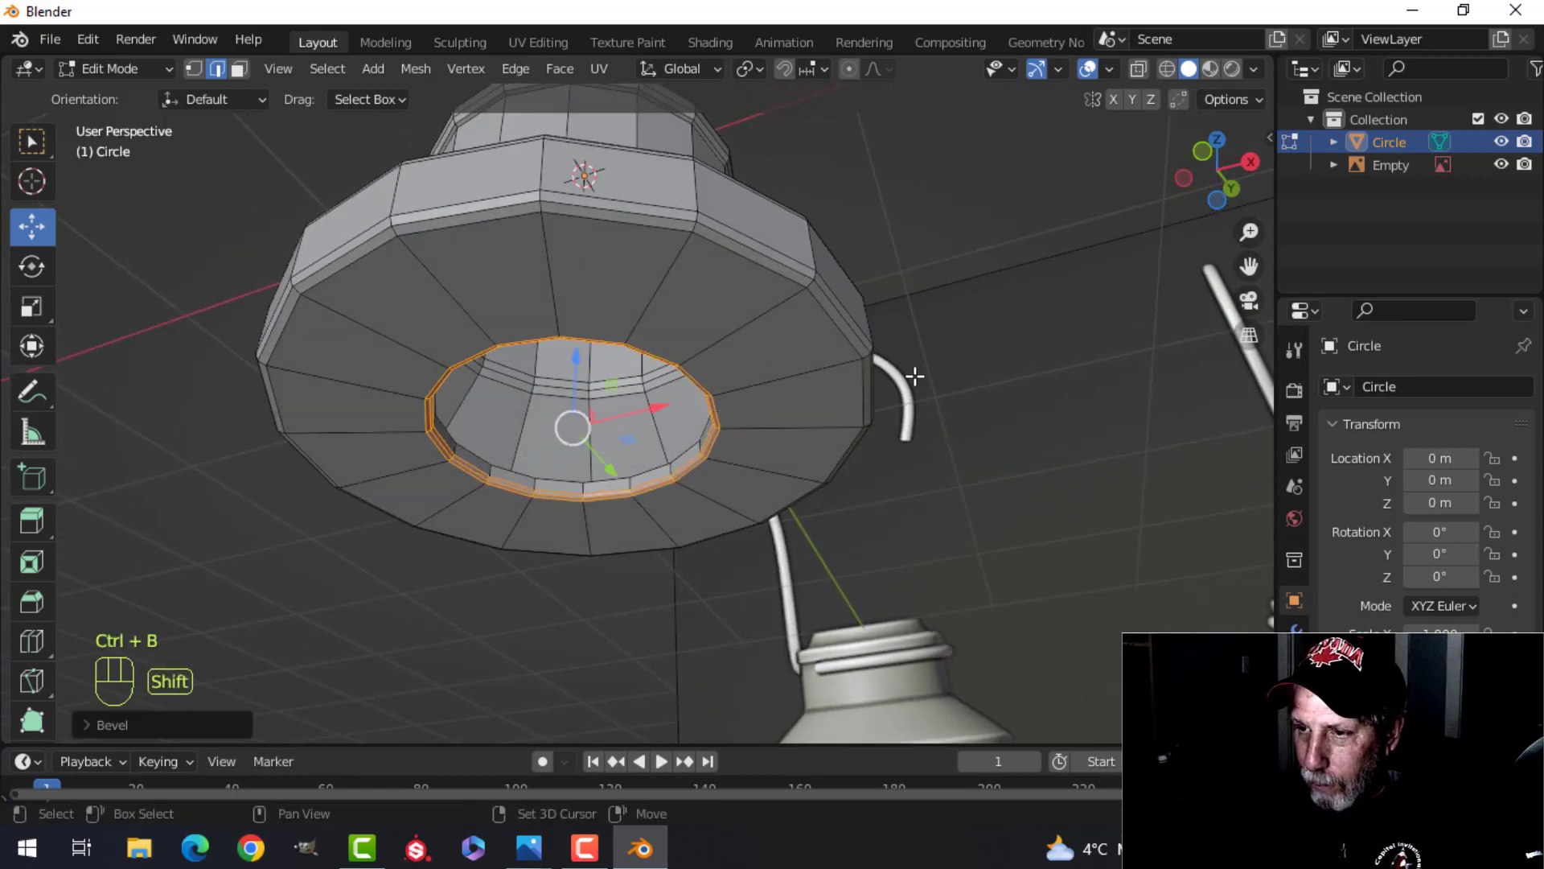
Leave mesh editing, add a level 1 subdivision surface to the lamp cap and shade it smooth
{"action": "key", "text": "Tab"}
{"action": "scroll", "coordinate": [740, 388], "scroll_direction": "down", "scroll_amount": 3}
{"action": "middle_click_drag", "start_coordinate": [741, 389], "coordinate": [674, 403]}
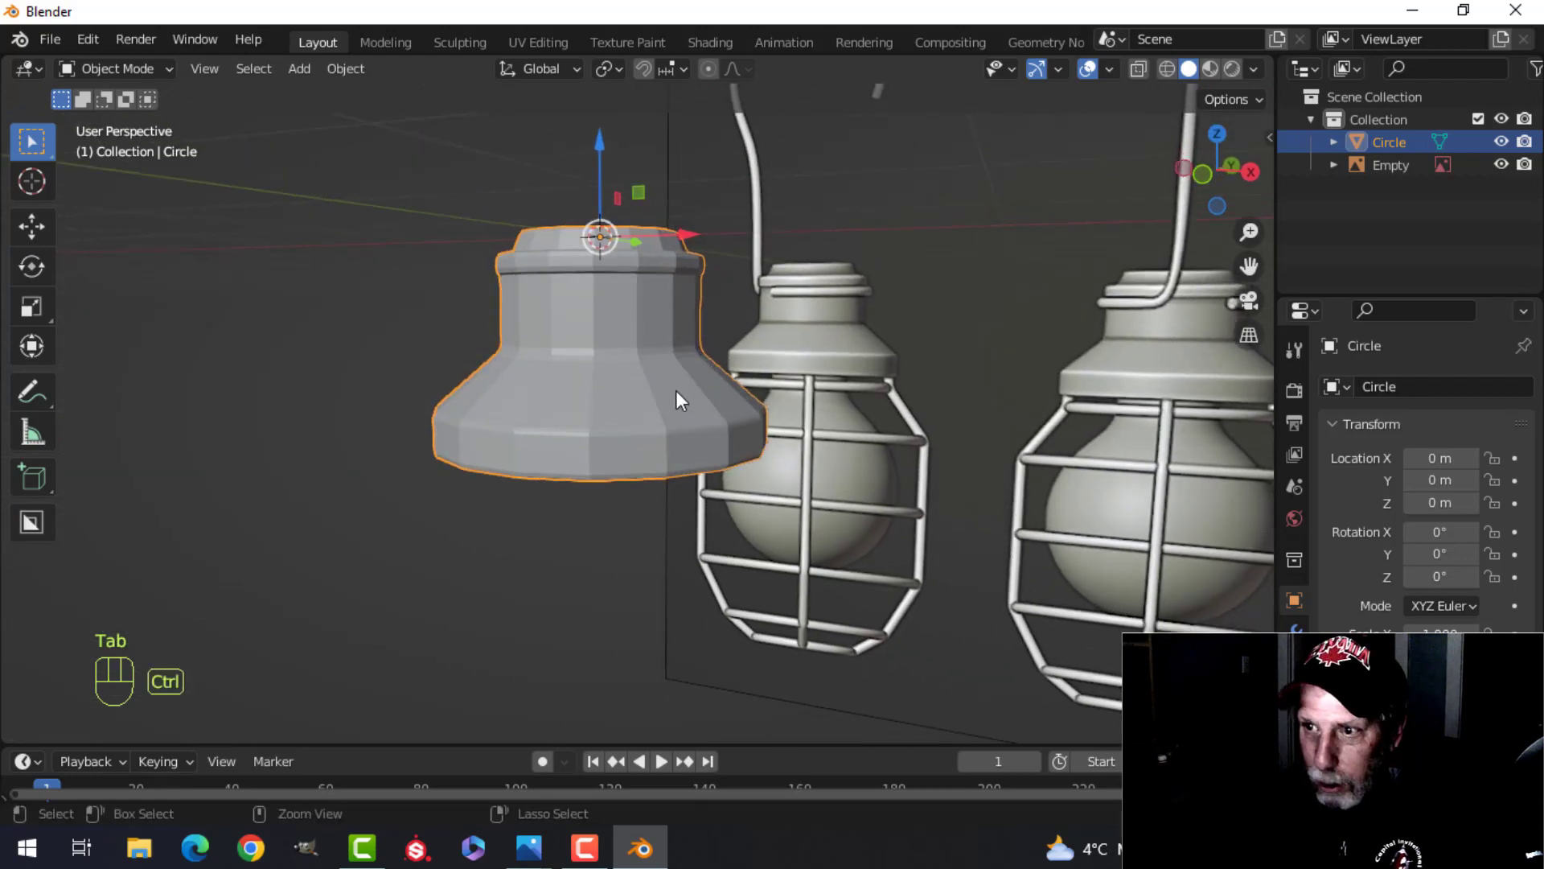
{"action": "key", "text": "ctrl+1"}
{"action": "right_click", "coordinate": [637, 283]}
{"action": "left_click", "coordinate": [637, 287]}
{"action": "middle_click_drag", "start_coordinate": [711, 289], "coordinate": [669, 269]}
In front view, add a UV sphere with 18 segments and 10 rings for the bulb
{"action": "key", "text": "alt+a"}
{"action": "scroll", "coordinate": [692, 378], "scroll_direction": "up", "scroll_amount": 2}
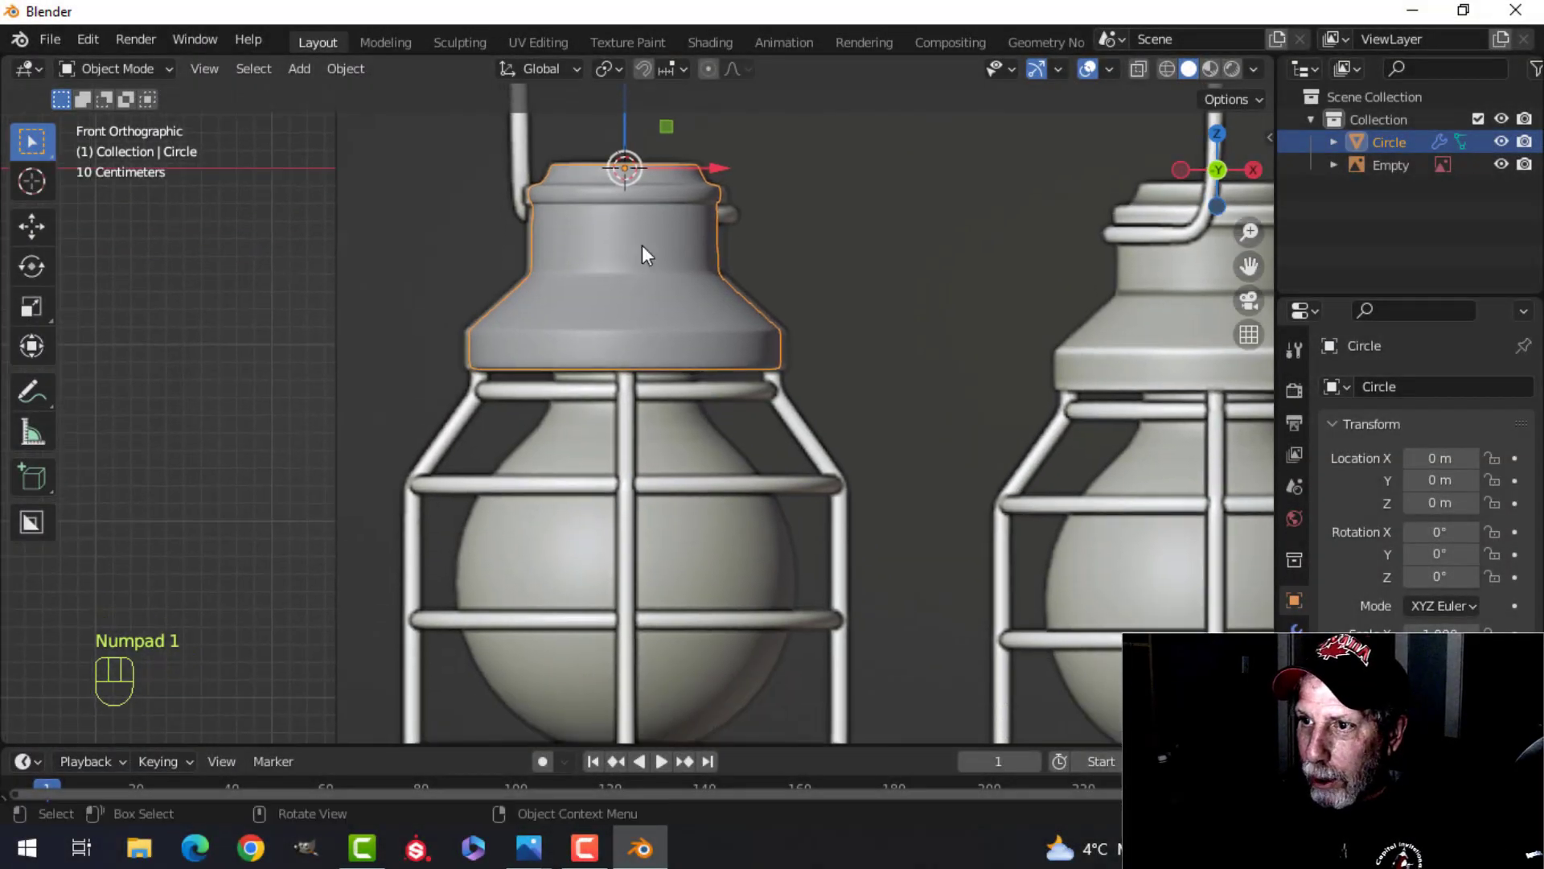
{"action": "scroll", "coordinate": [688, 459], "scroll_direction": "down", "scroll_amount": 1}
{"action": "scroll", "coordinate": [688, 461], "scroll_direction": "down", "scroll_amount": 2, "text": "shift"}
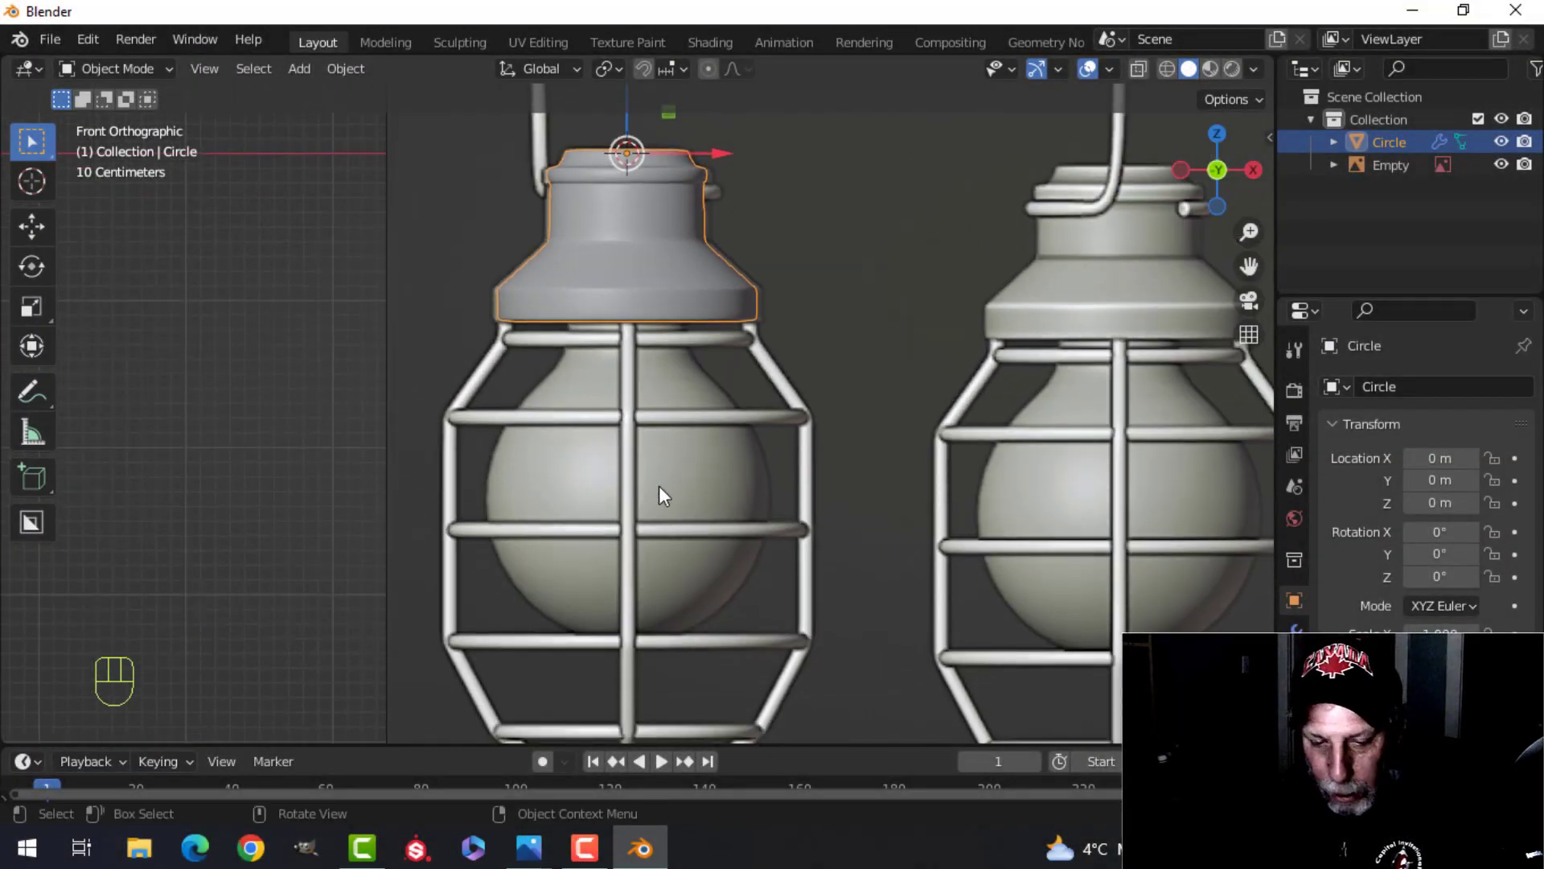
{"action": "key", "text": "shift+a"}
{"action": "mouse_move", "coordinate": [580, 361]}
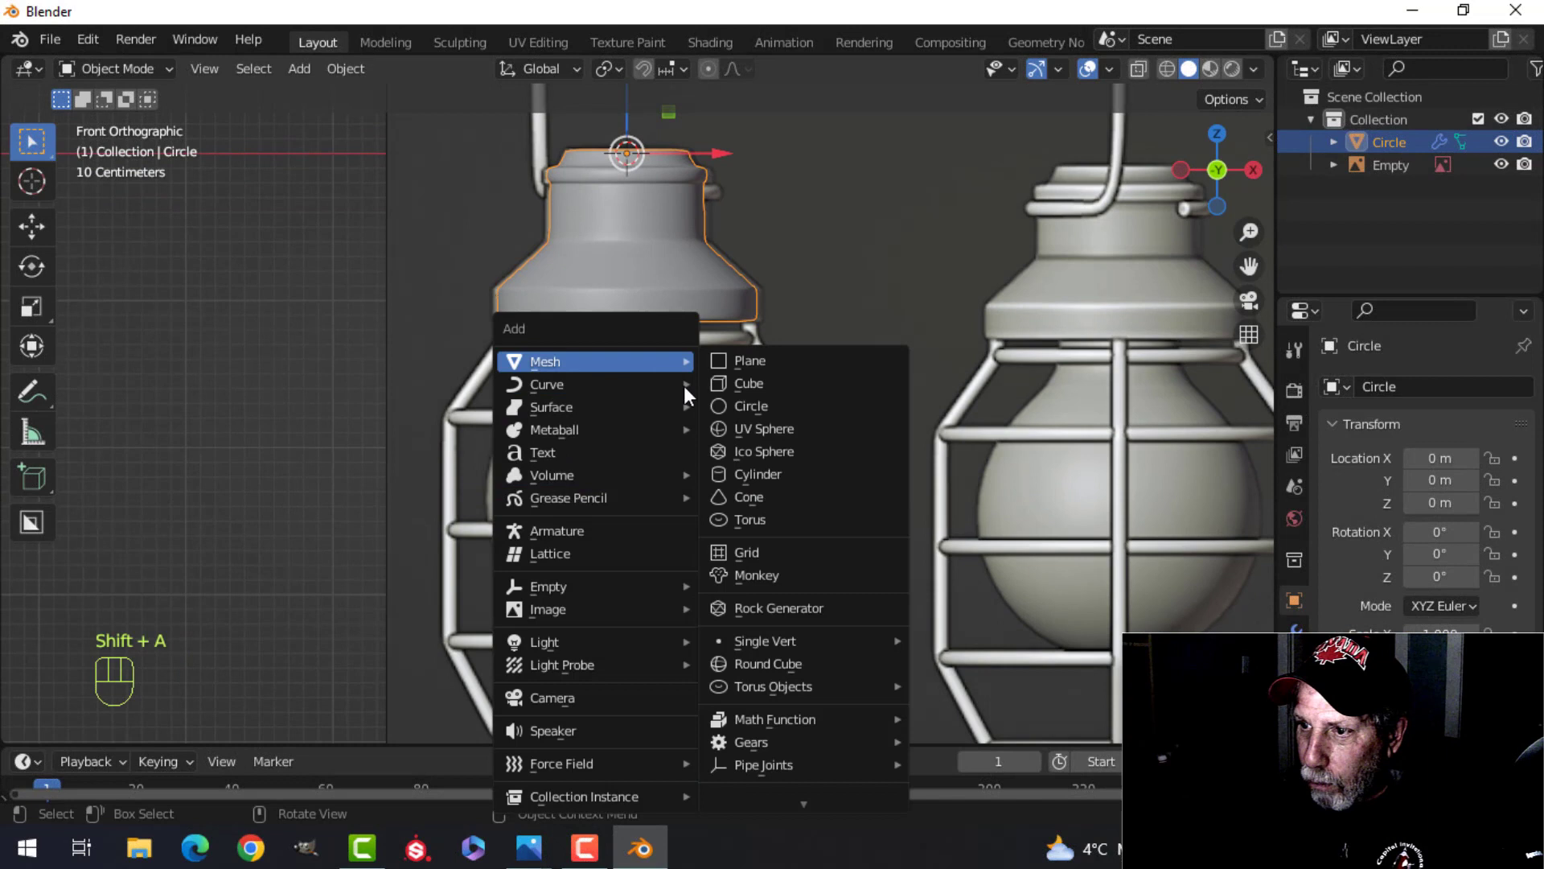
{"action": "left_click", "coordinate": [719, 434]}
{"action": "left_click", "coordinate": [148, 706]}
{"action": "left_click", "coordinate": [370, 478]}
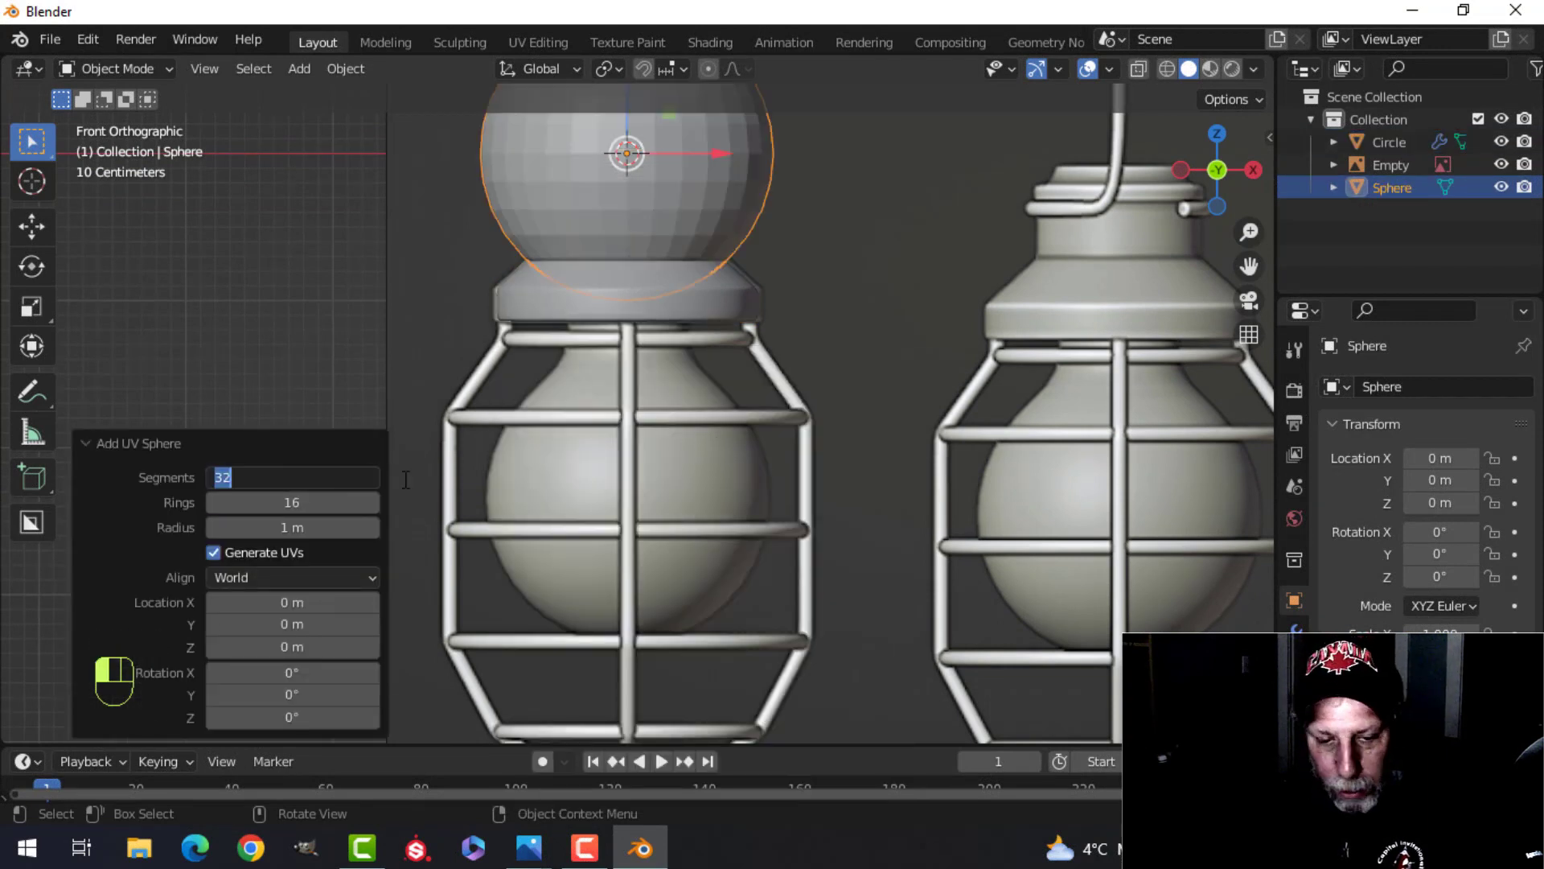
{"action": "key", "text": "Tab"}
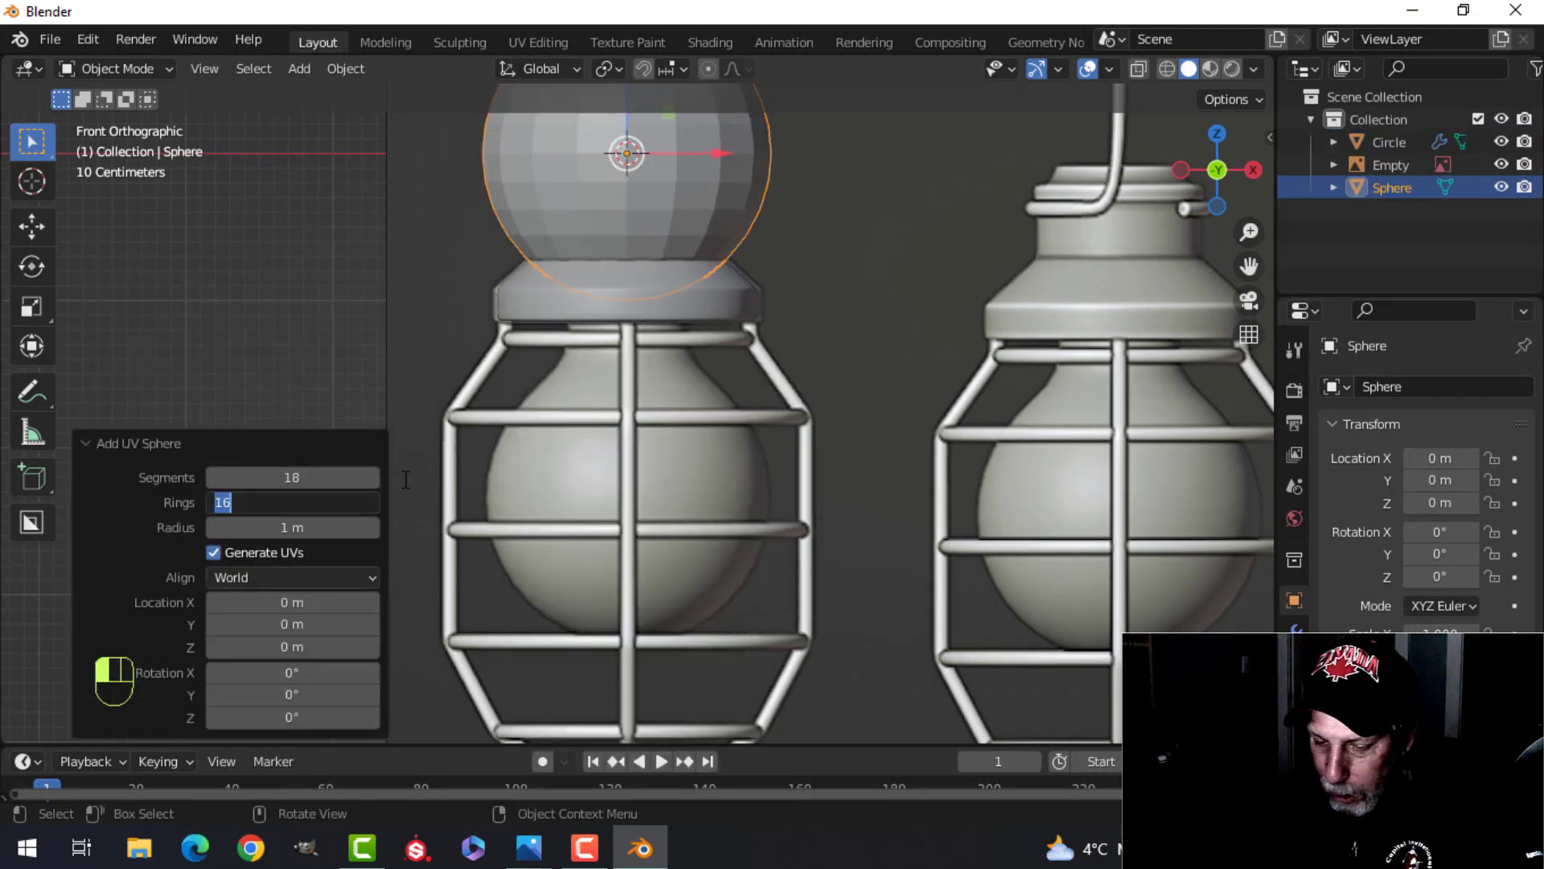
{"action": "key", "text": "Return"}
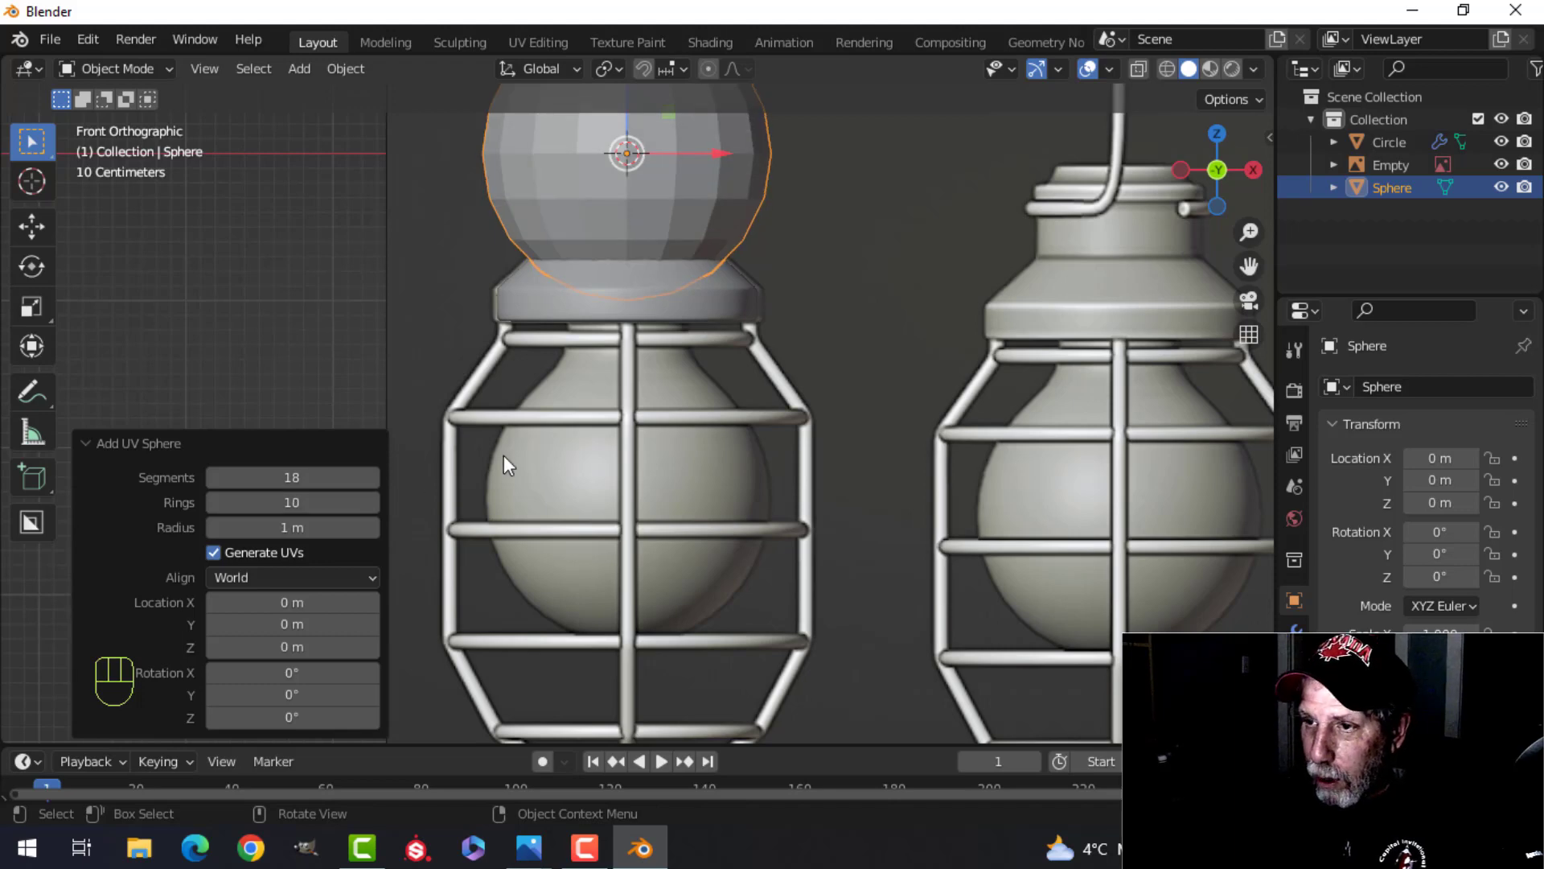
Move the sphere's mesh down about 2.37 m onto the reference bulb and scale it to about 0.989 in wireframe view
{"action": "scroll", "coordinate": [587, 434], "scroll_direction": "down", "scroll_amount": 2}
{"action": "key", "text": "Tab"}
{"action": "left_click_drag", "start_coordinate": [644, 151], "coordinate": [633, 395]}
{"action": "scroll", "coordinate": [779, 430], "scroll_direction": "up", "scroll_amount": 3}
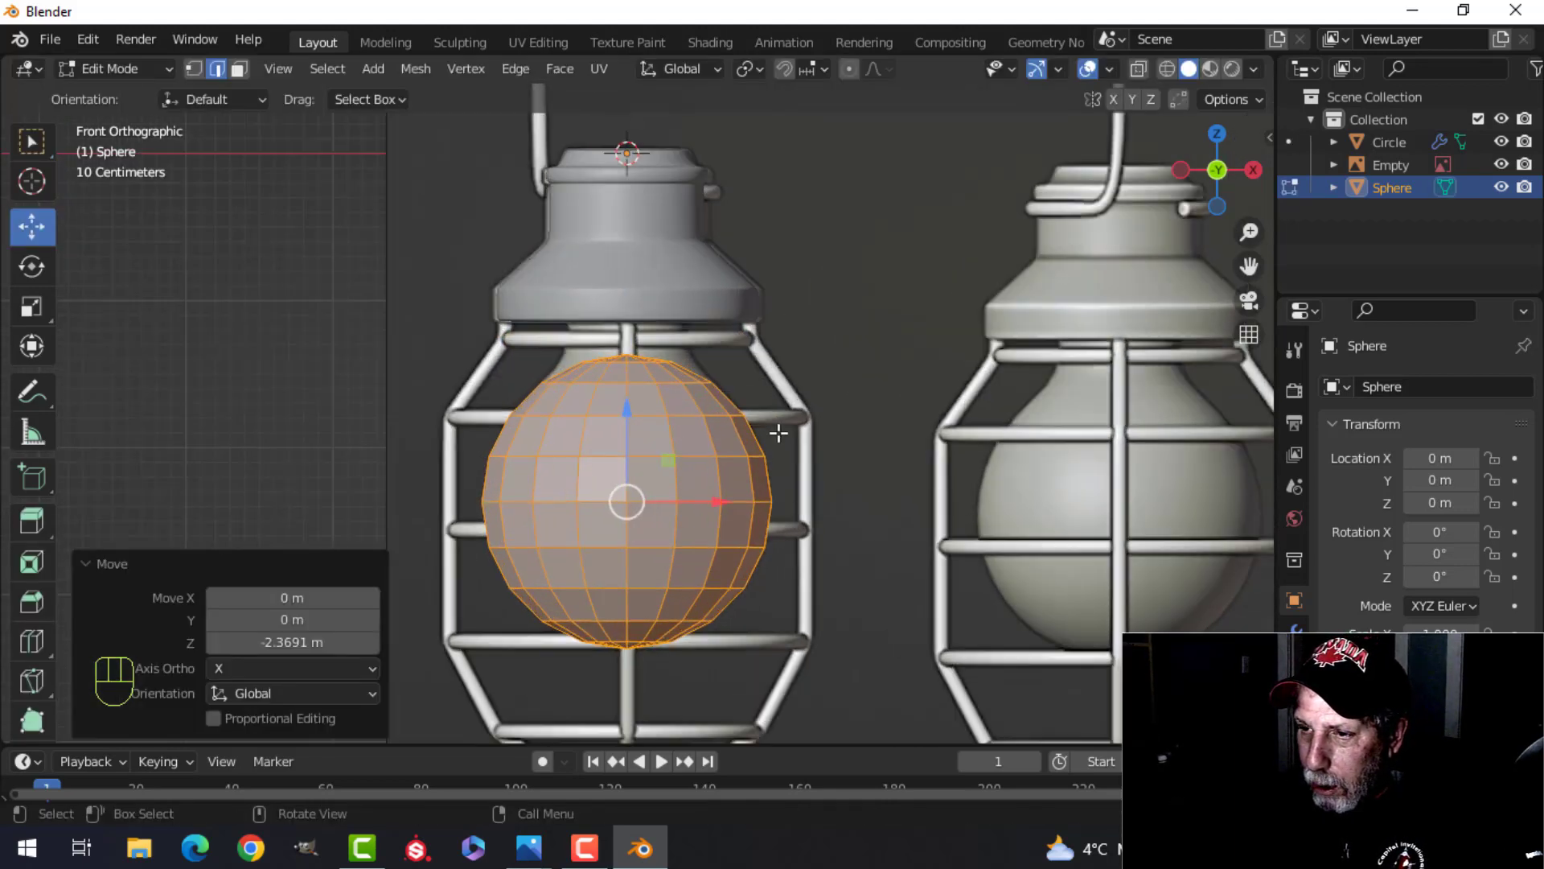
{"action": "key", "text": "z"}
{"action": "left_click", "coordinate": [635, 432]}
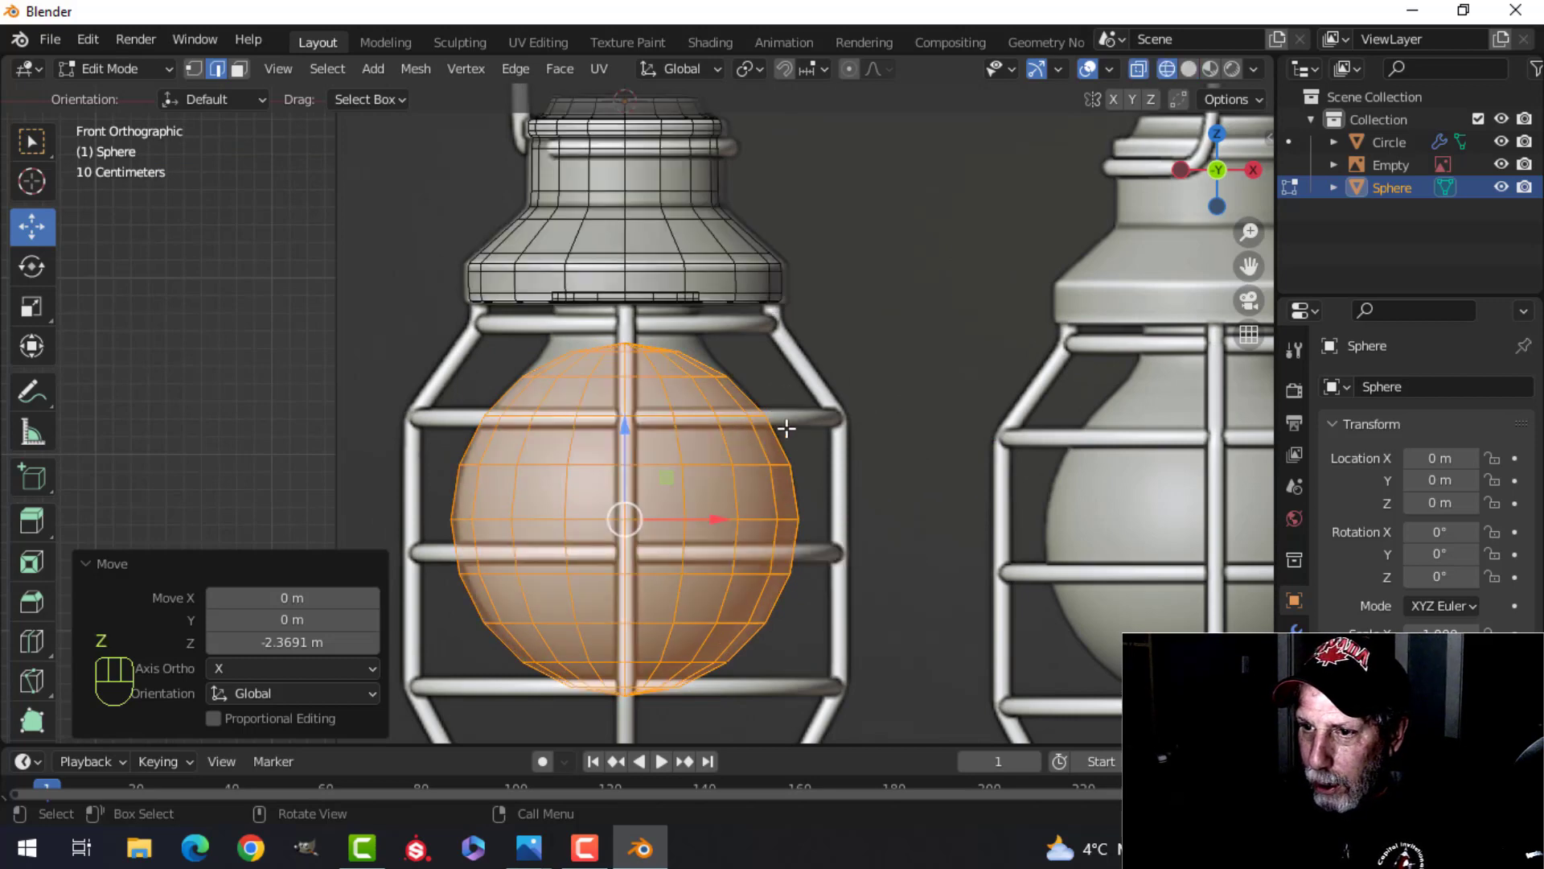
{"action": "key", "text": "s"}
{"action": "left_click", "coordinate": [730, 427]}
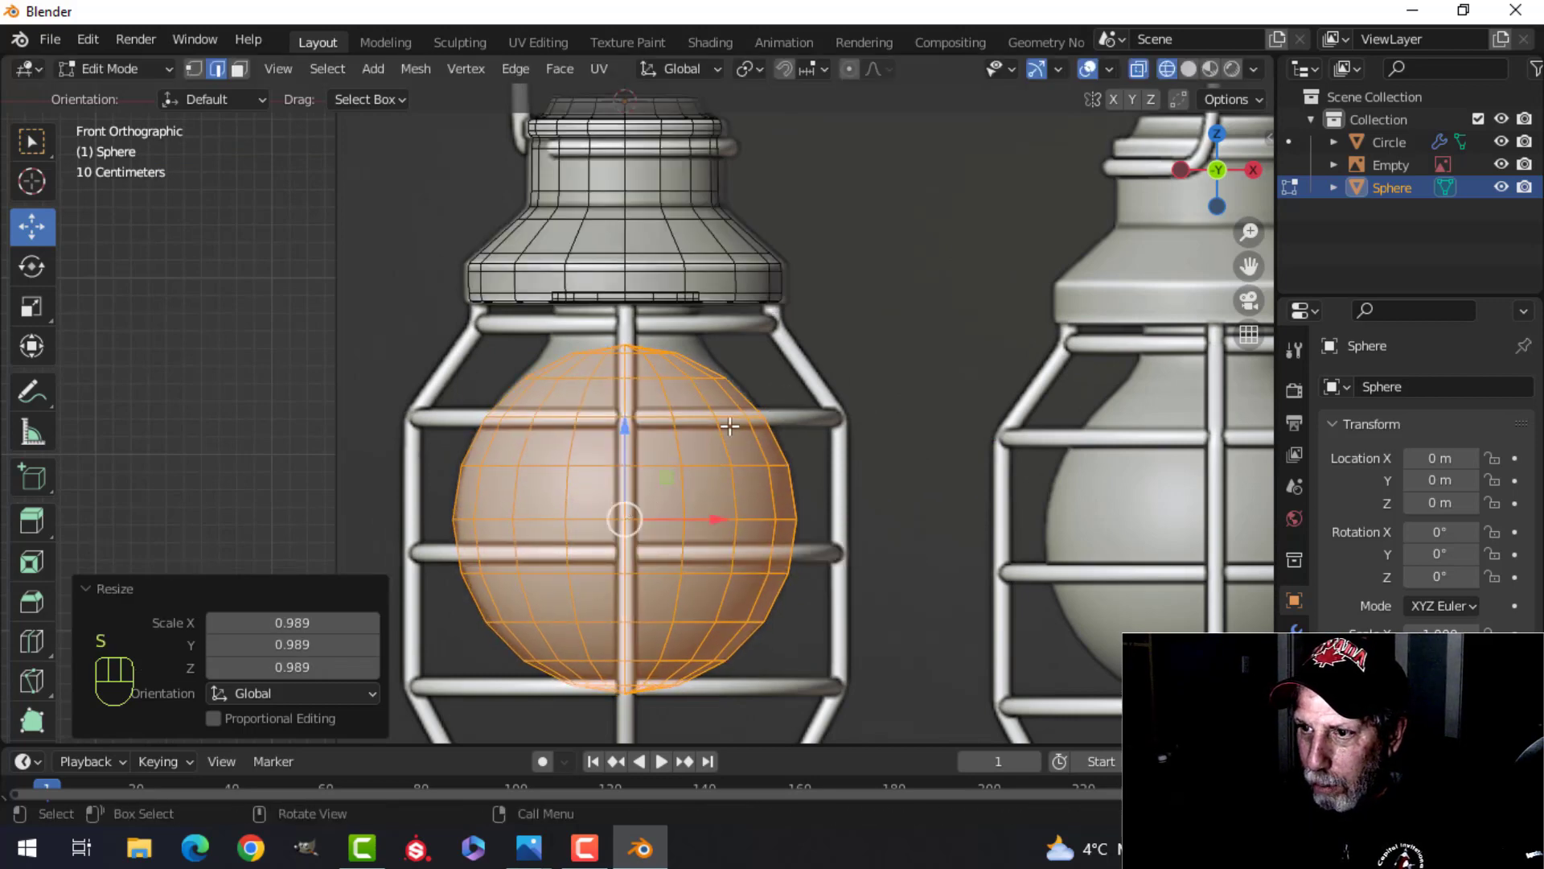
Delete the sphere's top pole vertex together with the first ring of vertices around it
{"action": "middle_click_drag", "start_coordinate": [655, 408], "coordinate": [636, 467]}
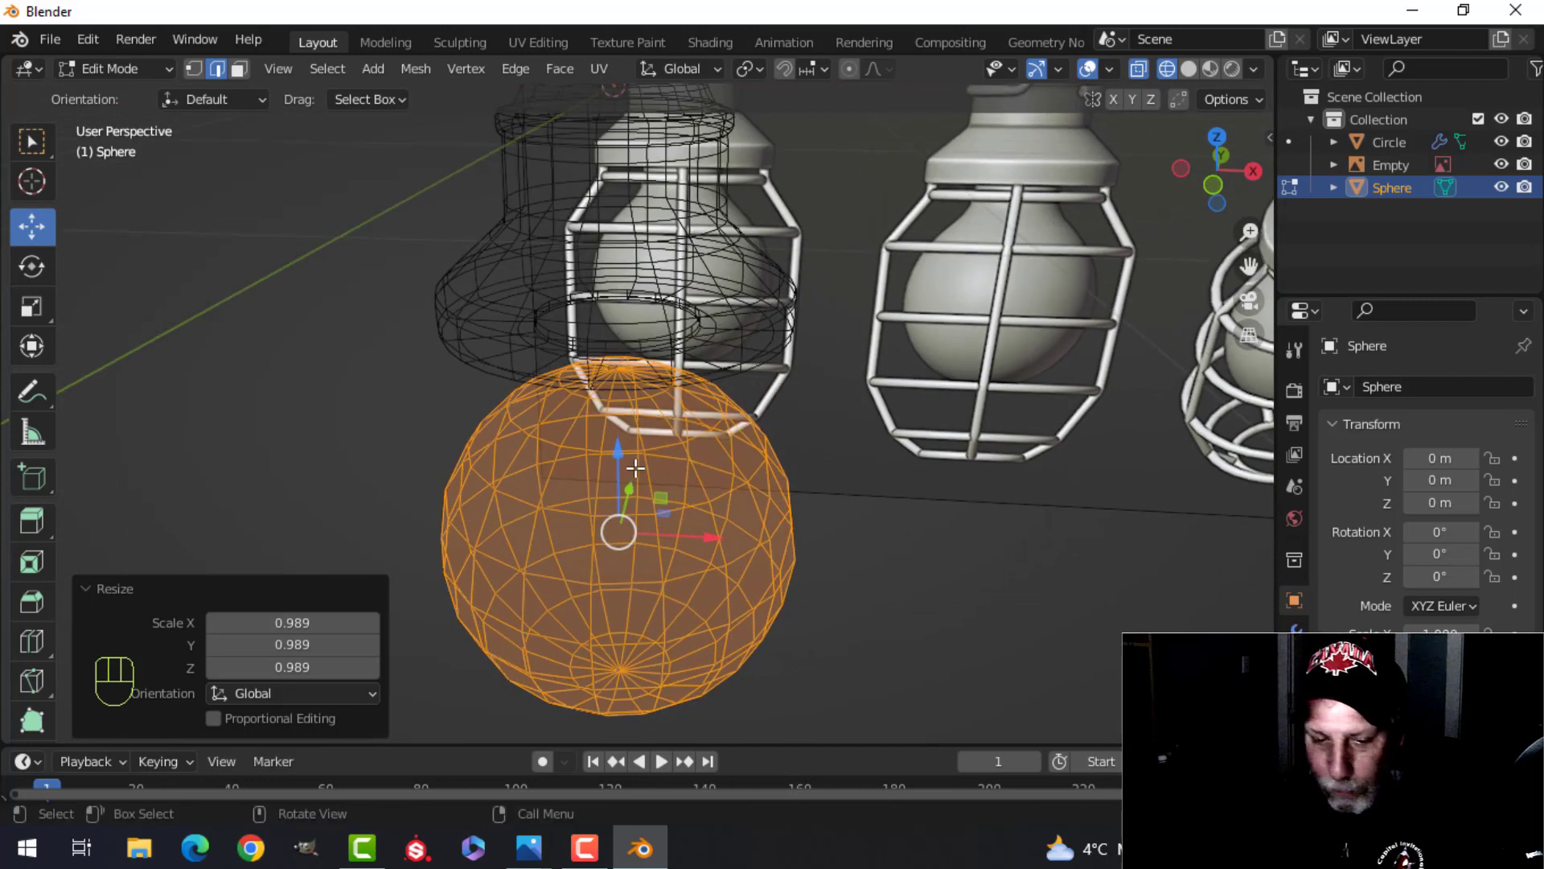
{"action": "key", "text": "1"}
{"action": "scroll", "coordinate": [636, 467], "scroll_direction": "up", "scroll_amount": 5}
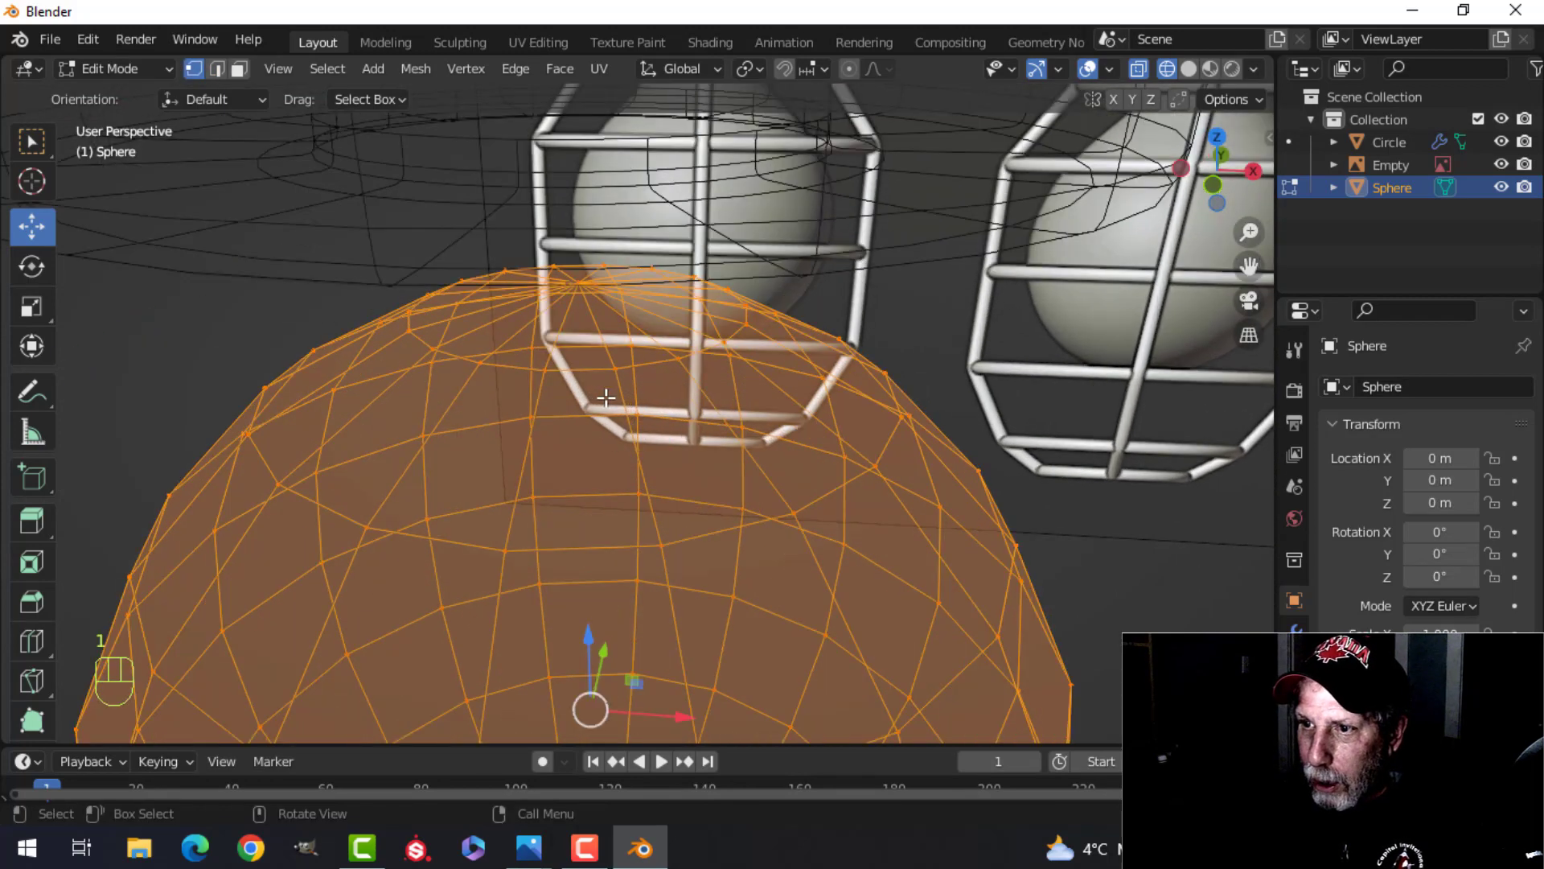
{"action": "key", "text": "alt+a"}
{"action": "left_click", "coordinate": [579, 283]}
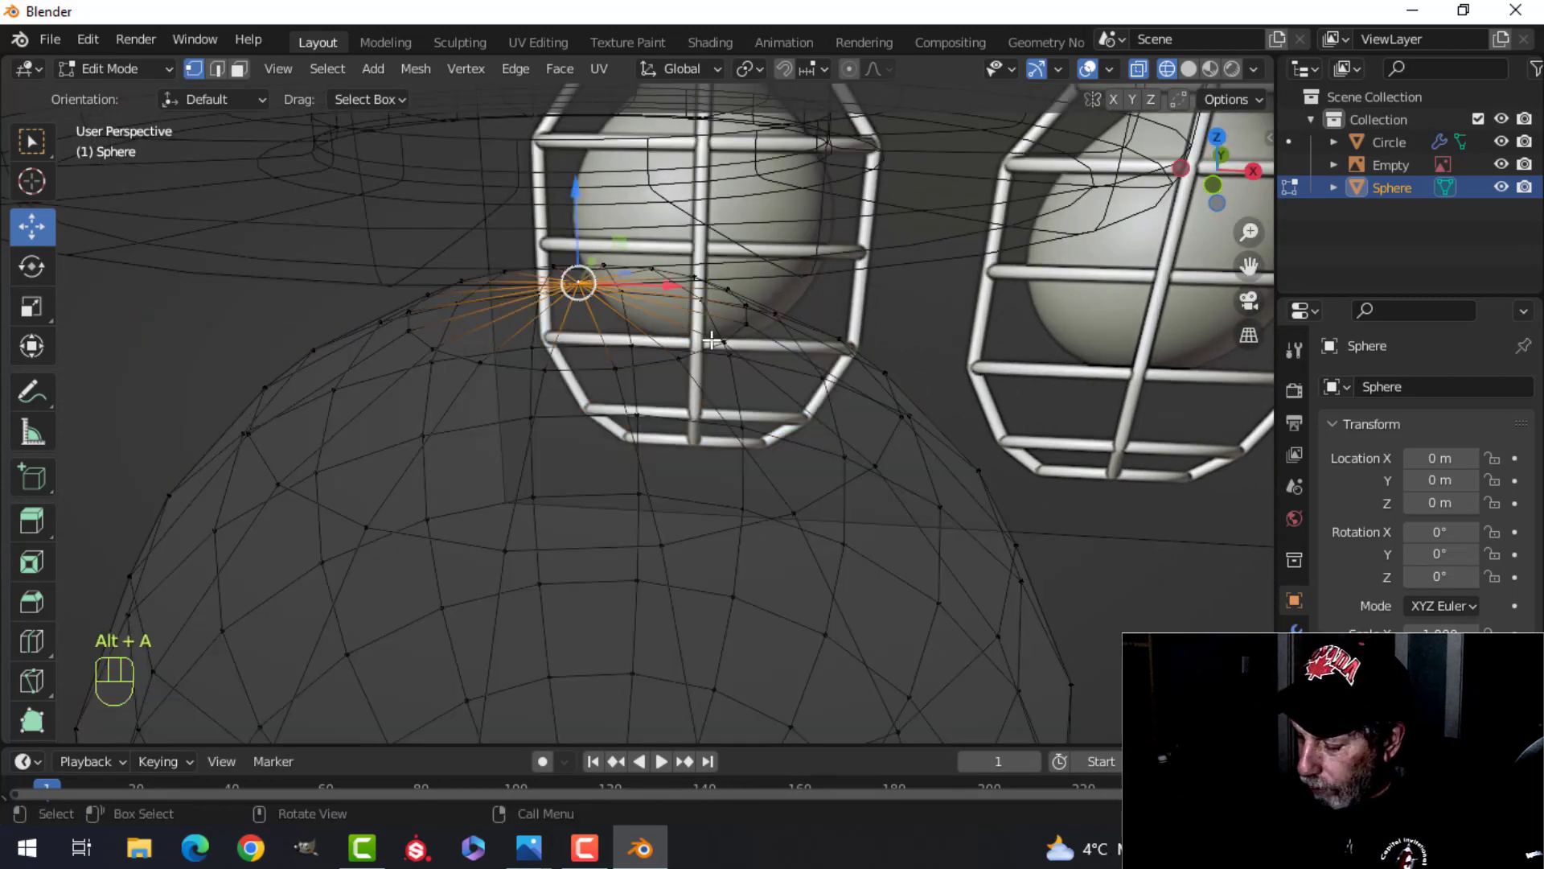
{"action": "key", "text": "KP_1"}
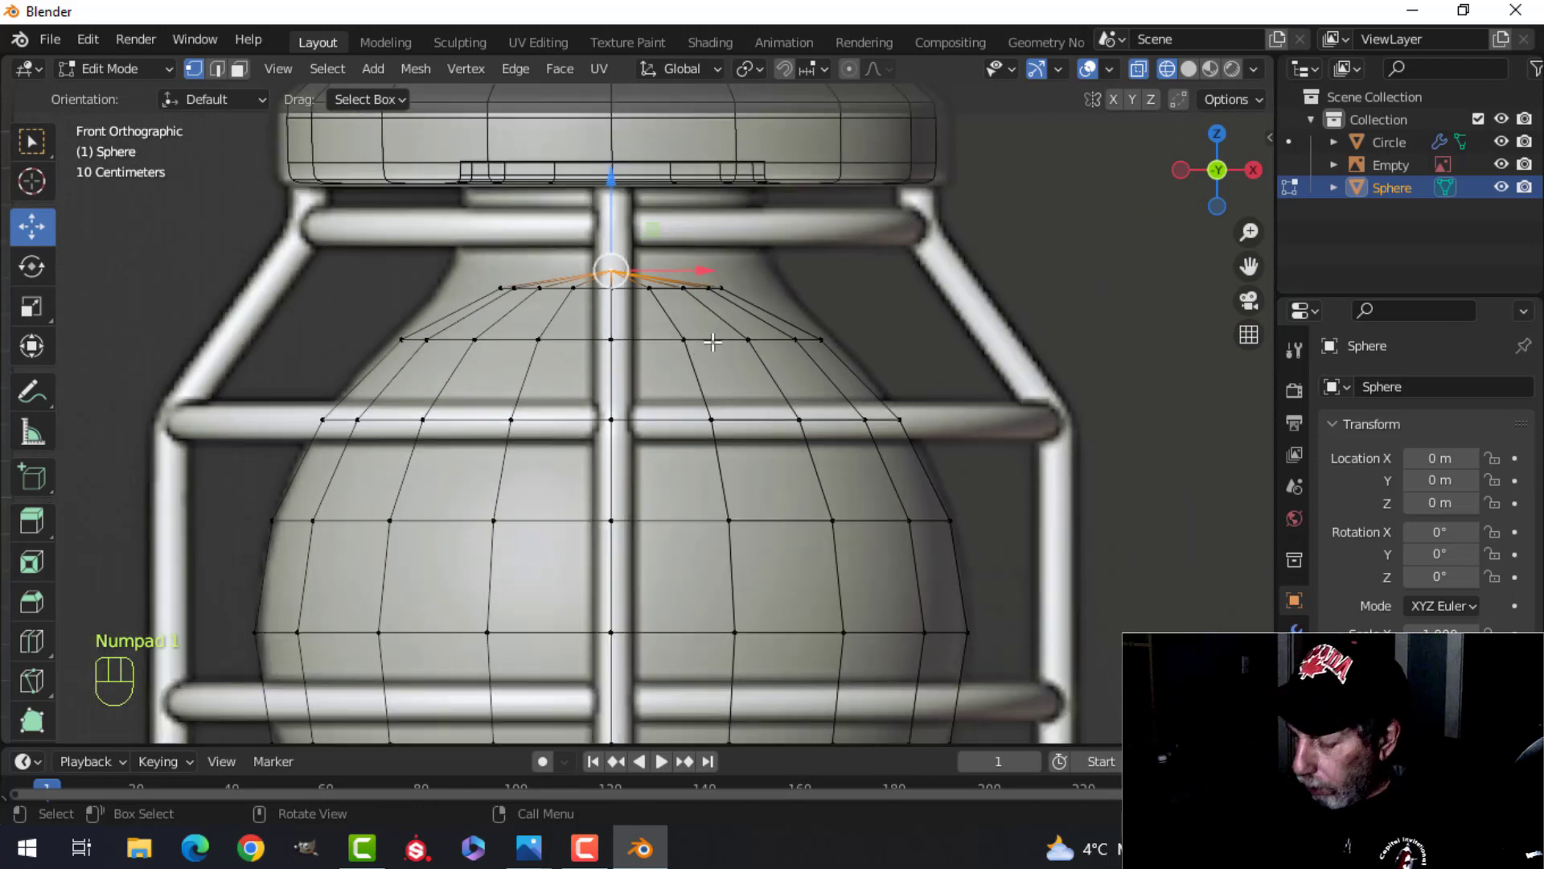
{"action": "key", "text": "ctrl+KP_Add"}
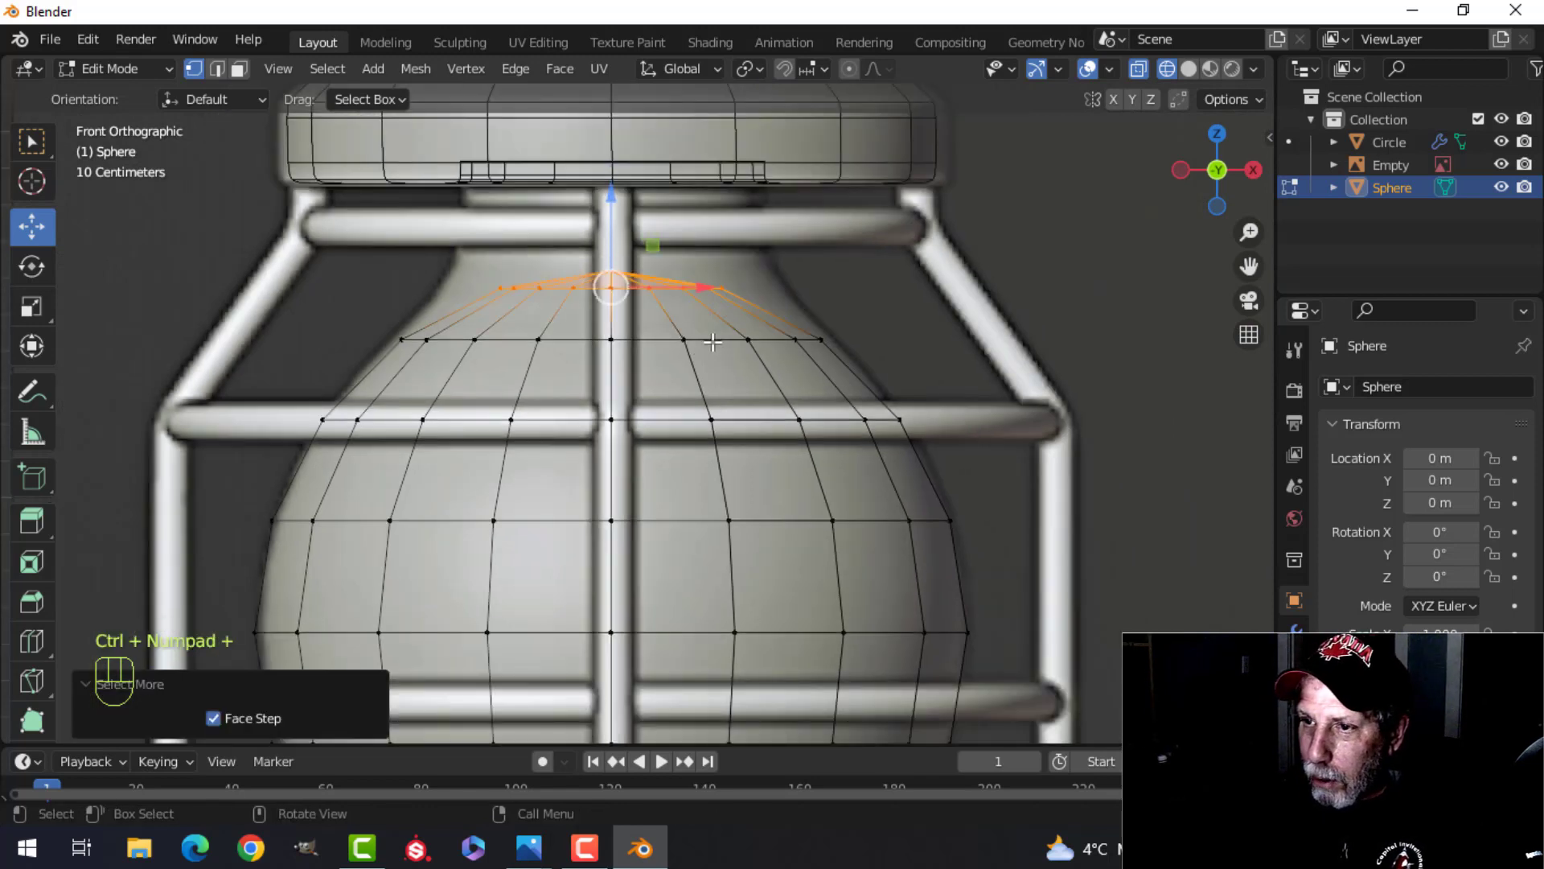
{"action": "key", "text": "x"}
{"action": "left_click", "coordinate": [719, 336]}
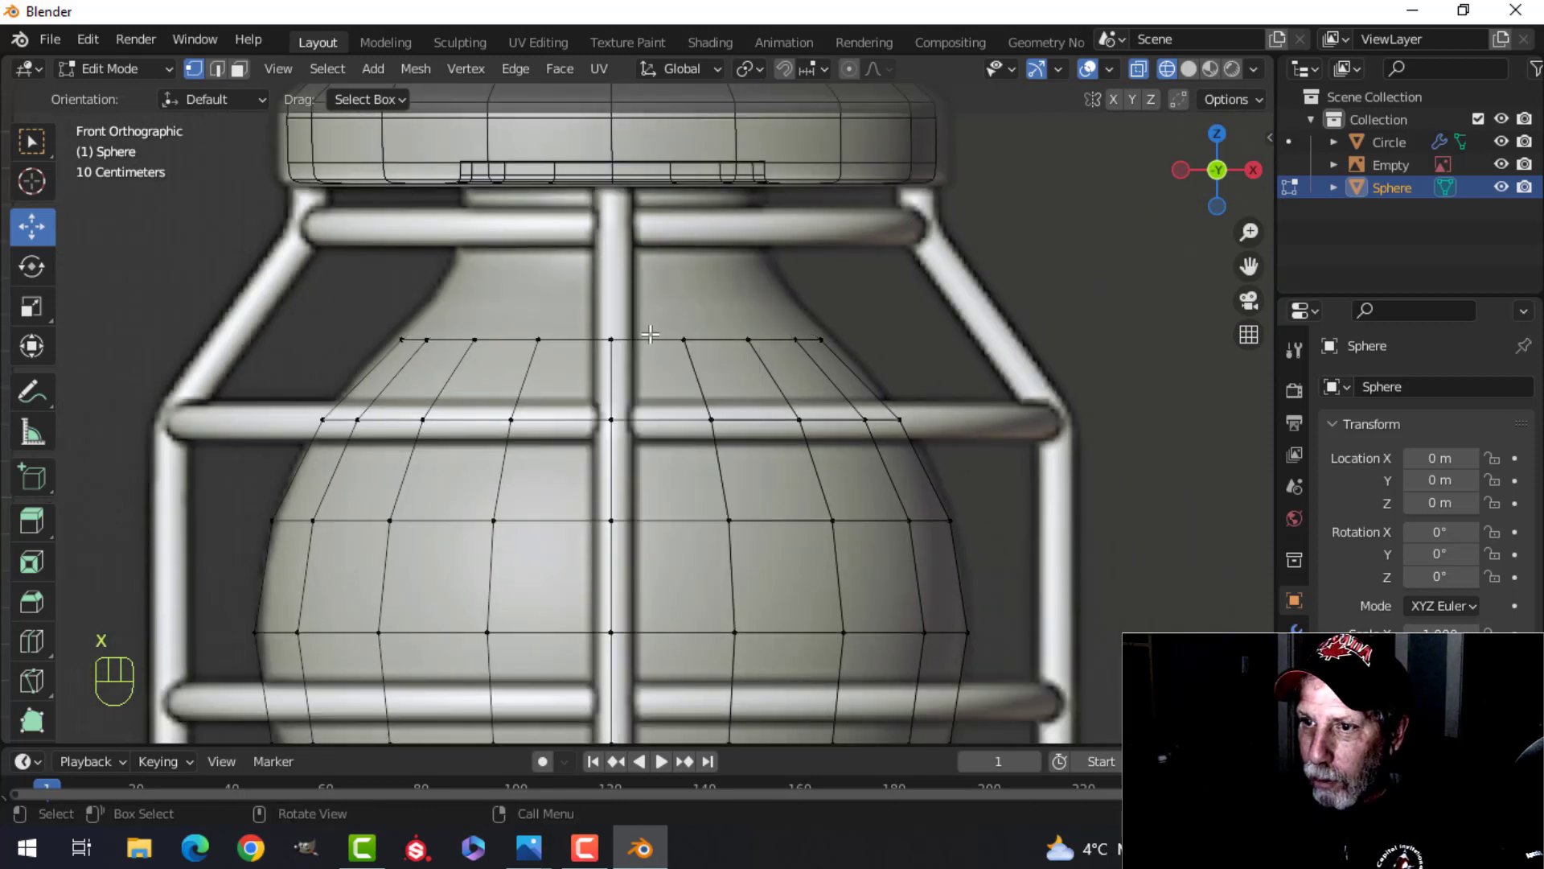
Extrude the sphere's open top ring up about 0.109 m and scale it to about 0.843 to follow the bulb's neck
{"action": "left_click", "coordinate": [663, 339], "text": "alt"}
{"action": "scroll", "coordinate": [708, 366], "scroll_direction": "up", "scroll_amount": 4, "text": "shift"}
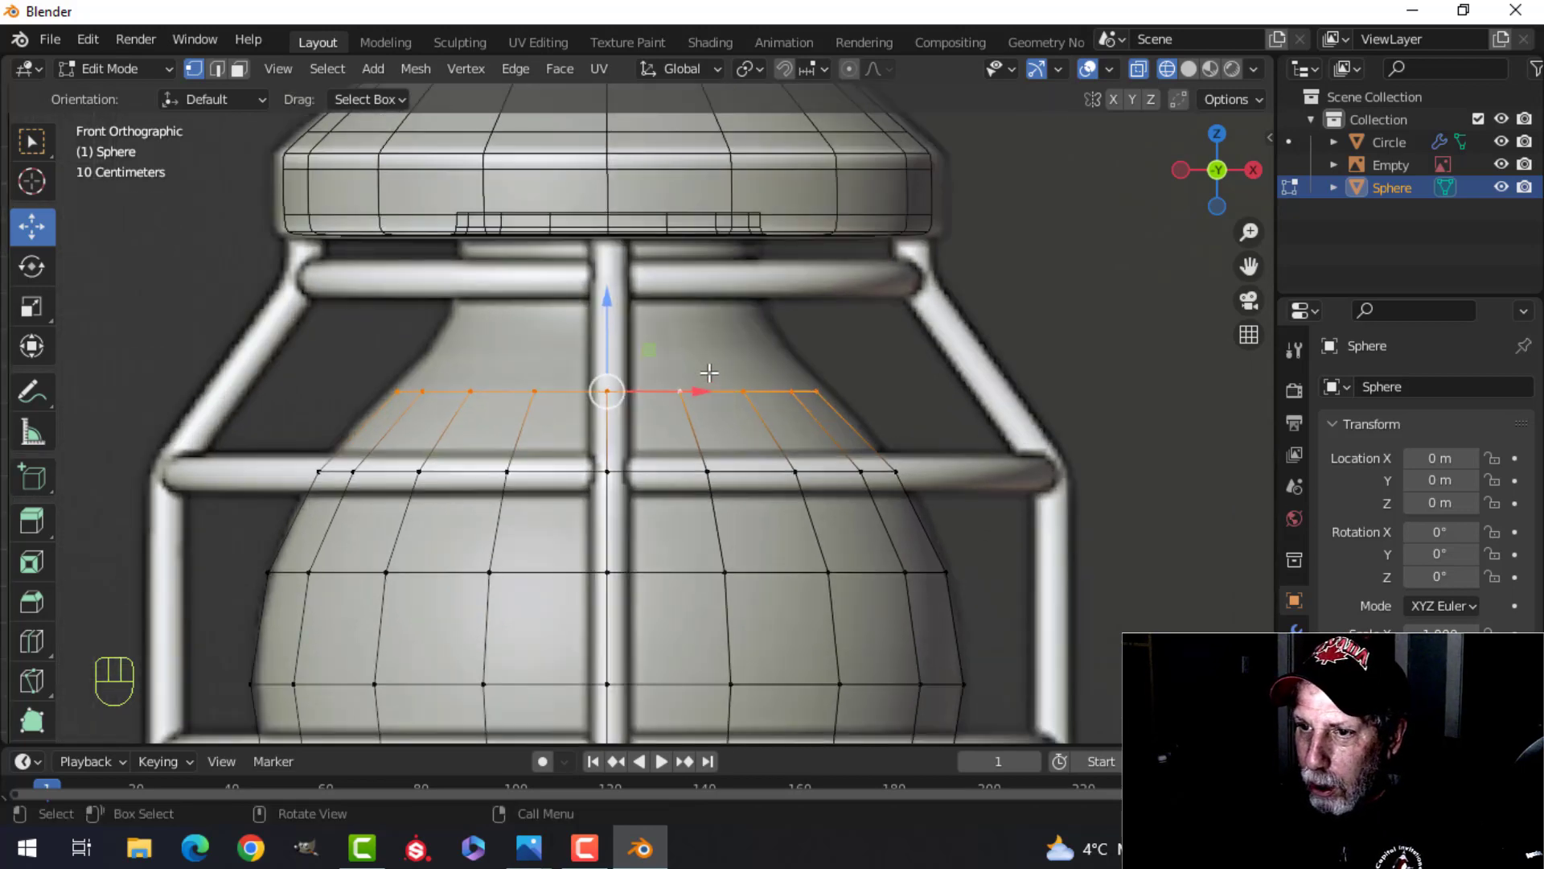
{"action": "key", "text": "e"}
{"action": "right_click", "coordinate": [710, 374]}
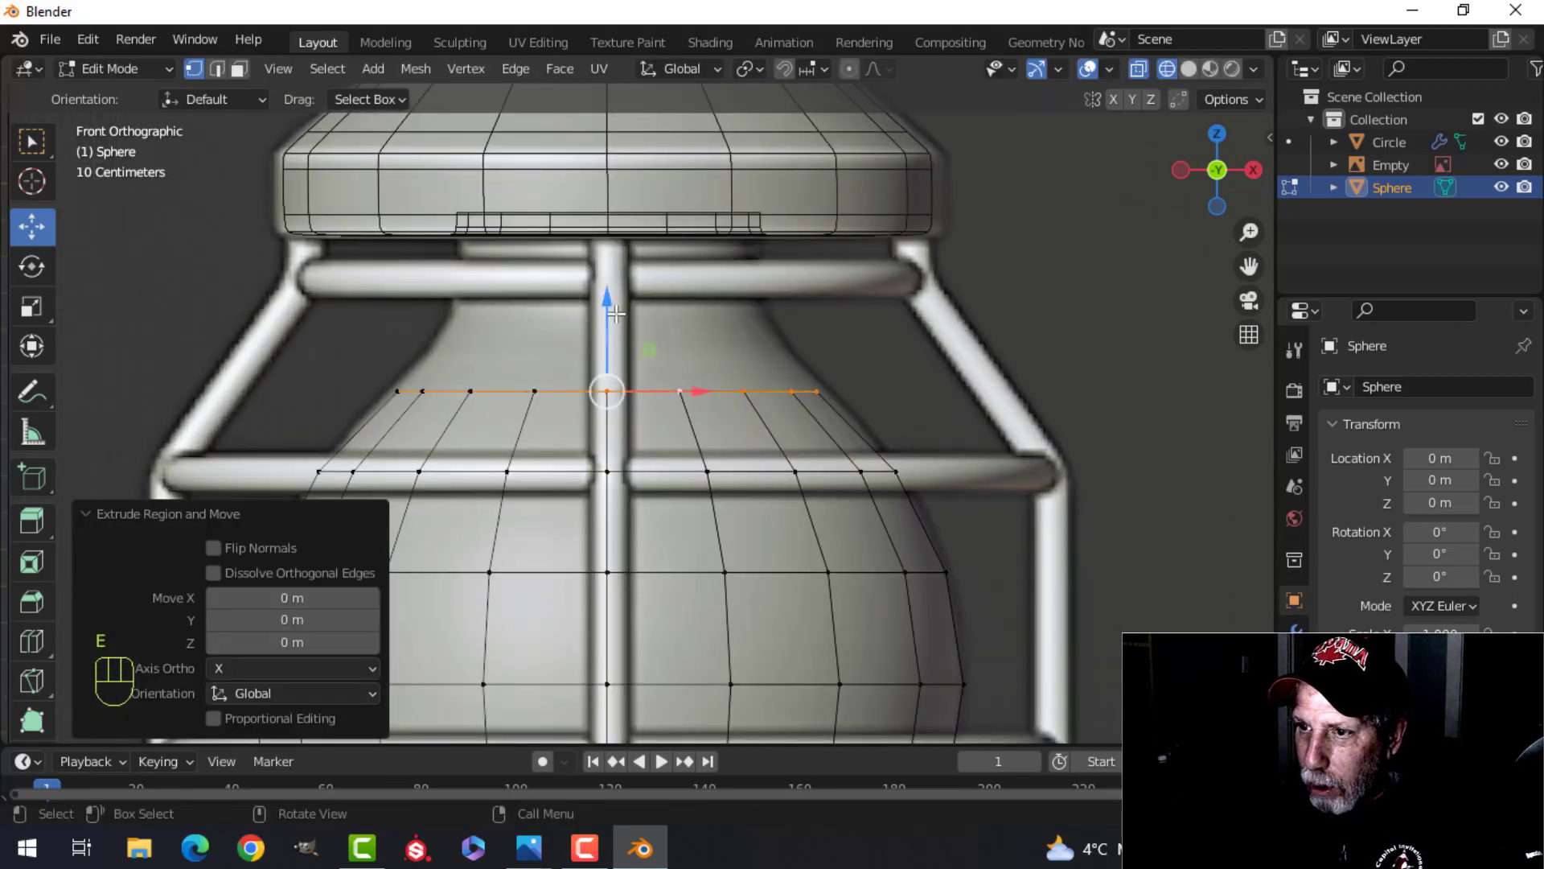
{"action": "left_click_drag", "start_coordinate": [613, 303], "coordinate": [625, 263]}
{"action": "key", "text": "s"}
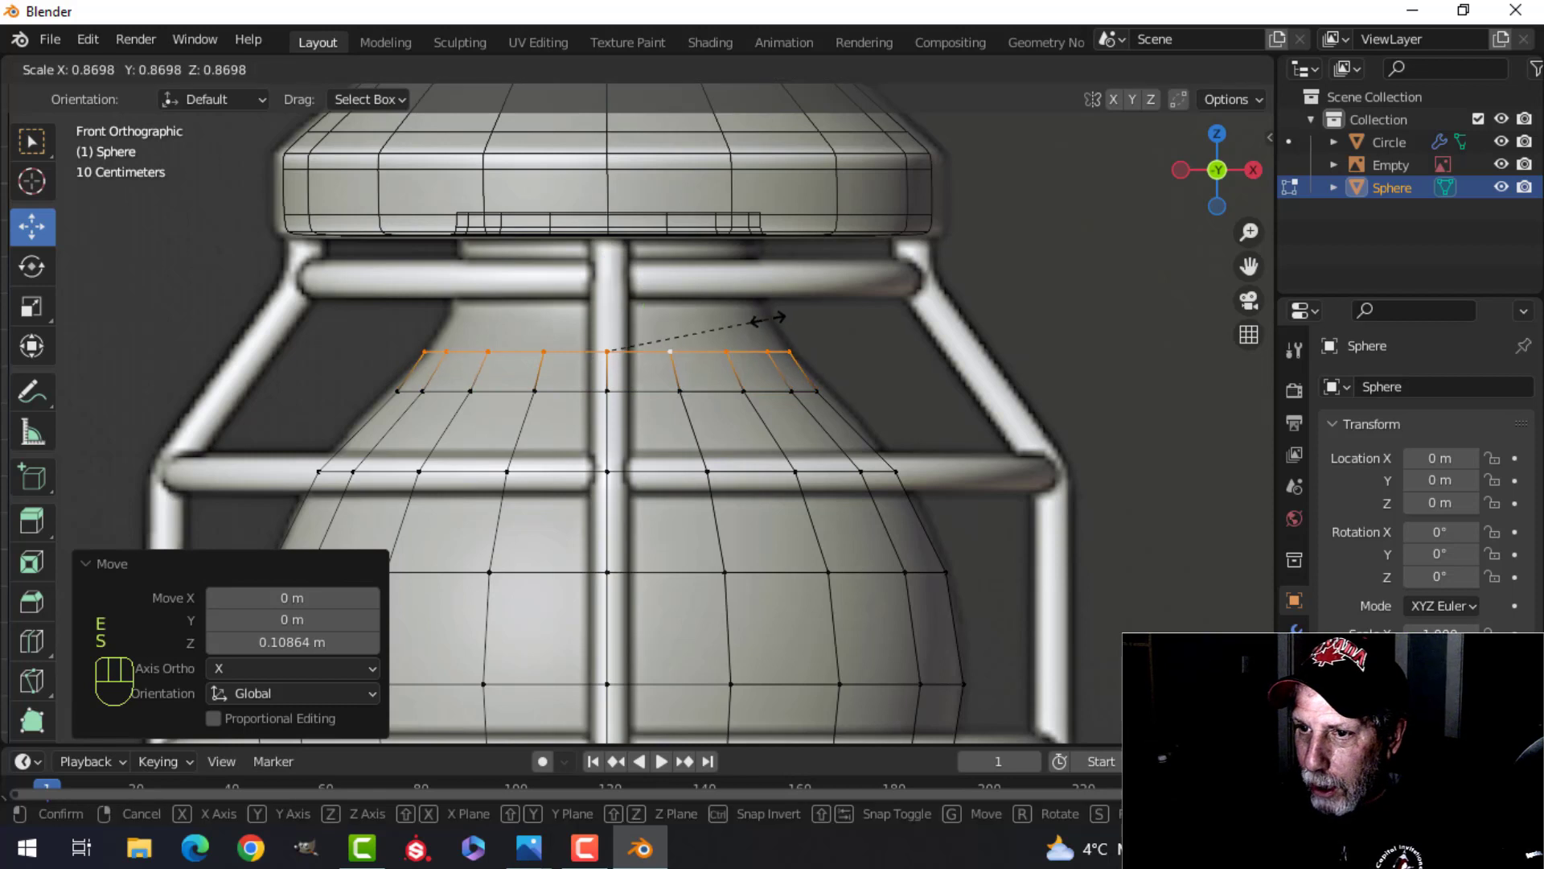
{"action": "left_click", "coordinate": [761, 323]}
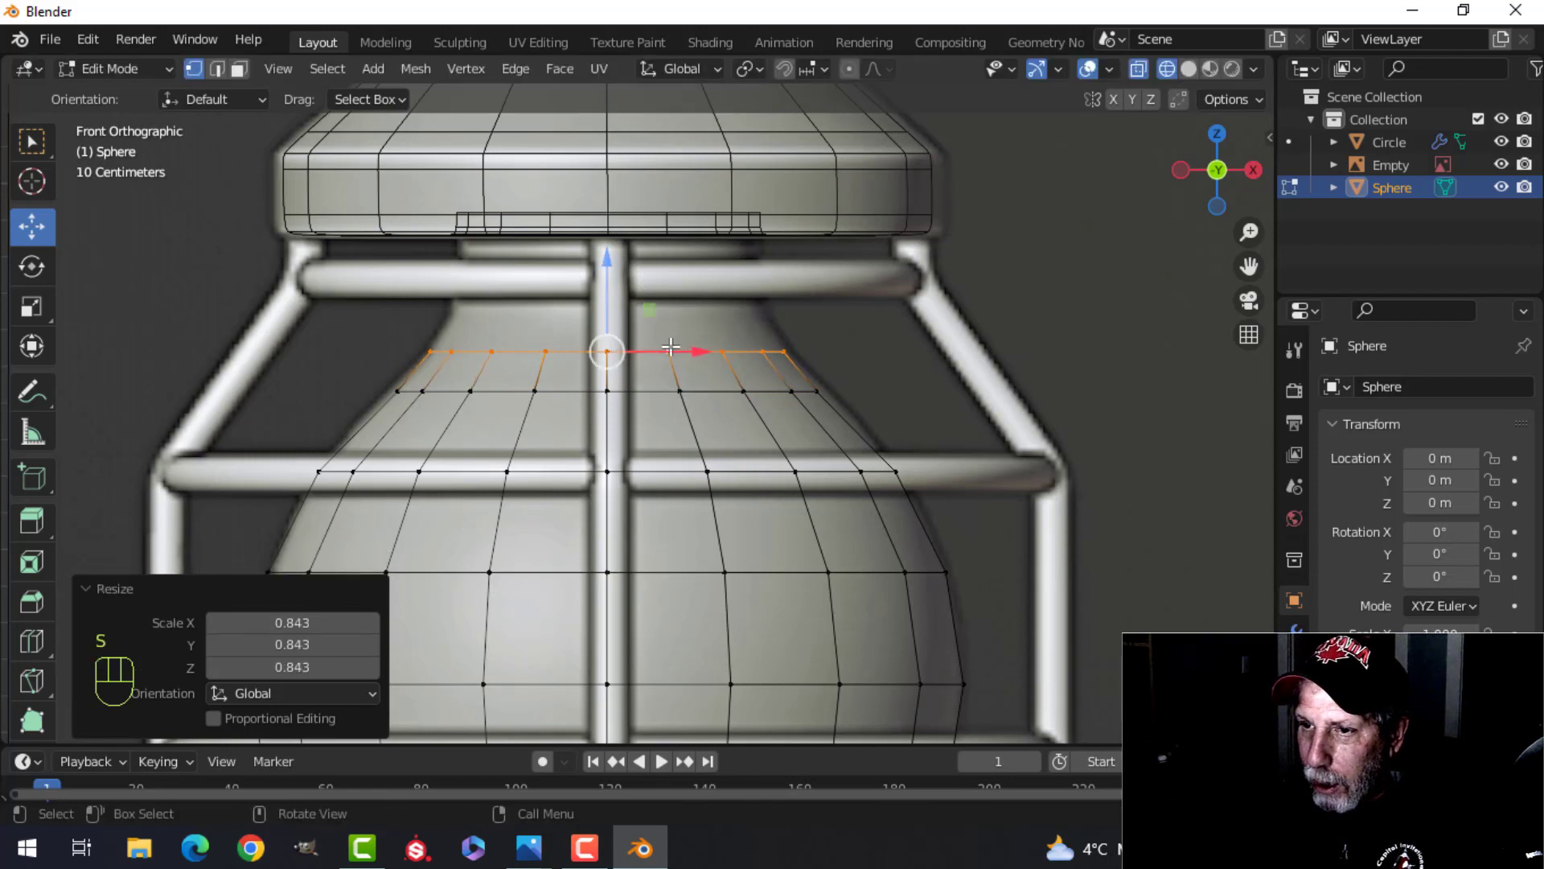
Extrude the bulb's open top ring up about 0.109 m again and scale it to about 0.852 to narrow the neck
{"action": "key", "text": "e"}
{"action": "left_click_drag", "start_coordinate": [609, 268], "coordinate": [627, 227]}
{"action": "key", "text": "s"}
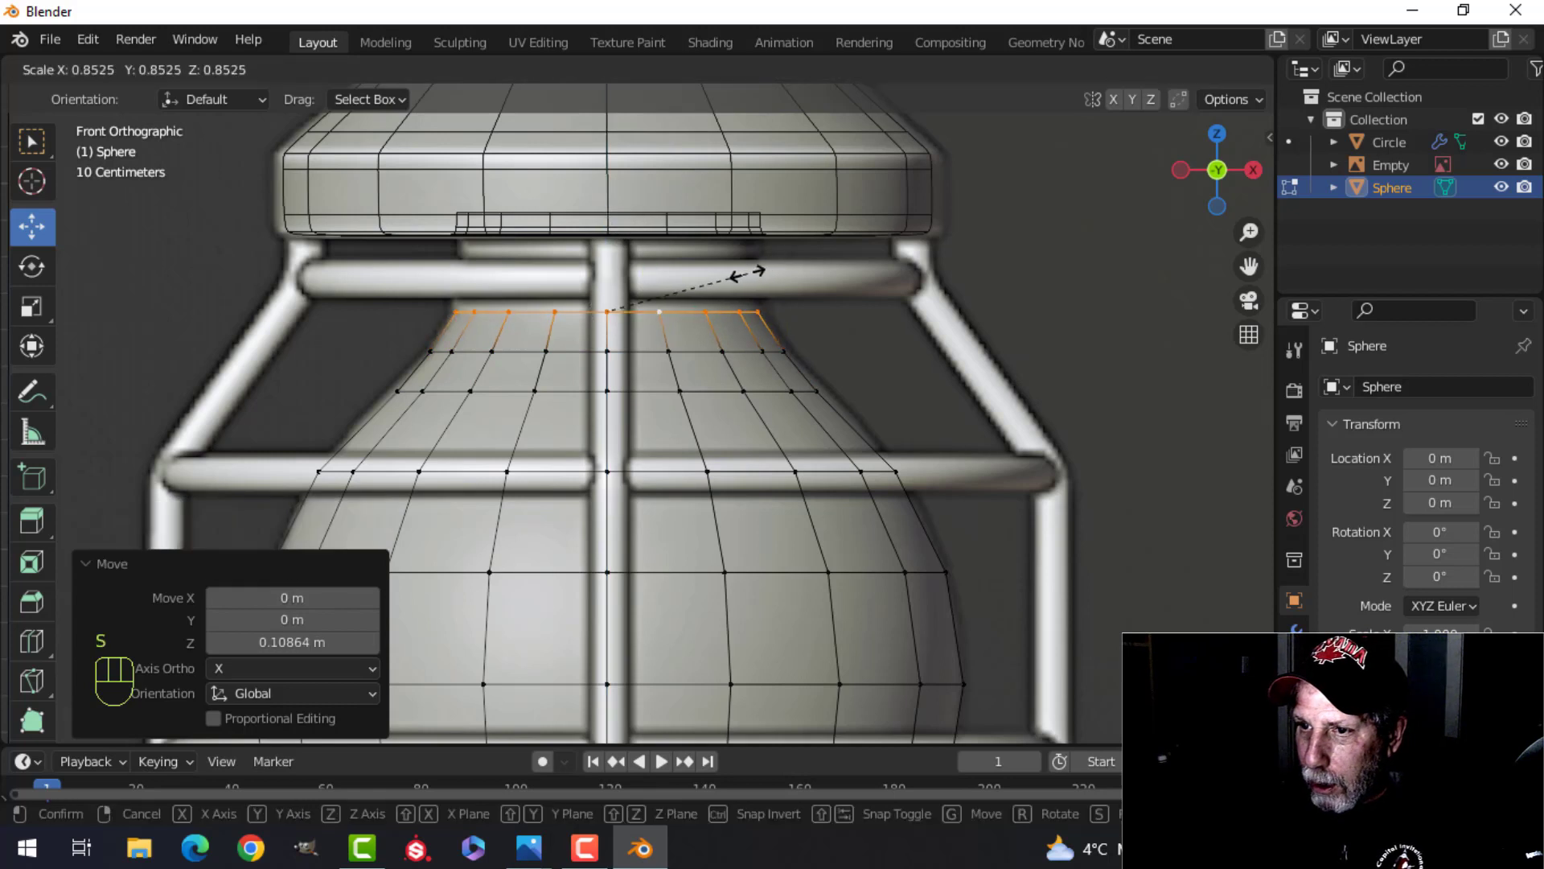
{"action": "left_click", "coordinate": [746, 275]}
Extrude the neck's top ring straight up about 0.3 m so that it ends inside the cap
{"action": "middle_click_drag", "start_coordinate": [642, 266], "coordinate": [641, 298], "text": "shift"}
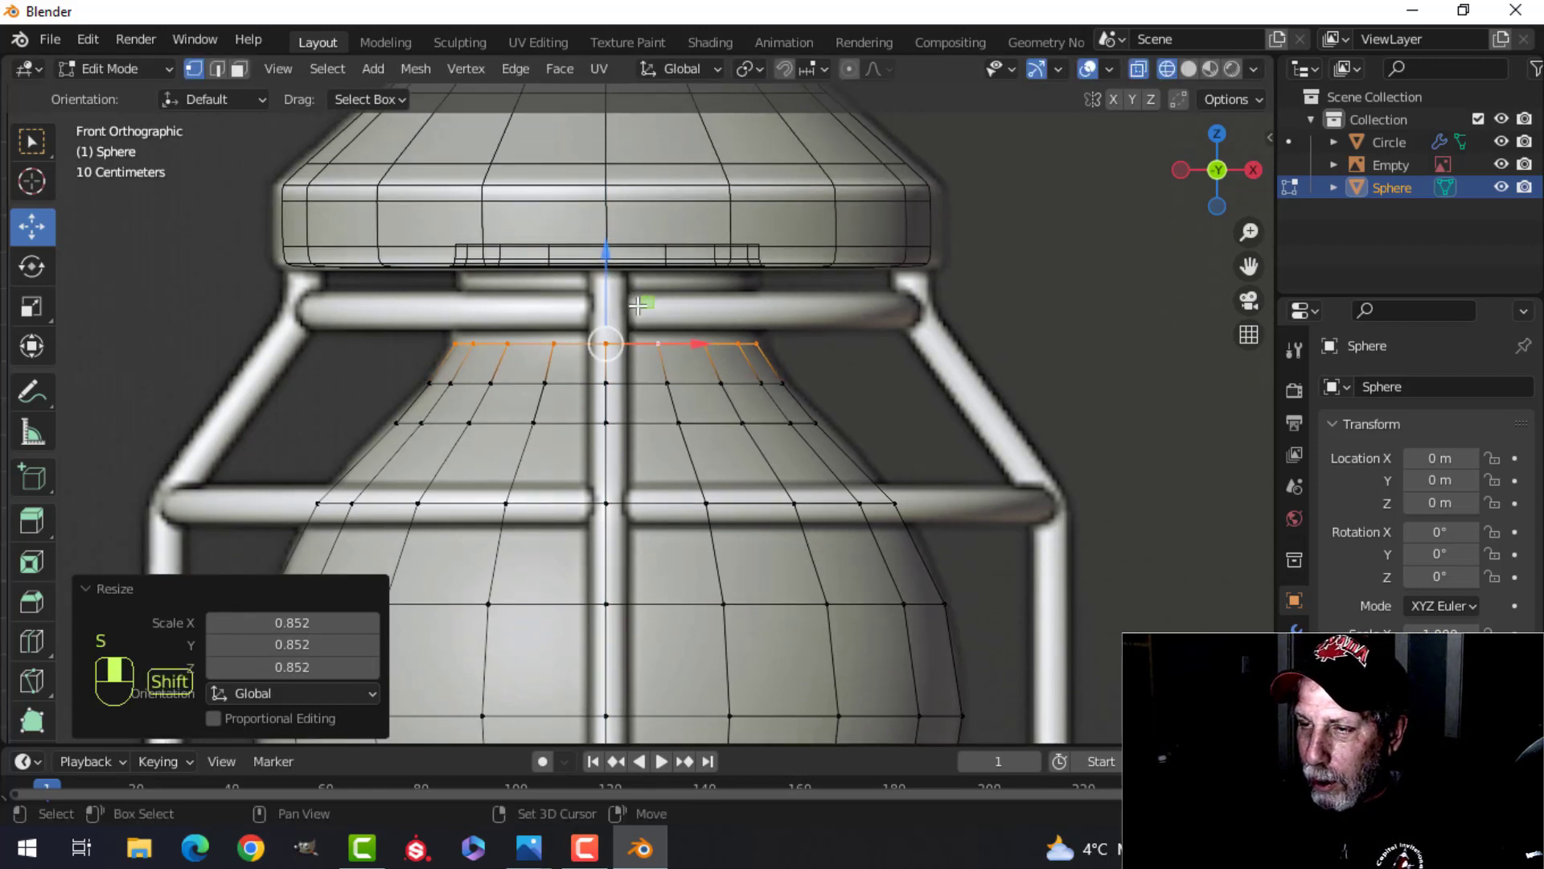
{"action": "key", "text": "e"}
{"action": "left_click", "coordinate": [620, 283]}
{"action": "left_click_drag", "start_coordinate": [601, 244], "coordinate": [601, 226]}
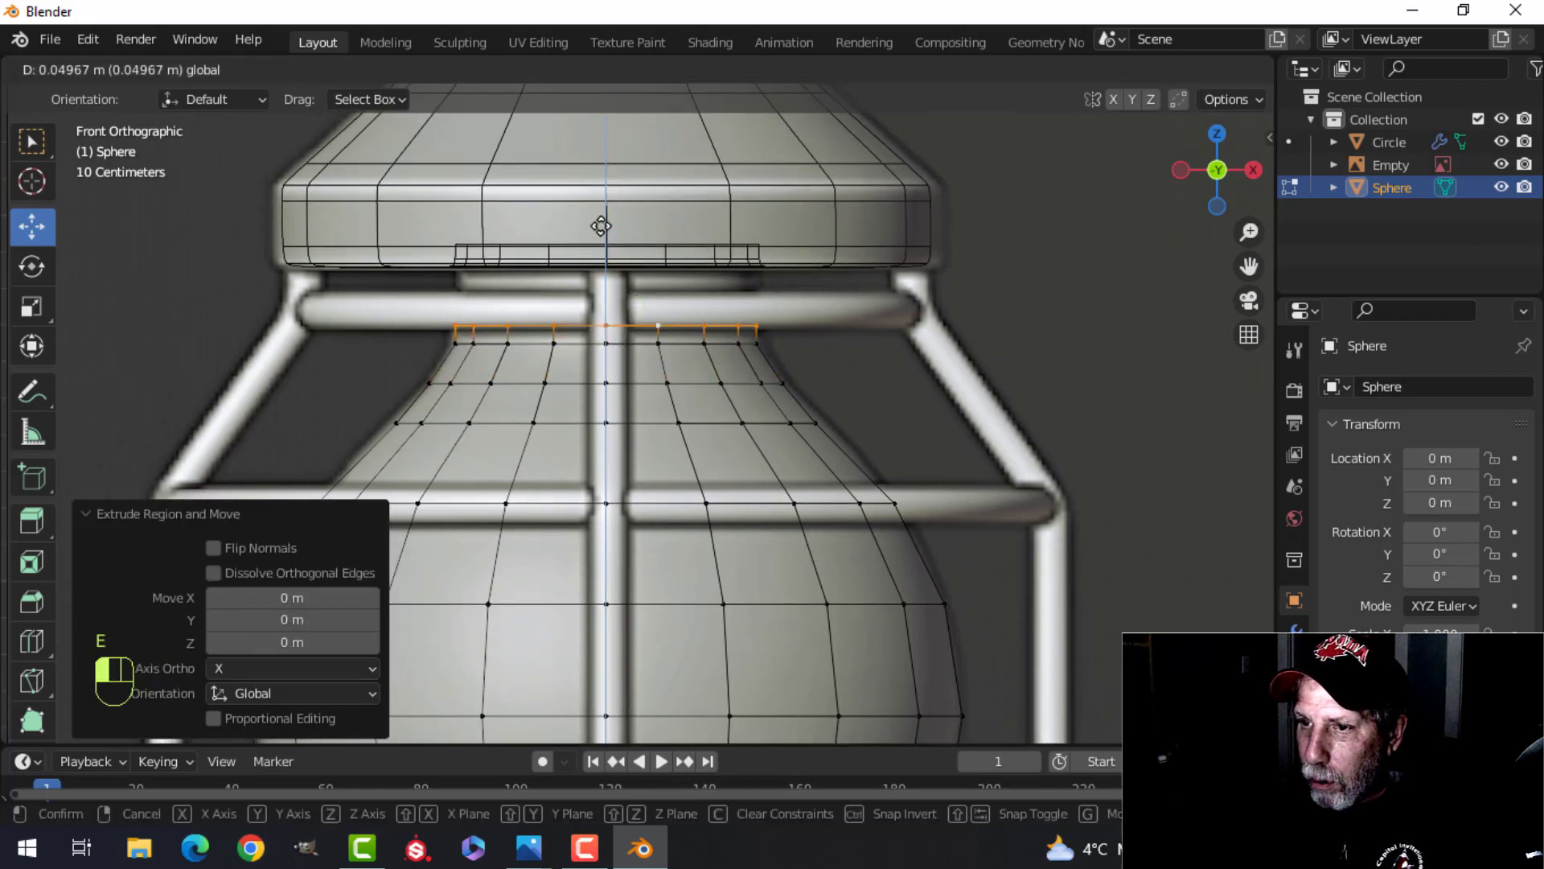
{"action": "left_click", "coordinate": [627, 138]}
Grow the selection to the whole straight neck section and scale it horizontally to about 0.979, keeping its height
{"action": "key", "text": "ctrl+KP_Add"}
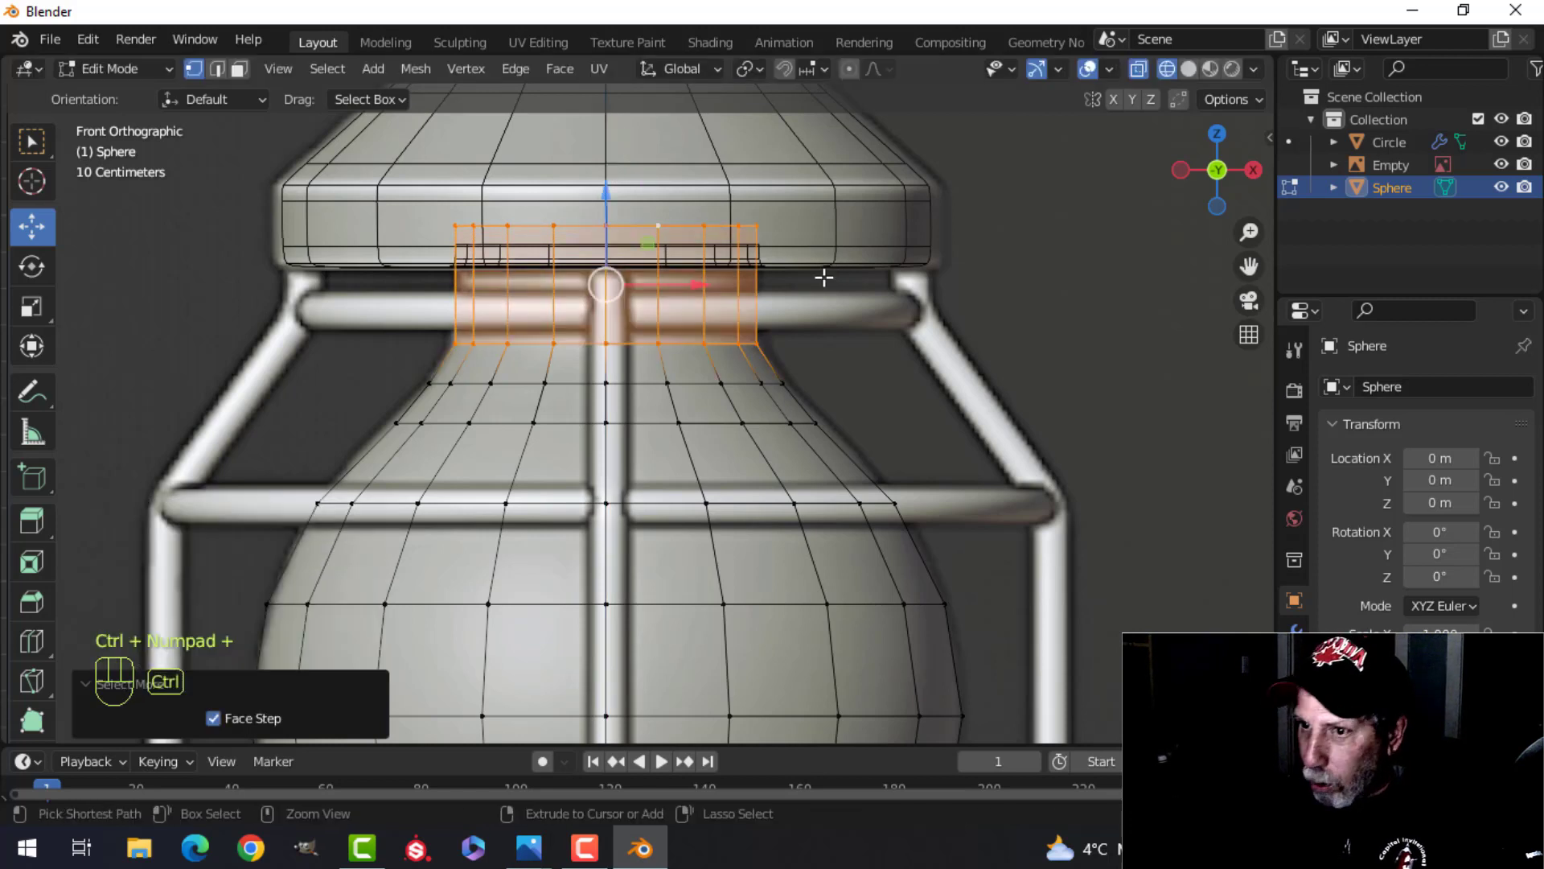
{"action": "key", "text": "s"}
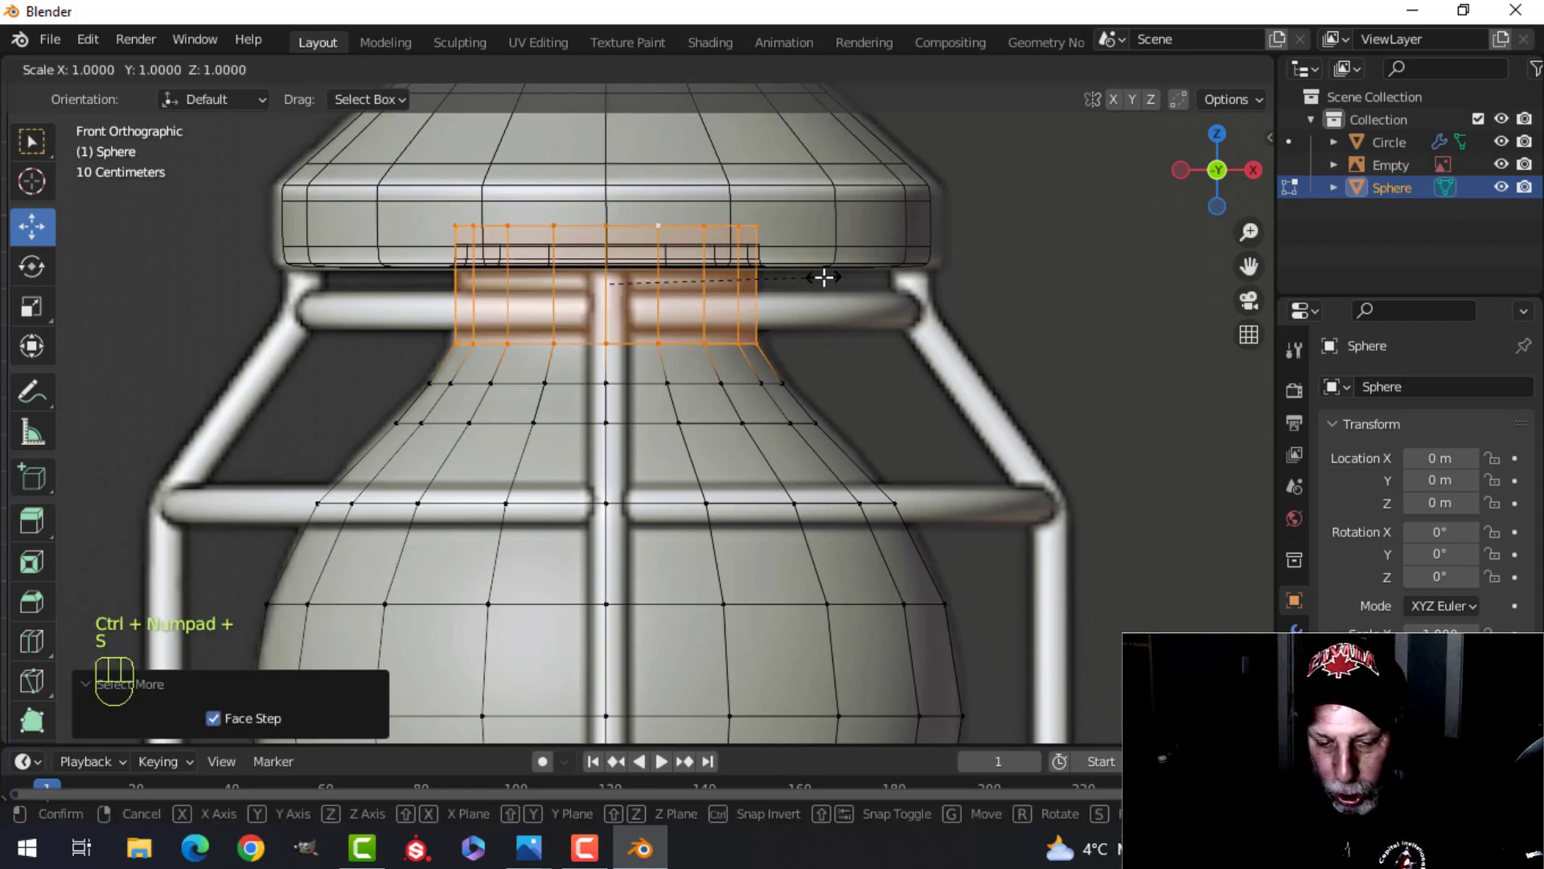
{"action": "key", "text": "shift+z"}
{"action": "left_click", "coordinate": [818, 278]}
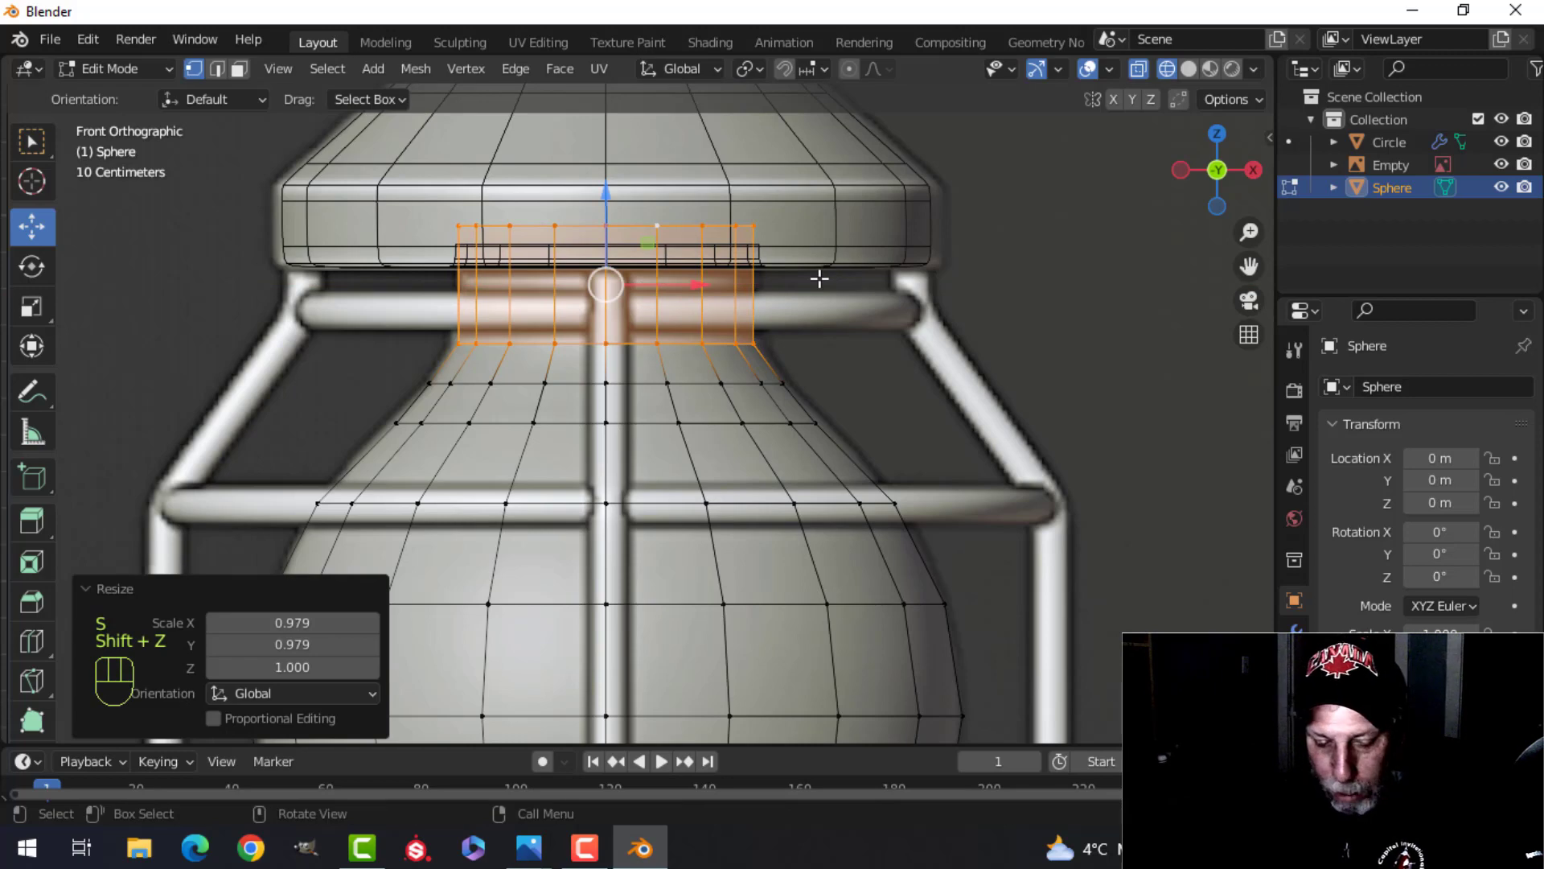
Switch to solid shading, give the bulb a level 1 subdivision and shade it smooth
{"action": "key", "text": "alt+a"}
{"action": "key", "text": "z"}
{"action": "left_click", "coordinate": [853, 306]}
{"action": "scroll", "coordinate": [827, 328], "scroll_direction": "down", "scroll_amount": 3}
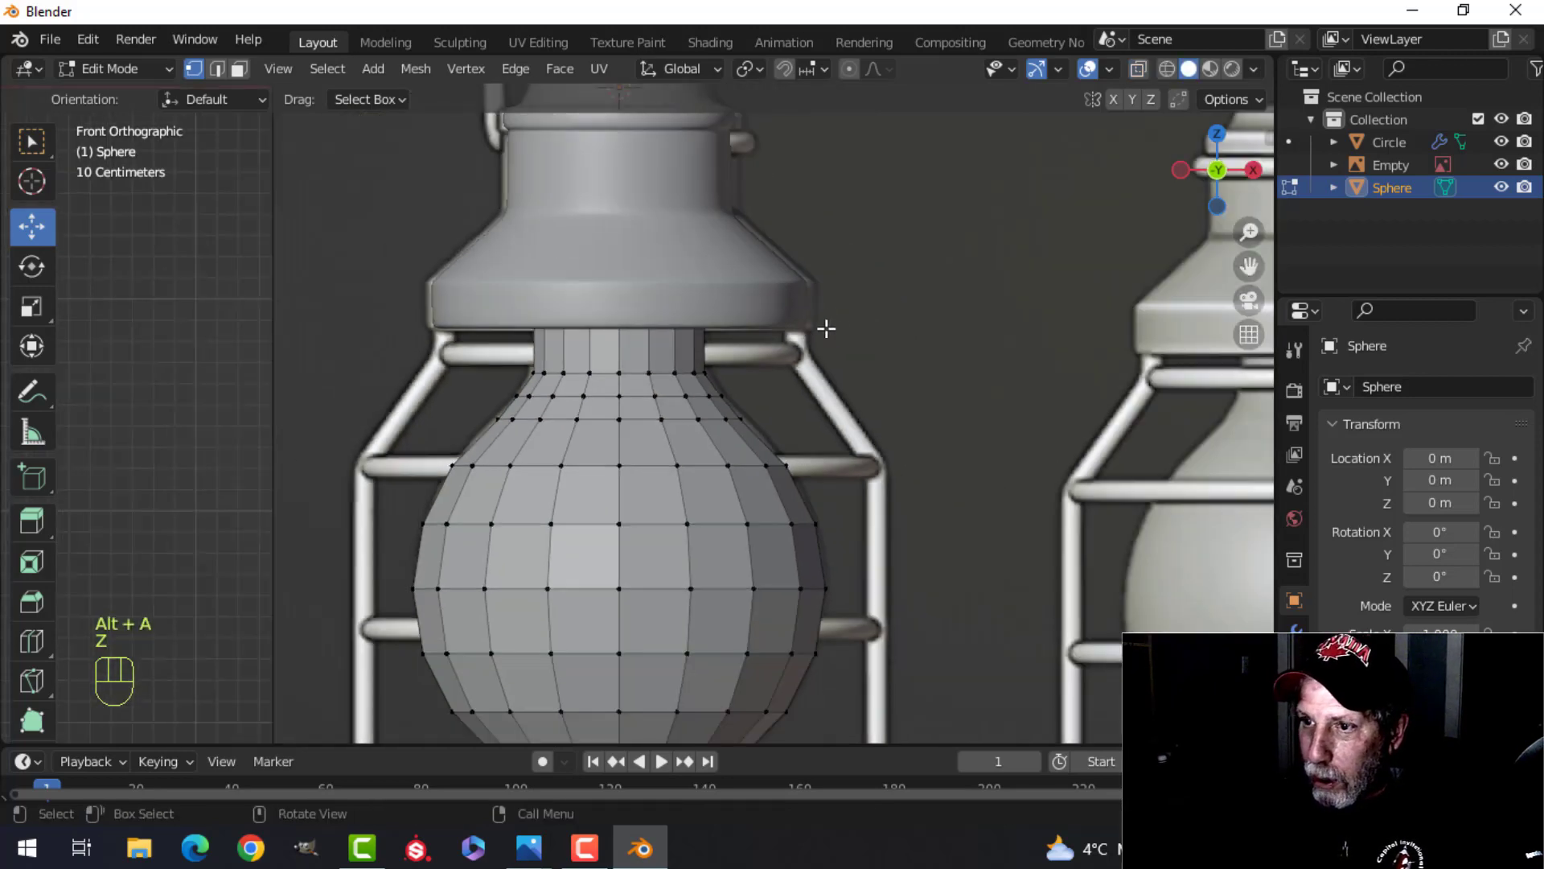
{"action": "middle_click_drag", "start_coordinate": [789, 356], "coordinate": [663, 314]}
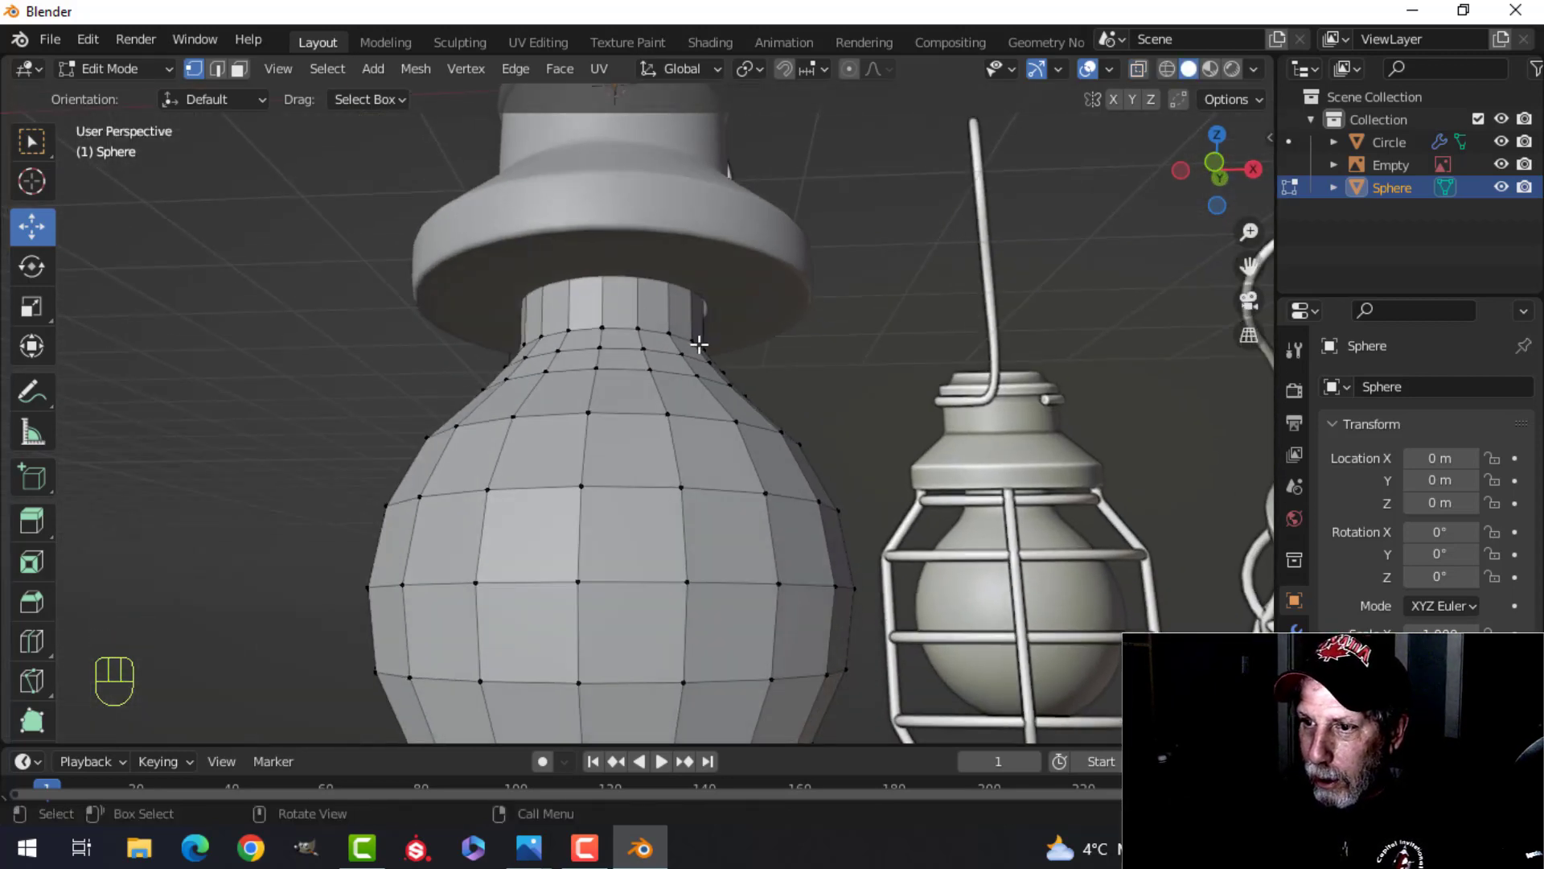
{"action": "key", "text": "Tab"}
{"action": "scroll", "coordinate": [705, 354], "scroll_direction": "down", "scroll_amount": 1}
{"action": "key", "text": "ctrl+1"}
{"action": "right_click", "coordinate": [621, 367]}
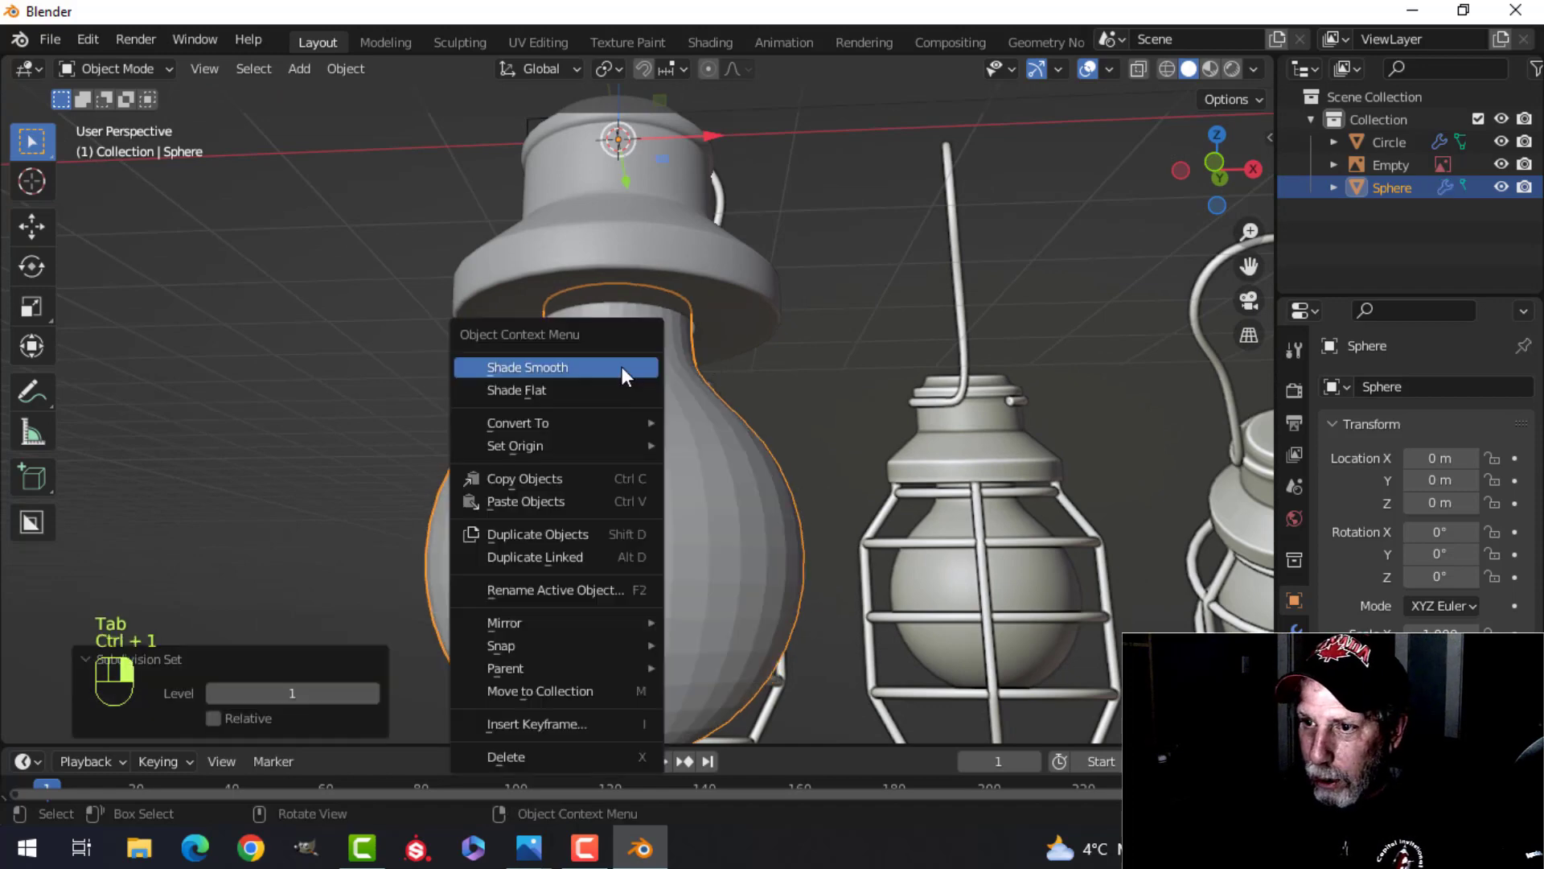
{"action": "left_click", "coordinate": [625, 365]}
Compare the smoothed bulb and cap with the reference lamp, in perspective and in front view
{"action": "scroll", "coordinate": [682, 383], "scroll_direction": "down", "scroll_amount": 3}
{"action": "mouse_move", "coordinate": [678, 325]}
{"action": "middle_mouse_down"}
{"action": "mouse_move", "coordinate": [645, 403]}
{"action": "mouse_move", "coordinate": [675, 302]}
{"action": "middle_mouse_up"}
{"action": "scroll", "coordinate": [623, 504], "scroll_direction": "up", "scroll_amount": 3}
{"action": "scroll", "coordinate": [685, 417], "scroll_direction": "down", "scroll_amount": 3}
{"action": "middle_click_drag", "start_coordinate": [685, 418], "coordinate": [708, 534]}
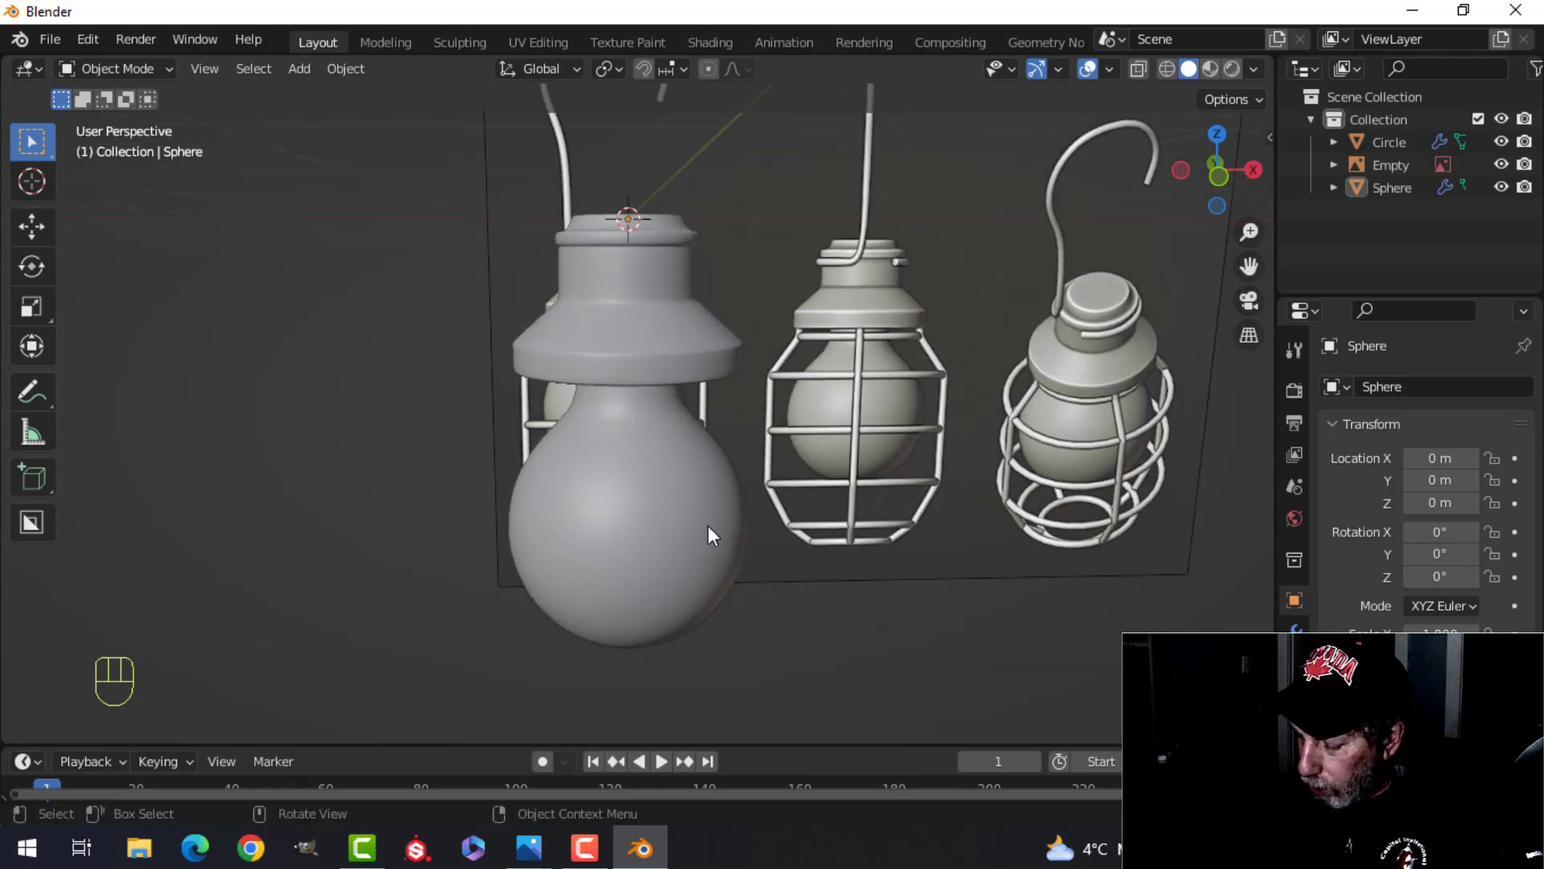
{"action": "key", "text": "KP_1"}
{"action": "scroll", "coordinate": [709, 527], "scroll_direction": "down", "scroll_amount": 2}
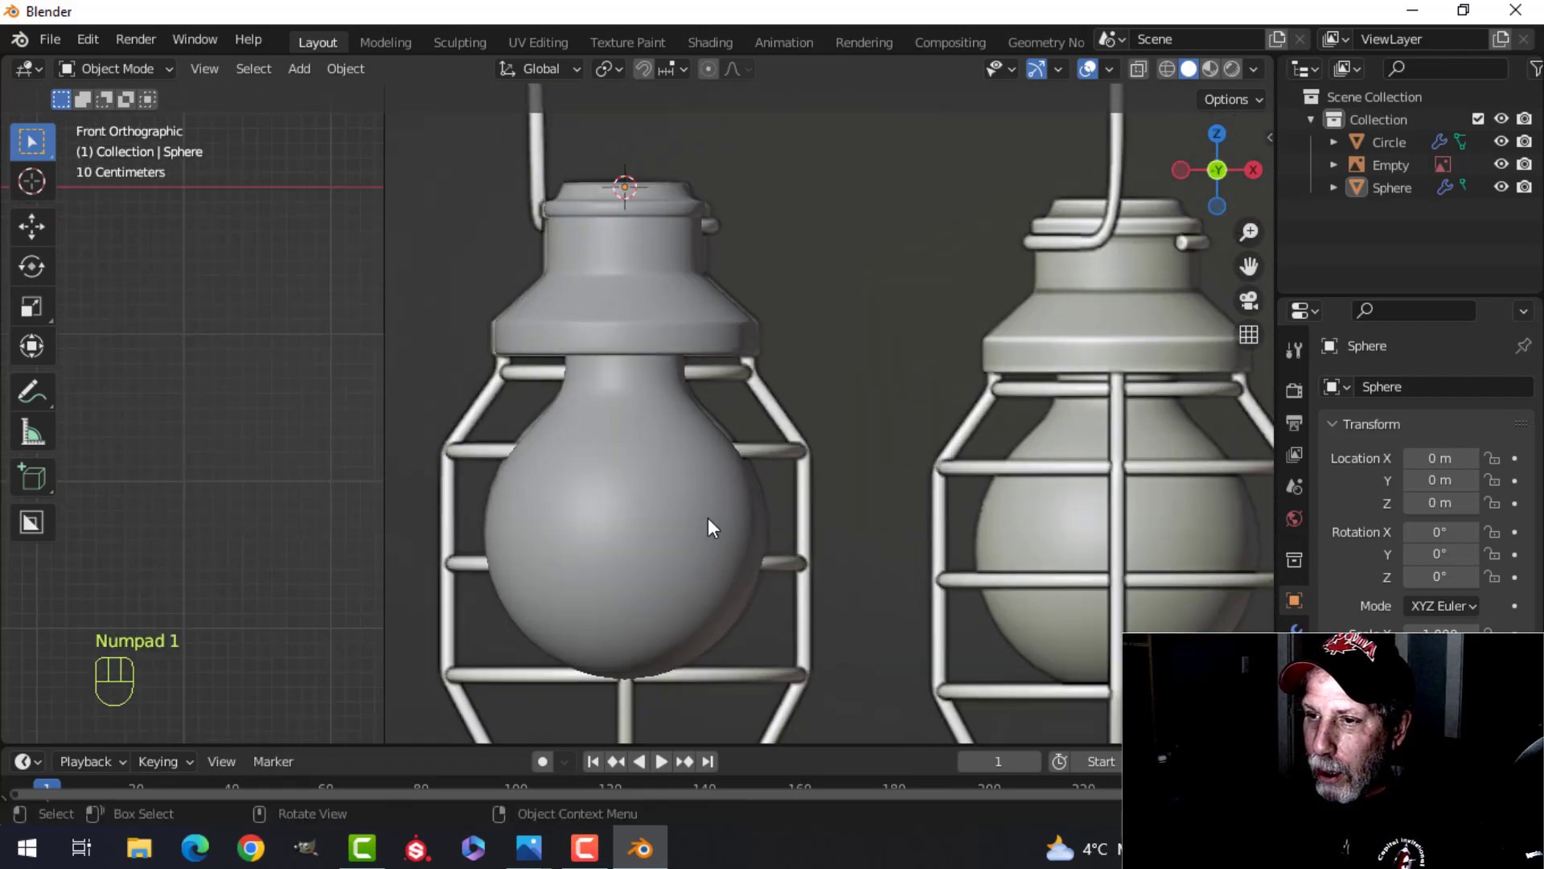
{"action": "middle_click_drag", "start_coordinate": [711, 523], "coordinate": [700, 555], "text": "shift"}
{"action": "scroll", "coordinate": [615, 493], "scroll_direction": "down", "scroll_amount": 2}
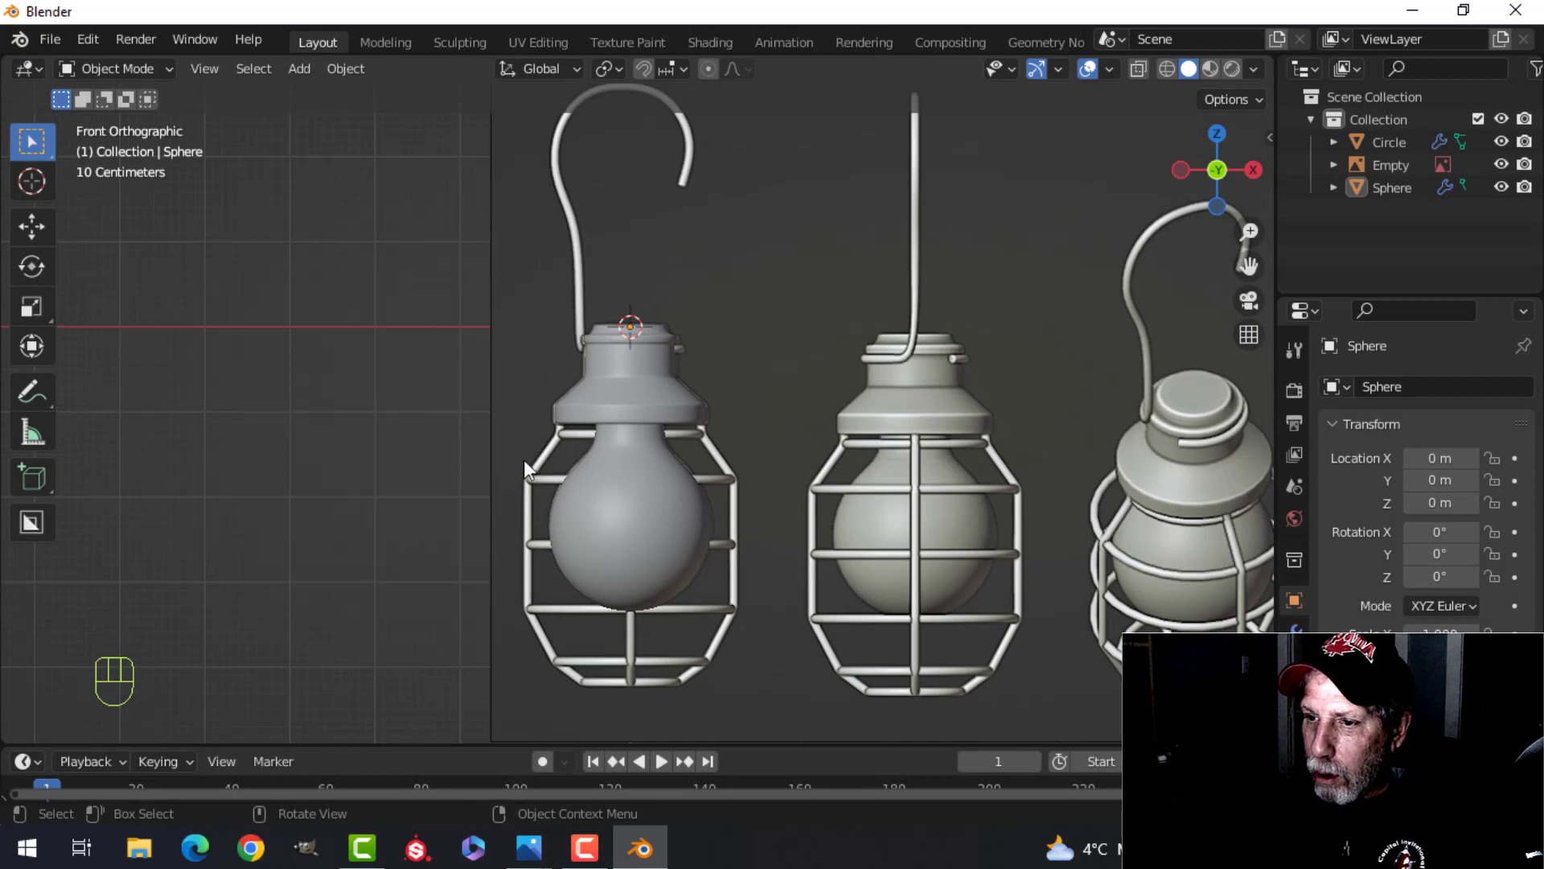
{"action": "scroll", "coordinate": [644, 396], "scroll_direction": "up", "scroll_amount": 2}
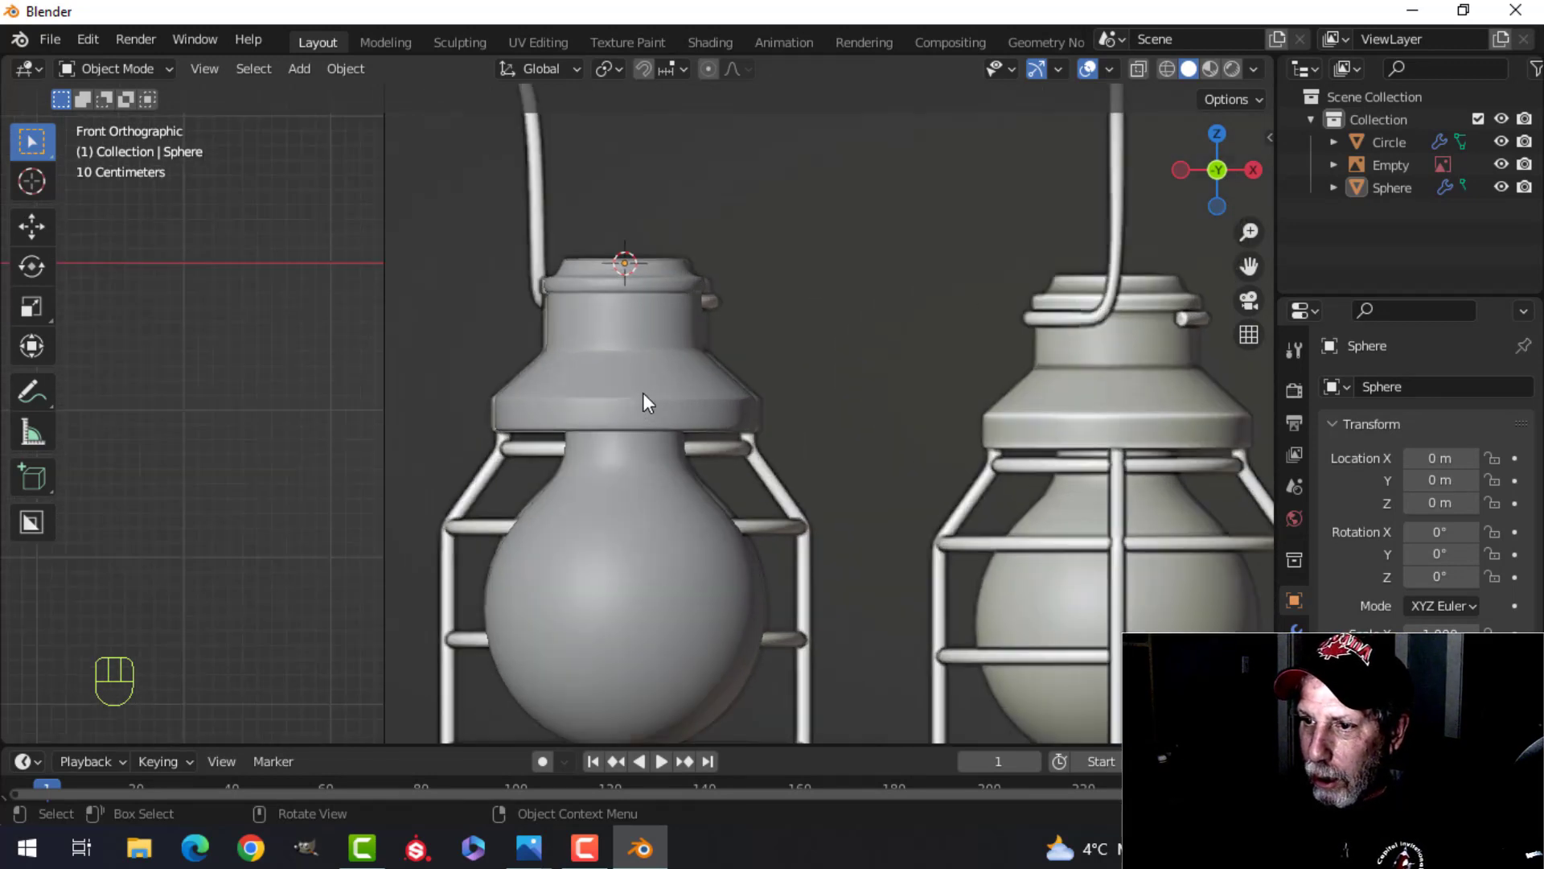
Duplicate the edge loop around the upper edge of the cap's rim and move the copy down just below the cap
{"action": "left_click", "coordinate": [676, 397]}
{"action": "key", "text": "Tab"}
{"action": "scroll", "coordinate": [678, 400], "scroll_direction": "up", "scroll_amount": 2}
{"action": "key", "text": "alt+a"}
{"action": "key", "text": "2"}
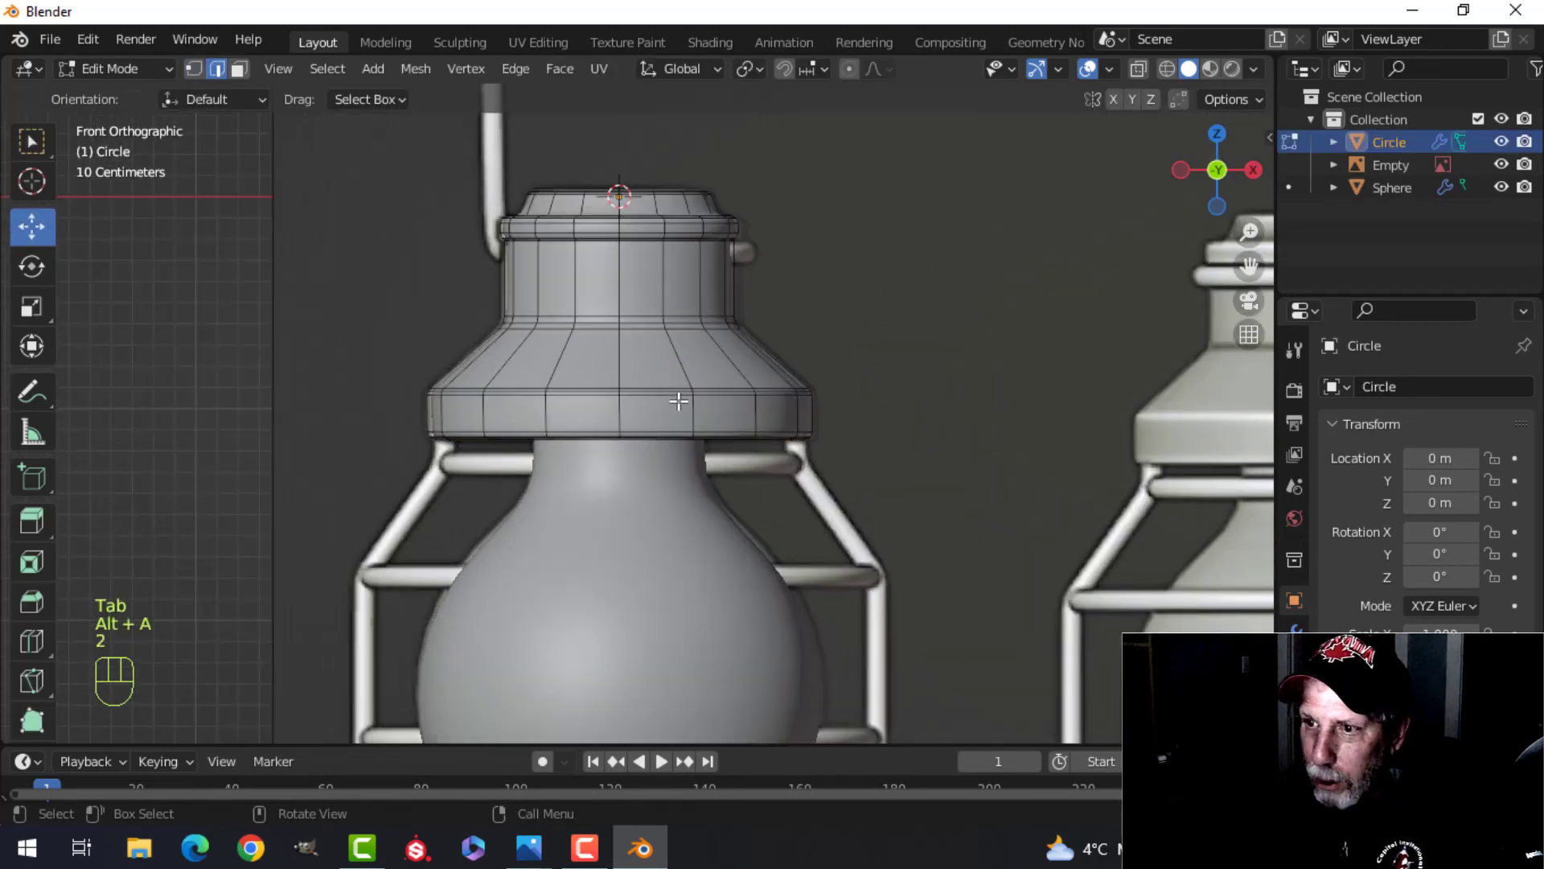
{"action": "left_click", "coordinate": [653, 396], "text": "alt+shift"}
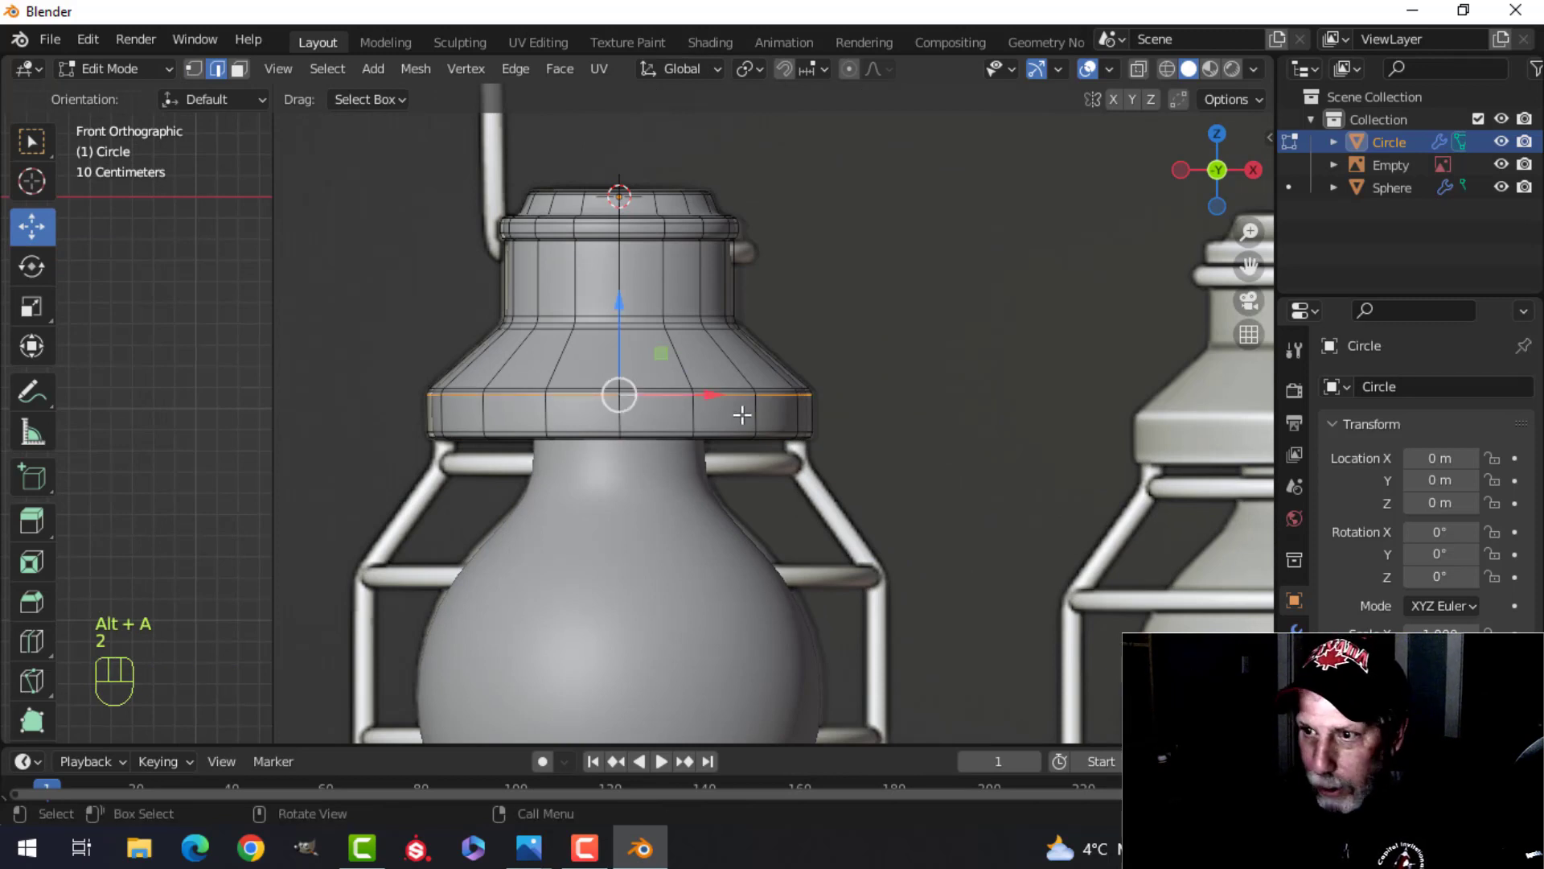
{"action": "key", "text": "shift+d"}
{"action": "right_click", "coordinate": [674, 376]}
{"action": "left_click_drag", "start_coordinate": [624, 300], "coordinate": [621, 373]}
Separate the duplicated loop into its own object and remove its Subdivision modifier
{"action": "key", "text": "p"}
{"action": "left_click", "coordinate": [836, 398]}
{"action": "key", "text": "Tab"}
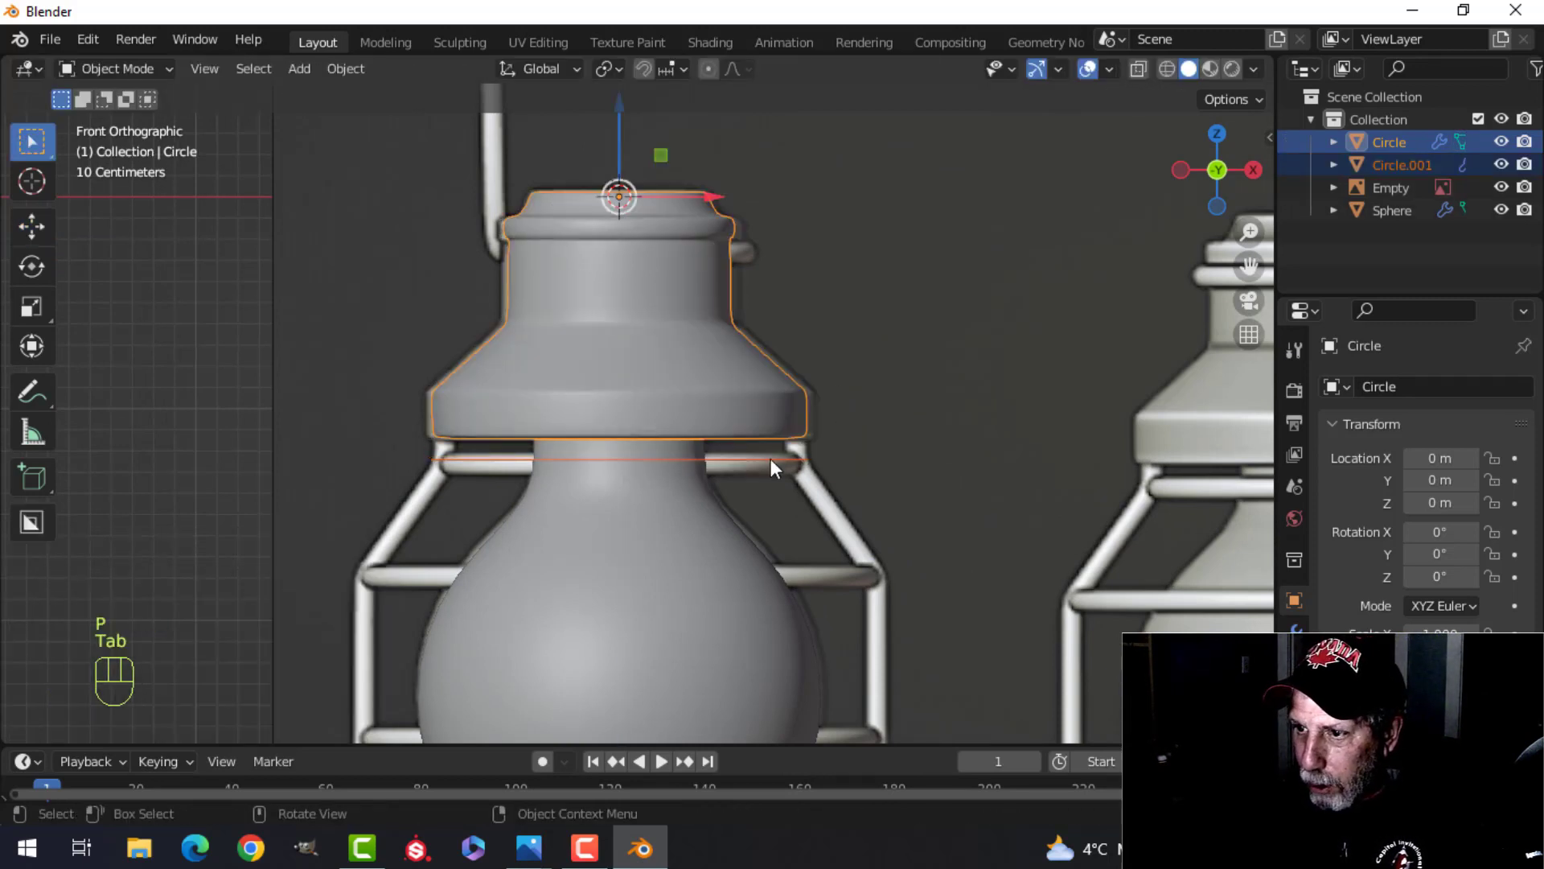
{"action": "left_click", "coordinate": [771, 458]}
{"action": "key", "text": "ctrl+1"}
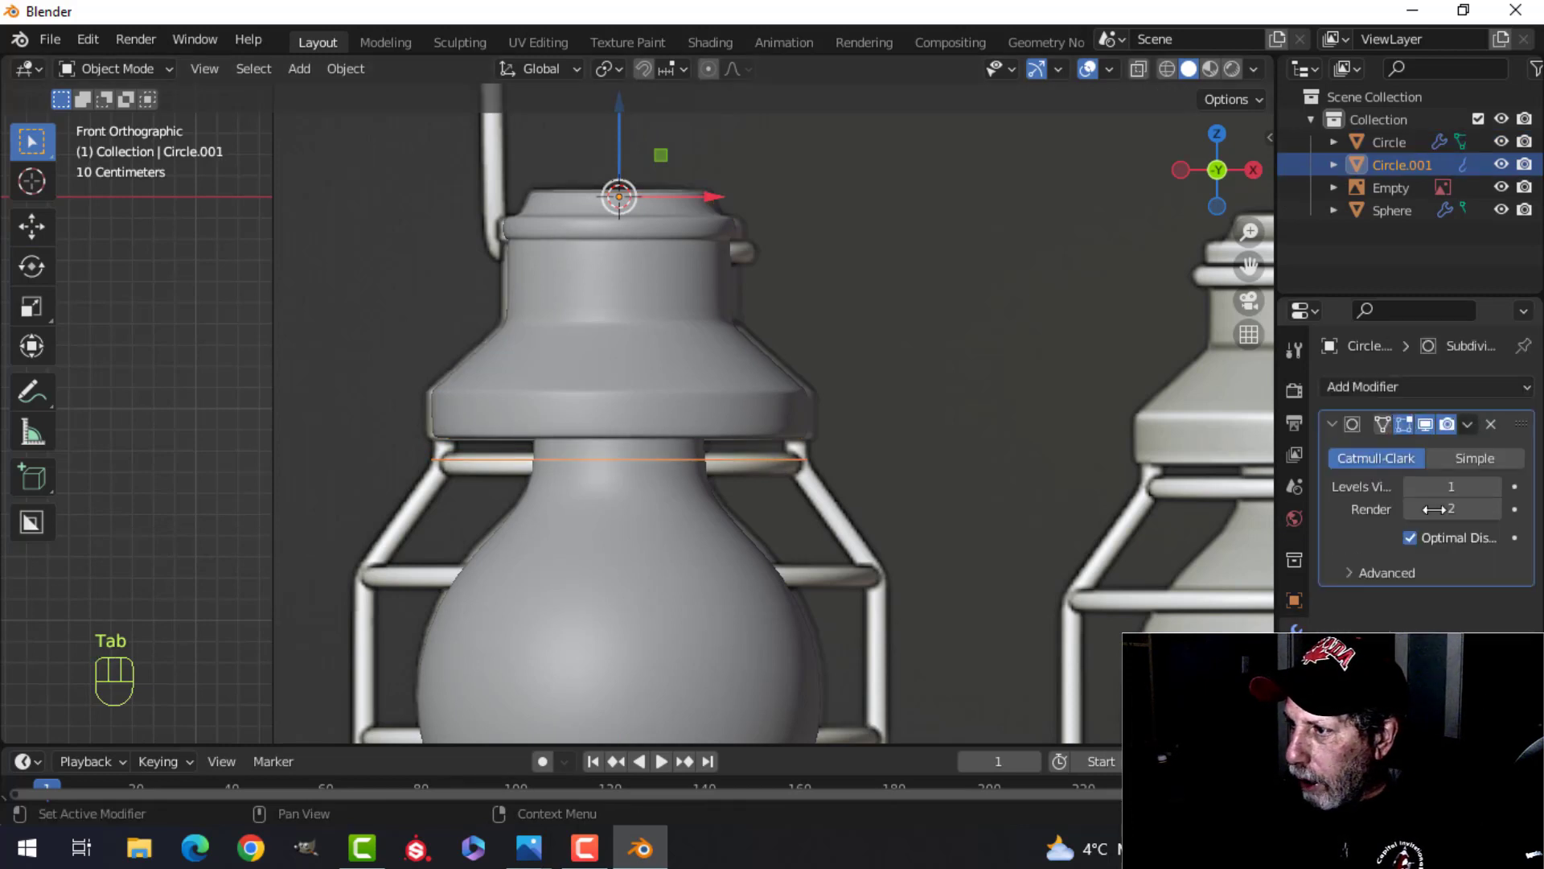
{"action": "left_click", "coordinate": [1484, 427]}
Scale all vertices of the separated ring to about 0.932 and move them up about 0.119 m to the cap's underside
{"action": "scroll", "coordinate": [706, 523], "scroll_direction": "up", "scroll_amount": 2}
{"action": "key", "text": "Tab"}
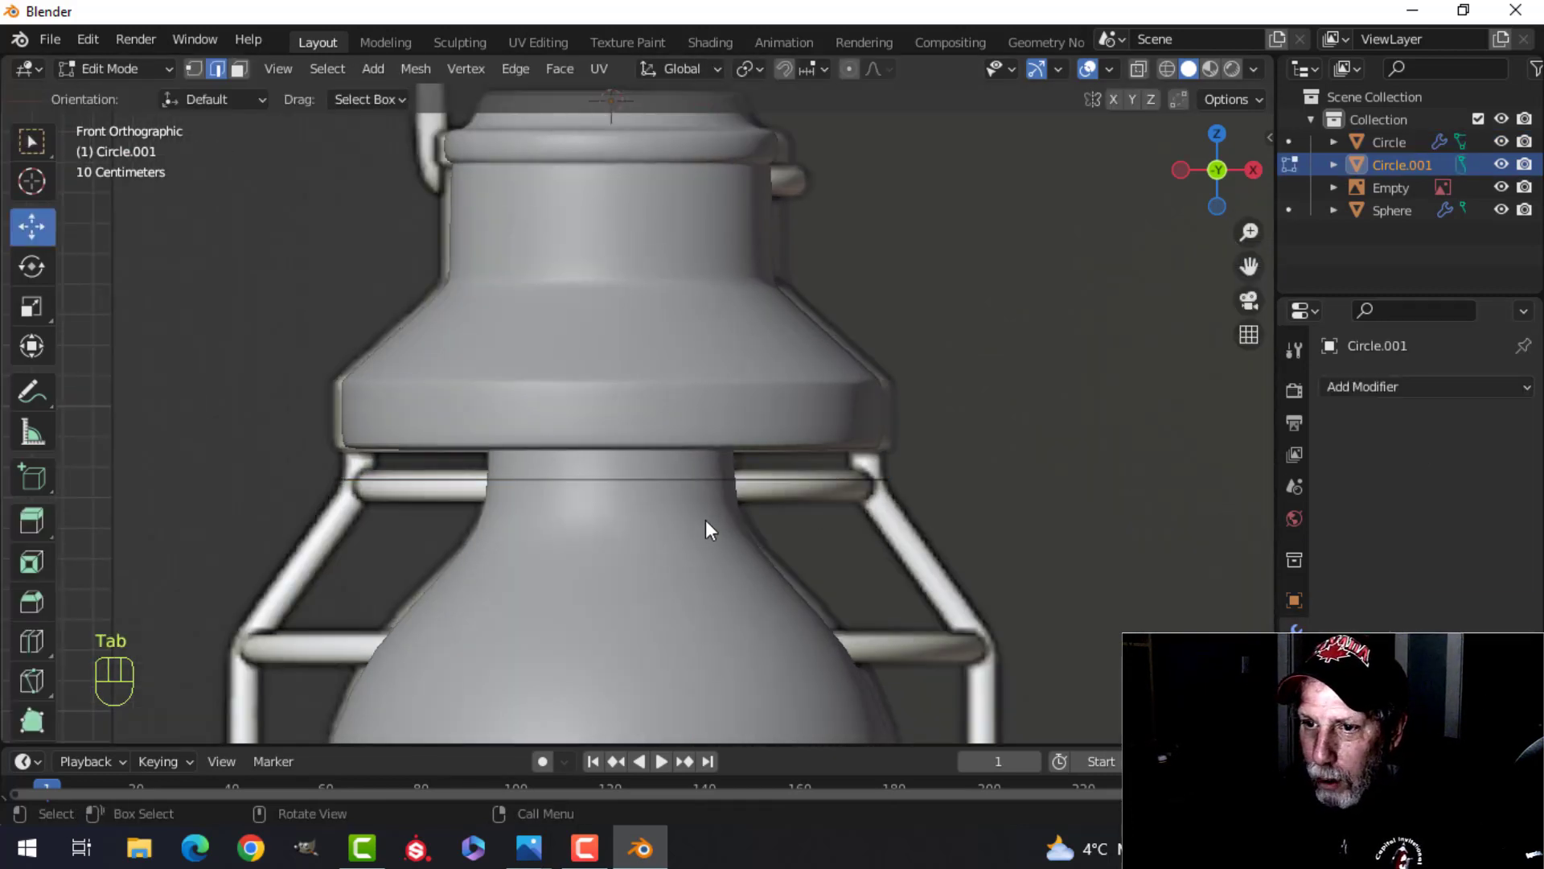
{"action": "key", "text": "a"}
{"action": "key", "text": "1"}
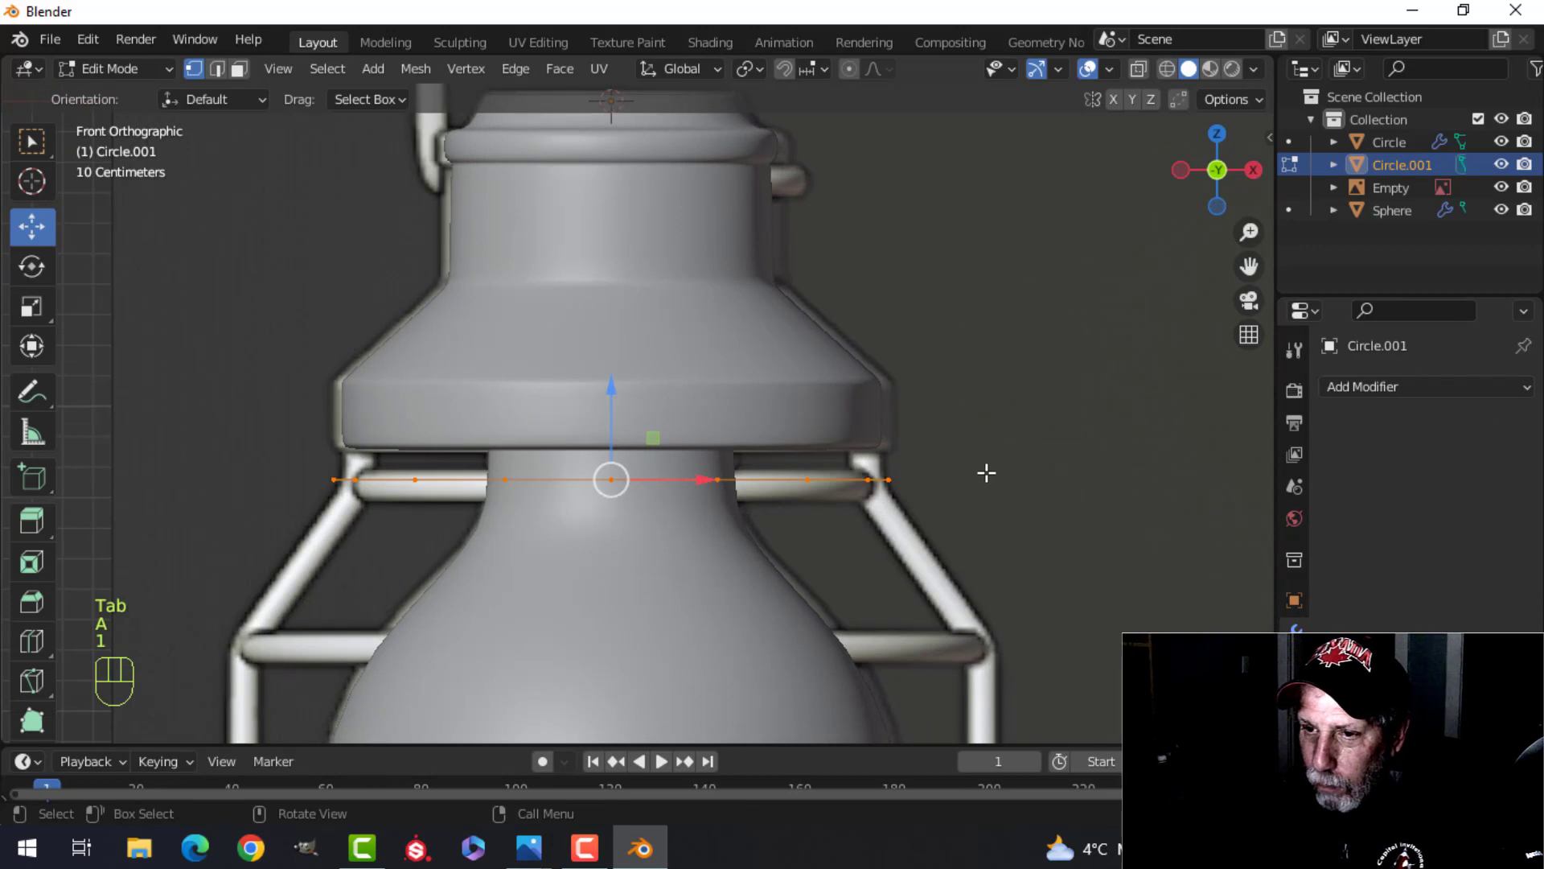
{"action": "key", "text": "s"}
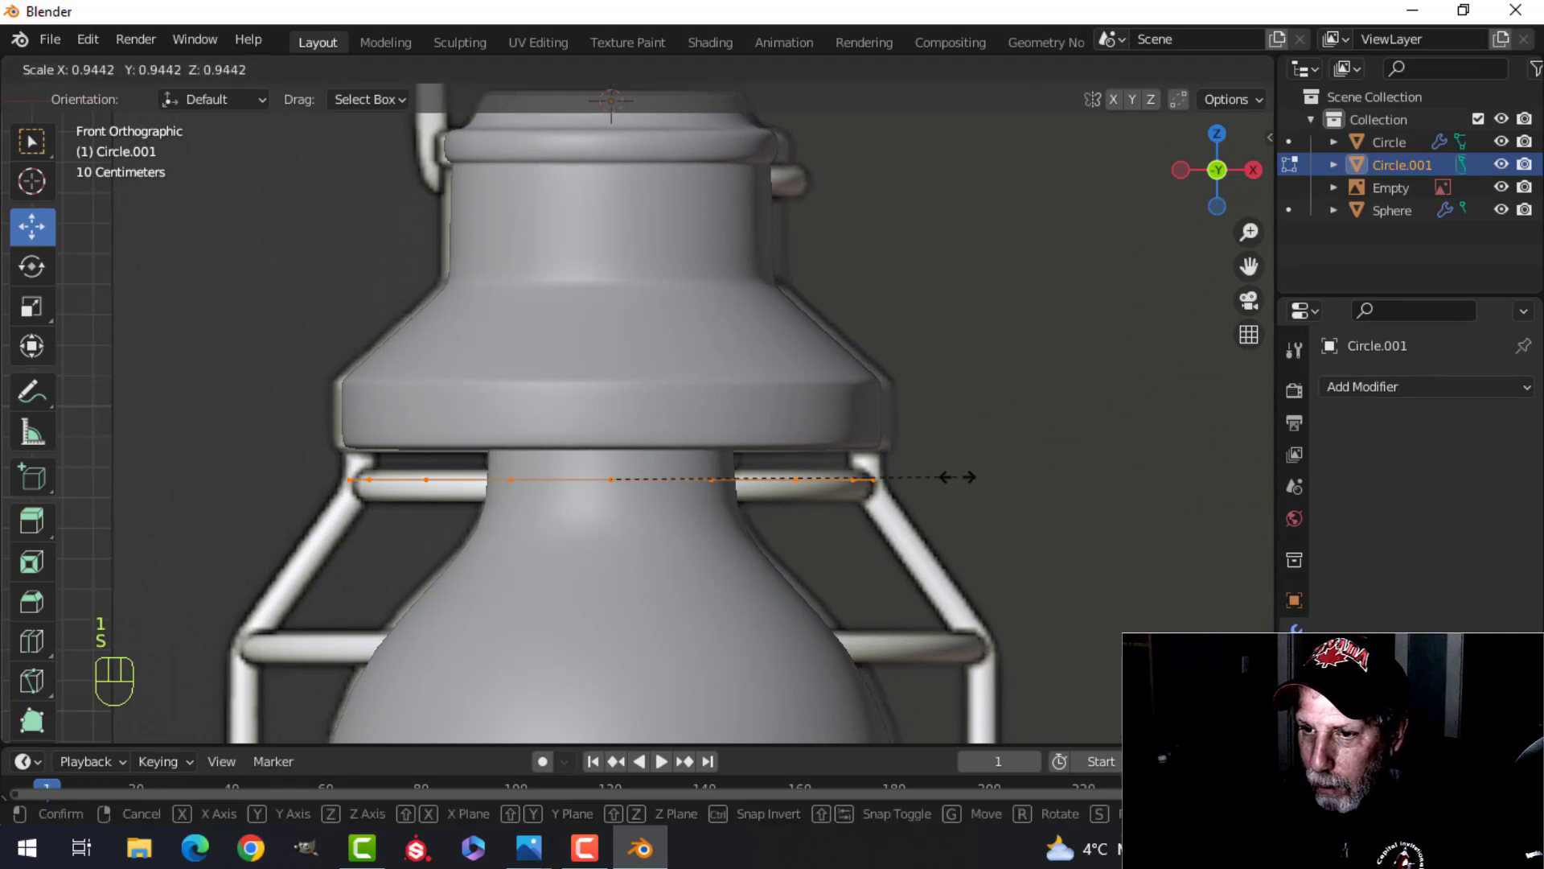
{"action": "left_click", "coordinate": [953, 477]}
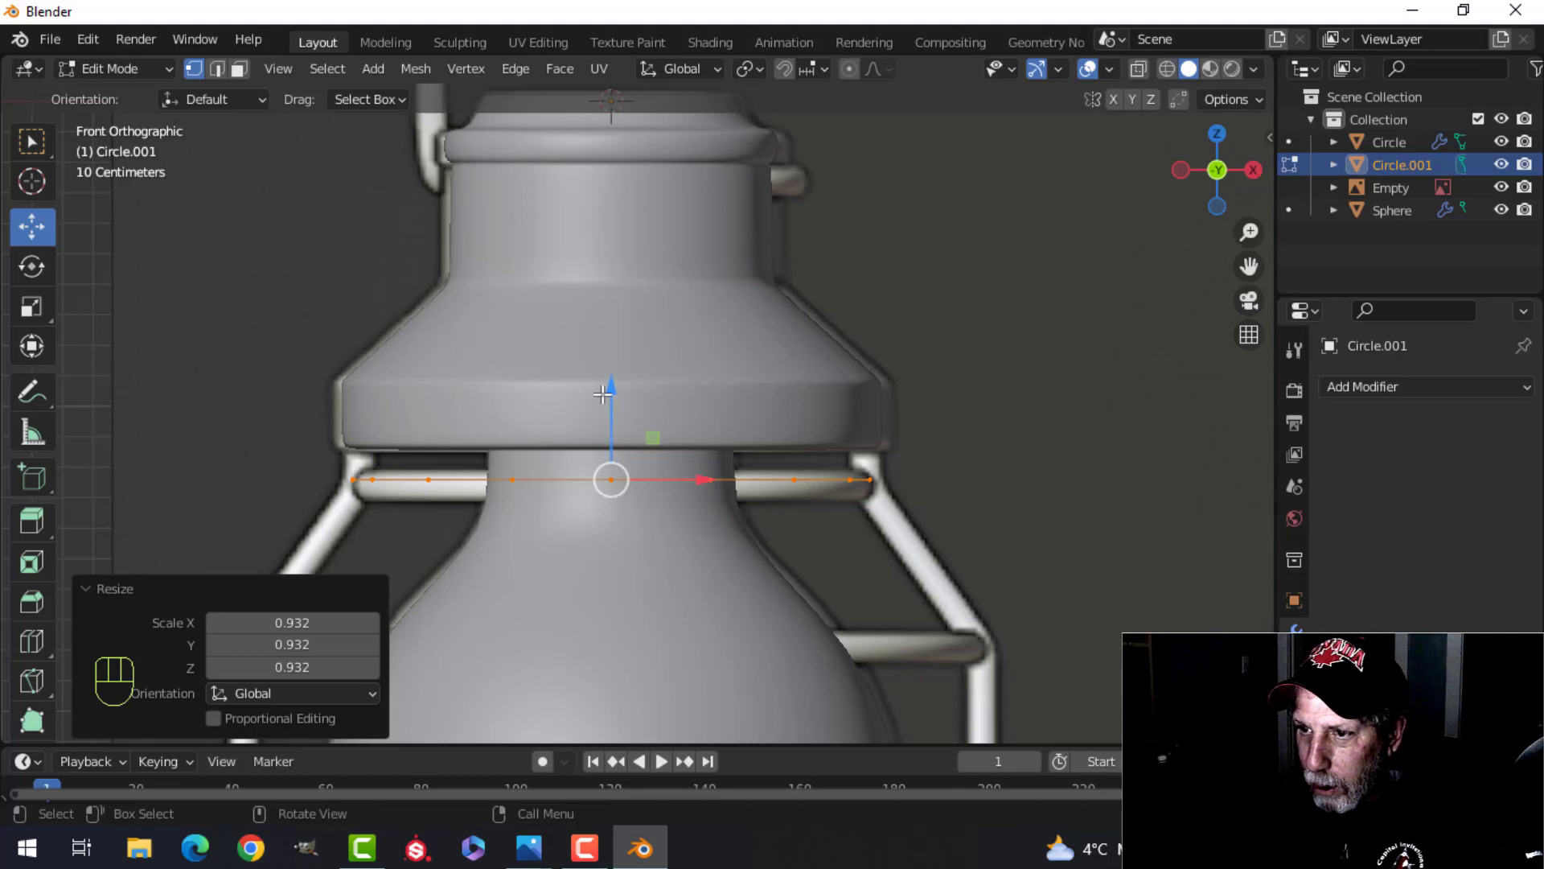
{"action": "left_click_drag", "start_coordinate": [603, 394], "coordinate": [604, 353]}
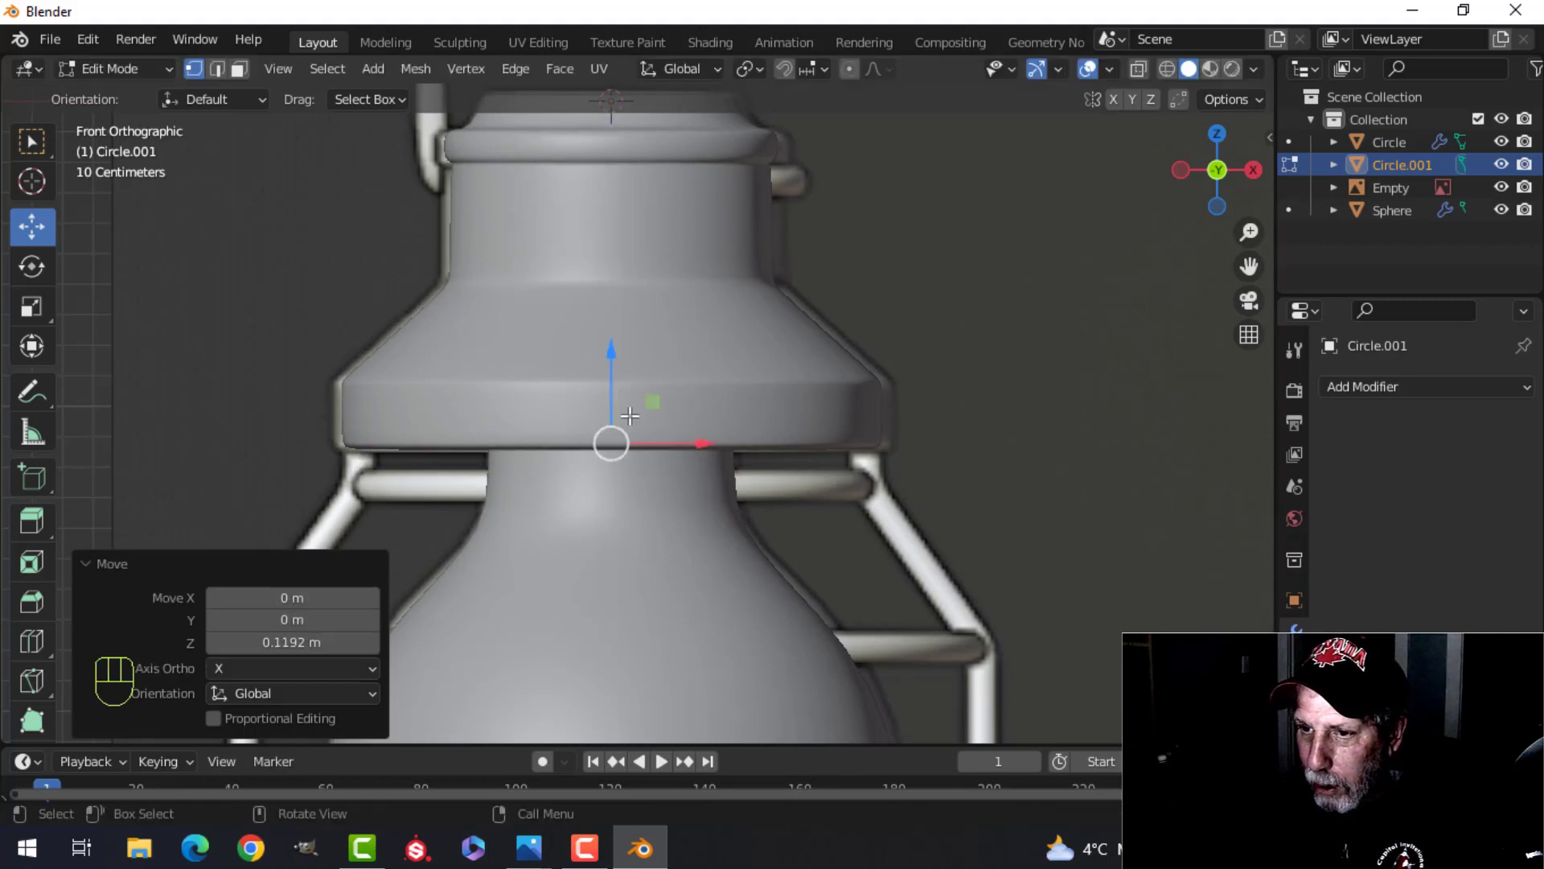
Extrude the ring straight down about 0.142 m to the reference cage's top bar
{"action": "middle_click_drag", "start_coordinate": [700, 435], "coordinate": [725, 402], "text": "shift"}
{"action": "key", "text": "e"}
{"action": "left_click", "coordinate": [725, 401]}
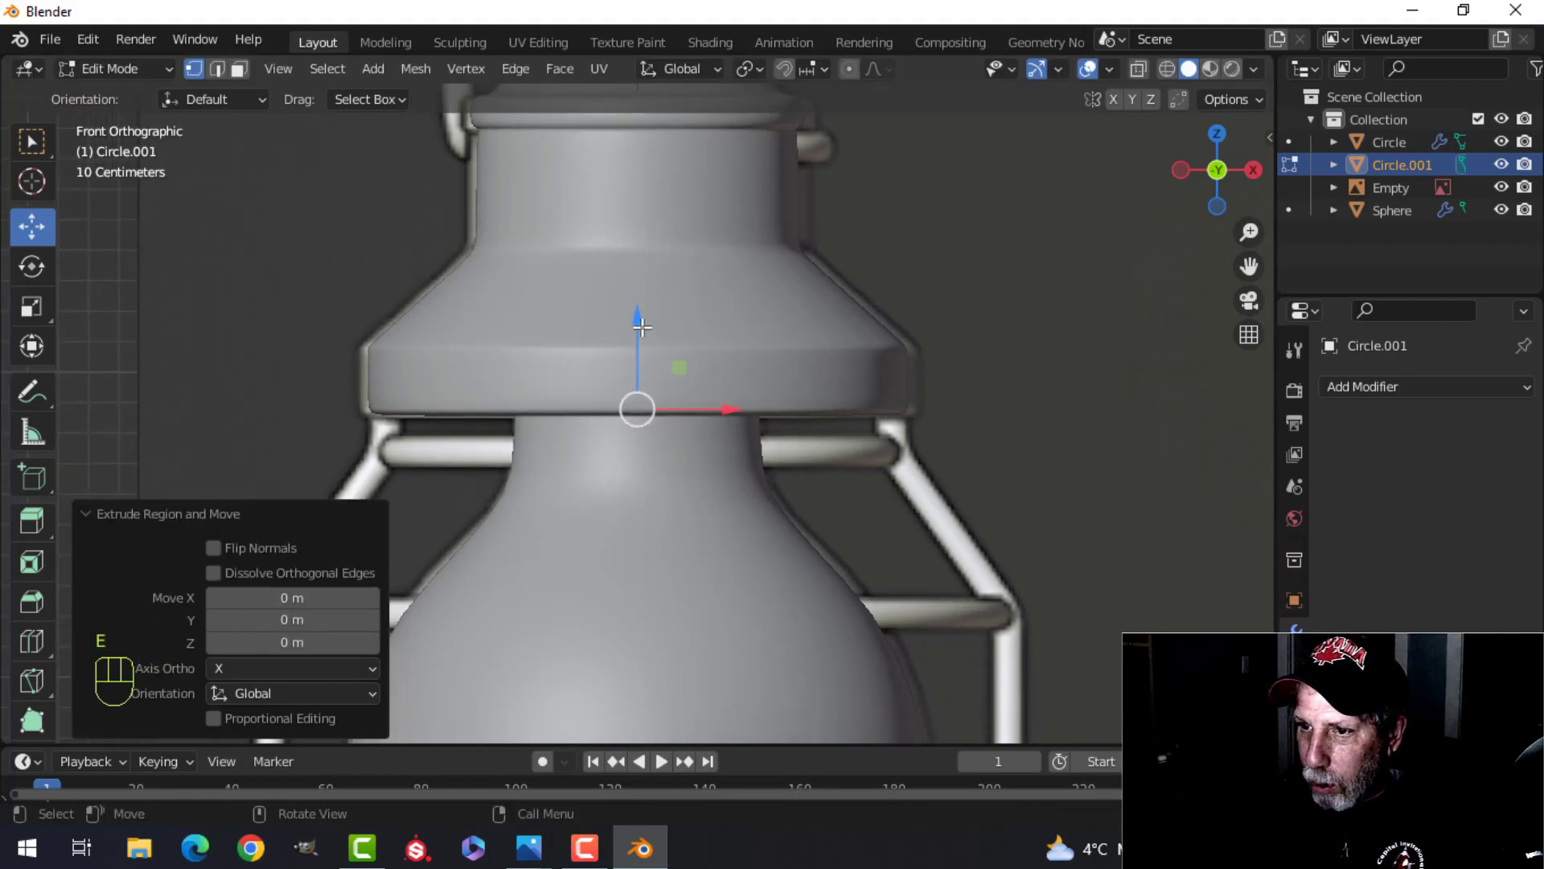
{"action": "left_click_drag", "start_coordinate": [641, 325], "coordinate": [637, 376]}
{"action": "scroll", "coordinate": [885, 451], "scroll_direction": "down", "scroll_amount": 2}
{"action": "middle_click_drag", "start_coordinate": [905, 436], "coordinate": [913, 273], "text": "shift"}
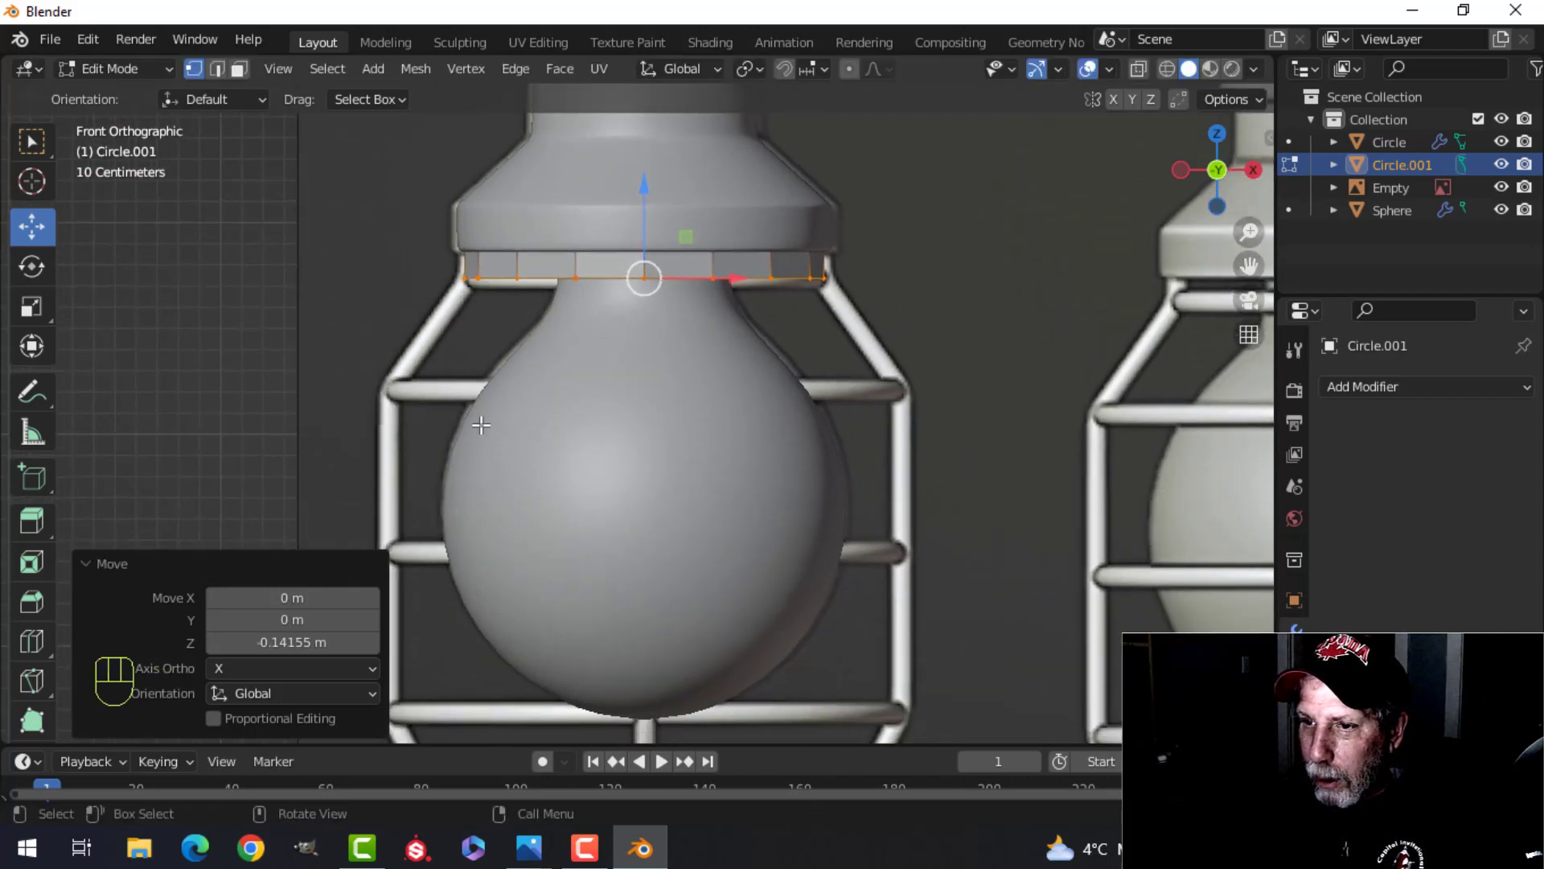
Extrude the cage's lower ring down about 0.531 m and scale it to about 1.473 to follow the sloping bars
{"action": "key", "text": "e"}
{"action": "left_click", "coordinate": [809, 397]}
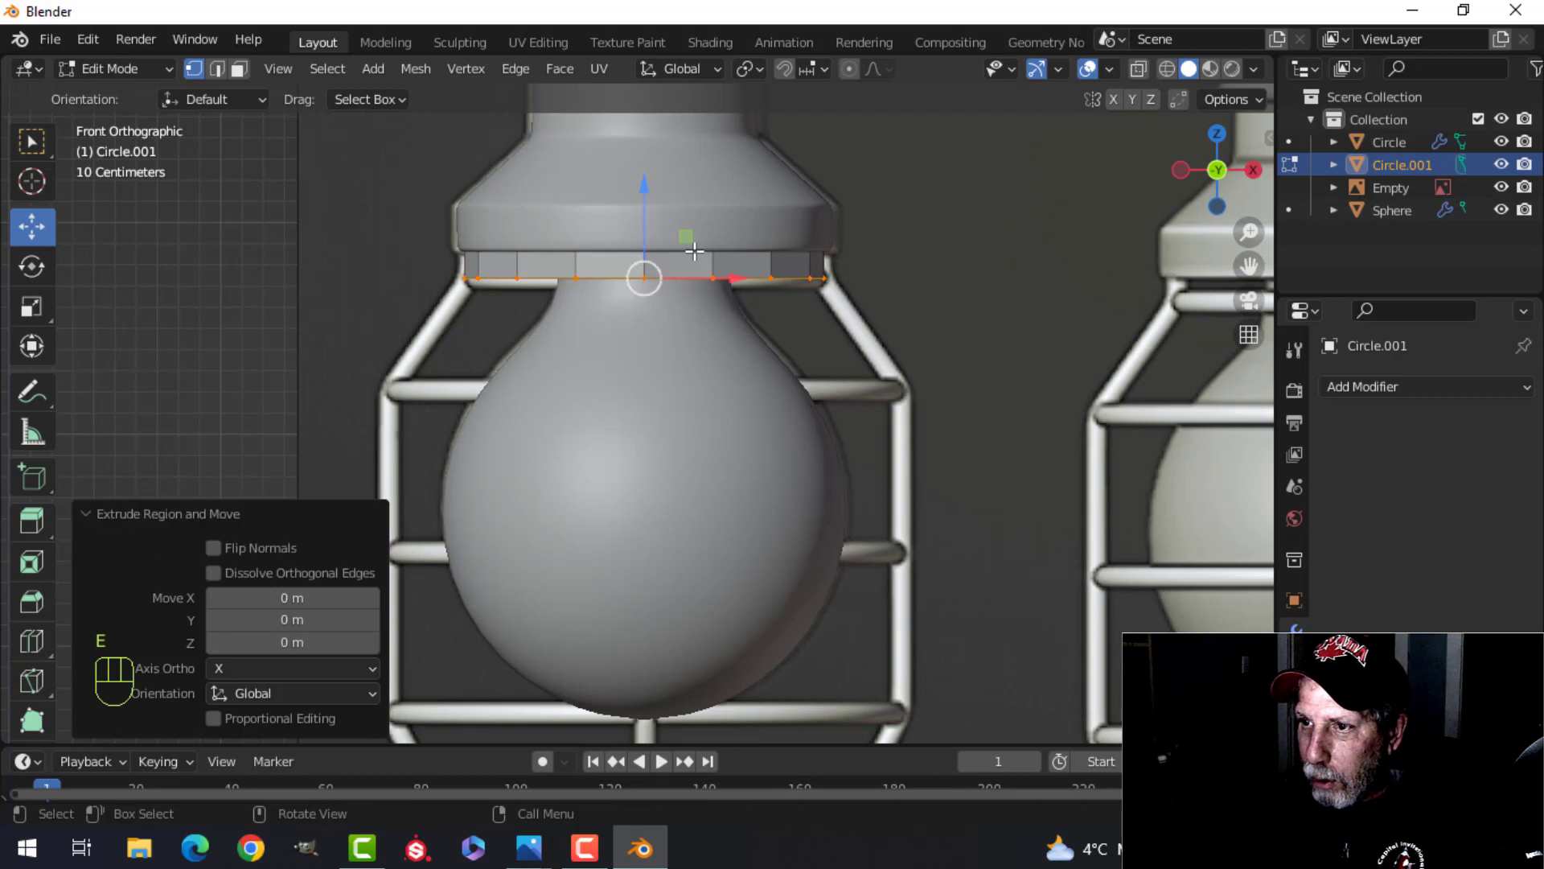
{"action": "left_click_drag", "start_coordinate": [645, 184], "coordinate": [635, 303]}
{"action": "key", "text": "s"}
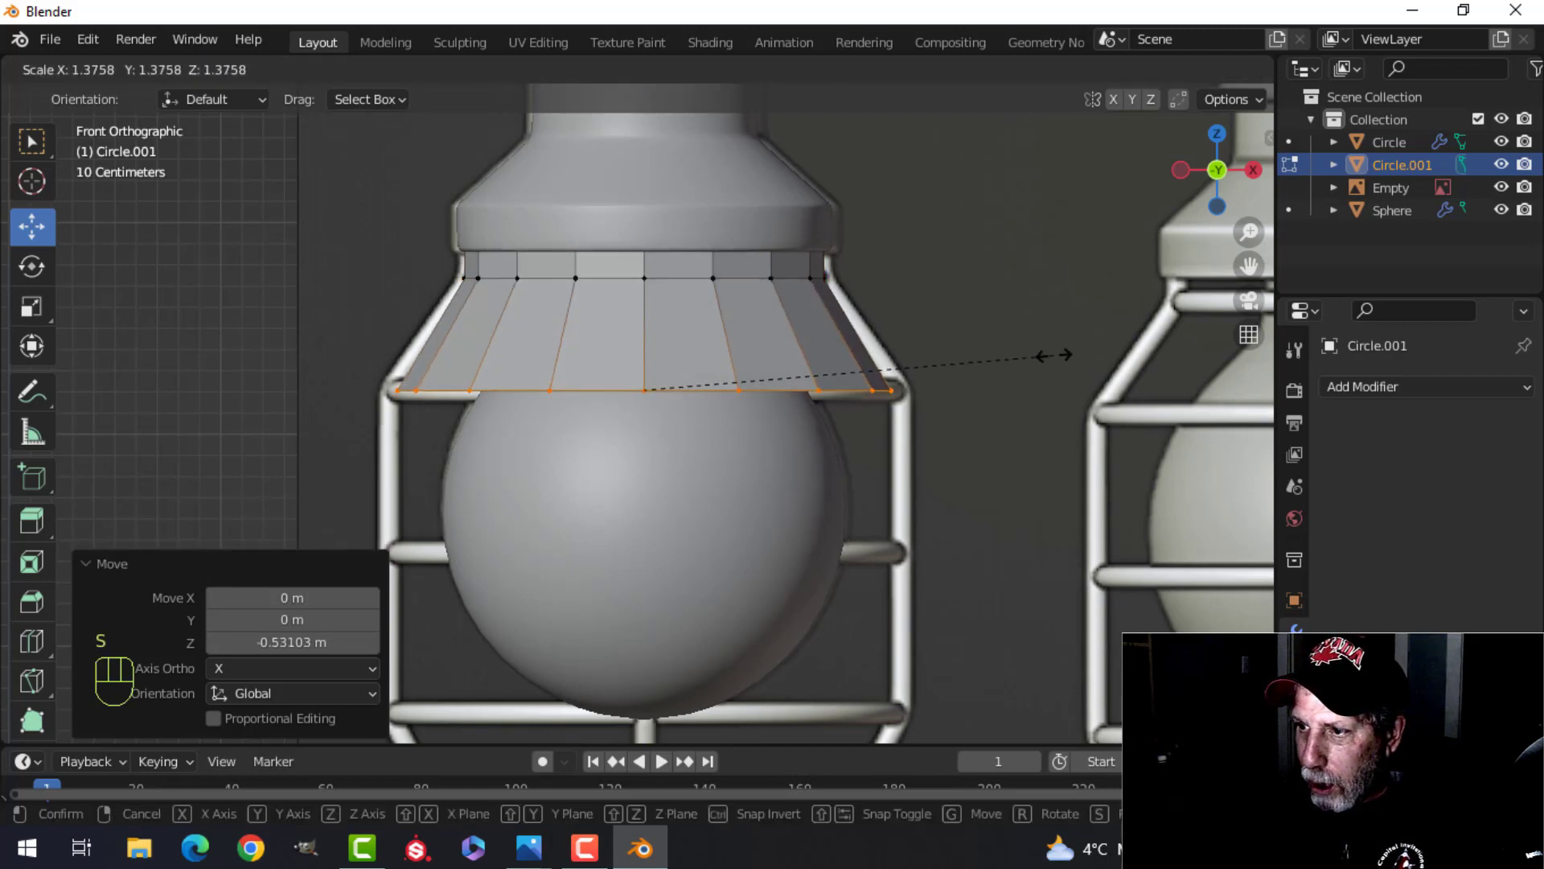
{"action": "left_click", "coordinate": [1084, 347]}
{"action": "scroll", "coordinate": [931, 407], "scroll_direction": "down", "scroll_amount": 2}
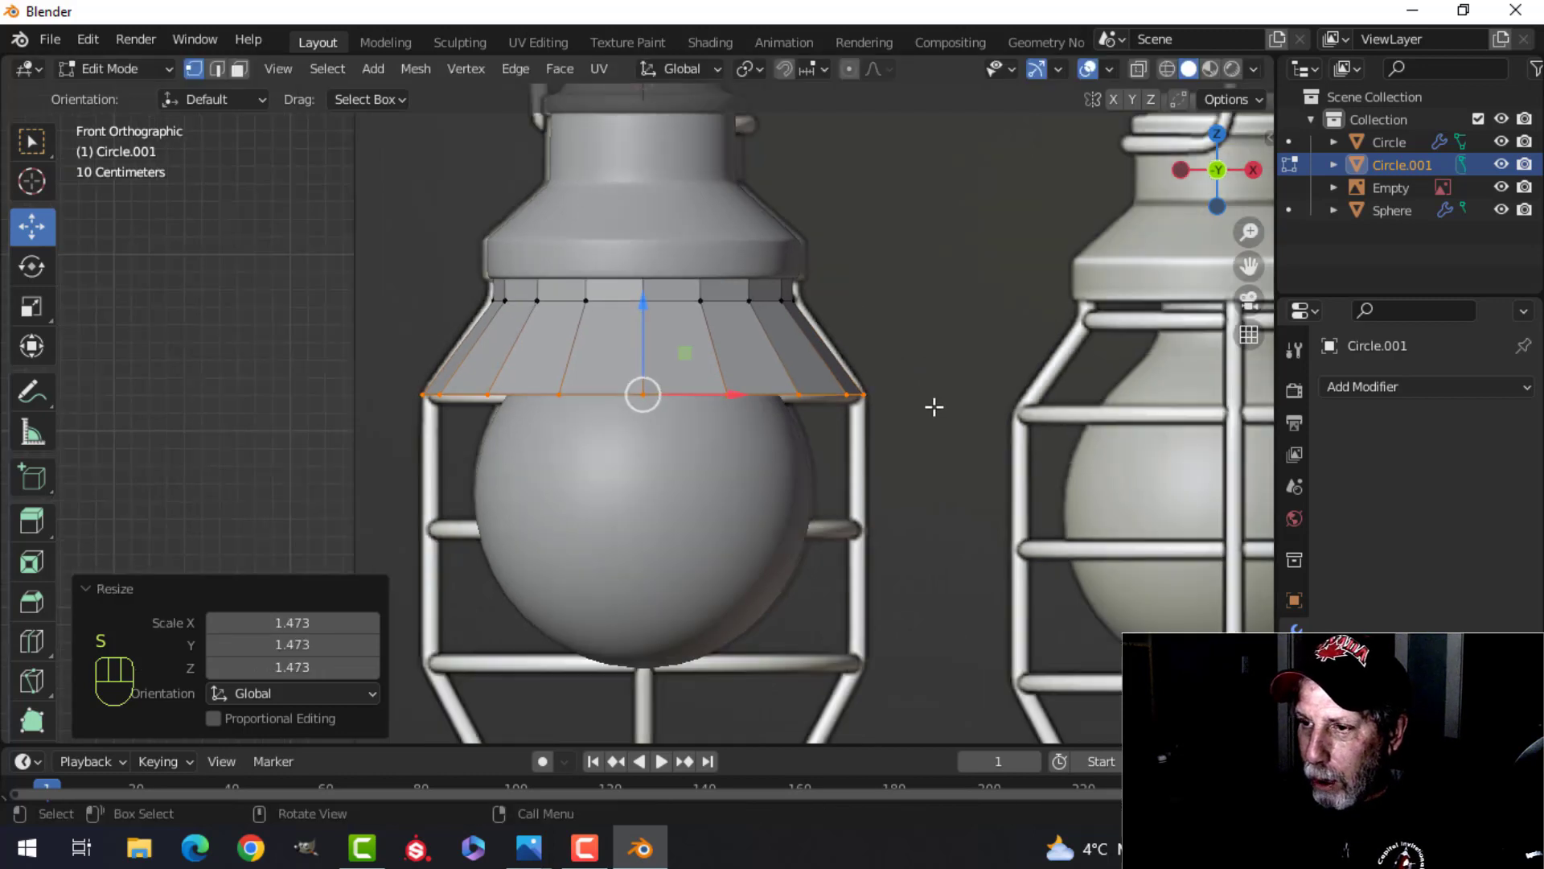
Extrude the cage's lower ring straight down twice to the next two reference bars, the second time by about 0.757 m
{"action": "key", "text": "e"}
{"action": "left_click", "coordinate": [739, 302]}
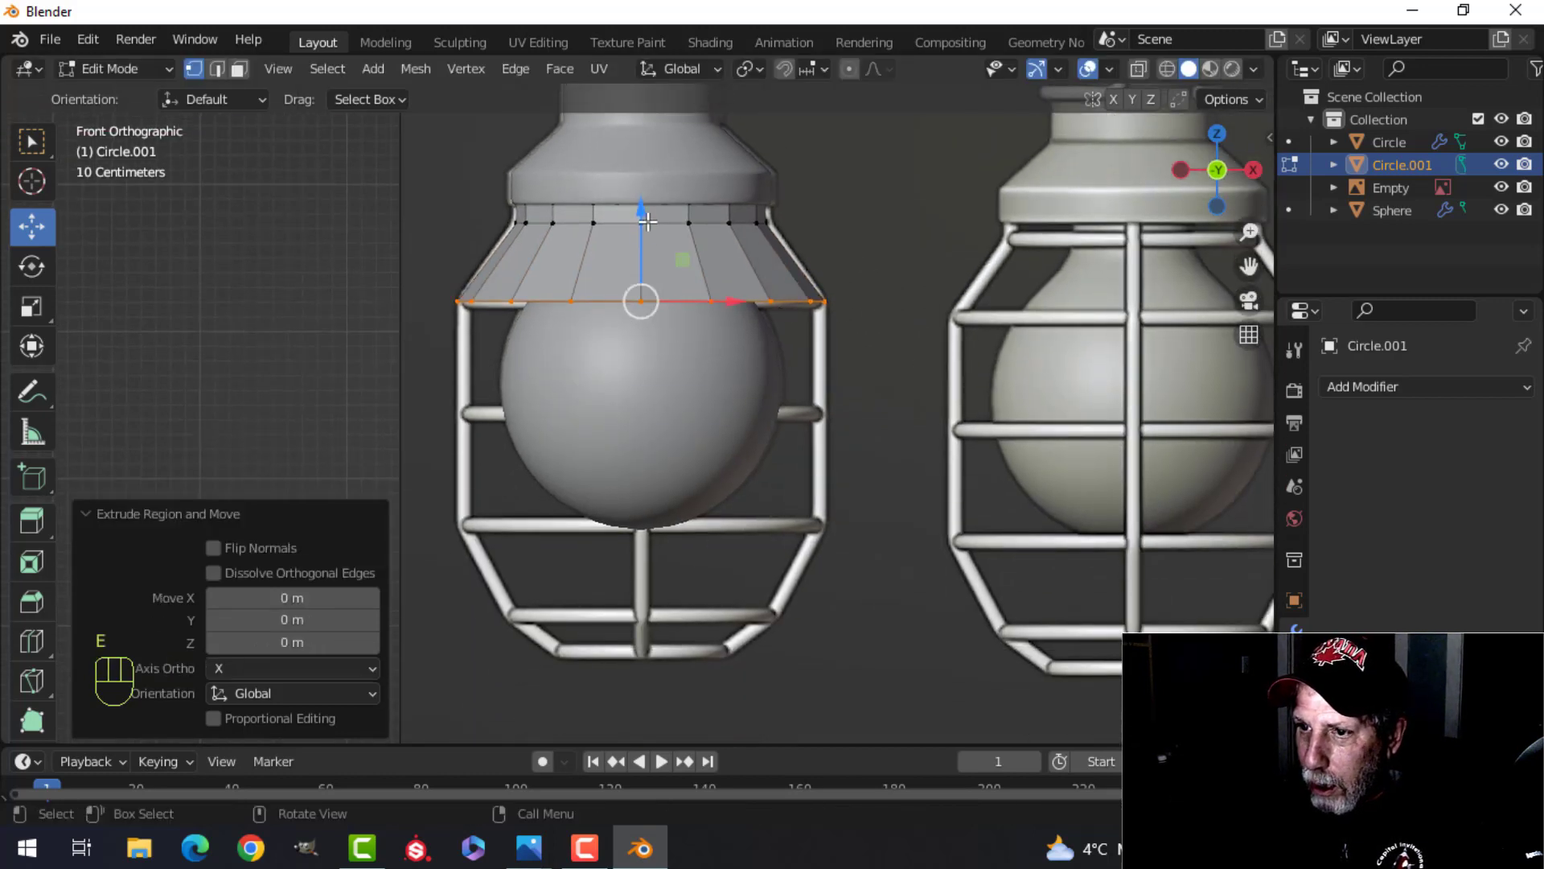
{"action": "left_click_drag", "start_coordinate": [648, 221], "coordinate": [639, 443]}
{"action": "key", "text": "e"}
{"action": "left_click", "coordinate": [634, 323]}
{"action": "middle_click_drag", "start_coordinate": [735, 452], "coordinate": [713, 303], "text": "shift"}
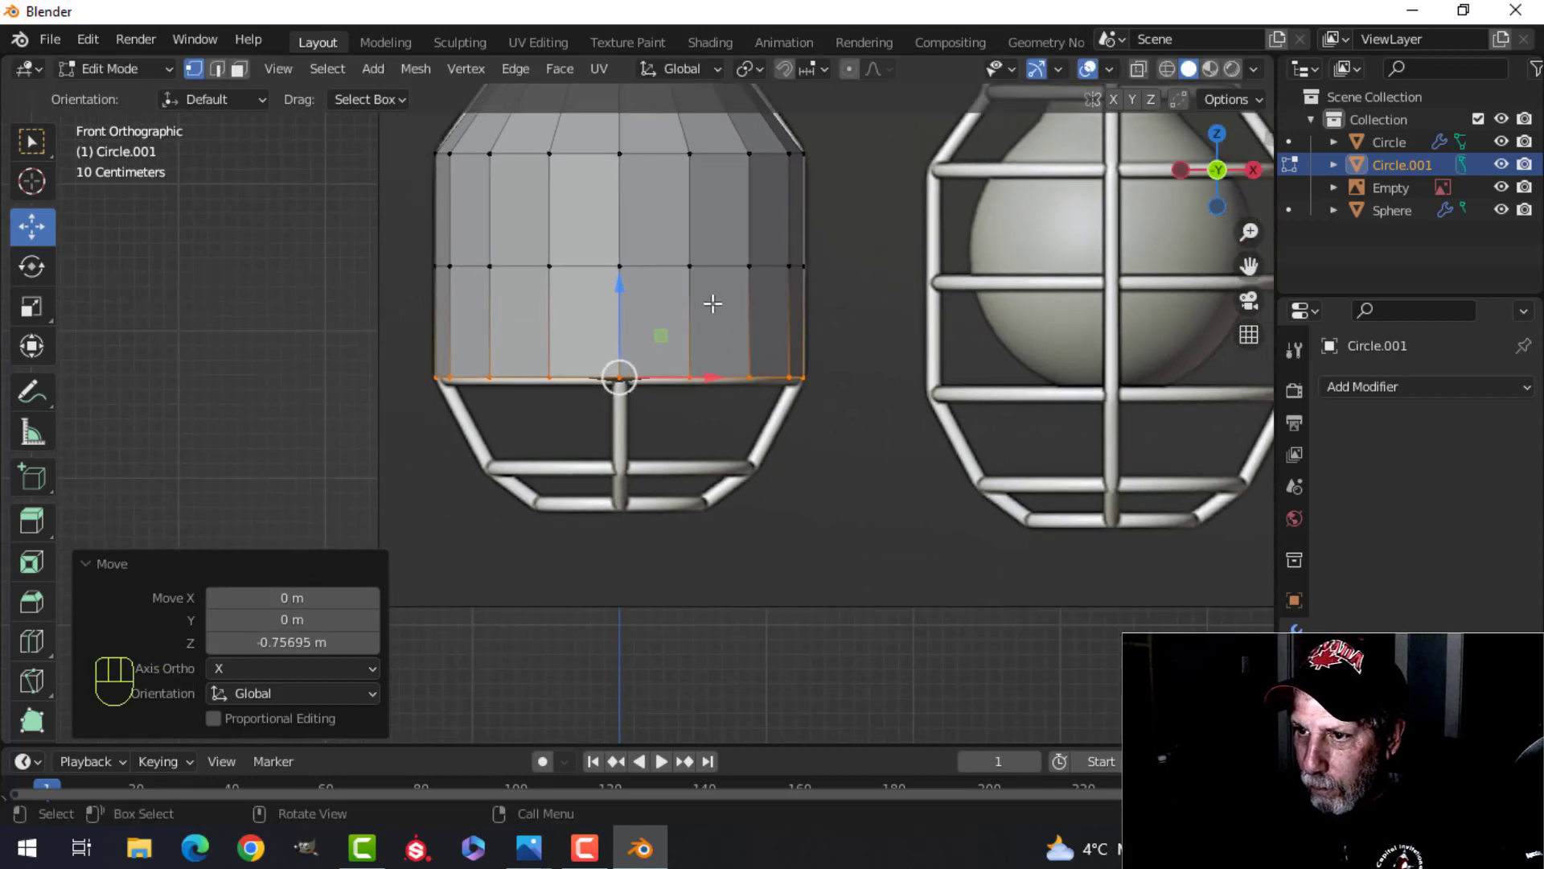
Extrude the cage's lower ring down about 0.618 m and scale it to about 0.728 to match the tapering bars
{"action": "key", "text": "e"}
{"action": "left_click", "coordinate": [712, 303]}
{"action": "left_click_drag", "start_coordinate": [622, 294], "coordinate": [623, 384]}
{"action": "key", "text": "s"}
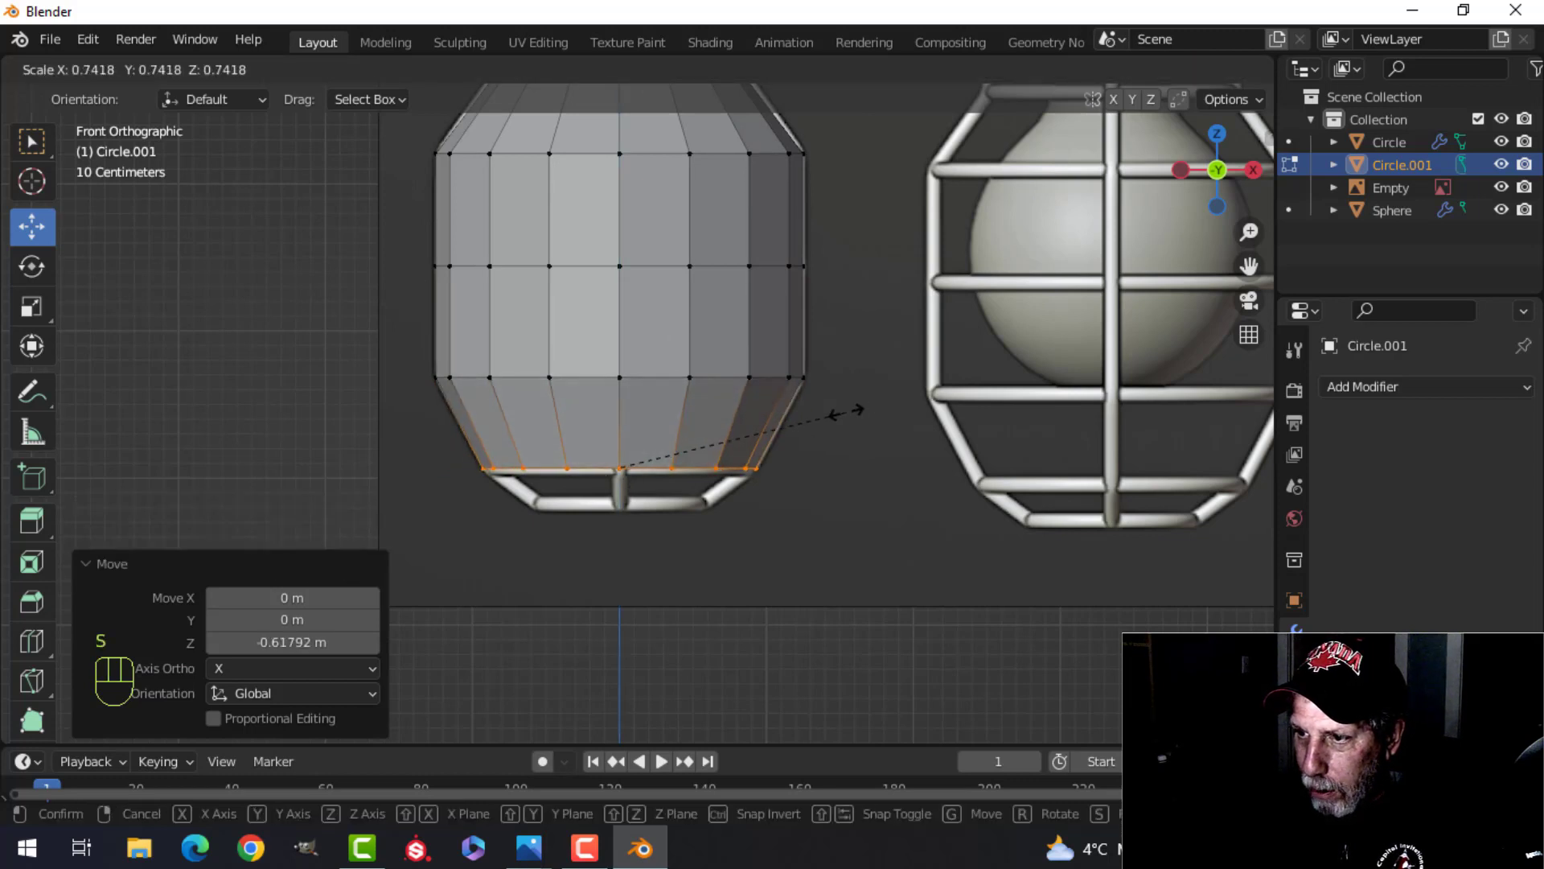
{"action": "left_click", "coordinate": [843, 411]}
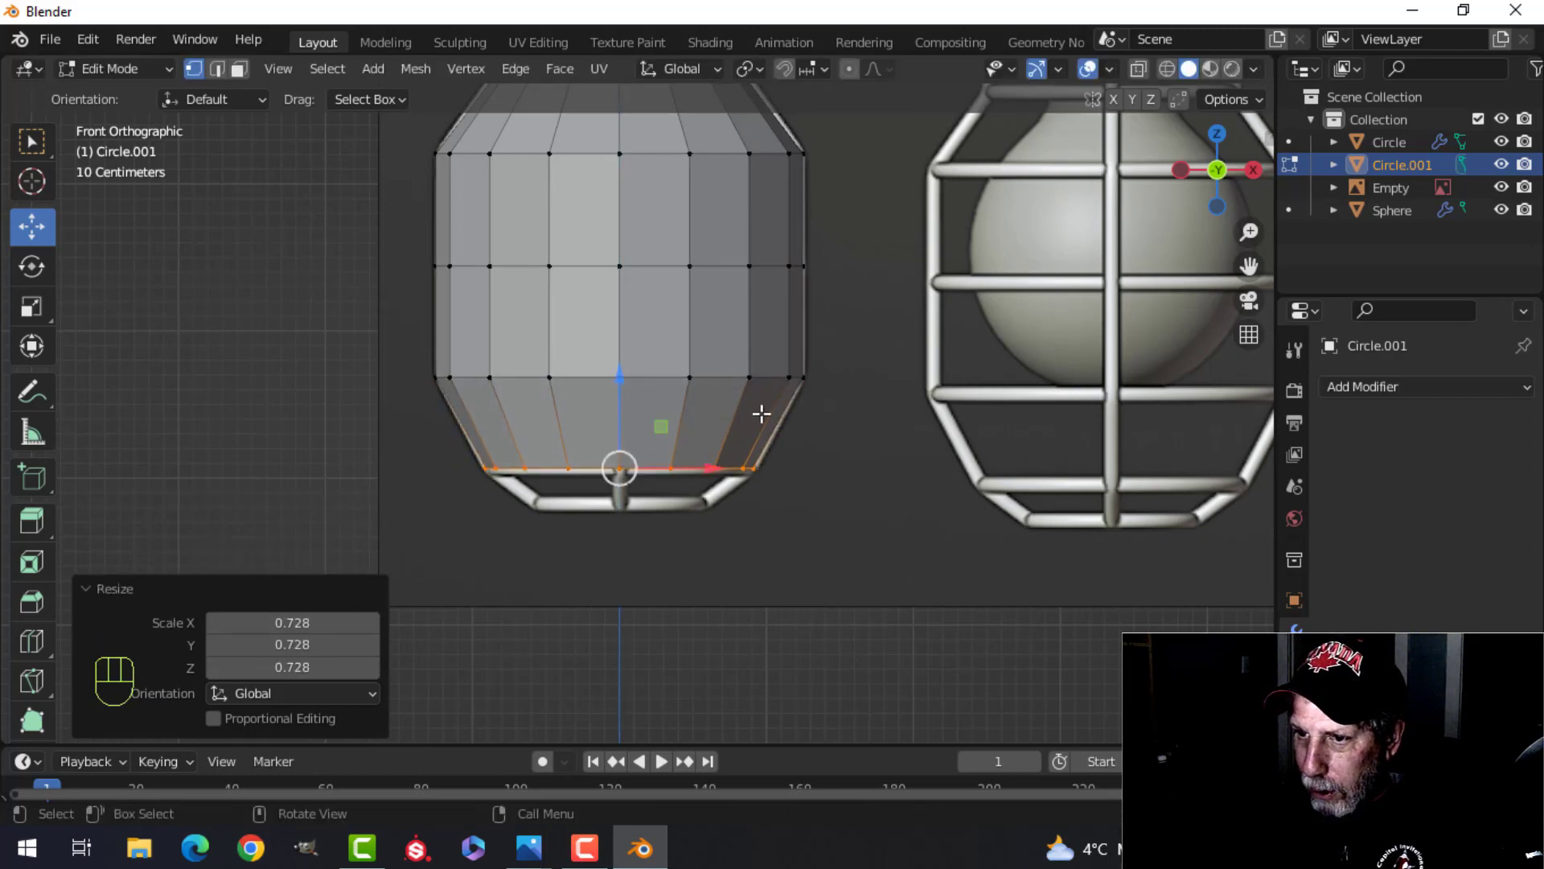
Extrude the cage's bottom ring down about 0.27 m and scale it to about 0.65 to meet the reference's lowest bar
{"action": "middle_click_drag", "start_coordinate": [749, 404], "coordinate": [741, 263], "text": "shift"}
{"action": "scroll", "coordinate": [733, 294], "scroll_direction": "up", "scroll_amount": 1}
{"action": "key", "text": "e"}
{"action": "right_click", "coordinate": [603, 240]}
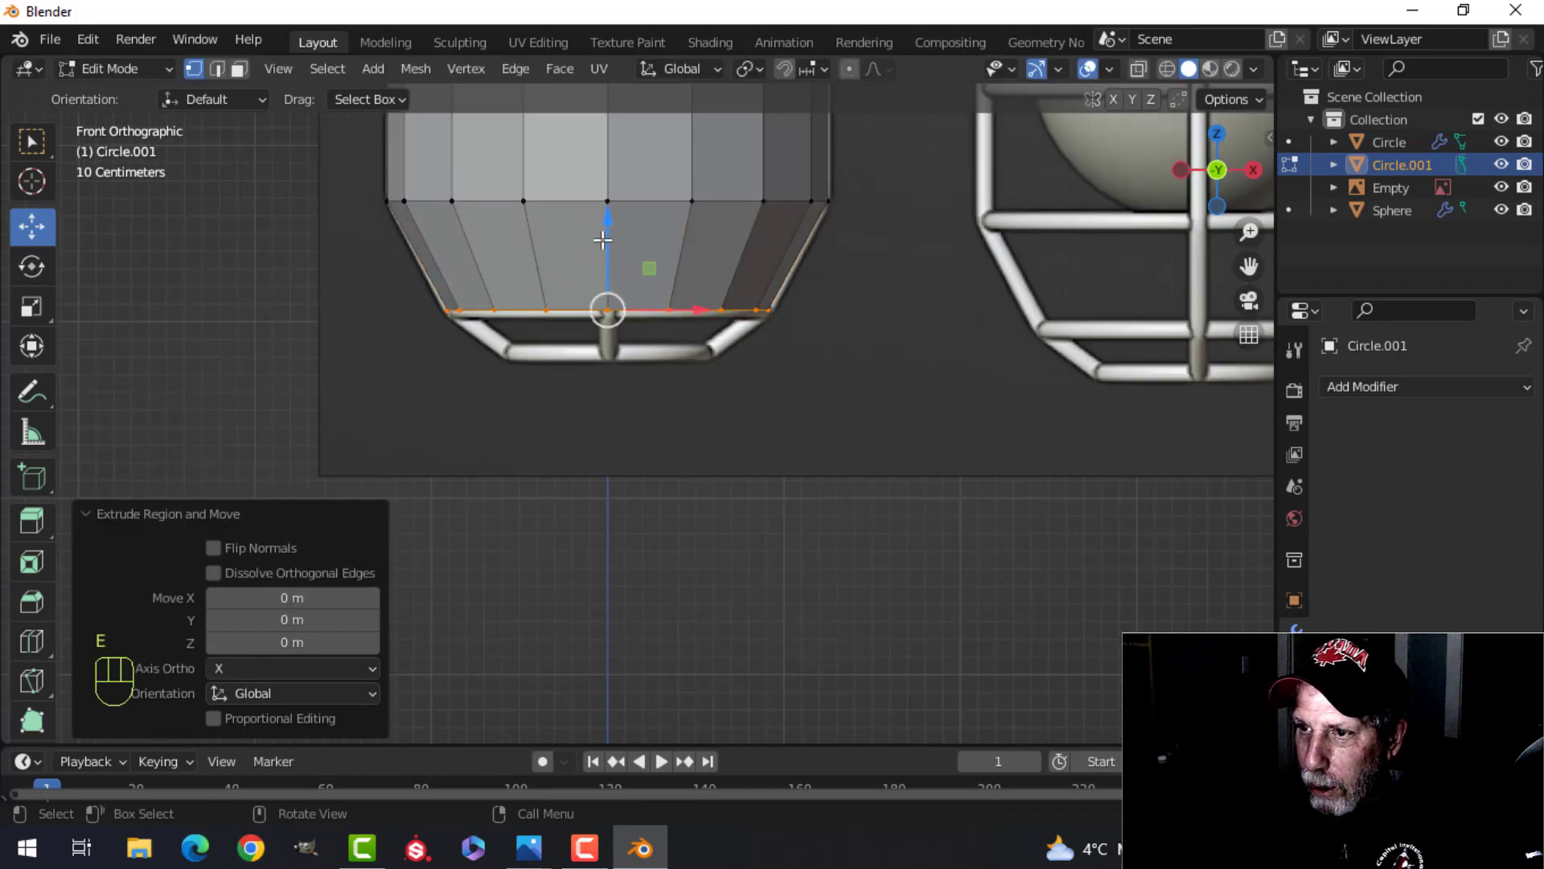
{"action": "left_click_drag", "start_coordinate": [609, 217], "coordinate": [625, 265]}
{"action": "key", "text": "s"}
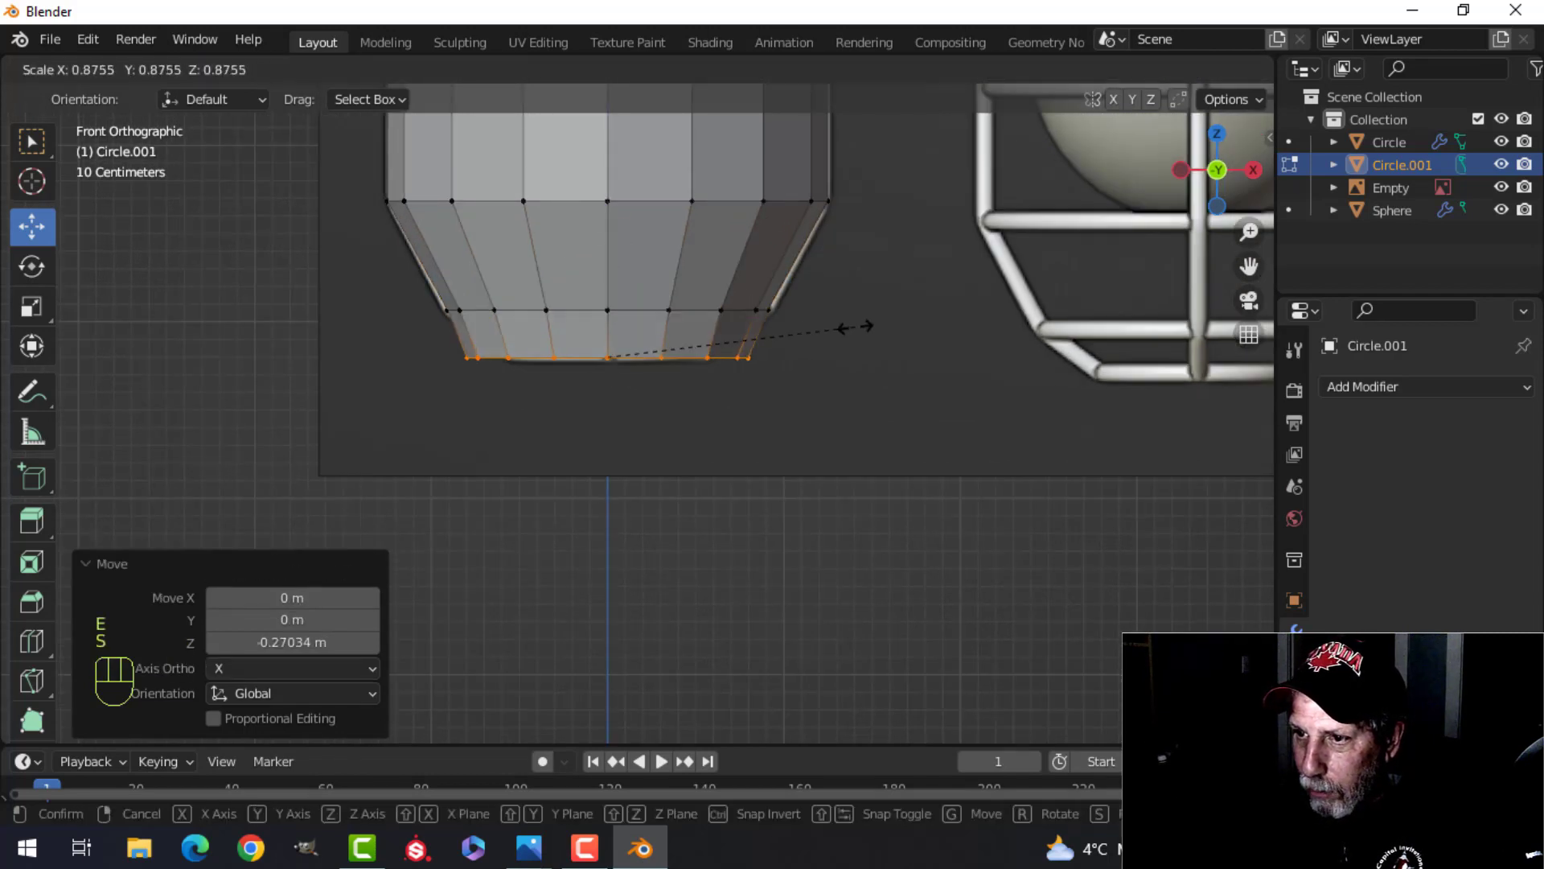
{"action": "left_click", "coordinate": [792, 333]}
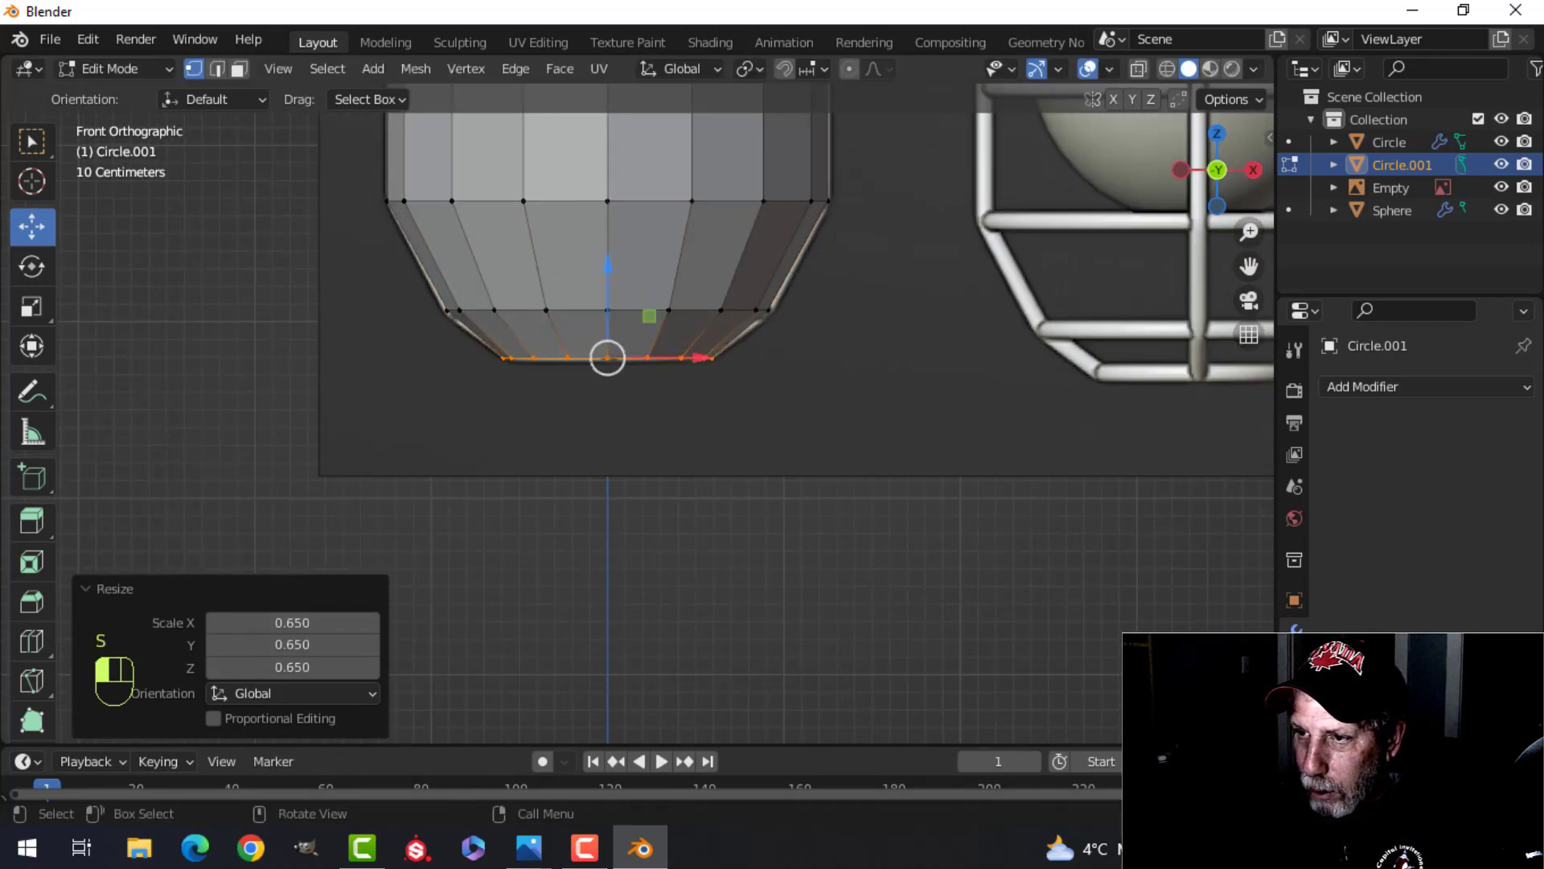
Scale the cage's second-lowest ring up to about 1.025 to match the reference bar's width
{"action": "key", "text": "alt+a"}
{"action": "left_click", "coordinate": [706, 311], "text": "alt+shift"}
{"action": "key", "text": "s"}
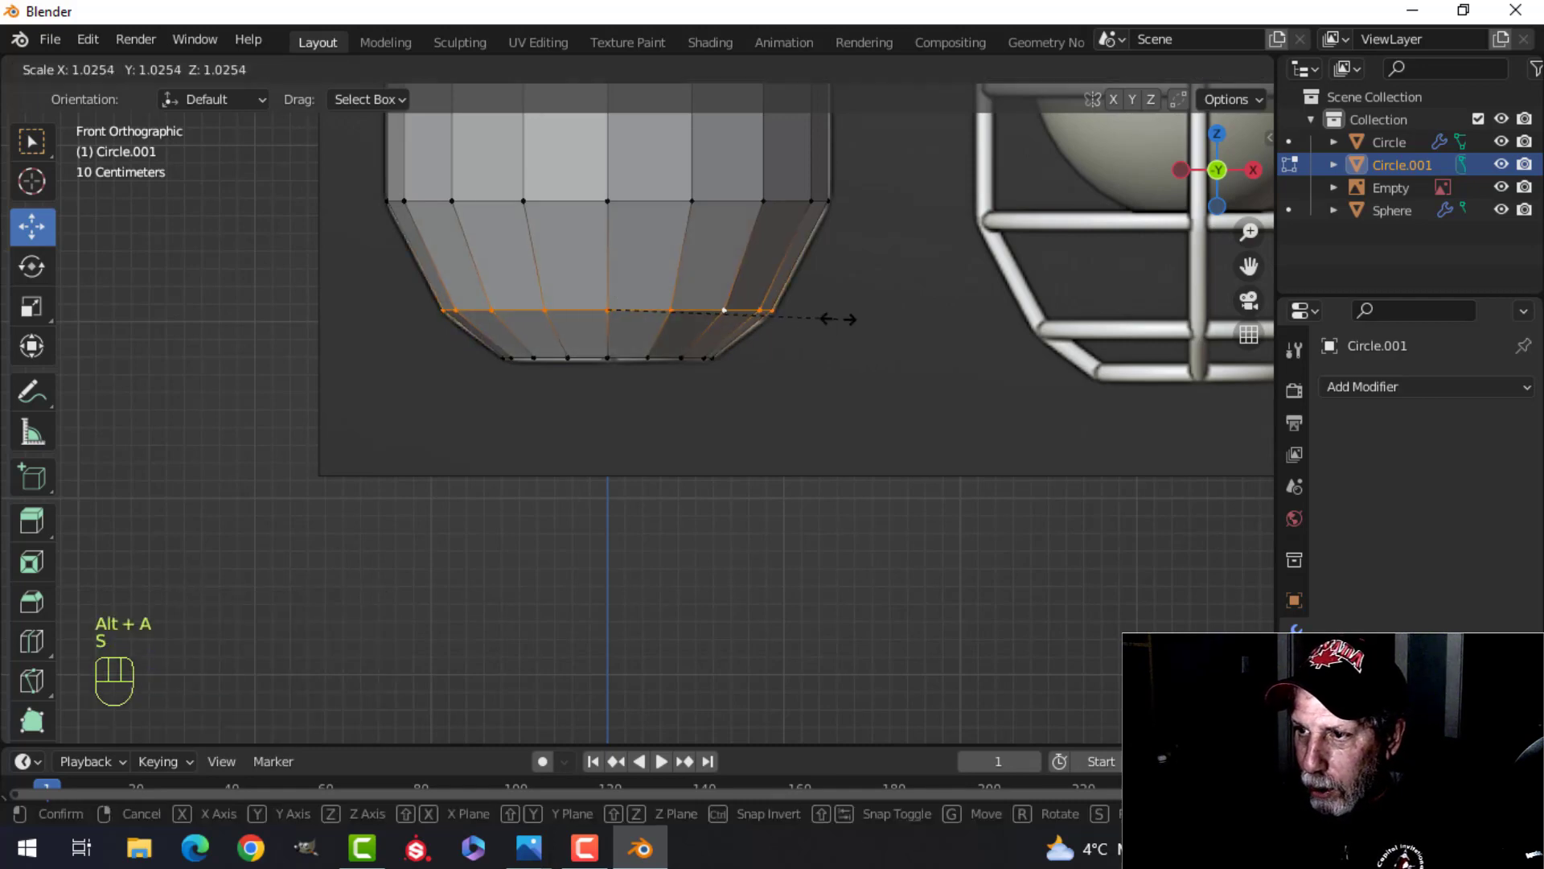
{"action": "left_click", "coordinate": [839, 320]}
{"action": "key", "text": "alt+a"}
{"action": "scroll", "coordinate": [840, 318], "scroll_direction": "down", "scroll_amount": 2}
{"action": "middle_click_drag", "start_coordinate": [746, 295], "coordinate": [732, 409], "text": "shift"}
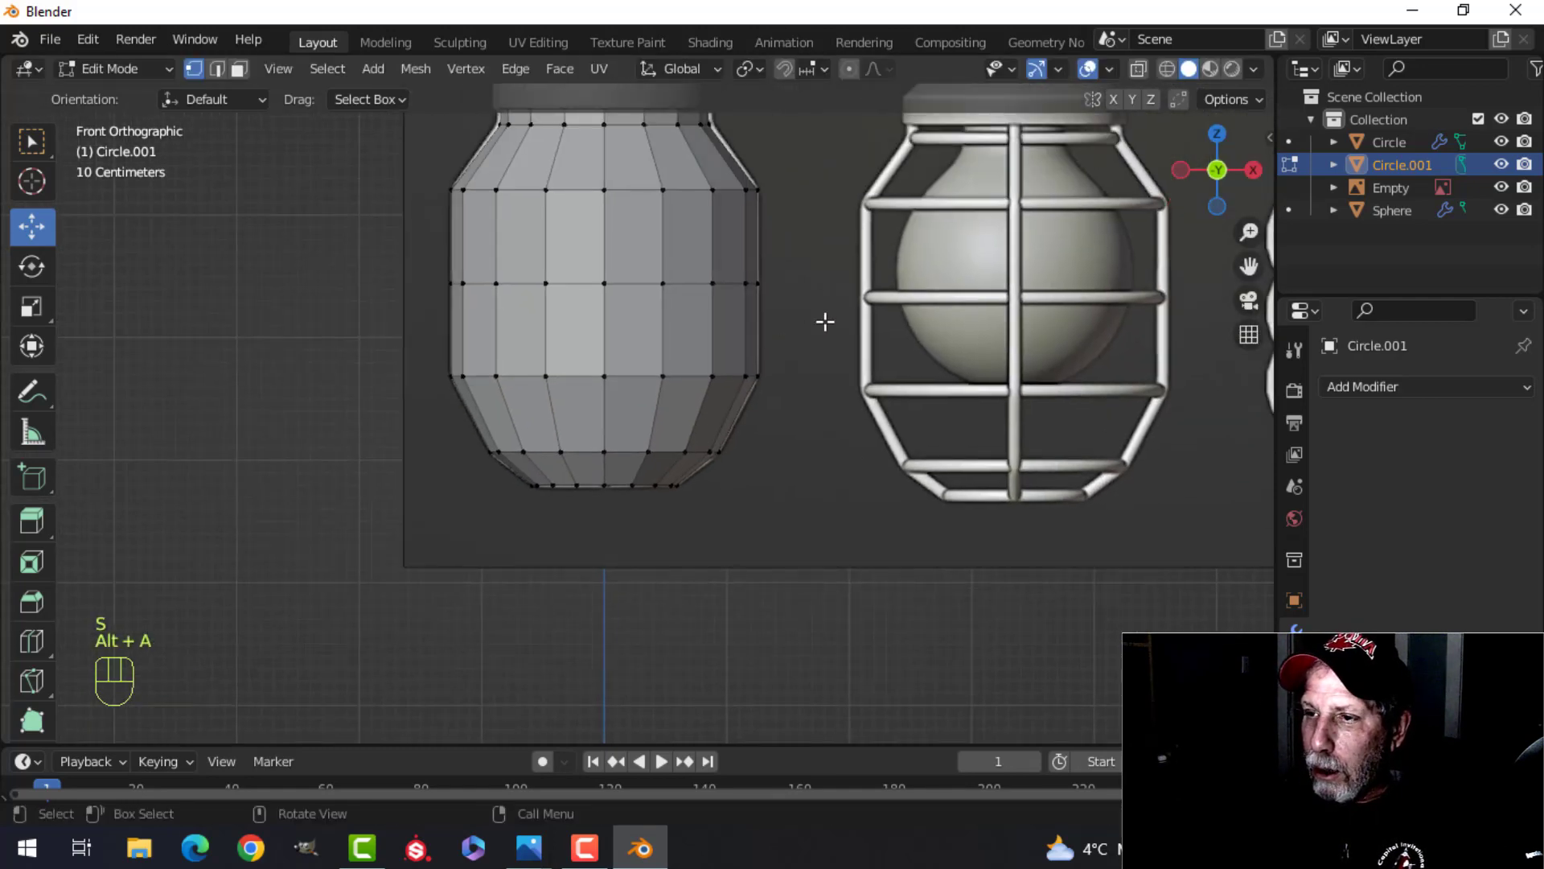
{"action": "mouse_move", "coordinate": [826, 322]}
{"action": "middle_mouse_down"}
{"action": "mouse_move", "coordinate": [764, 309]}
{"action": "mouse_move", "coordinate": [644, 346]}
{"action": "mouse_move", "coordinate": [836, 328]}
{"action": "middle_mouse_up"}
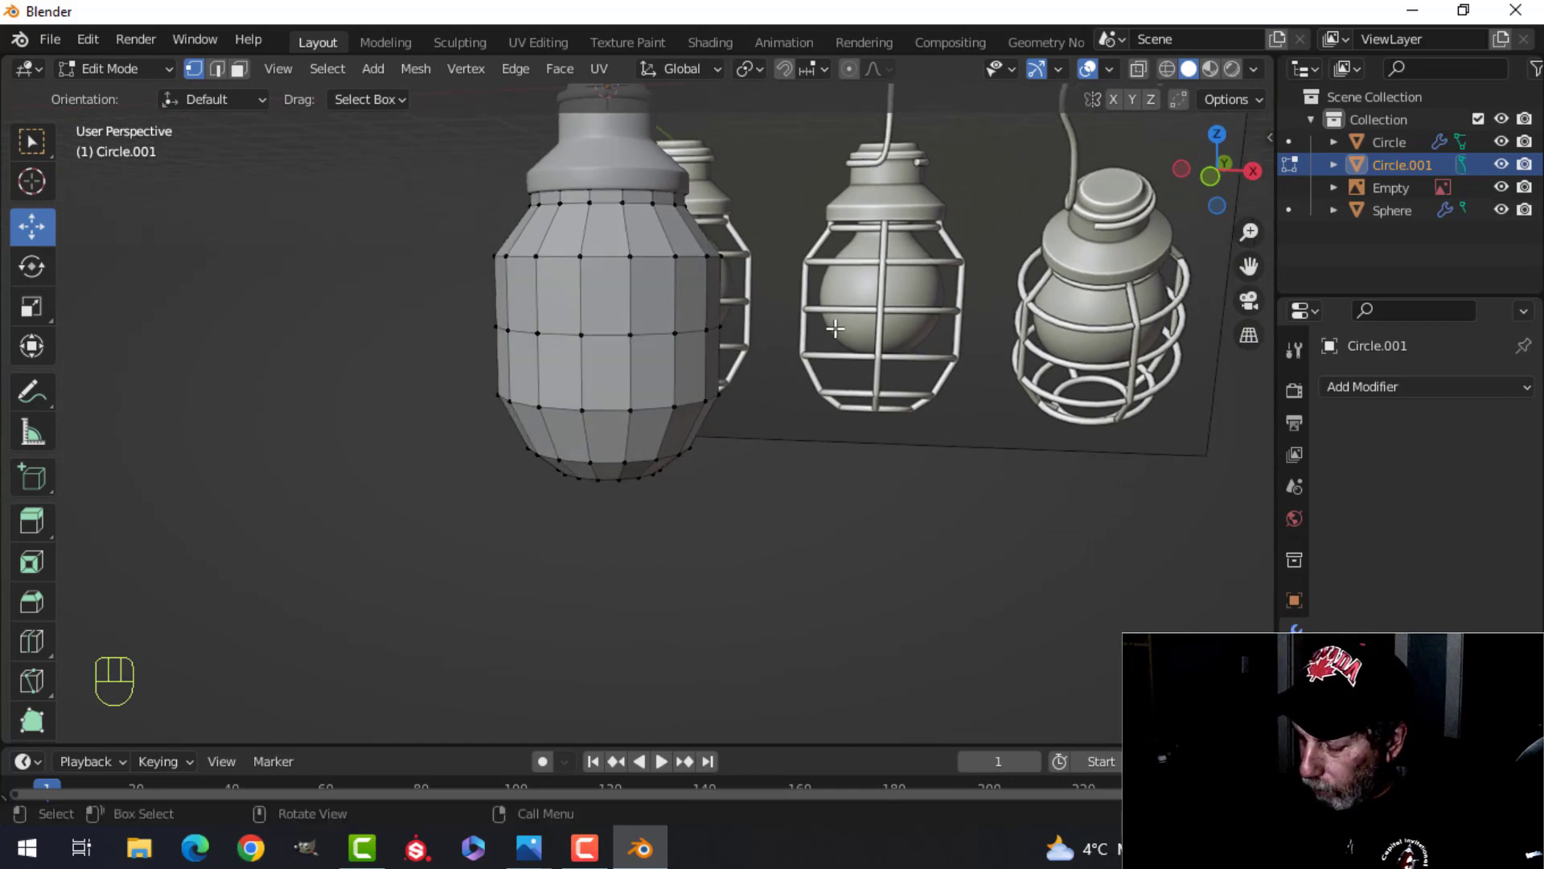
Show the cage in wireframe from the front and select the two highest horizontal edge loops that match reference bars
{"action": "key", "text": "KP_1"}
{"action": "scroll", "coordinate": [834, 328], "scroll_direction": "up", "scroll_amount": 2}
{"action": "key", "text": "2"}
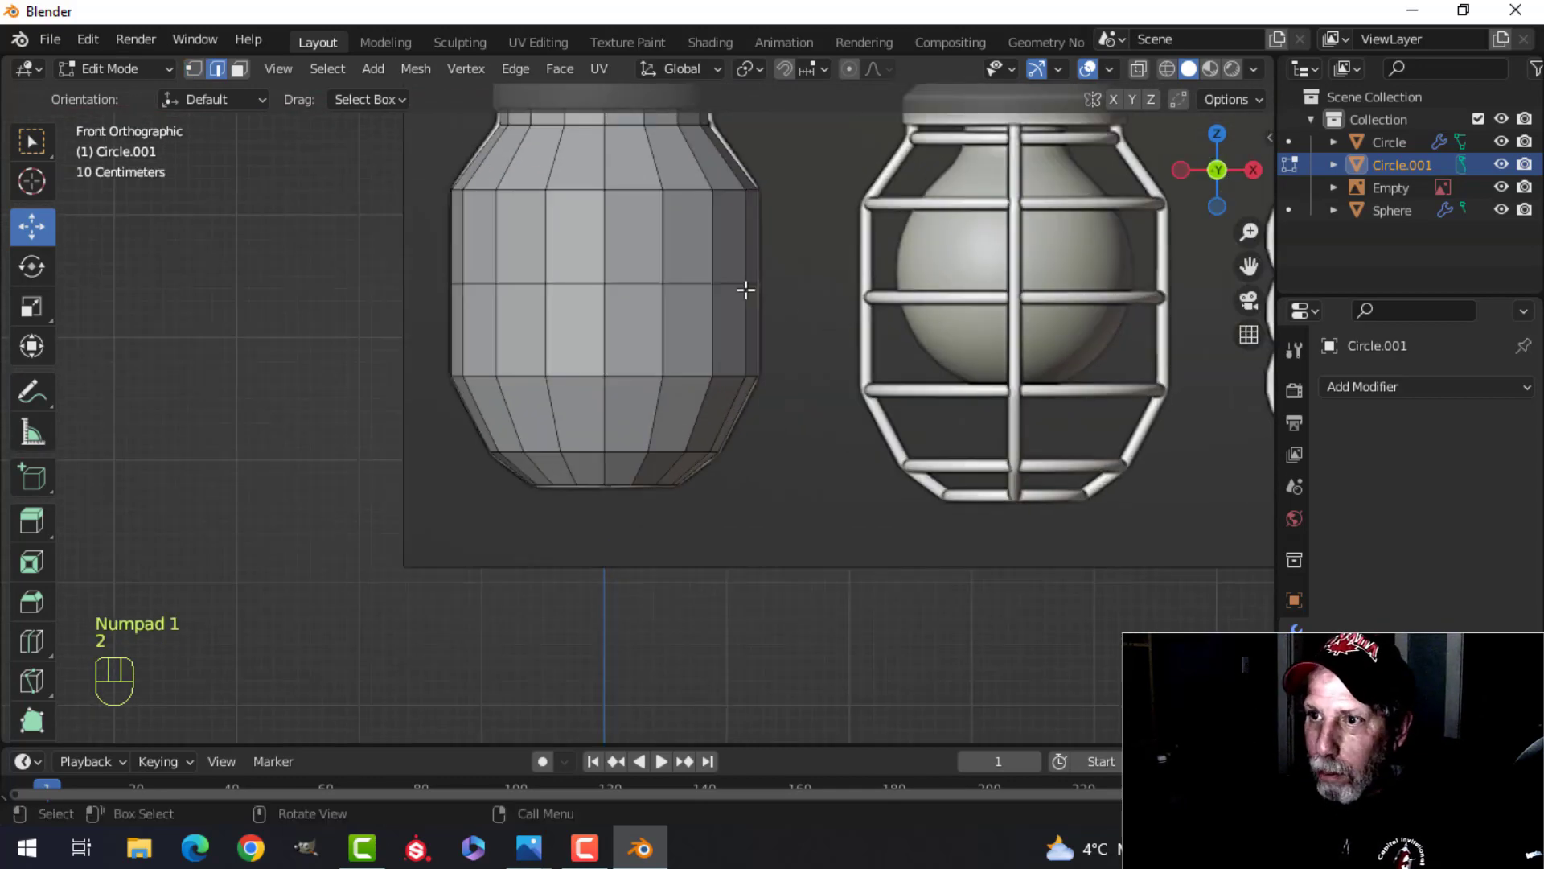
{"action": "scroll", "coordinate": [726, 323], "scroll_direction": "up", "scroll_amount": 1}
{"action": "key", "text": "z"}
{"action": "left_click", "coordinate": [572, 321]}
{"action": "scroll", "coordinate": [635, 266], "scroll_direction": "up", "scroll_amount": 2}
{"action": "middle_click_drag", "start_coordinate": [681, 129], "coordinate": [682, 293], "text": "shift"}
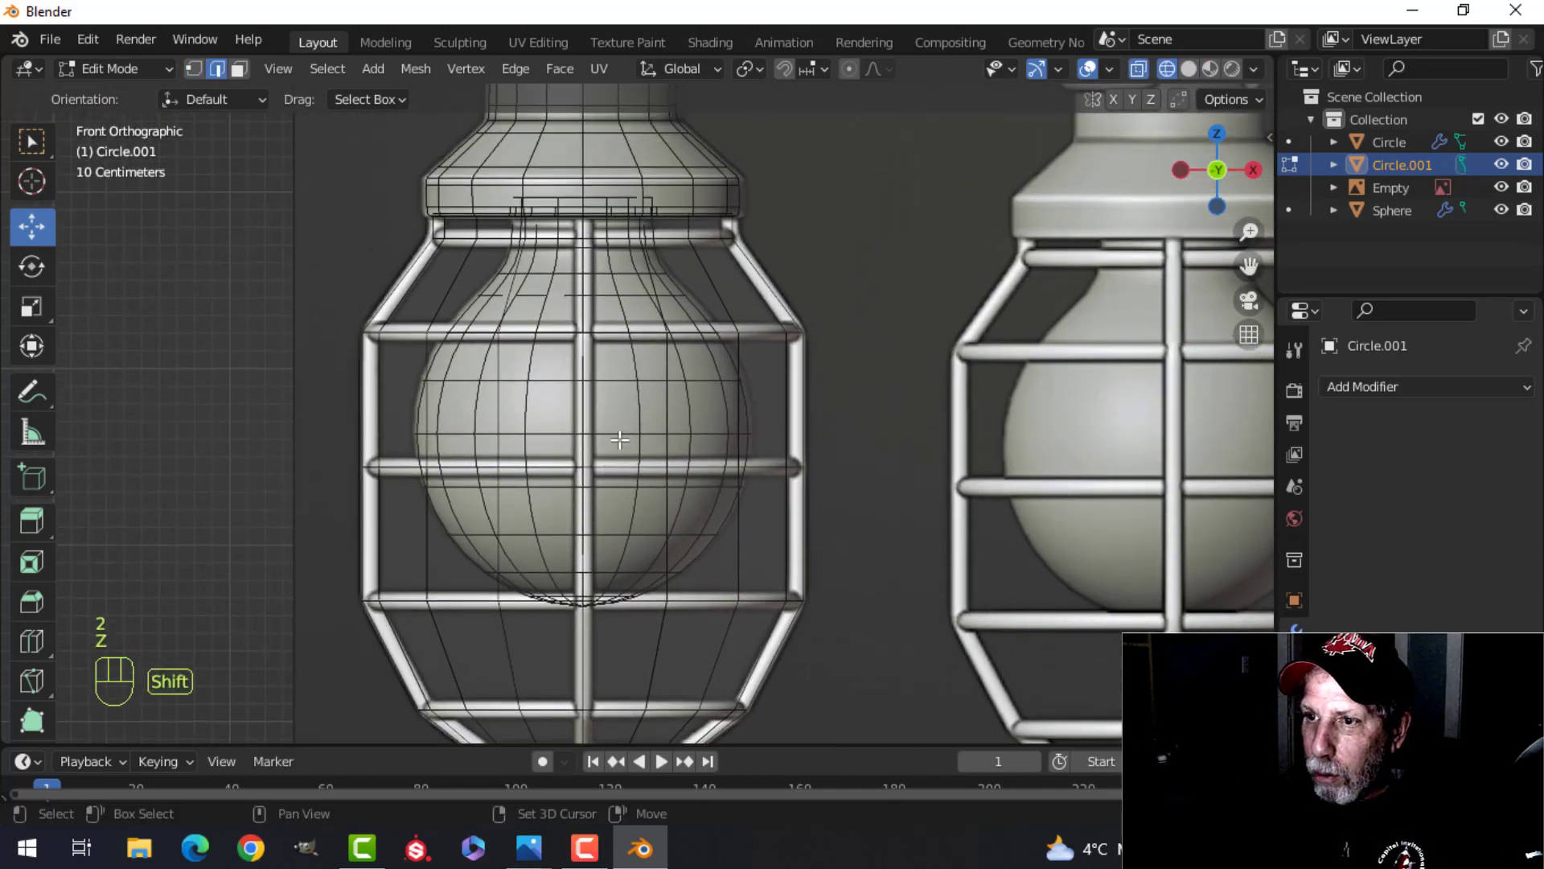
{"action": "scroll", "coordinate": [683, 264], "scroll_direction": "up", "scroll_amount": 2}
{"action": "left_click", "coordinate": [751, 160], "text": "alt+shift"}
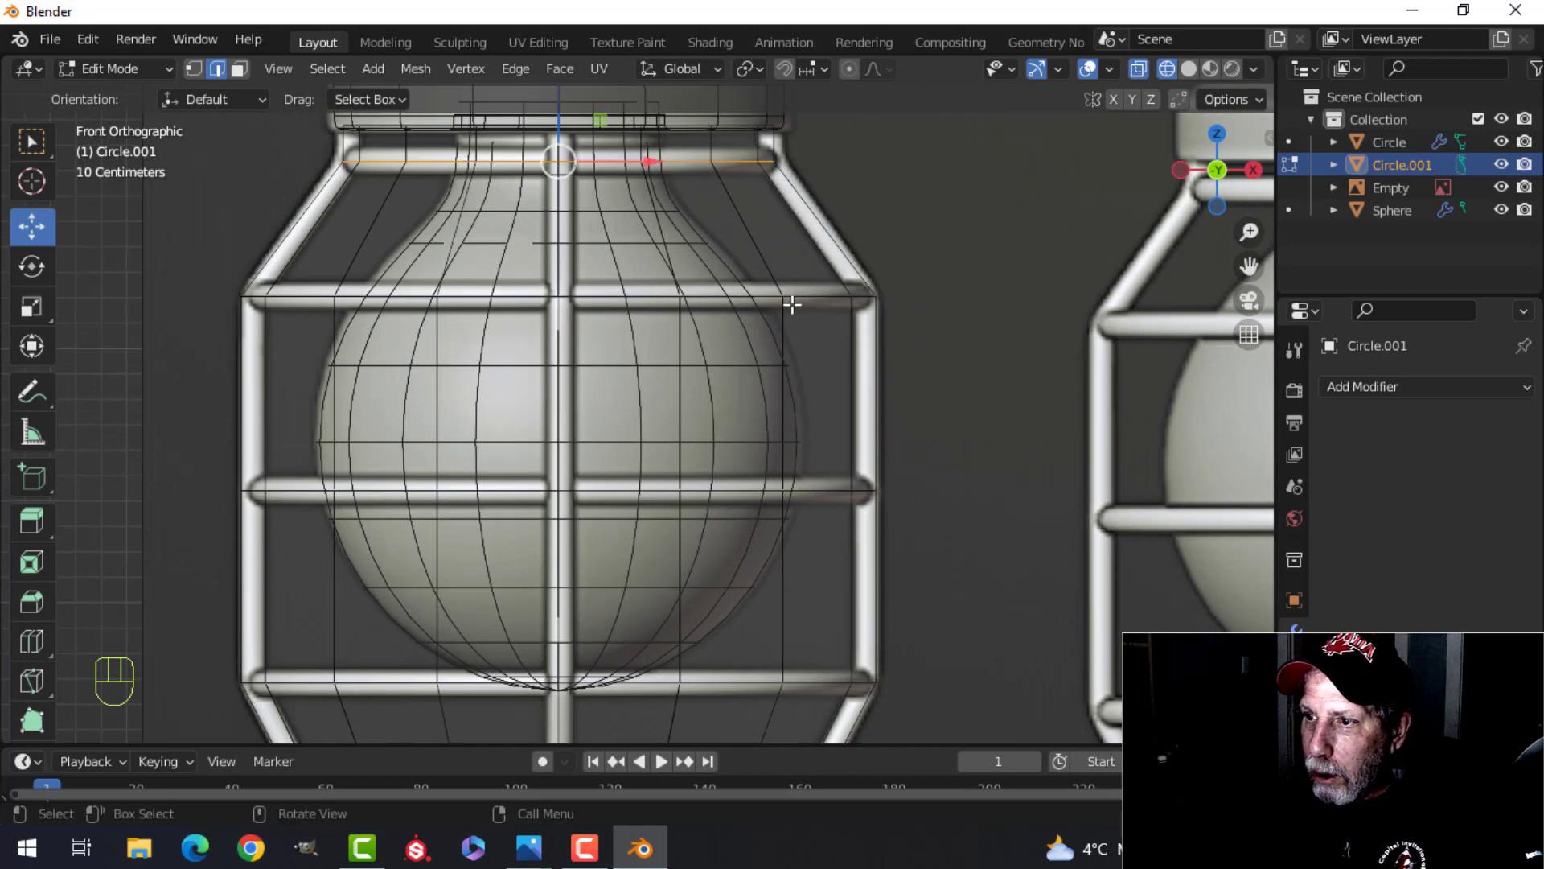
{"action": "left_click", "coordinate": [798, 299], "text": "alt+shift"}
Add the cage's four lower horizontal edge loops to the selection and return to solid shading
{"action": "scroll", "coordinate": [817, 341], "scroll_direction": "down", "scroll_amount": 2, "text": "shift"}
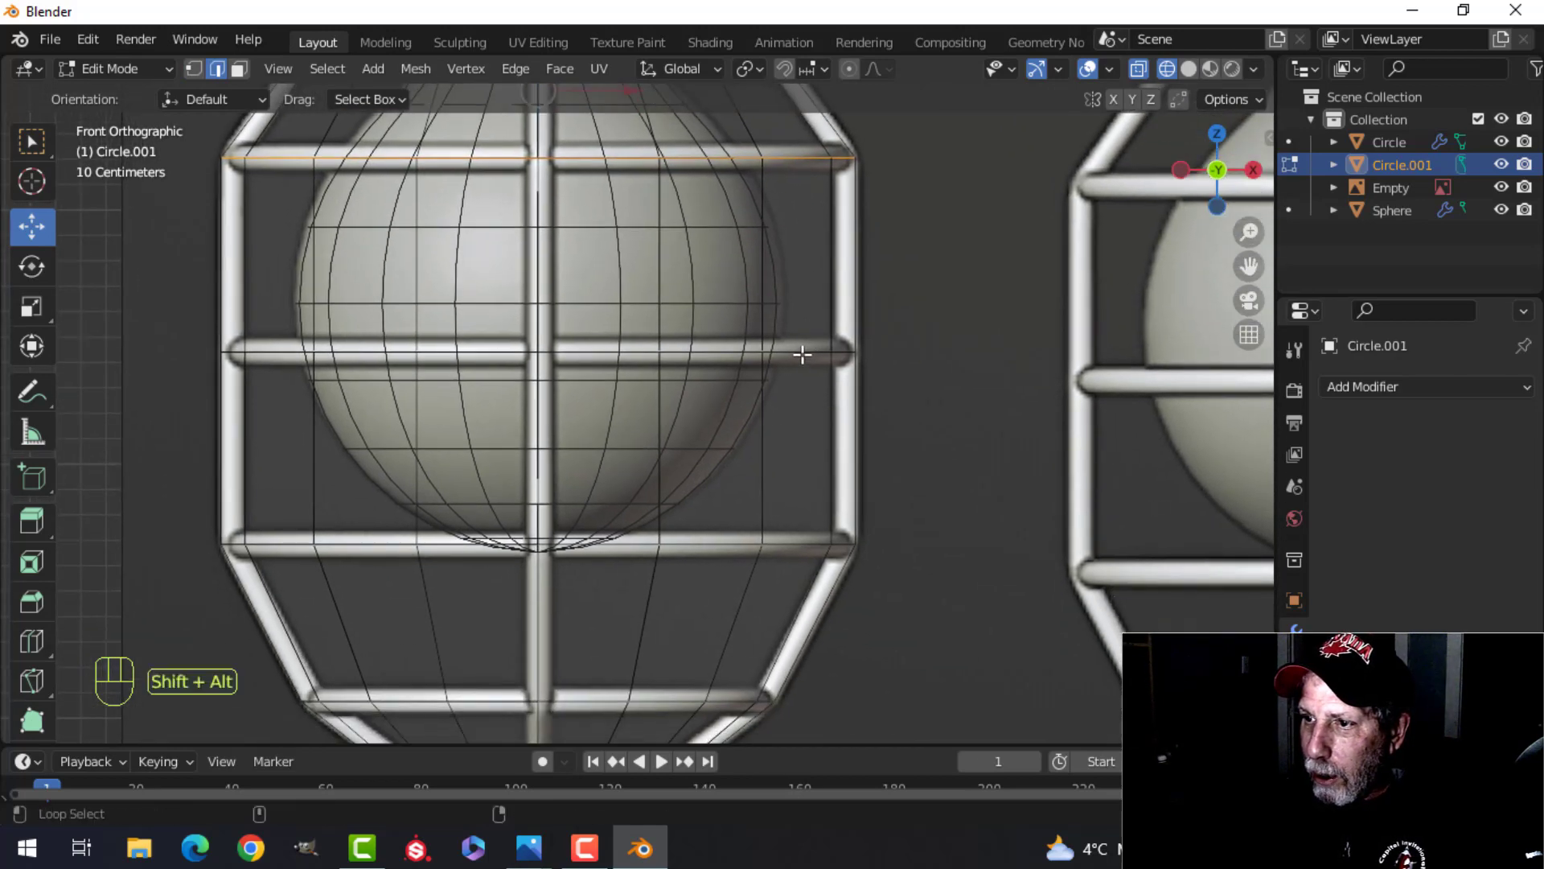
{"action": "left_click", "coordinate": [817, 352], "text": "alt+shift"}
{"action": "scroll", "coordinate": [855, 451], "scroll_direction": "down", "scroll_amount": 2, "text": "shift"}
{"action": "left_click", "coordinate": [795, 372], "text": "alt+shift"}
{"action": "scroll", "coordinate": [832, 339], "scroll_direction": "down", "scroll_amount": 2, "text": "shift"}
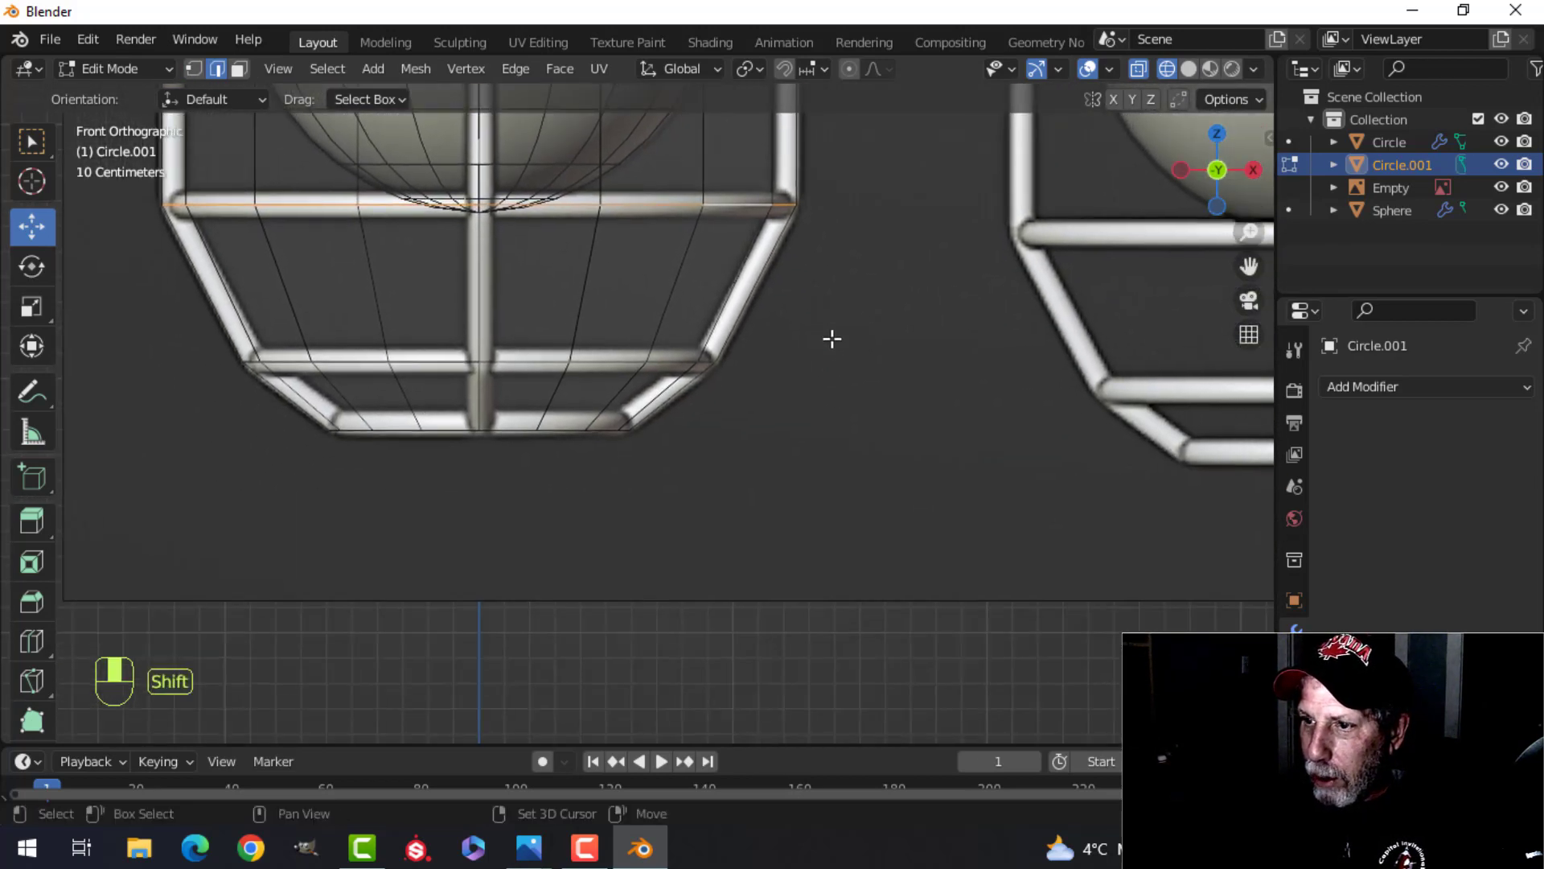
{"action": "left_click", "coordinate": [661, 366], "text": "alt+shift"}
{"action": "left_click", "coordinate": [575, 434], "text": "alt+shift"}
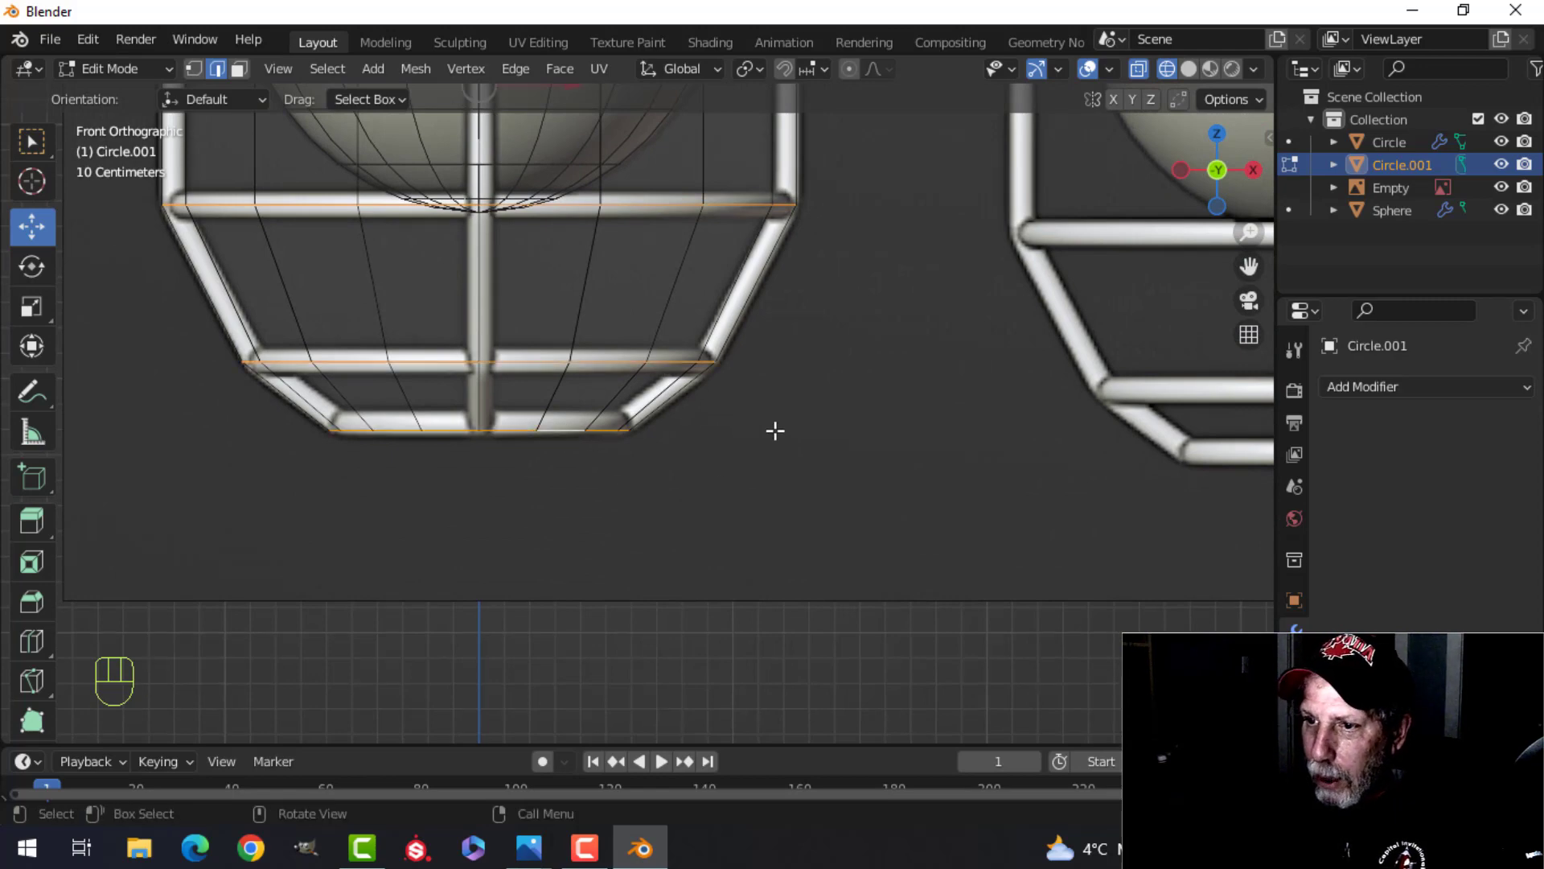
{"action": "scroll", "coordinate": [789, 394], "scroll_direction": "down", "scroll_amount": 3}
{"action": "key", "text": "z"}
{"action": "left_click", "coordinate": [930, 392]}
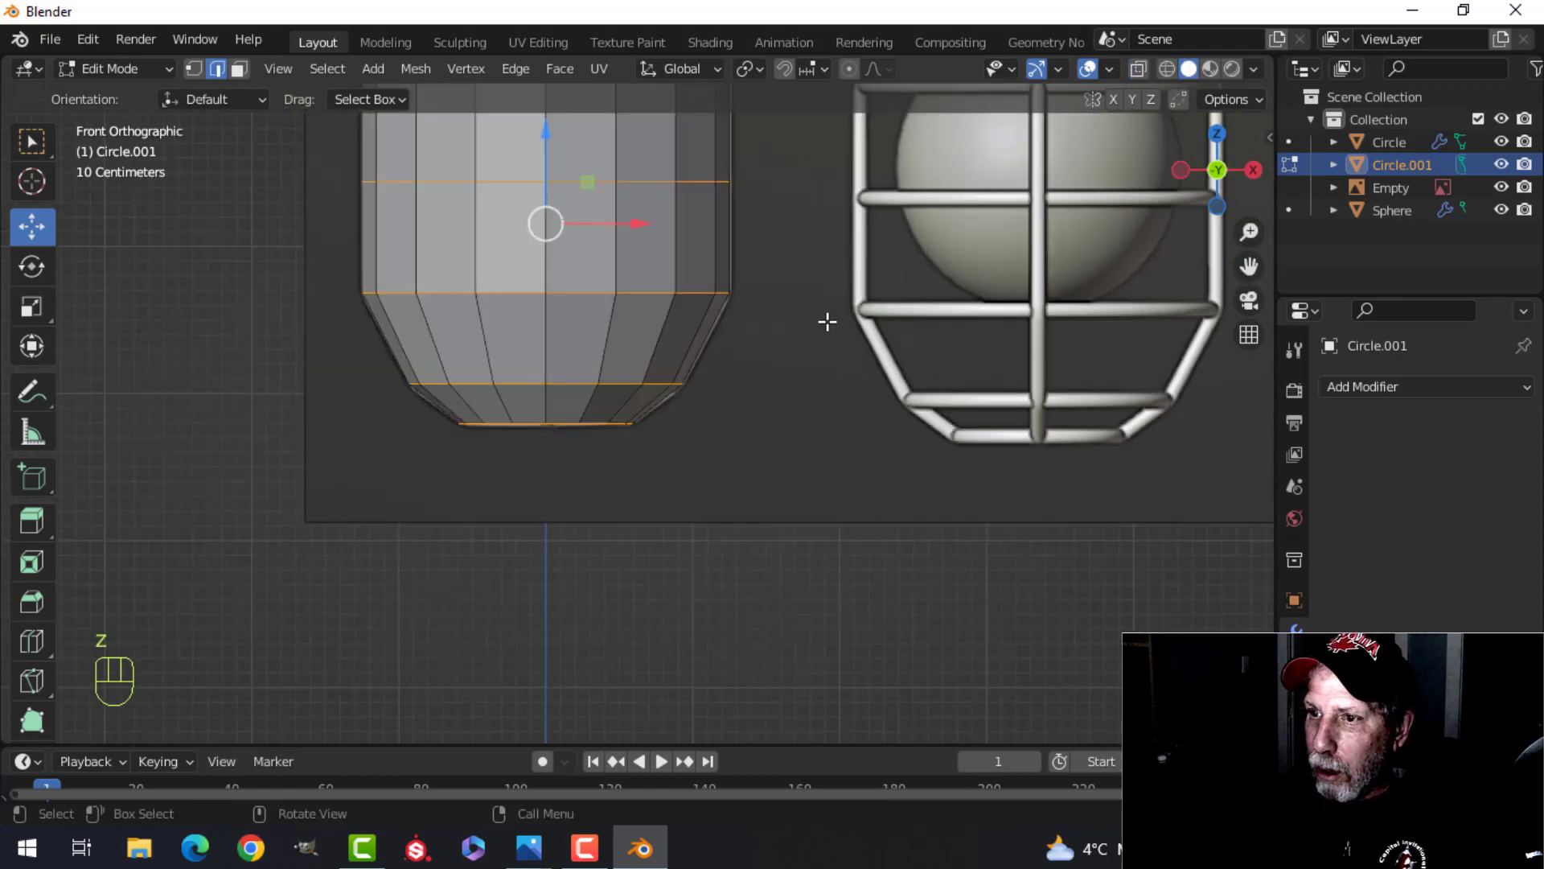
Duplicate the selected horizontal edge loops in place and separate them into their own object
{"action": "scroll", "coordinate": [828, 321], "scroll_direction": "down", "scroll_amount": 2}
{"action": "mouse_move", "coordinate": [828, 321]}
{"action": "middle_mouse_down"}
{"action": "mouse_move", "coordinate": [779, 345]}
{"action": "mouse_move", "coordinate": [783, 329]}
{"action": "mouse_move", "coordinate": [782, 417]}
{"action": "middle_mouse_up"}
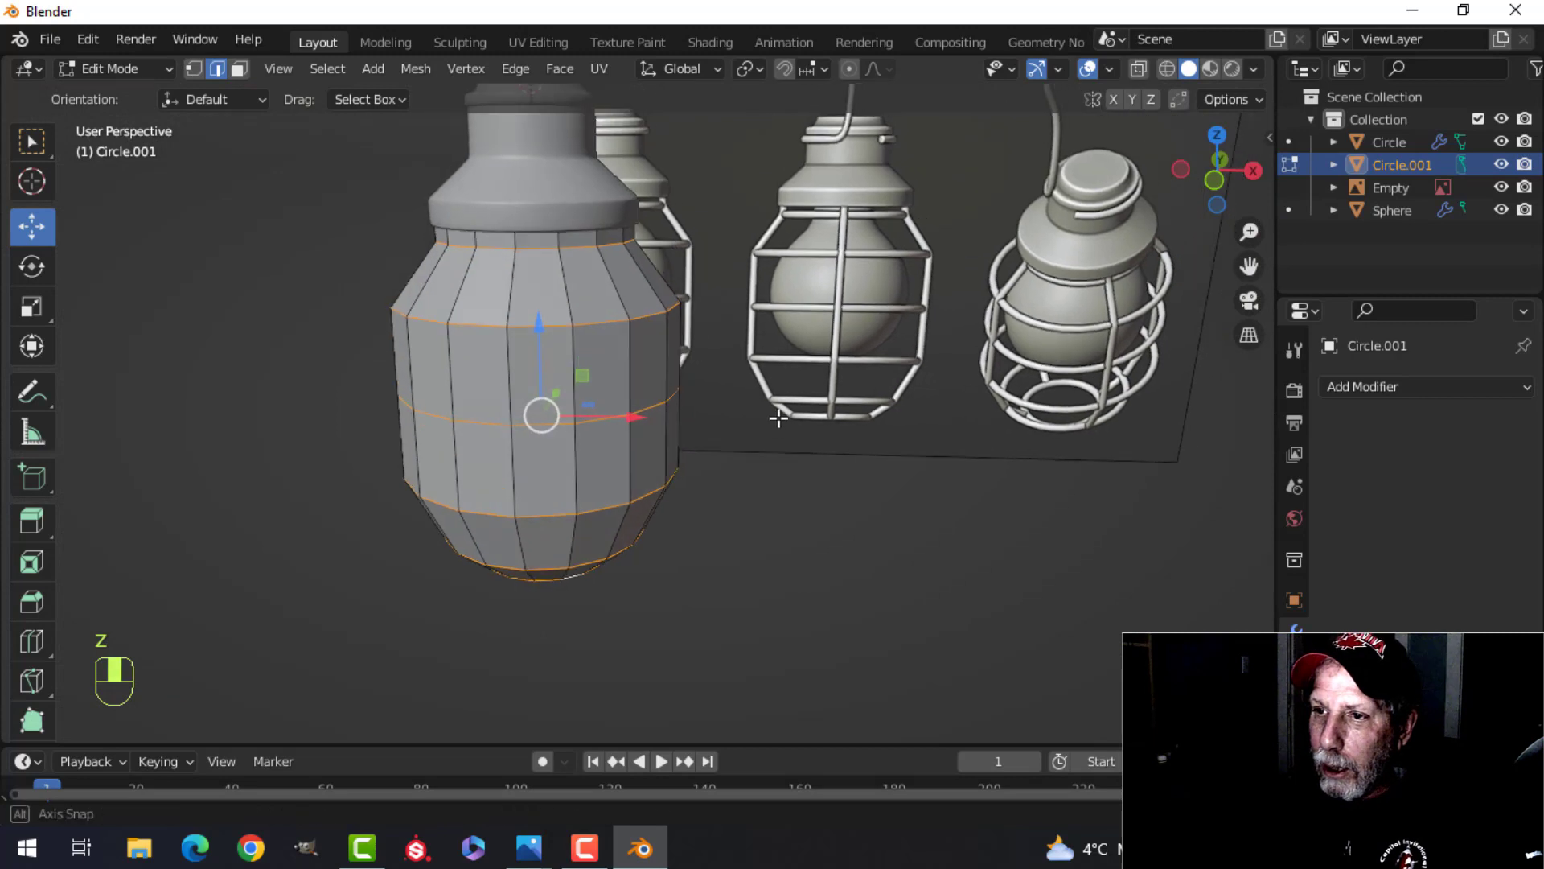
{"action": "key", "text": "shift+d"}
{"action": "right_click", "coordinate": [782, 416]}
{"action": "key", "text": "p"}
{"action": "left_click", "coordinate": [782, 417]}
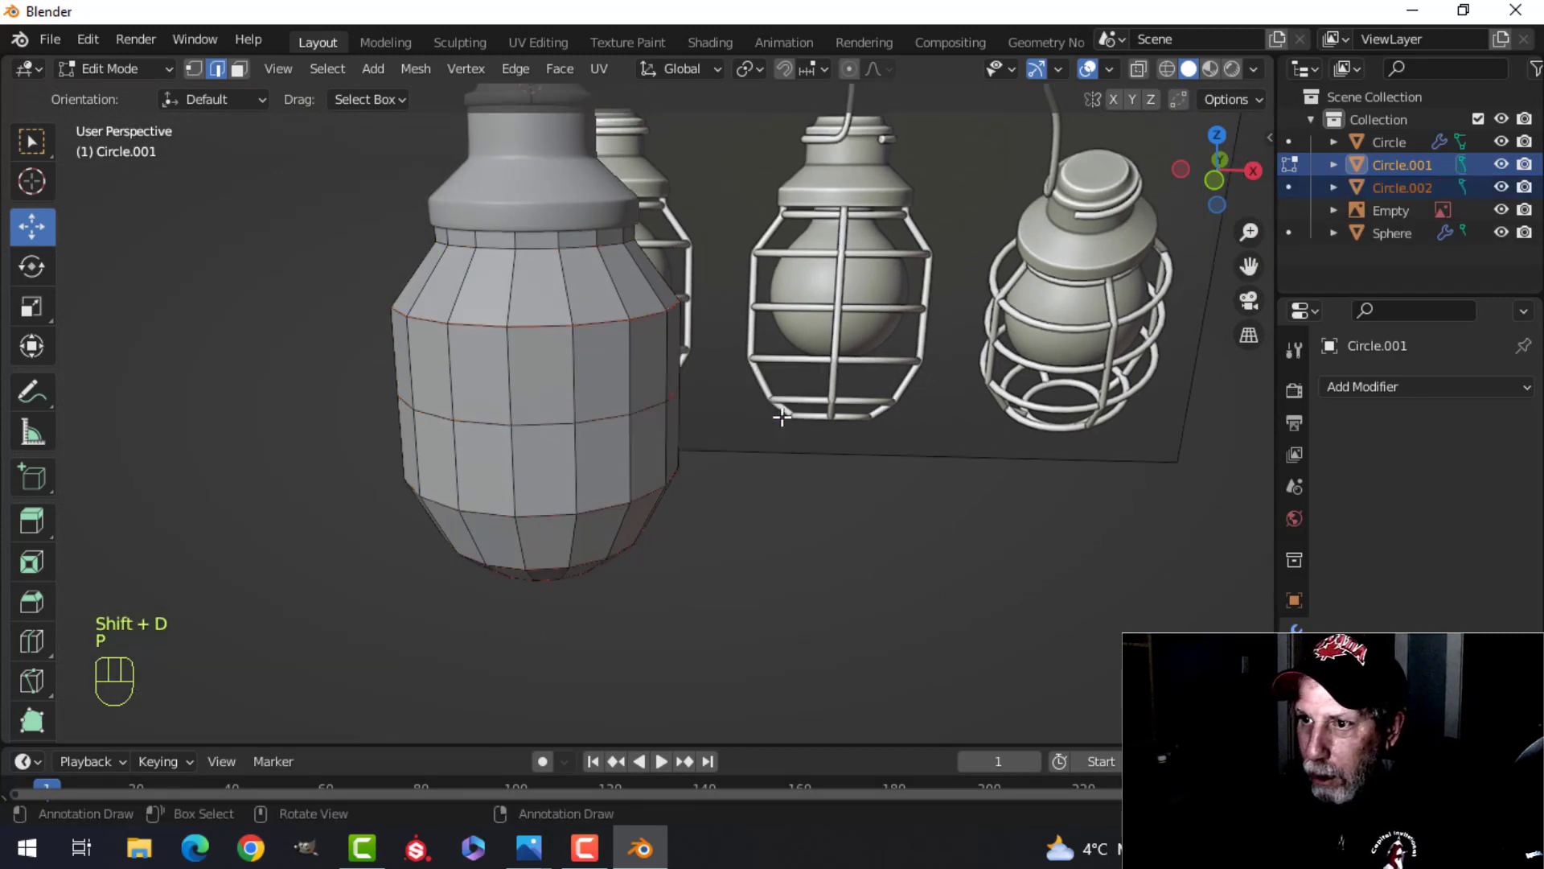
Return to Object Mode and hide the original cage mesh, leaving the separated rings shown
{"action": "key", "text": "Tab"}
{"action": "left_click", "coordinate": [659, 374]}
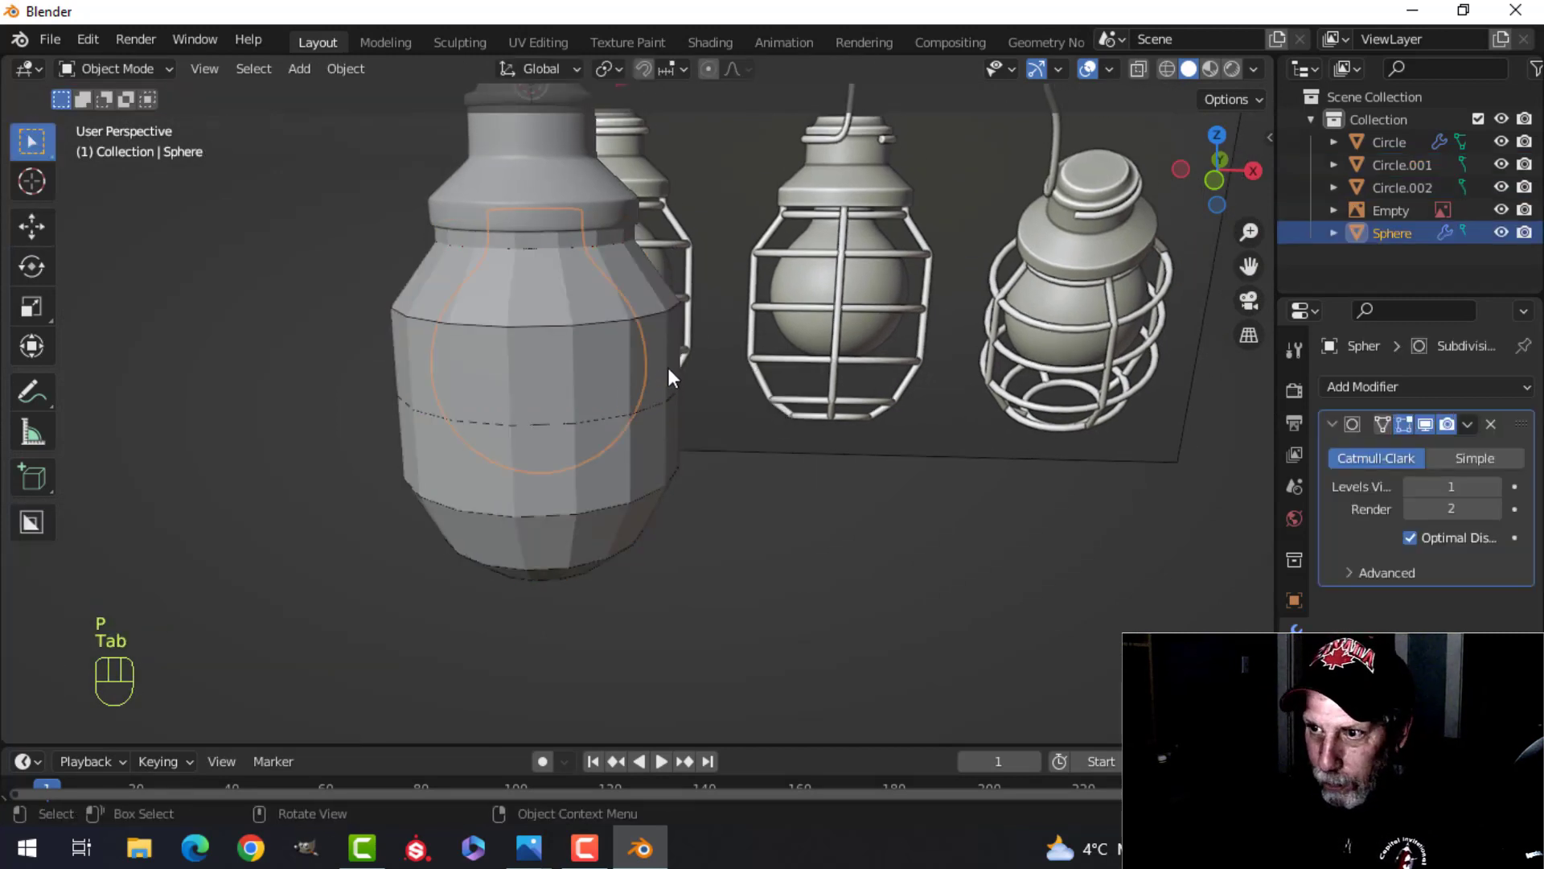
{"action": "left_click", "coordinate": [668, 368]}
{"action": "key", "text": "h"}
Convert the separated horizontal rings object from a mesh to a curve
{"action": "left_click", "coordinate": [586, 316]}
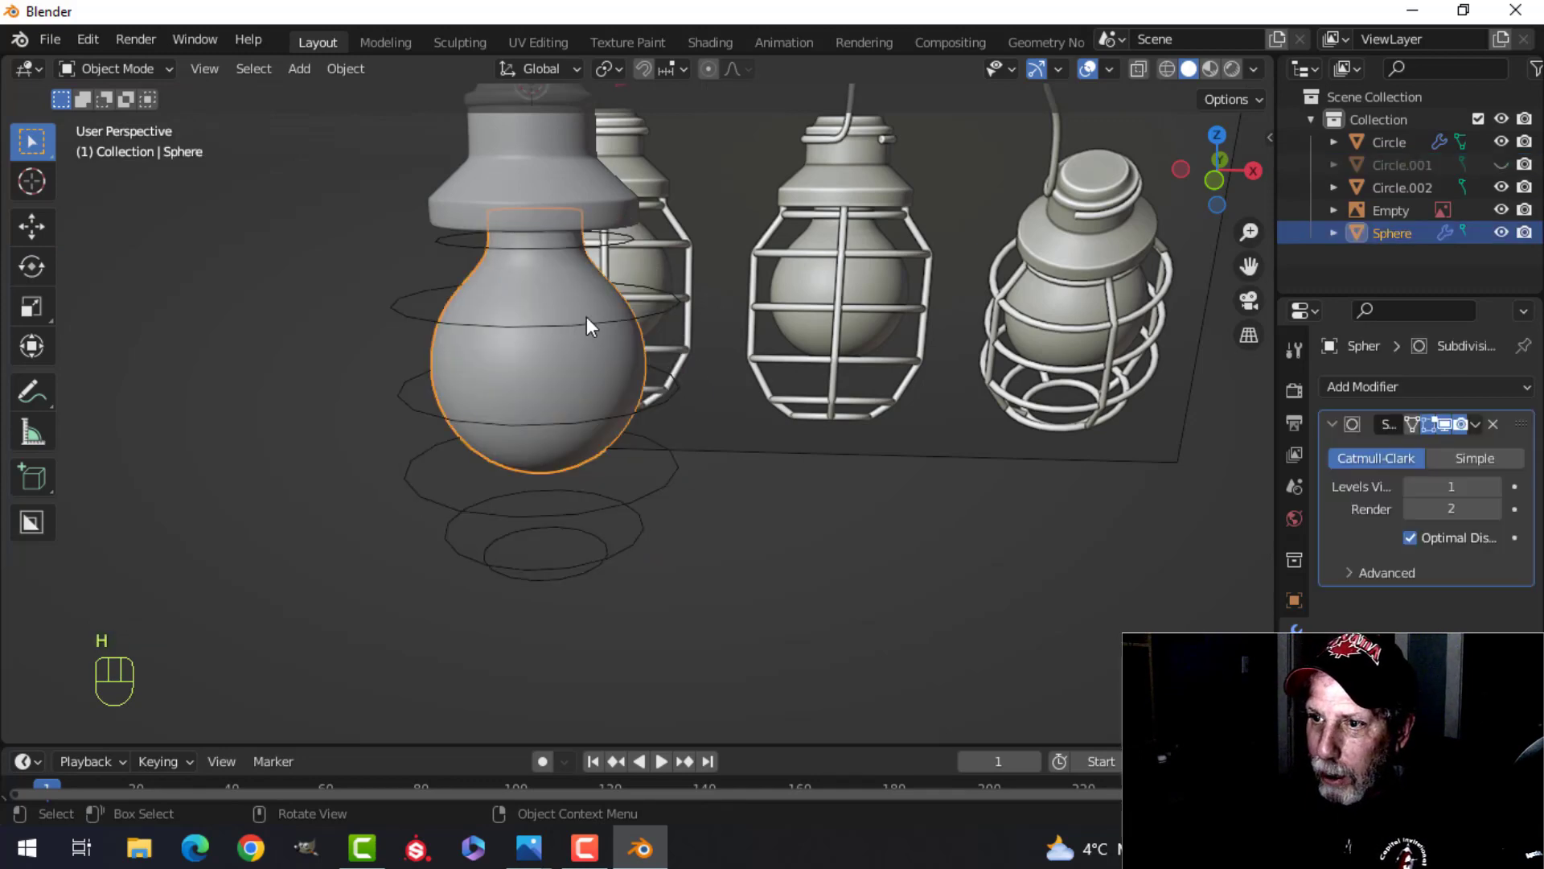
{"action": "left_click", "coordinate": [695, 315]}
{"action": "middle_click_drag", "start_coordinate": [695, 316], "coordinate": [769, 353]}
{"action": "right_click", "coordinate": [622, 408]}
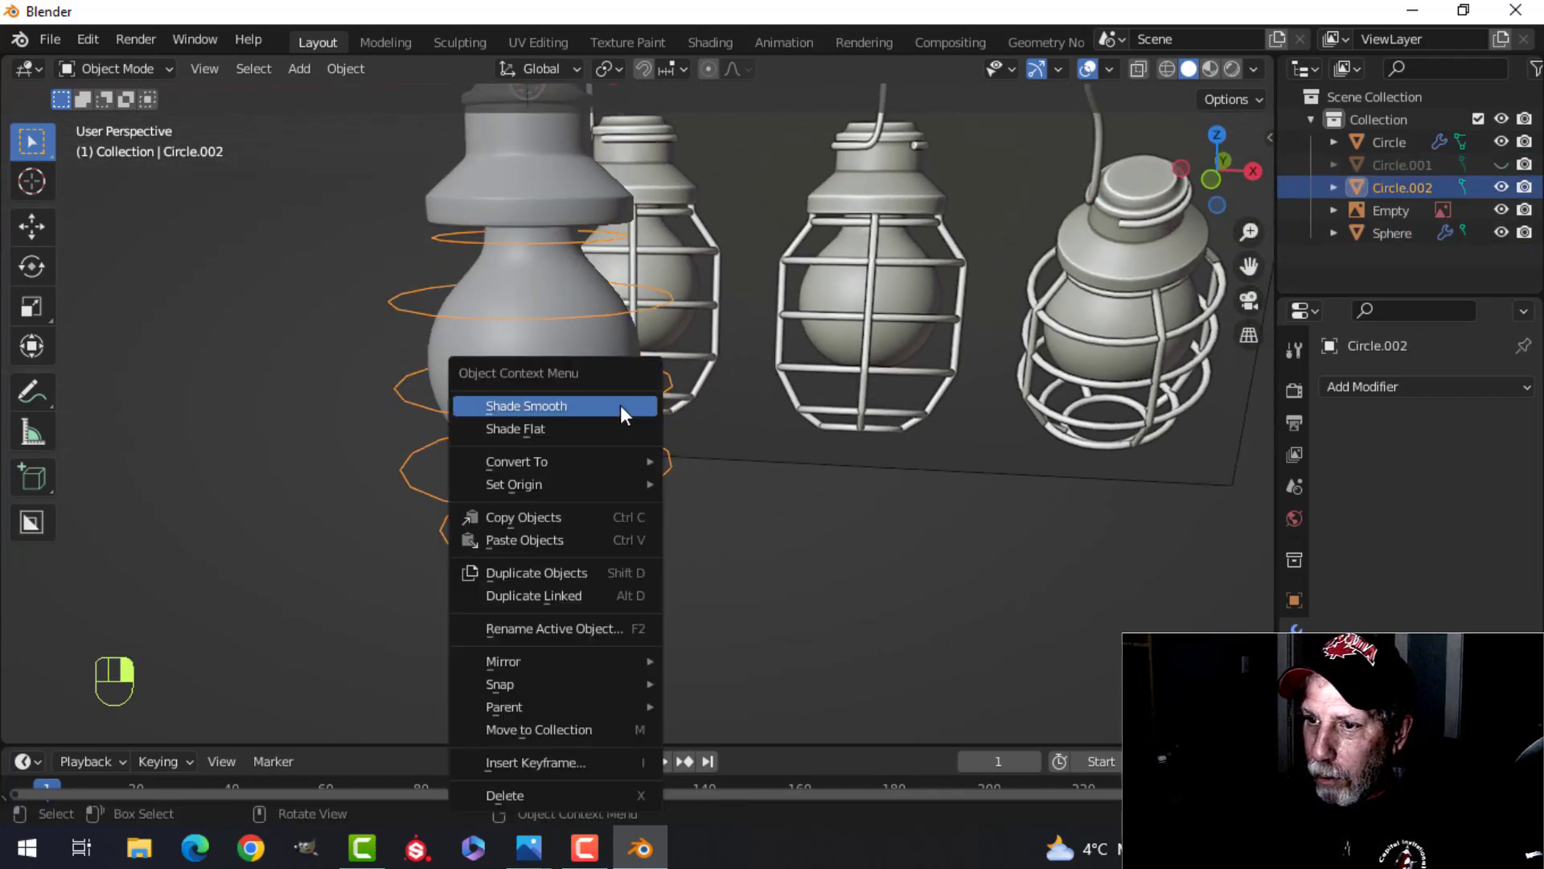
{"action": "mouse_move", "coordinate": [560, 466]}
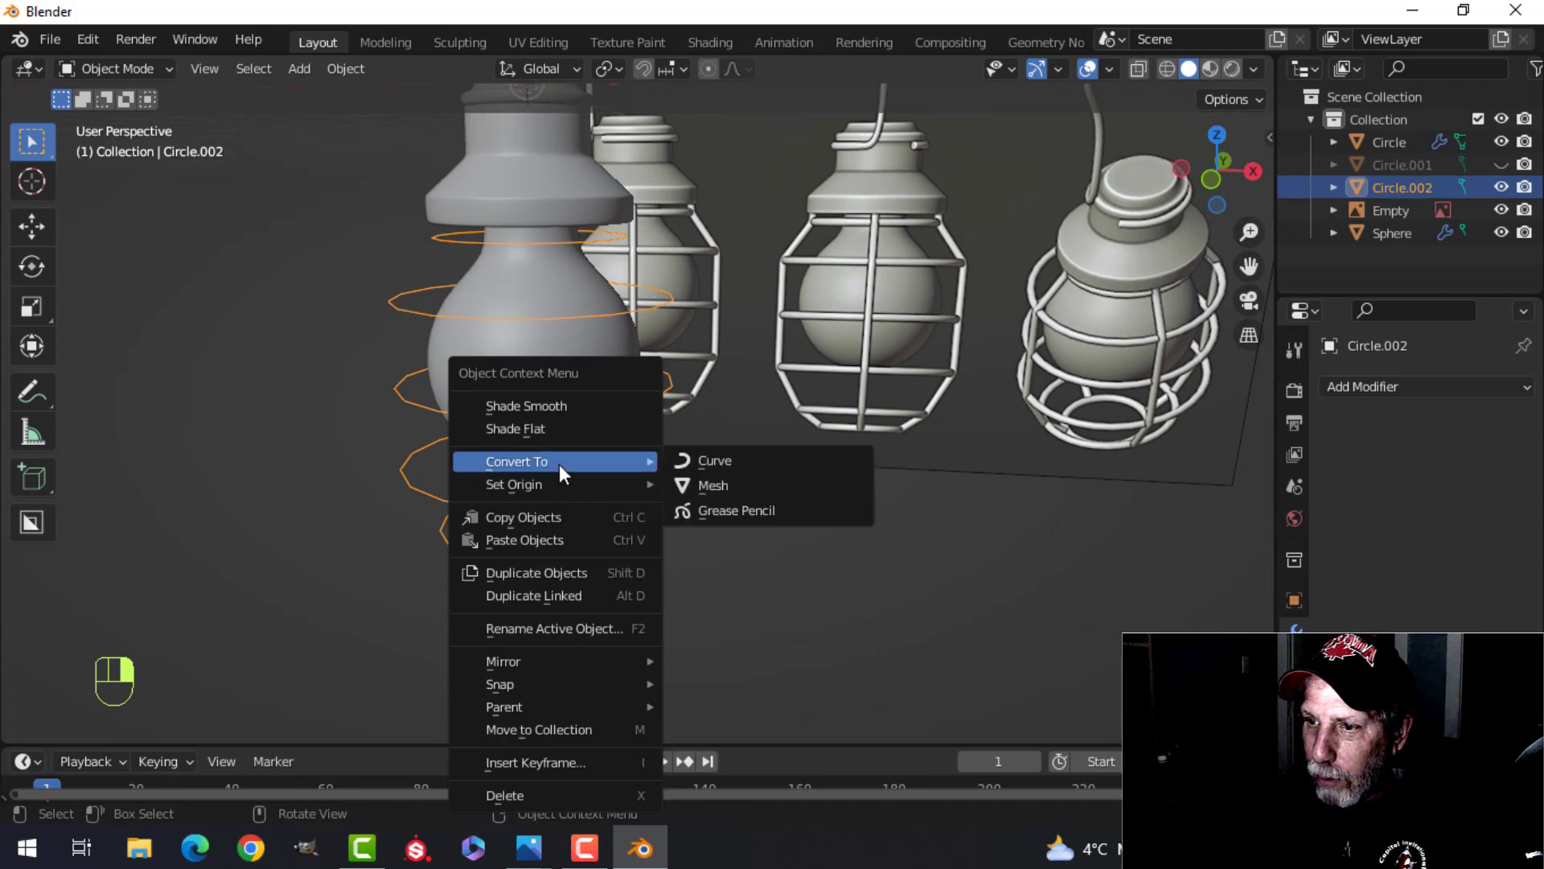
{"action": "left_click", "coordinate": [708, 462]}
Give the ring curves a round bevel with a depth of 0.065 m to match the reference bar thickness
{"action": "left_click", "coordinate": [1293, 728]}
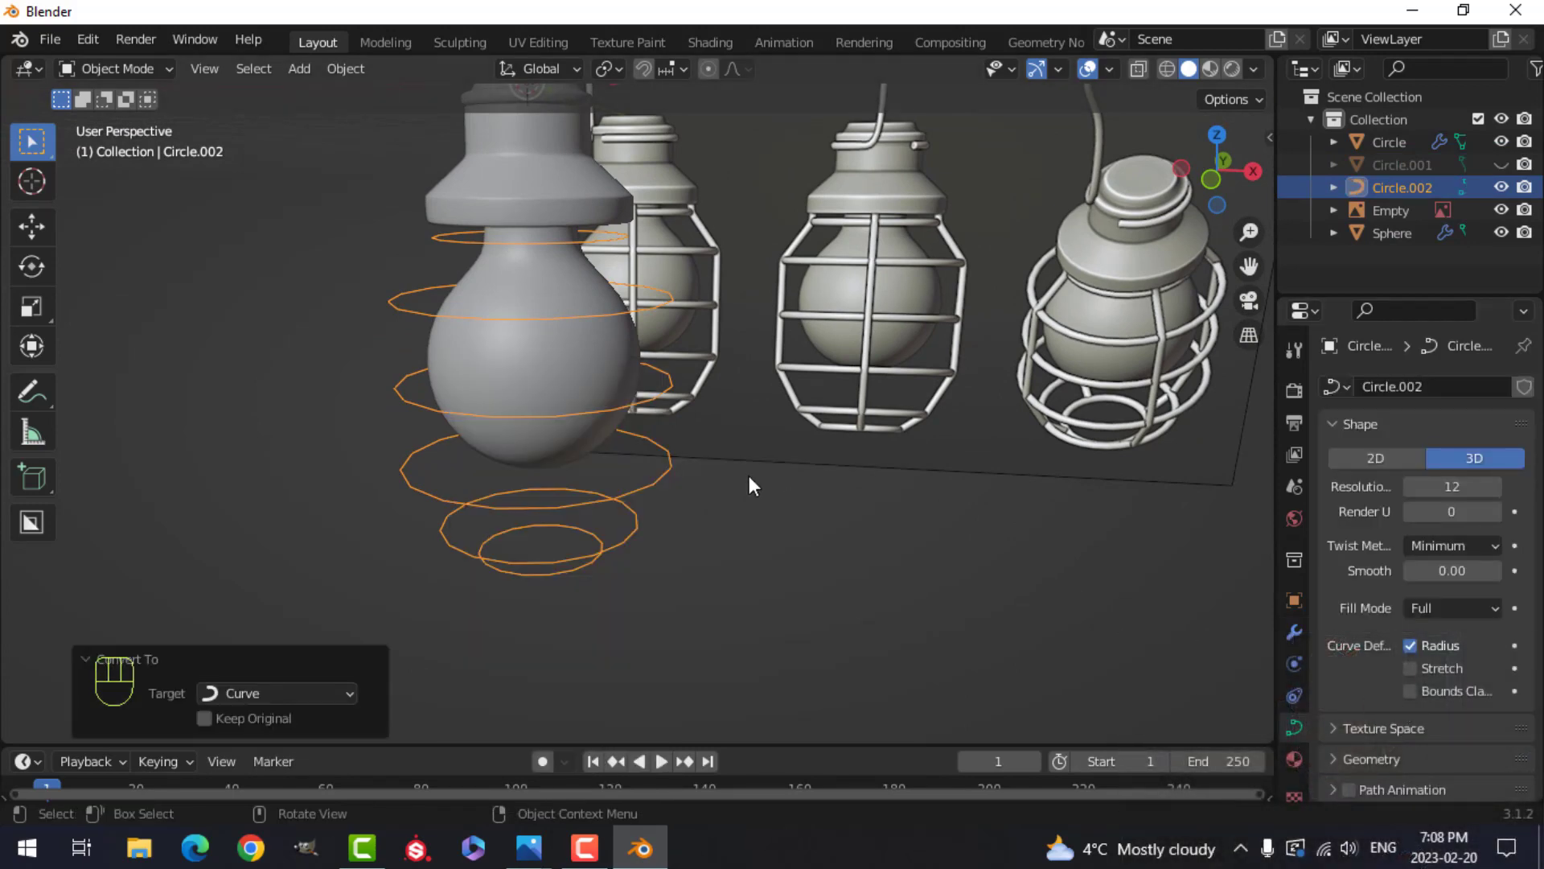
{"action": "key", "text": "KP_1"}
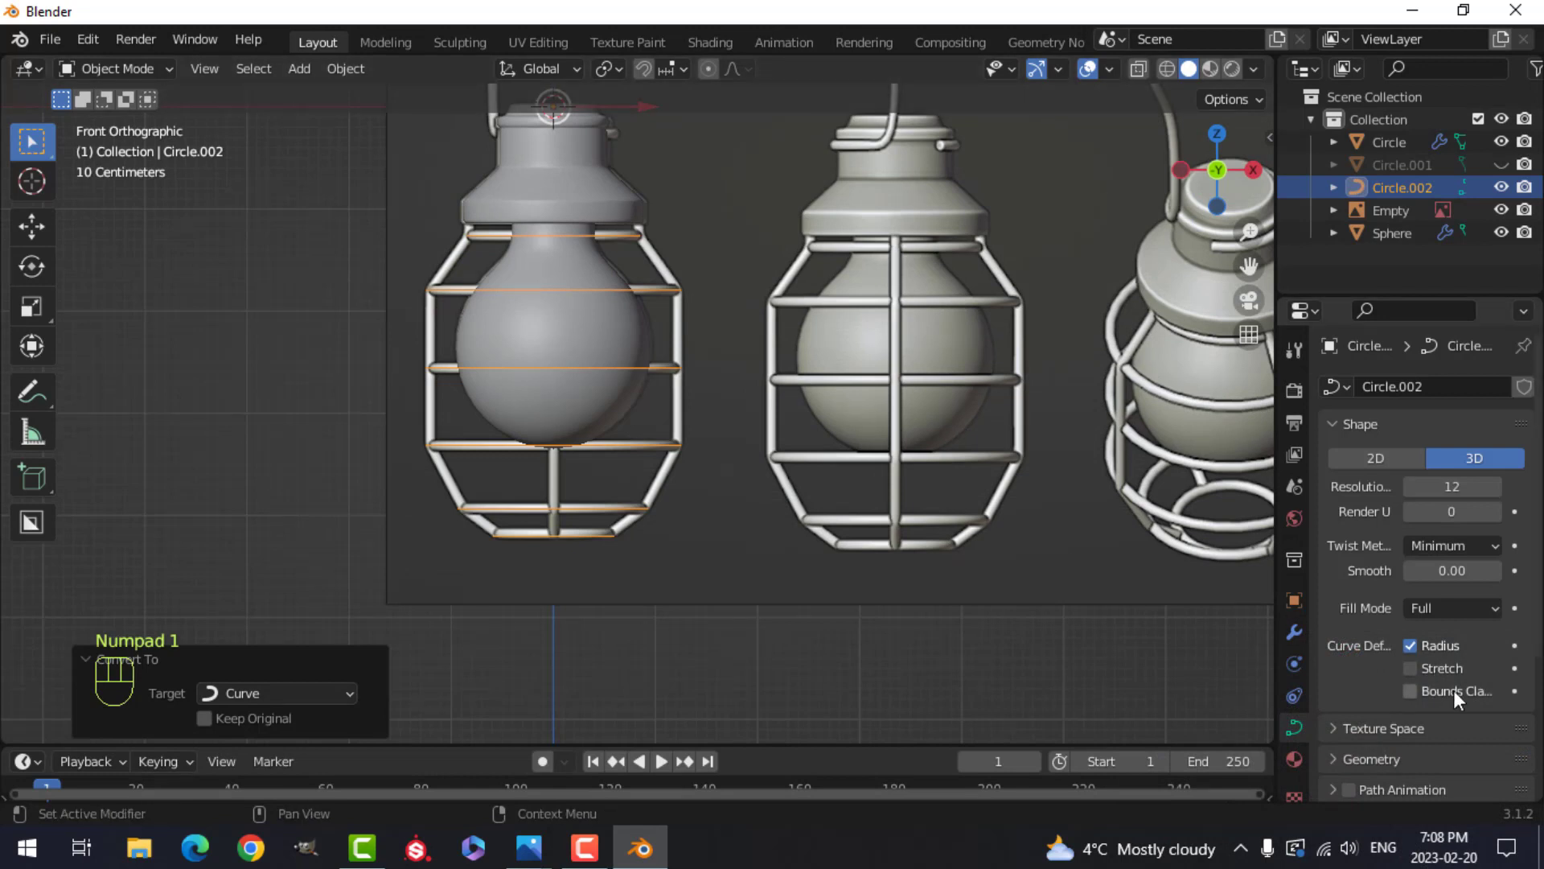
{"action": "scroll", "coordinate": [1455, 690], "scroll_direction": "down", "scroll_amount": 3}
{"action": "left_click", "coordinate": [1340, 668]}
{"action": "scroll", "coordinate": [1401, 689], "scroll_direction": "down", "scroll_amount": 7}
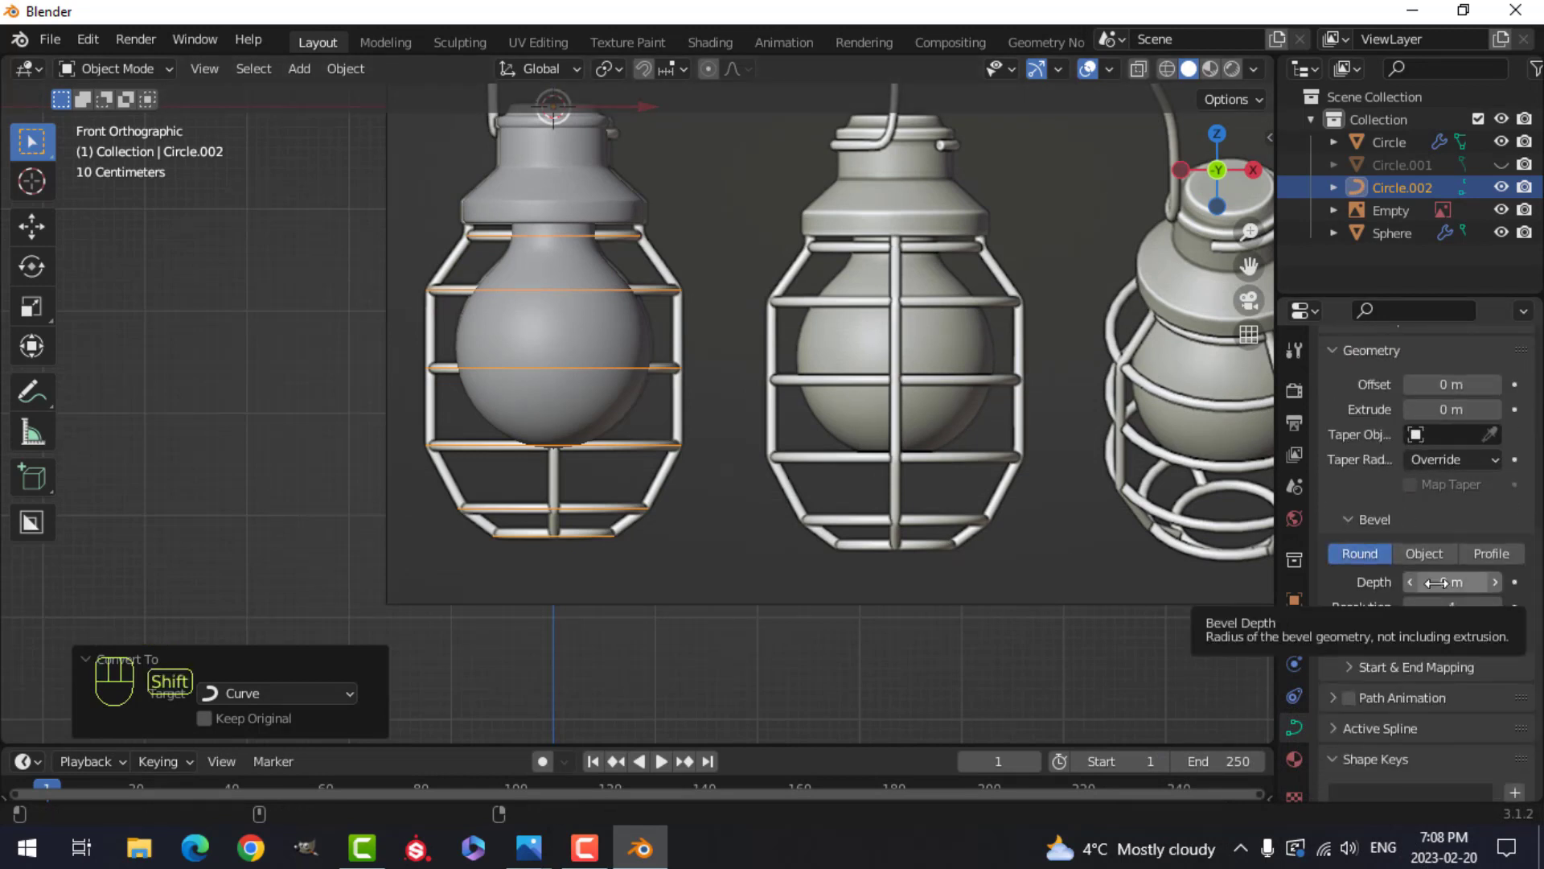
{"action": "left_click_drag", "start_coordinate": [1430, 583], "coordinate": [1489, 584], "text": "shift"}
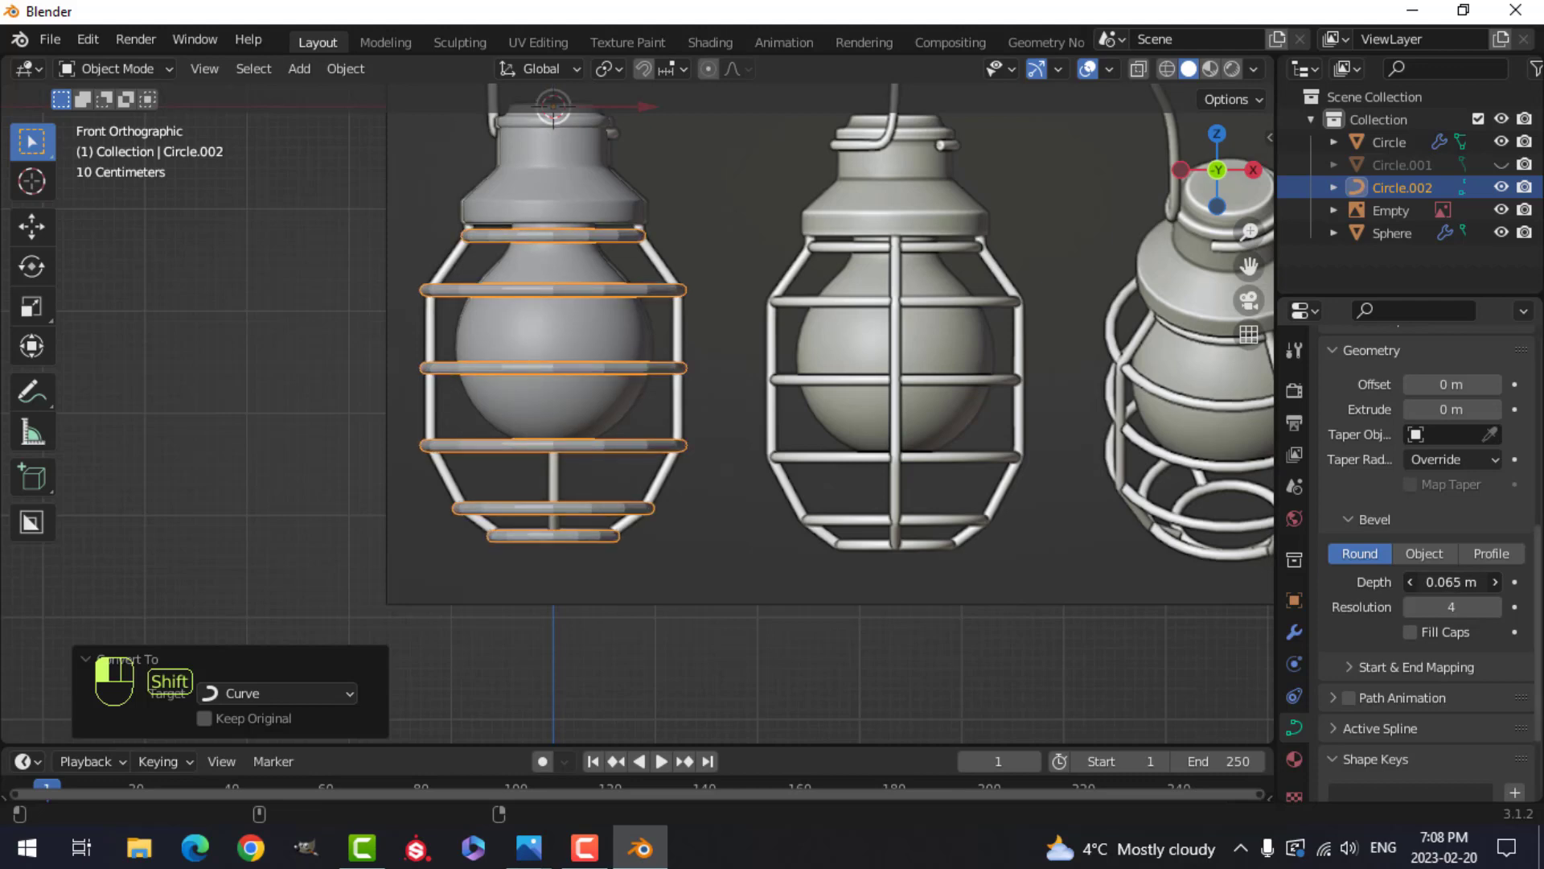
{"action": "scroll", "coordinate": [871, 494], "scroll_direction": "up", "scroll_amount": 5}
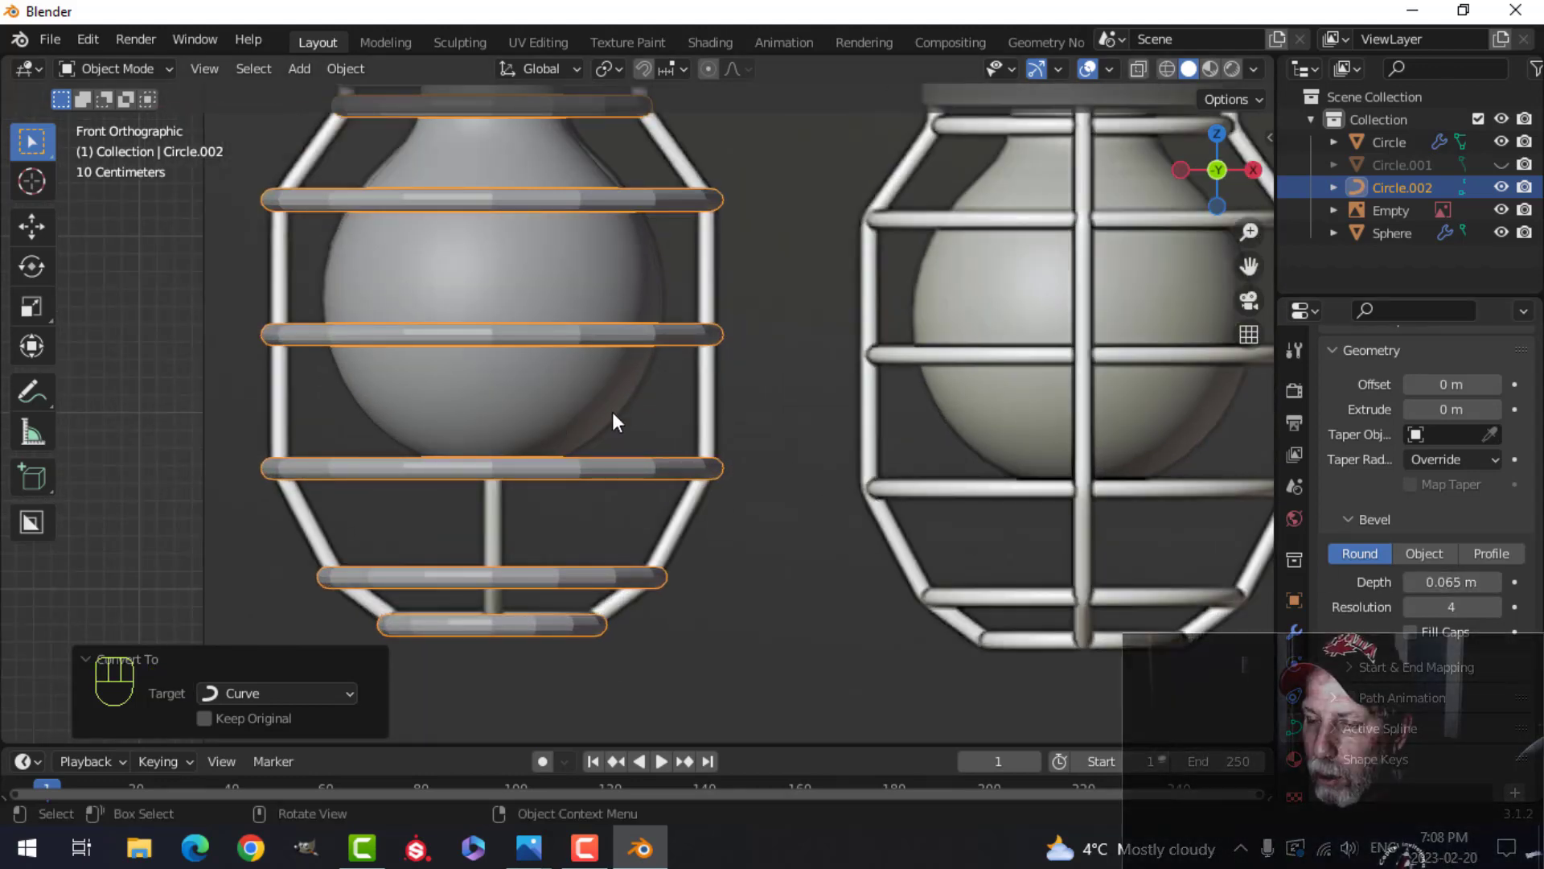
Shade the beveled ring curves smooth and deselect them
{"action": "middle_click_drag", "start_coordinate": [614, 421], "coordinate": [706, 483]}
{"action": "right_click", "coordinate": [593, 319]}
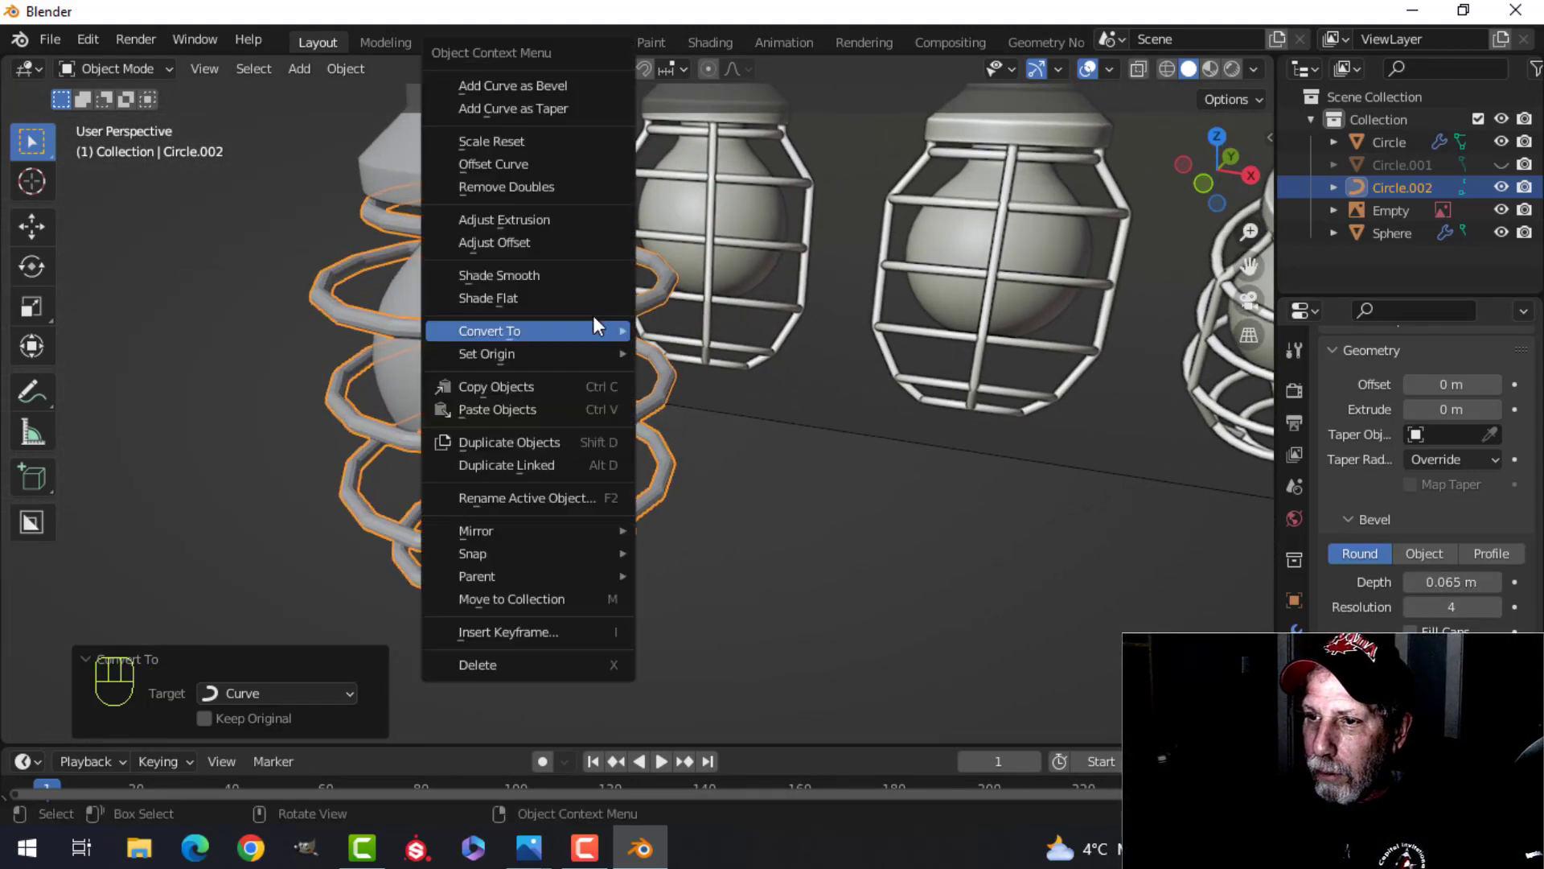
{"action": "left_click", "coordinate": [579, 275]}
{"action": "key", "text": "alt+a"}
{"action": "middle_click_drag", "start_coordinate": [780, 403], "coordinate": [813, 379]}
Unhide the original cage mesh, hide the ring curves, and return to the front view
{"action": "left_click", "coordinate": [623, 258]}
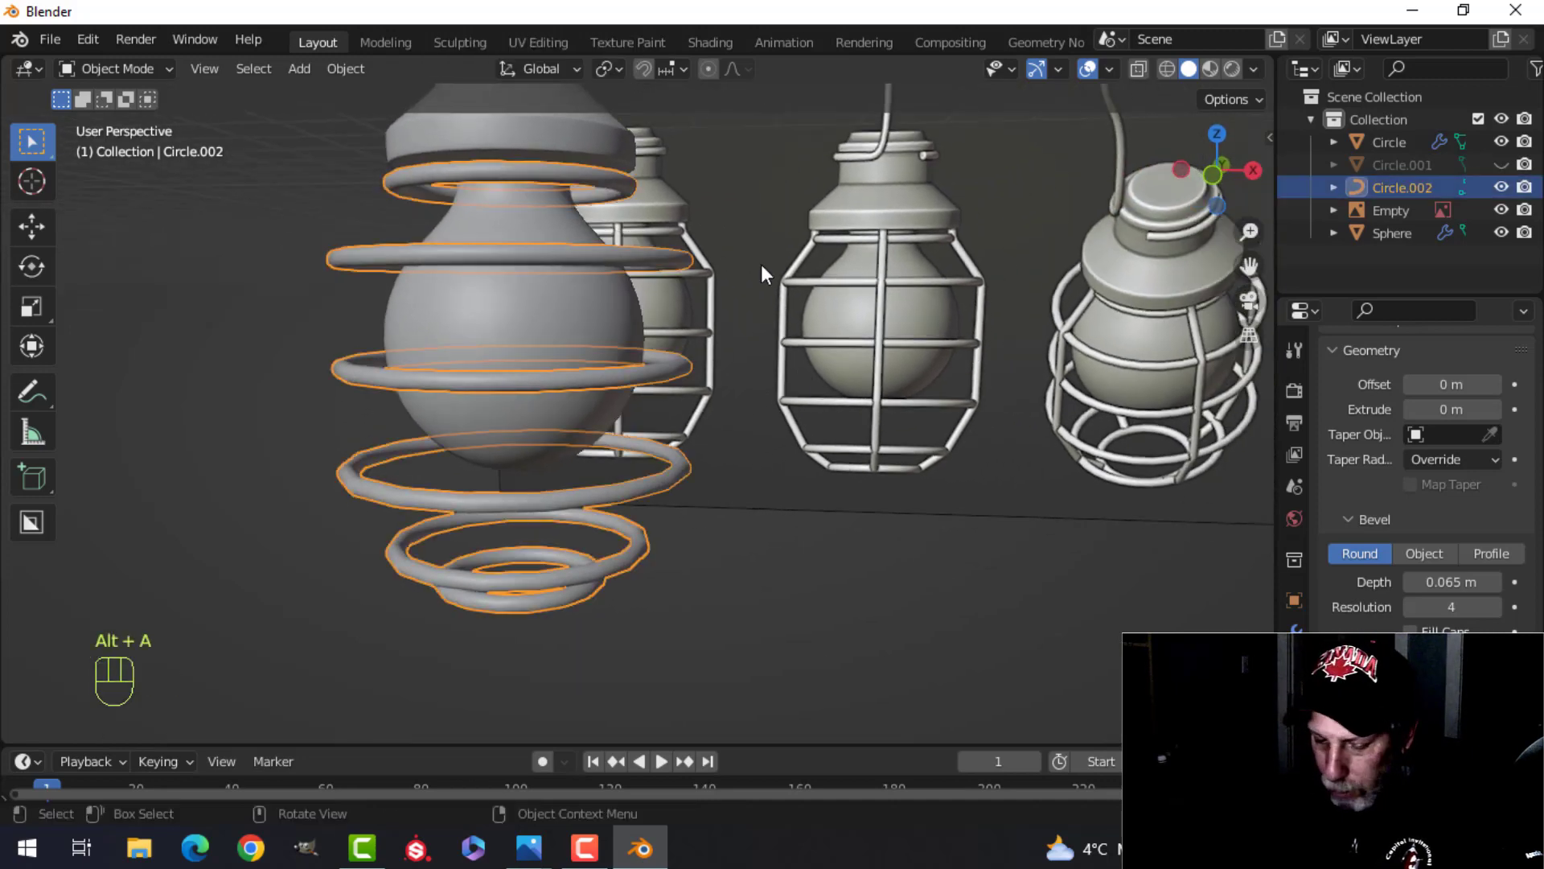
{"action": "key", "text": "alt+h"}
{"action": "key", "text": "alt+a"}
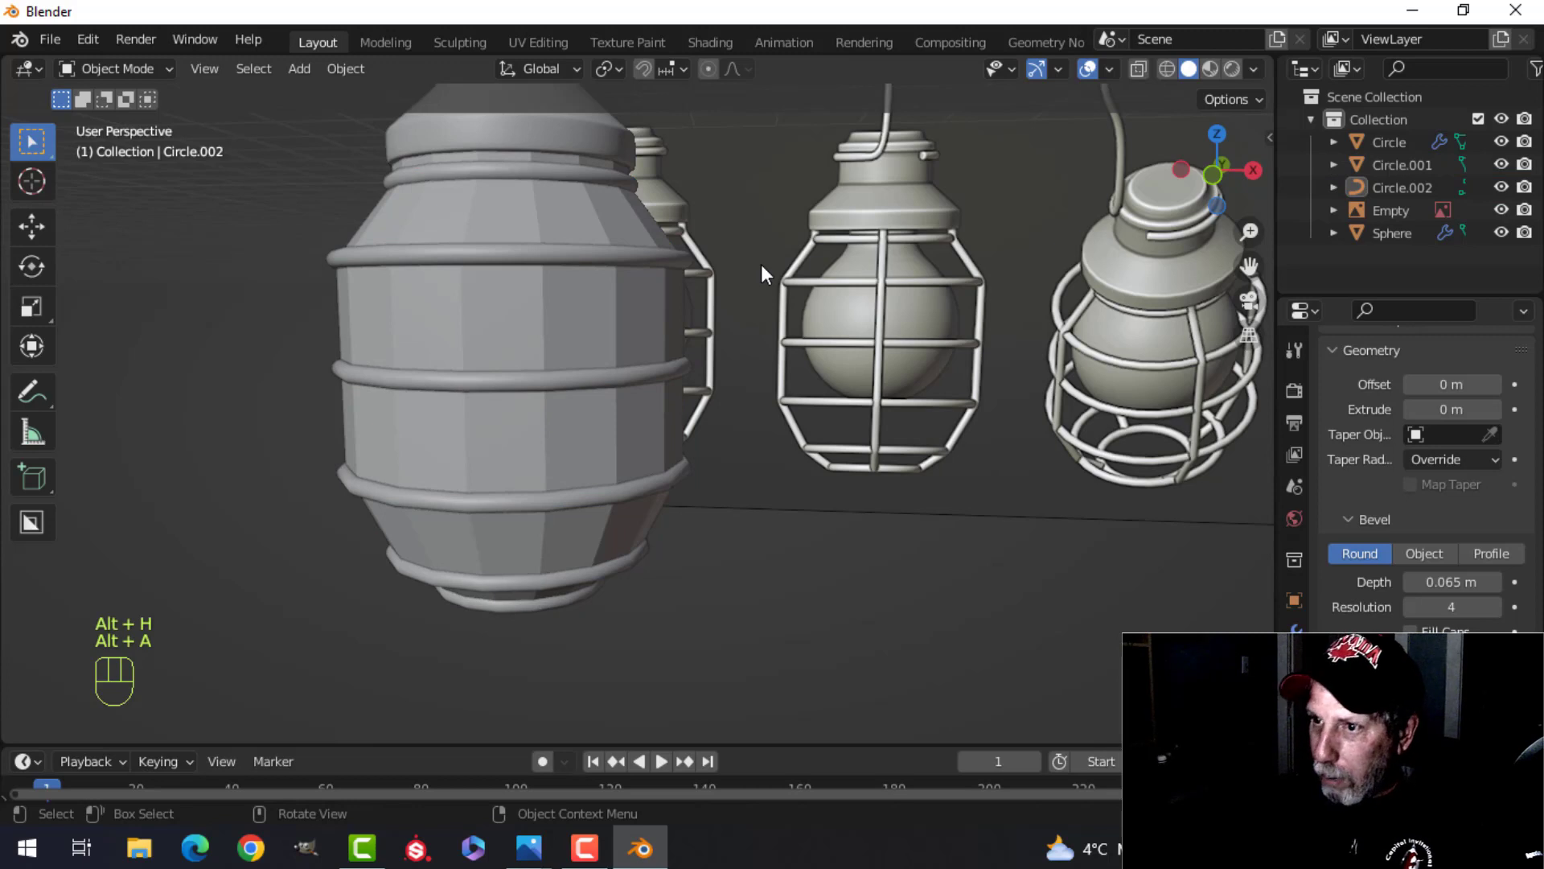
{"action": "left_click", "coordinate": [648, 250]}
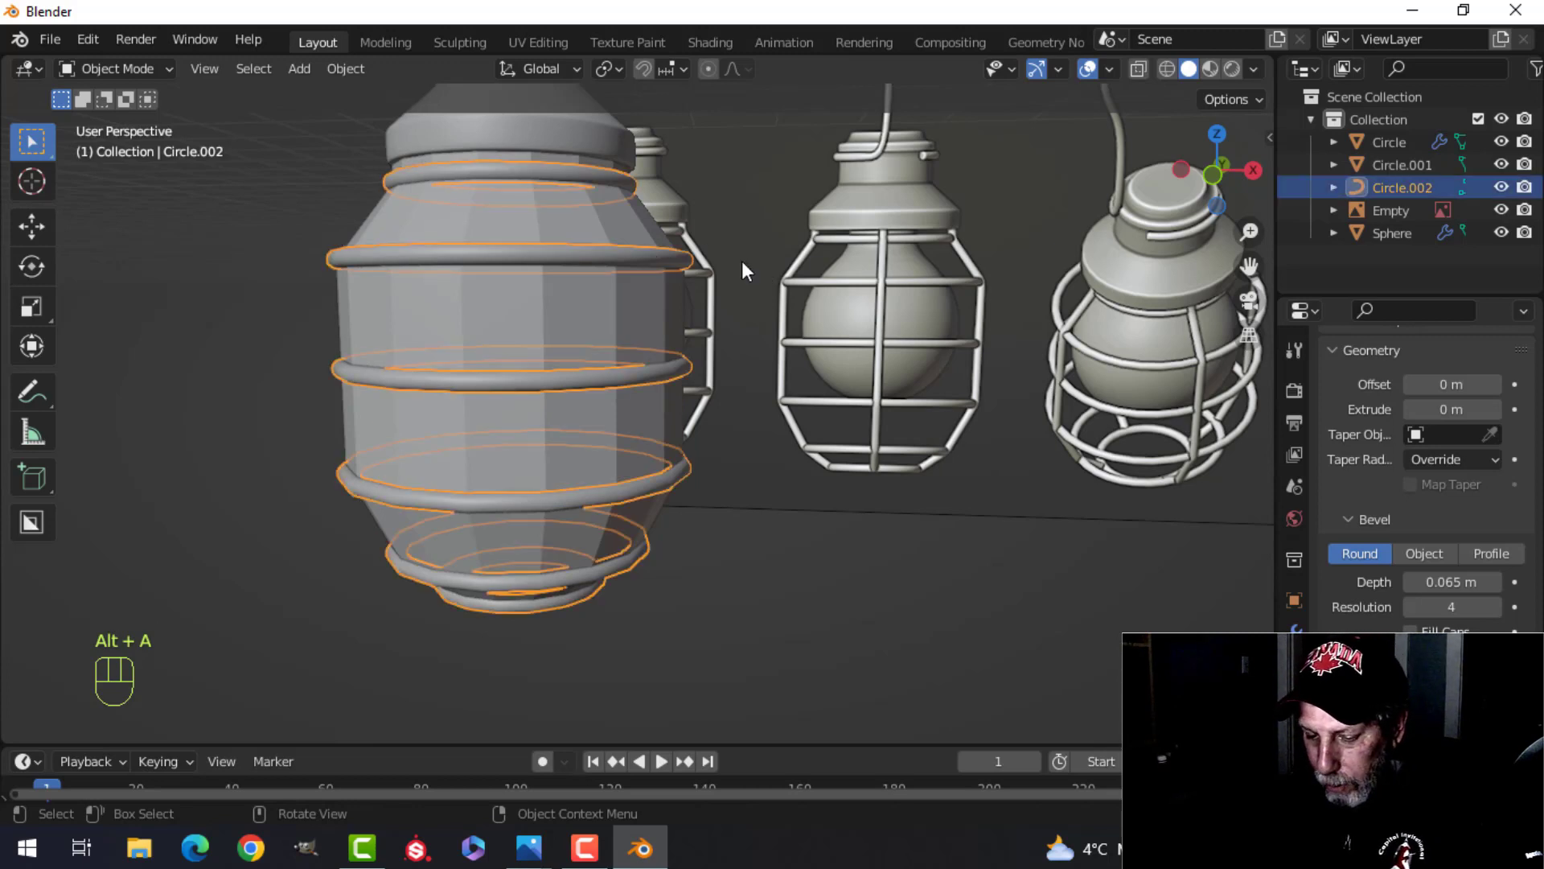
{"action": "key", "text": "h"}
{"action": "key", "text": "KP_1"}
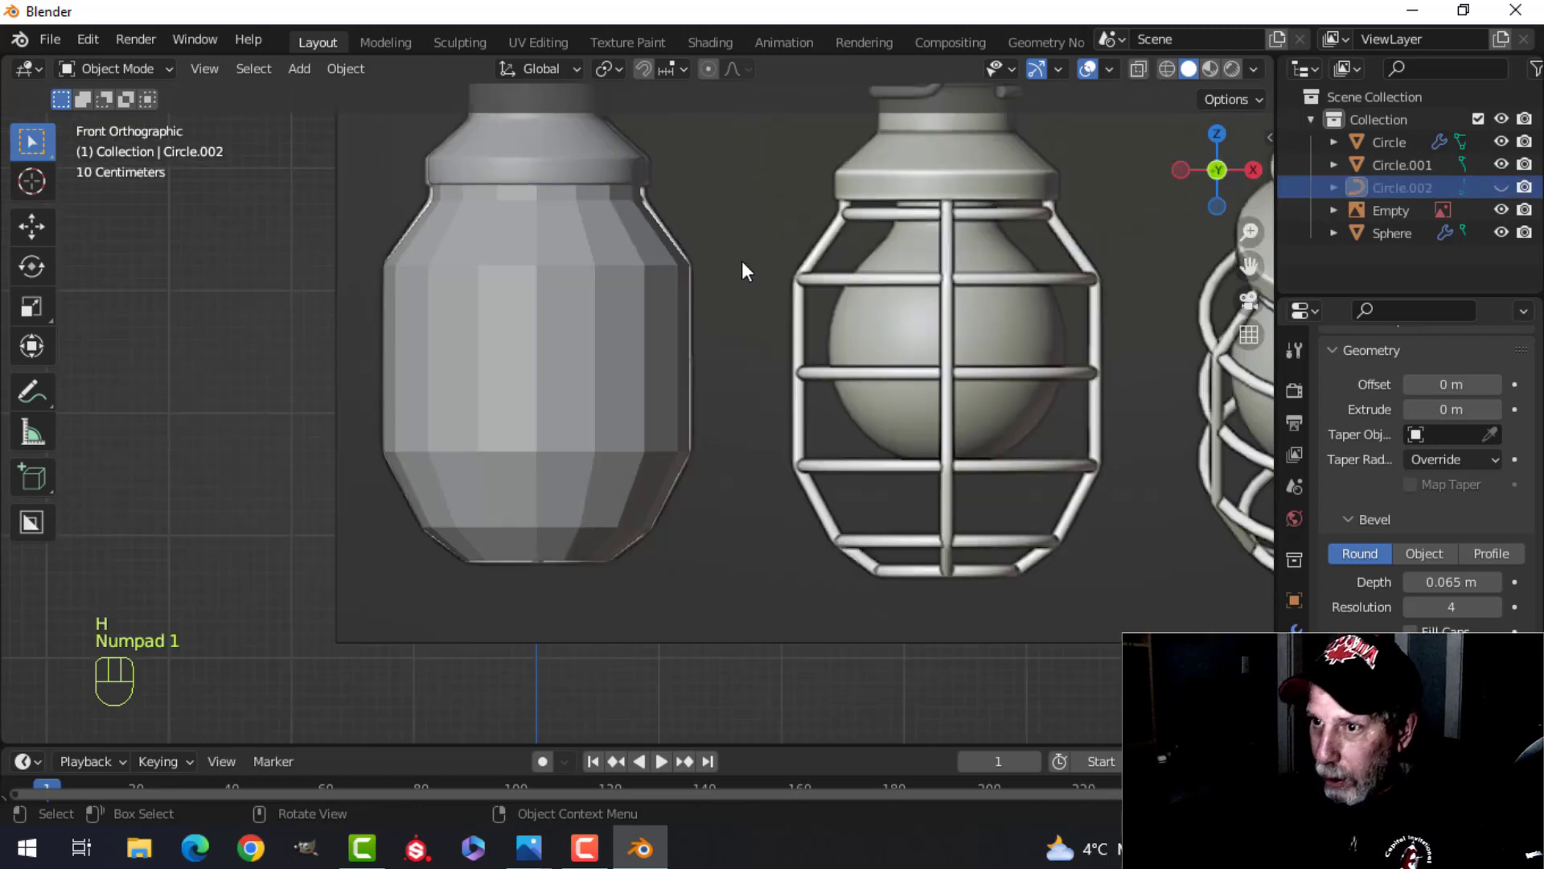
Select the front centre vertical edge loop of the cage mesh in edge select mode and hide the reference image
{"action": "left_click", "coordinate": [578, 330]}
{"action": "key", "text": "Tab"}
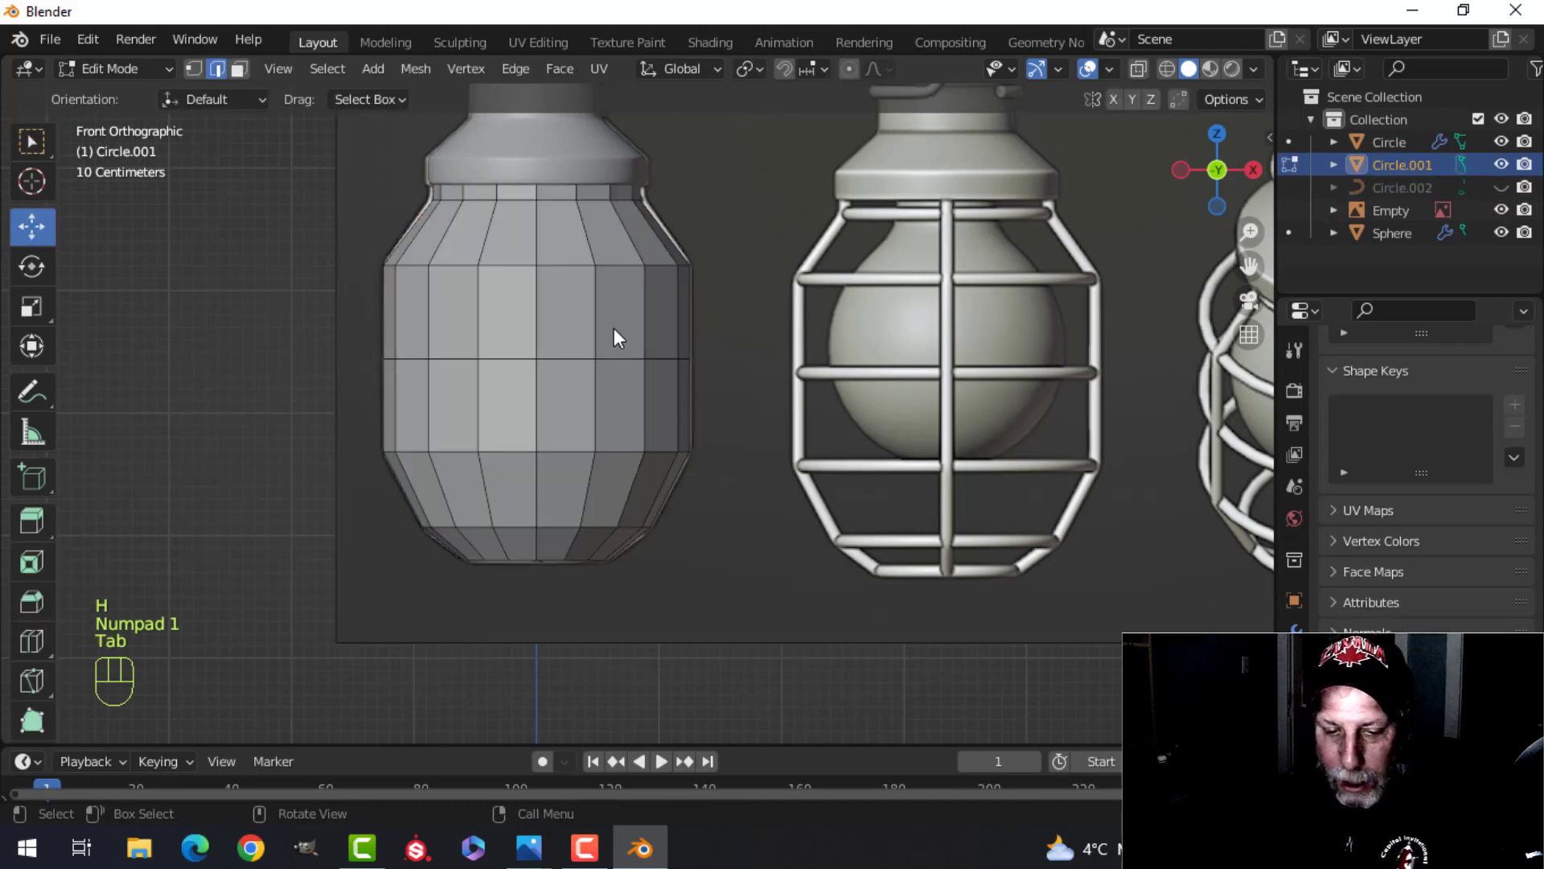
{"action": "key", "text": "2"}
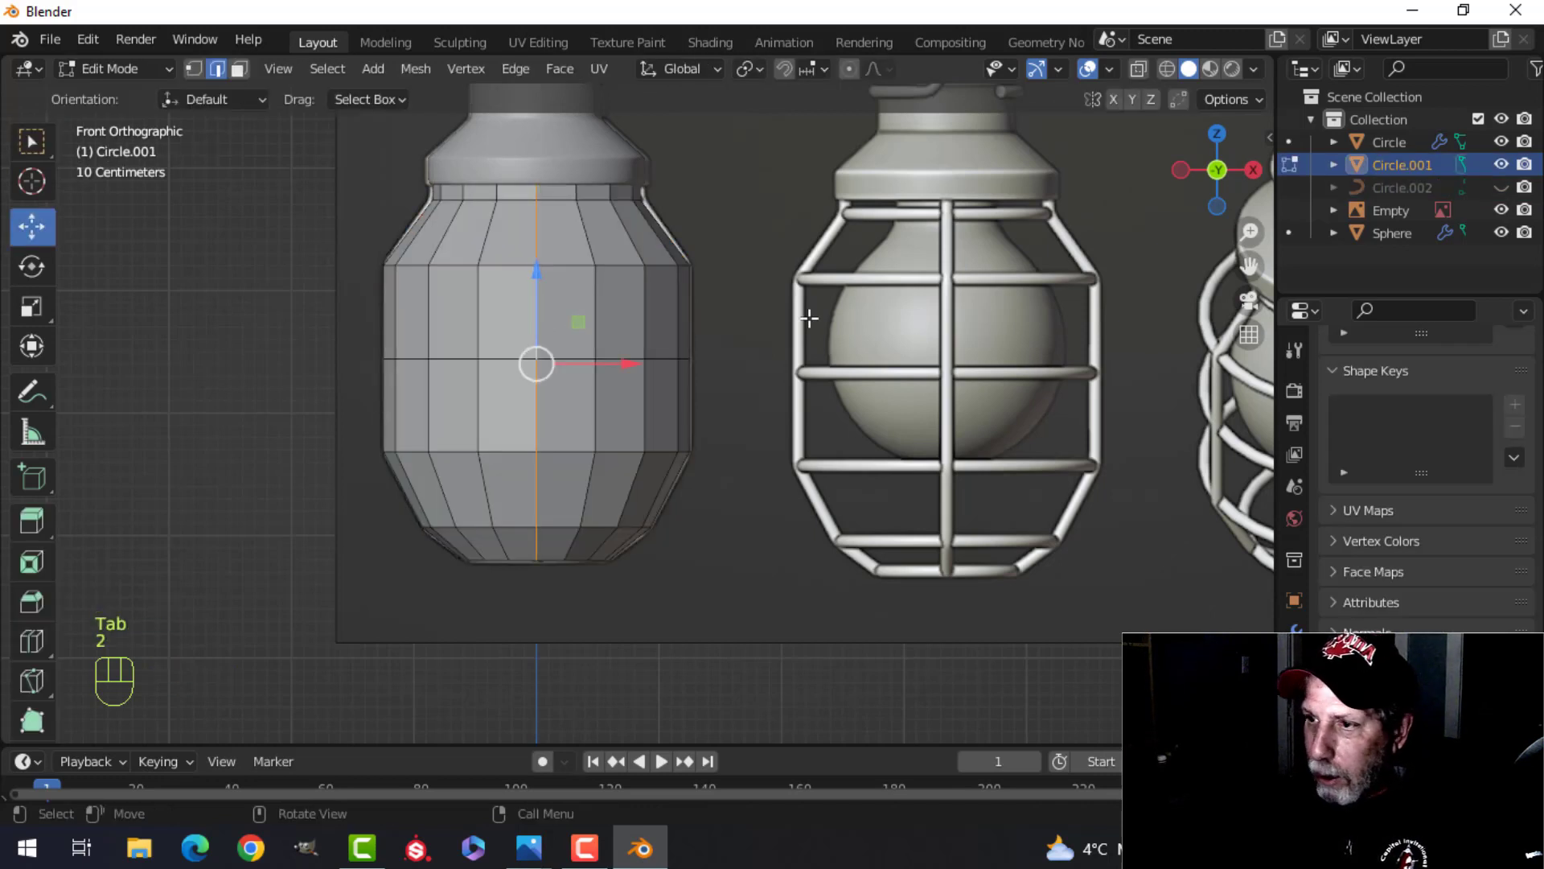
{"action": "left_click", "coordinate": [1502, 210]}
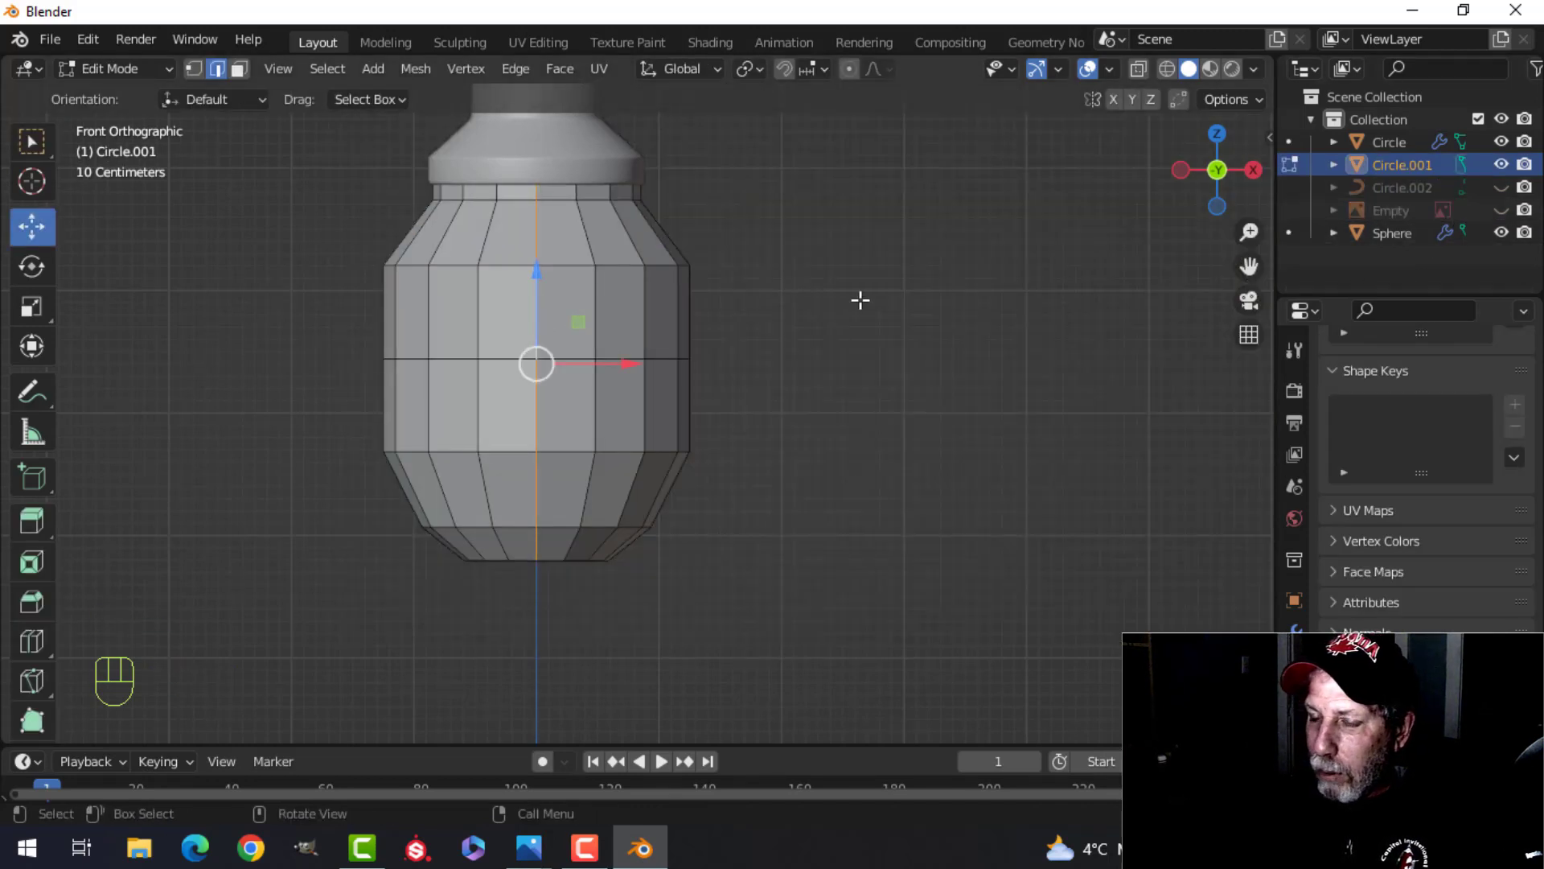
Add the cage's centre vertical edge loops on the back, right and left sides to the selection
{"action": "key", "text": "ctrl"}
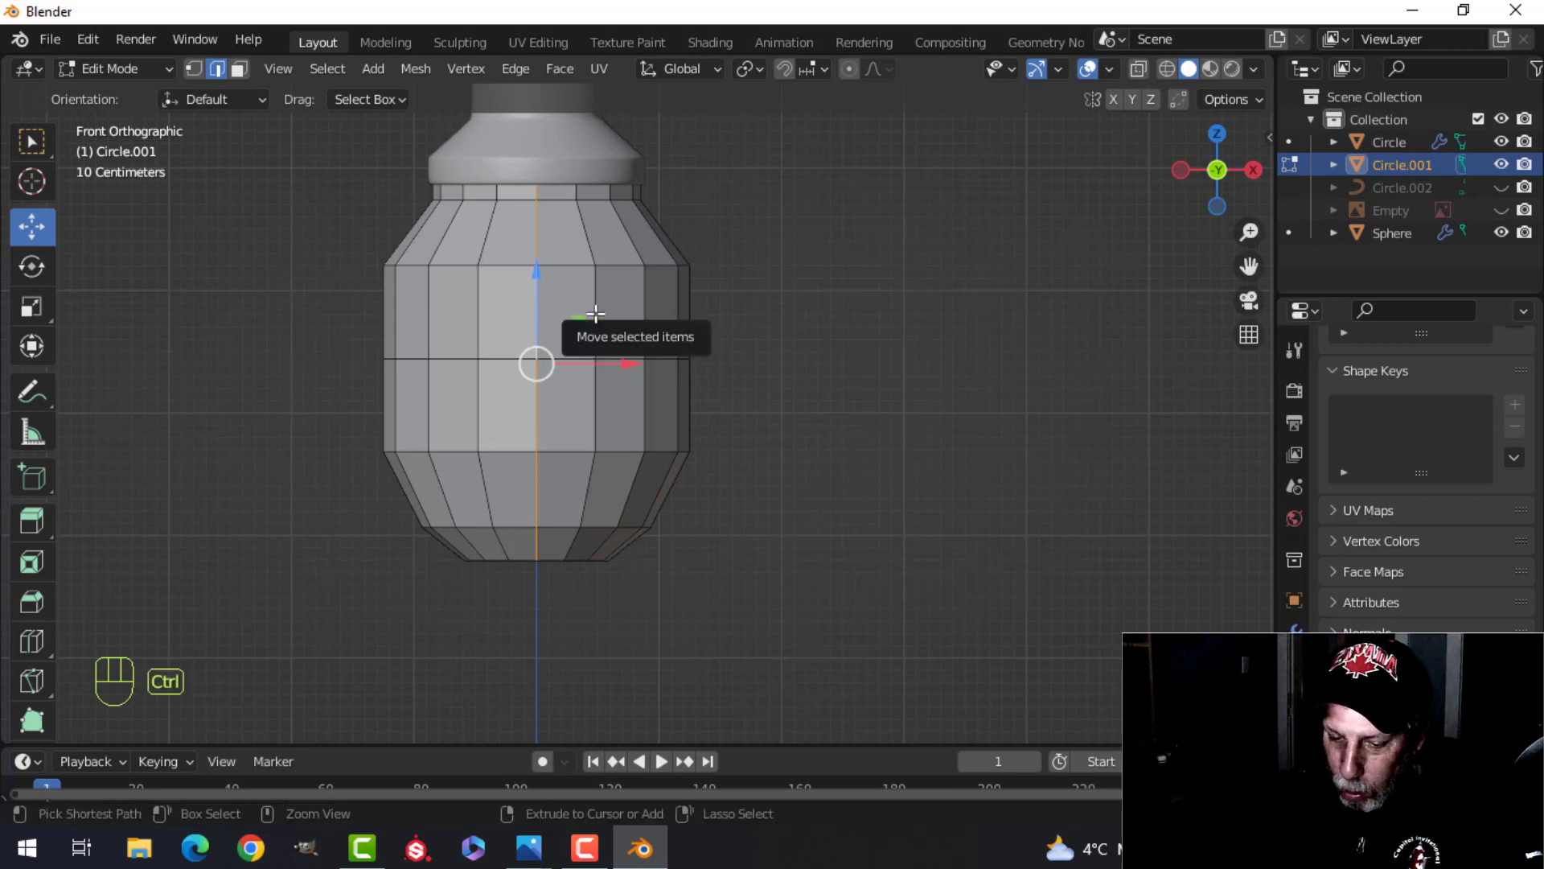
{"action": "key", "text": "ctrl+KP_1"}
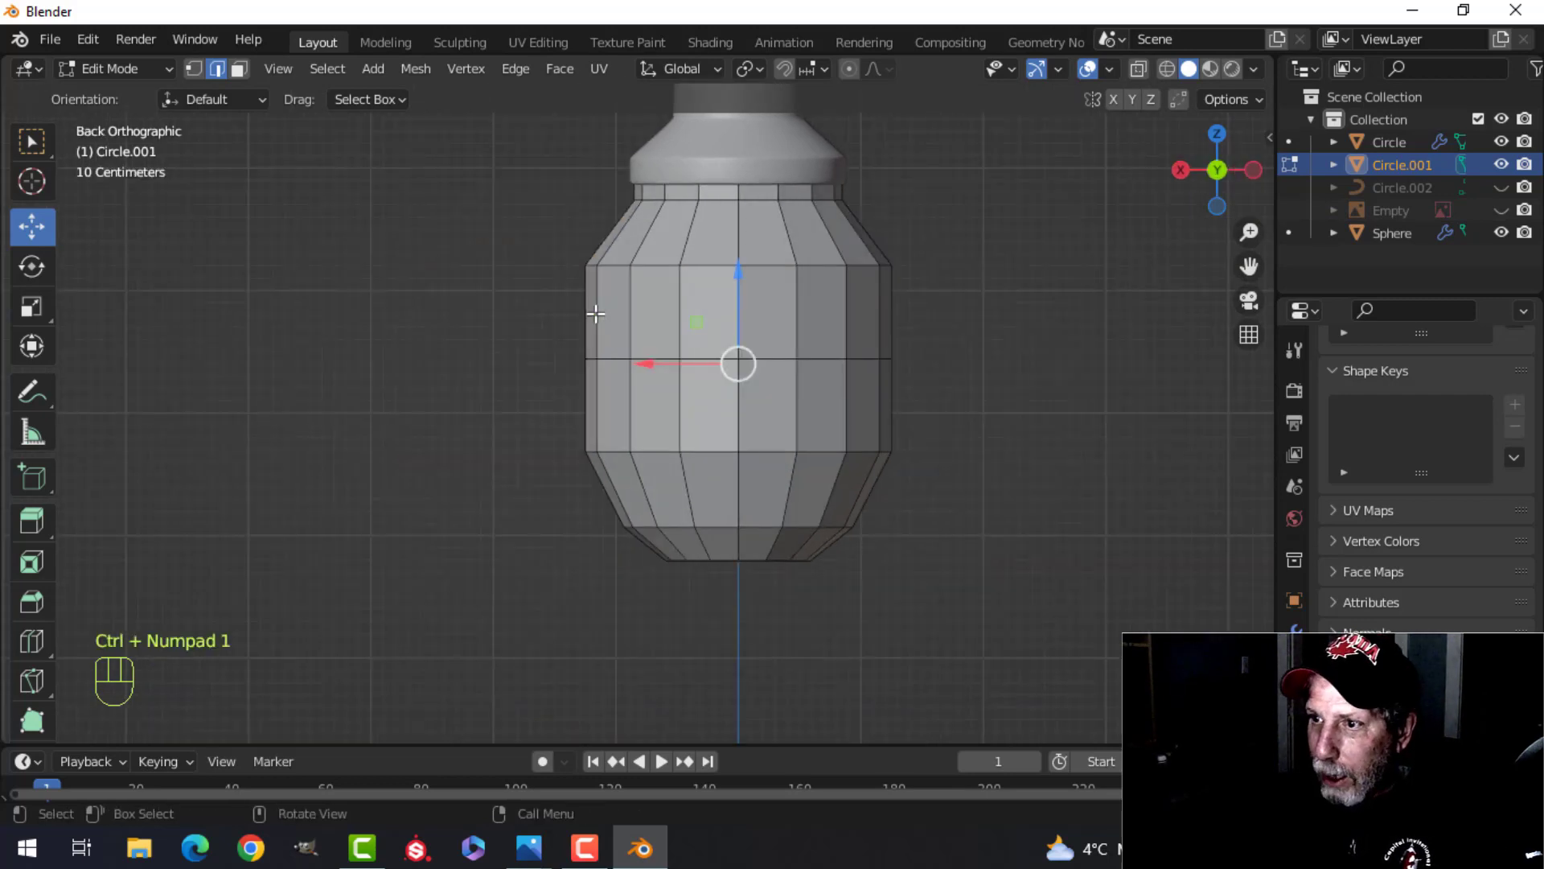
{"action": "left_click", "coordinate": [740, 302], "text": "alt+shift"}
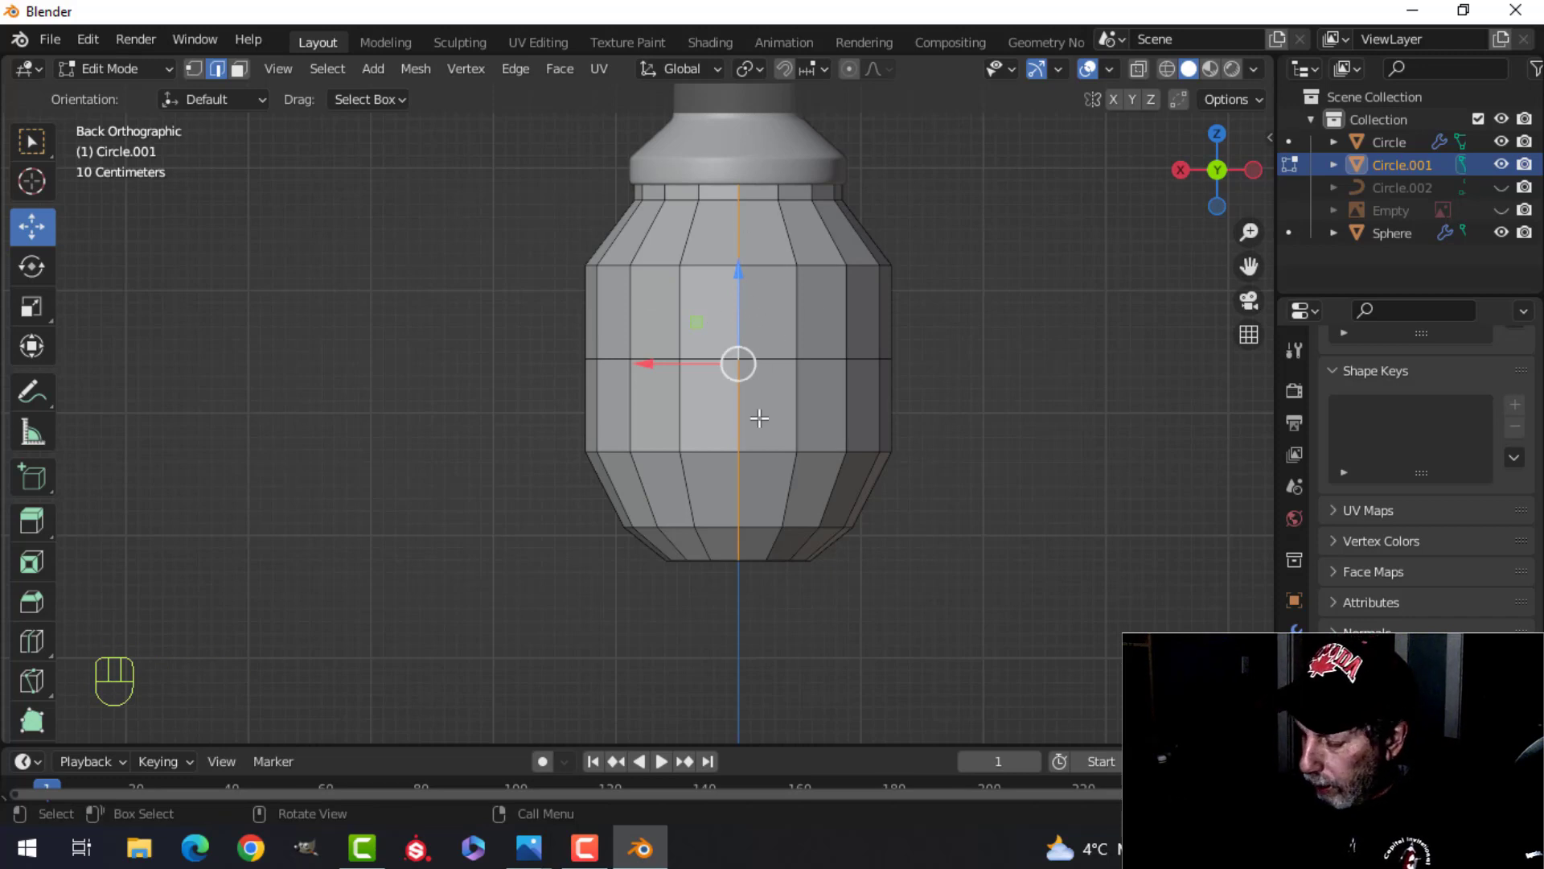
{"action": "key", "text": "KP_3"}
{"action": "left_click", "coordinate": [693, 314], "text": "alt+shift"}
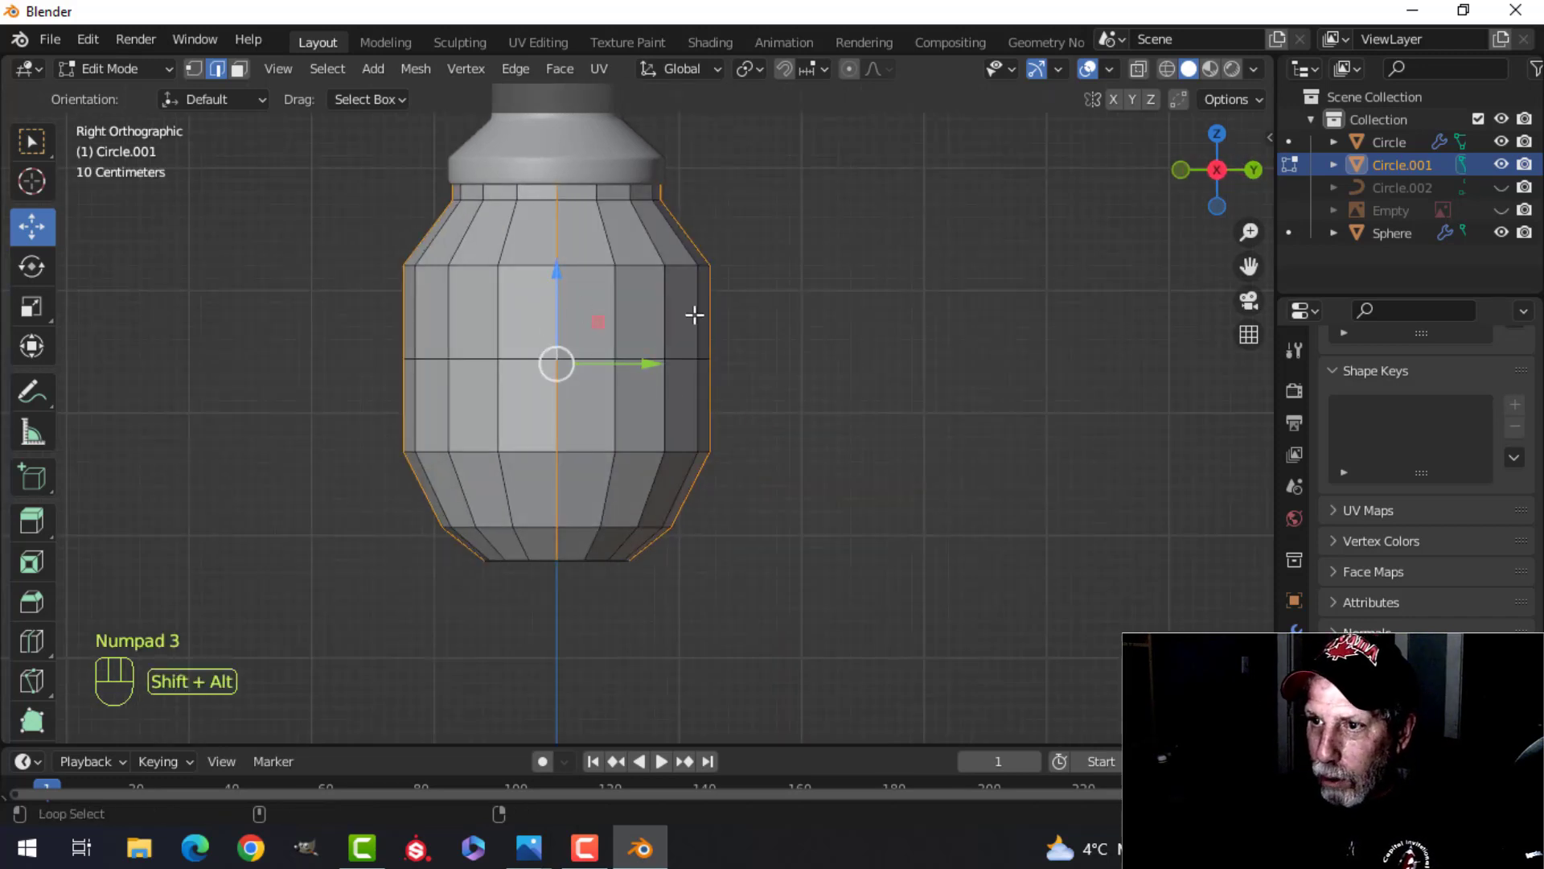
{"action": "key", "text": "ctrl+KP_3"}
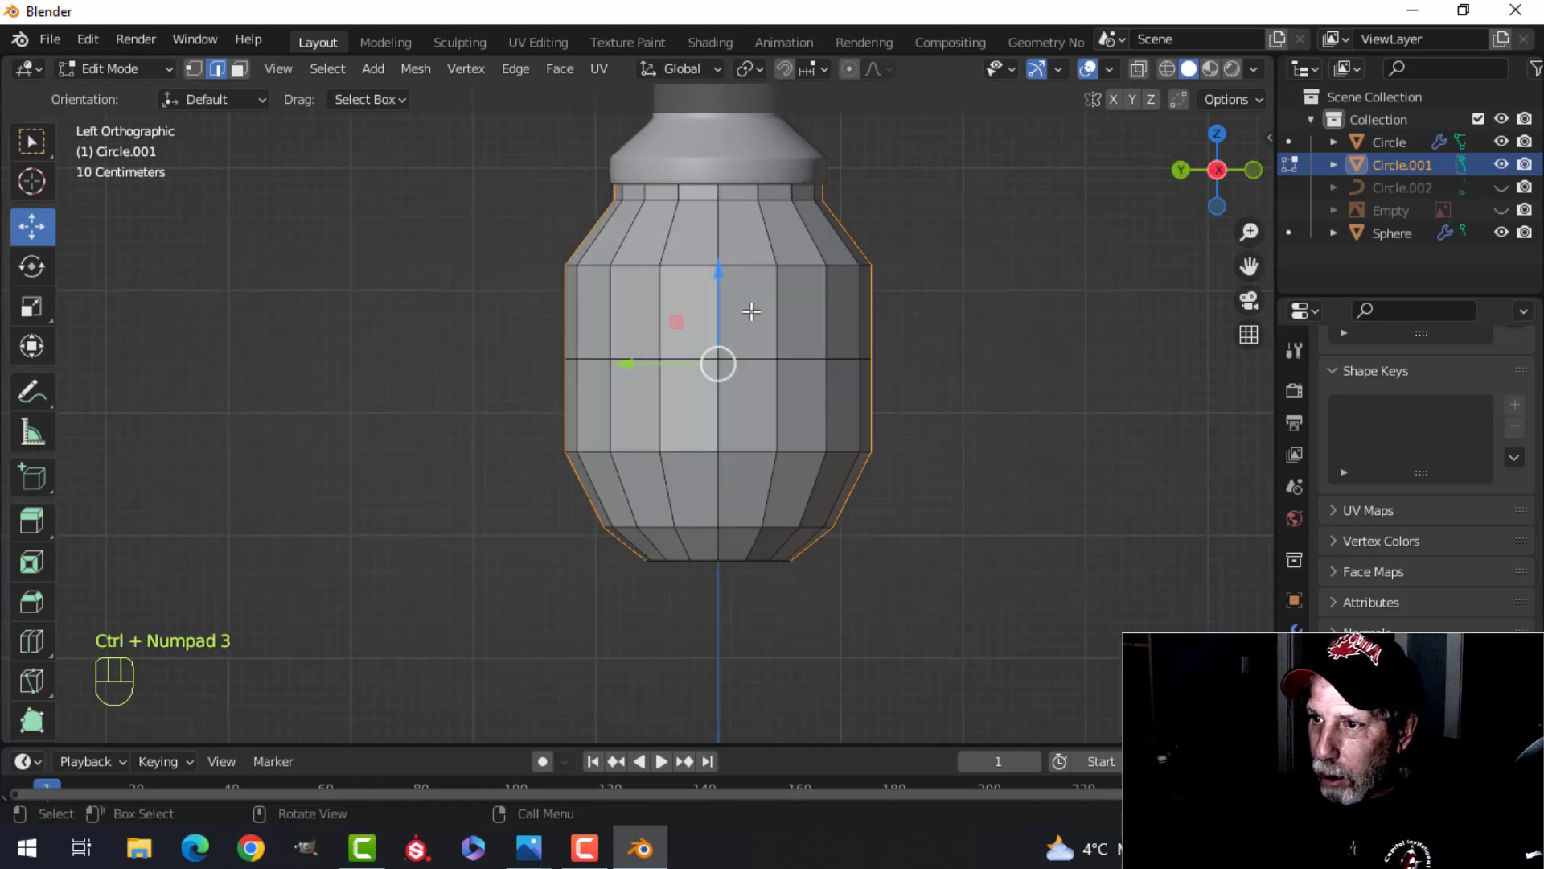
{"action": "left_click", "coordinate": [720, 300], "text": "alt"}
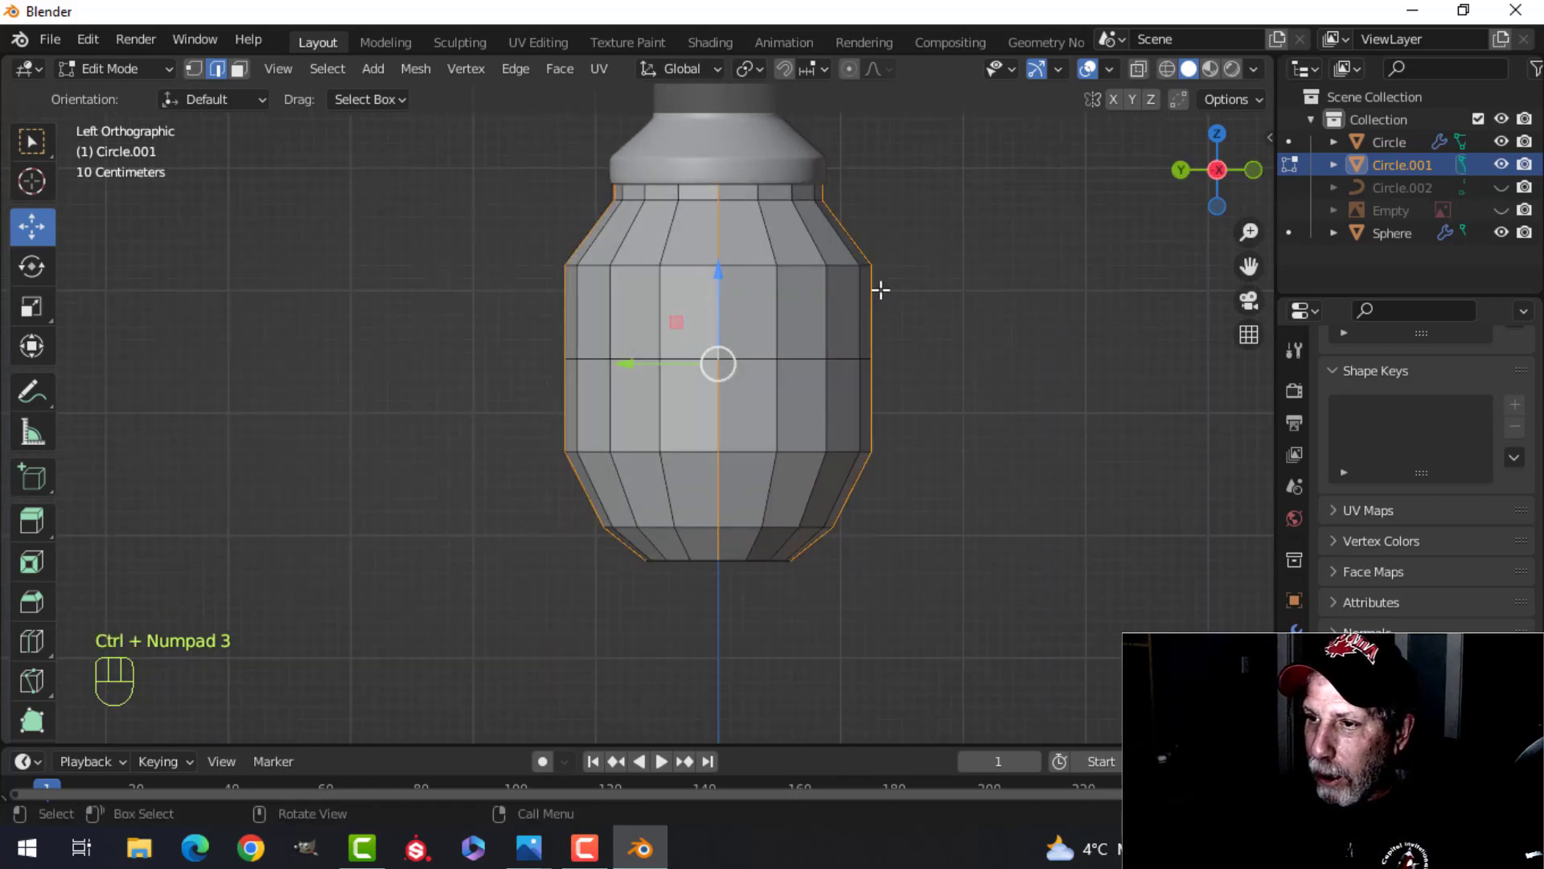
Duplicate the selected vertical edge loops in place, separate them into their own object, and return to Object Mode
{"action": "middle_click_drag", "start_coordinate": [720, 285], "coordinate": [602, 326]}
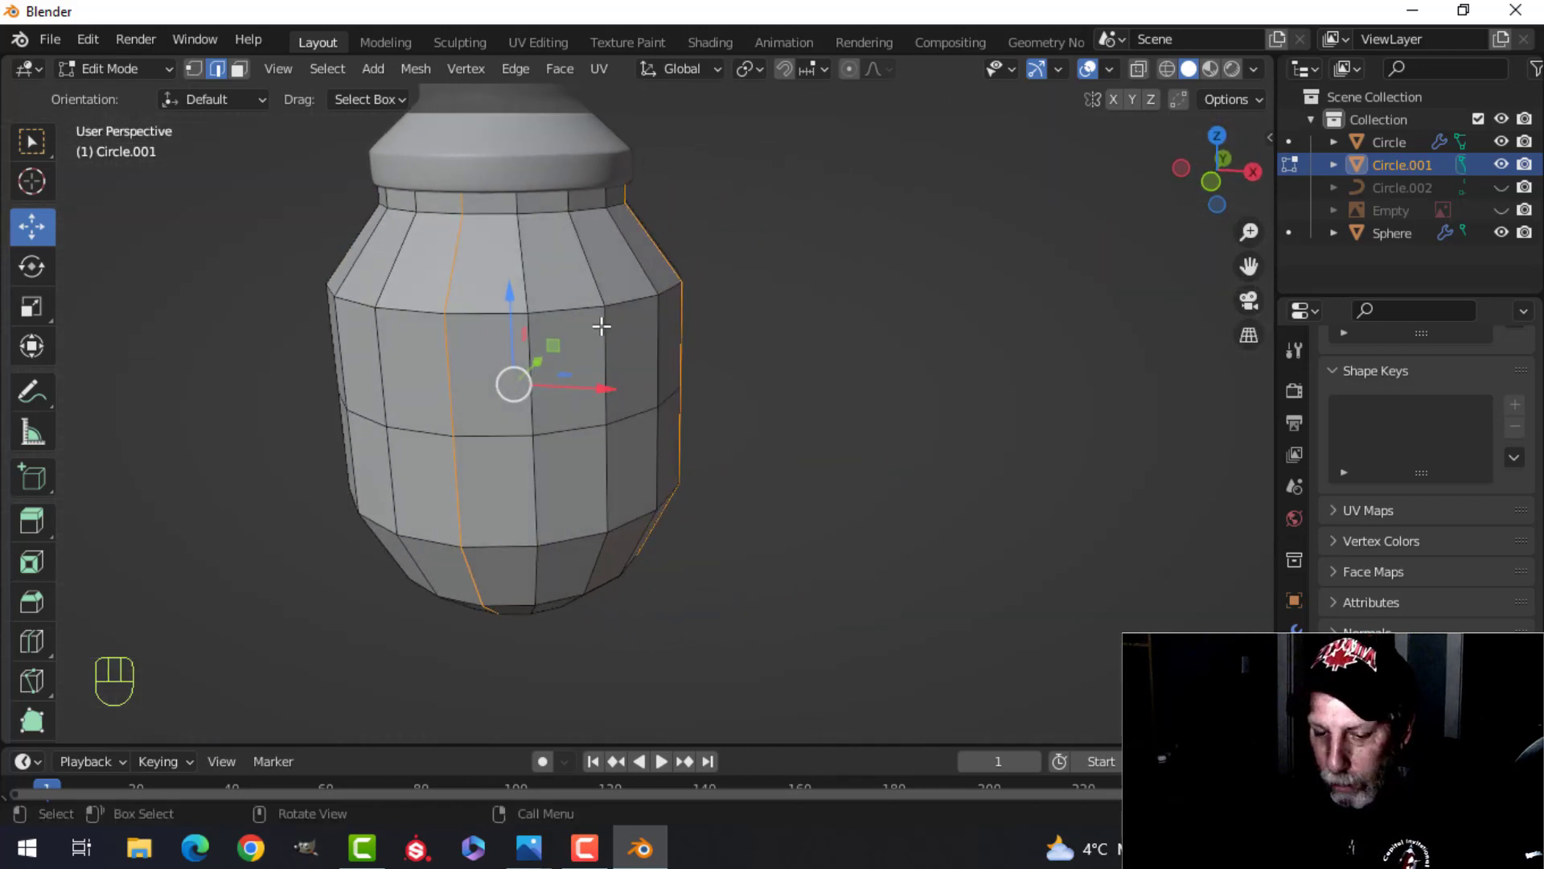
{"action": "key", "text": "shift+d"}
{"action": "right_click", "coordinate": [602, 325]}
{"action": "key", "text": "p"}
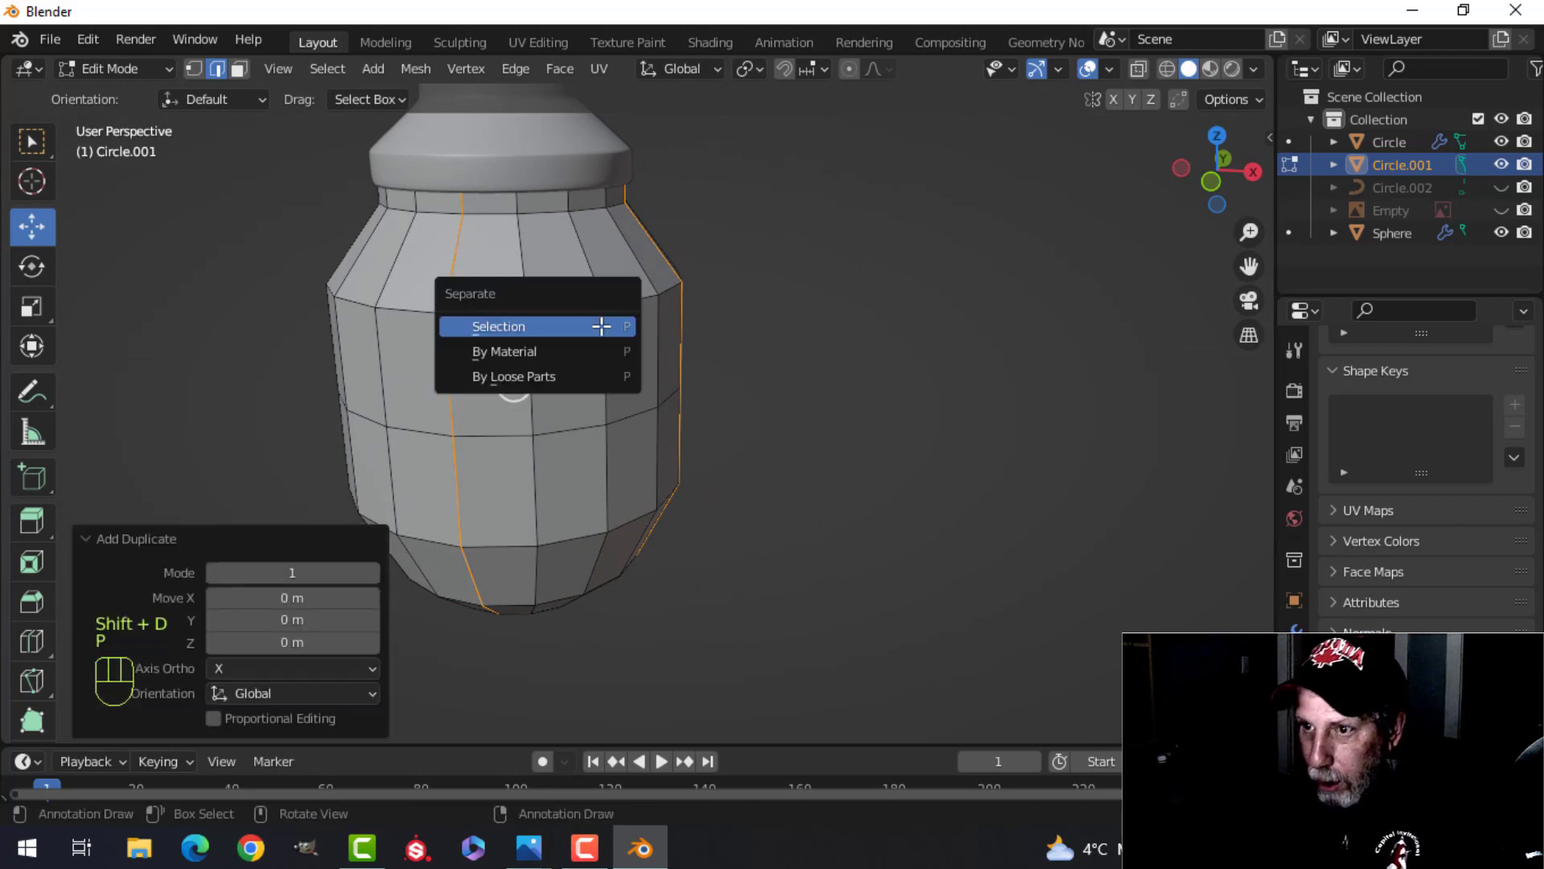
{"action": "left_click", "coordinate": [601, 326]}
{"action": "key", "text": "Tab"}
Delete the original faceted cage mesh around the bulb
{"action": "left_click", "coordinate": [579, 333]}
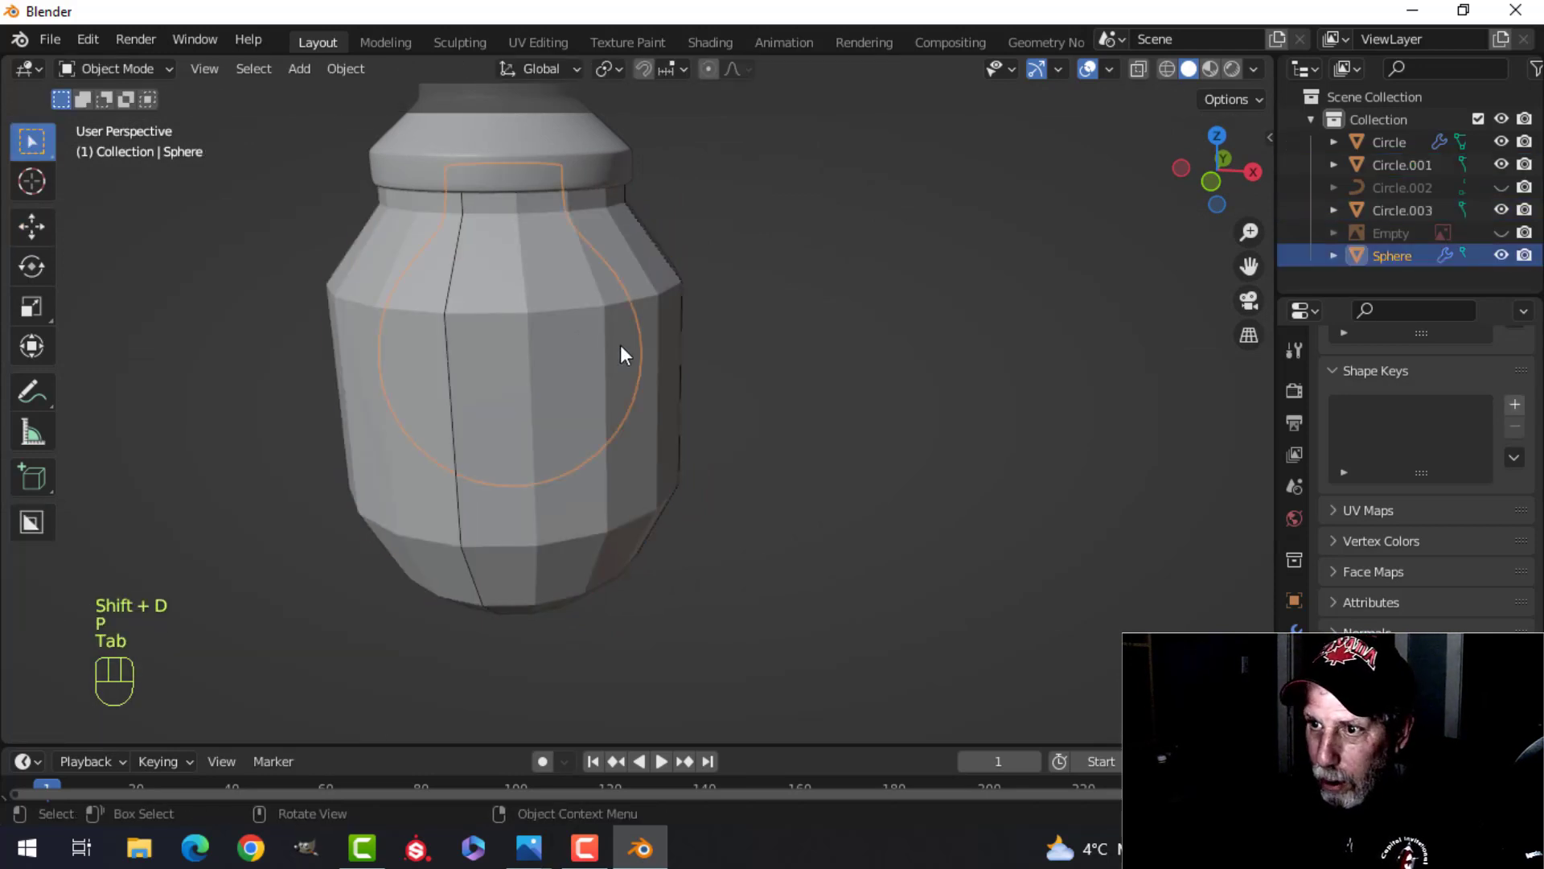
{"action": "left_click", "coordinate": [664, 306]}
{"action": "key", "text": "x"}
{"action": "left_click", "coordinate": [664, 306]}
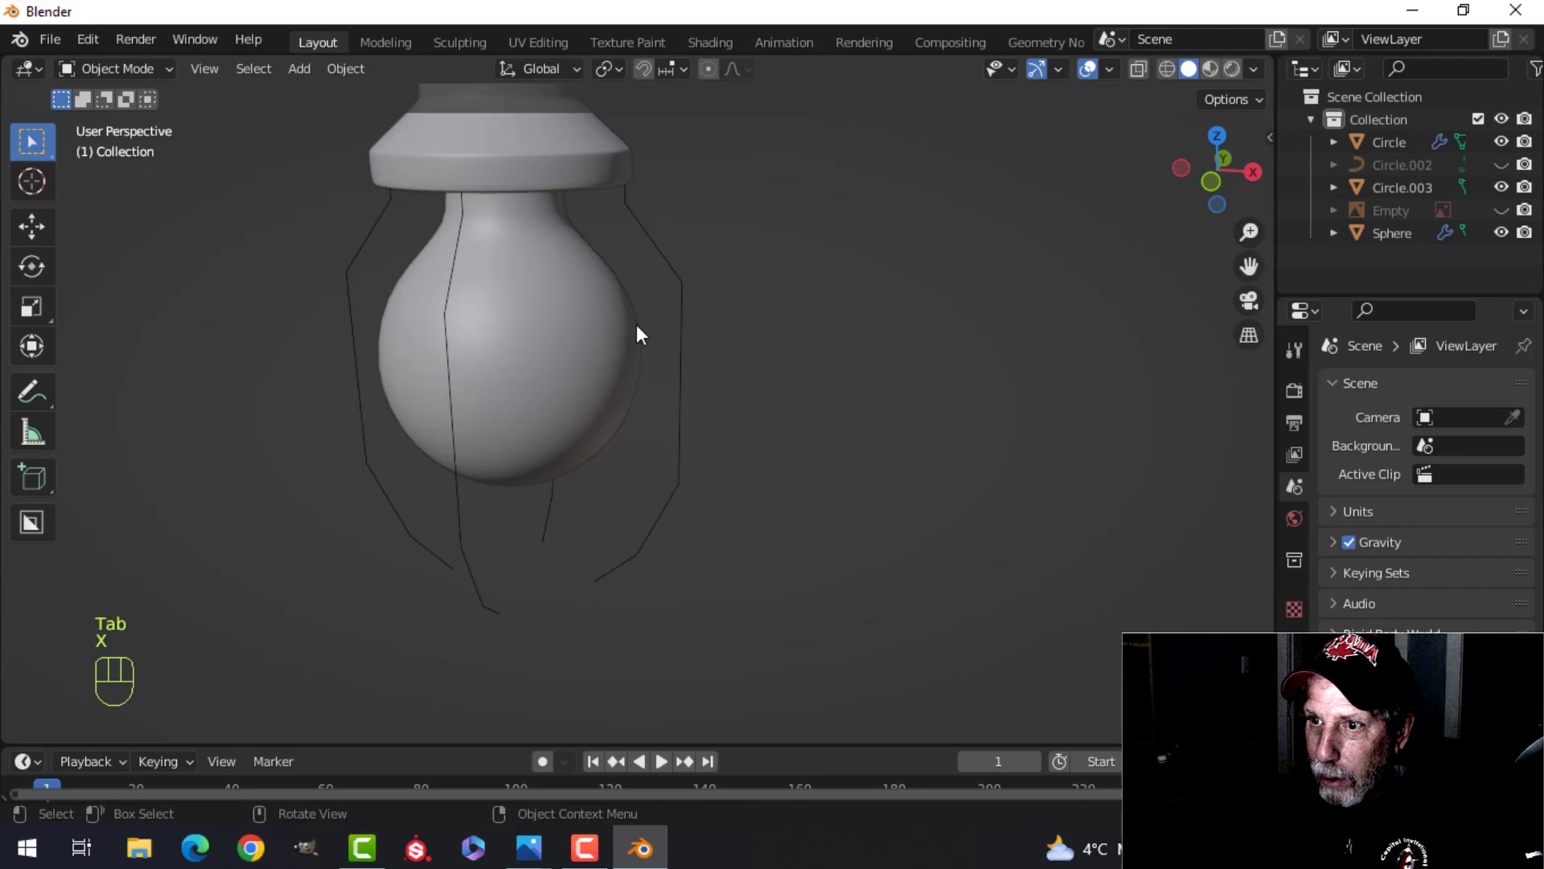
Convert the separated vertical edge loops object to a curve
{"action": "left_click", "coordinate": [451, 282]}
{"action": "right_click", "coordinate": [454, 252]}
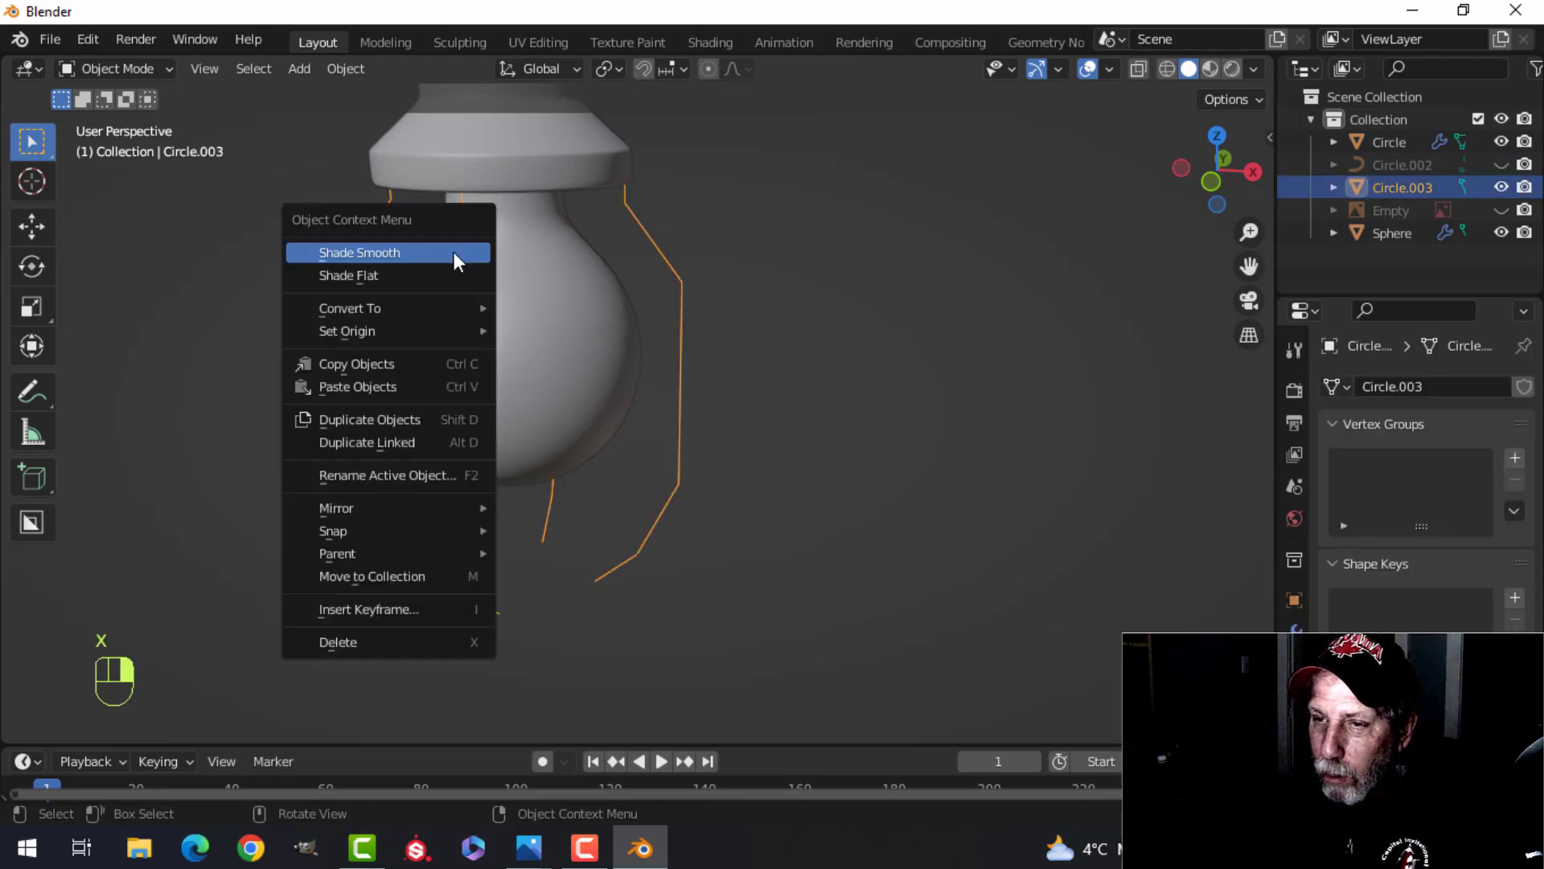
{"action": "mouse_move", "coordinate": [417, 307]}
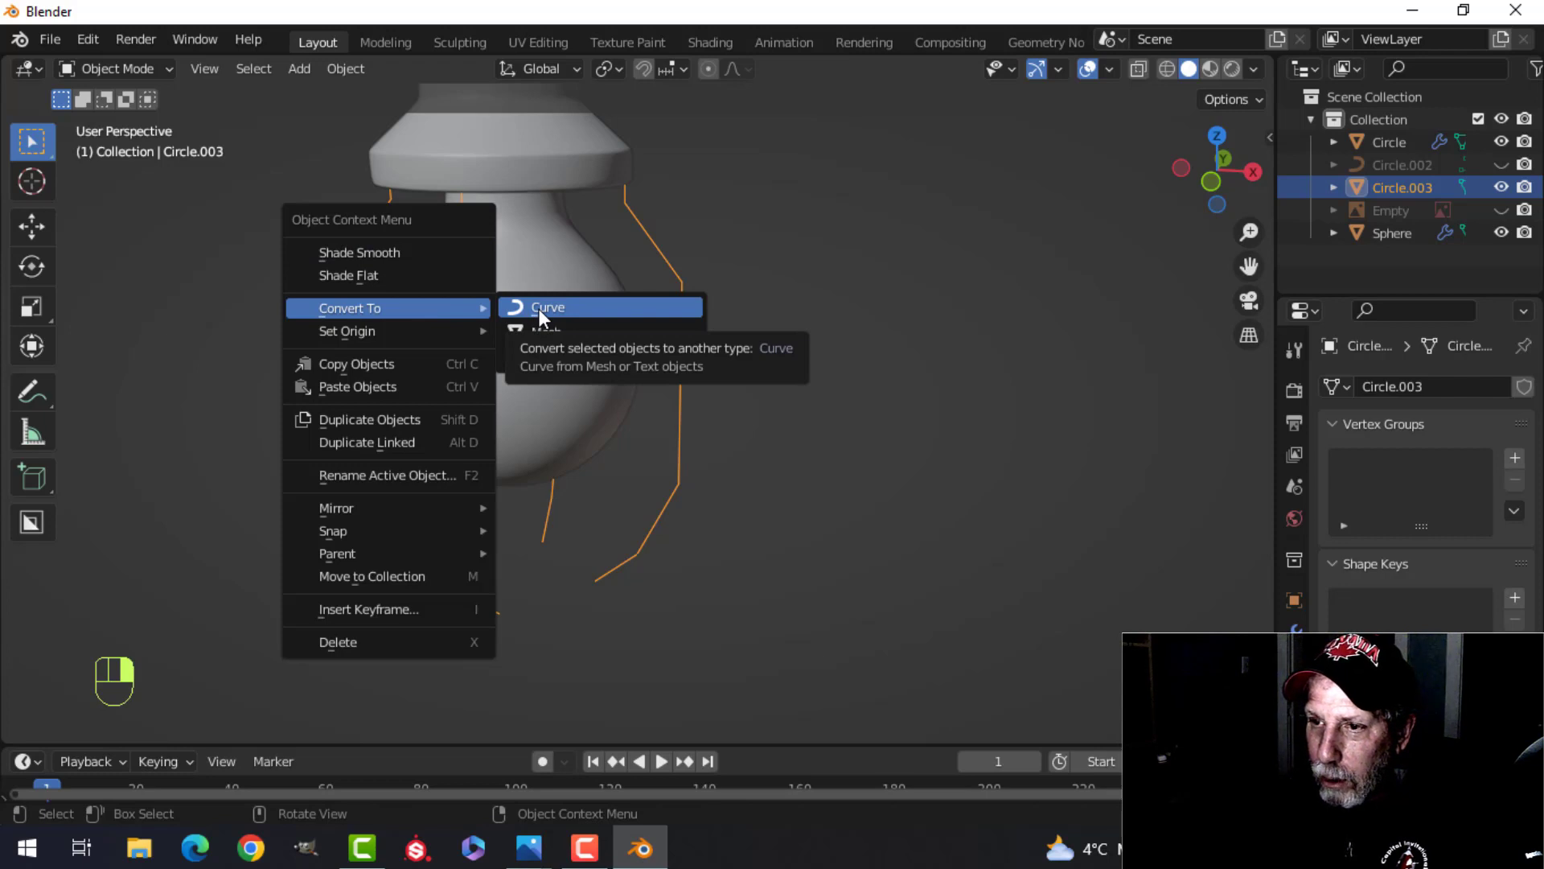
{"action": "left_click", "coordinate": [539, 308]}
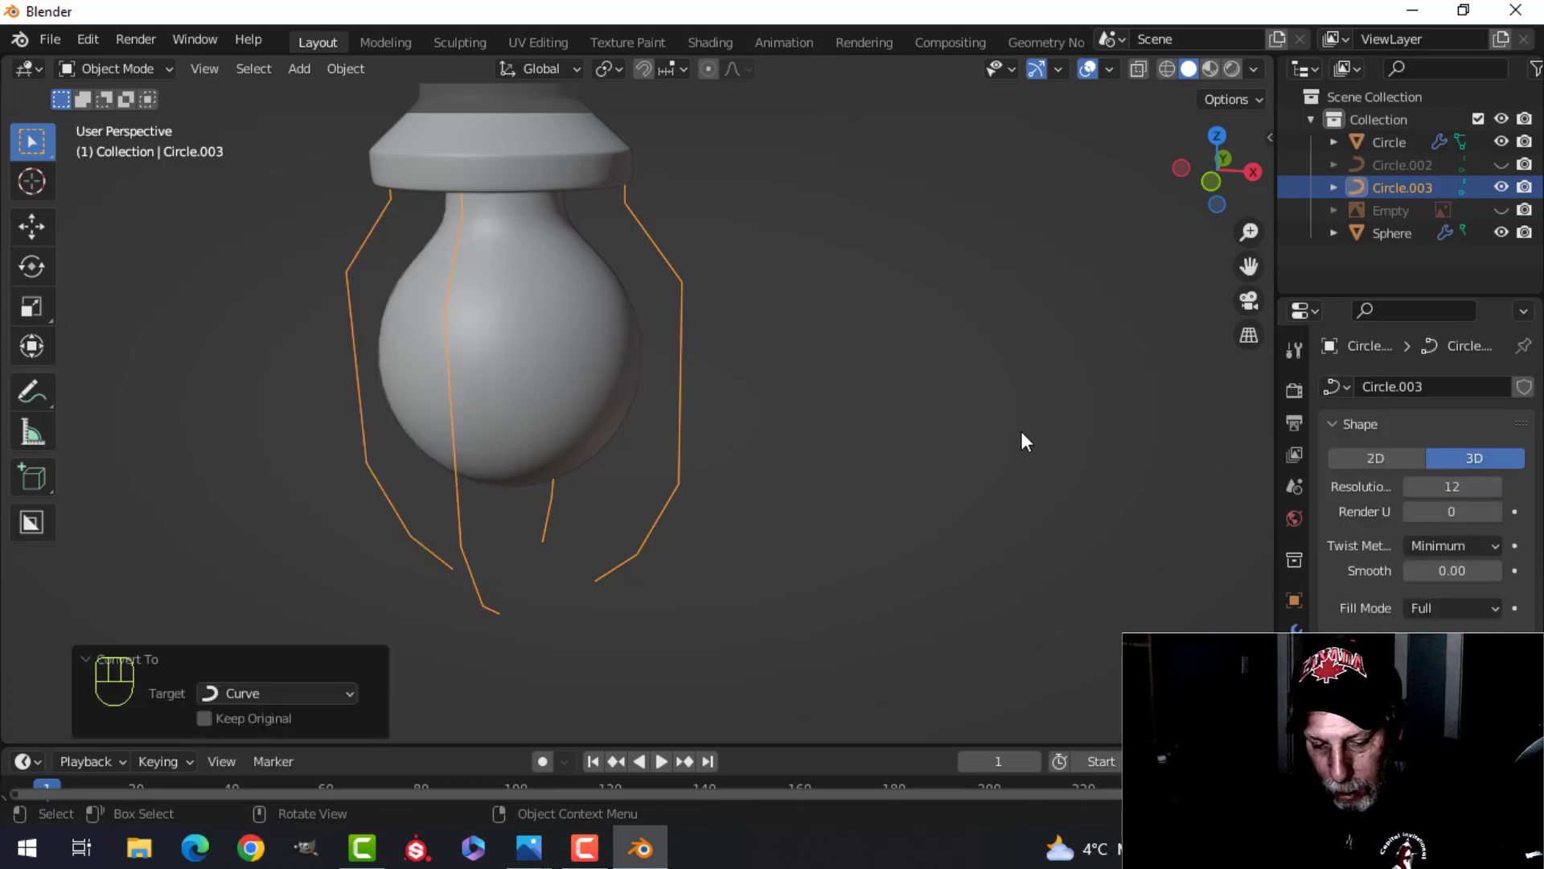
Unhide the ring curves and reference image in the front view, and select only the vertical bar curves
{"action": "key", "text": "alt+h"}
{"action": "key", "text": "KP_1"}
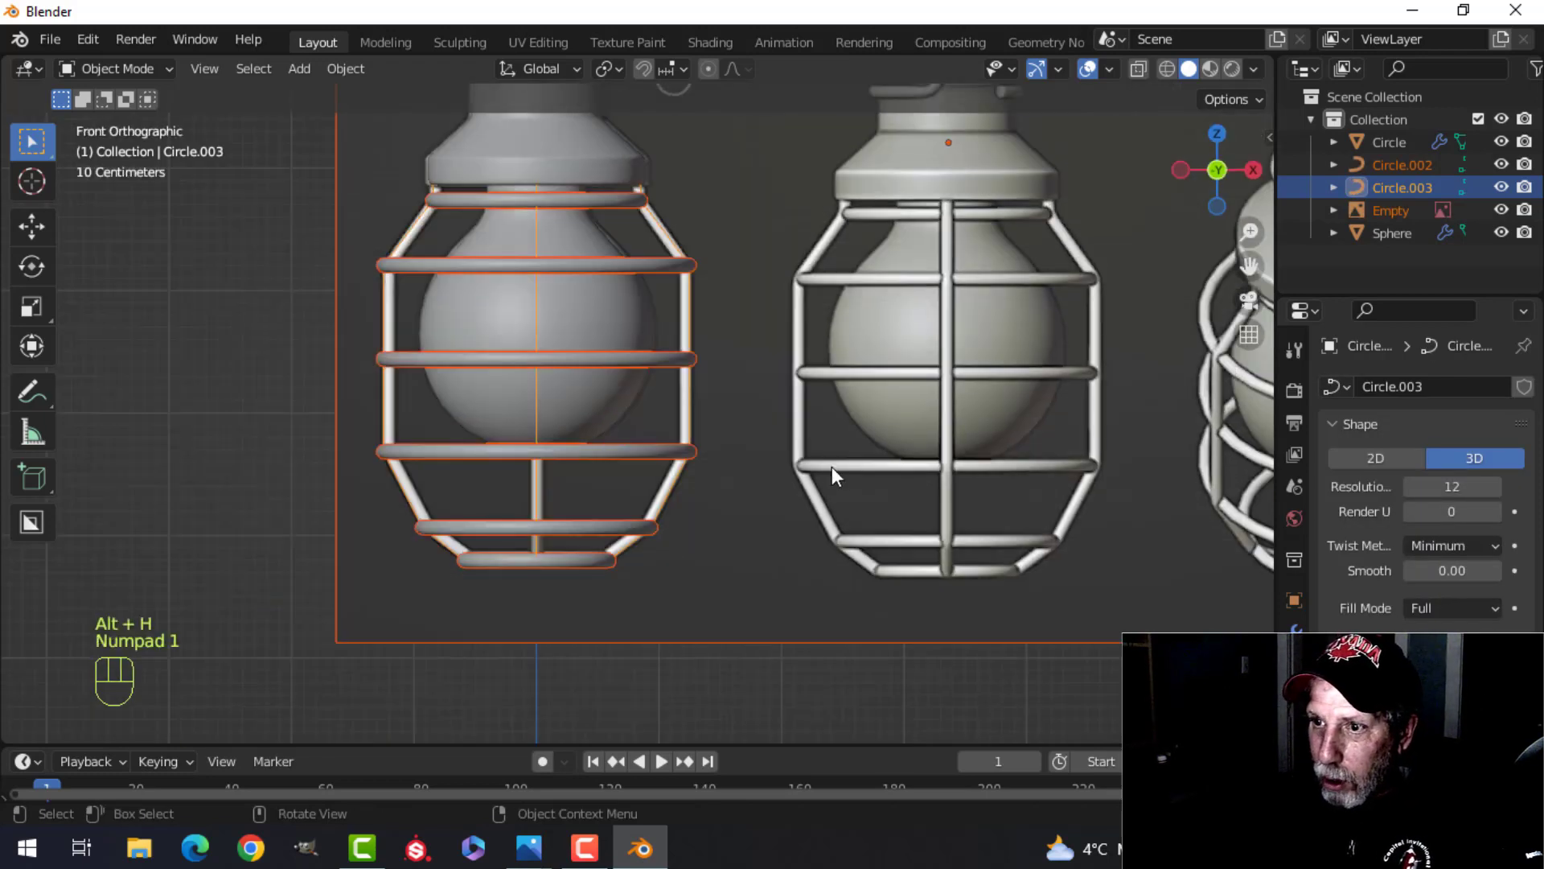
{"action": "left_click", "coordinate": [538, 324]}
{"action": "left_click", "coordinate": [534, 314]}
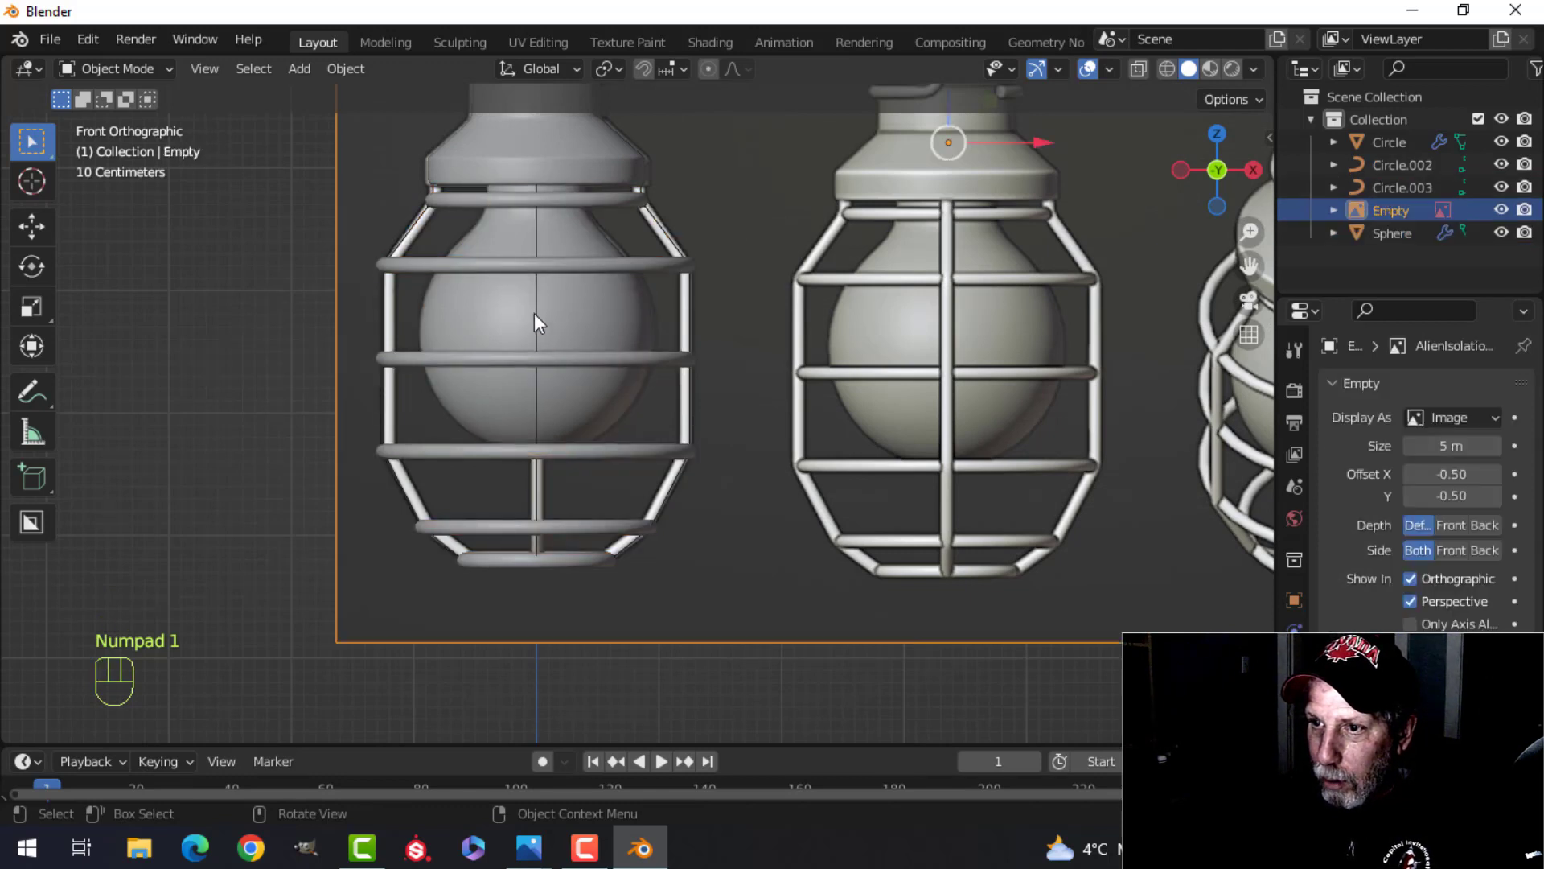
{"action": "left_click", "coordinate": [541, 301]}
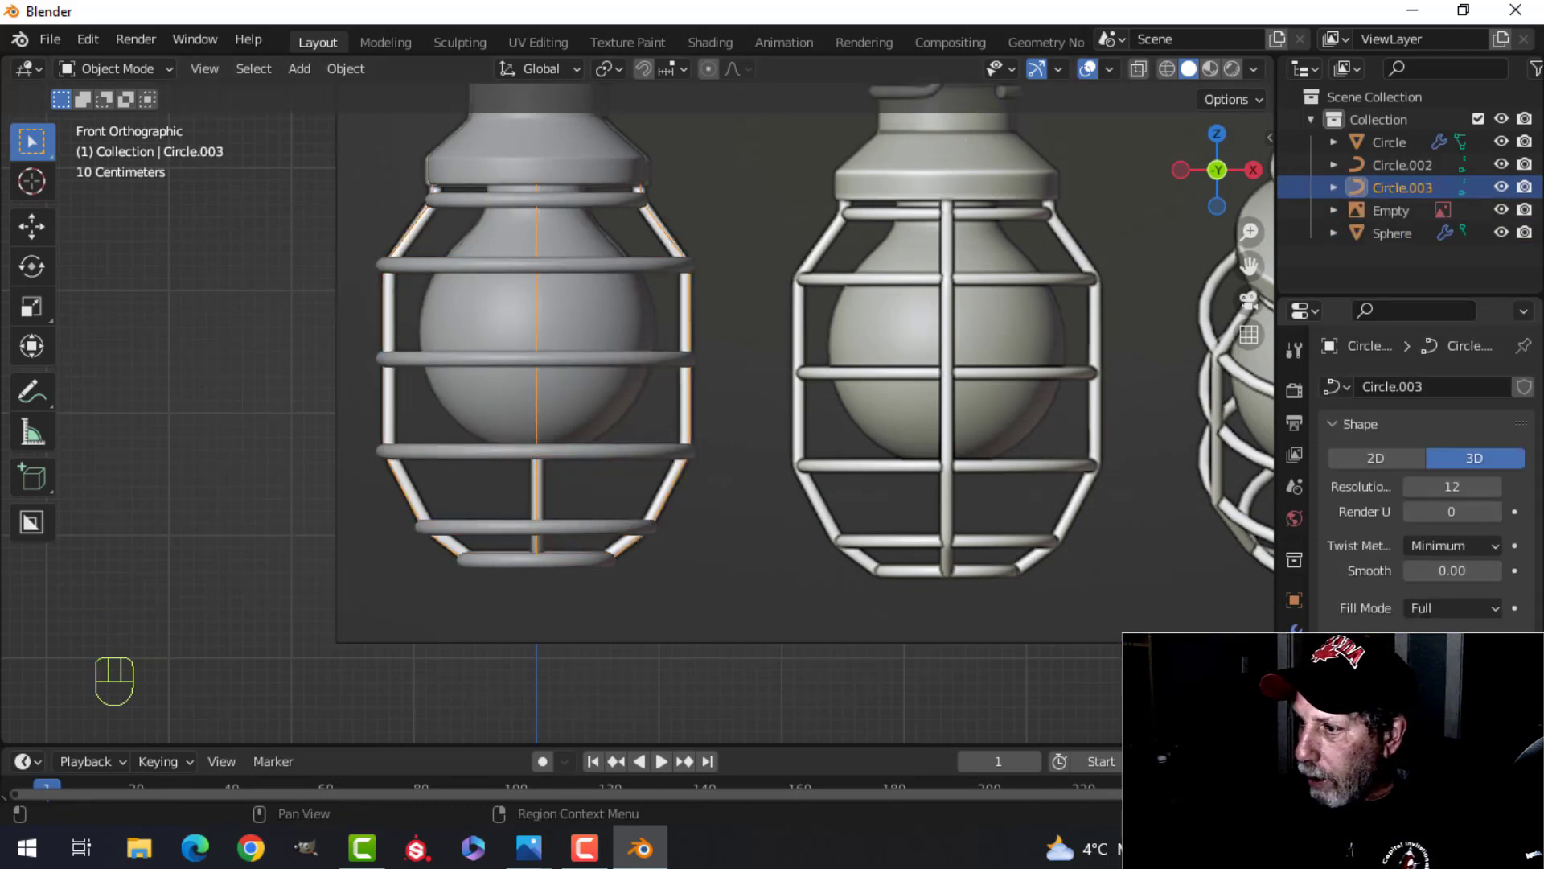
Give the vertical bar curves a round bevel with a depth of 0.065 m, matching the ring curves
{"action": "scroll", "coordinate": [1391, 553], "scroll_direction": "down", "scroll_amount": 5}
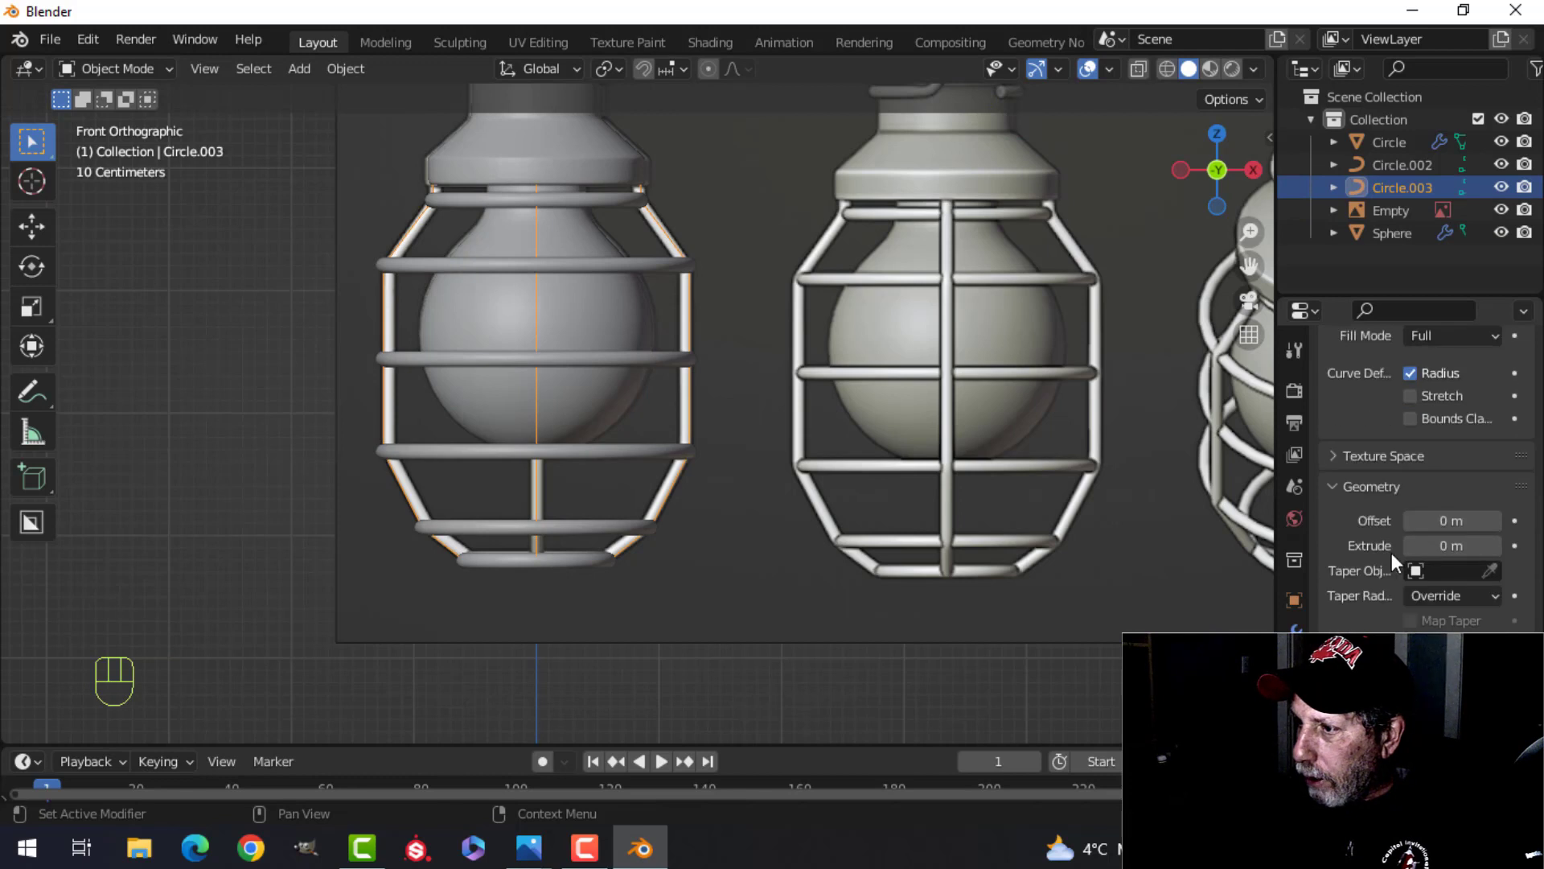
{"action": "left_click_drag", "start_coordinate": [1451, 627], "coordinate": [1497, 627], "text": "shift"}
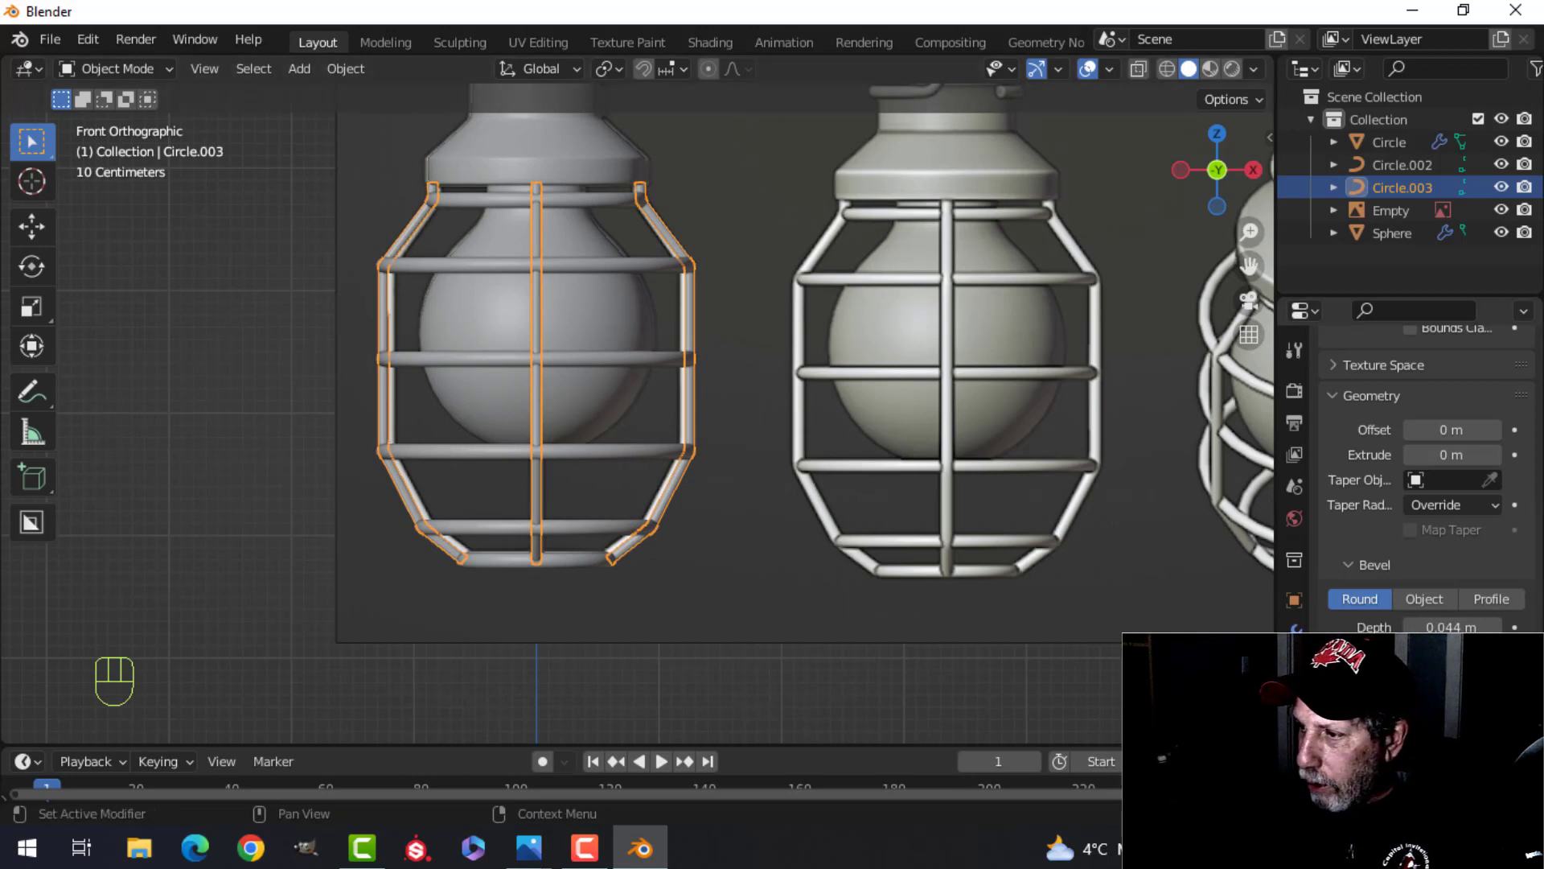
{"action": "left_click", "coordinate": [662, 354]}
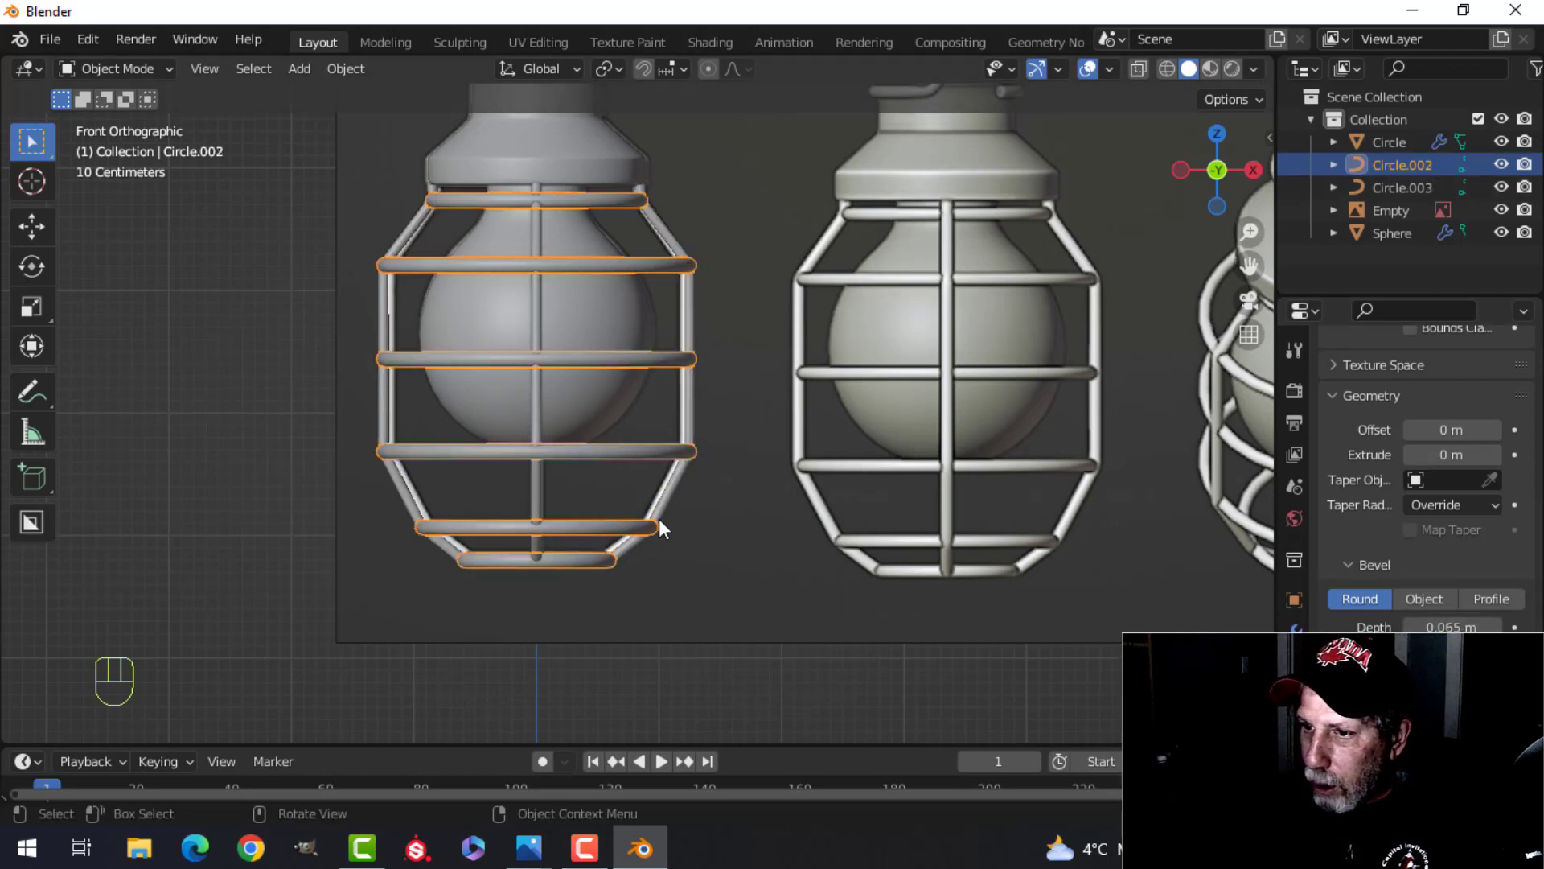
{"action": "left_click", "coordinate": [537, 485]}
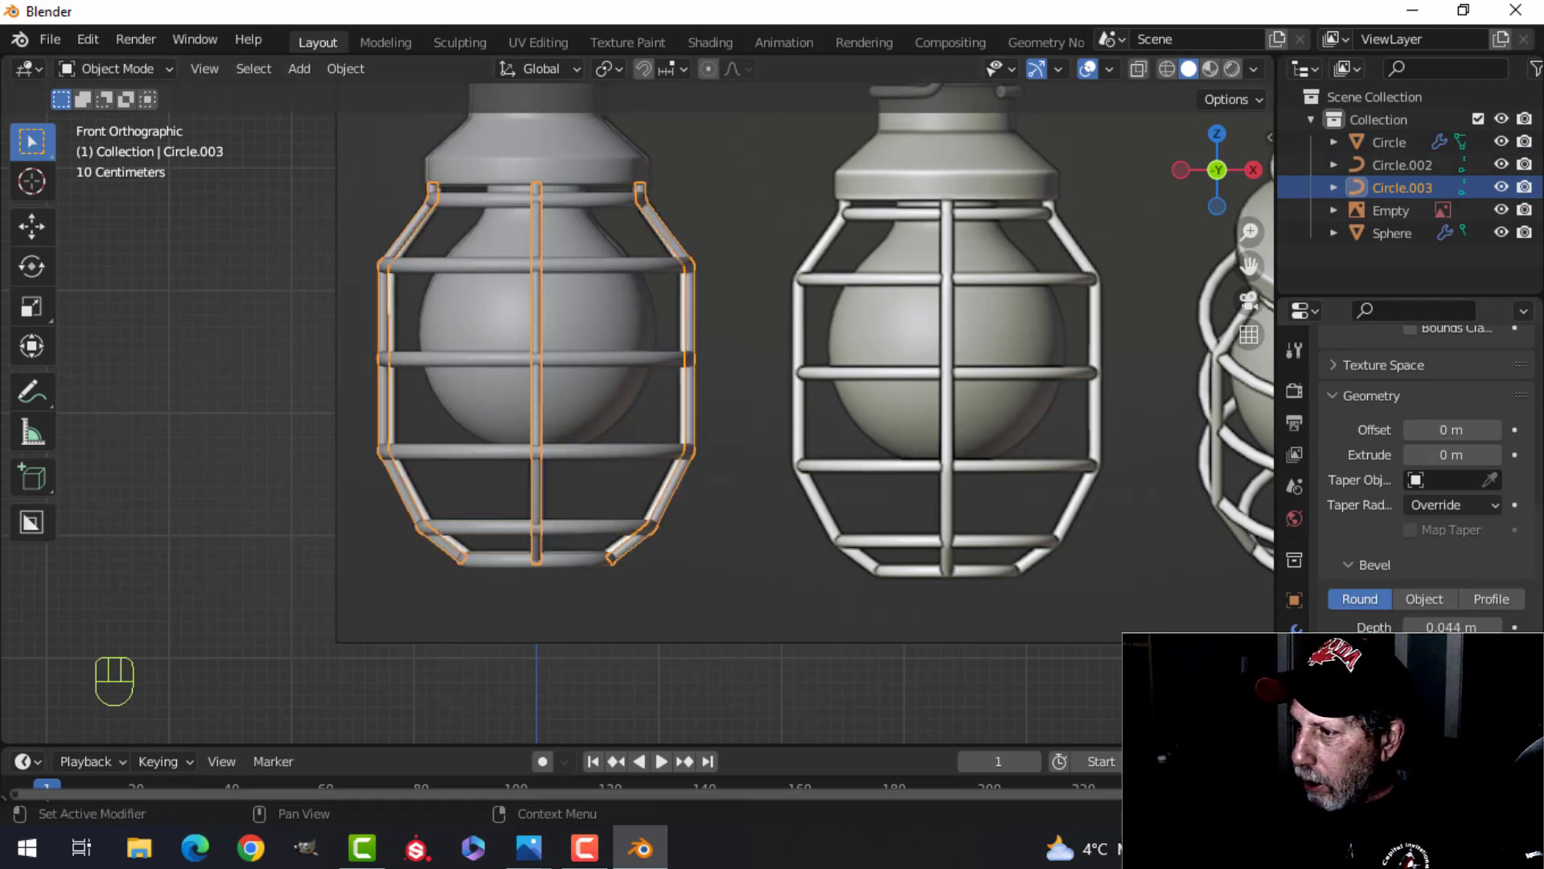
{"action": "left_click", "coordinate": [1440, 627]}
{"action": "type", "text": "0.0"}
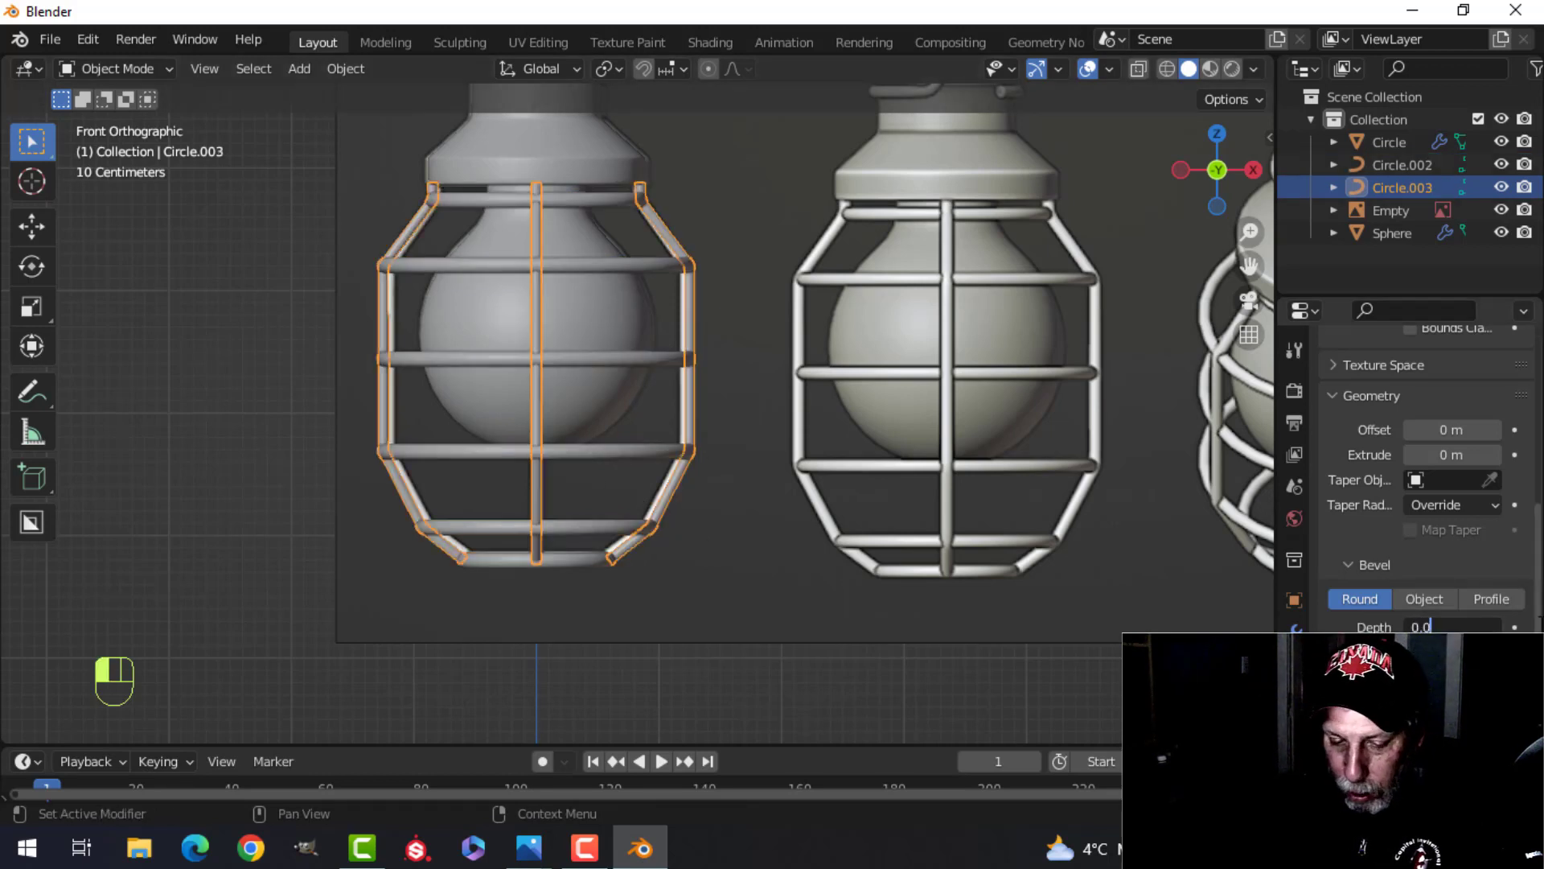
{"action": "type", "text": "65"}
{"action": "key", "text": "Return"}
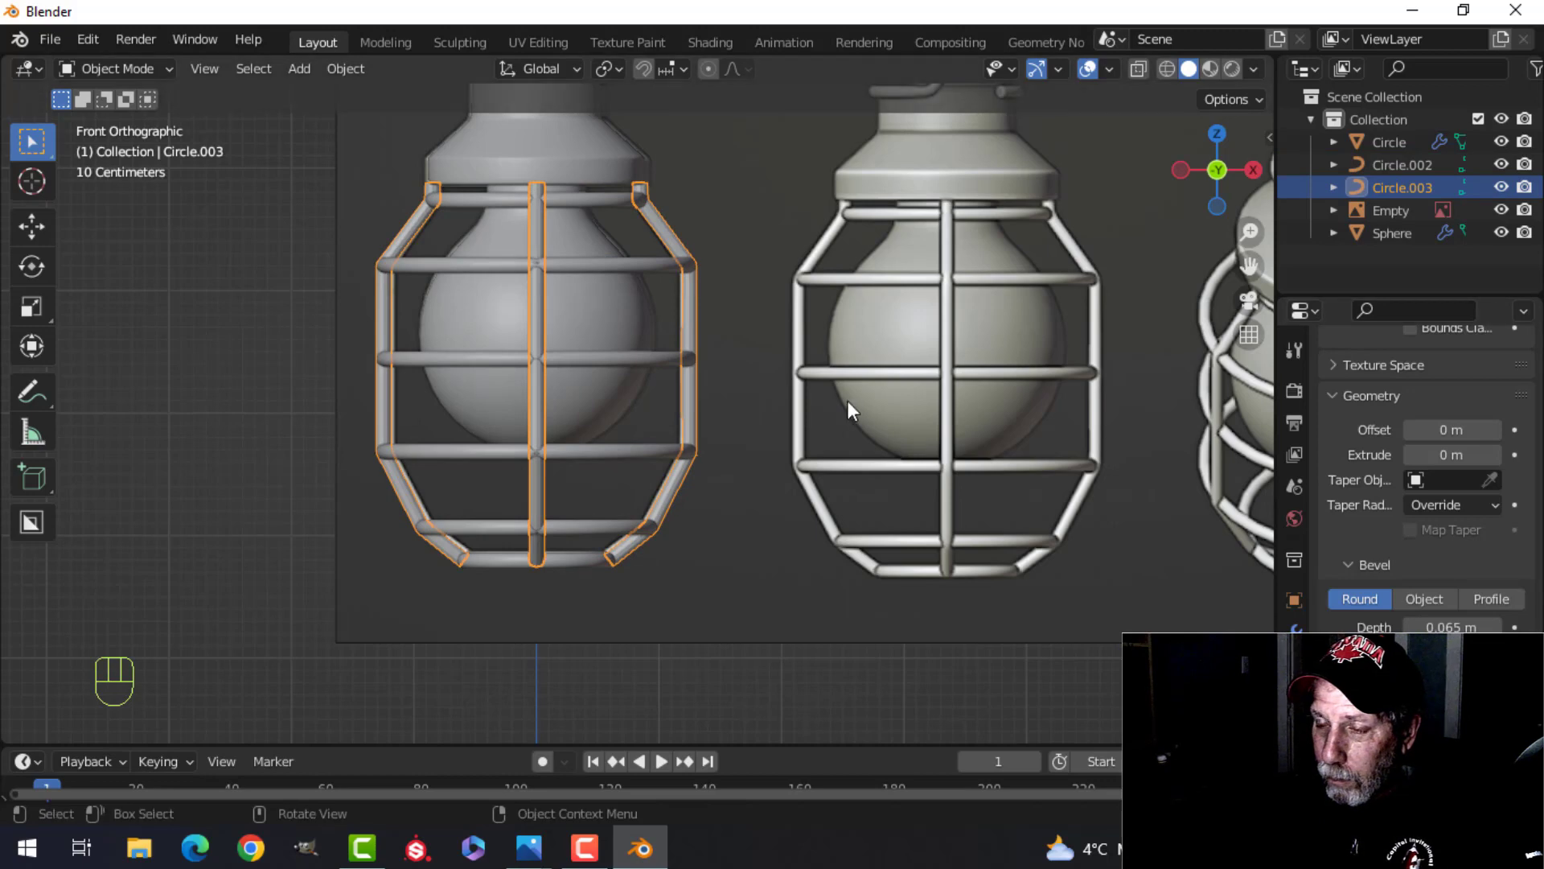
Shade the vertical bar curves smooth and deselect them
{"action": "key", "text": "alt+a"}
{"action": "middle_click_drag", "start_coordinate": [848, 401], "coordinate": [470, 356]}
{"action": "right_click", "coordinate": [404, 315]}
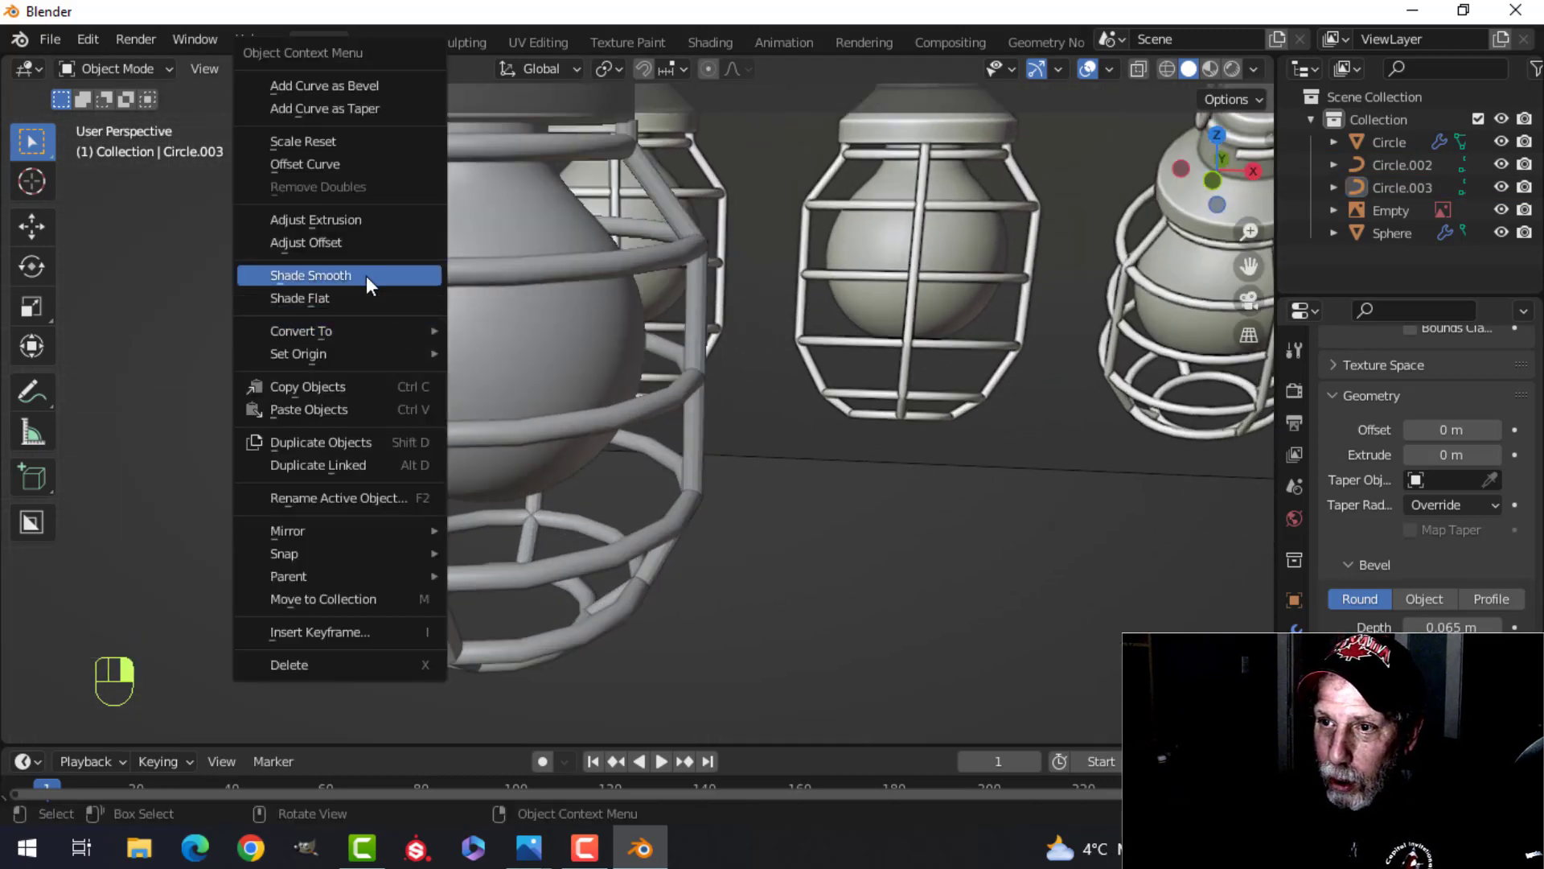
{"action": "left_click", "coordinate": [365, 275]}
{"action": "left_click", "coordinate": [393, 321]}
{"action": "right_click", "coordinate": [399, 320]}
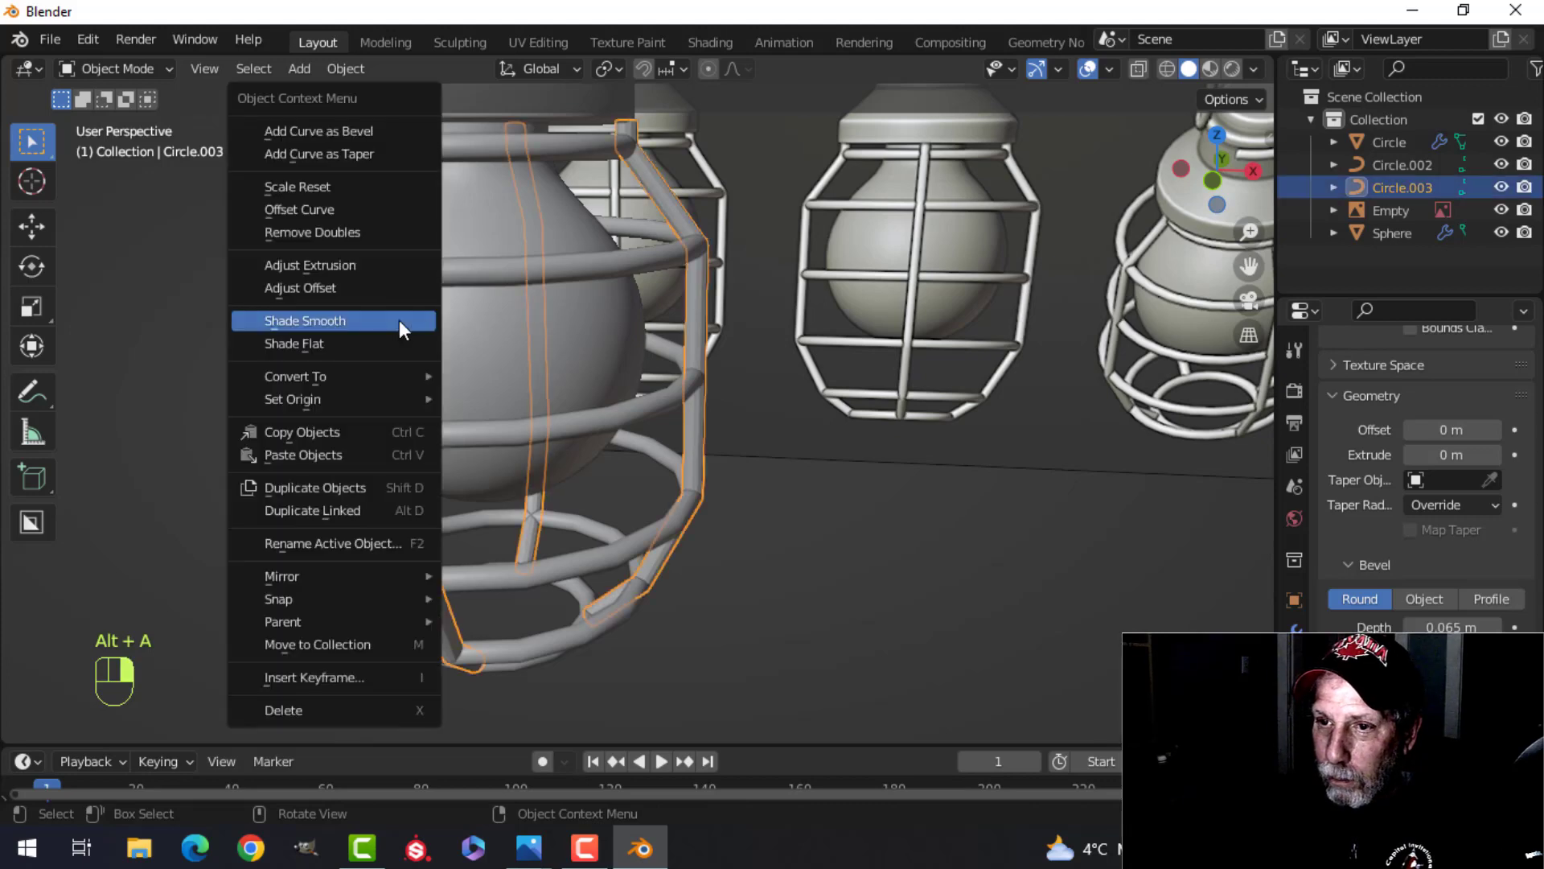
{"action": "key", "text": "alt+a"}
Set the ring curves' preview resolution to 4
{"action": "middle_click_drag", "start_coordinate": [601, 393], "coordinate": [640, 432]}
{"action": "scroll", "coordinate": [630, 377], "scroll_direction": "down", "scroll_amount": 2}
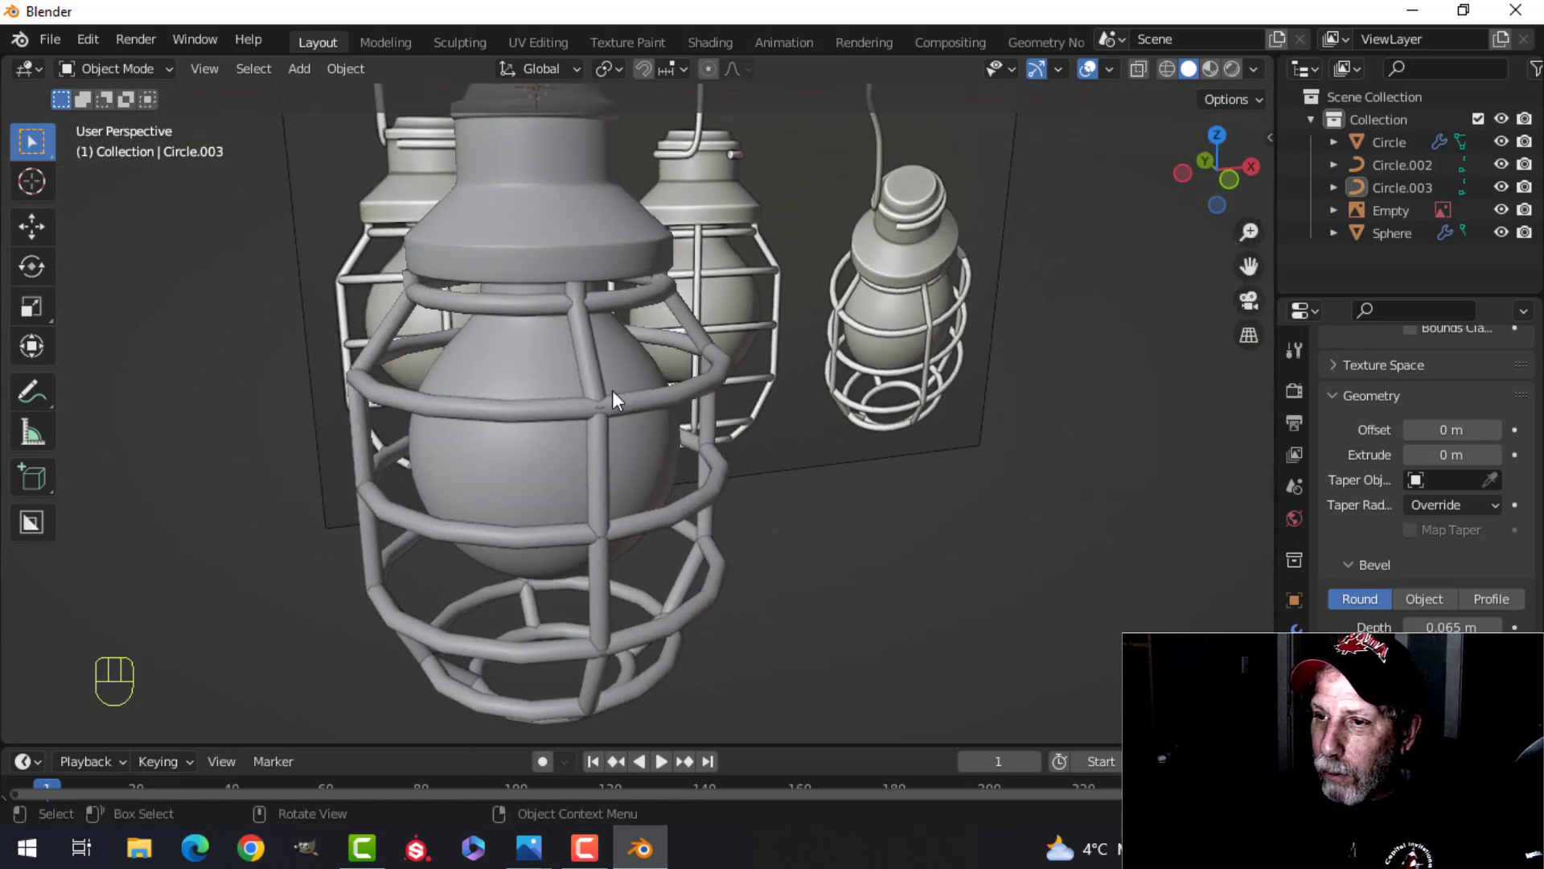
{"action": "left_click", "coordinate": [537, 309]}
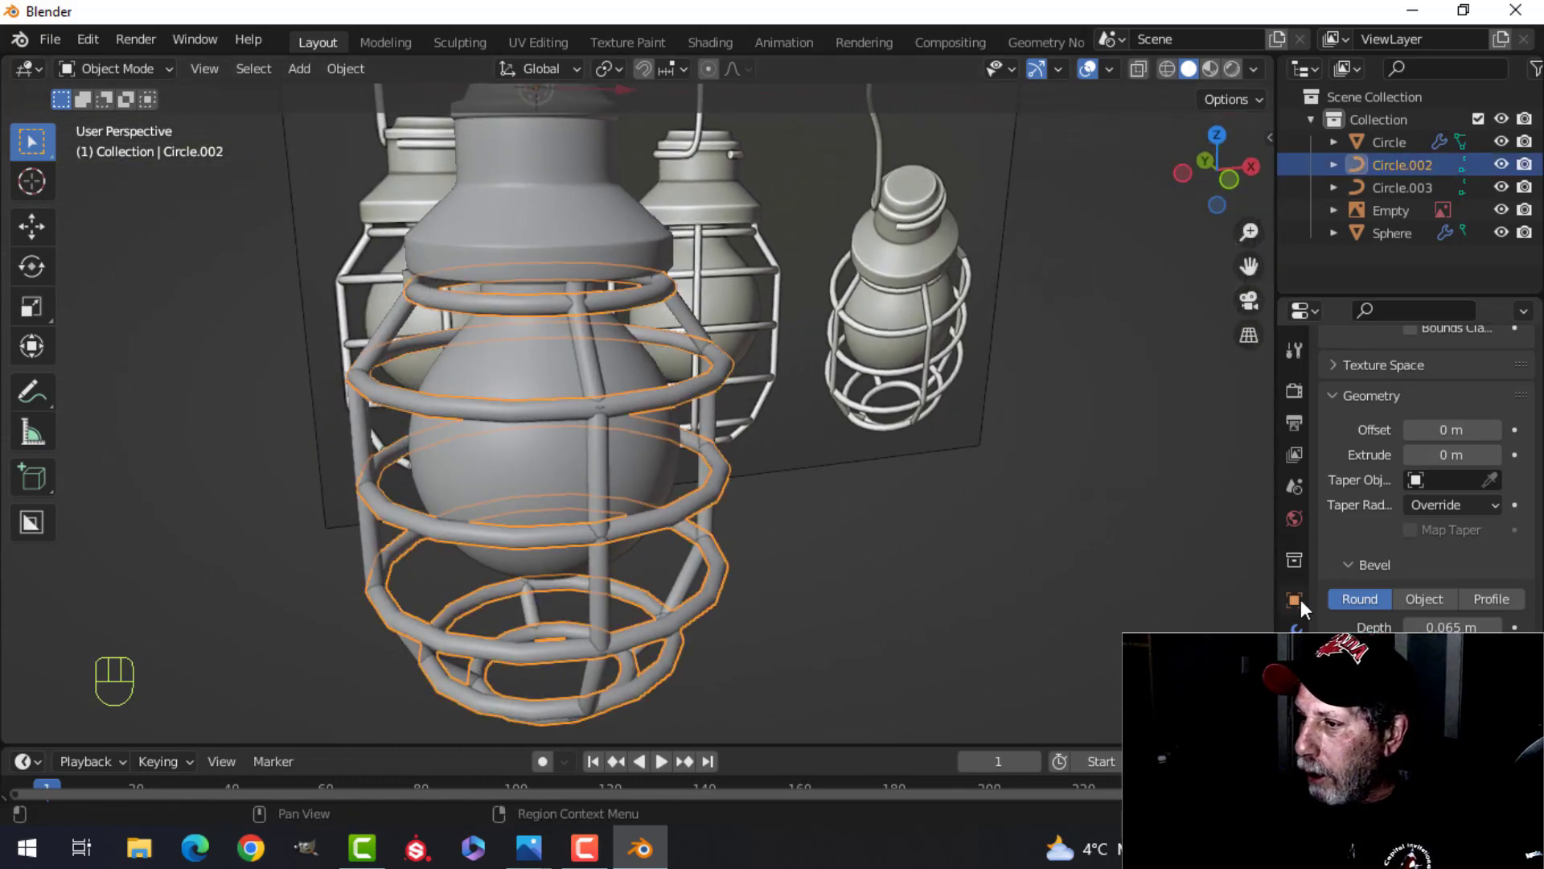
{"action": "left_click", "coordinate": [1295, 627]}
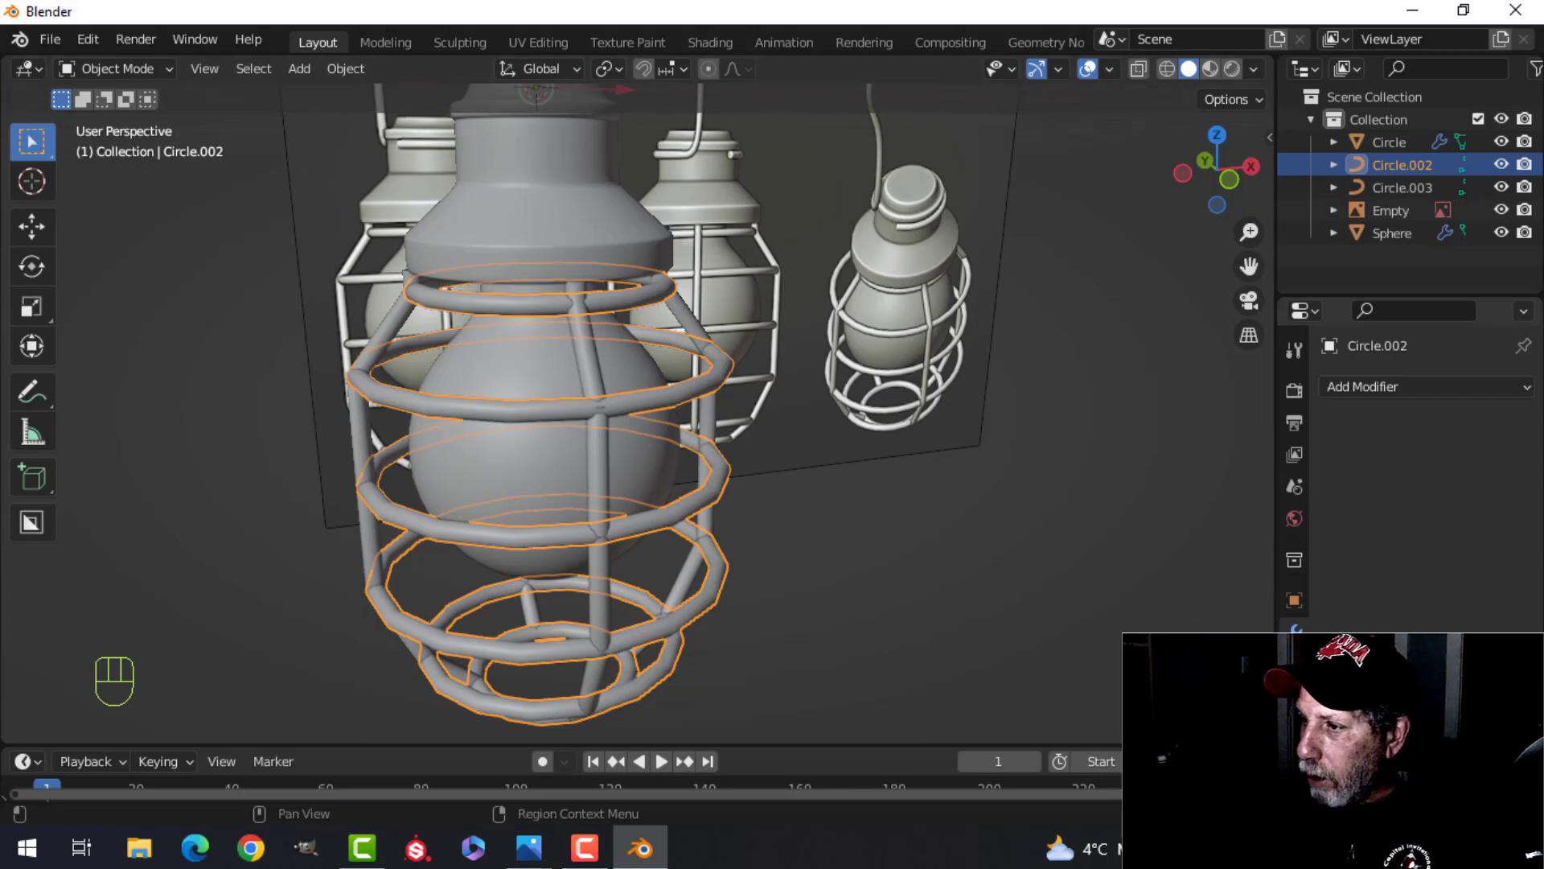
{"action": "left_click", "coordinate": [1294, 728]}
{"action": "left_click", "coordinate": [1452, 488]}
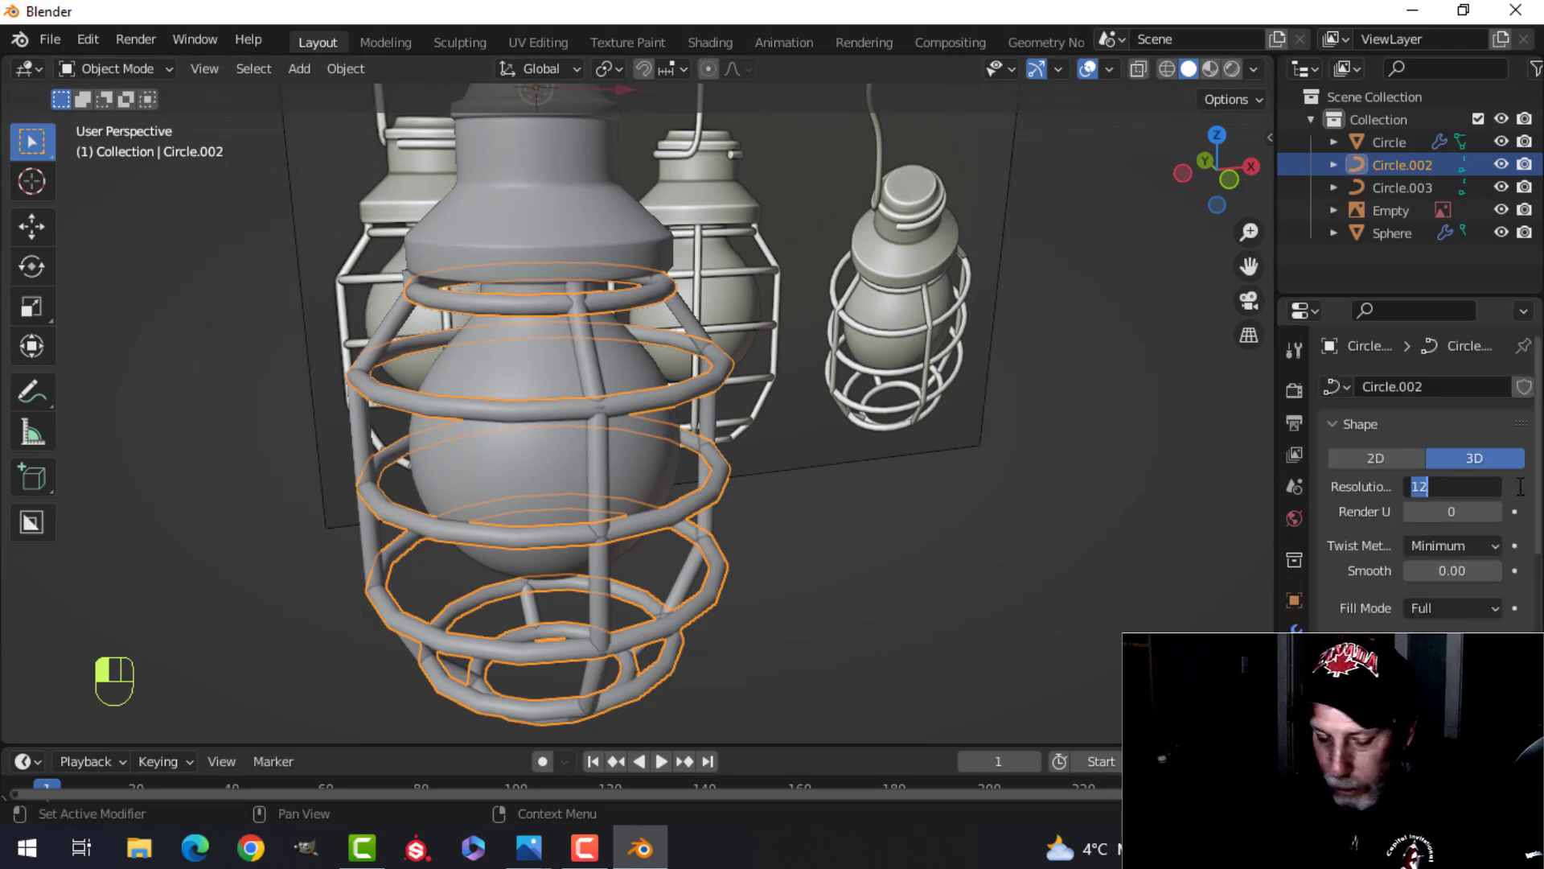
{"action": "left_click", "coordinate": [1520, 486]}
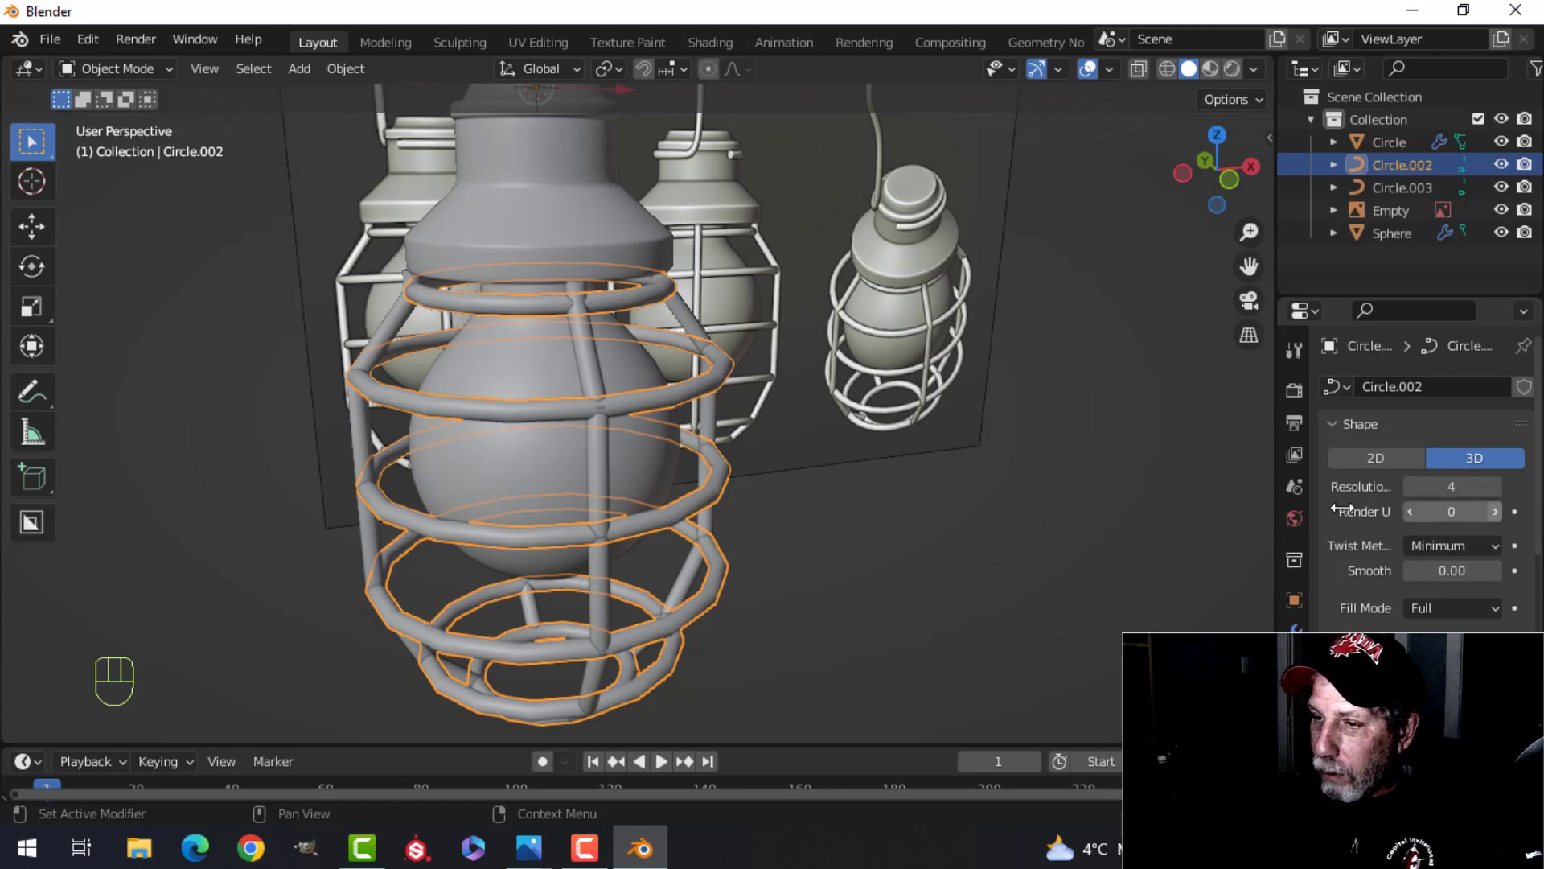
Convert the ring curves to a mesh
{"action": "right_click", "coordinate": [636, 382]}
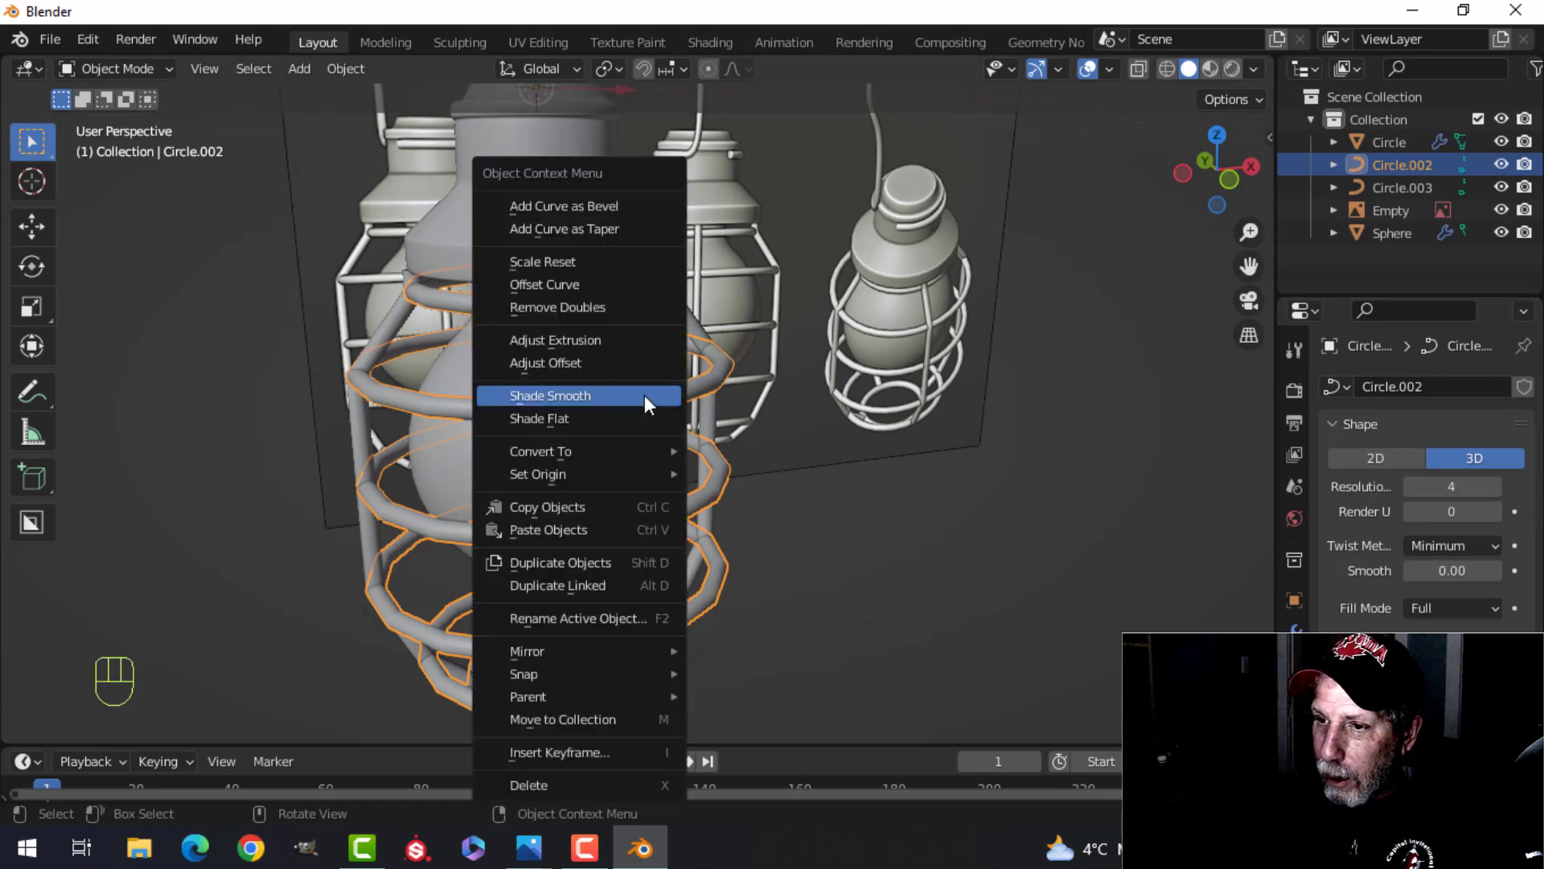
{"action": "left_click", "coordinate": [611, 450]}
{"action": "left_click", "coordinate": [729, 474]}
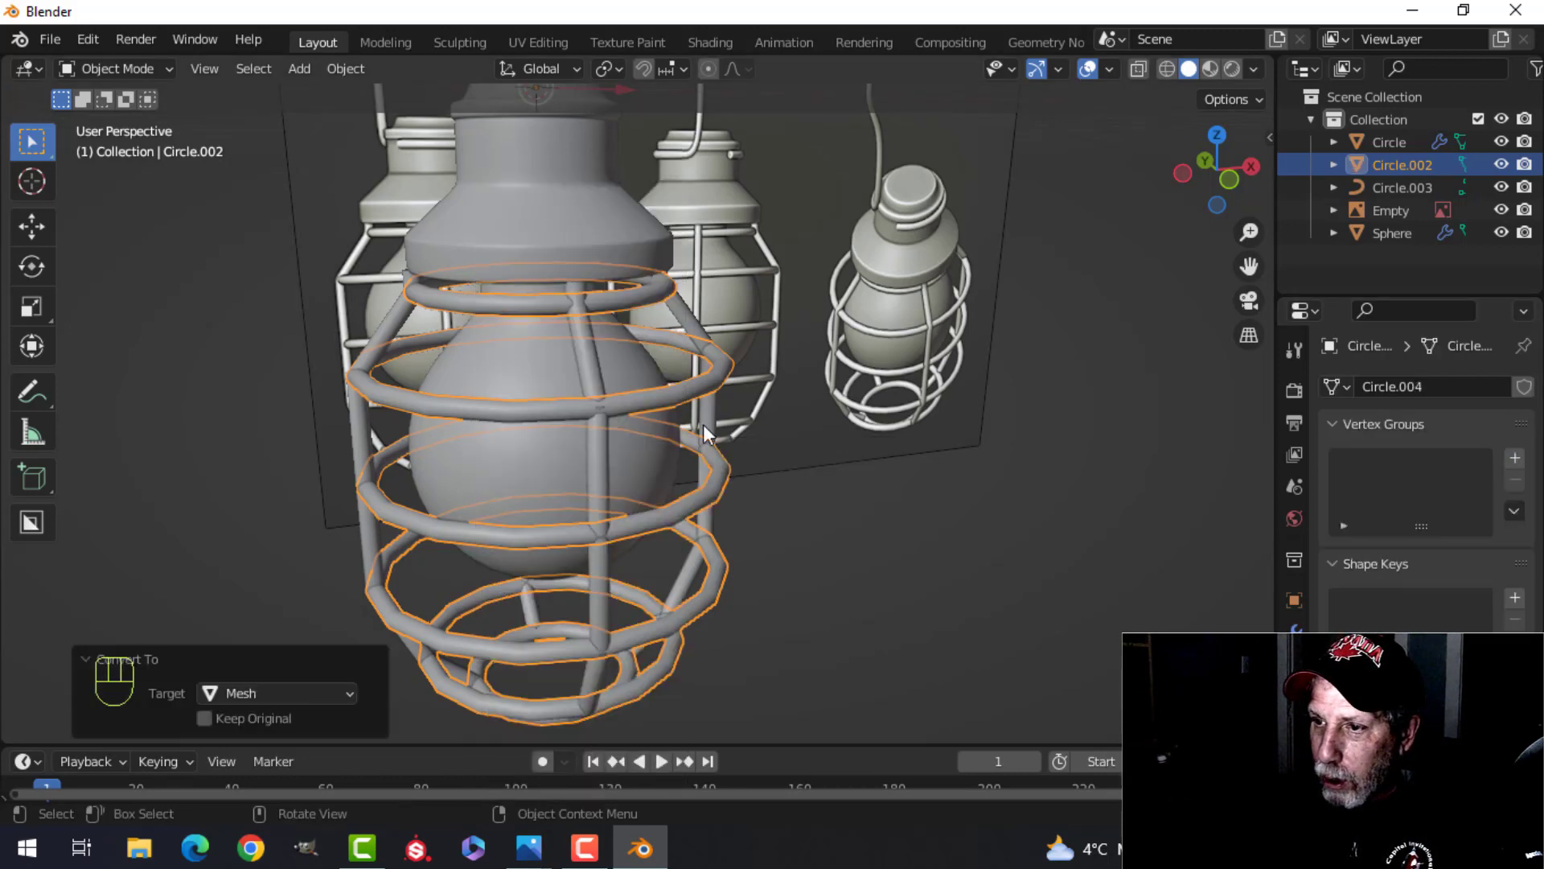
{"action": "left_click", "coordinate": [726, 399]}
{"action": "left_click", "coordinate": [682, 389]}
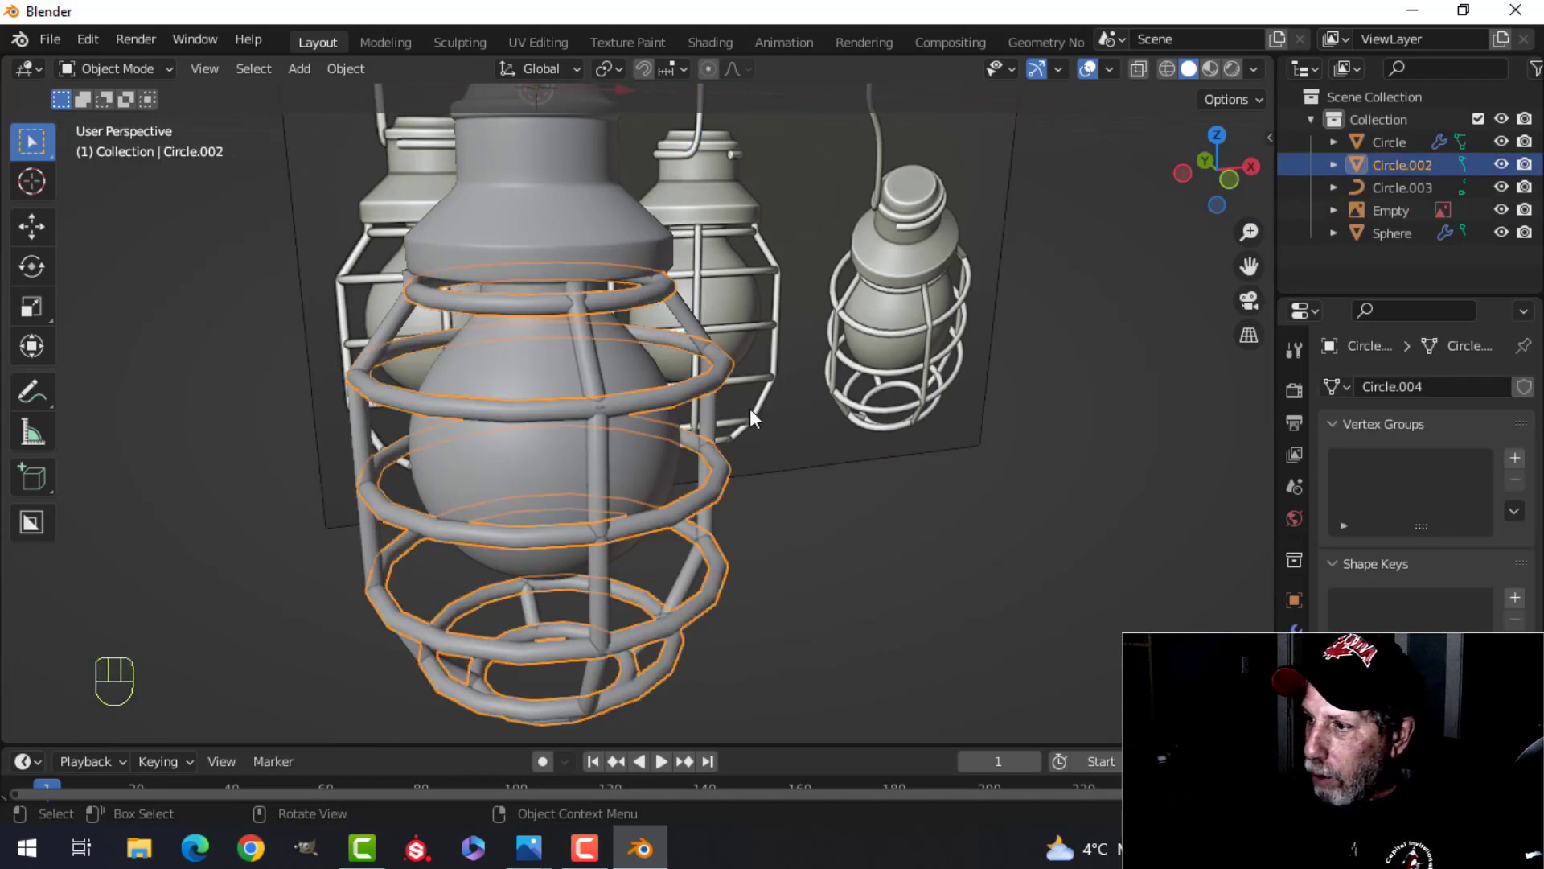
Set the vertical bar curves' preview resolution to 4, convert them to a mesh, and deselect
{"action": "left_click", "coordinate": [586, 365]}
{"action": "left_click", "coordinate": [1430, 486]}
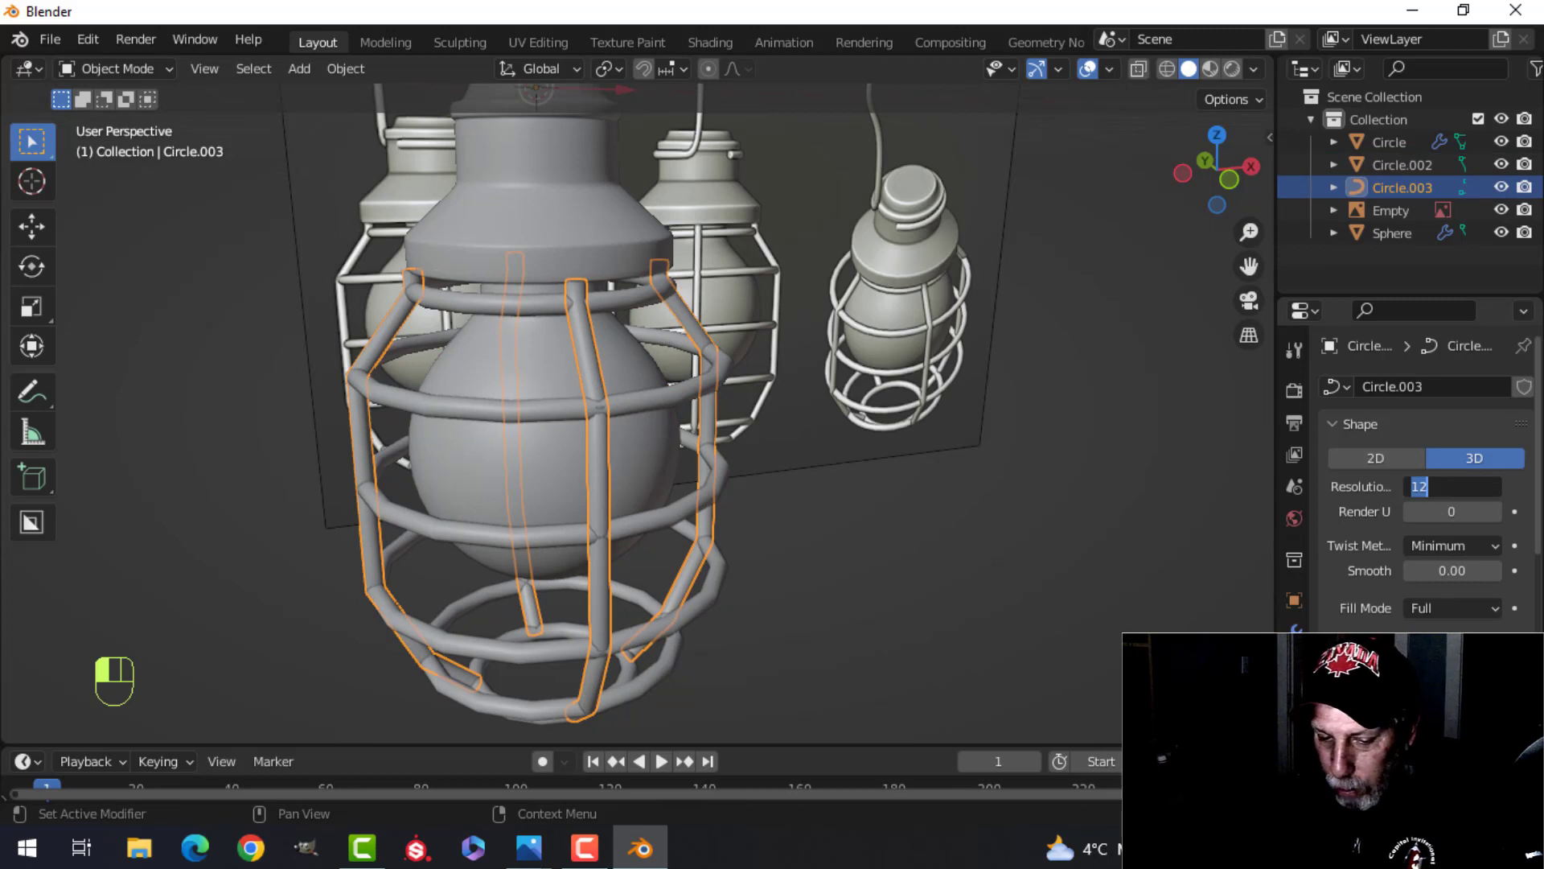
{"action": "type", "text": "4"}
{"action": "key", "text": "Return"}
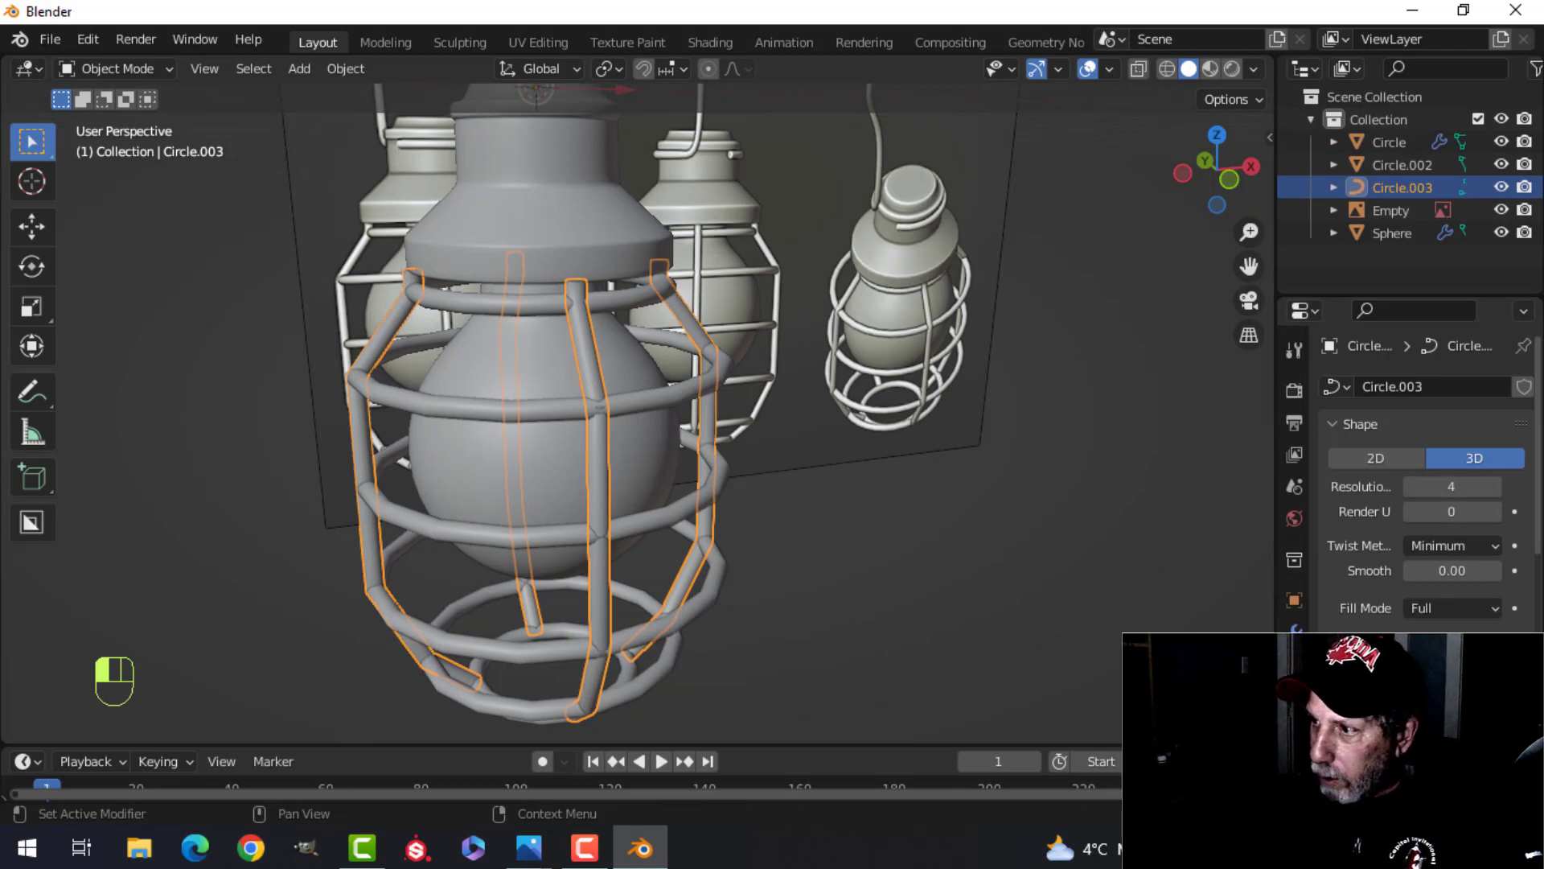
{"action": "right_click", "coordinate": [595, 384]}
{"action": "mouse_move", "coordinate": [596, 373]}
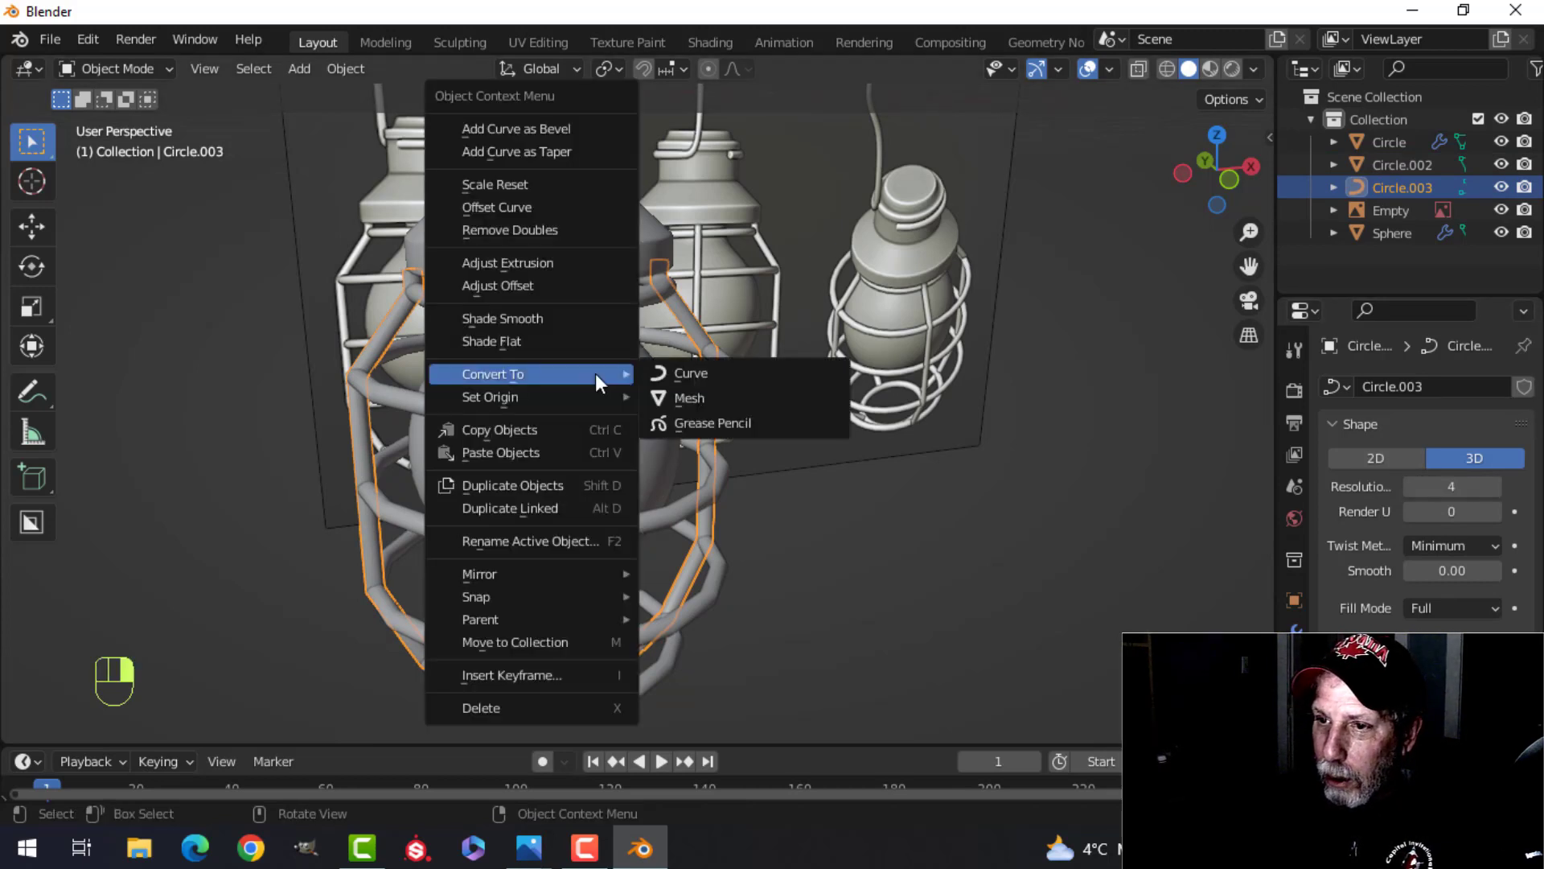
{"action": "left_click", "coordinate": [692, 398]}
{"action": "key", "text": "alt+a"}
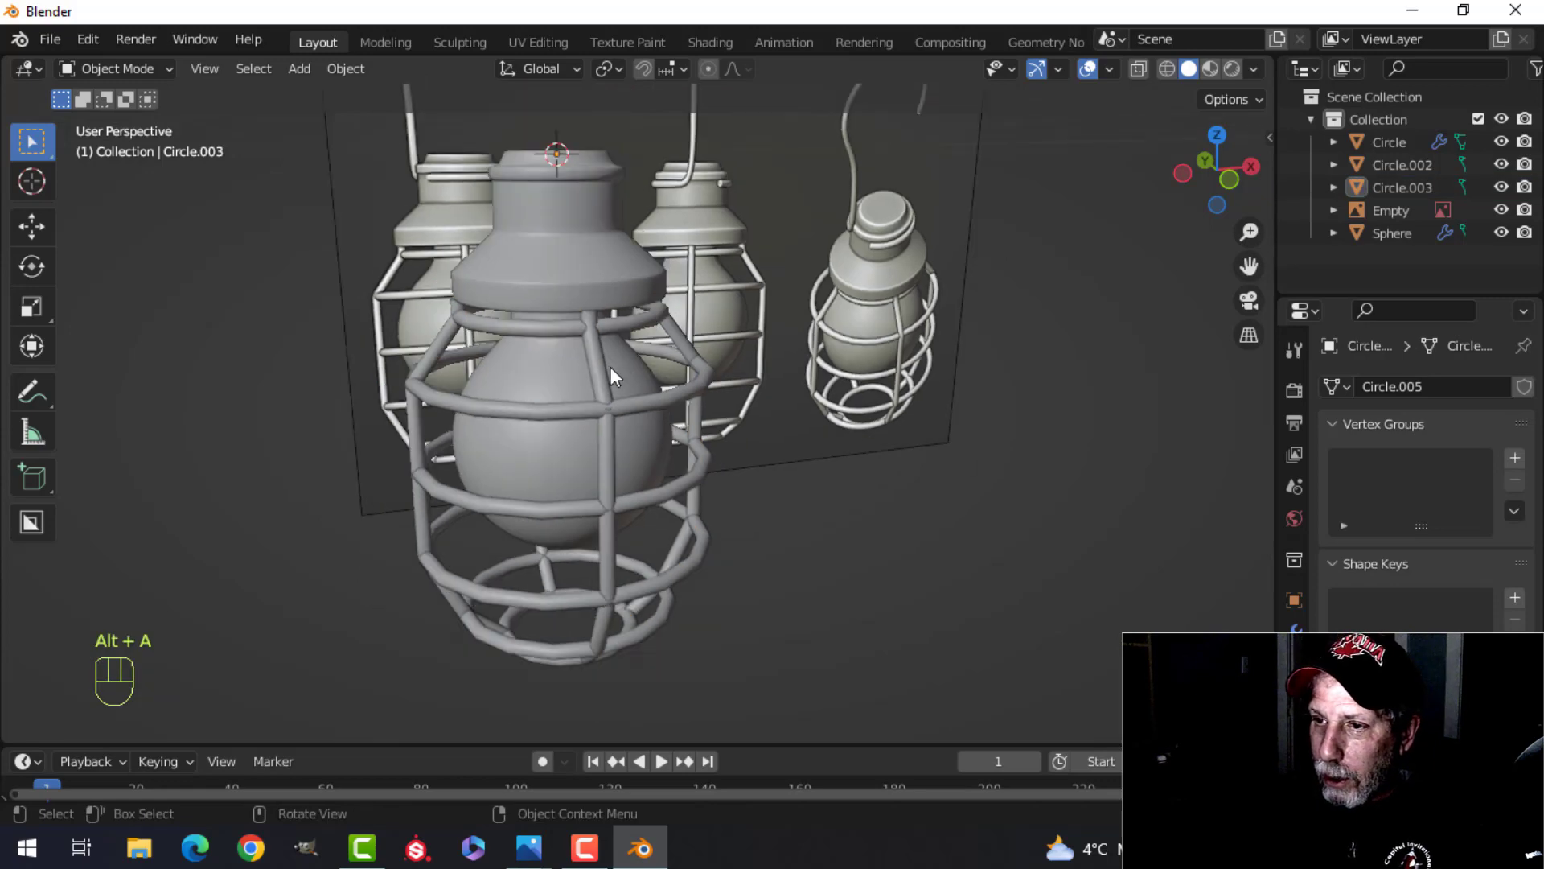
Hide the reference image and add level 1 subdivision surfaces to the vertical bar mesh and the ring mesh
{"action": "left_click", "coordinate": [809, 291]}
{"action": "key", "text": "h"}
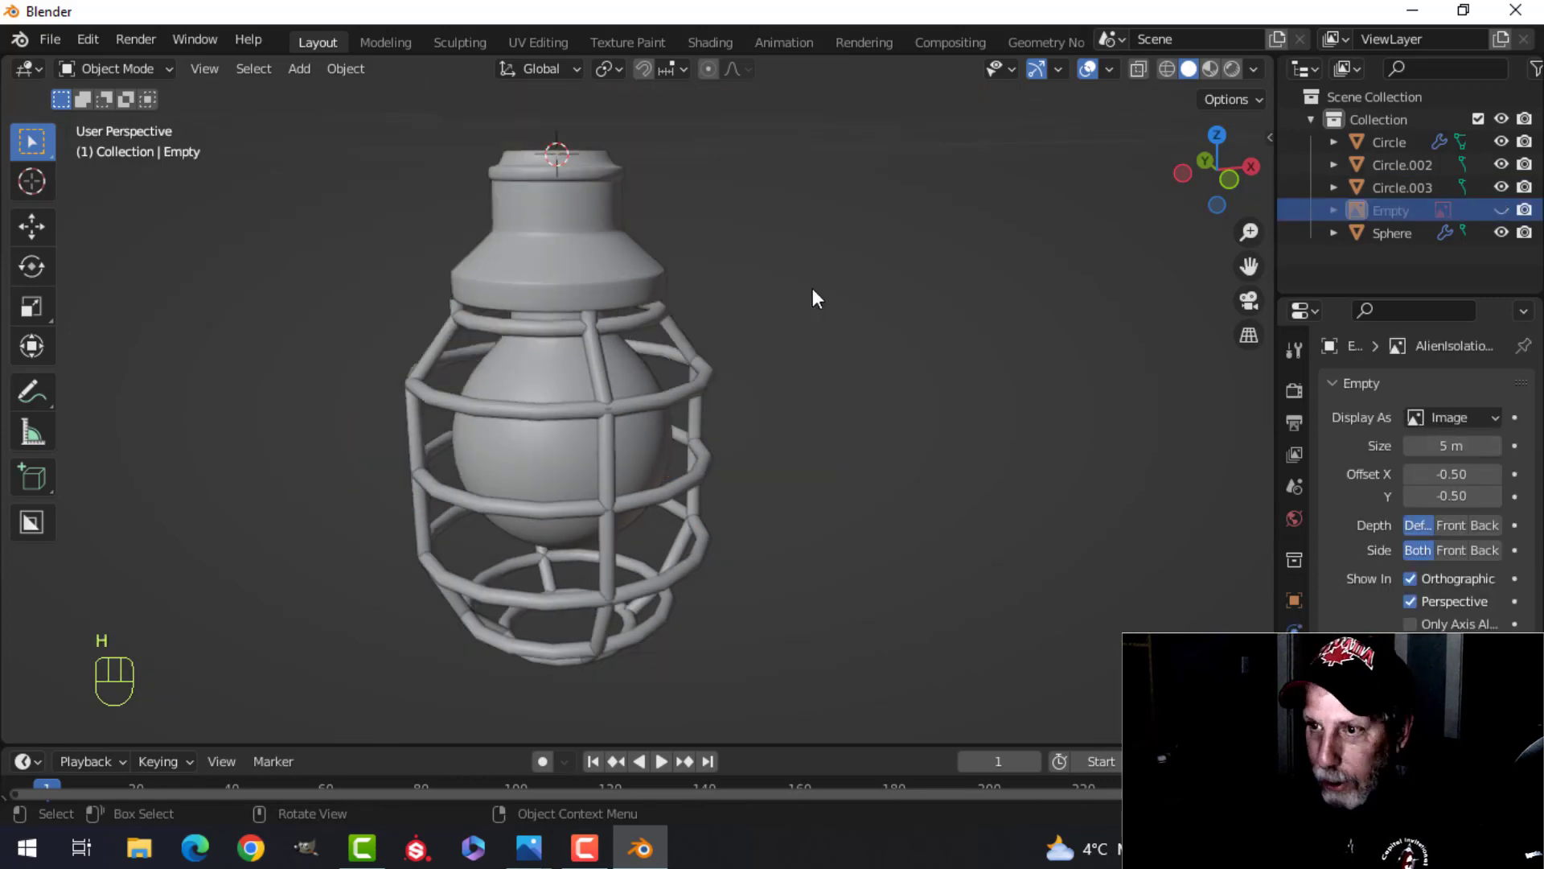
{"action": "left_click", "coordinate": [600, 360]}
{"action": "middle_click_drag", "start_coordinate": [973, 409], "coordinate": [810, 393]}
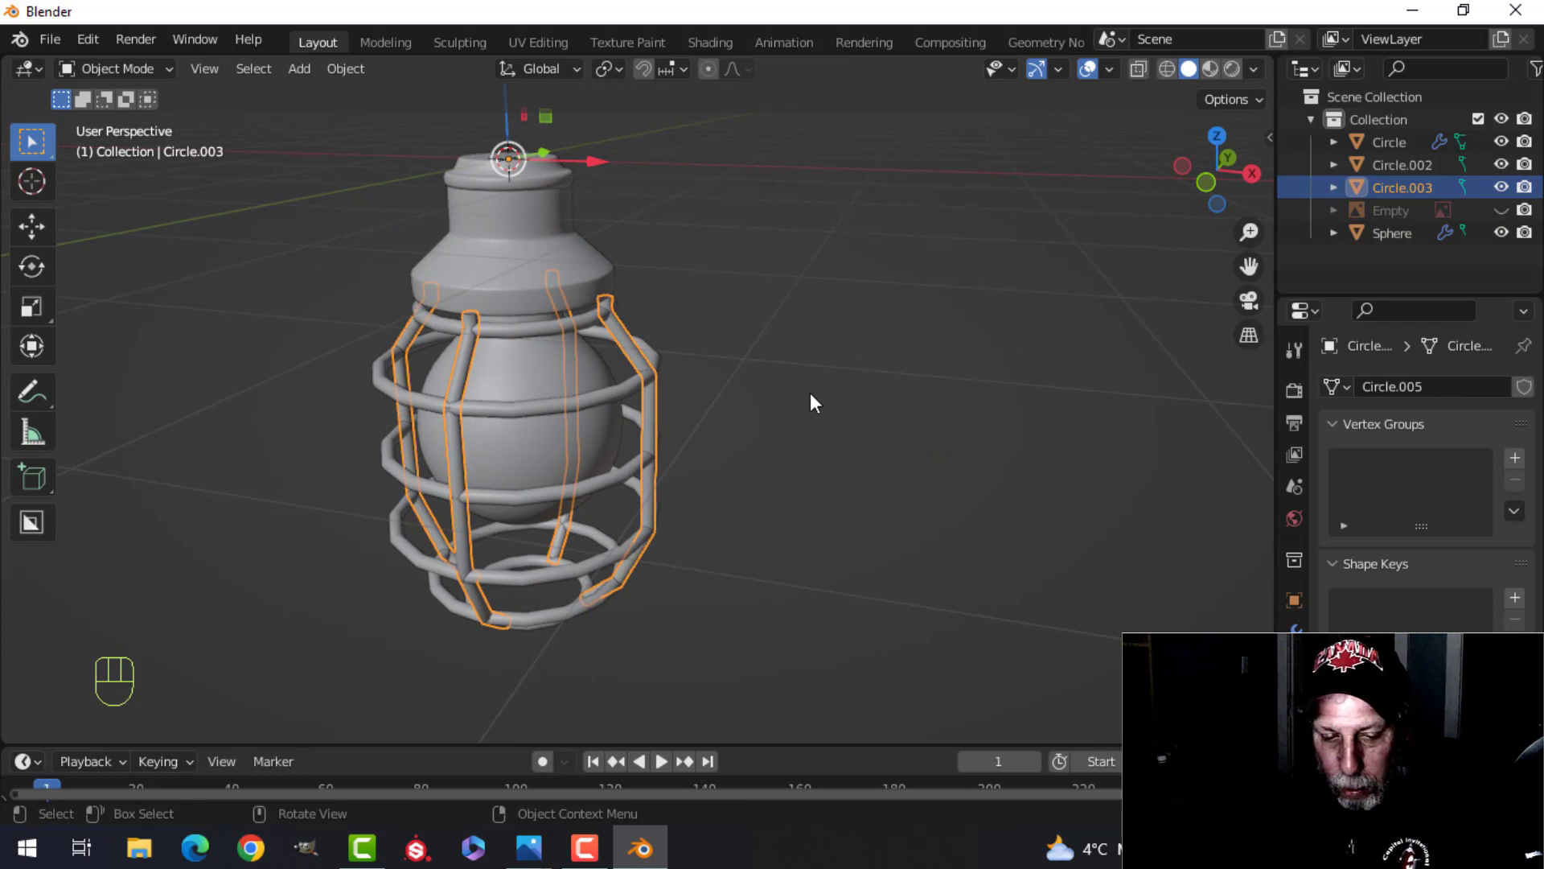
{"action": "key", "text": "ctrl+1"}
{"action": "left_click", "coordinate": [613, 408]}
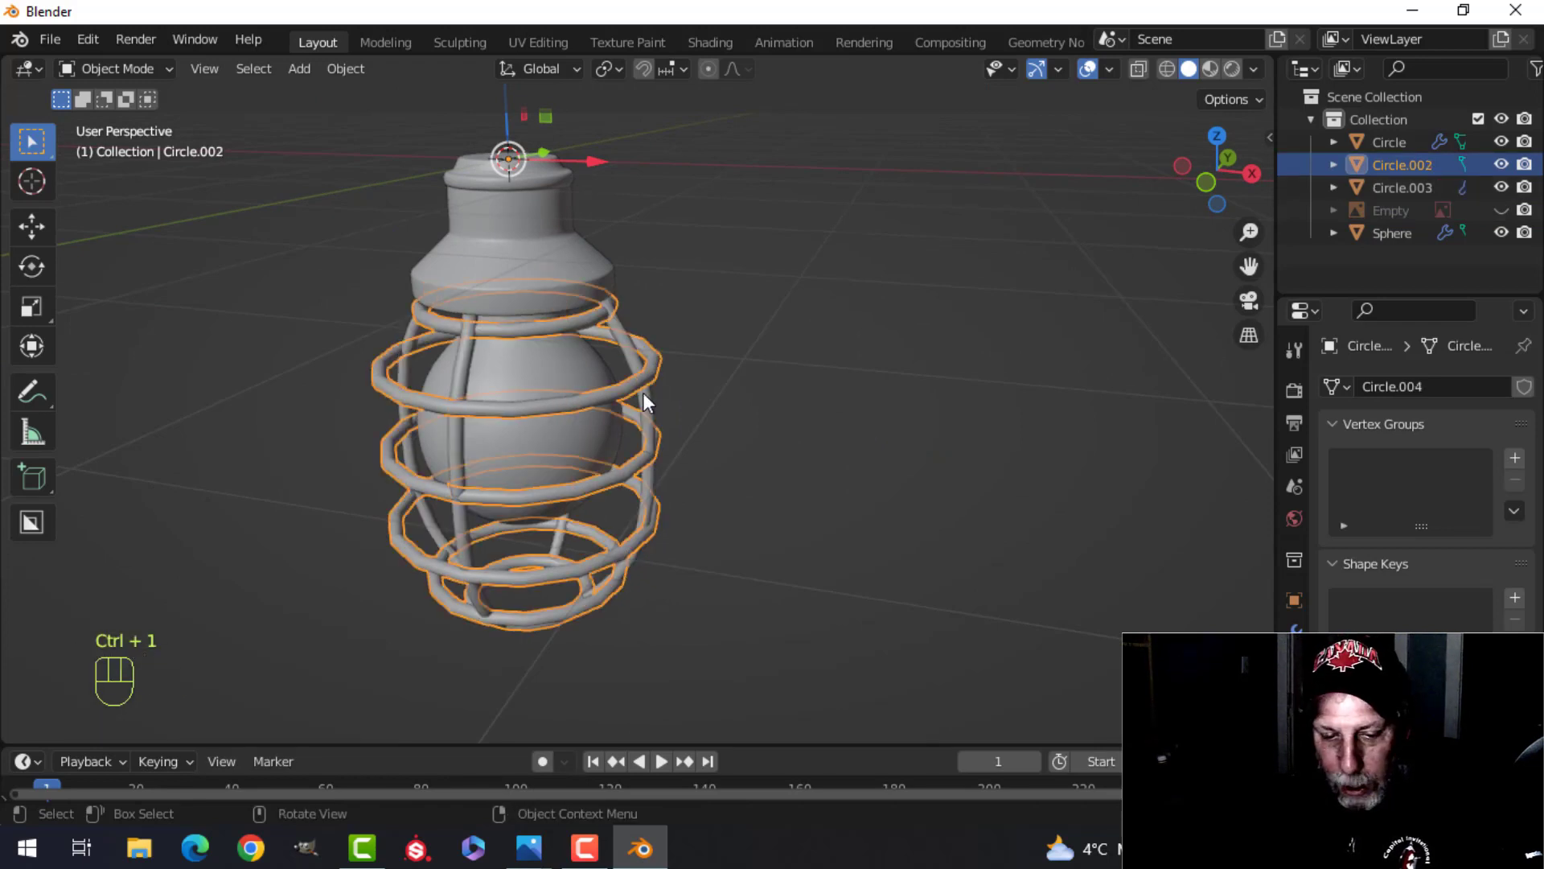
{"action": "key", "text": "ctrl+1"}
Inspect the ring mesh's edges in Edit Mode, leave it, and open the vertical bar mesh for editing
{"action": "scroll", "coordinate": [483, 362], "scroll_direction": "up", "scroll_amount": 3}
{"action": "key", "text": "Tab"}
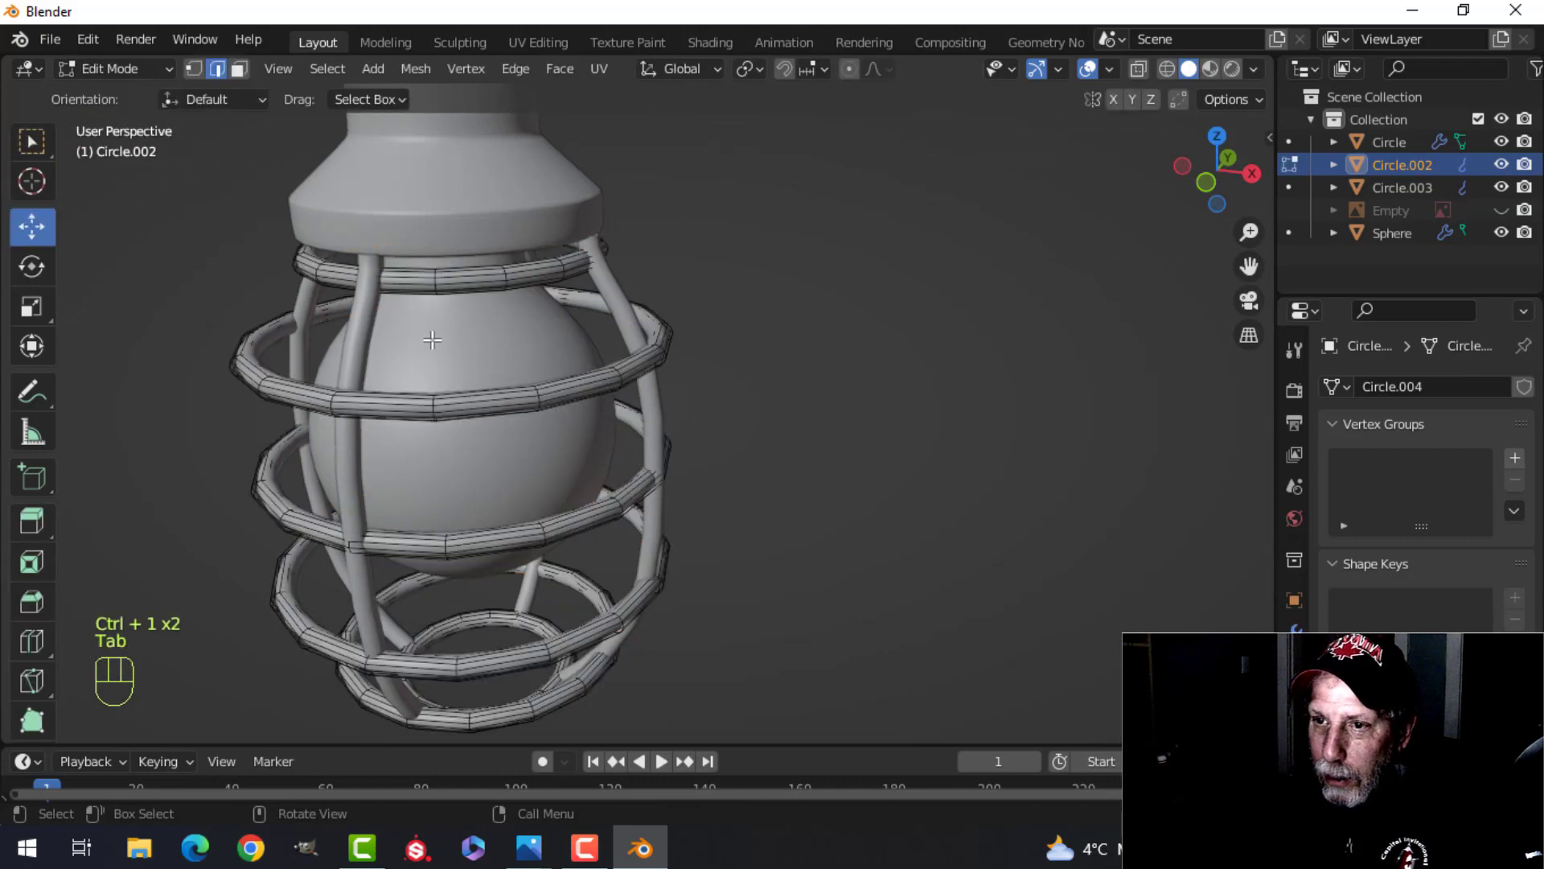
{"action": "middle_click_drag", "start_coordinate": [432, 340], "coordinate": [550, 313], "text": "shift"}
{"action": "key", "text": "Tab"}
{"action": "left_click", "coordinate": [497, 330]}
{"action": "key", "text": "Tab"}
{"action": "scroll", "coordinate": [569, 344], "scroll_direction": "up", "scroll_amount": 1}
{"action": "middle_click_drag", "start_coordinate": [550, 313], "coordinate": [571, 352], "text": "shift"}
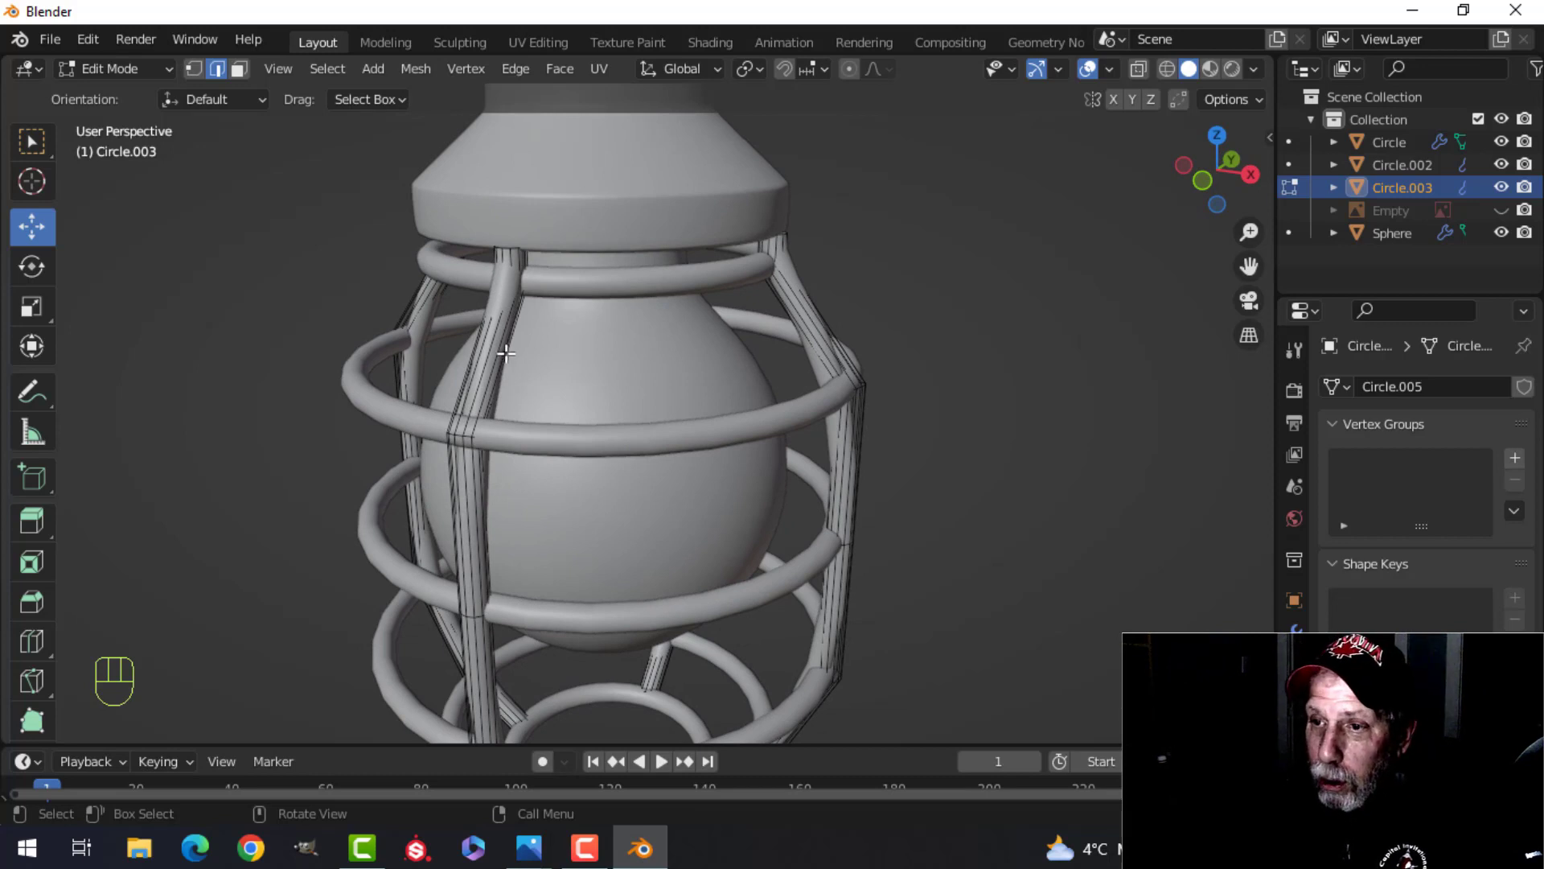
Add two loop cuts to one vertical bar's upper slanted segment, one near the top and one near the bend at the widest ring
{"action": "key", "text": "ctrl+r"}
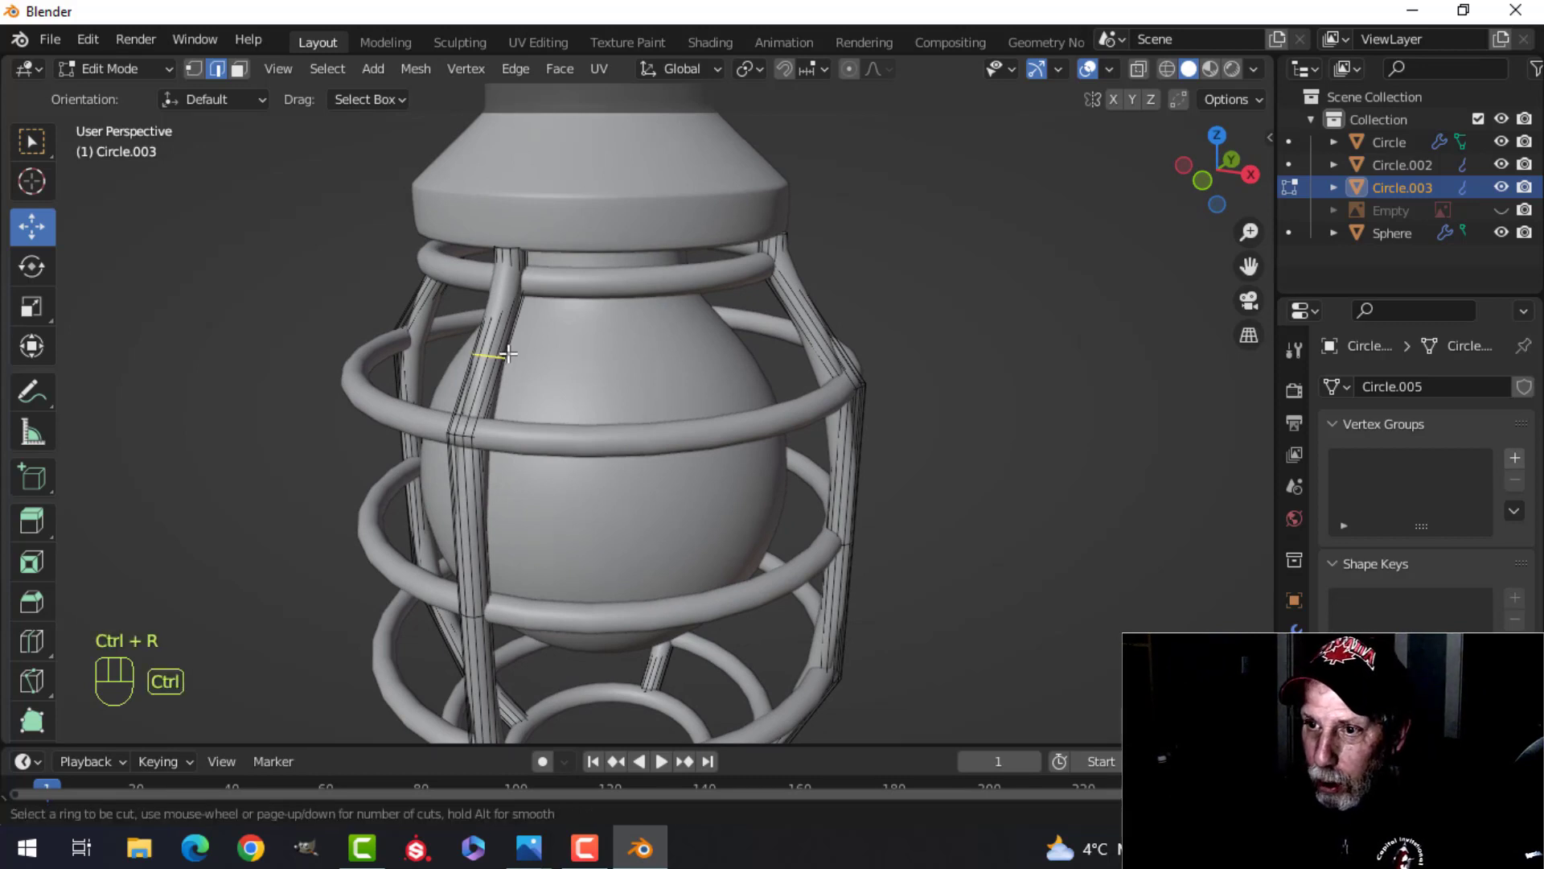
{"action": "left_click", "coordinate": [509, 350]}
{"action": "left_click", "coordinate": [511, 318]}
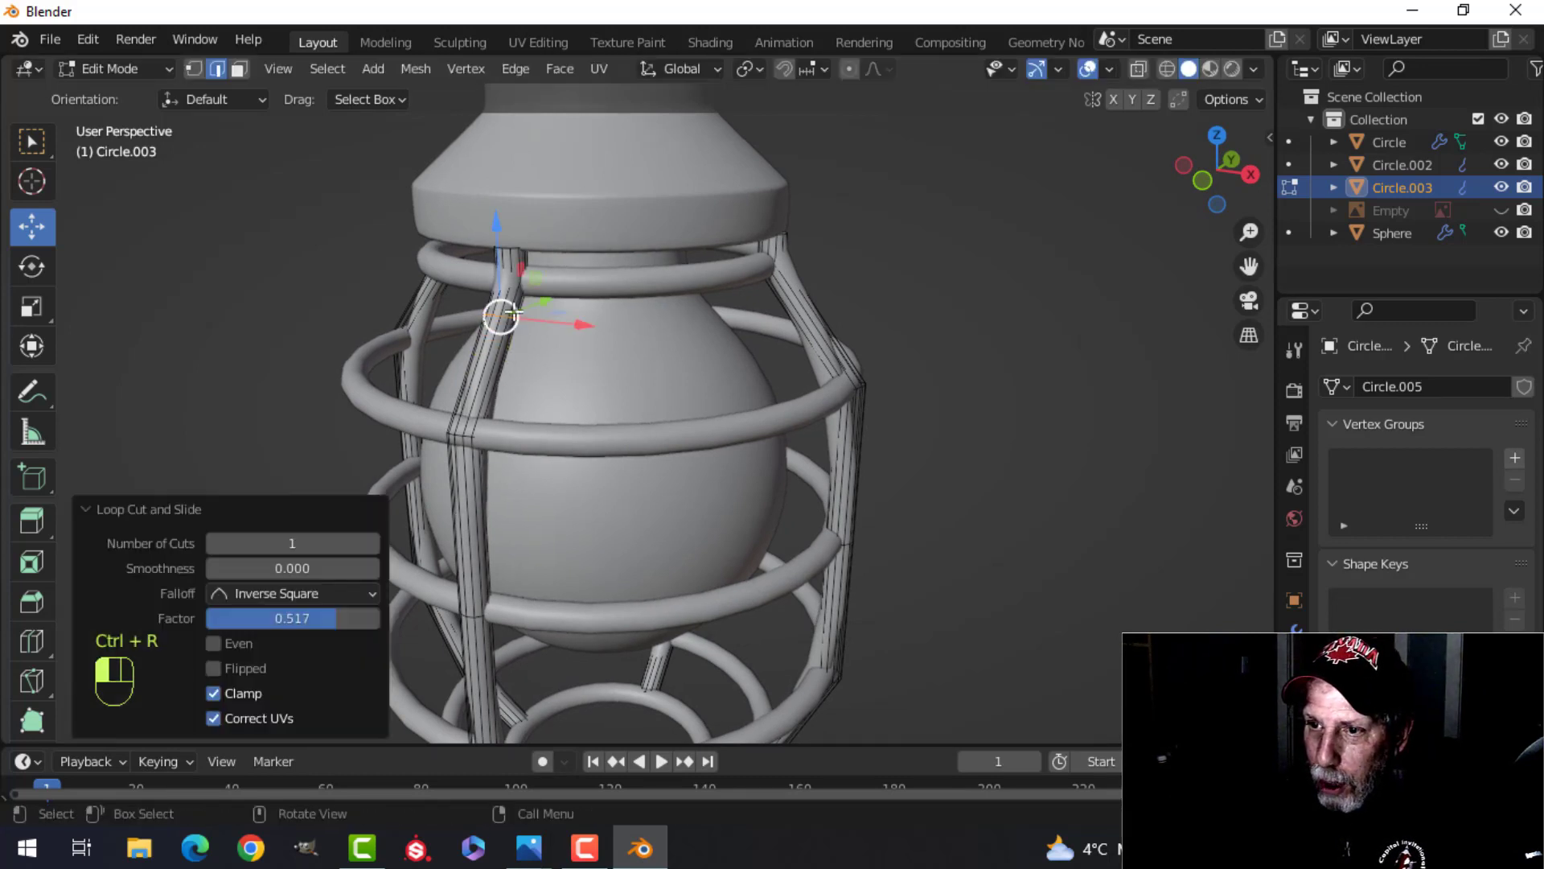
{"action": "key", "text": "ctrl+r"}
{"action": "left_click", "coordinate": [499, 322]}
{"action": "left_click", "coordinate": [488, 367]}
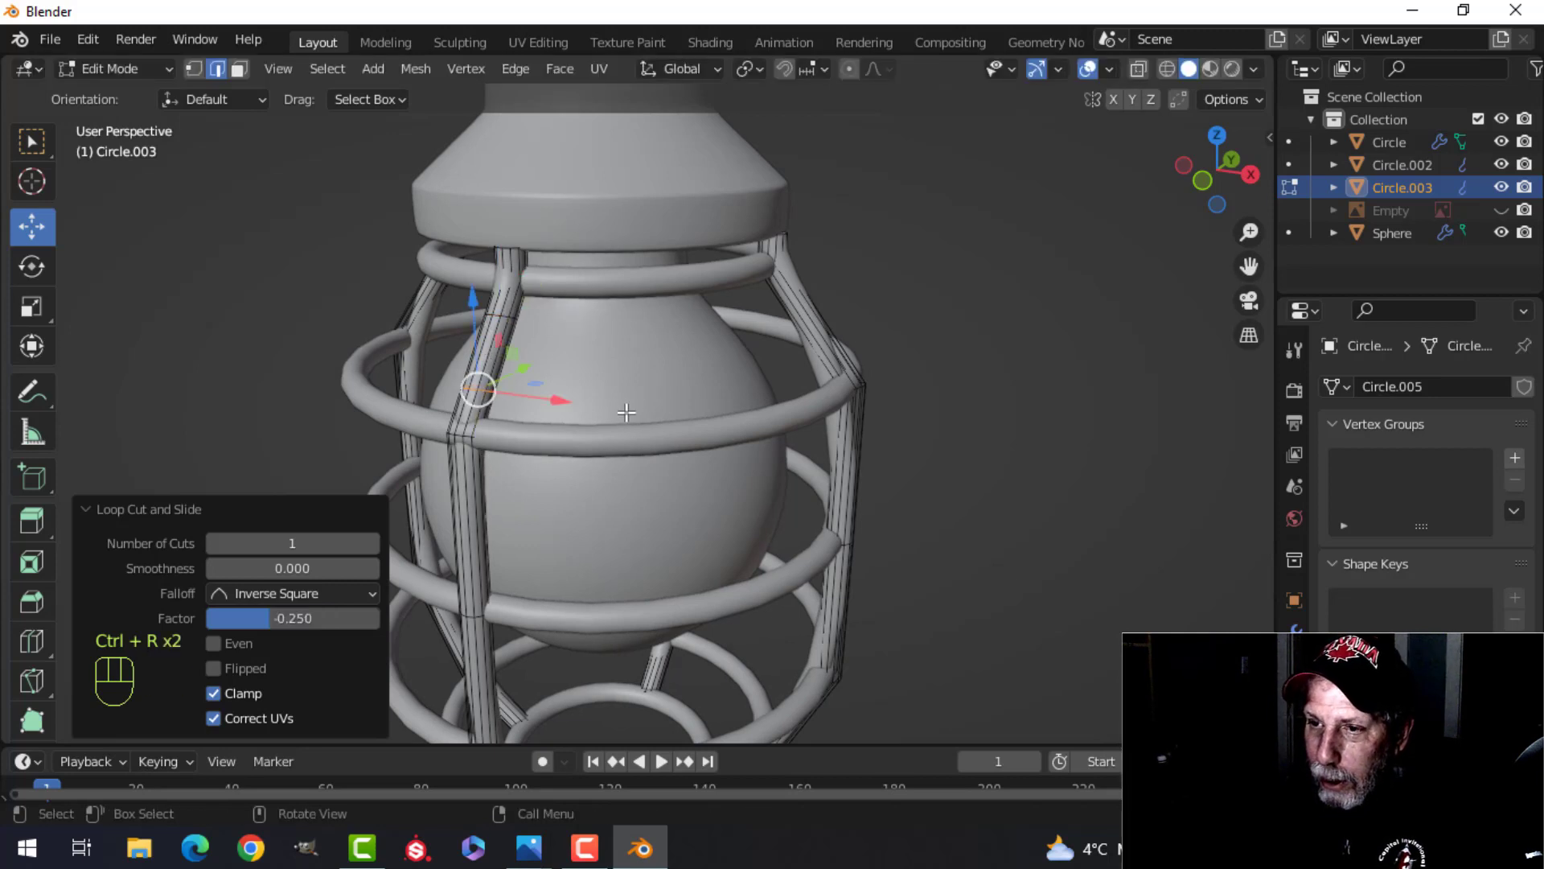
Add loop cuts just above and just below the same bar's bend where it starts to taper toward the bottom
{"action": "middle_click_drag", "start_coordinate": [599, 452], "coordinate": [696, 340], "text": "shift"}
{"action": "middle_click_drag", "start_coordinate": [594, 462], "coordinate": [587, 379], "text": "shift"}
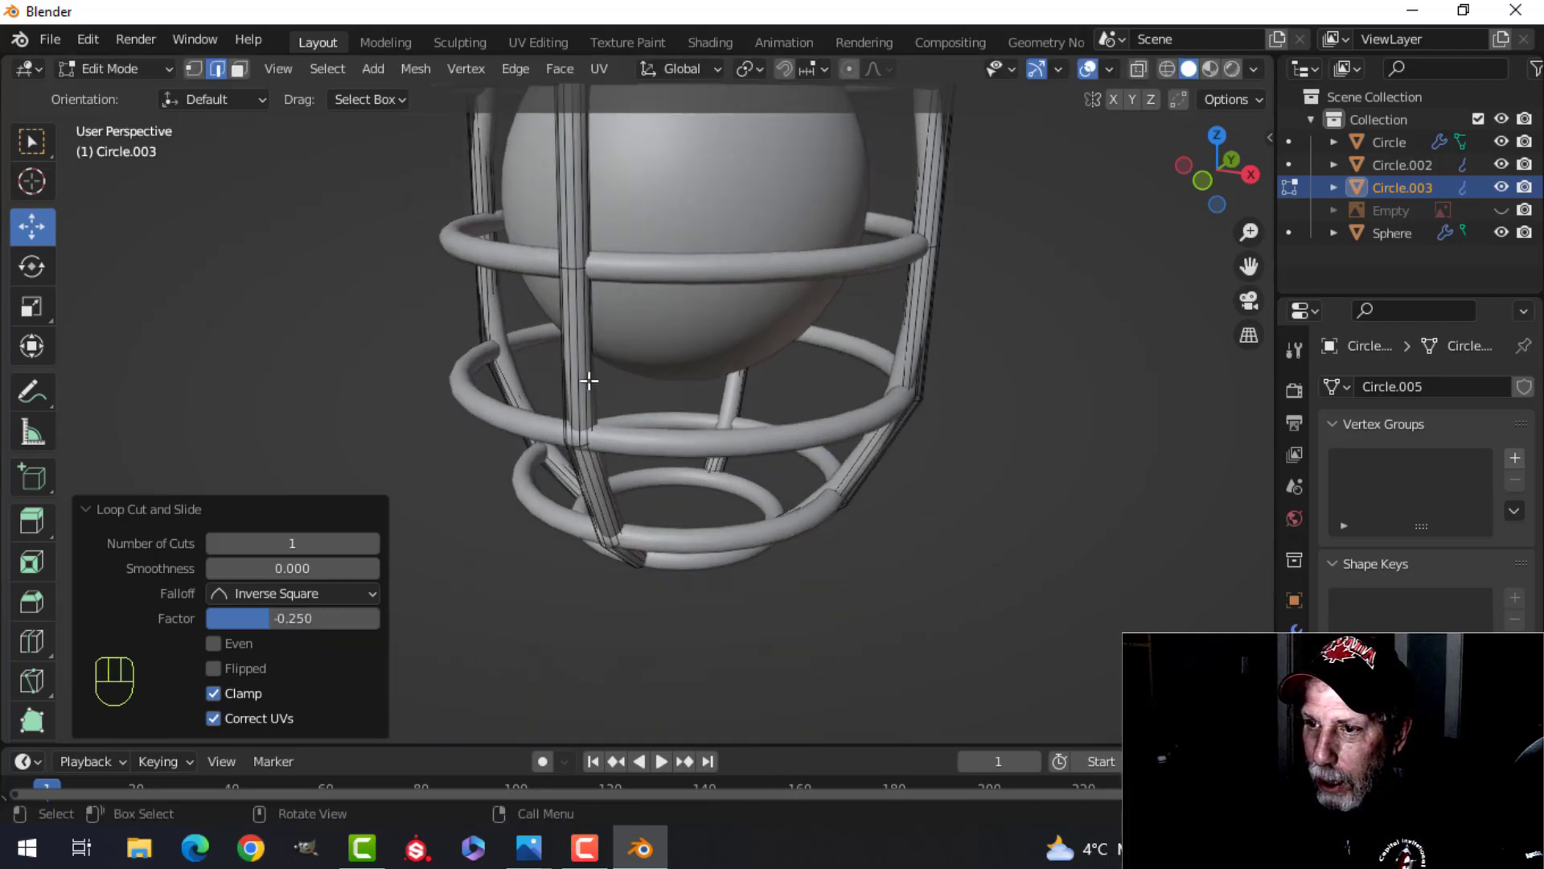
{"action": "key", "text": "ctrl+r"}
{"action": "left_click", "coordinate": [579, 354]}
{"action": "left_click", "coordinate": [580, 420]}
{"action": "middle_click_drag", "start_coordinate": [644, 451], "coordinate": [590, 373]}
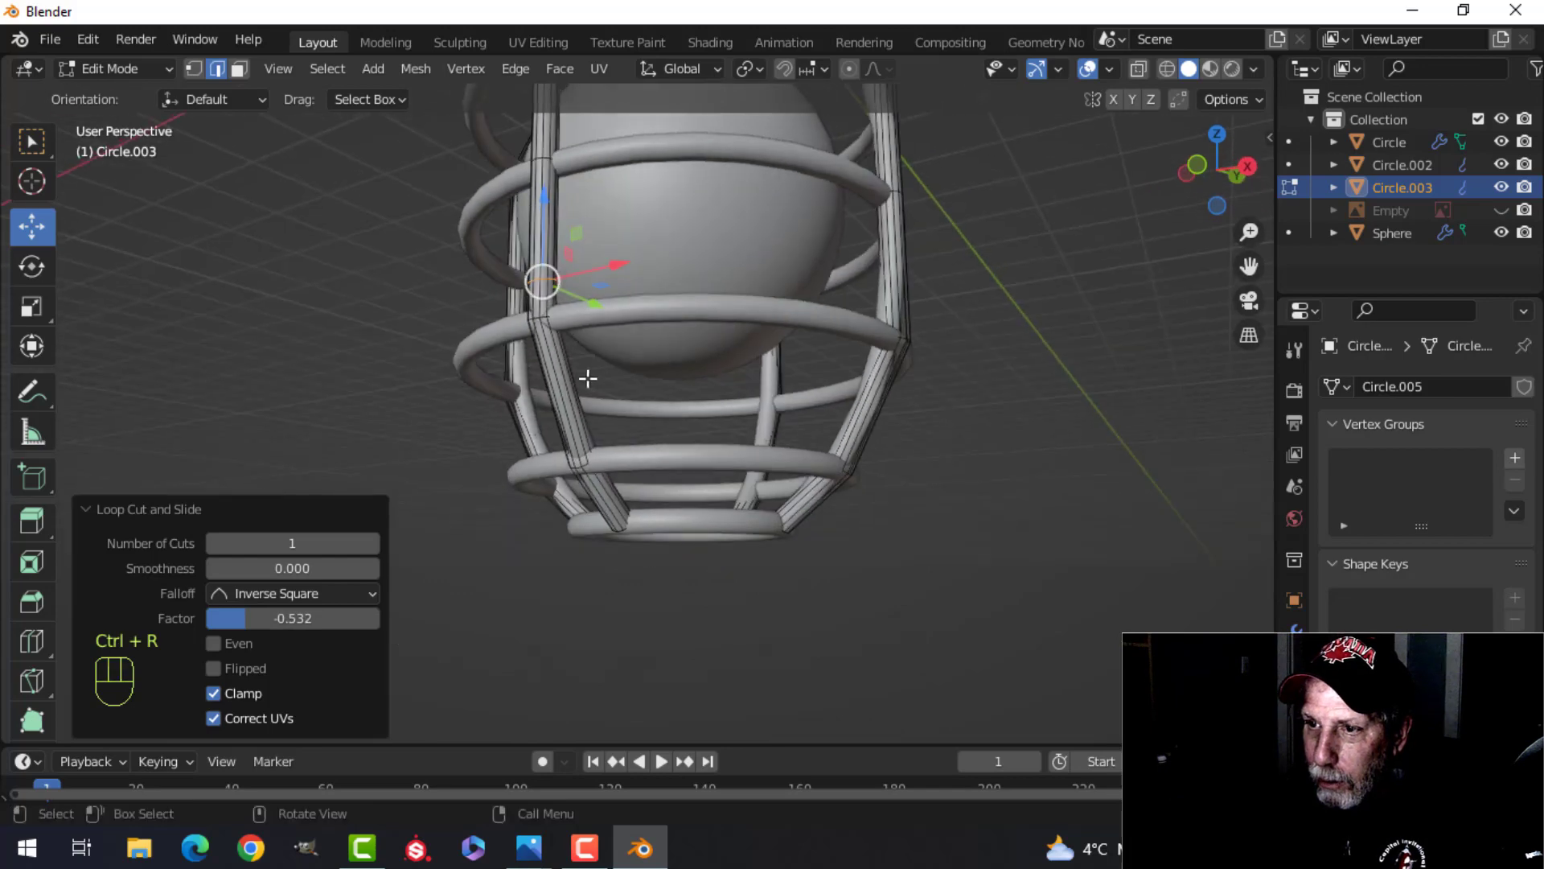
{"action": "key", "text": "ctrl+r"}
{"action": "left_click", "coordinate": [559, 364]}
{"action": "left_click", "coordinate": [554, 331]}
Add support loops on both sides of the bar's lowest bend, in the lower slanted segment and the bottom segment
{"action": "key", "text": "ctrl+r"}
{"action": "left_click", "coordinate": [579, 408]}
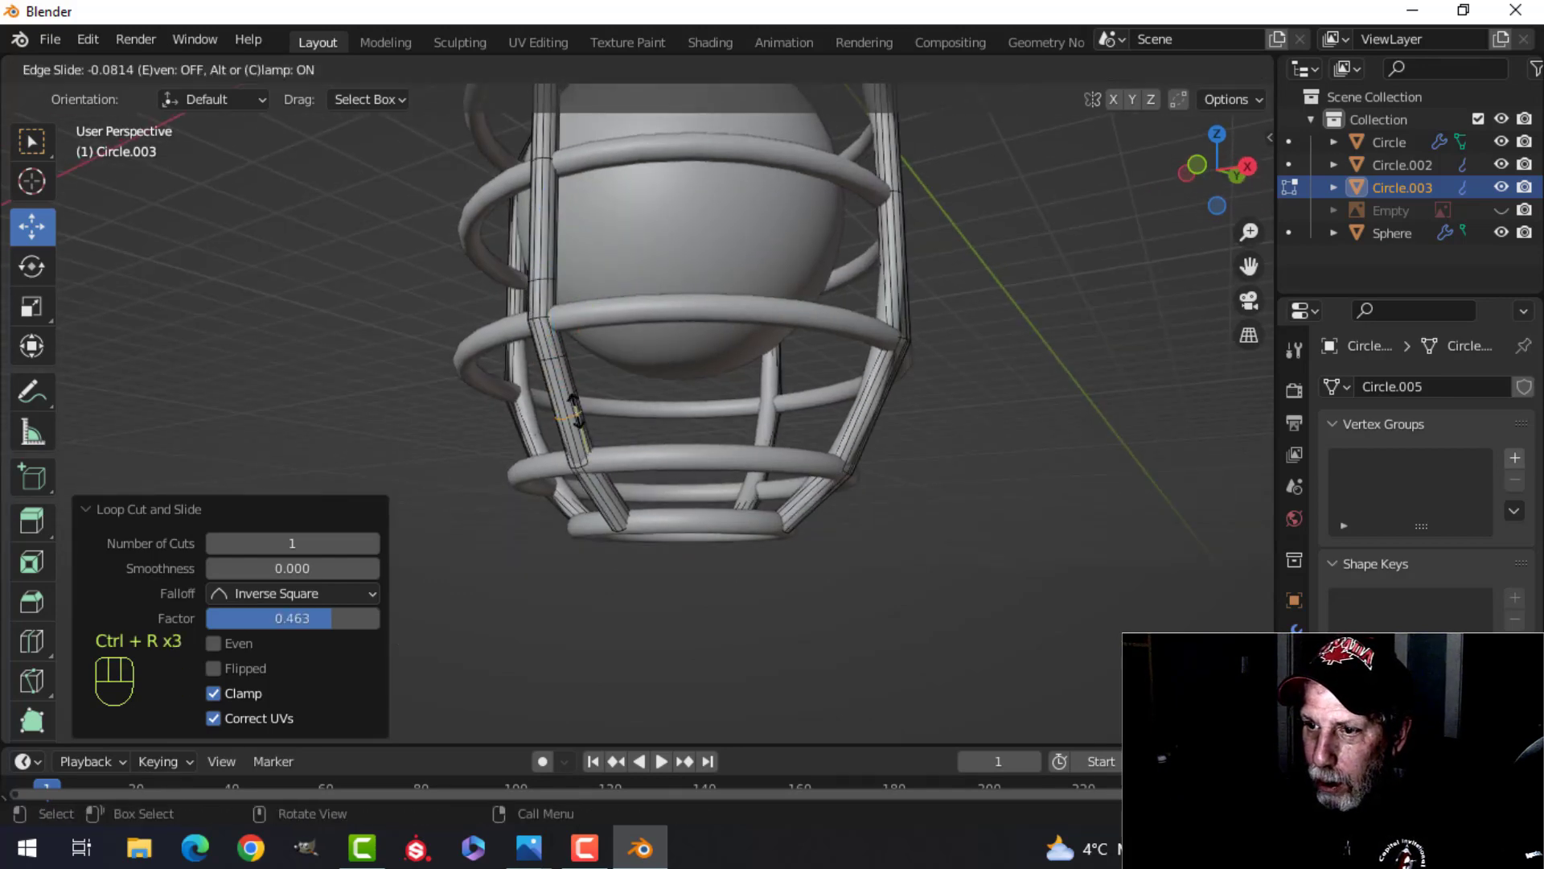
{"action": "left_click", "coordinate": [581, 435]}
{"action": "middle_click_drag", "start_coordinate": [674, 501], "coordinate": [534, 448]}
{"action": "key", "text": "ctrl+r"}
{"action": "left_click", "coordinate": [586, 454]}
{"action": "left_click", "coordinate": [579, 440]}
Add loop cuts around the lowest bend of the neighbouring bar, in its bottom and lower slanted segments
{"action": "key", "text": "ctrl+r"}
{"action": "left_click", "coordinate": [772, 428]}
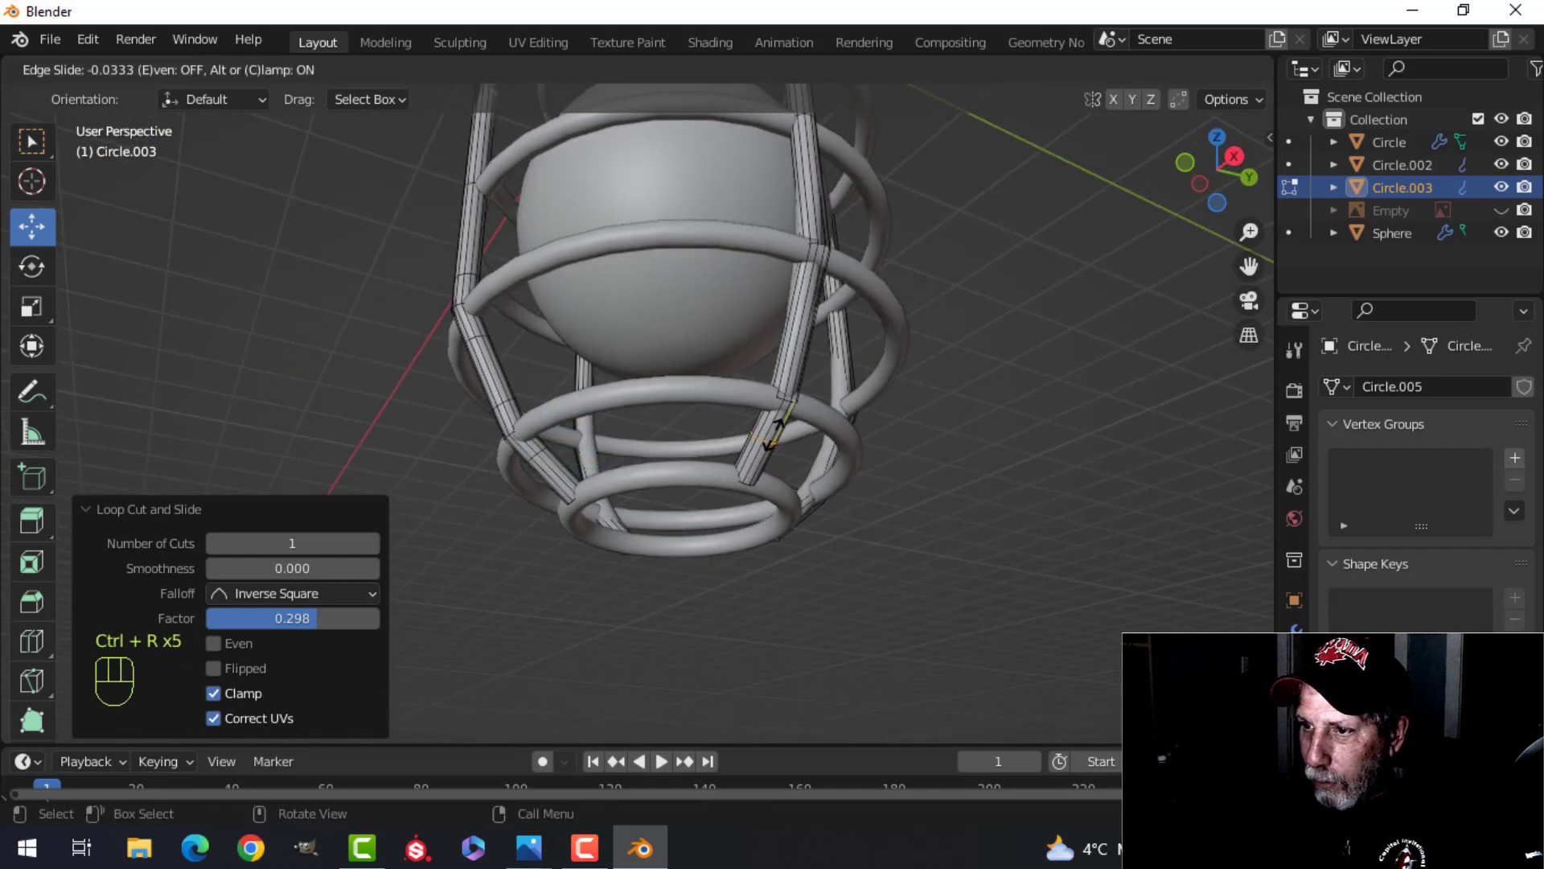
{"action": "left_click", "coordinate": [774, 423]}
{"action": "middle_click_drag", "start_coordinate": [774, 424], "coordinate": [734, 459]}
{"action": "key", "text": "ctrl+r"}
{"action": "left_click", "coordinate": [734, 462]}
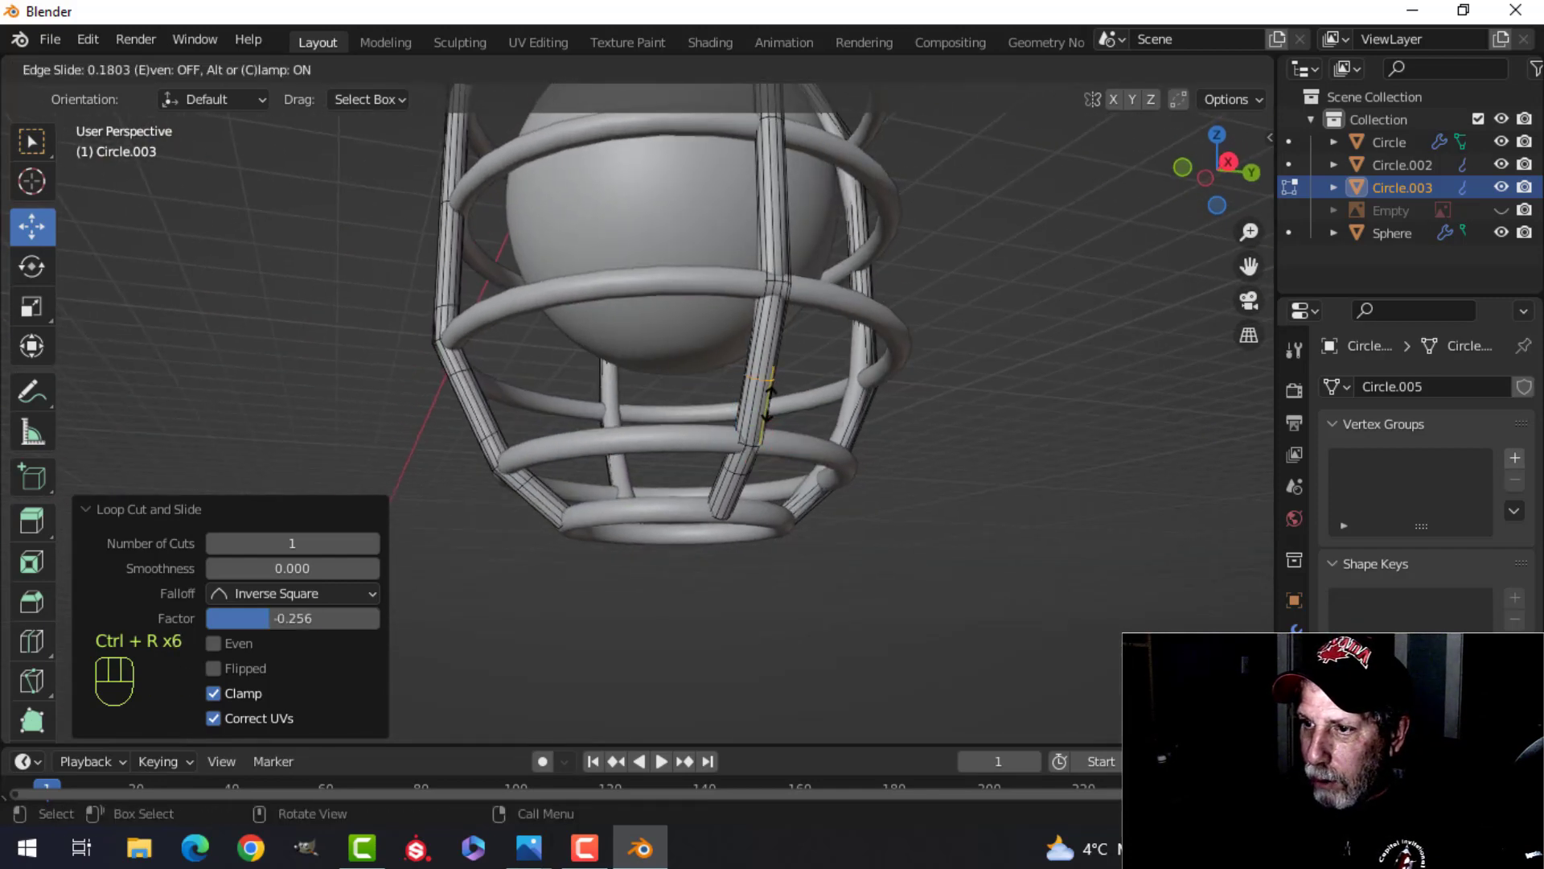
{"action": "left_click", "coordinate": [769, 428]}
Add support loops to the upper slanted segment of the neighbouring bar, between the top ring and the widest ring
{"action": "middle_click_drag", "start_coordinate": [859, 354], "coordinate": [793, 421]}
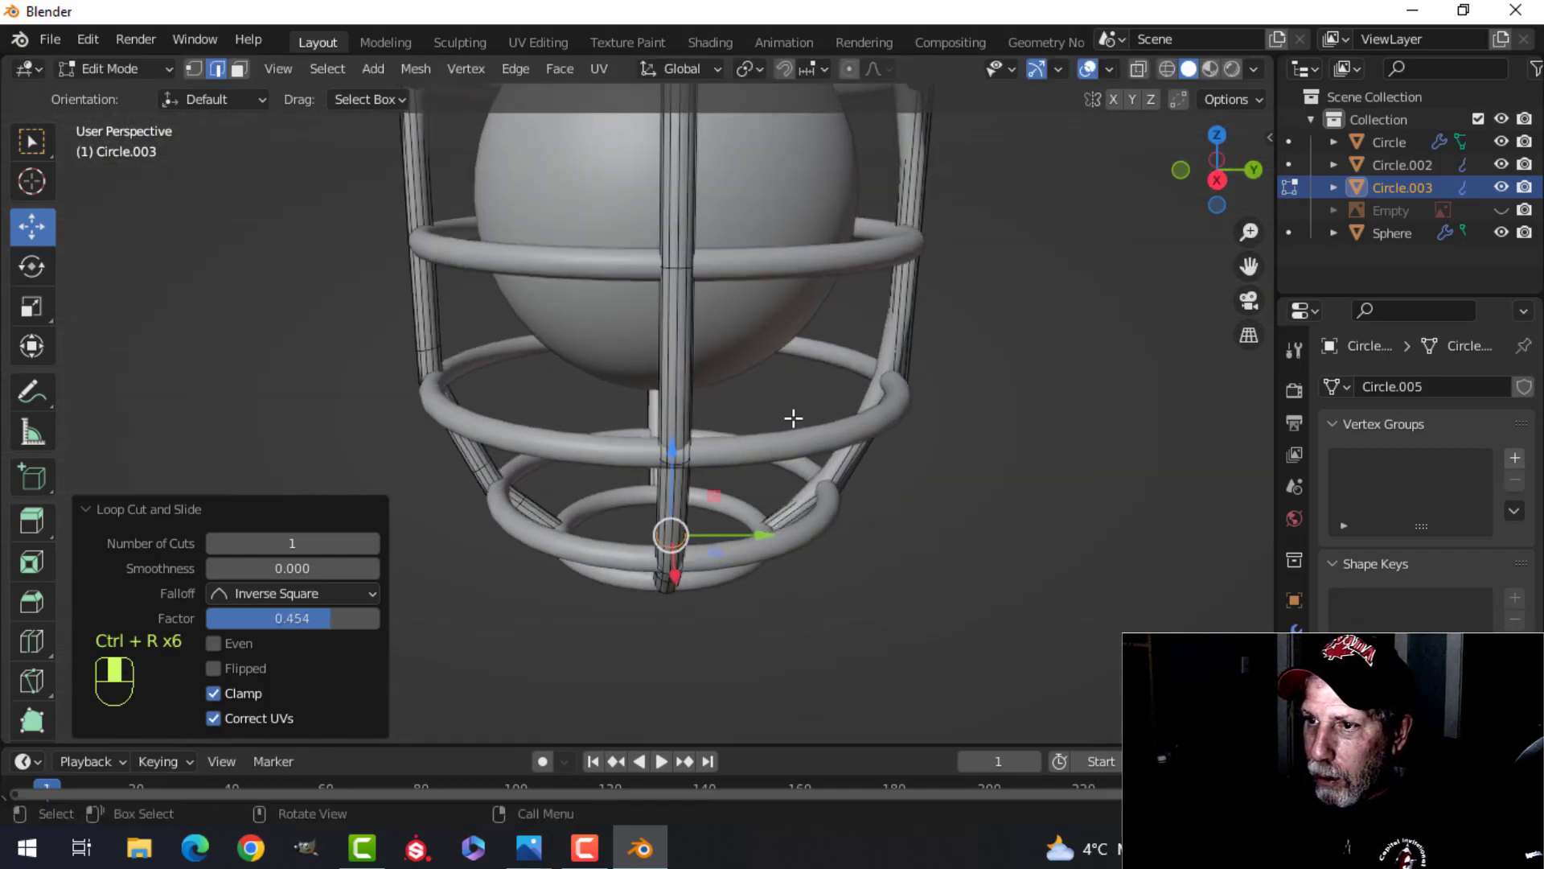
{"action": "middle_click_drag", "start_coordinate": [741, 351], "coordinate": [736, 563], "text": "shift"}
{"action": "middle_click_drag", "start_coordinate": [734, 466], "coordinate": [733, 500], "text": "shift"}
{"action": "key", "text": "ctrl+r"}
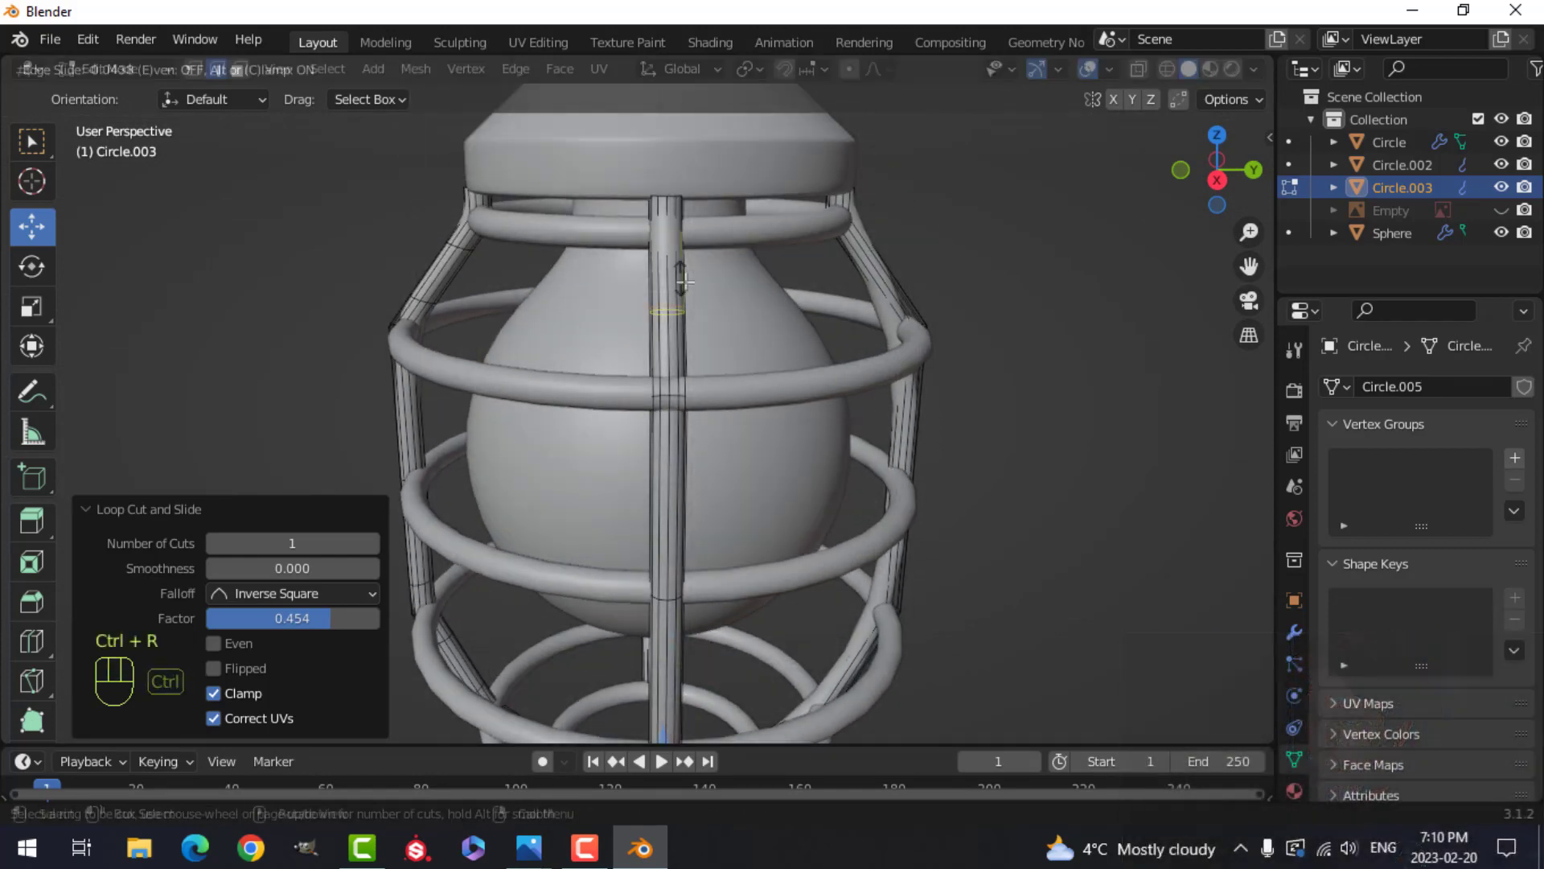
{"action": "left_click", "coordinate": [677, 302]}
{"action": "key", "text": "ctrl+r"}
{"action": "left_click", "coordinate": [682, 325]}
{"action": "middle_click_drag", "start_coordinate": [764, 326], "coordinate": [704, 313]}
{"action": "key", "text": "ctrl+r"}
Add loop cuts just above and just below the upper bend of the next bar, near the widest ring
{"action": "key", "text": "ctrl+r"}
{"action": "left_click", "coordinate": [748, 346]}
{"action": "key", "text": "Escape"}
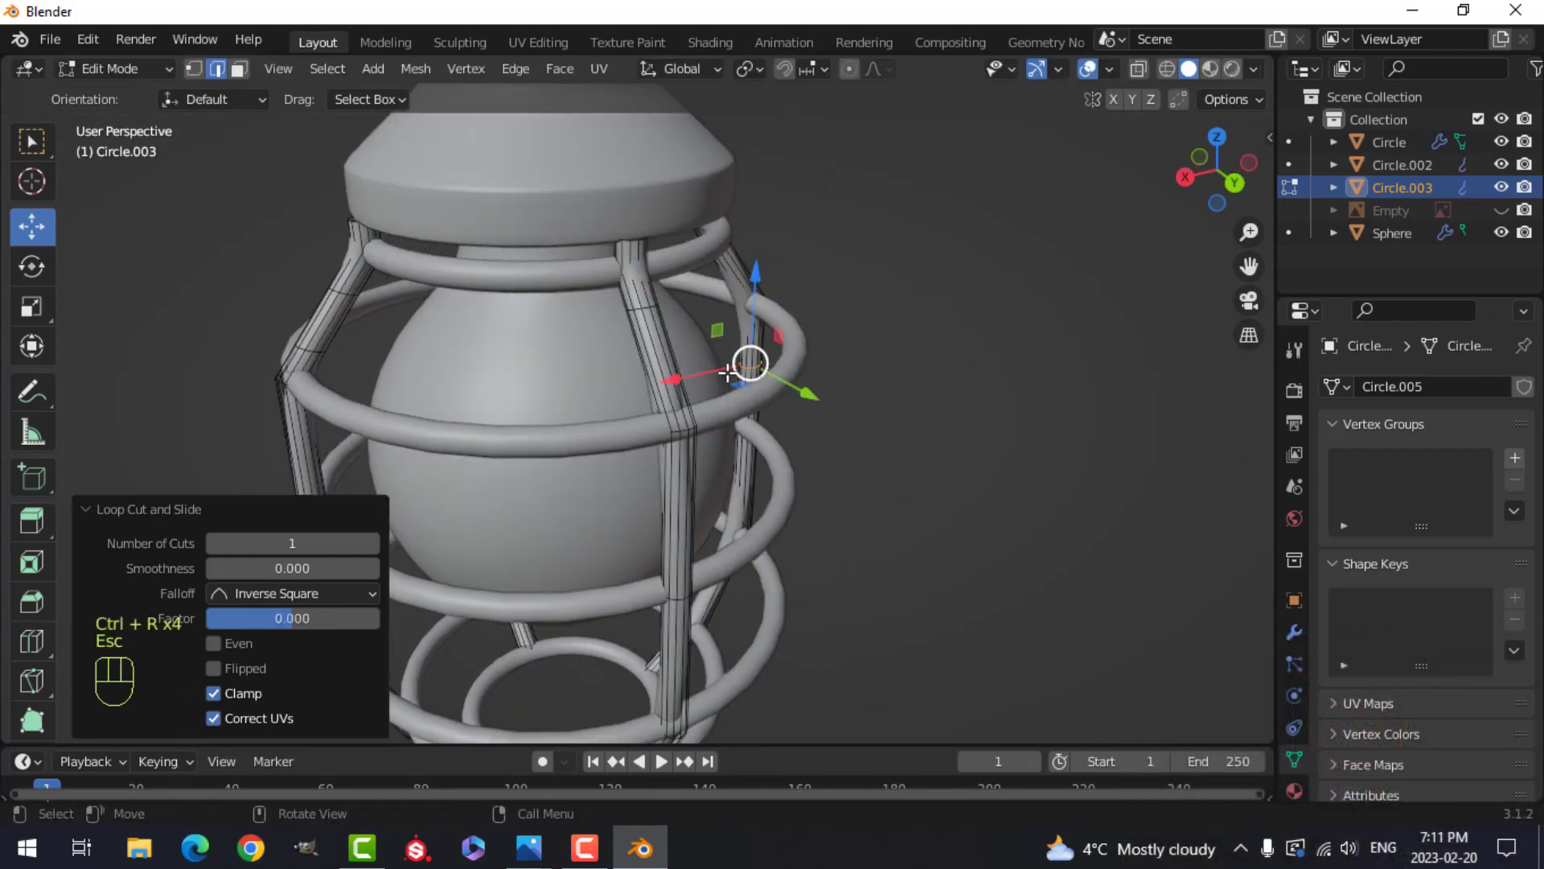
{"action": "key", "text": "ctrl+z"}
{"action": "key", "text": "ctrl+r"}
{"action": "left_click", "coordinate": [674, 364]}
{"action": "left_click", "coordinate": [672, 369]}
{"action": "middle_click_drag", "start_coordinate": [708, 455], "coordinate": [684, 293], "text": "shift"}
{"action": "key", "text": "ctrl+r"}
{"action": "left_click", "coordinate": [267, 221]}
Add a loop cut close to the upper bend of the following bar
{"action": "key", "text": "ctrl+r"}
{"action": "left_click", "coordinate": [698, 254]}
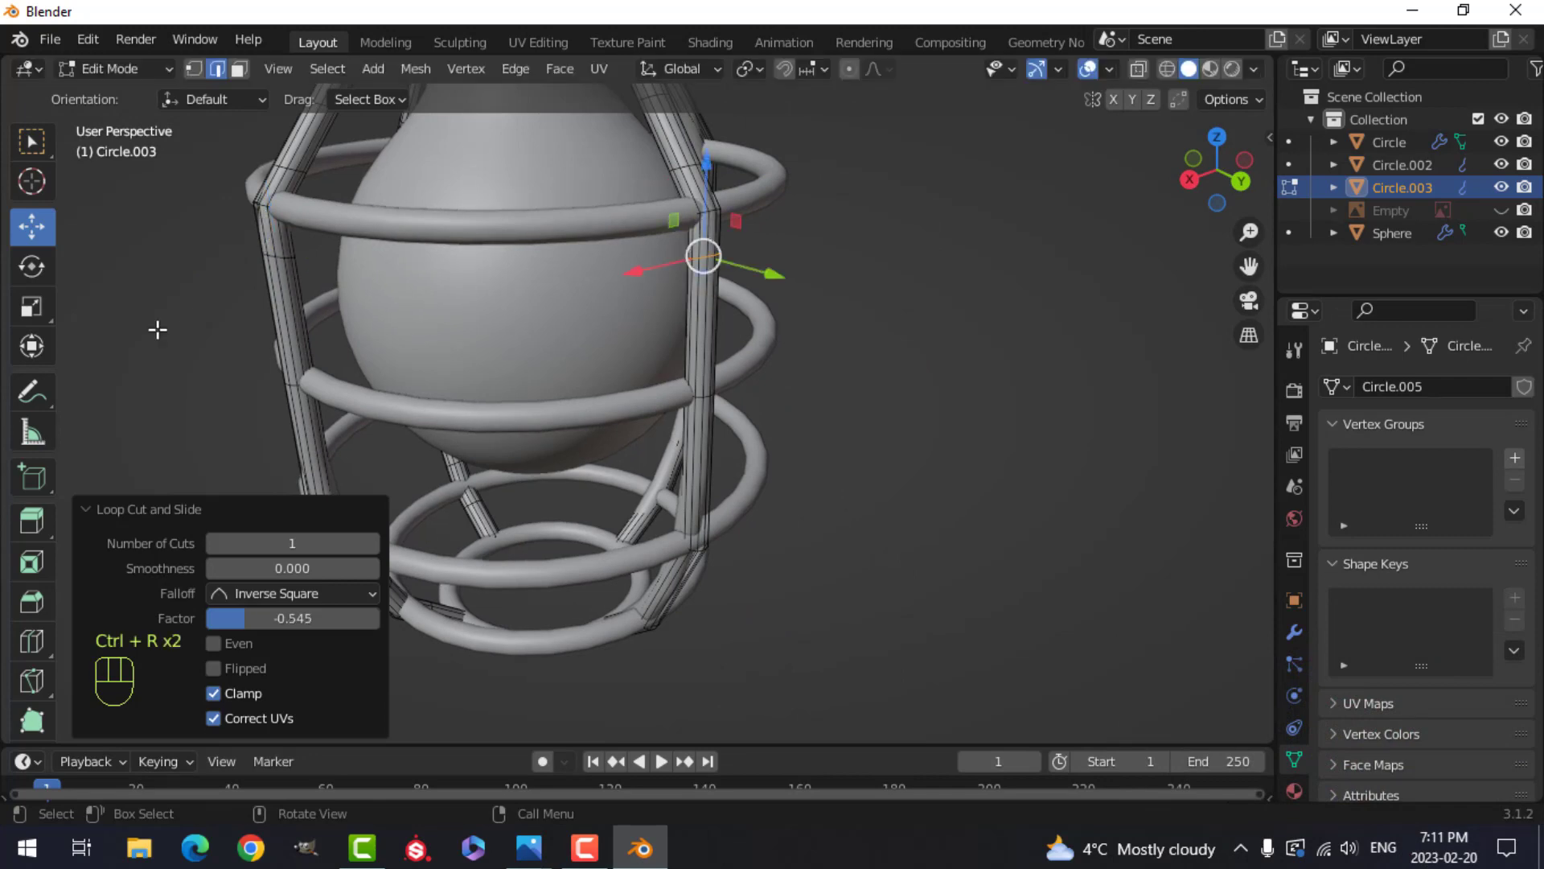
{"action": "middle_click_drag", "start_coordinate": [155, 330], "coordinate": [338, 318]}
Add support loops to the lower slanted segment of the bar facing the view, between its two lower bends
{"action": "key", "text": "ctrl+r"}
{"action": "left_click", "coordinate": [469, 257]}
{"action": "left_click", "coordinate": [470, 221]}
{"action": "scroll", "coordinate": [531, 289], "scroll_direction": "down", "scroll_amount": 3}
{"action": "middle_click_drag", "start_coordinate": [507, 303], "coordinate": [338, 318]}
{"action": "middle_click_drag", "start_coordinate": [626, 393], "coordinate": [622, 241], "text": "shift"}
{"action": "key", "text": "ctrl+r"}
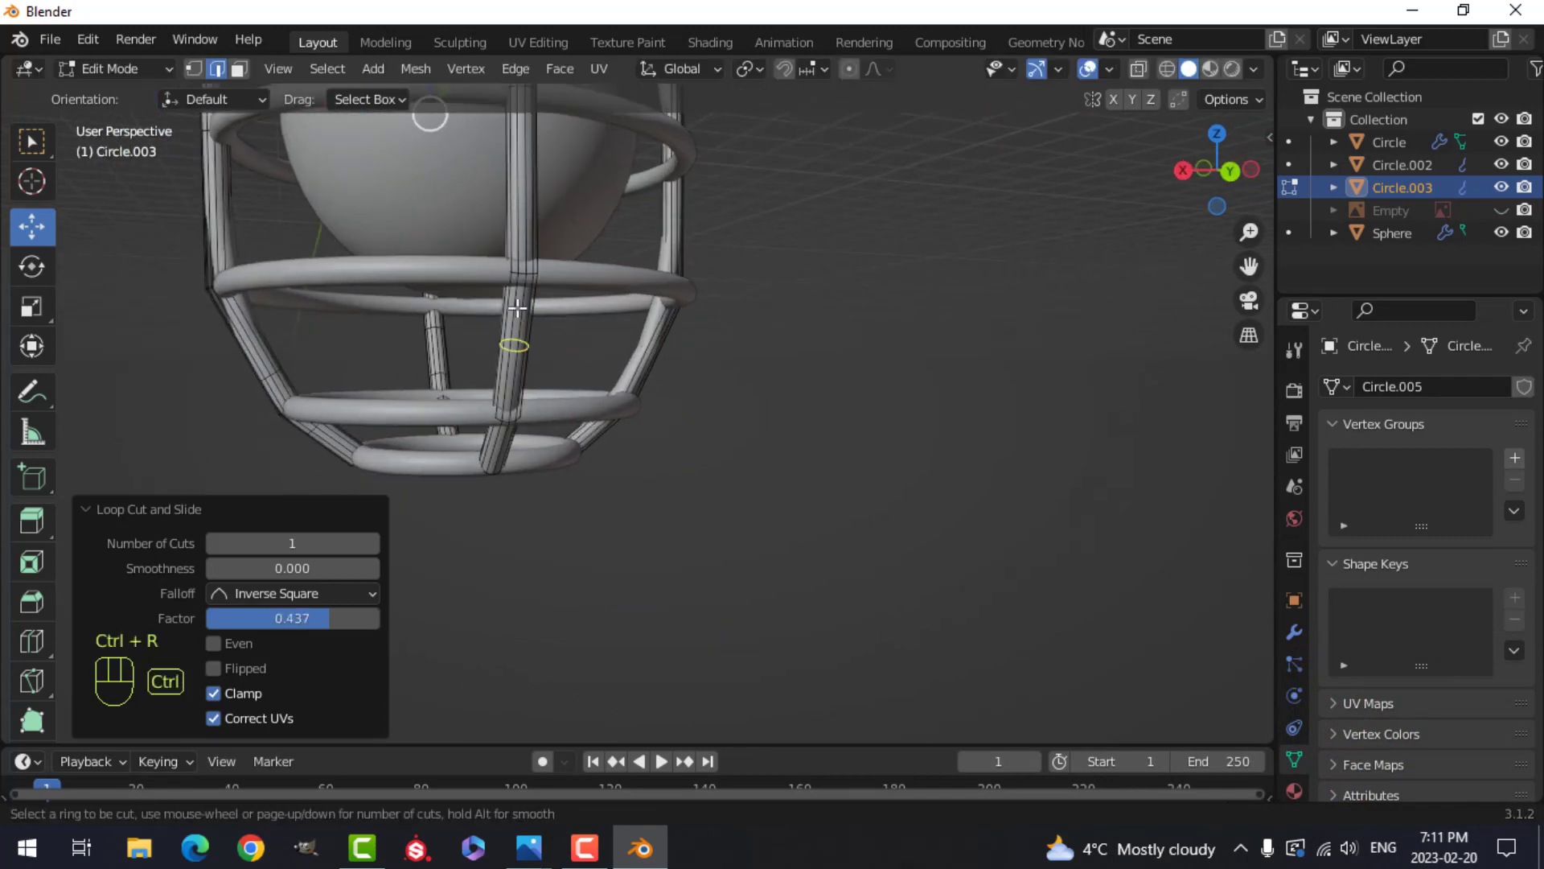
{"action": "left_click", "coordinate": [517, 345]}
Add loop cuts near the lower bends of the remaining bars on the cage's other side
{"action": "key", "text": "ctrl+r"}
{"action": "left_click", "coordinate": [518, 355]}
{"action": "middle_click_drag", "start_coordinate": [426, 354], "coordinate": [674, 371]}
{"action": "key", "text": "ctrl+r"}
{"action": "left_click", "coordinate": [372, 361]}
{"action": "key", "text": "ctrl+r"}
{"action": "left_click", "coordinate": [627, 517]}
{"action": "key", "text": "ctrl+r"}
{"action": "left_click", "coordinate": [728, 525]}
Add the remaining loop cuts near the last bar's bottom and upper bends, leave Edit Mode, and deselect everything
{"action": "key", "text": "ctrl+r"}
{"action": "left_click", "coordinate": [710, 547]}
{"action": "key", "text": "ctrl+r"}
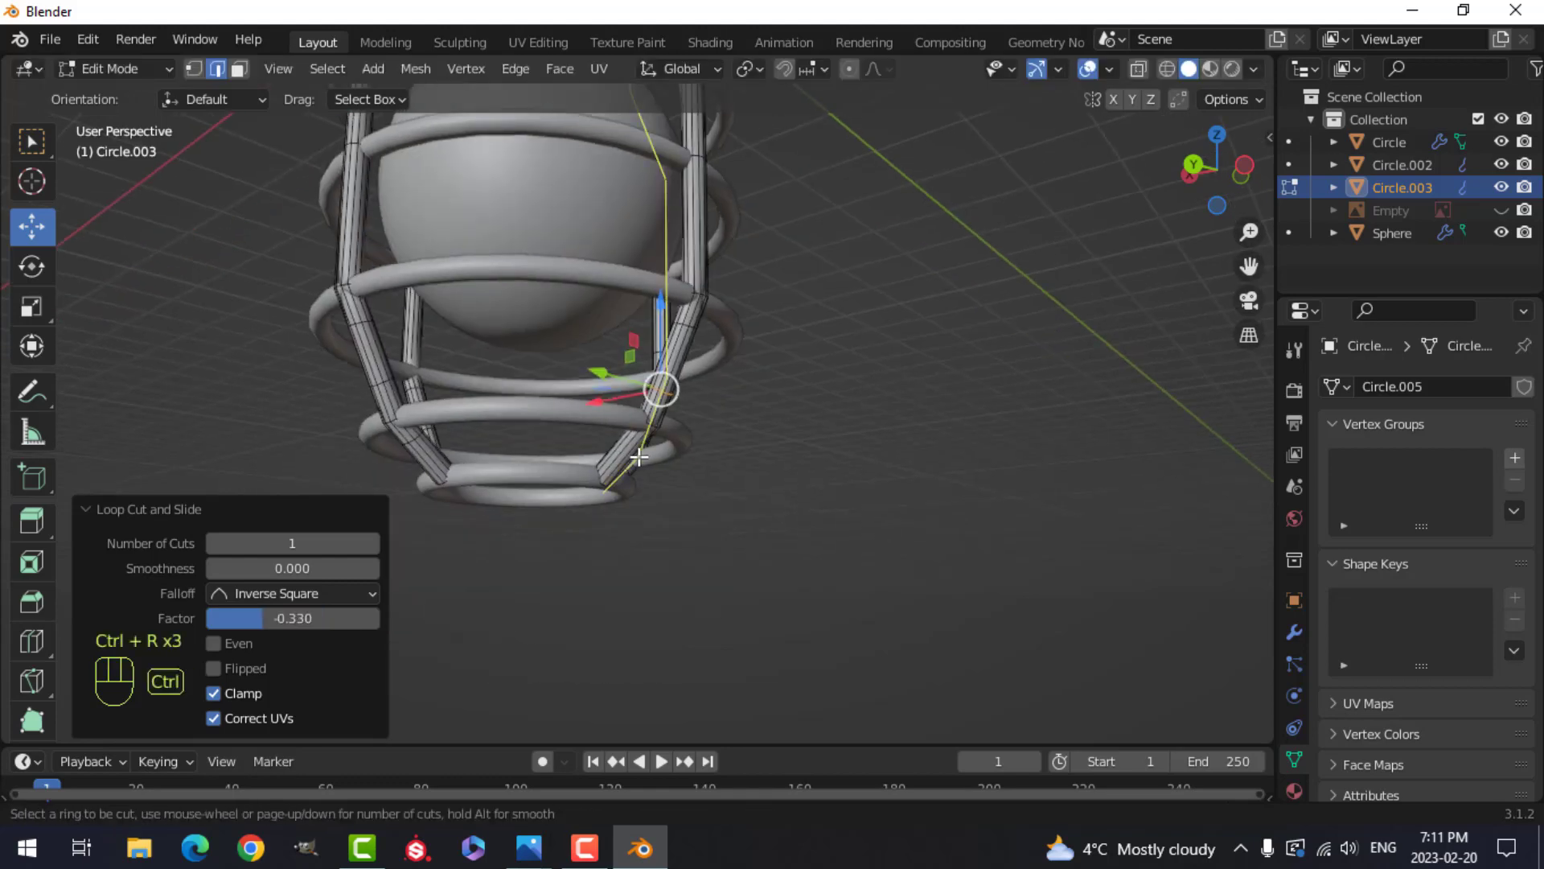
{"action": "key", "text": "Escape"}
{"action": "key", "text": "ctrl+z"}
{"action": "key", "text": "ctrl+r"}
{"action": "left_click", "coordinate": [639, 450]}
{"action": "middle_click_drag", "start_coordinate": [640, 451], "coordinate": [786, 260]}
{"action": "key", "text": "ctrl+r"}
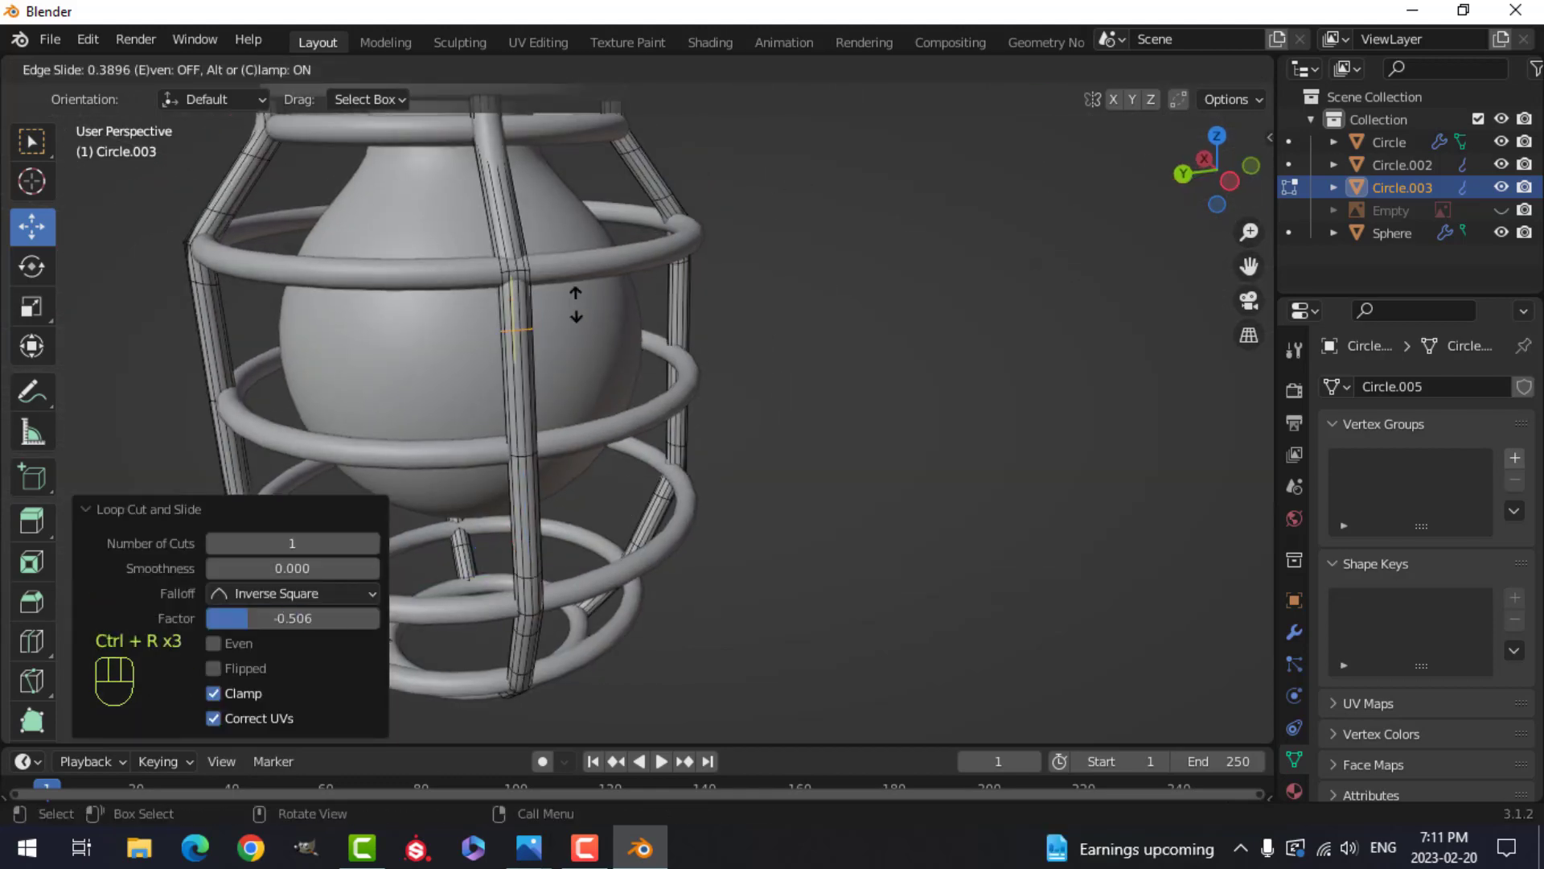
{"action": "key", "text": "ctrl+r"}
{"action": "key", "text": "ctrl+r"}
{"action": "key", "text": "Tab"}
{"action": "key", "text": "alt+a"}
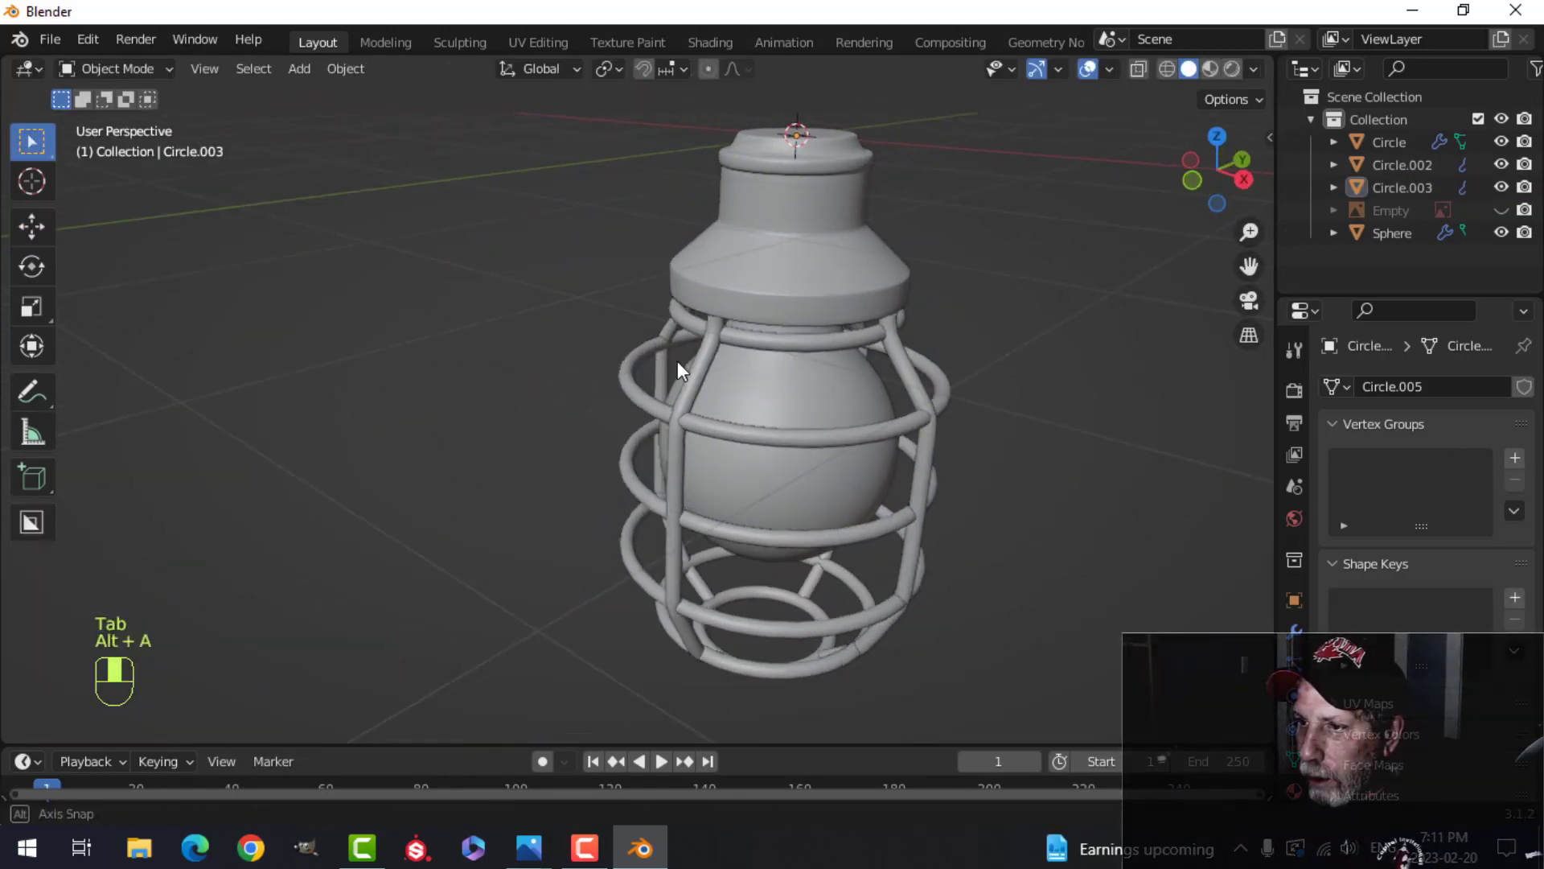
Switch to the front view, unhide the reference image, and deselect everything
{"action": "middle_click_drag", "start_coordinate": [677, 360], "coordinate": [547, 377]}
{"action": "scroll", "coordinate": [640, 317], "scroll_direction": "down", "scroll_amount": 2}
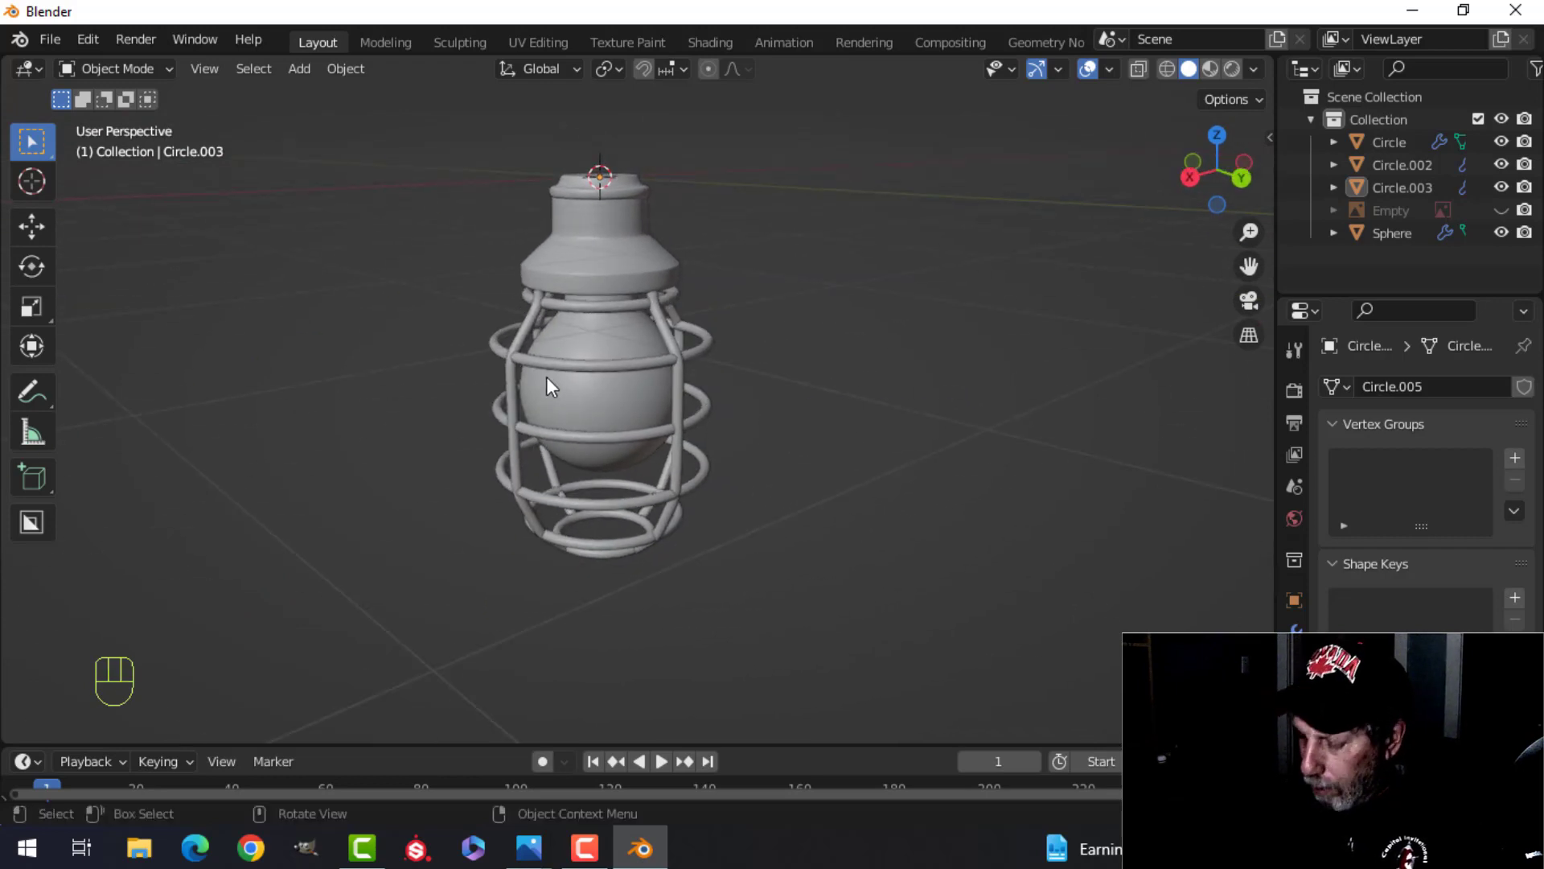
{"action": "key", "text": "KP_1"}
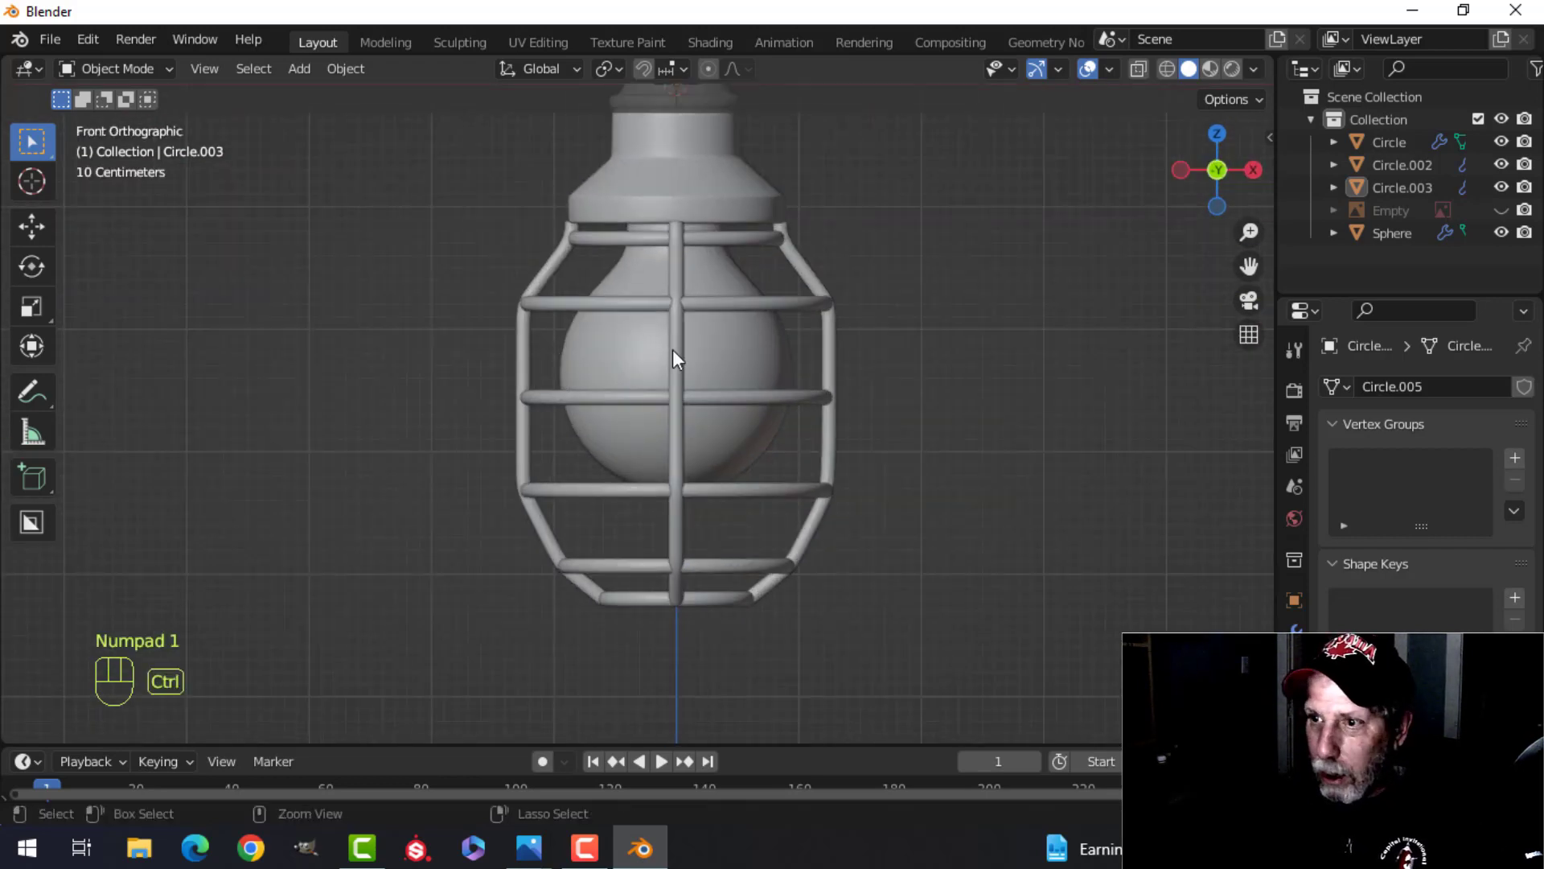
{"action": "scroll", "coordinate": [764, 325], "scroll_direction": "down", "scroll_amount": 2}
{"action": "middle_click_drag", "start_coordinate": [764, 324], "coordinate": [702, 420], "text": "shift"}
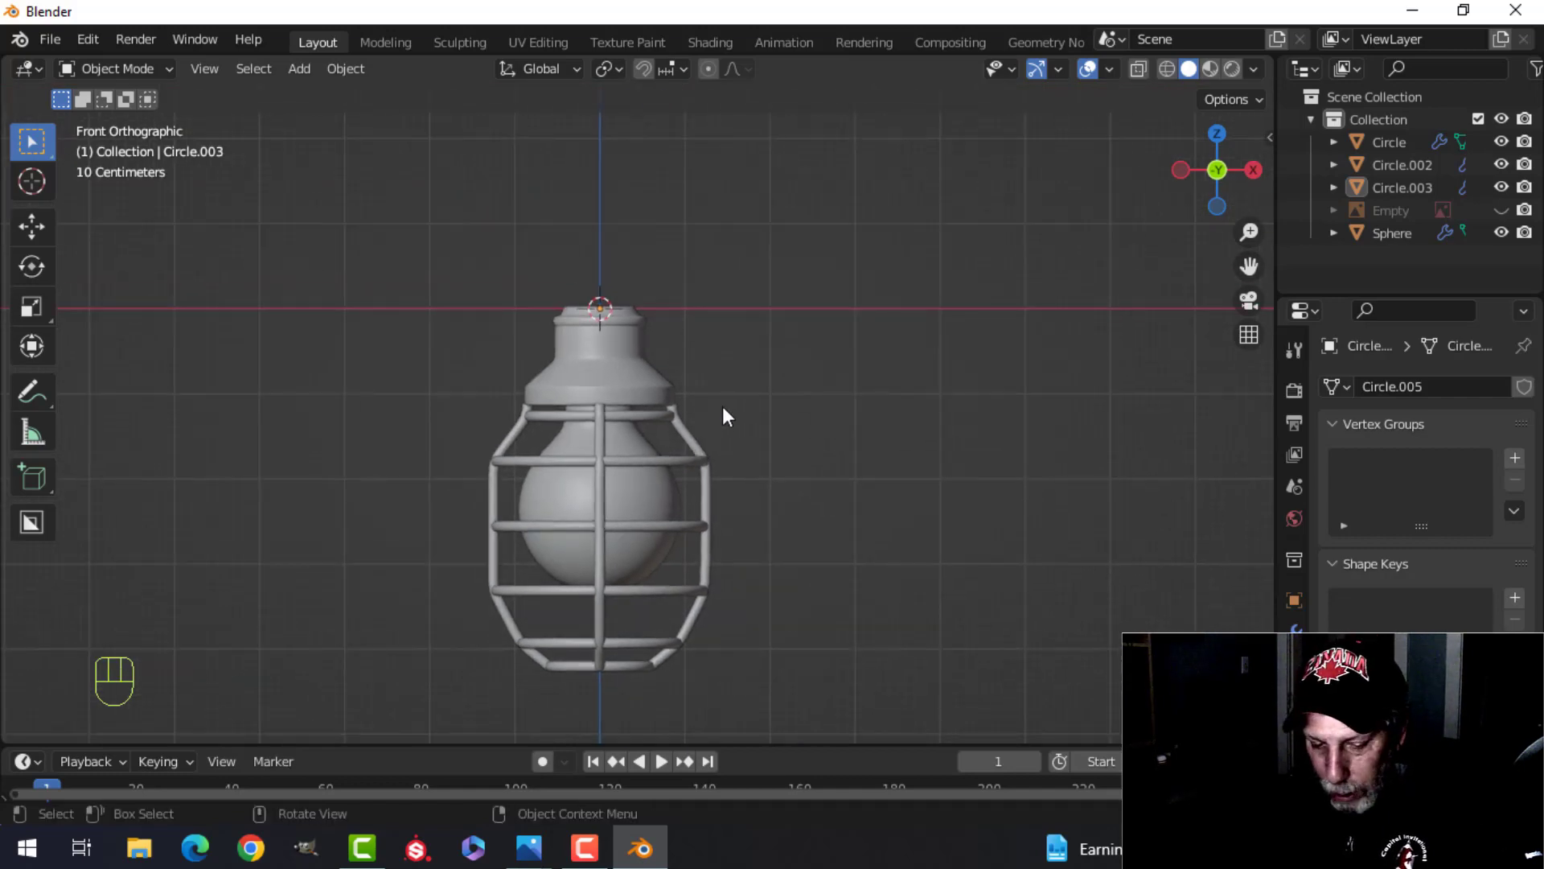
{"action": "key", "text": "alt+h"}
{"action": "scroll", "coordinate": [724, 394], "scroll_direction": "up", "scroll_amount": 3}
{"action": "key", "text": "alt+a"}
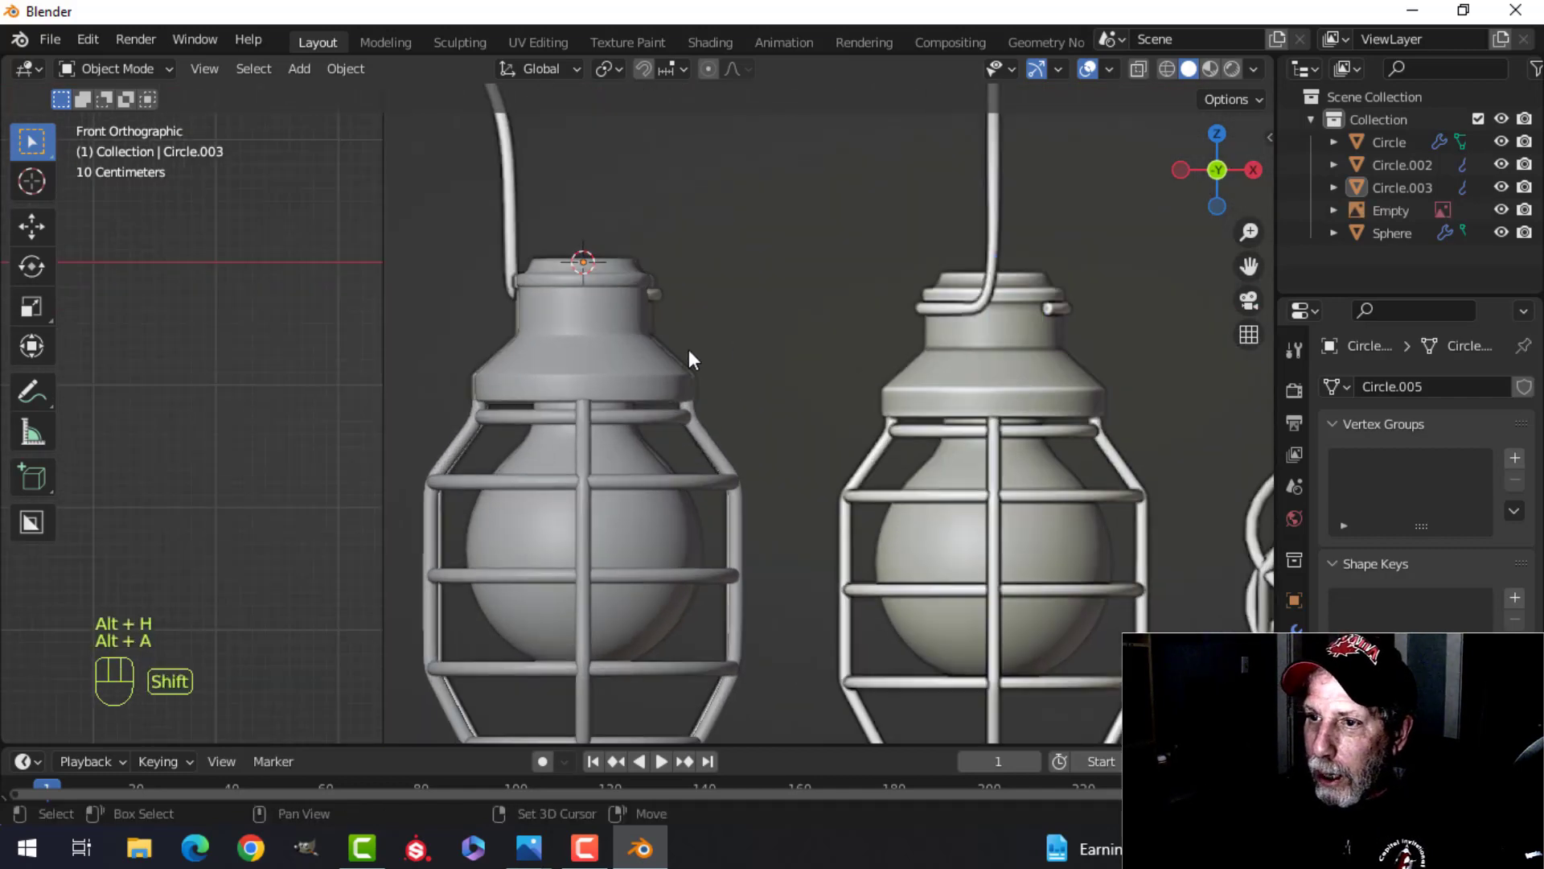
In the lamp cap's mesh, duplicate the edge loop around the upper rim in place and scale it to about 1.077
{"action": "middle_click_drag", "start_coordinate": [690, 356], "coordinate": [652, 424], "text": "shift"}
{"action": "left_click", "coordinate": [603, 410]}
{"action": "key", "text": "Tab"}
{"action": "scroll", "coordinate": [635, 471], "scroll_direction": "up", "scroll_amount": 2}
{"action": "scroll", "coordinate": [635, 470], "scroll_direction": "up", "scroll_amount": 2}
{"action": "key", "text": "2"}
{"action": "left_click", "coordinate": [552, 451], "text": "alt+shift"}
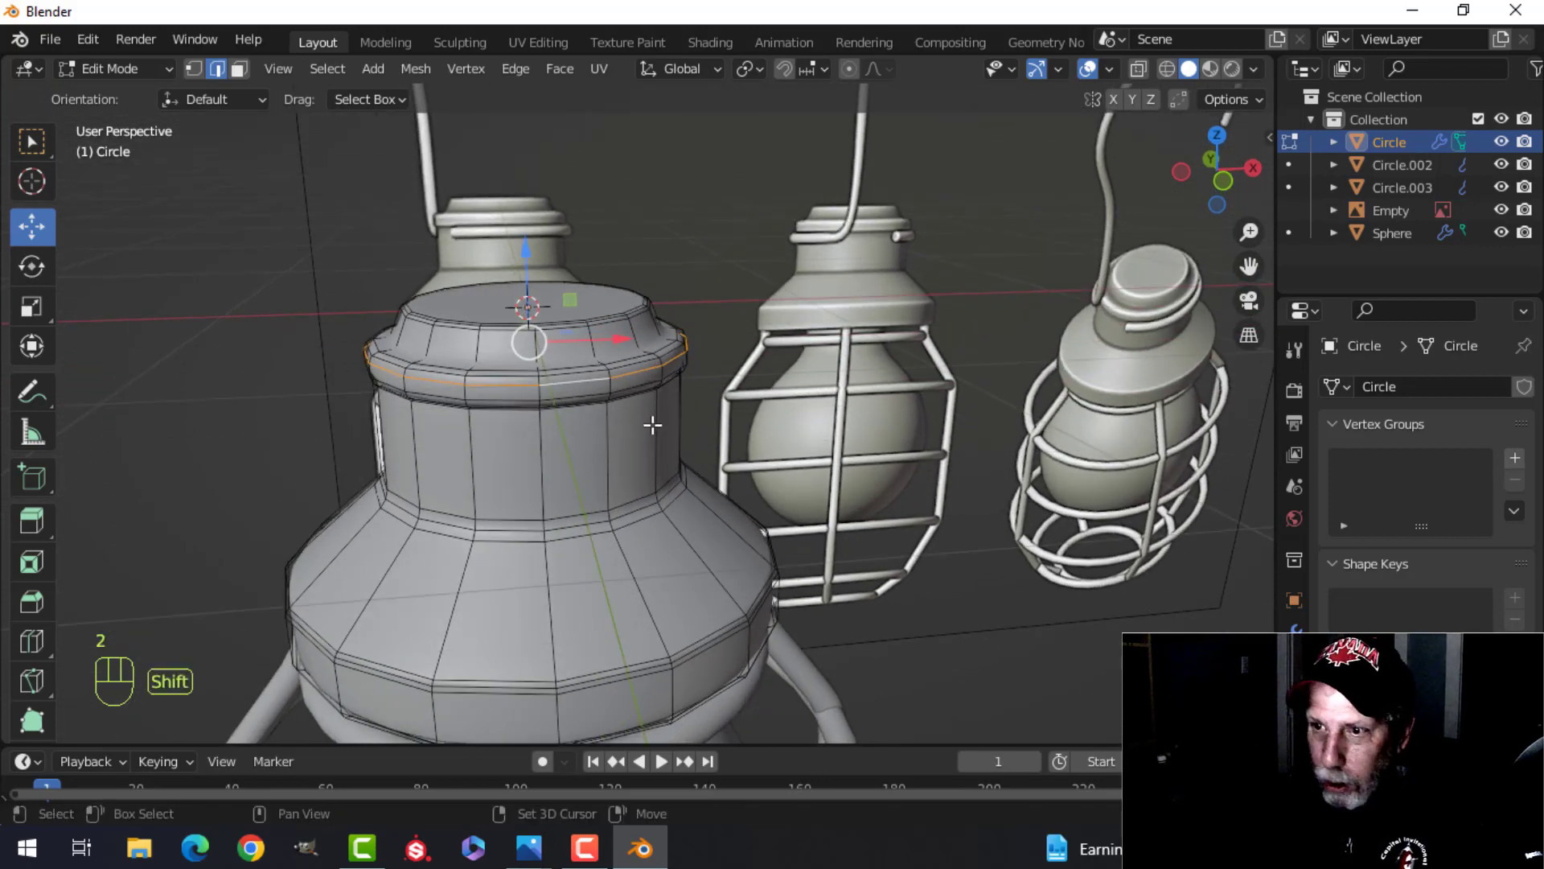
{"action": "key", "text": "shift+d"}
{"action": "right_click", "coordinate": [652, 425]}
{"action": "key", "text": "s"}
{"action": "left_click", "coordinate": [680, 424]}
Separate the duplicated rim loop into its own object, leave Edit Mode, and select the new ring
{"action": "key", "text": "p"}
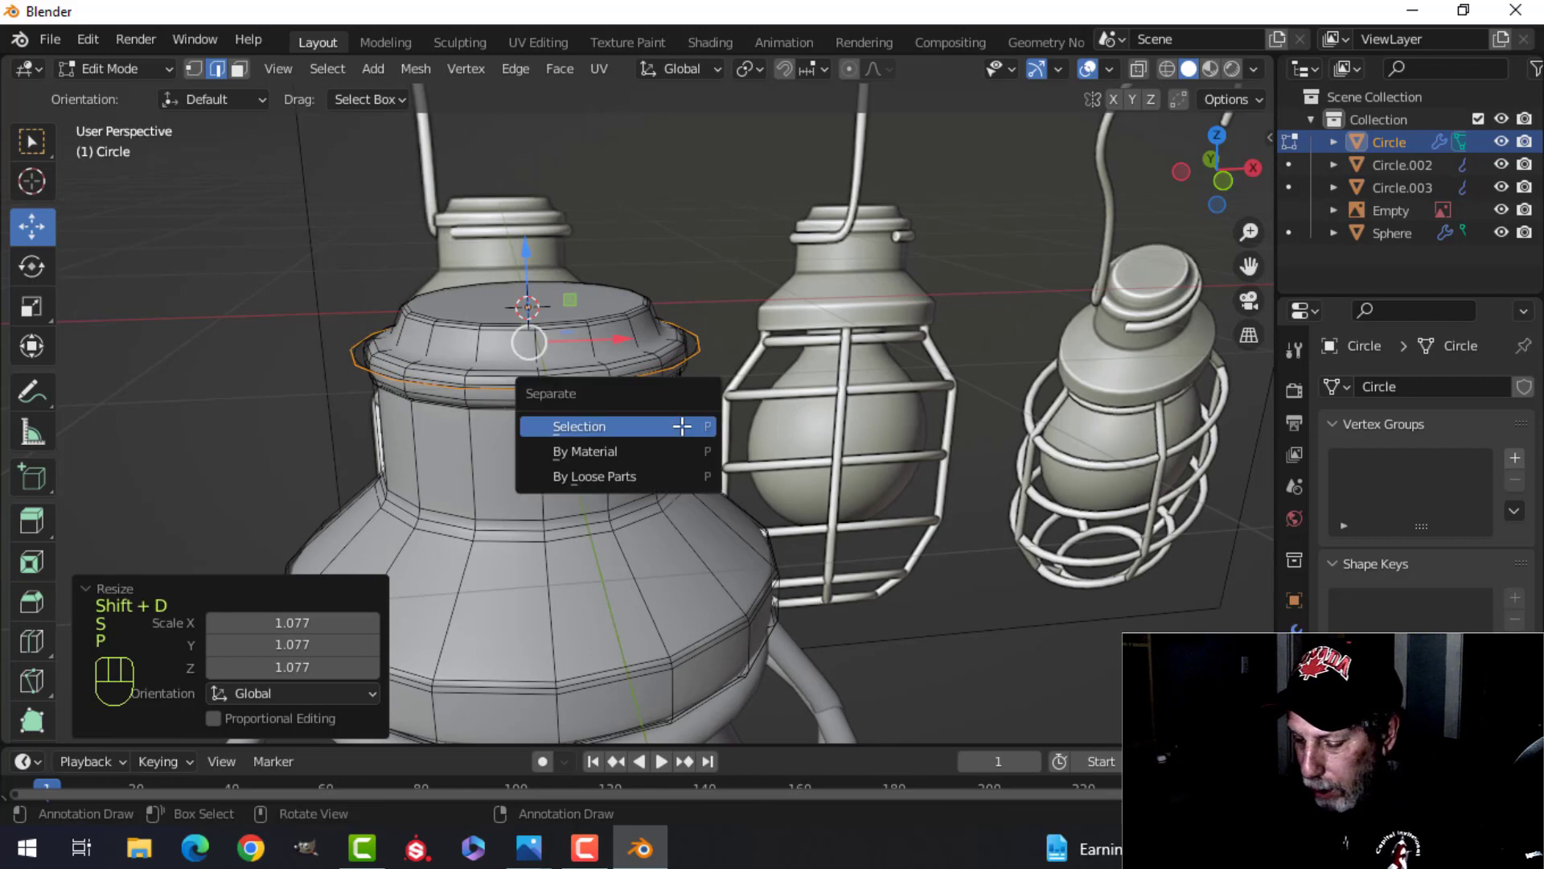
{"action": "left_click", "coordinate": [682, 426]}
{"action": "key", "text": "Tab"}
{"action": "left_click", "coordinate": [659, 380]}
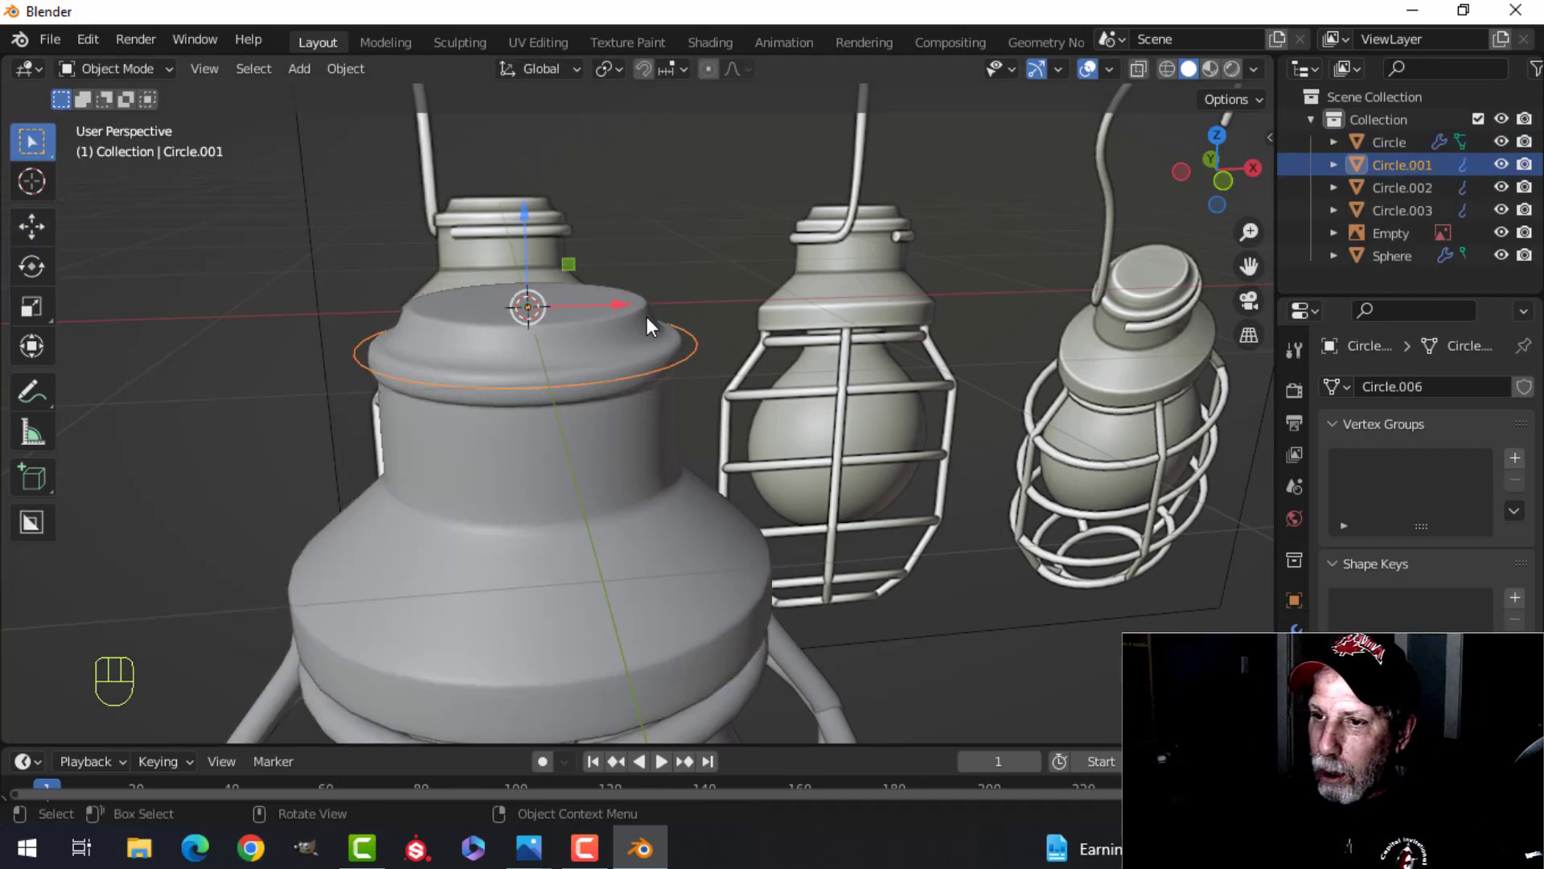
In top view, open the ring by deleting the vertex just below its leftmost point
{"action": "key", "text": "KP_7"}
{"action": "key", "text": "Tab"}
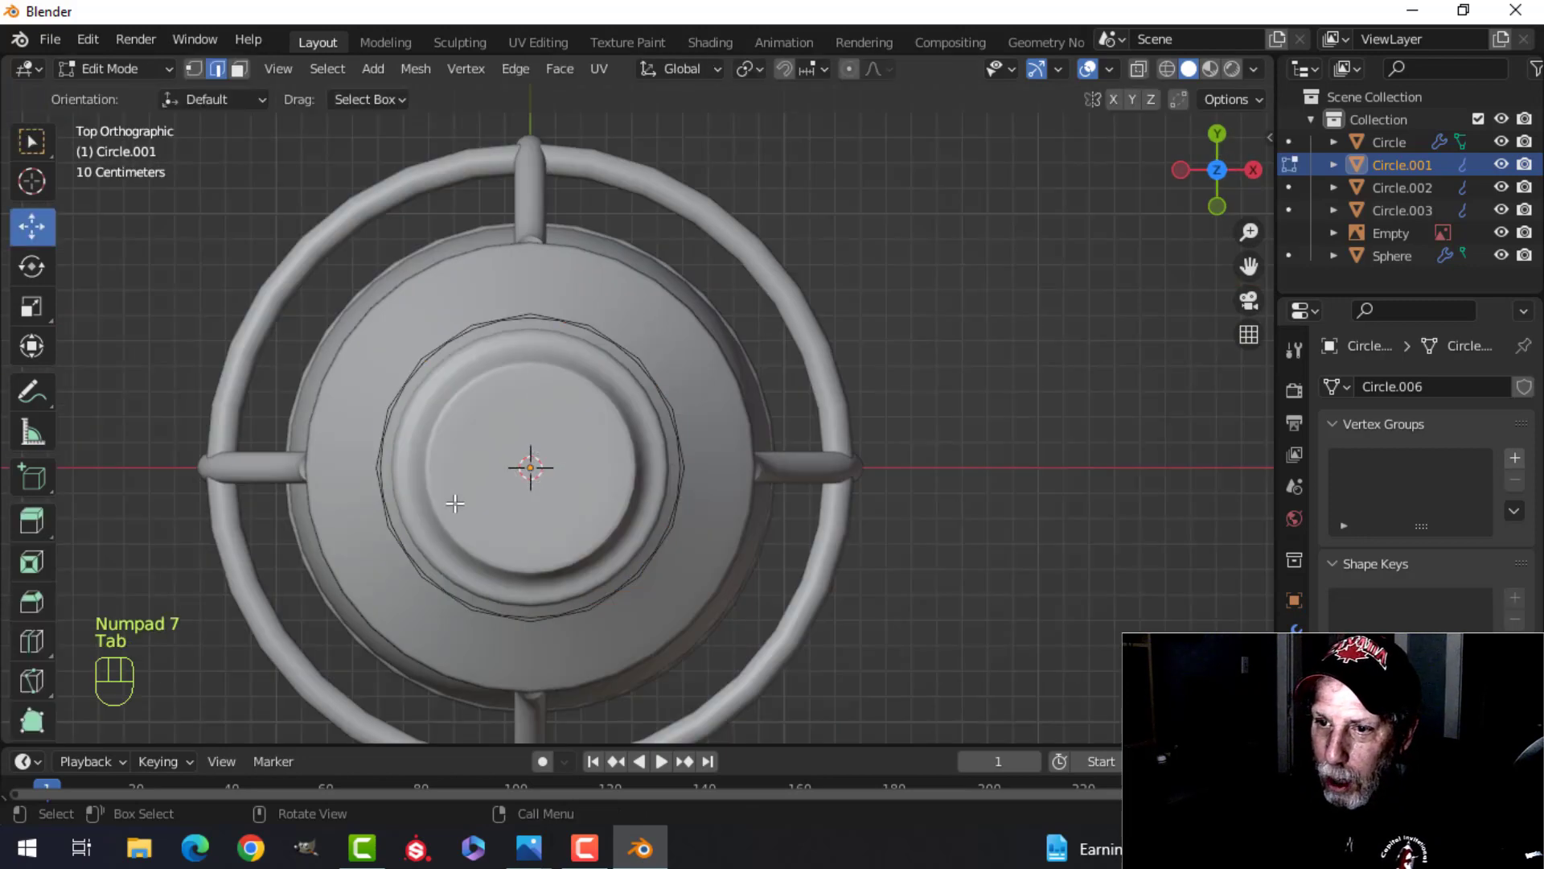
{"action": "scroll", "coordinate": [448, 466], "scroll_direction": "up", "scroll_amount": 2}
{"action": "mouse_move", "coordinate": [448, 465]}
{"action": "middle_mouse_down", "text": "shift"}
{"action": "mouse_move", "coordinate": [473, 449]}
{"action": "mouse_move", "coordinate": [464, 466]}
{"action": "middle_mouse_up", "text": "shift"}
{"action": "key", "text": "1"}
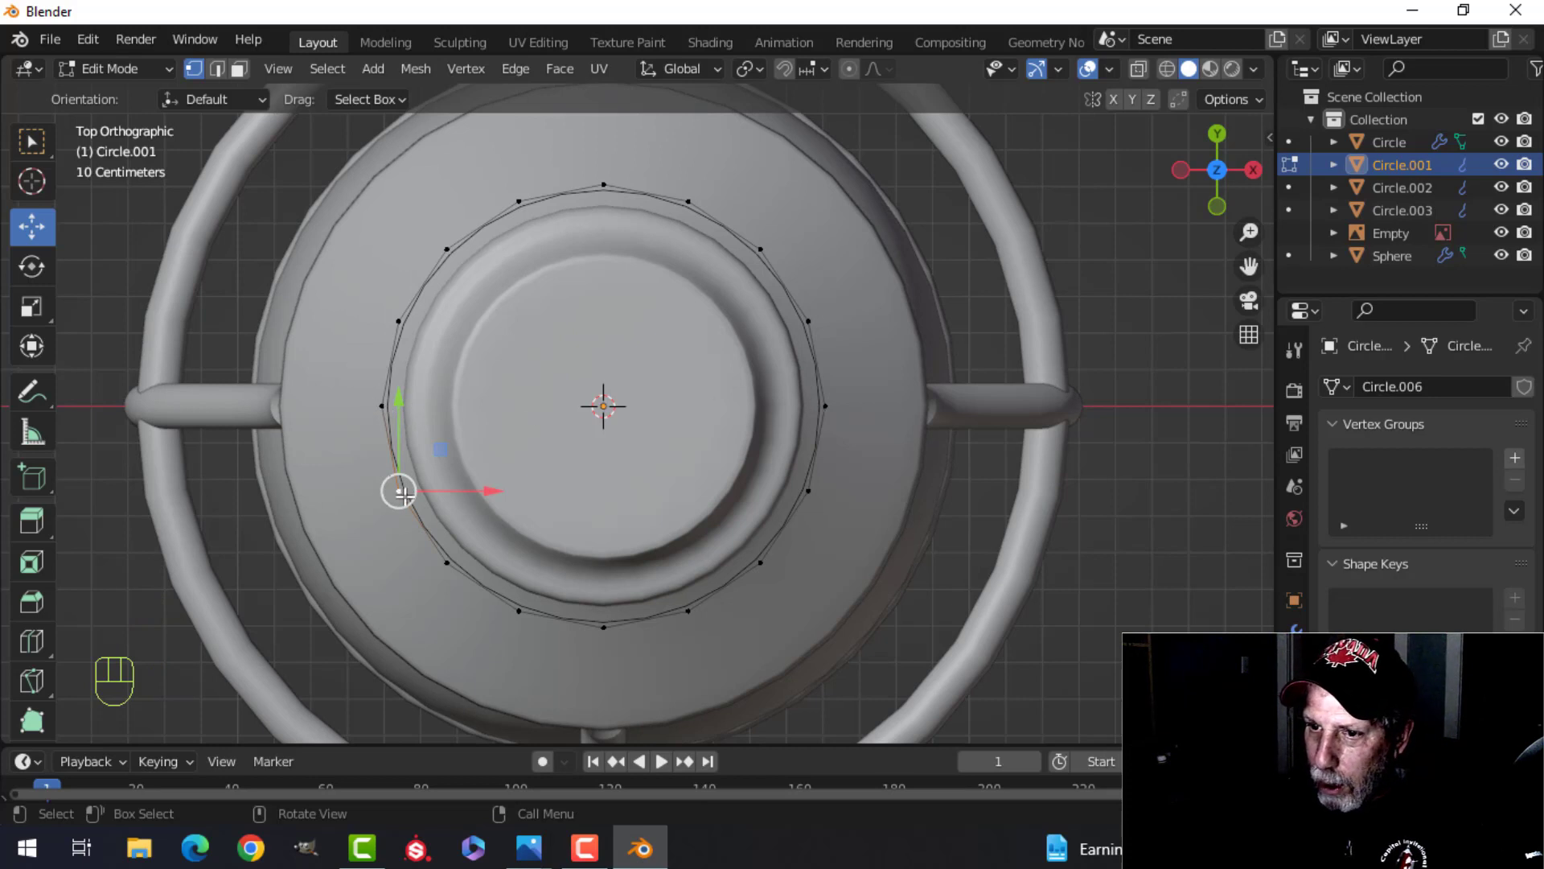
{"action": "key", "text": "x"}
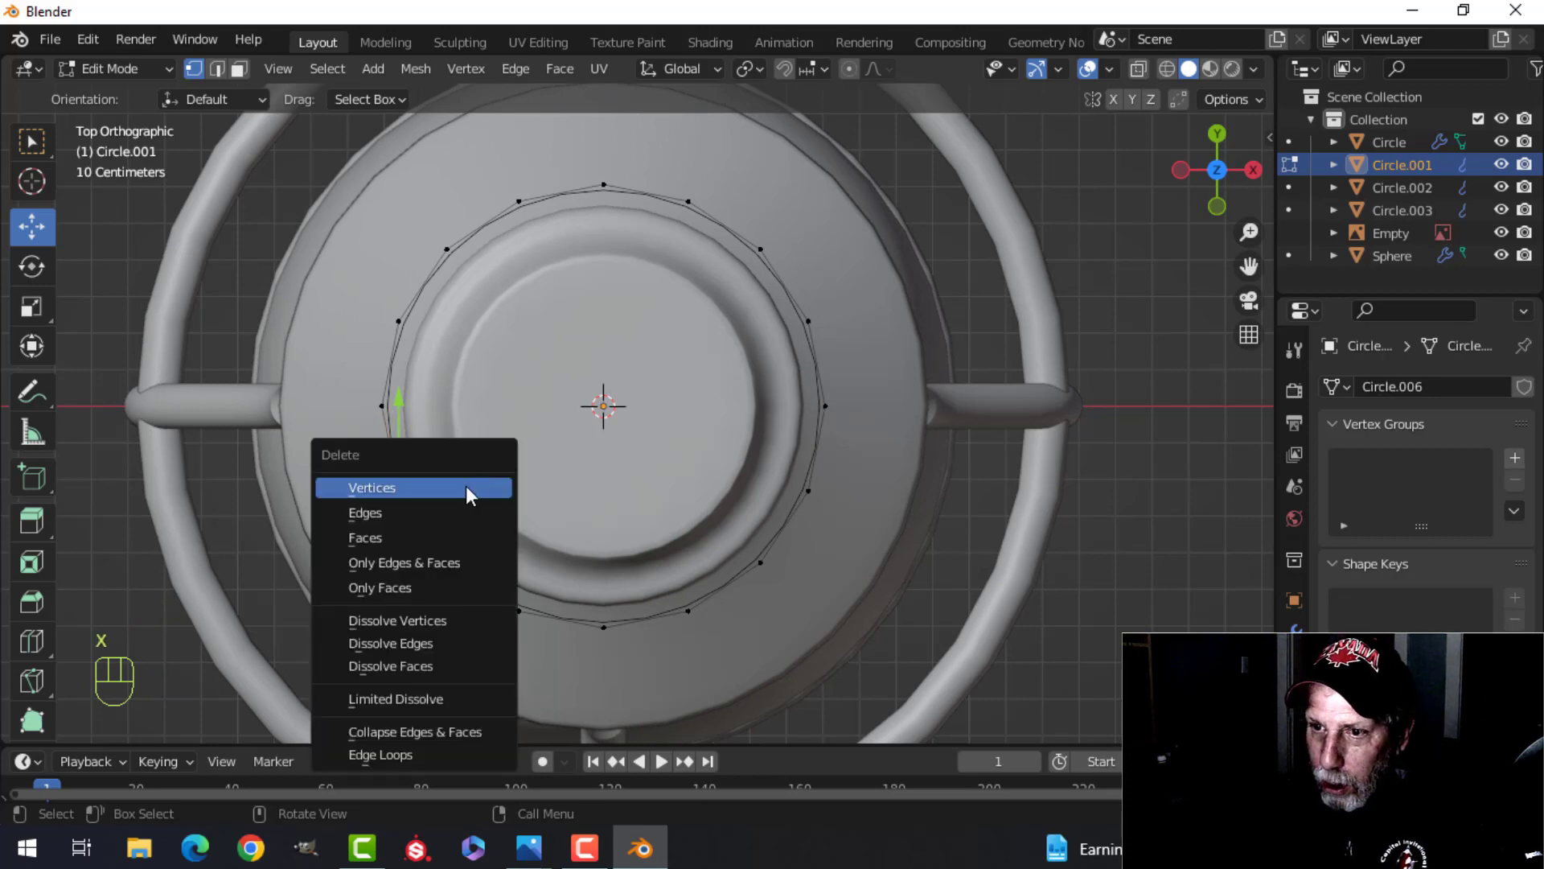
{"action": "left_click", "coordinate": [471, 489]}
Extrude the ring's leftmost end vertex in front view and move it about 0.4 m up along the reference hook wire
{"action": "left_click", "coordinate": [381, 405]}
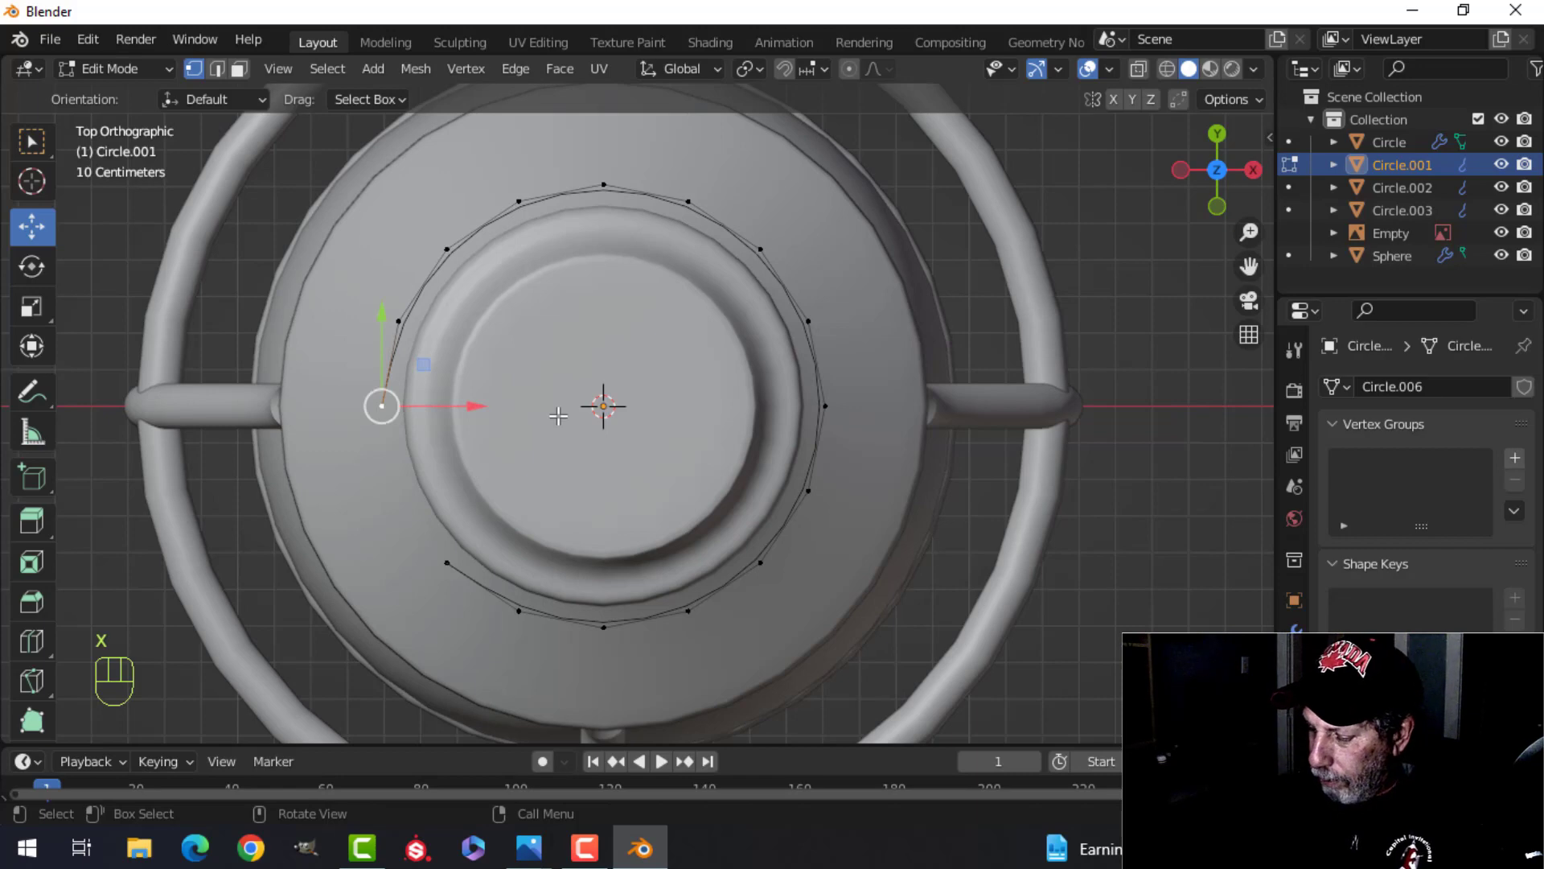
{"action": "key", "text": "KP_1"}
{"action": "scroll", "coordinate": [548, 370], "scroll_direction": "down", "scroll_amount": 2}
{"action": "middle_click_drag", "start_coordinate": [546, 291], "coordinate": [645, 483], "text": "shift"}
{"action": "scroll", "coordinate": [619, 550], "scroll_direction": "up", "scroll_amount": 1}
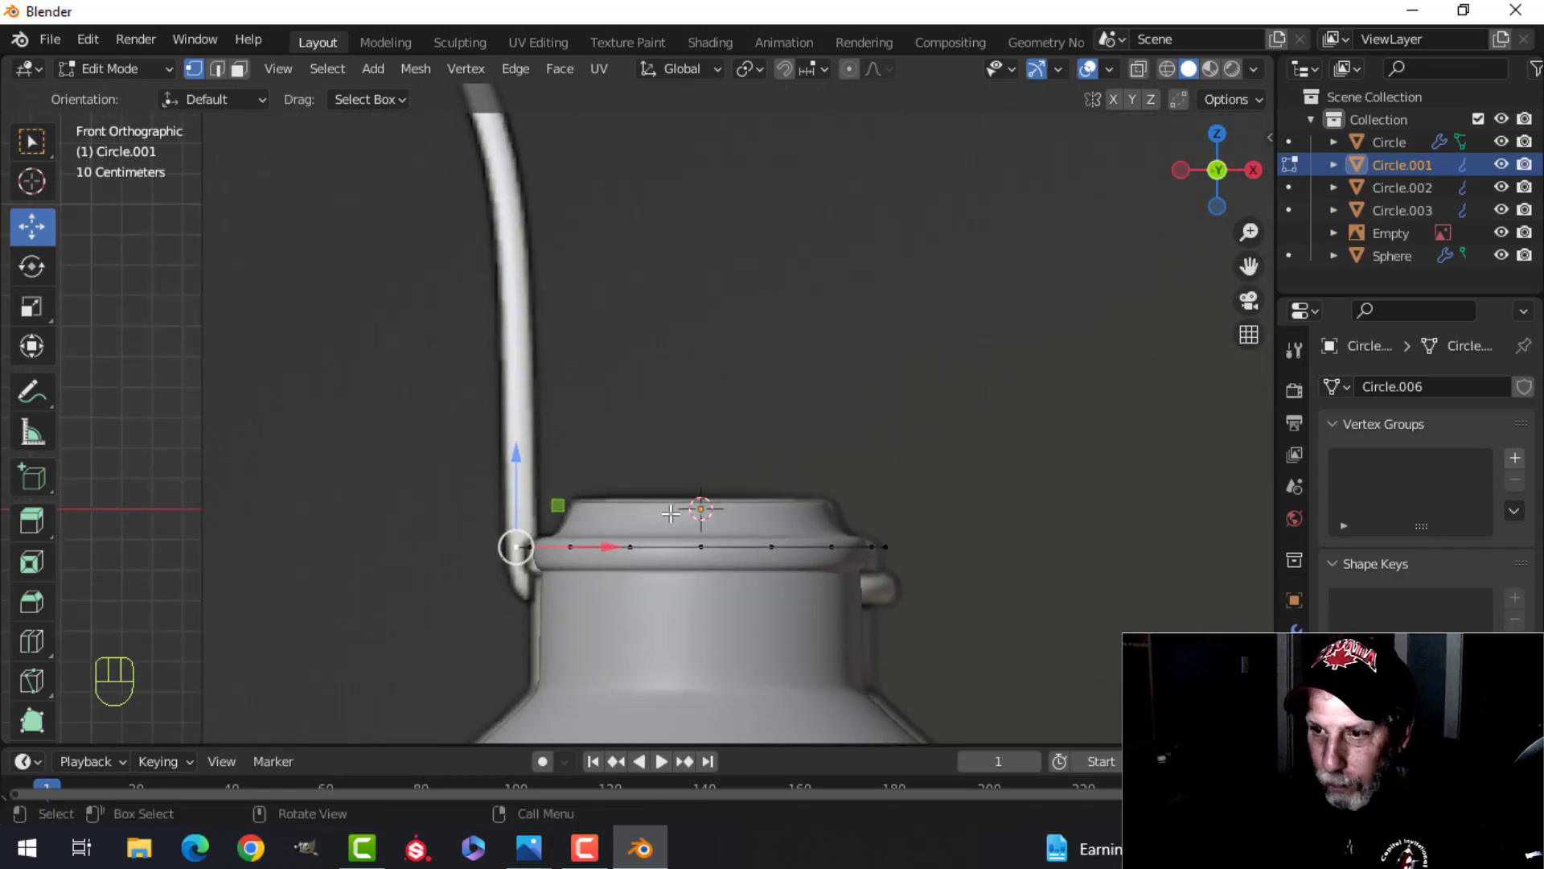
{"action": "key", "text": "e"}
{"action": "left_click", "coordinate": [671, 513]}
{"action": "key", "text": "g"}
{"action": "left_click", "coordinate": [676, 368]}
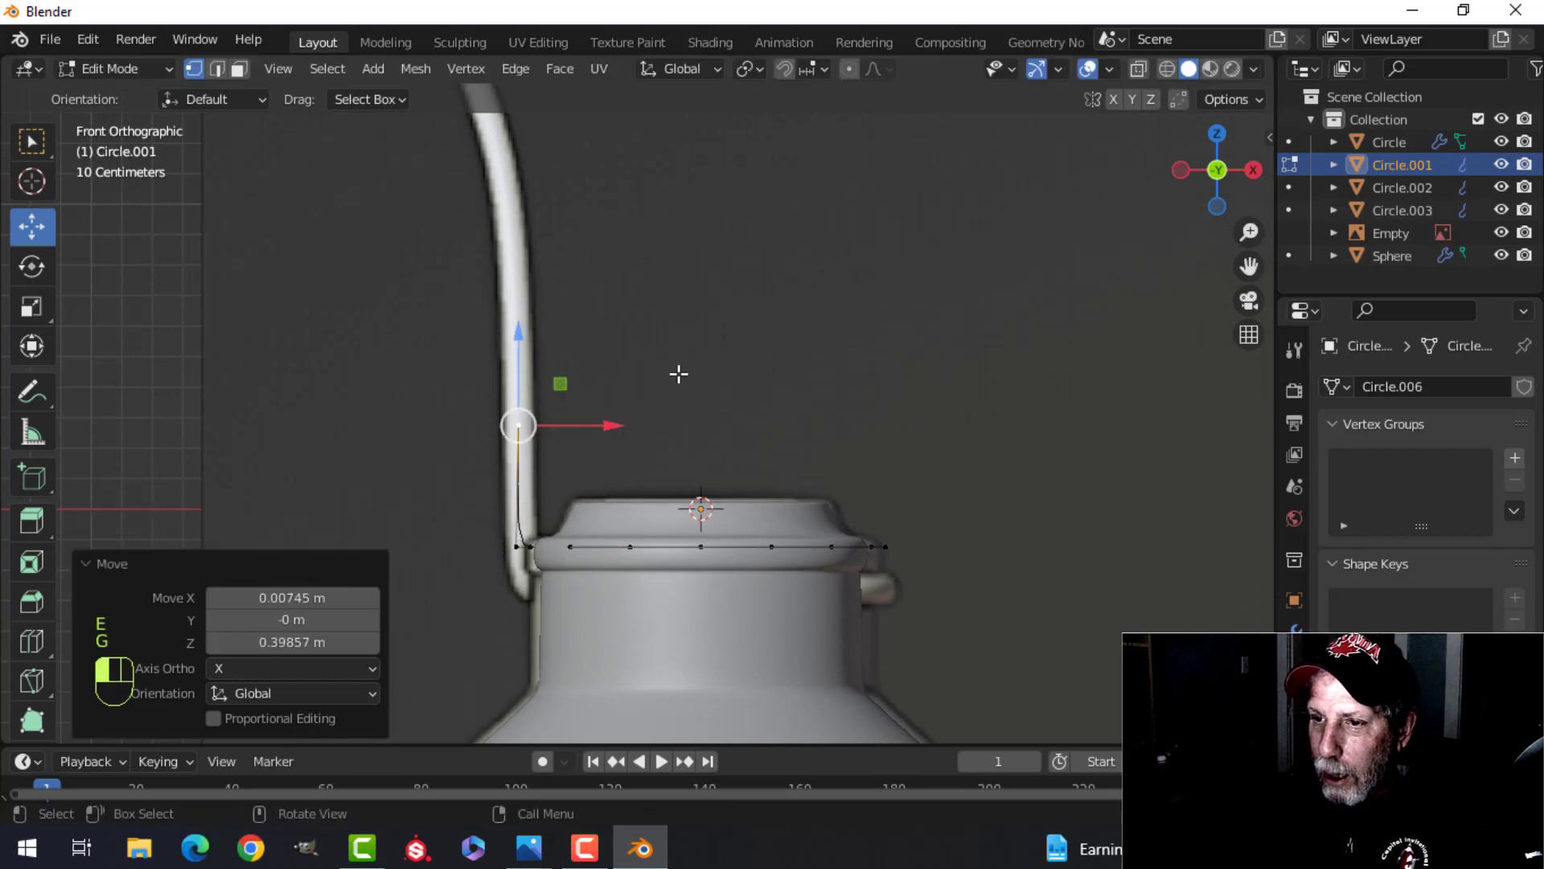
Extrude three more wire segments upward along the reference hook's straight section to the start of its outward bend
{"action": "middle_click_drag", "start_coordinate": [676, 368], "coordinate": [695, 536], "text": "shift"}
{"action": "key", "text": "e"}
{"action": "left_click", "coordinate": [690, 418]}
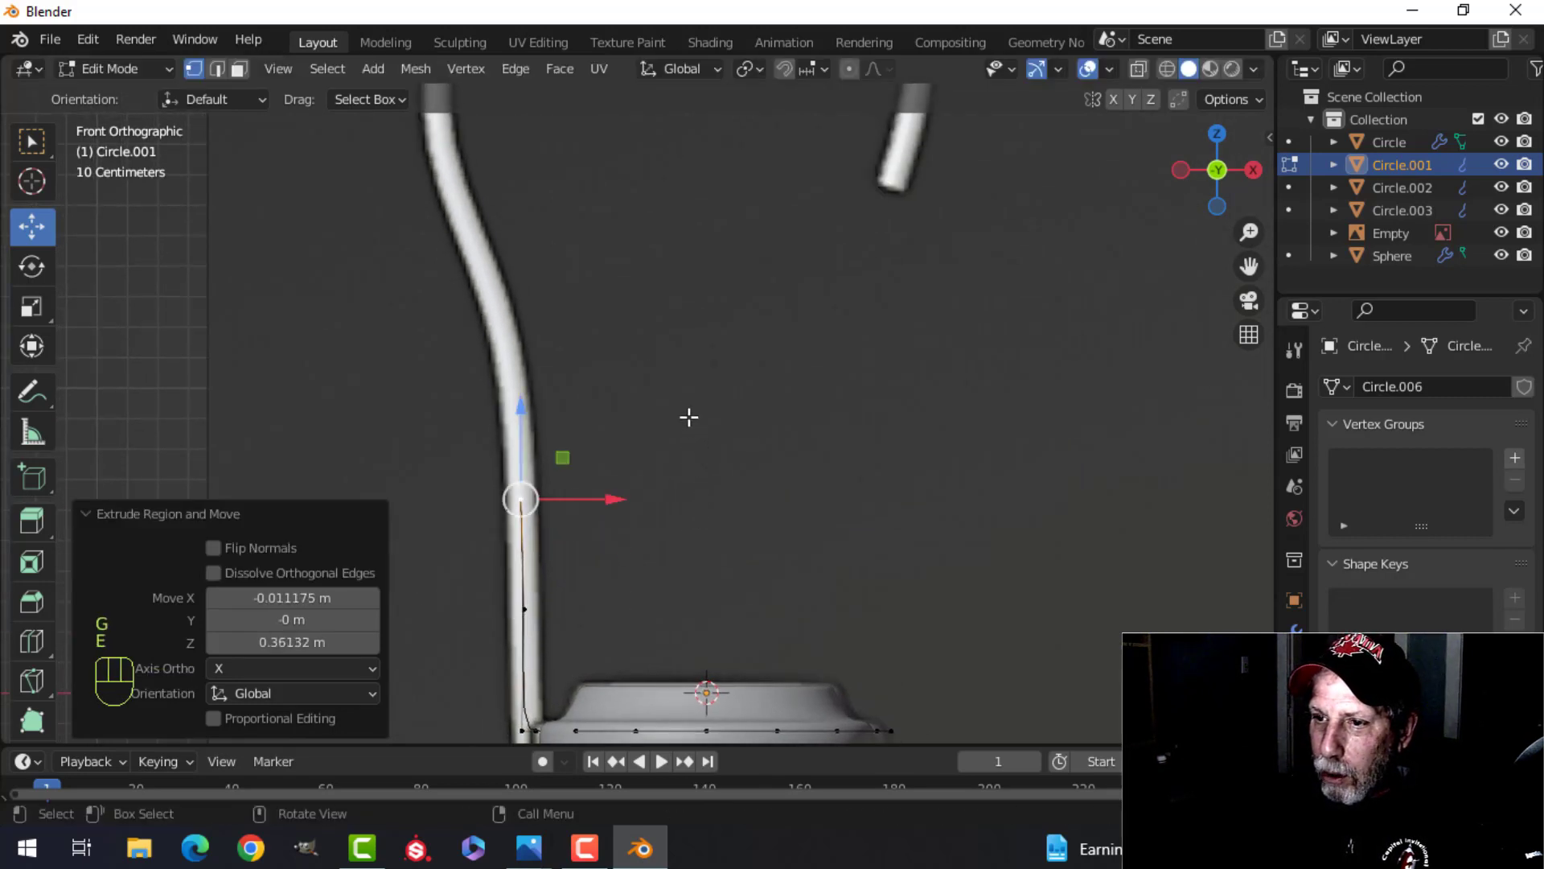
{"action": "key", "text": "e"}
{"action": "left_click", "coordinate": [683, 301]}
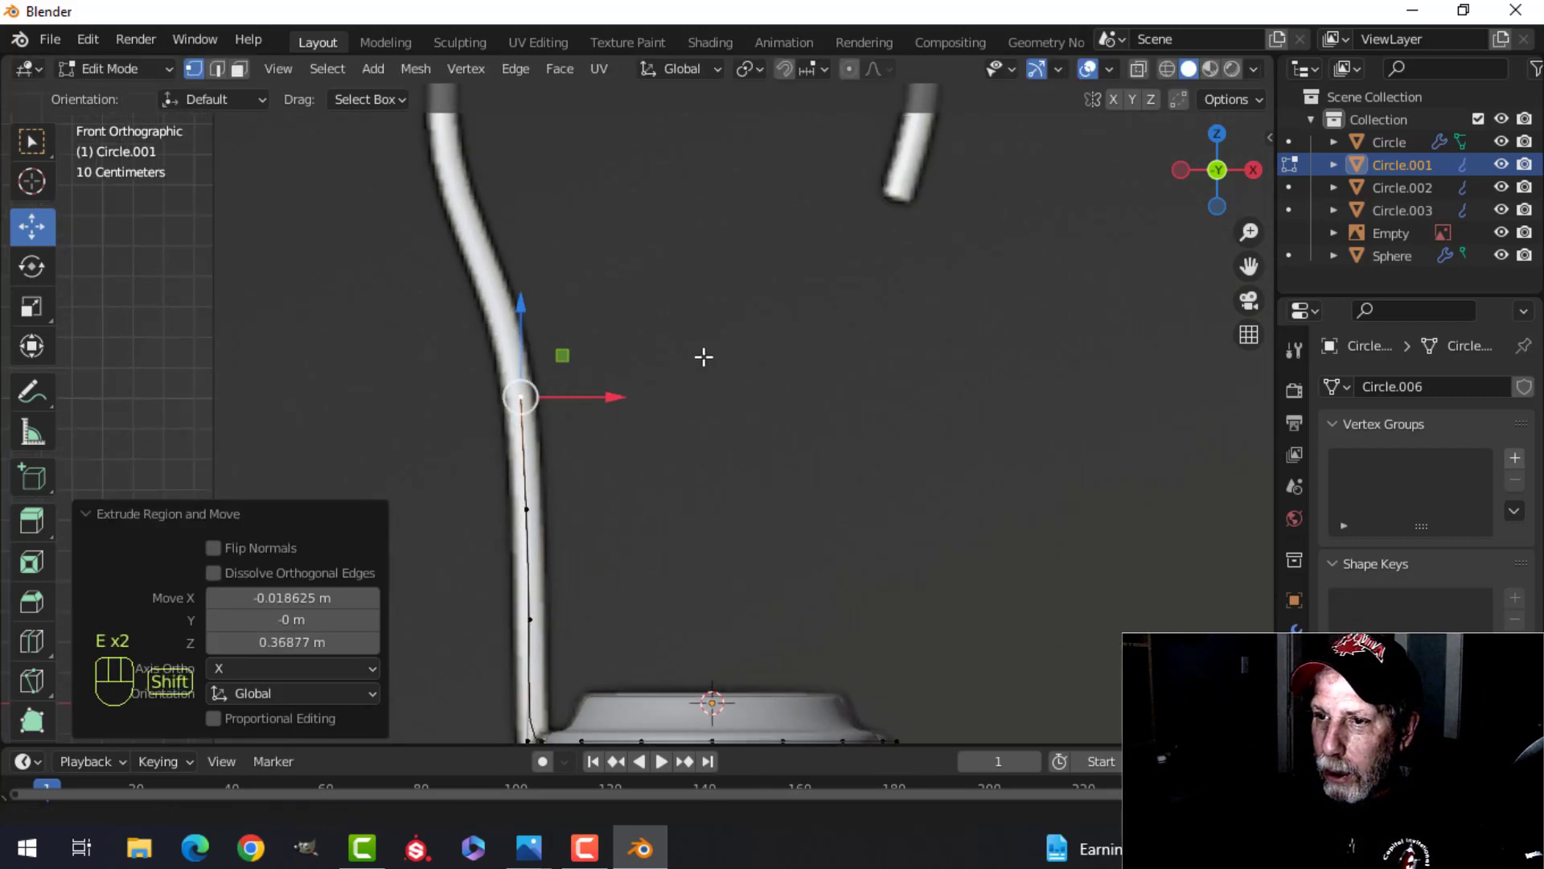
{"action": "key", "text": "e"}
{"action": "middle_click_drag", "start_coordinate": [703, 355], "coordinate": [716, 441], "text": "shift"}
{"action": "left_click", "coordinate": [700, 373]}
Extrude the wire's end vertex through the reference hook's outward bend up to the outermost point on the loop's left side
{"action": "key", "text": "e"}
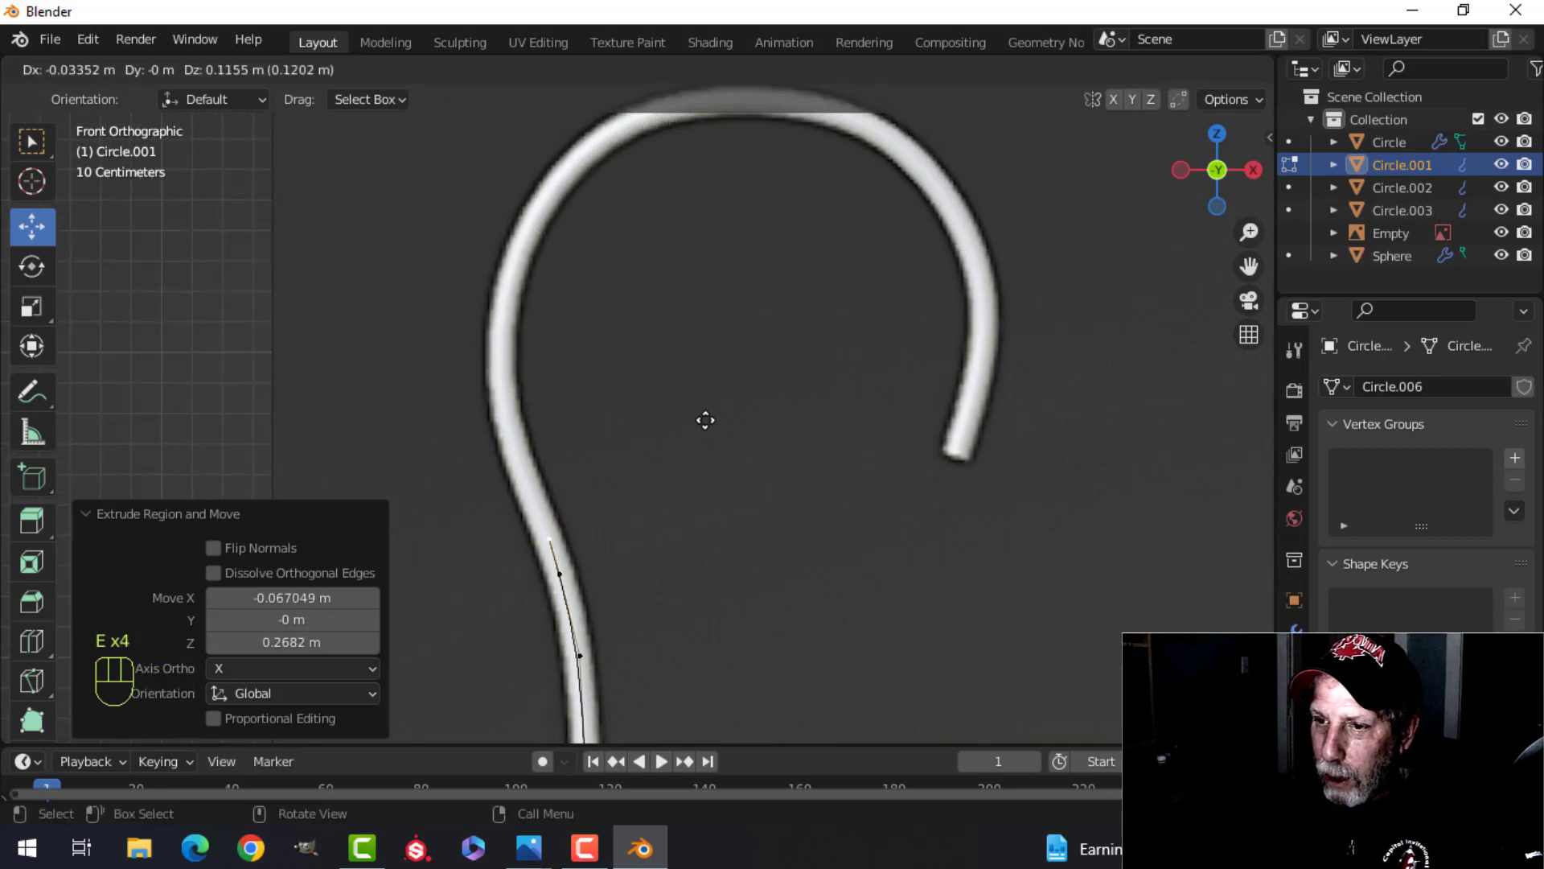
{"action": "left_click", "coordinate": [690, 376]}
{"action": "key", "text": "e"}
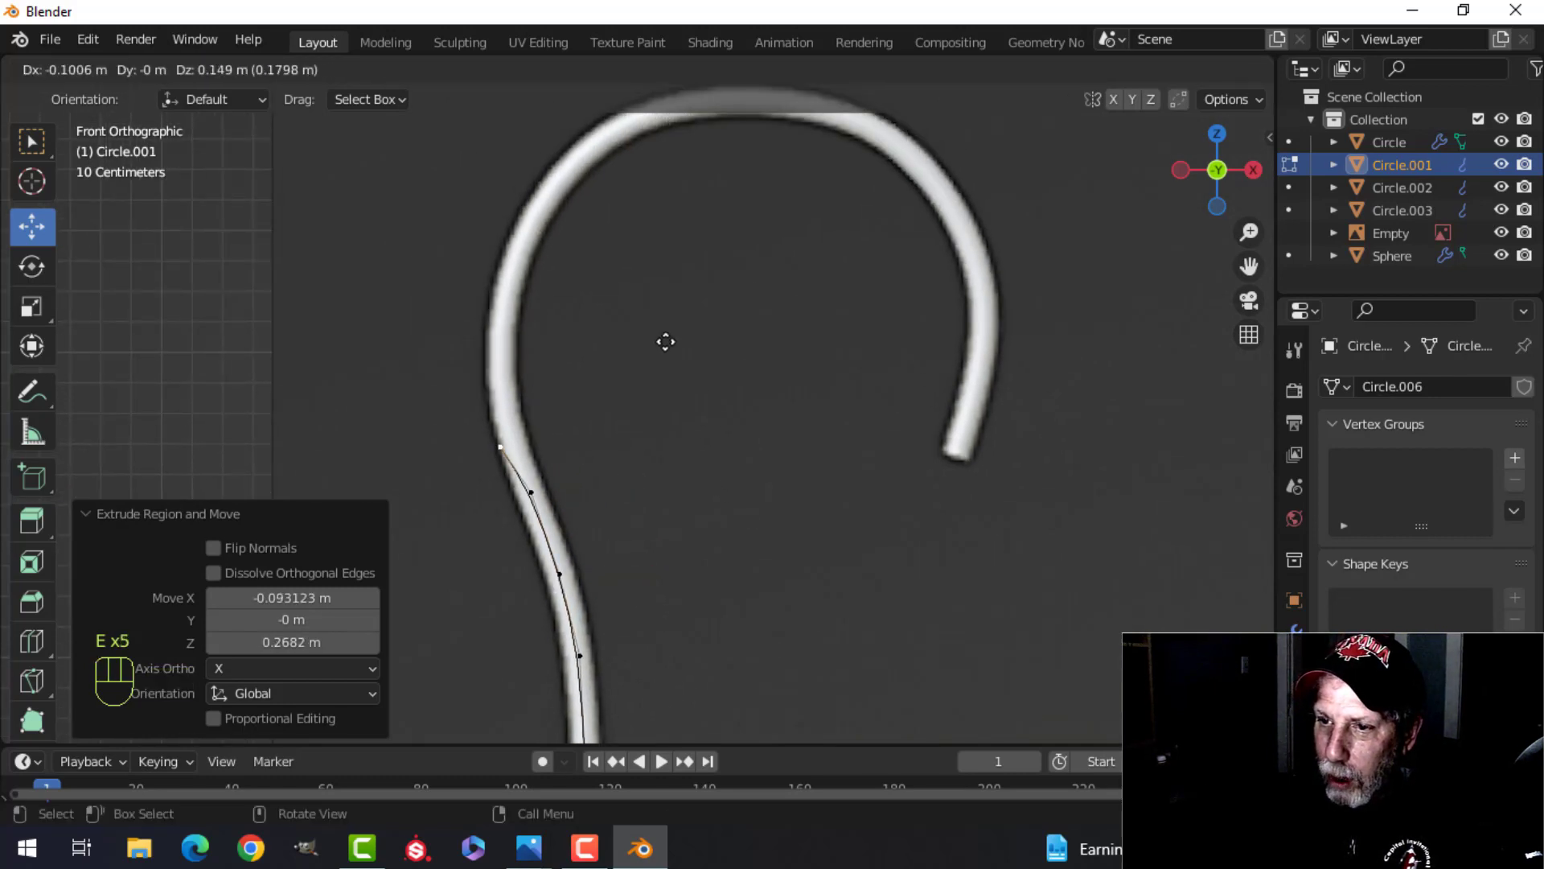
{"action": "left_click", "coordinate": [671, 311]}
{"action": "key", "text": "e"}
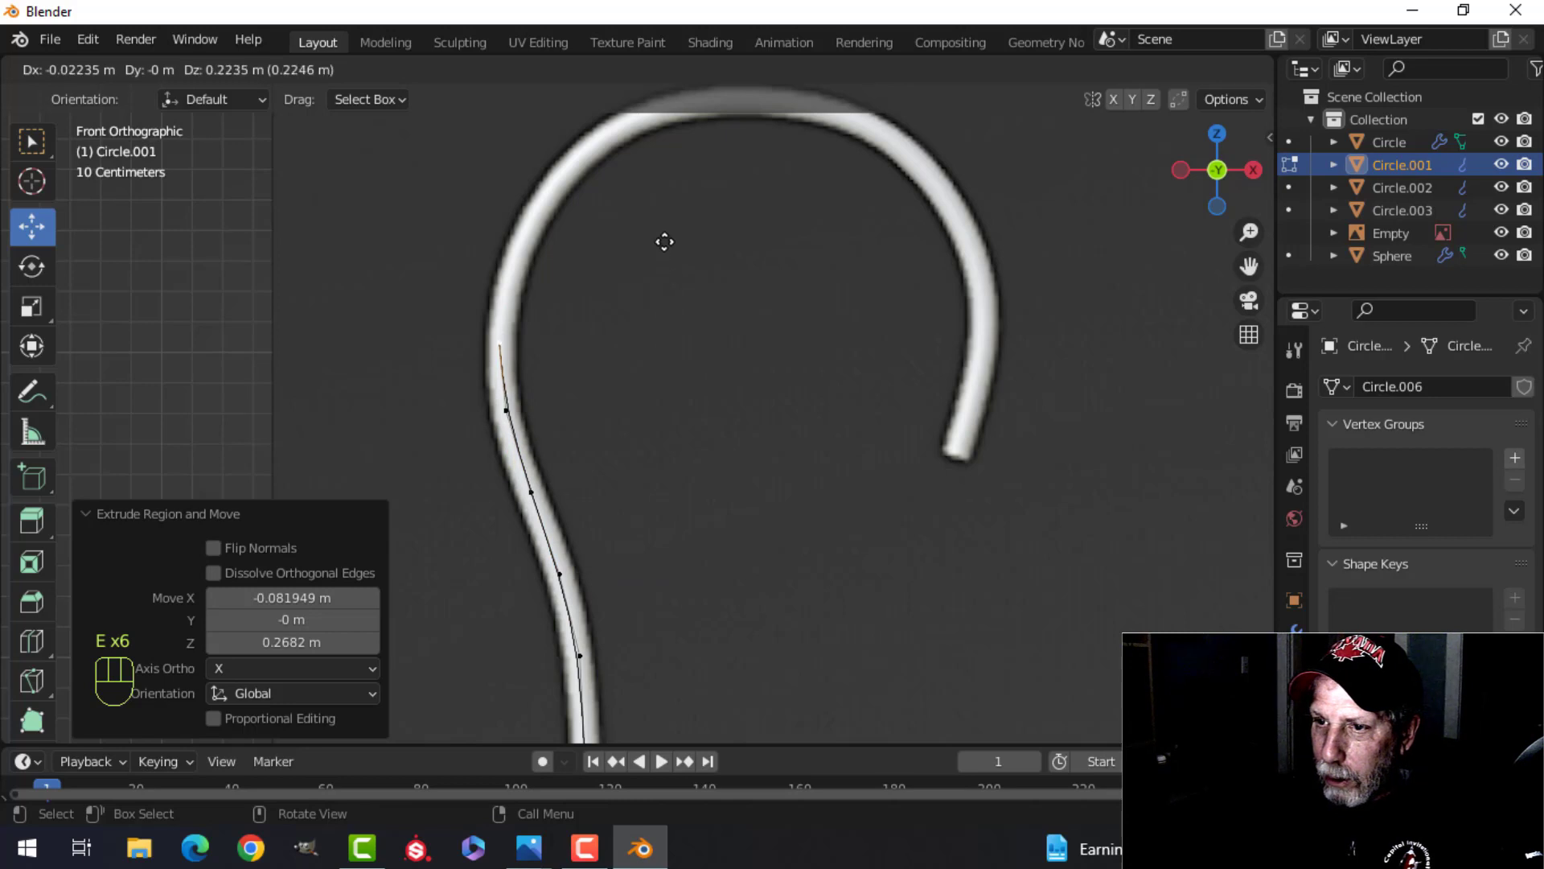
{"action": "left_click", "coordinate": [665, 241]}
{"action": "middle_click_drag", "start_coordinate": [664, 242], "coordinate": [675, 329], "text": "shift"}
Extrude two more wire segments up the left shoulder of the reference hook's loop
{"action": "key", "text": "e"}
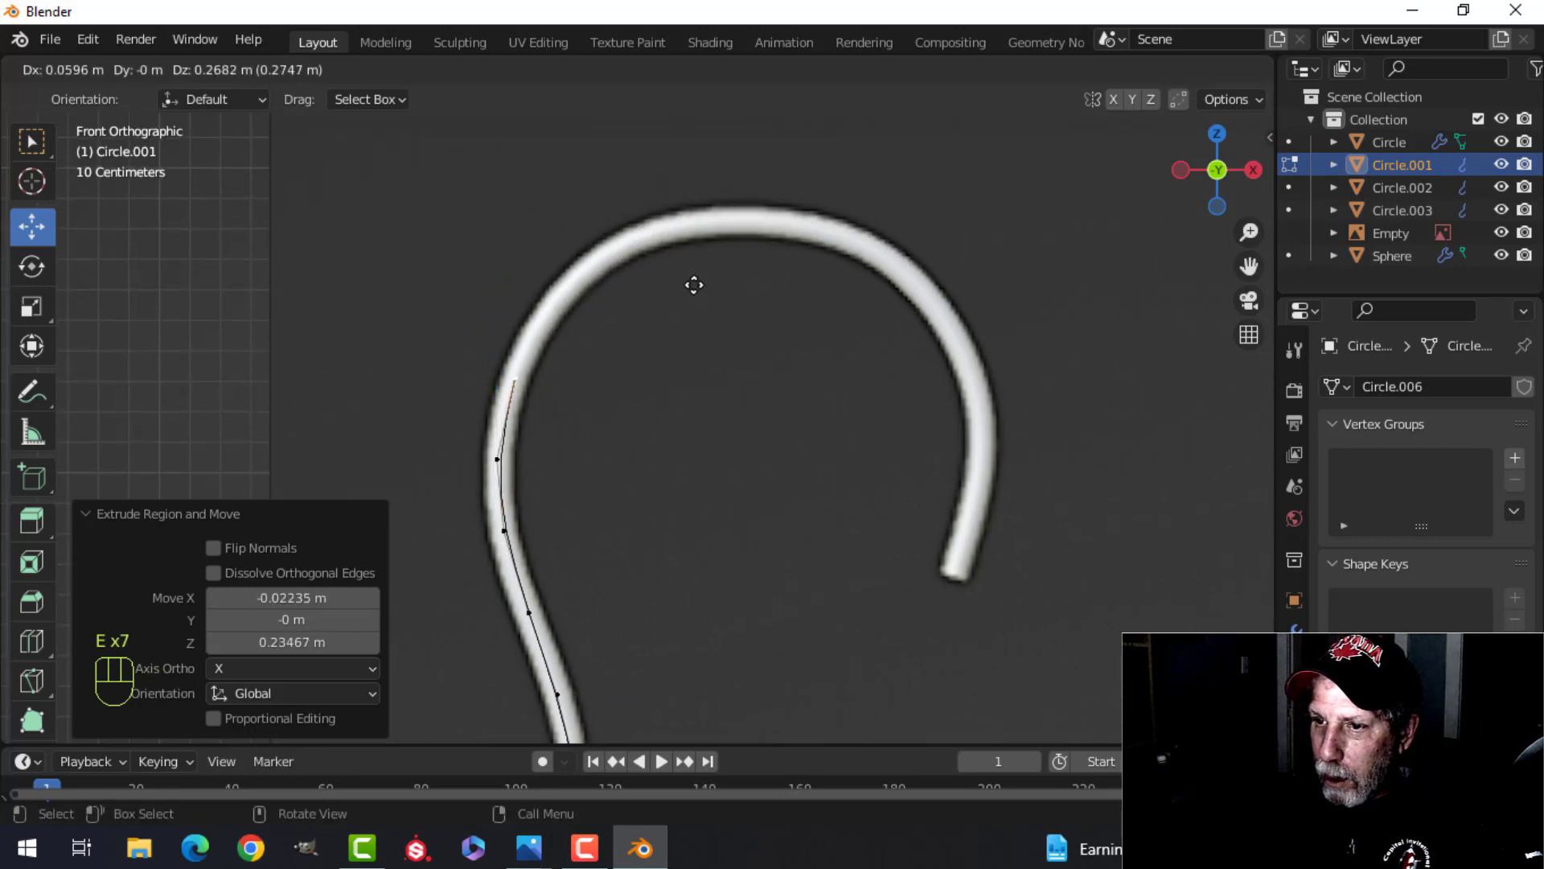
{"action": "left_click", "coordinate": [694, 285]}
{"action": "key", "text": "e"}
{"action": "left_click", "coordinate": [728, 219]}
{"action": "middle_click_drag", "start_coordinate": [732, 241], "coordinate": [724, 407], "text": "shift"}
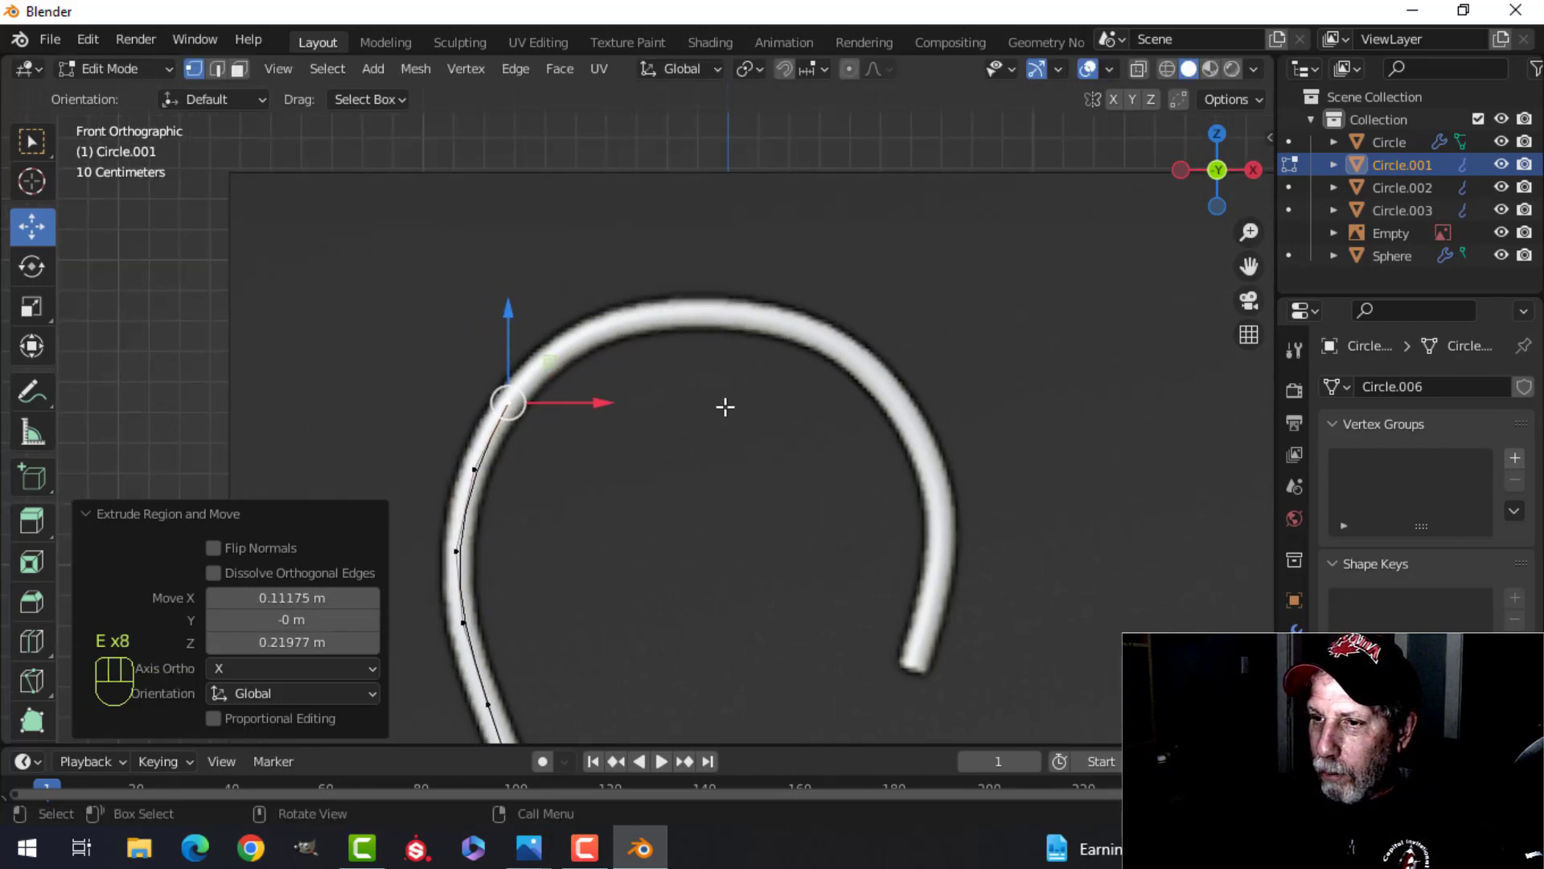
Extrude four segments over the crown of the hook's loop, nudging the last vertex about 0.019 m along X
{"action": "key", "text": "e"}
{"action": "left_click", "coordinate": [782, 339]}
{"action": "key", "text": "e"}
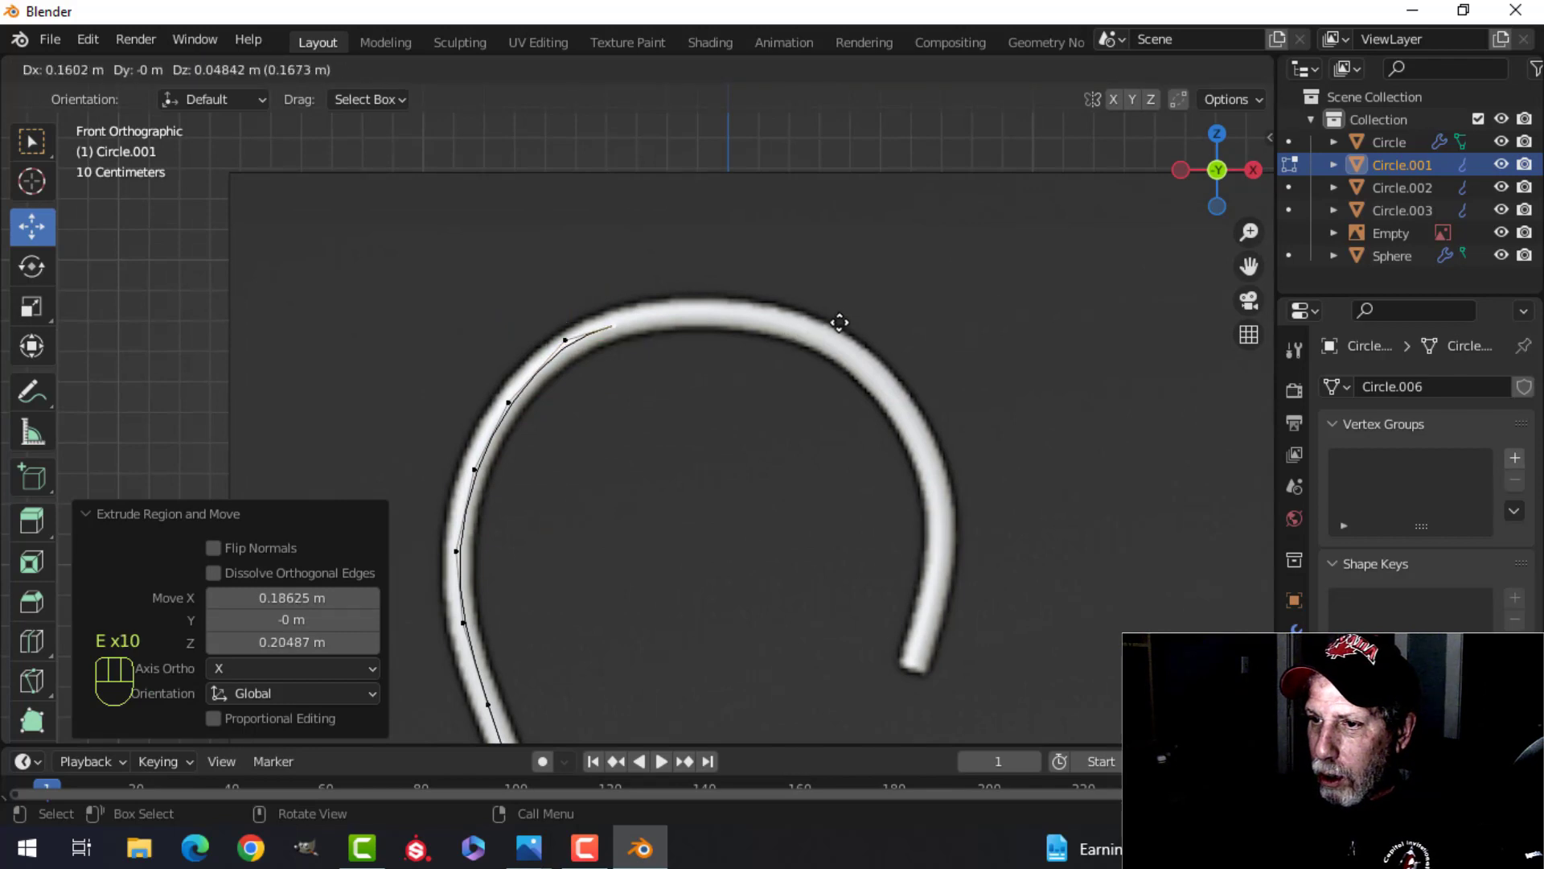
{"action": "left_click", "coordinate": [864, 319]}
{"action": "key", "text": "e"}
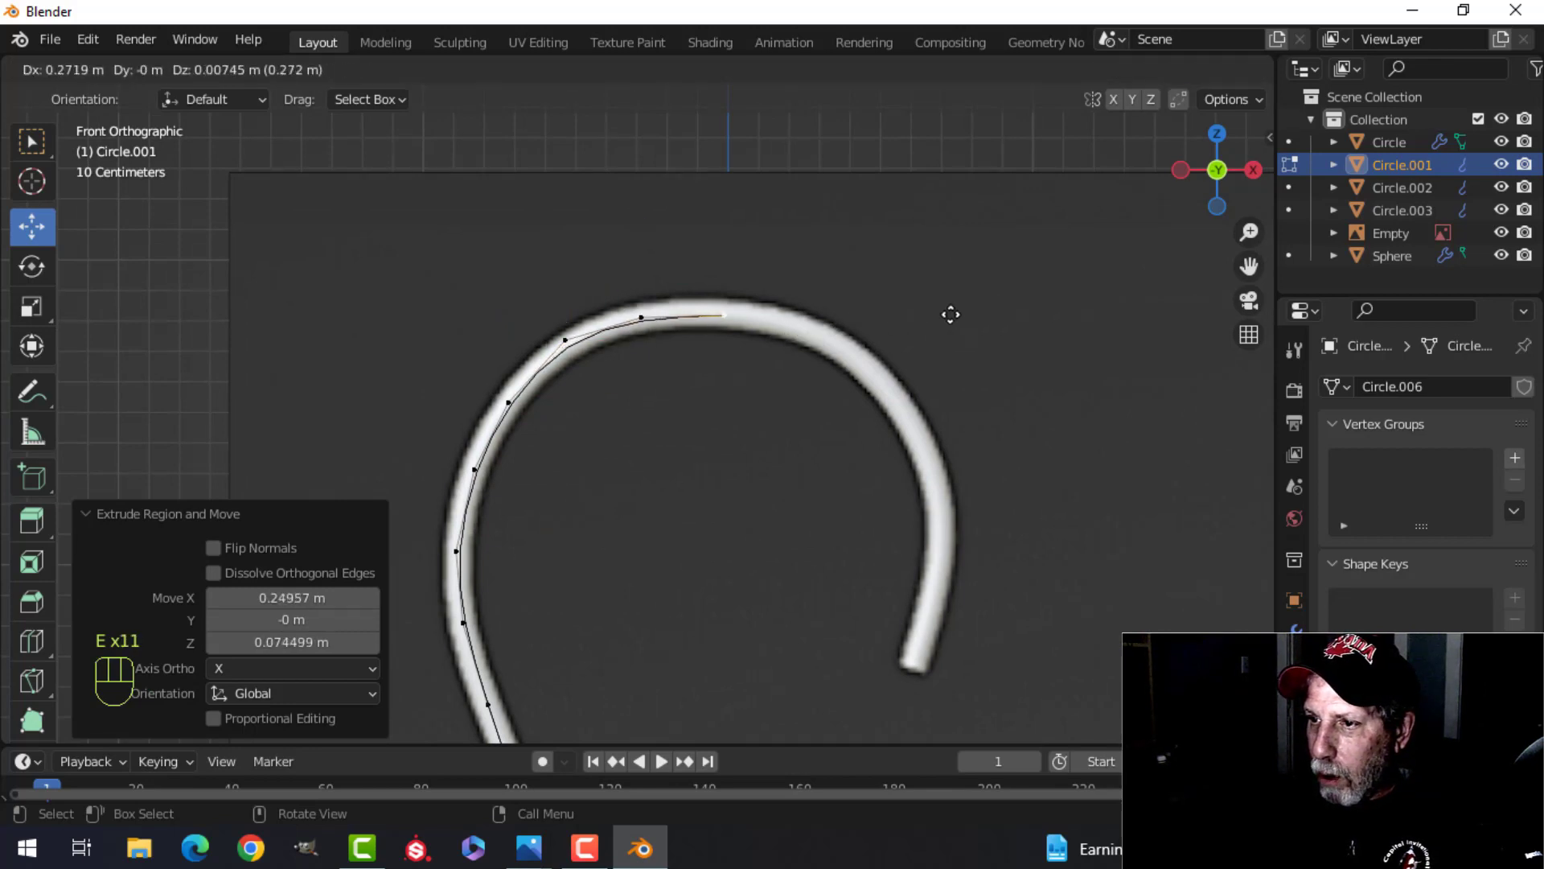
{"action": "left_click", "coordinate": [955, 317]}
{"action": "key", "text": "e"}
{"action": "left_click", "coordinate": [1027, 331]}
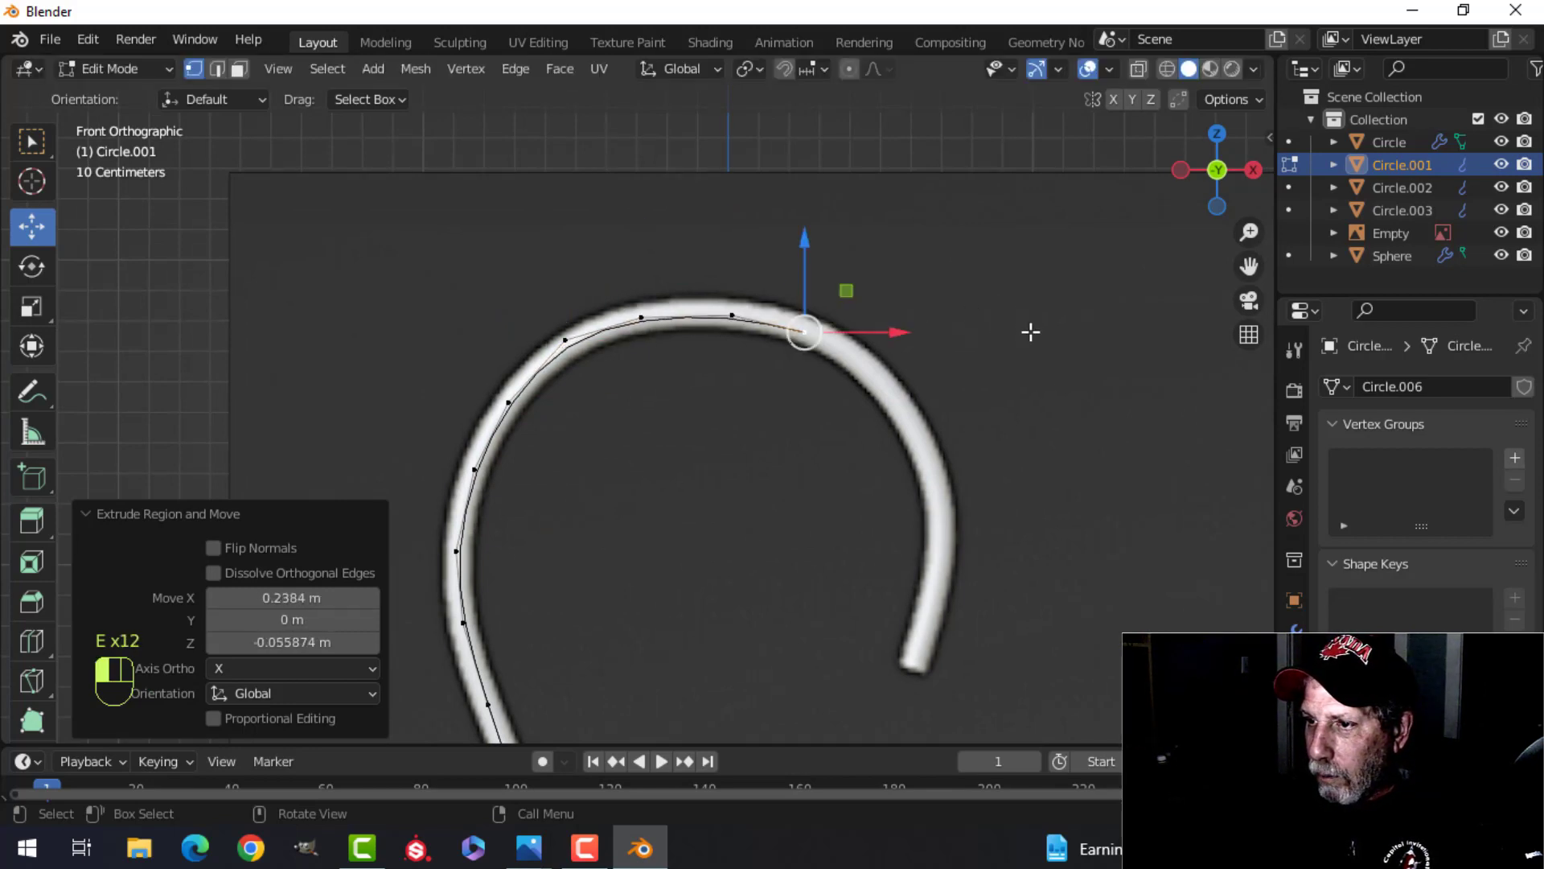
{"action": "middle_click_drag", "start_coordinate": [1033, 392], "coordinate": [924, 328], "text": "shift"}
{"action": "key", "text": "g"}
{"action": "left_click", "coordinate": [901, 315]}
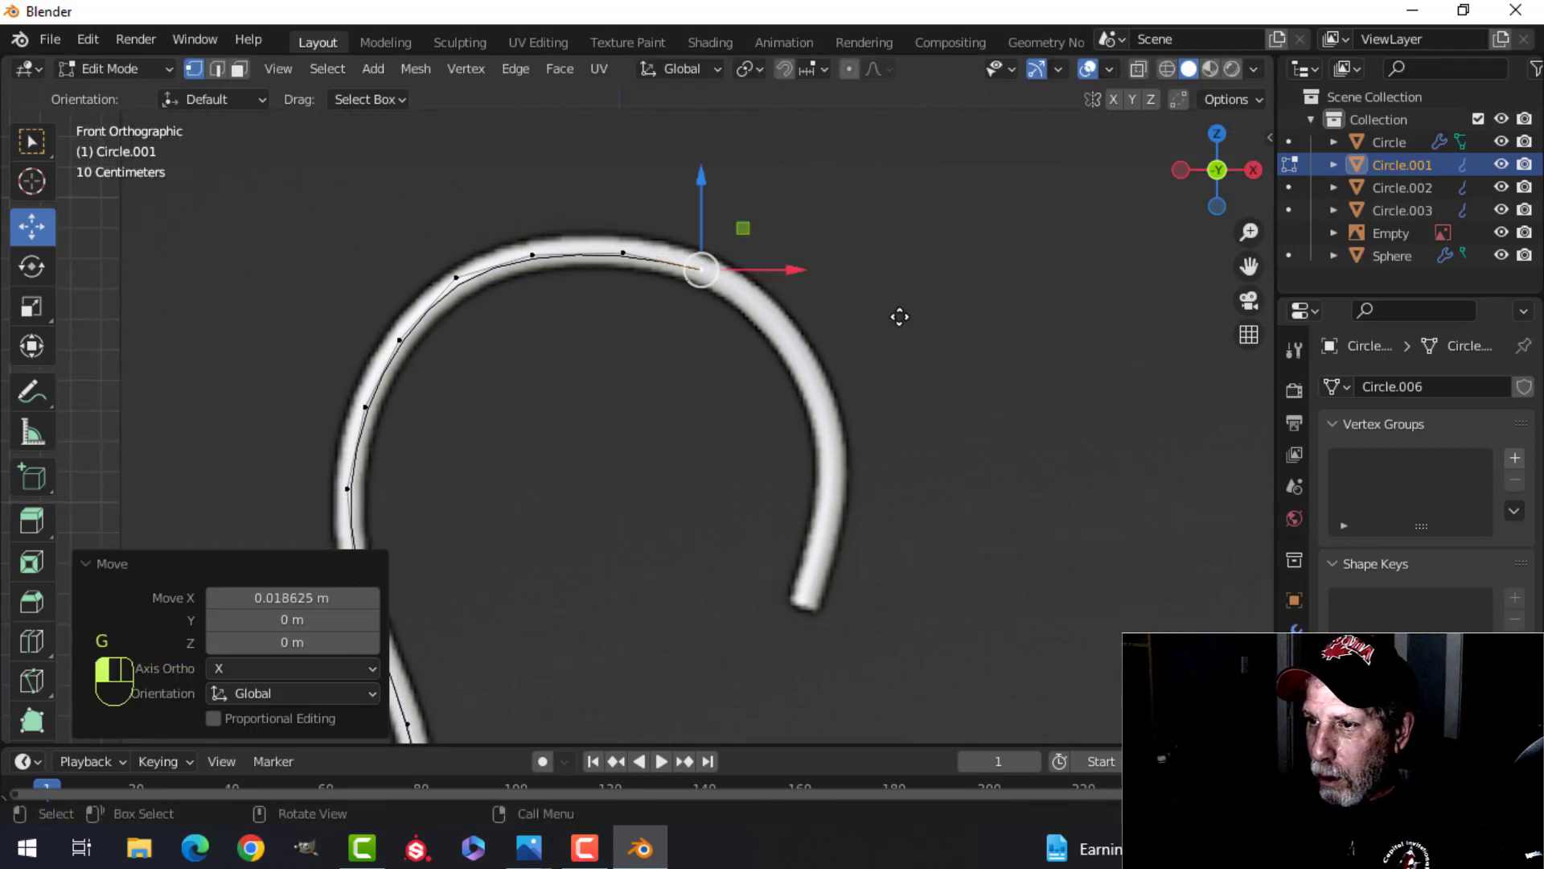
Extrude four wire segments down the right side of the reference hook's loop
{"action": "key", "text": "e"}
{"action": "left_click", "coordinate": [957, 353]}
{"action": "key", "text": "e"}
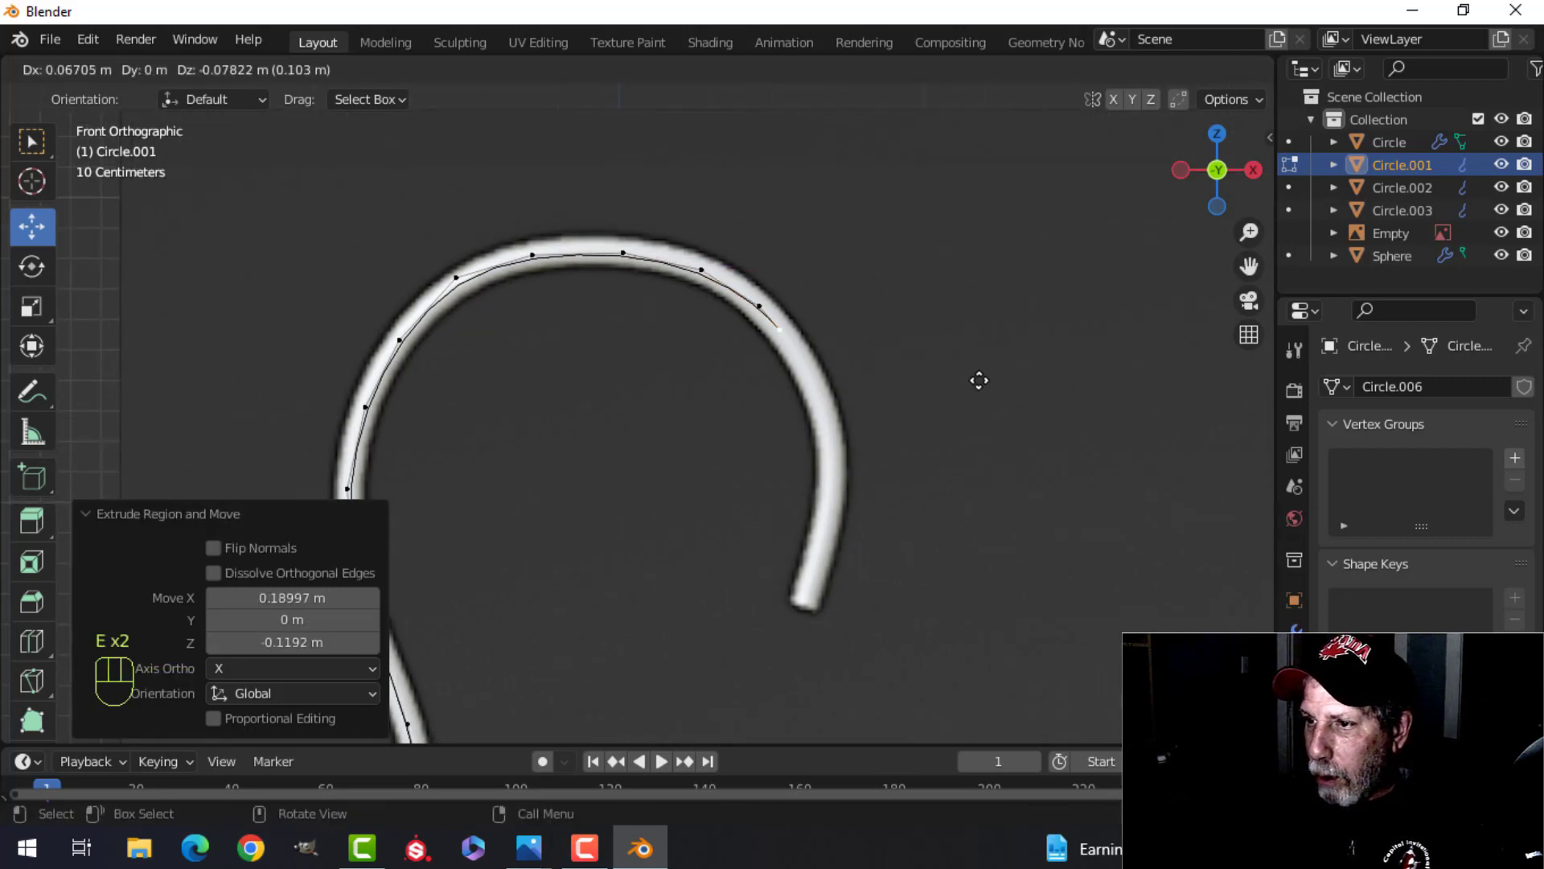
{"action": "left_click", "coordinate": [998, 405]}
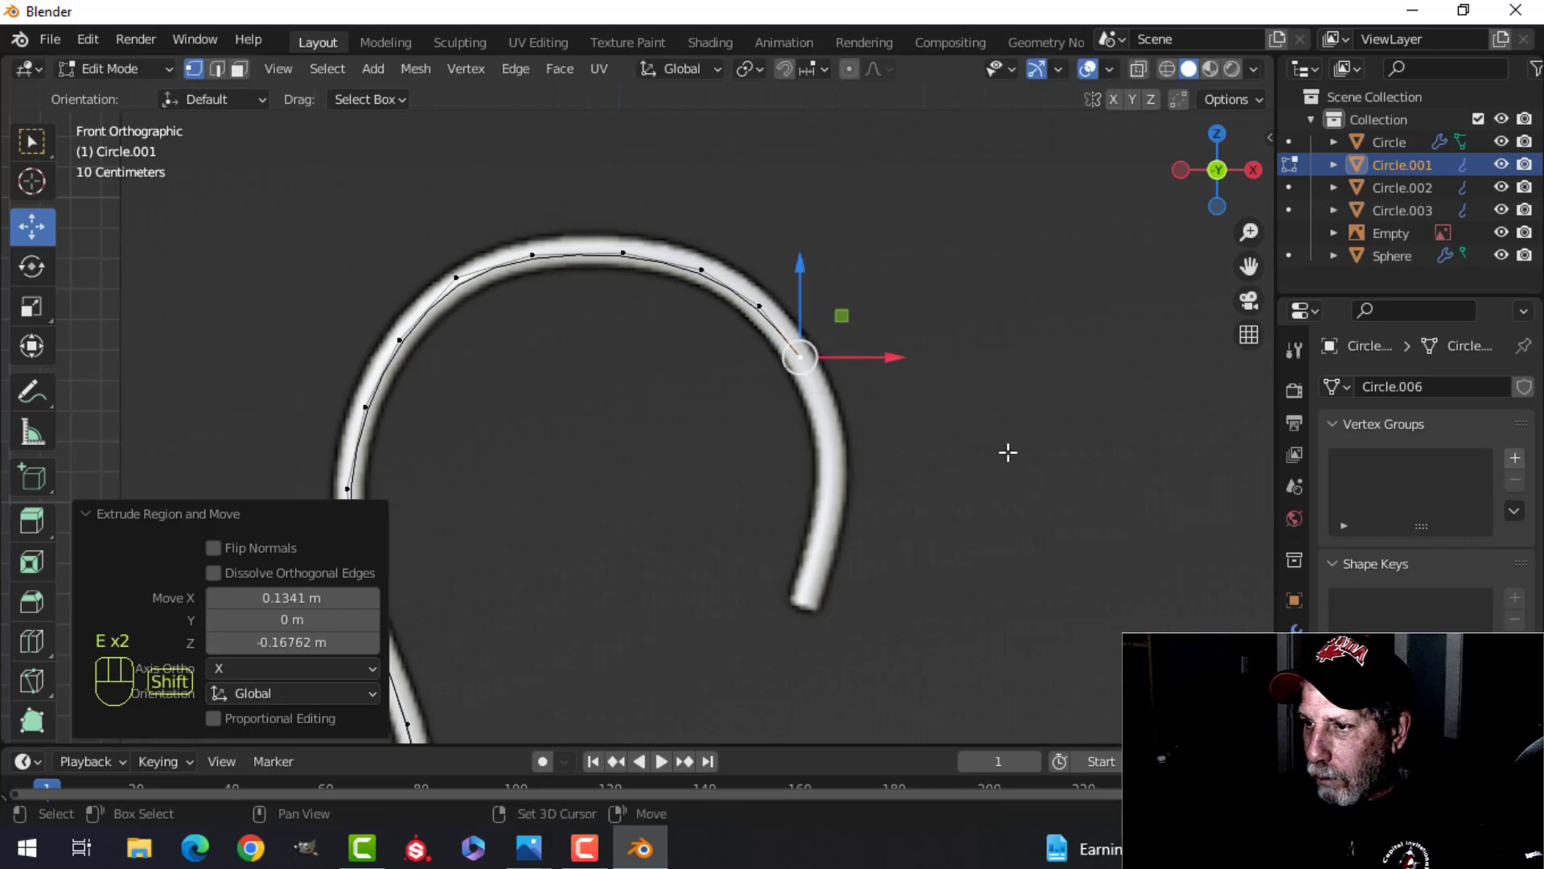
{"action": "middle_click_drag", "start_coordinate": [1006, 451], "coordinate": [917, 359], "text": "shift"}
{"action": "key", "text": "e"}
{"action": "left_click", "coordinate": [932, 401]}
{"action": "key", "text": "e"}
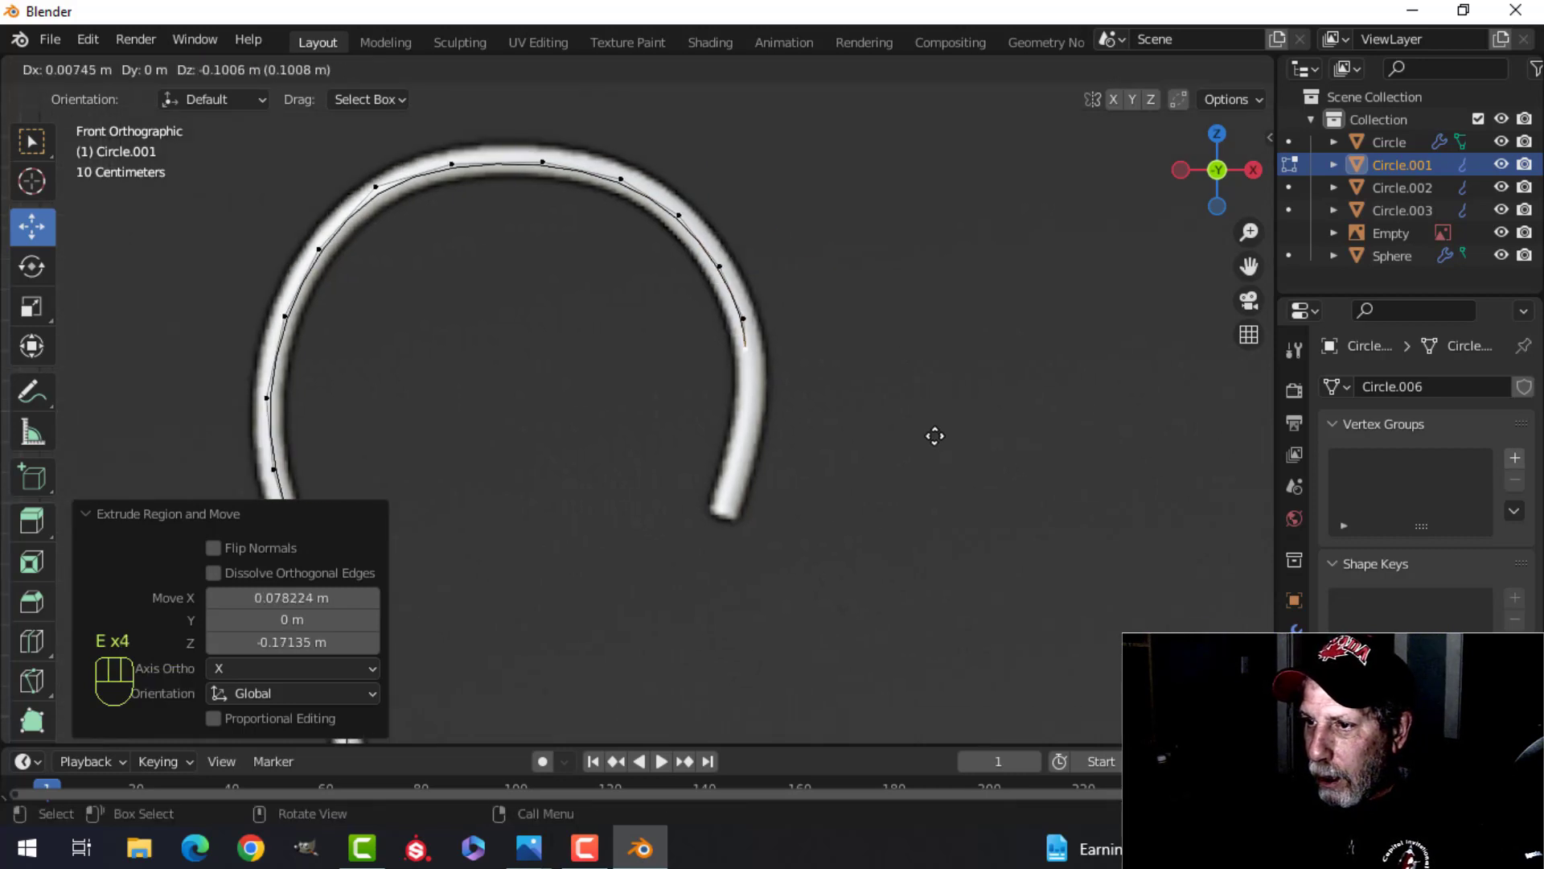
{"action": "left_click", "coordinate": [941, 464]}
{"action": "middle_click_drag", "start_coordinate": [941, 462], "coordinate": [914, 366], "text": "shift"}
Extrude the final two segments to the tip of the reference hook and leave Edit Mode
{"action": "key", "text": "e"}
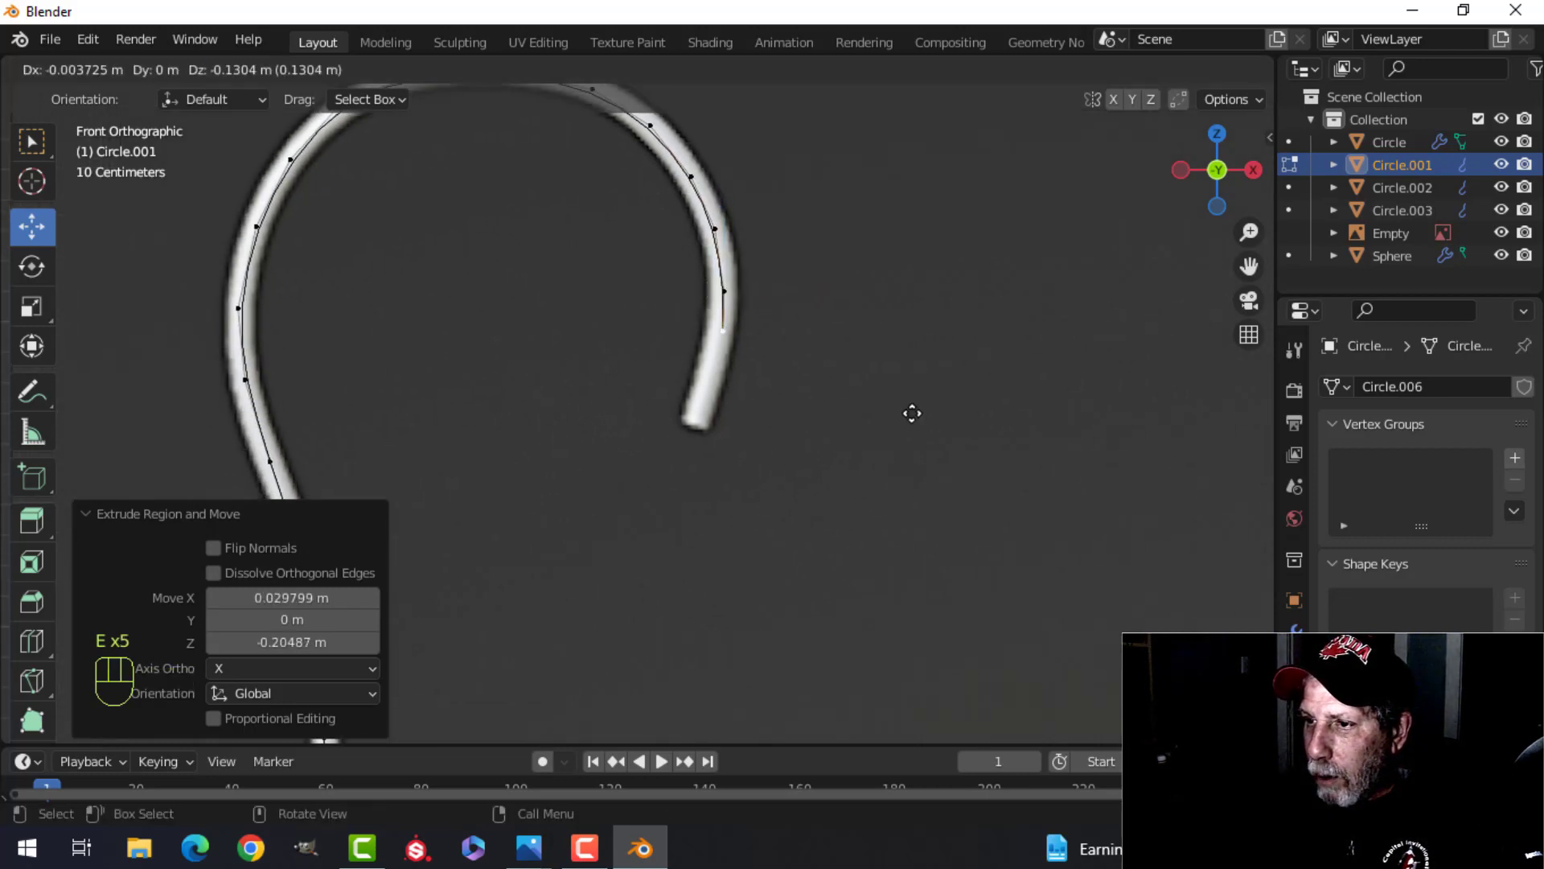
{"action": "left_click", "coordinate": [908, 426]}
{"action": "key", "text": "e"}
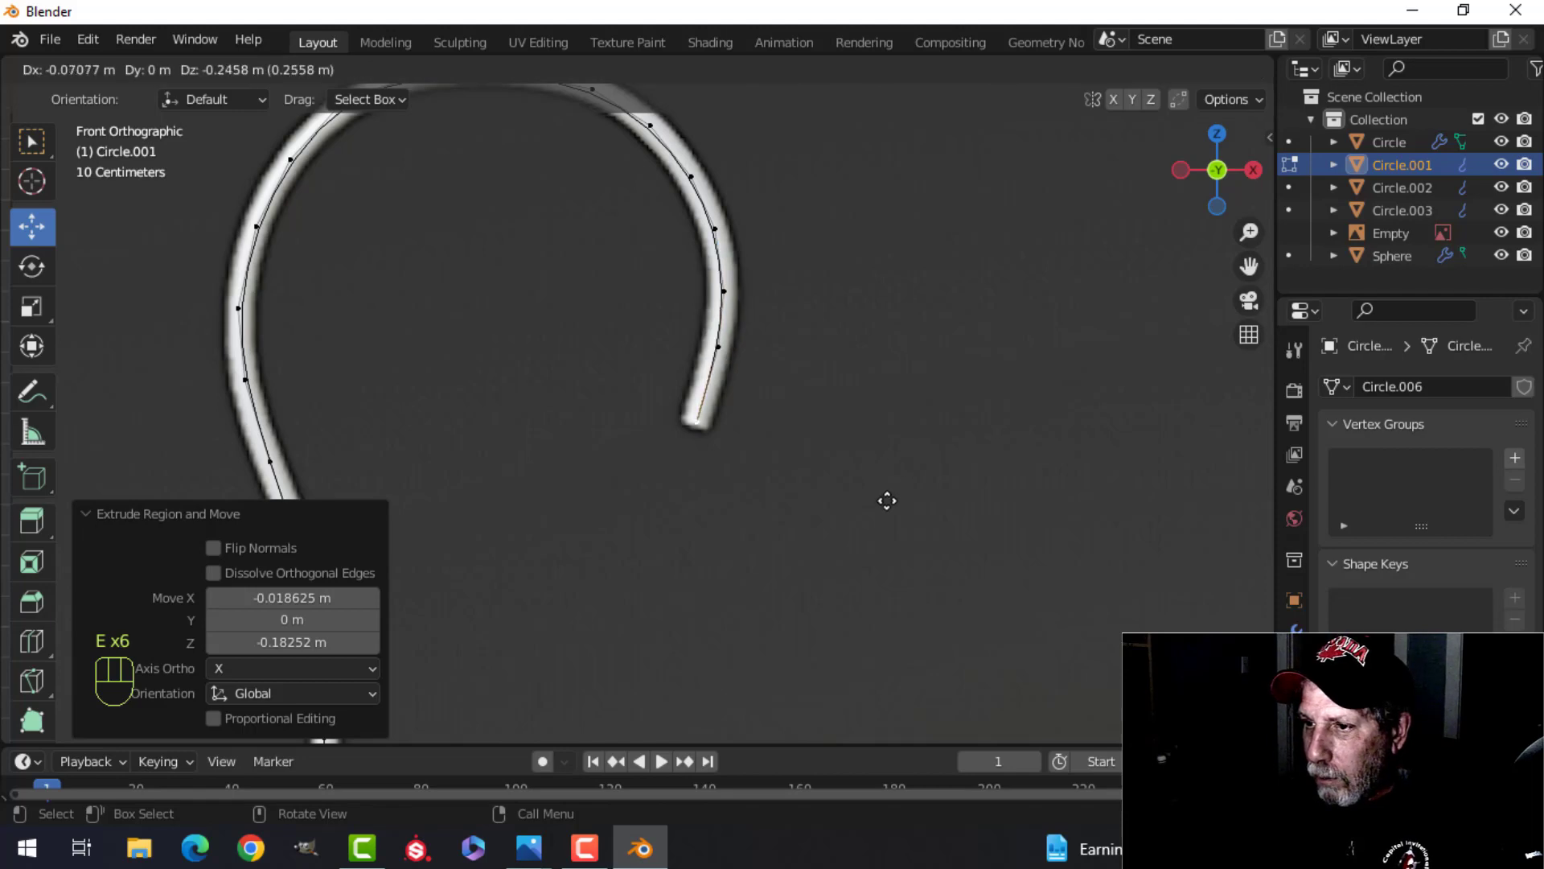
{"action": "right_click", "coordinate": [887, 500]}
{"action": "key", "text": "Tab"}
Raise the wire's Subdivision modifier to viewport level 2 and inspect the bend at the lamp's rim
{"action": "middle_click_drag", "start_coordinate": [650, 479], "coordinate": [853, 521]}
{"action": "middle_click_drag", "start_coordinate": [643, 551], "coordinate": [694, 404], "text": "shift"}
{"action": "scroll", "coordinate": [576, 356], "scroll_direction": "up", "scroll_amount": 3}
{"action": "scroll", "coordinate": [758, 450], "scroll_direction": "up", "scroll_amount": 1}
{"action": "left_click", "coordinate": [693, 401]}
{"action": "left_click", "coordinate": [694, 400]}
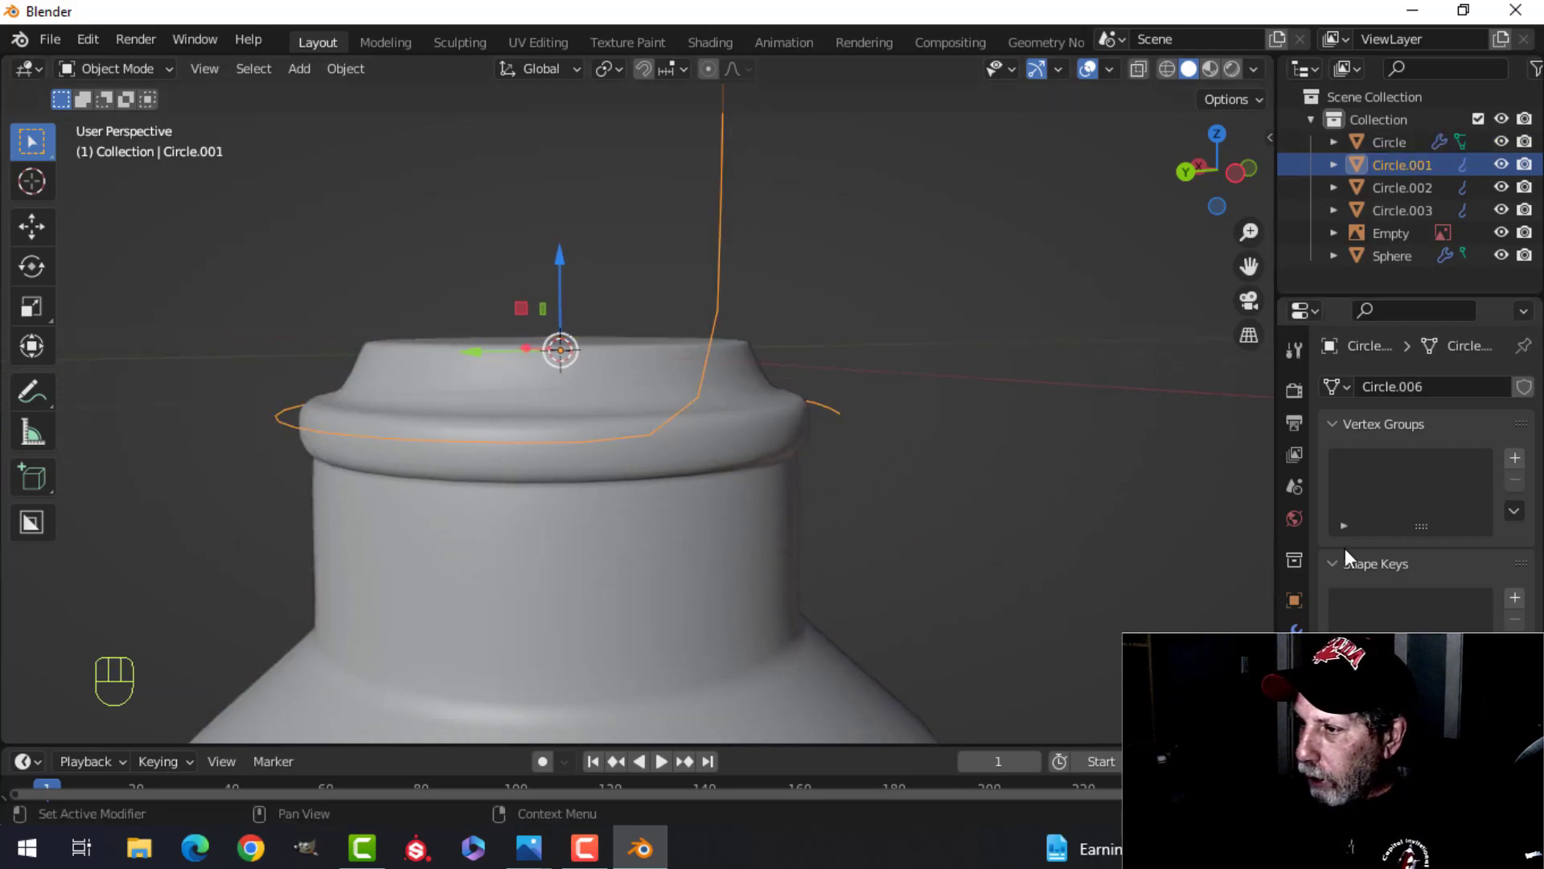
{"action": "left_click", "coordinate": [1296, 630]}
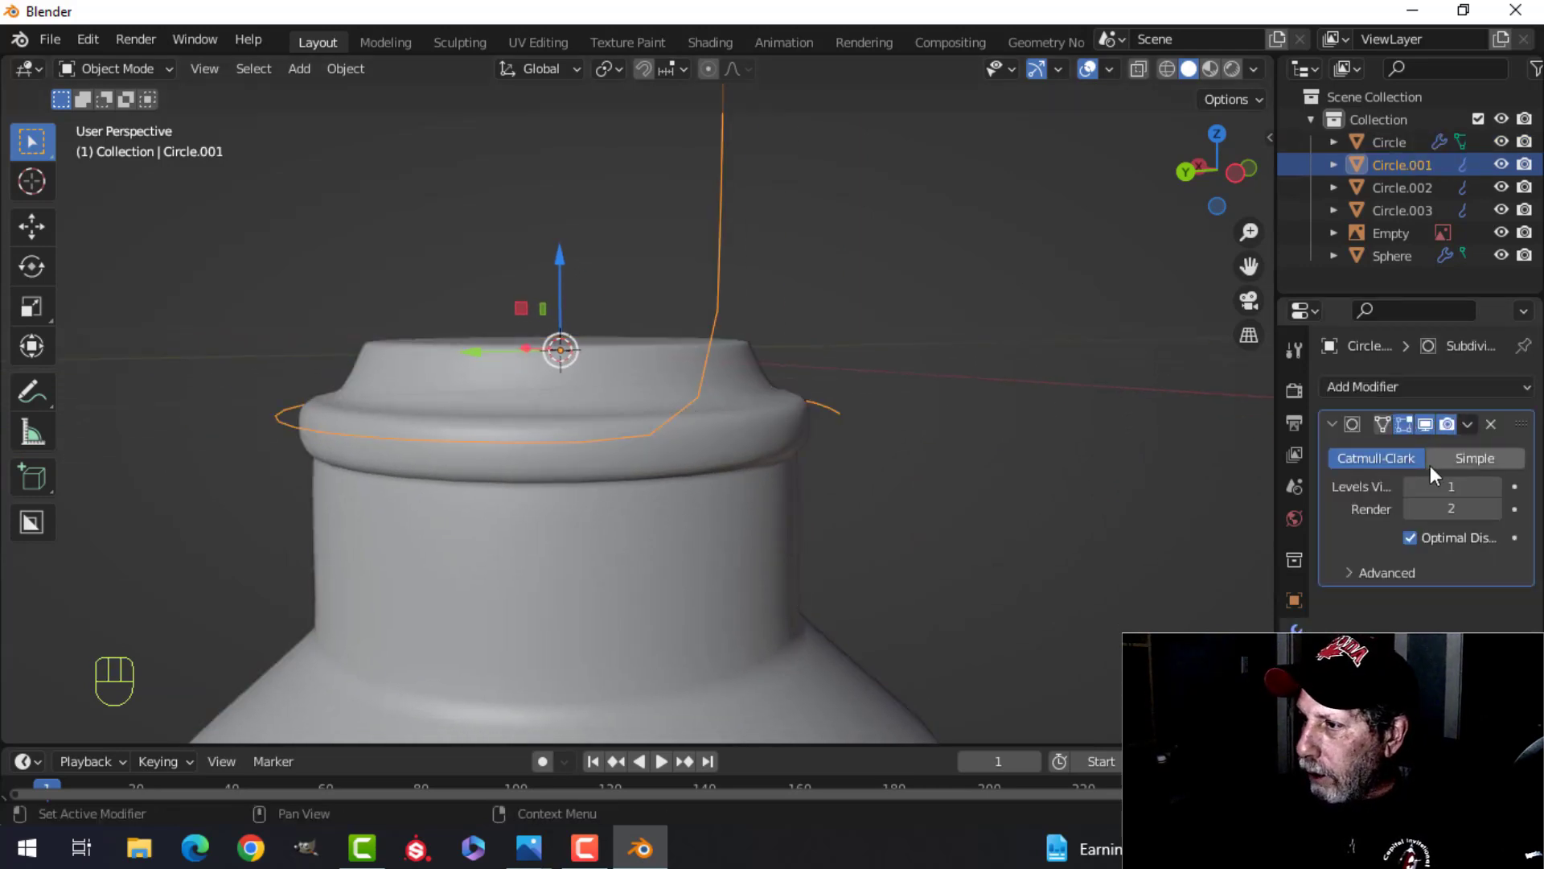
{"action": "left_click", "coordinate": [1494, 487]}
{"action": "scroll", "coordinate": [833, 398], "scroll_direction": "down", "scroll_amount": 3}
{"action": "middle_click_drag", "start_coordinate": [834, 397], "coordinate": [756, 447]}
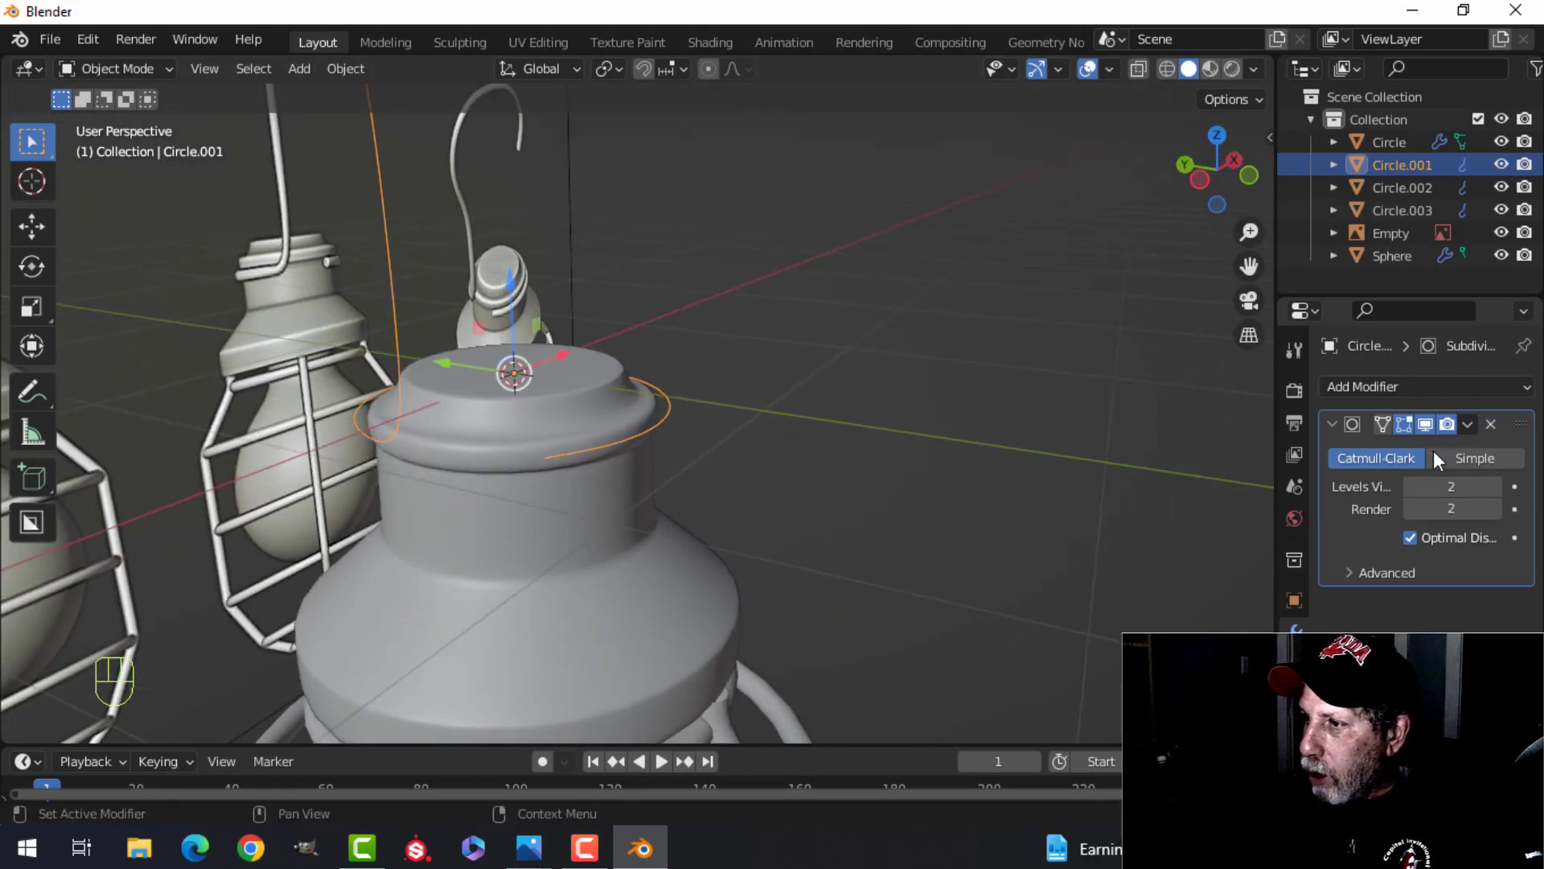
Remove the wire's Subdivision modifier and vertex-bevel the corner where ring meets upright, about 0.11 m wide with 2 segments
{"action": "left_click", "coordinate": [1490, 424]}
{"action": "middle_click_drag", "start_coordinate": [885, 374], "coordinate": [638, 514]}
{"action": "key", "text": "Tab"}
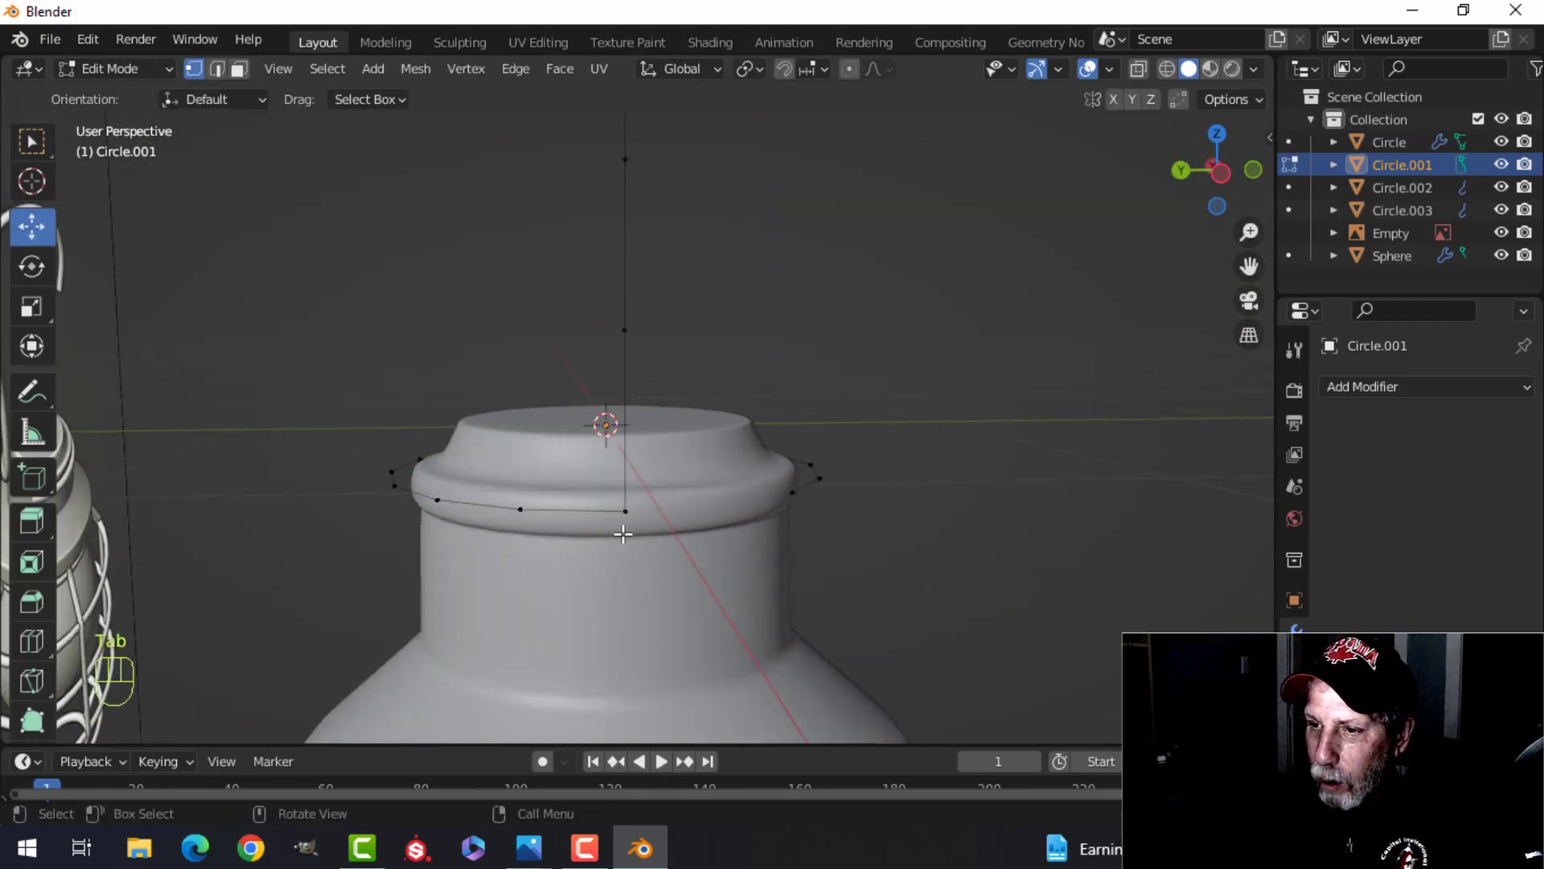
{"action": "key", "text": "shift+ctrl+b"}
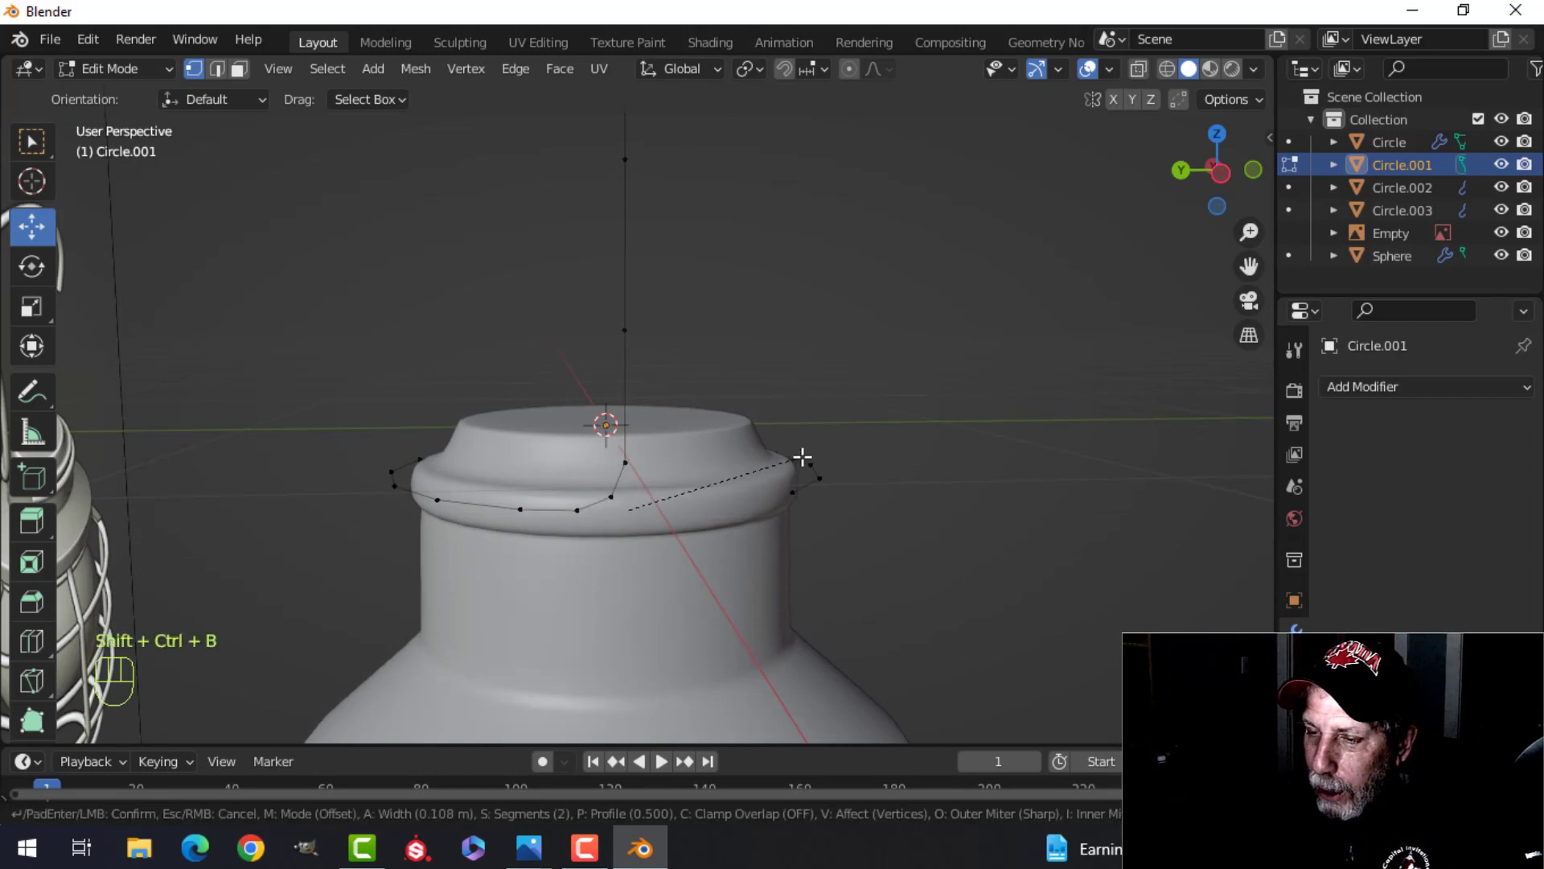
{"action": "left_click", "coordinate": [802, 456]}
{"action": "key", "text": "Tab"}
Convert the hook wire object to a curve
{"action": "middle_click_drag", "start_coordinate": [846, 358], "coordinate": [544, 372]}
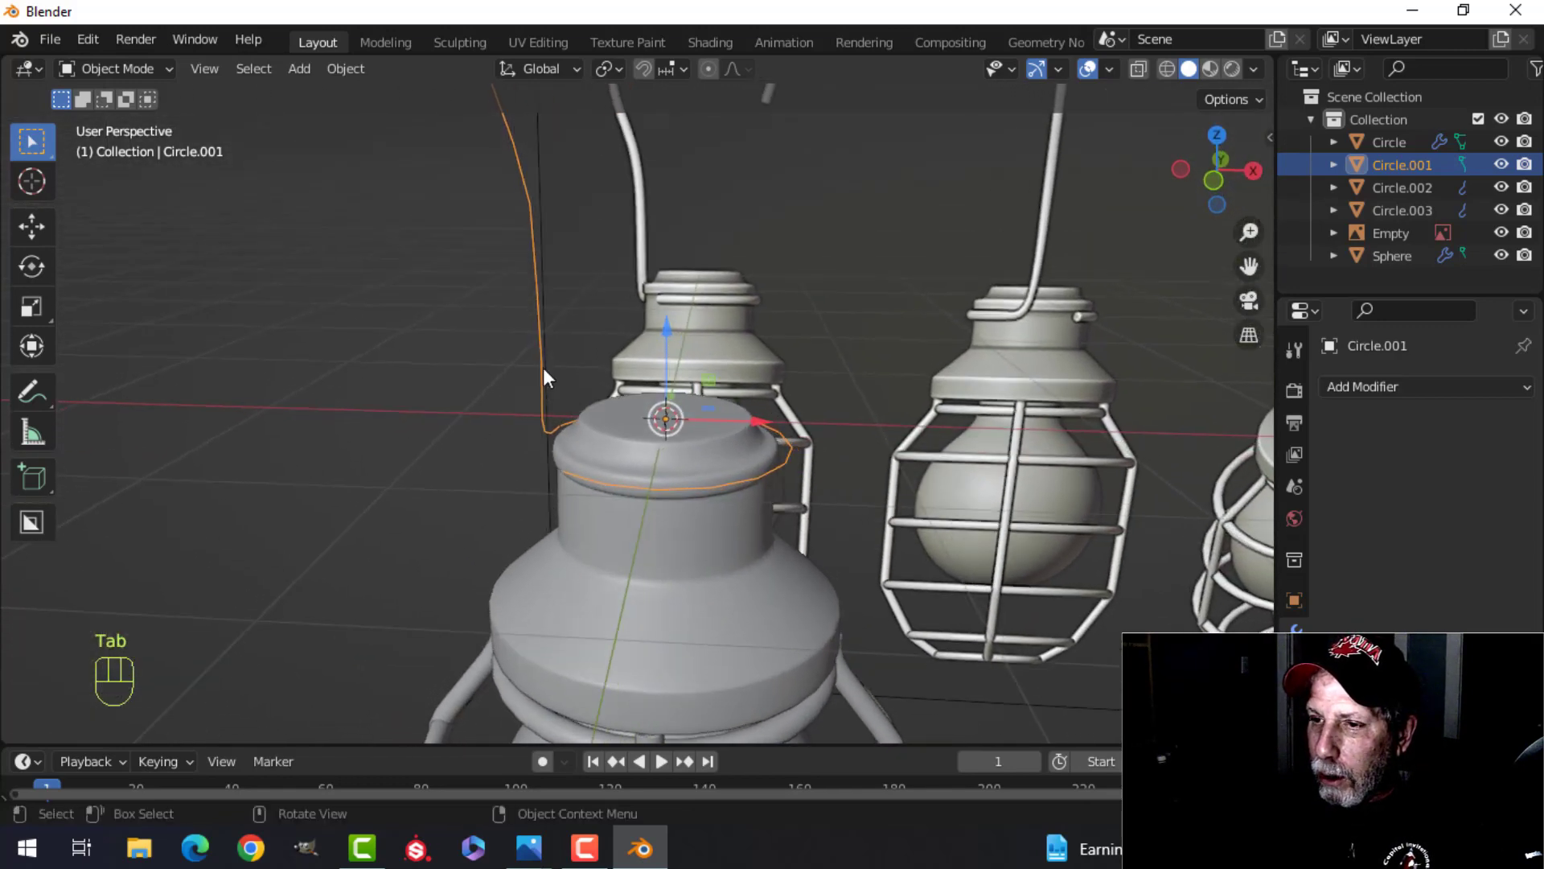
{"action": "right_click", "coordinate": [537, 292]}
{"action": "mouse_move", "coordinate": [537, 293]}
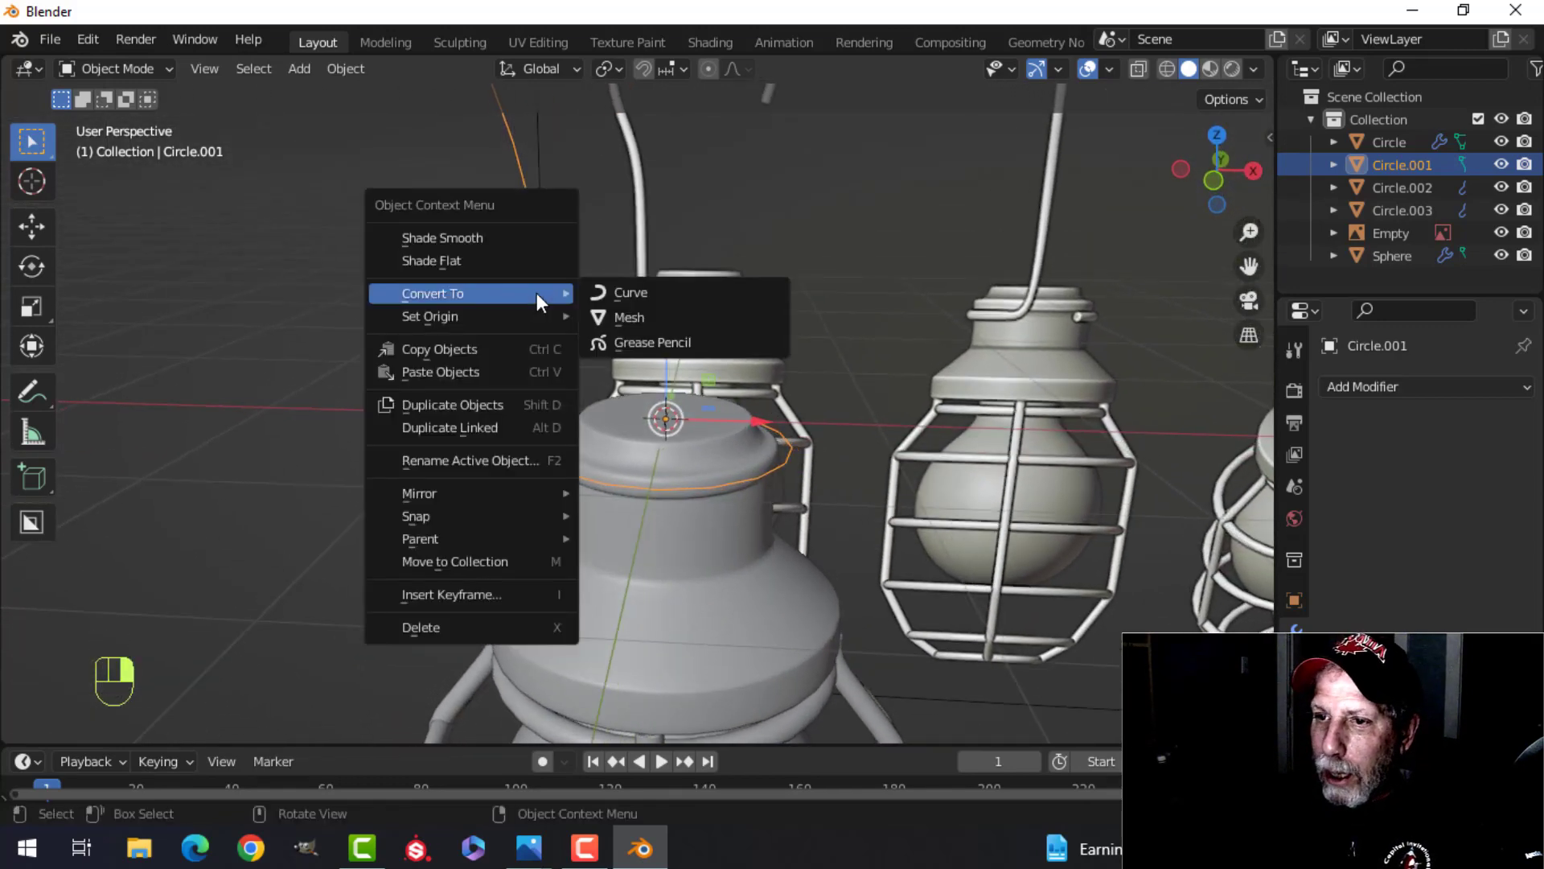
{"action": "left_click", "coordinate": [613, 319]}
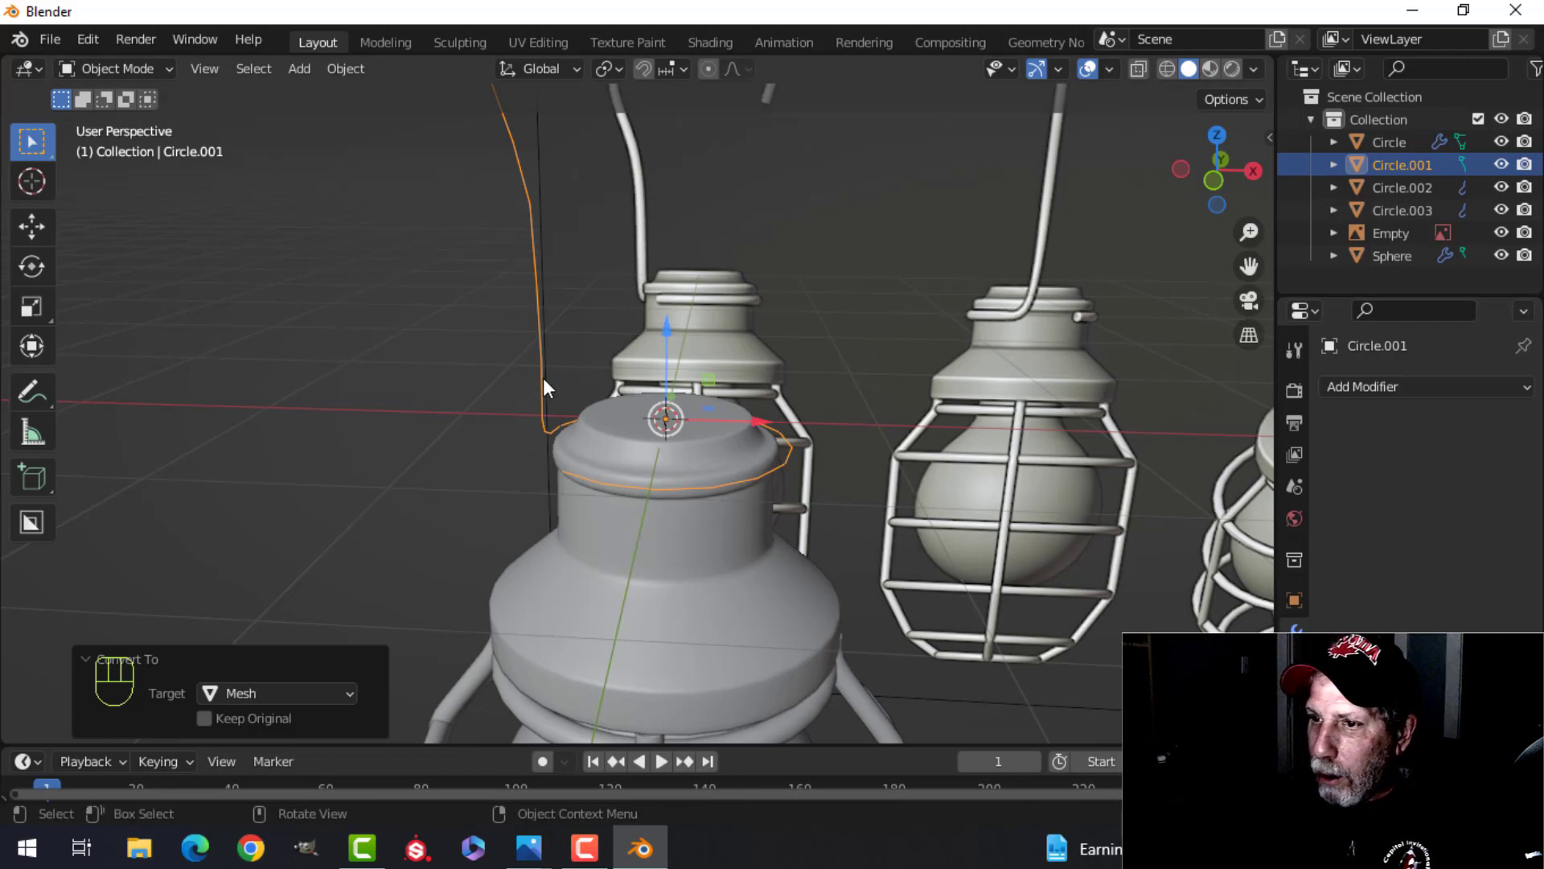
{"action": "right_click", "coordinate": [545, 345]}
{"action": "mouse_move", "coordinate": [504, 366]}
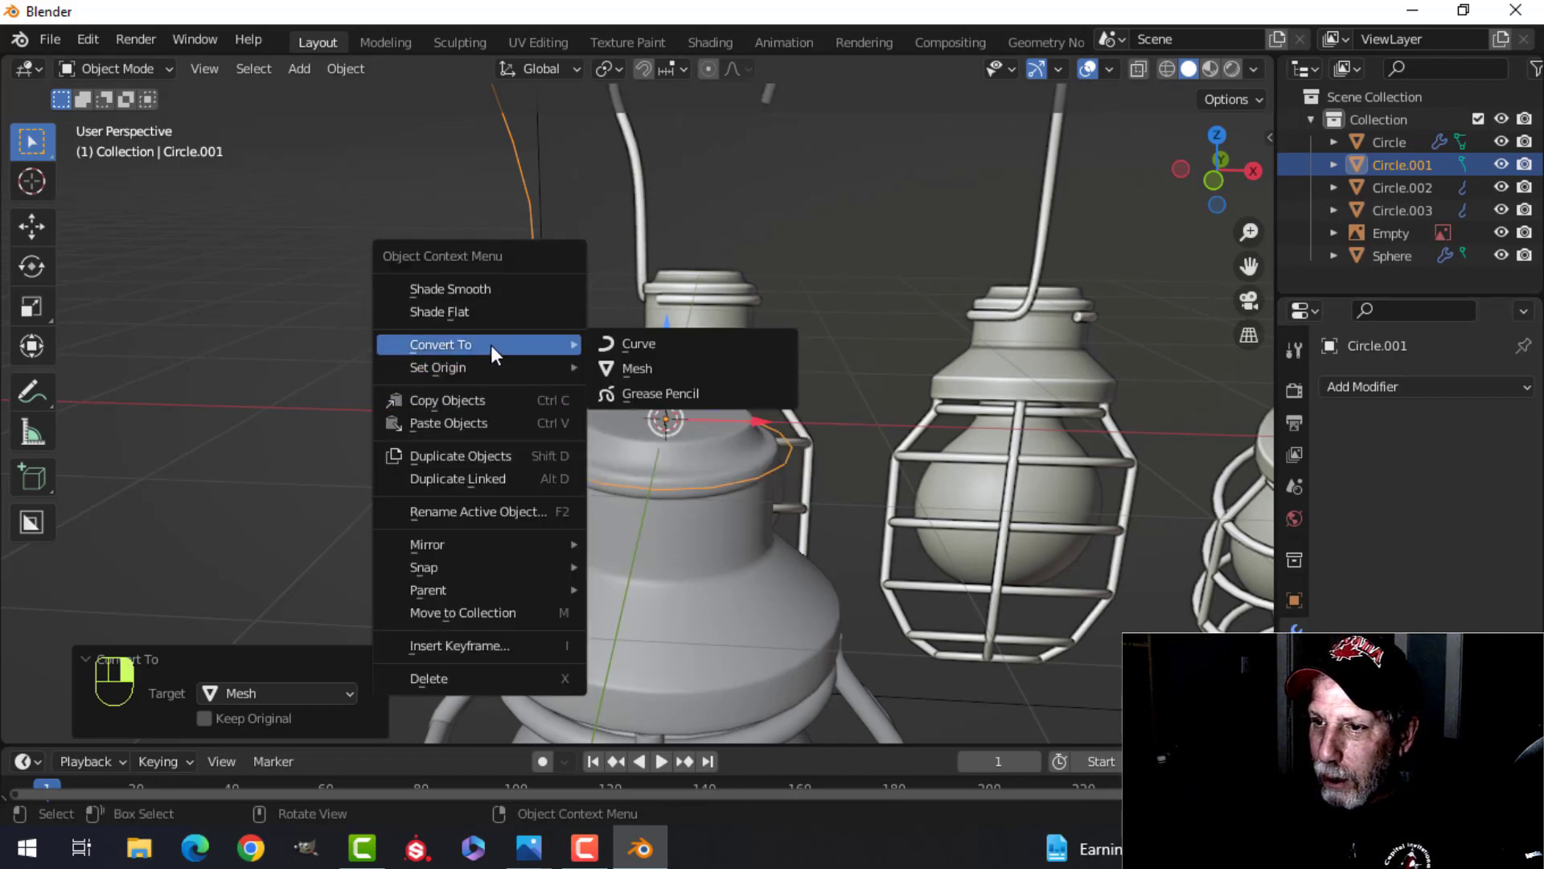
{"action": "left_click", "coordinate": [642, 344]}
Increase the curve's bevel depth until the tube matches the reference wire's thickness in front view
{"action": "left_click", "coordinate": [1294, 729]}
{"action": "scroll", "coordinate": [1427, 483], "scroll_direction": "down", "scroll_amount": 8}
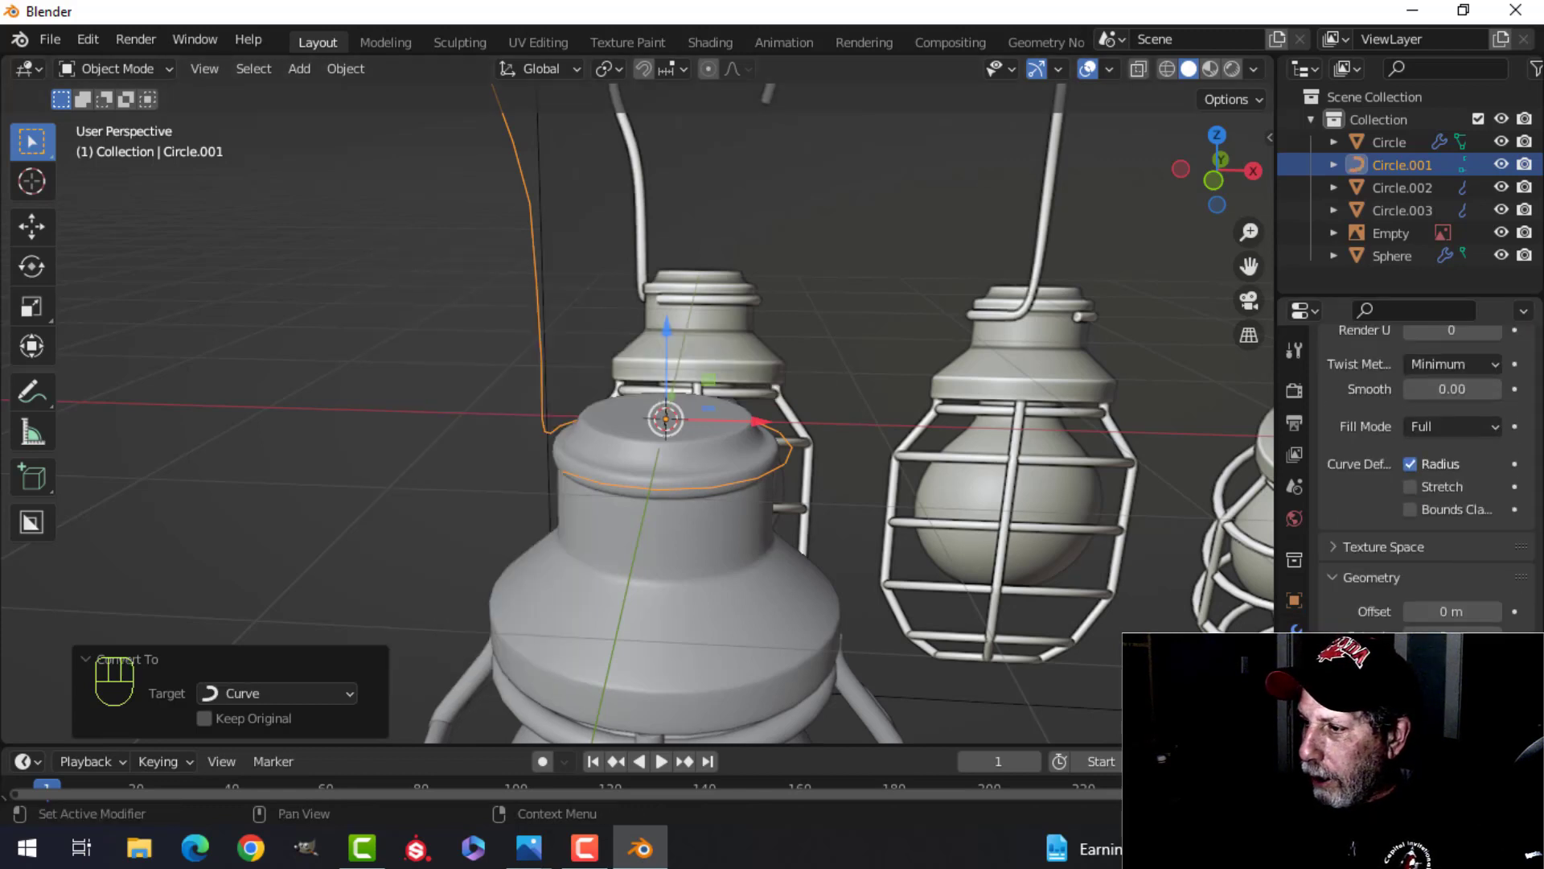
{"action": "scroll", "coordinate": [1449, 547], "scroll_direction": "down", "scroll_amount": 2}
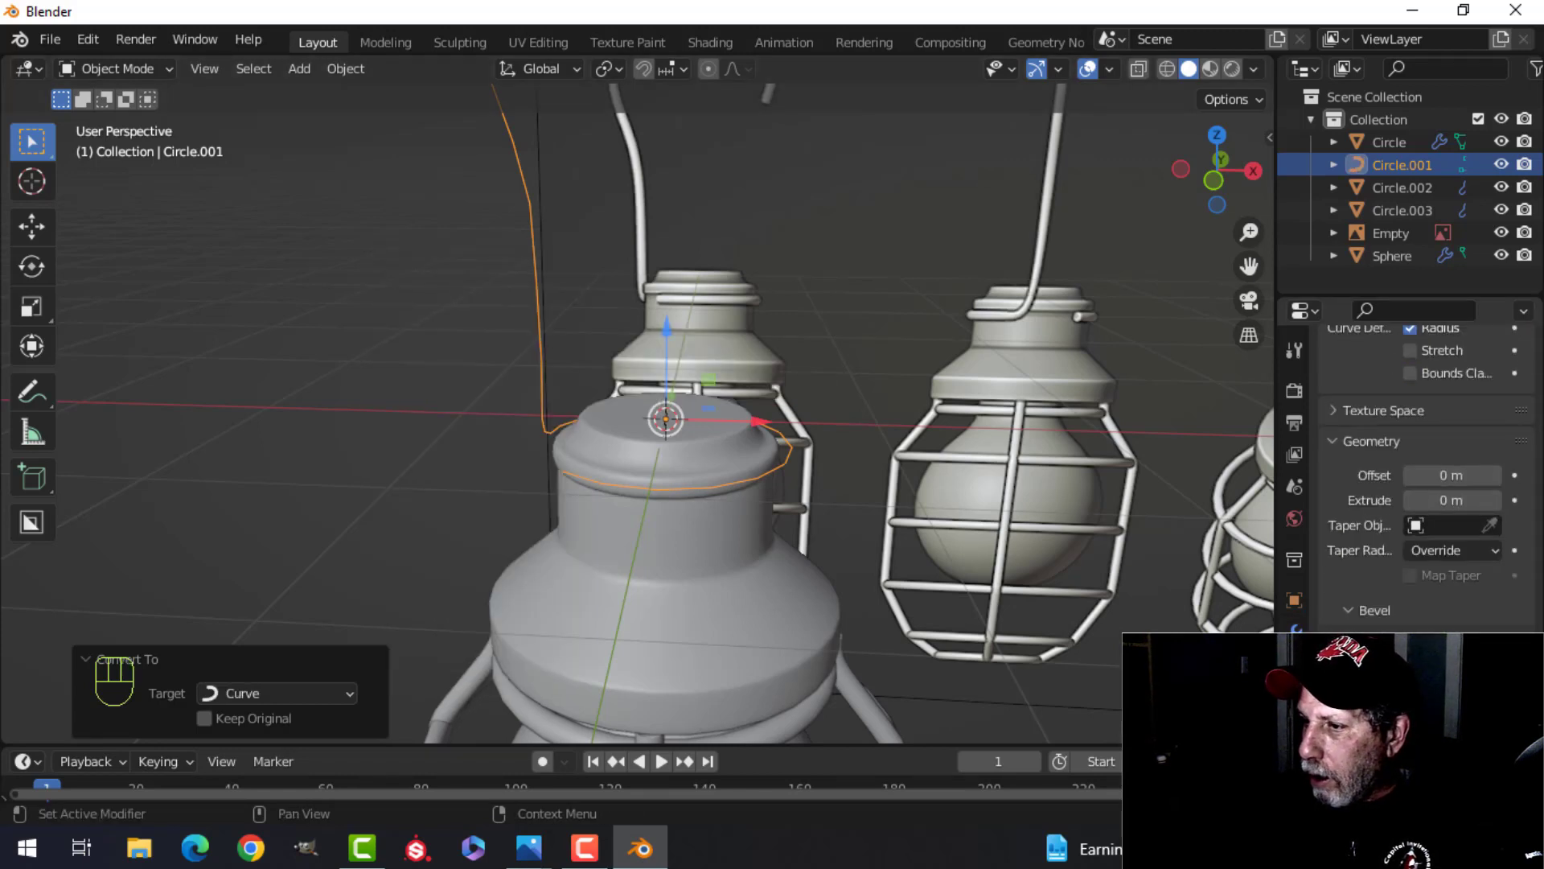
{"action": "left_click_drag", "start_coordinate": [1453, 675], "coordinate": [1509, 674], "text": "shift"}
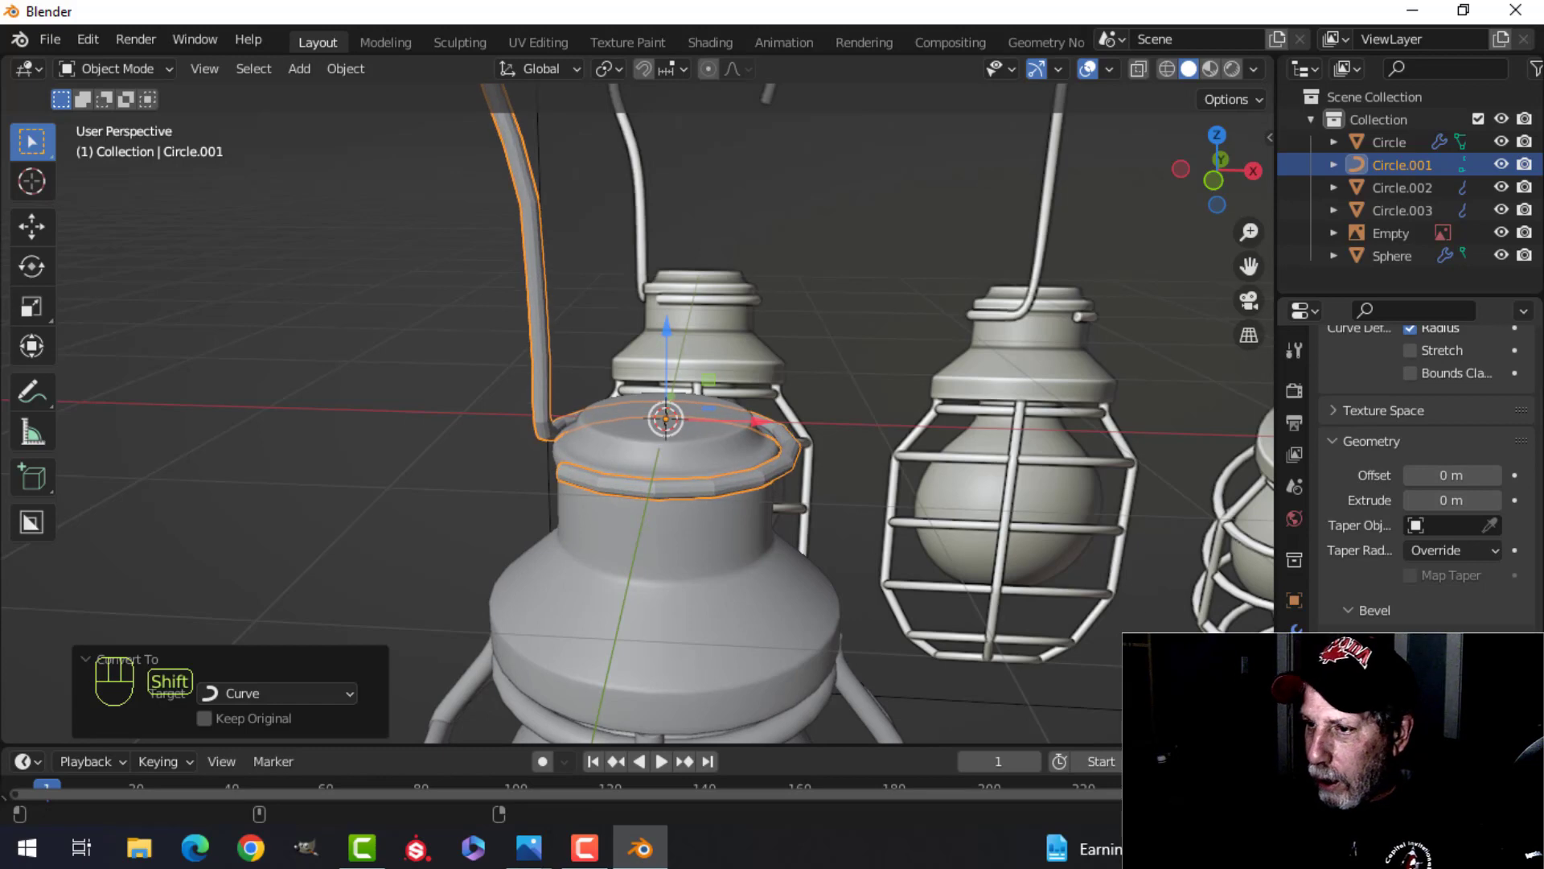
{"action": "key", "text": "KP_1"}
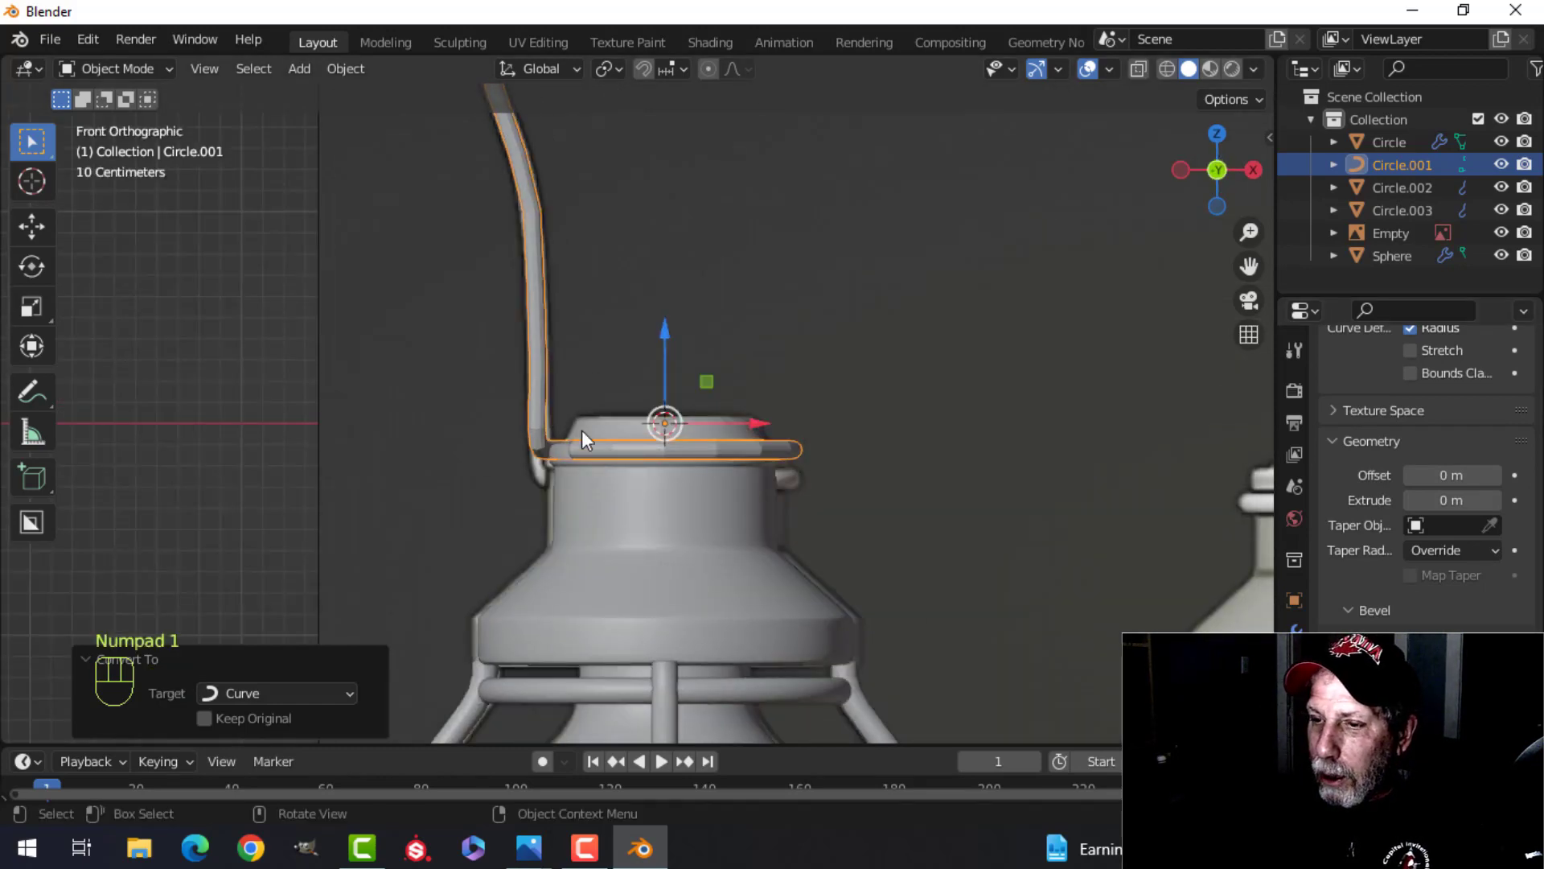
{"action": "middle_click_drag", "start_coordinate": [582, 429], "coordinate": [787, 442]}
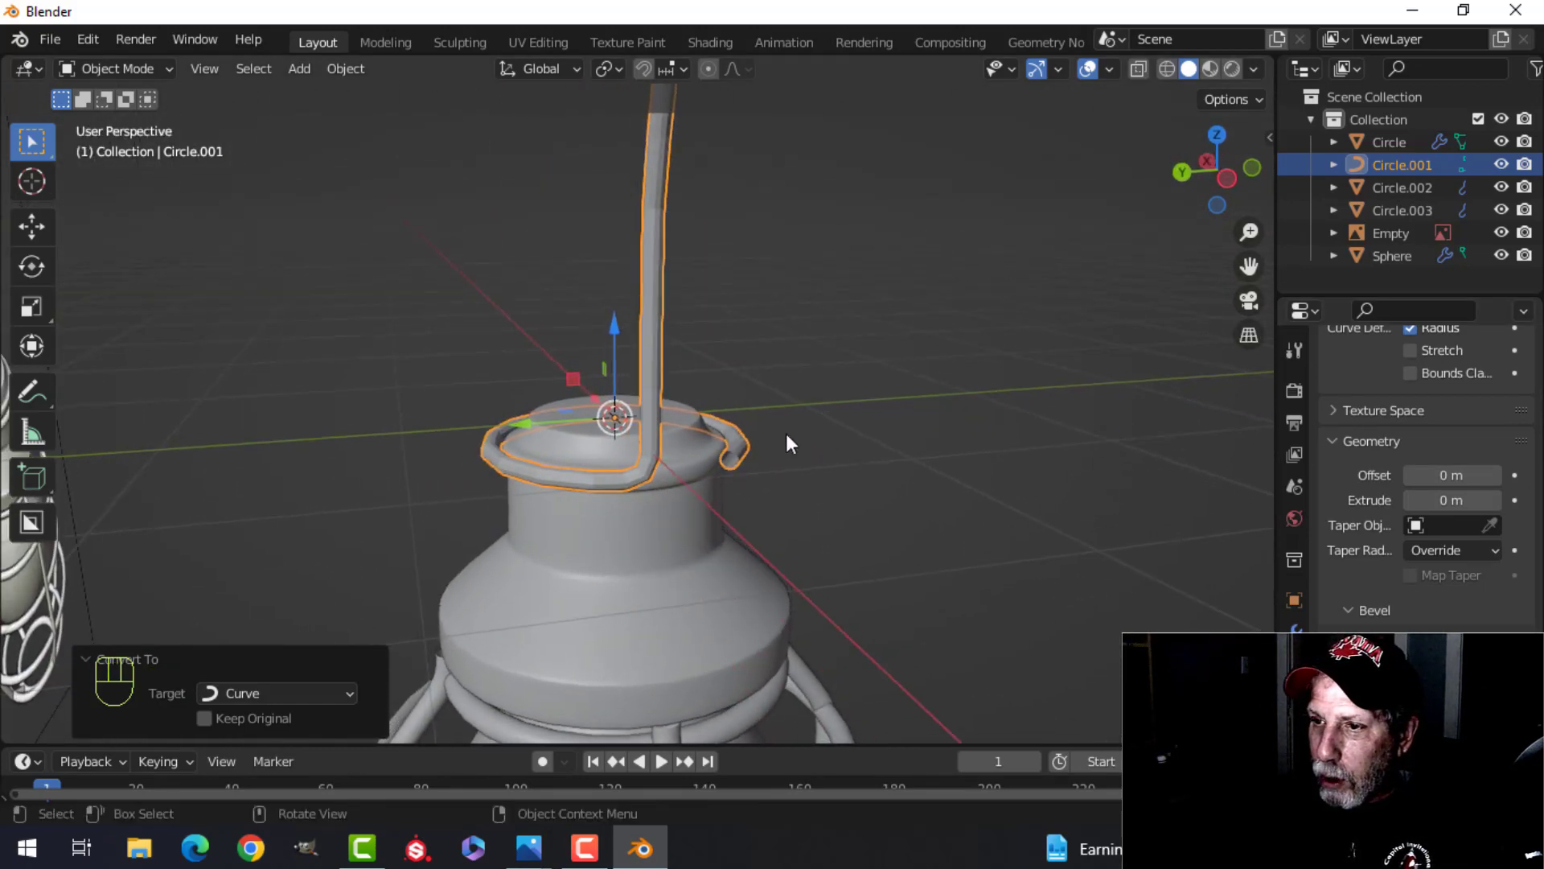
Shade the wire curve smooth and add a level 1 Subdivision modifier to it
{"action": "right_click", "coordinate": [657, 297]}
{"action": "left_click", "coordinate": [636, 273]}
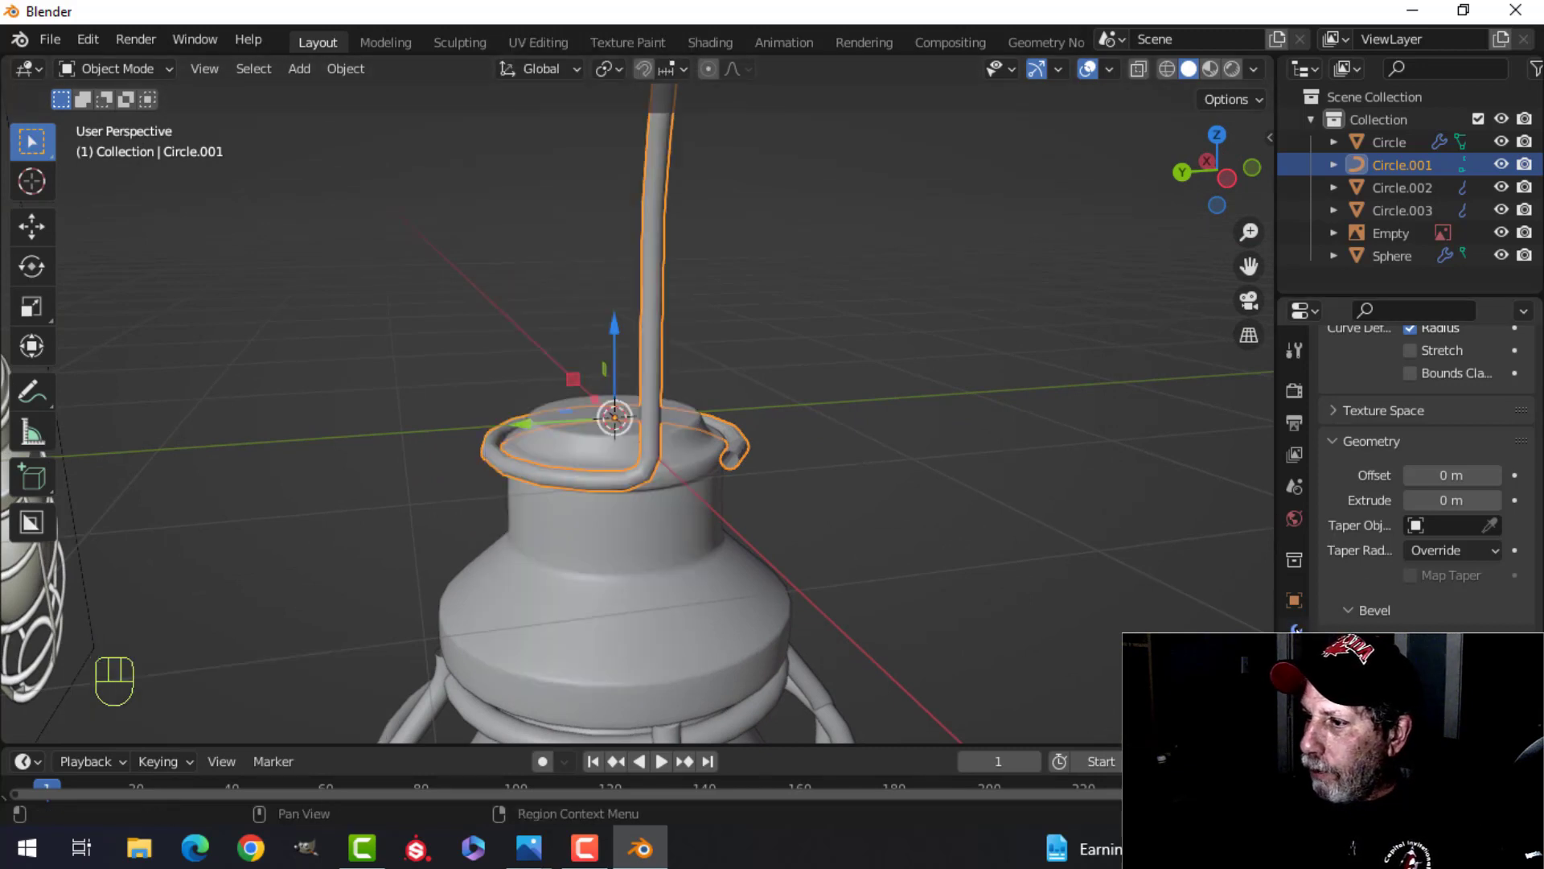
{"action": "left_click", "coordinate": [1296, 630]}
{"action": "key", "text": "ctrl+1"}
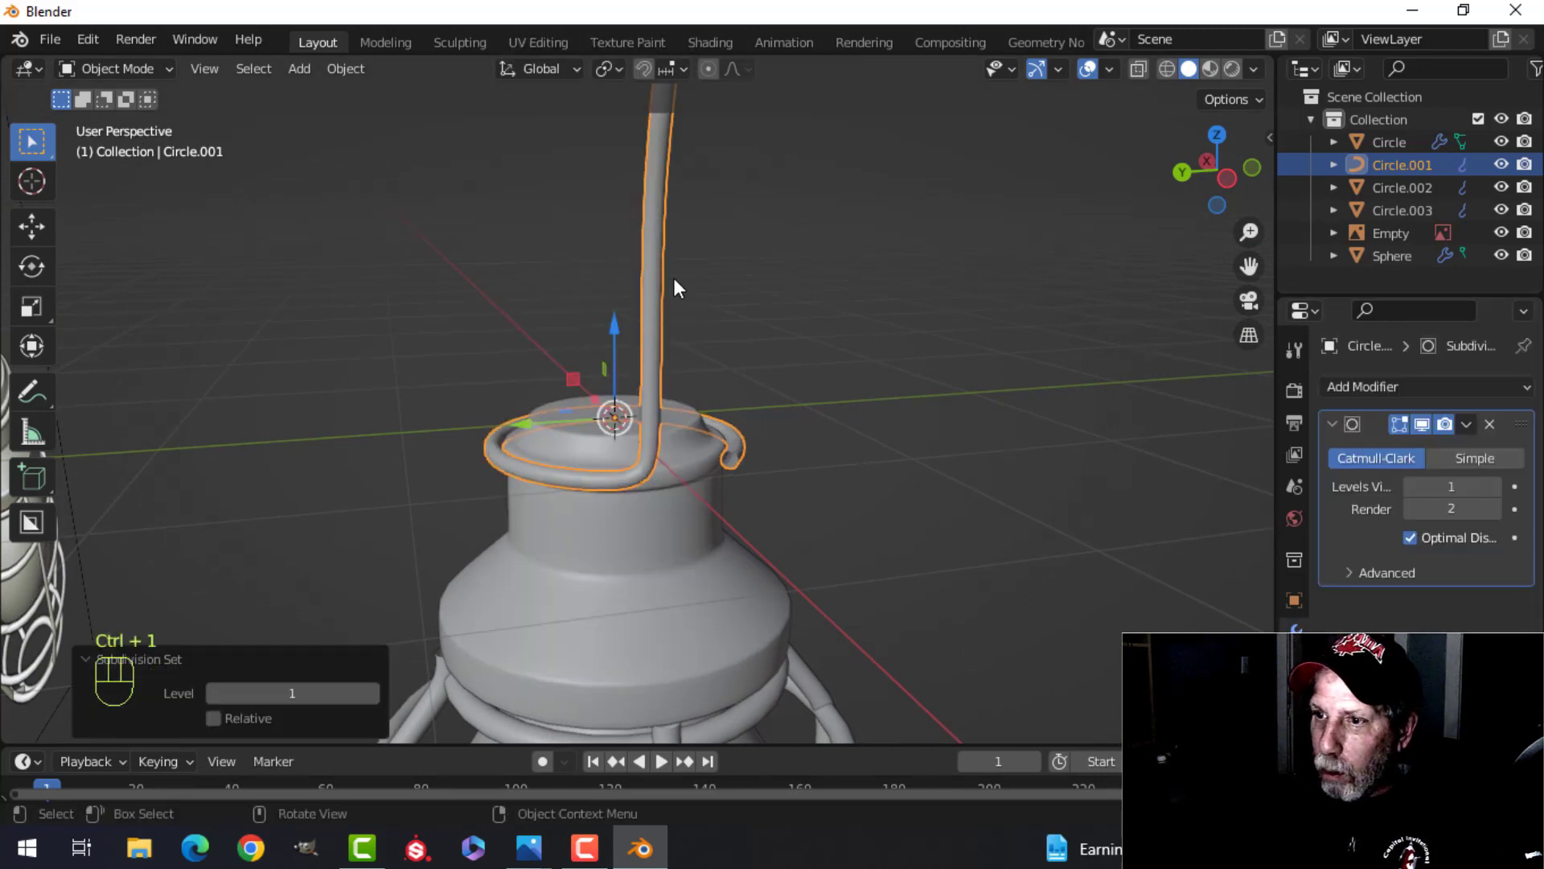
{"action": "right_click", "coordinate": [658, 257]}
{"action": "left_click", "coordinate": [650, 268]}
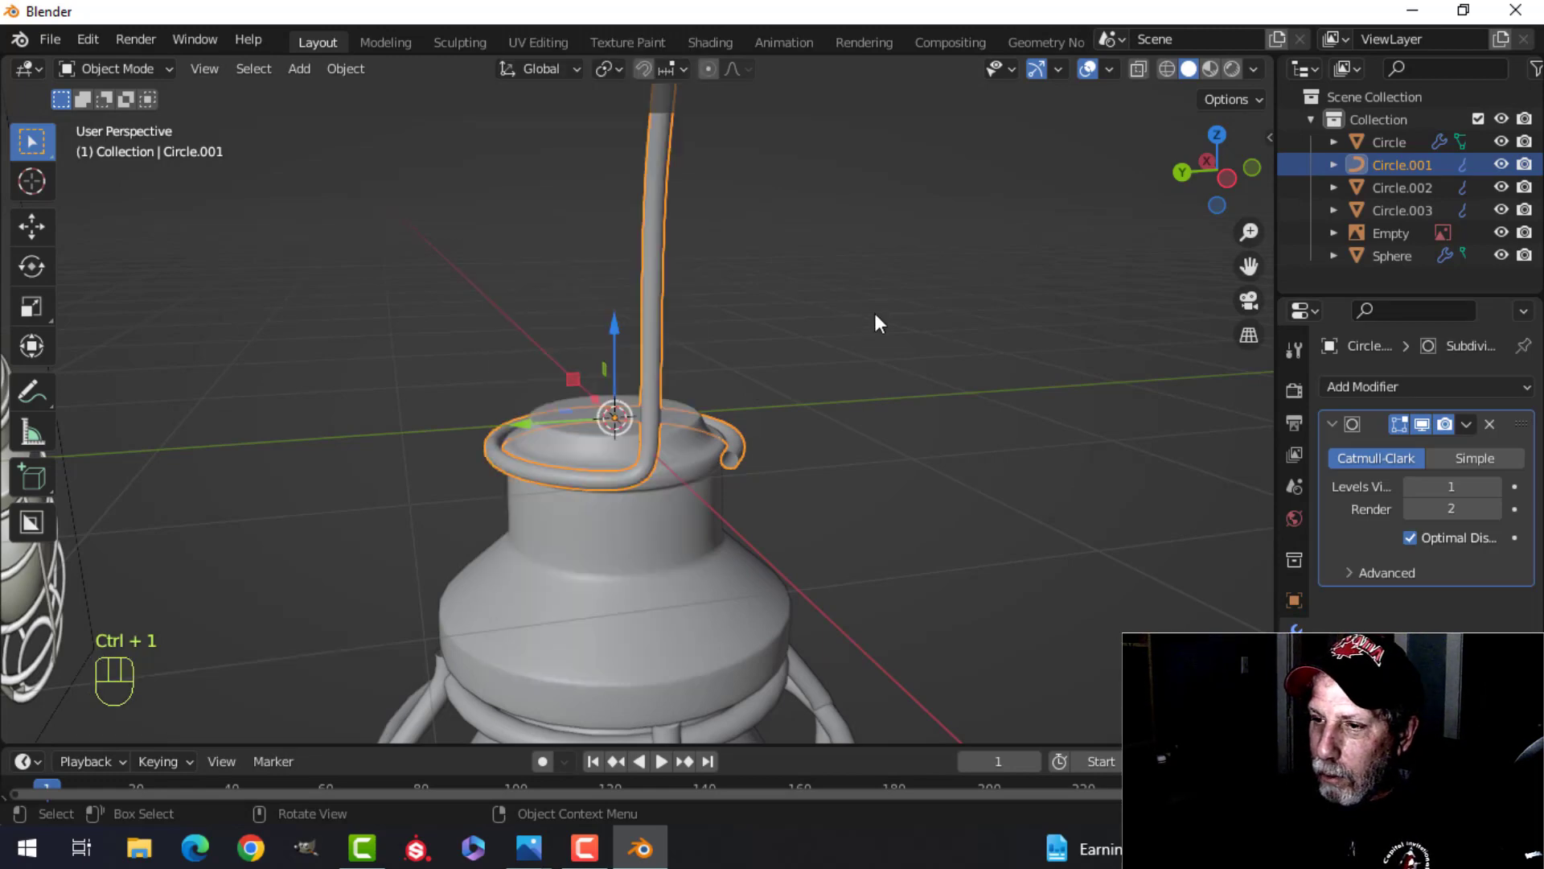
Remove the Subdivision modifier from the wire curve and convert the curve to a mesh
{"action": "middle_click_drag", "start_coordinate": [875, 316], "coordinate": [611, 404]}
{"action": "left_click", "coordinate": [1489, 424]}
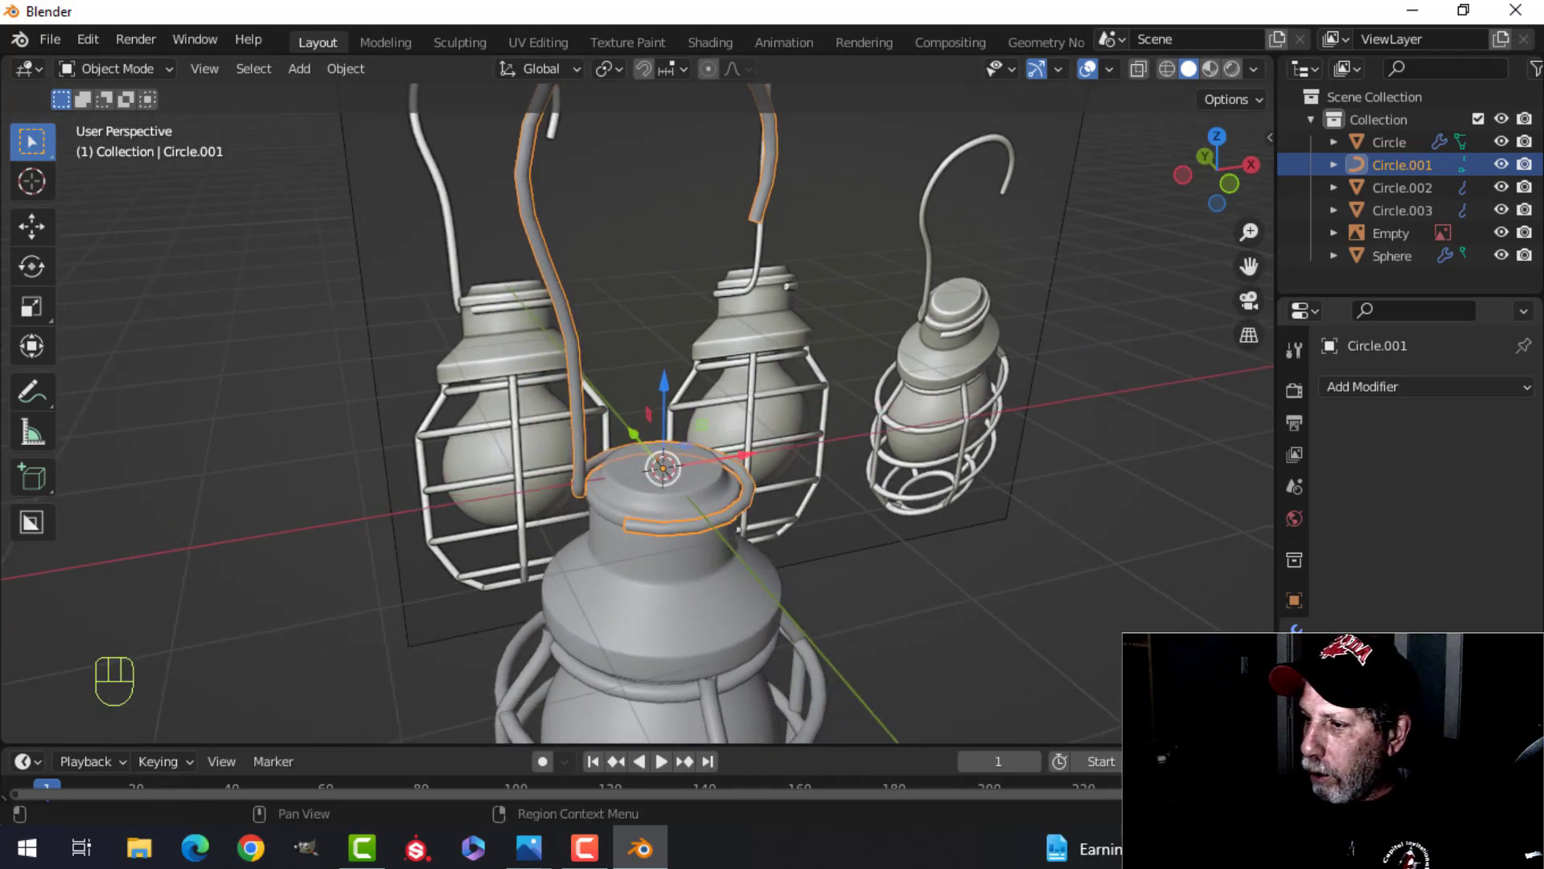
{"action": "left_click", "coordinate": [1295, 728]}
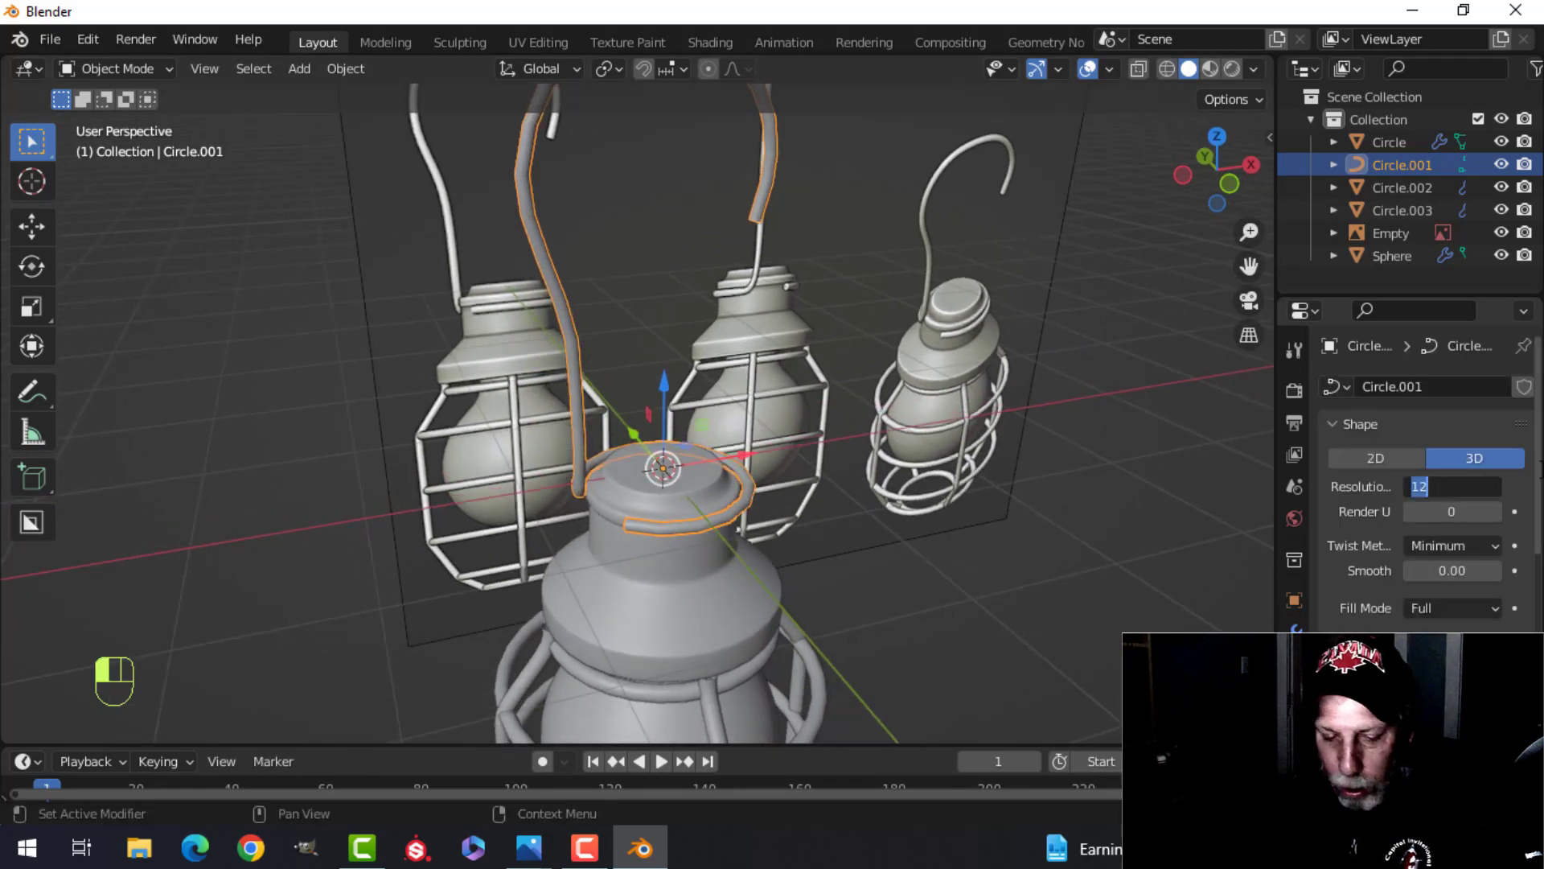
{"action": "right_click", "coordinate": [569, 318]}
{"action": "mouse_move", "coordinate": [532, 375]}
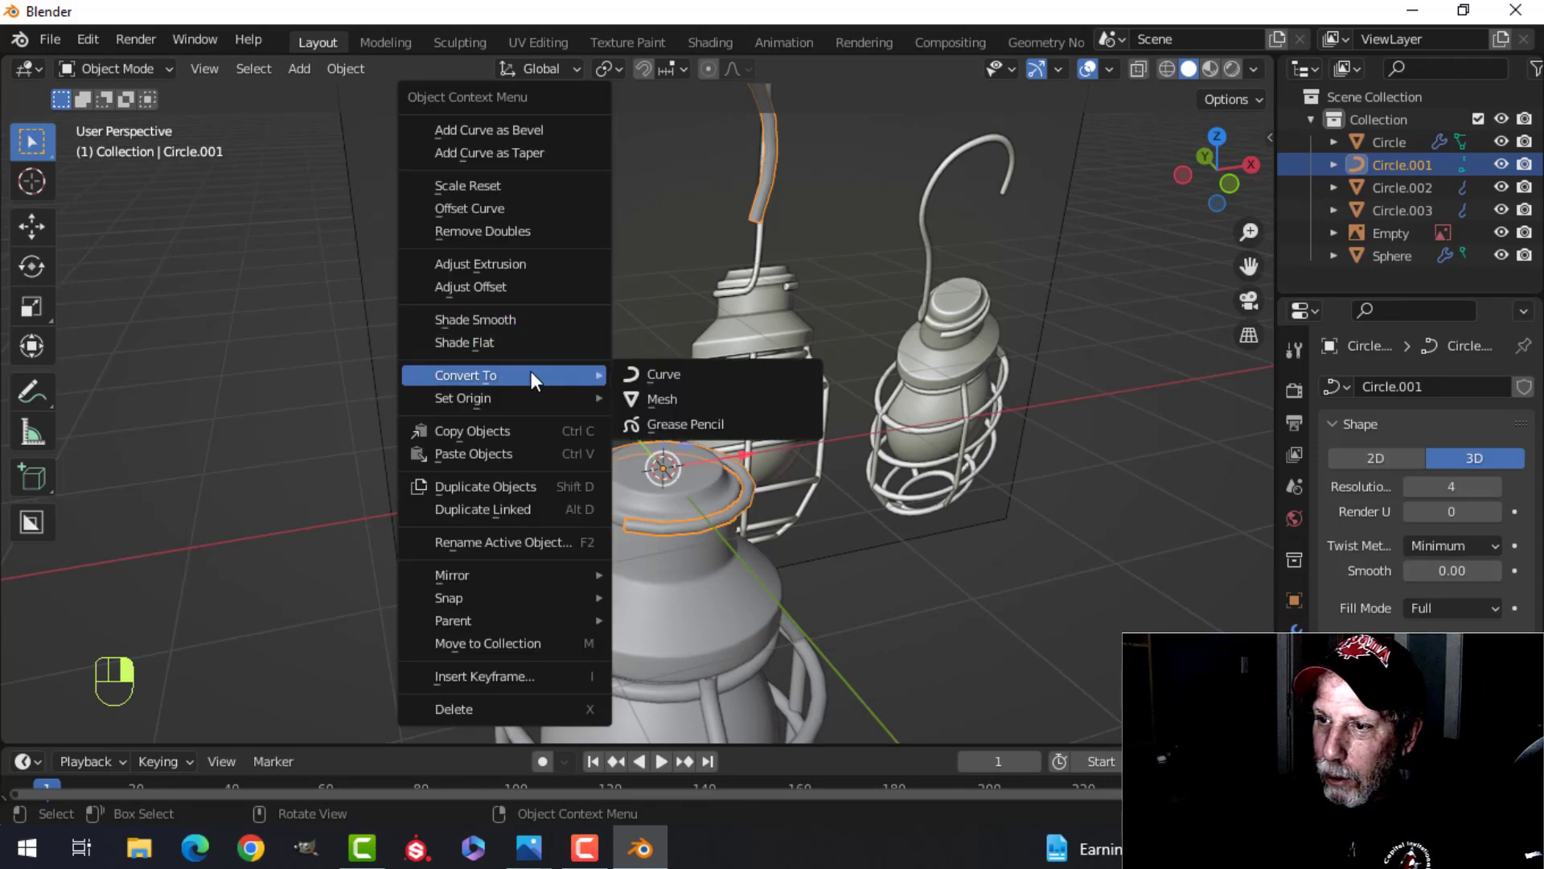
{"action": "left_click", "coordinate": [640, 397]}
Delete the reference image empty from the scene
{"action": "scroll", "coordinate": [837, 238], "scroll_direction": "up", "scroll_amount": 2}
{"action": "middle_click_drag", "start_coordinate": [837, 239], "coordinate": [648, 434], "text": "shift"}
{"action": "left_click", "coordinate": [758, 596]}
{"action": "key", "text": "x"}
{"action": "left_click", "coordinate": [758, 597]}
Fill the open tip of the hook wire with a face and bevel its rim about 0.014 m with 3 segments
{"action": "left_click", "coordinate": [664, 441]}
{"action": "key", "text": "Tab"}
{"action": "scroll", "coordinate": [711, 510], "scroll_direction": "up", "scroll_amount": 3}
{"action": "key", "text": "2"}
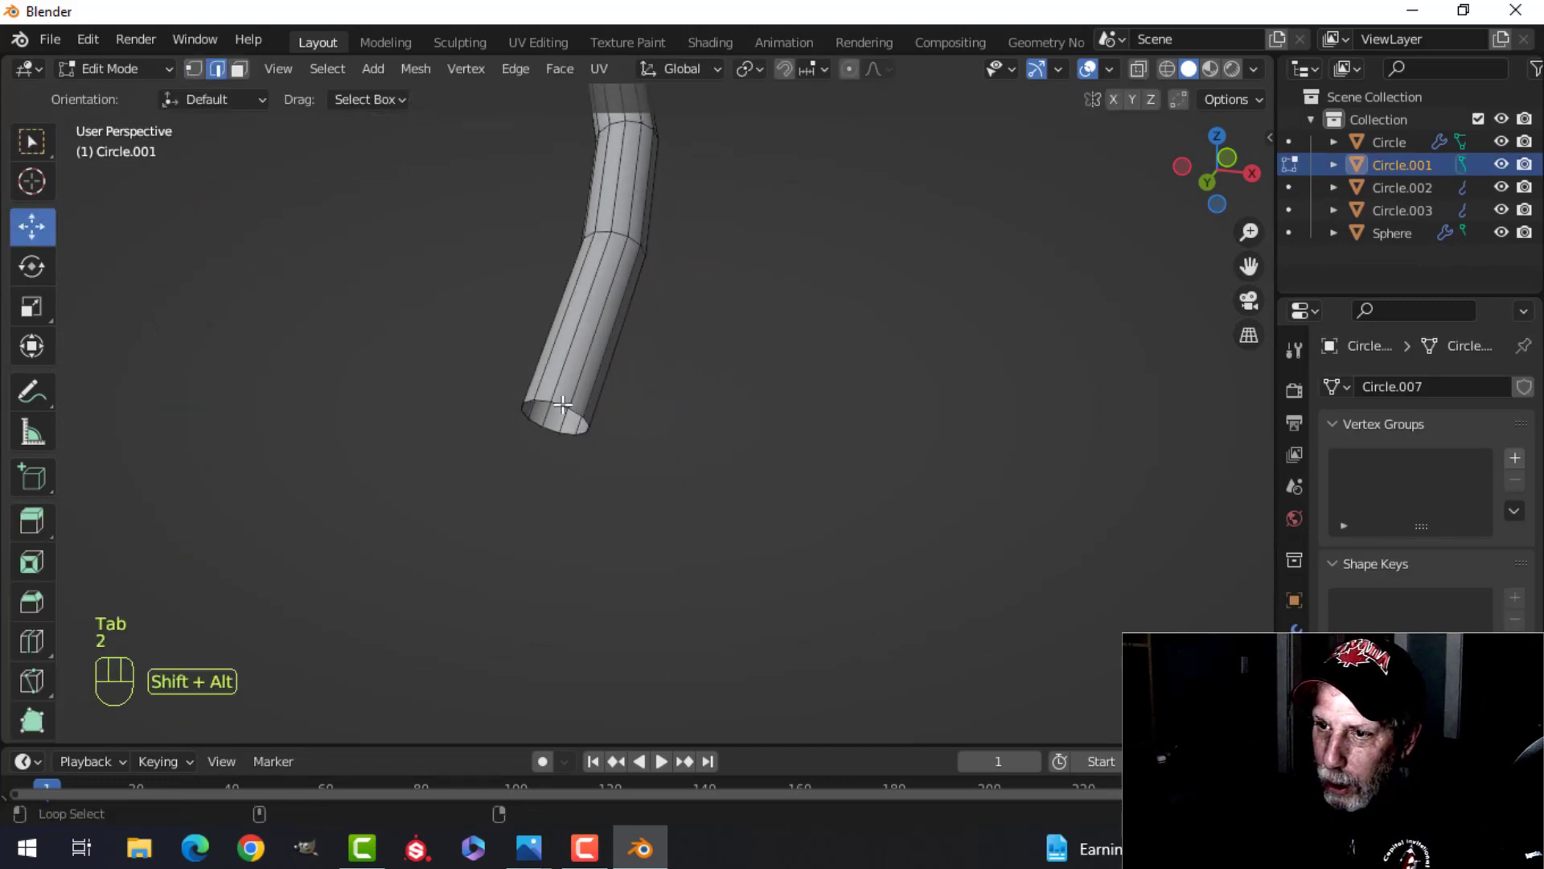
{"action": "key", "text": "f"}
{"action": "key", "text": "ctrl+b"}
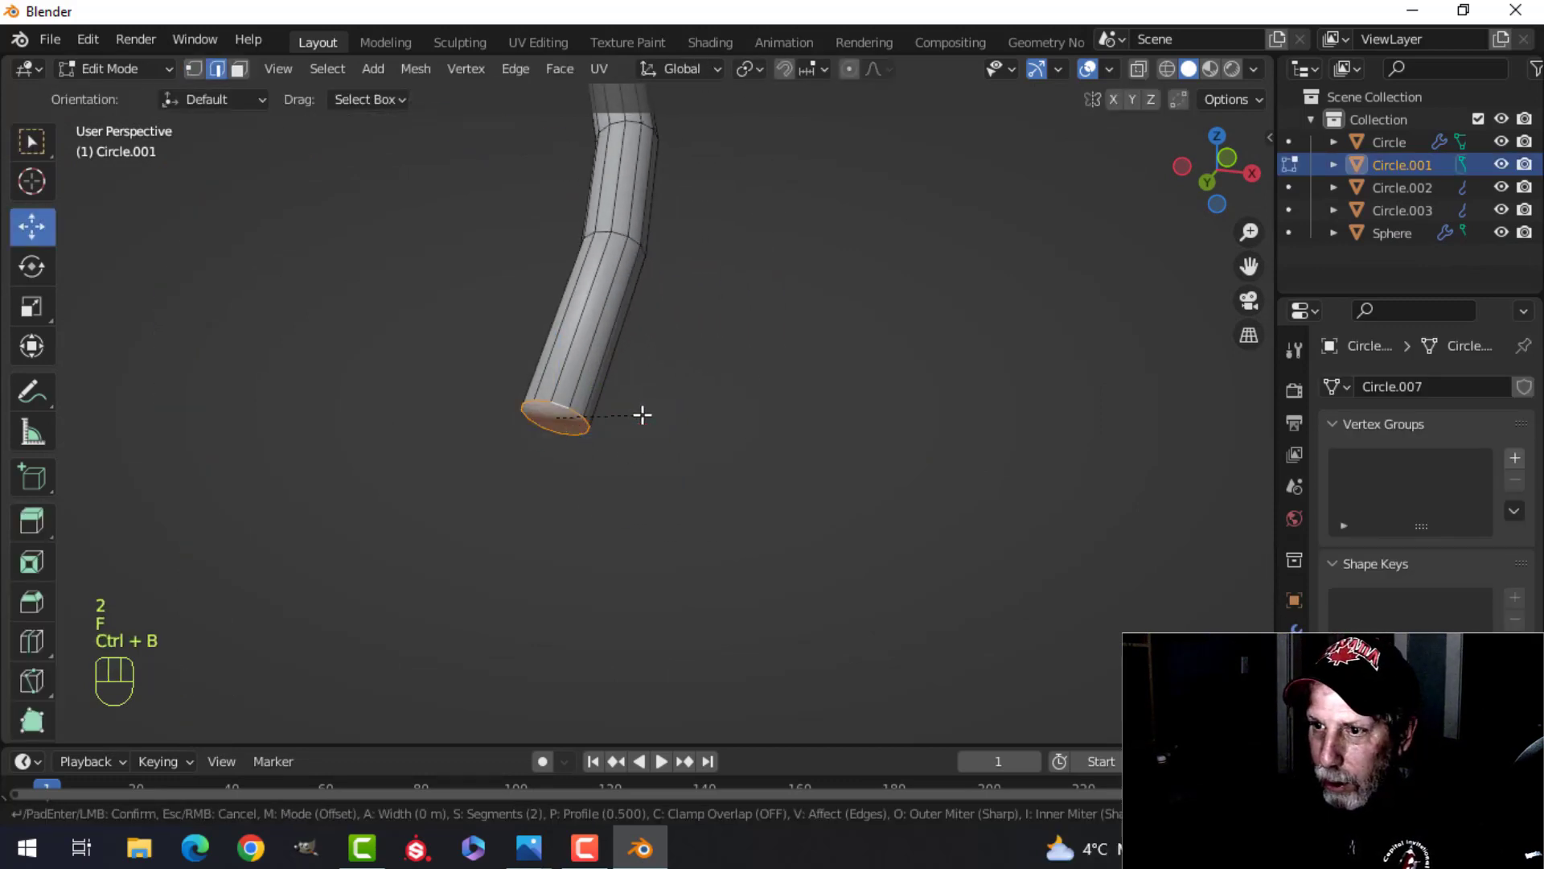
{"action": "key", "text": "shift"}
{"action": "scroll", "coordinate": [754, 364], "scroll_direction": "up", "scroll_amount": 1, "text": "shift"}
{"action": "left_click", "coordinate": [754, 364], "text": "shift"}
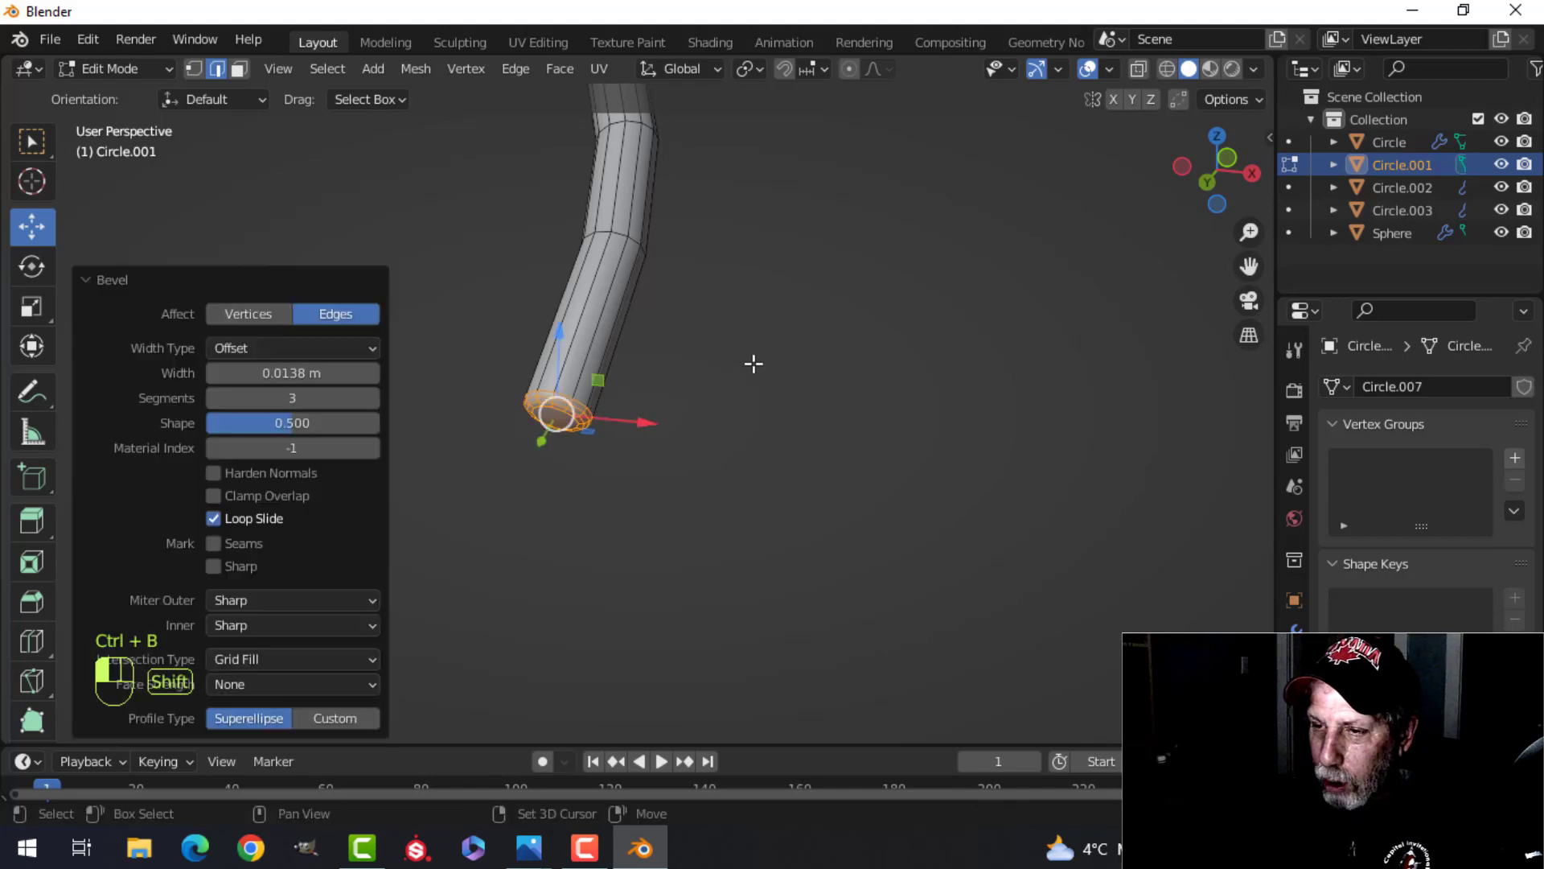
Fill the wire's other open end beside the lid and bevel its rim about 0.018 m with 3 segments
{"action": "scroll", "coordinate": [692, 426], "scroll_direction": "down", "scroll_amount": 9}
{"action": "middle_click_drag", "start_coordinate": [621, 490], "coordinate": [618, 379], "text": "shift"}
{"action": "middle_click_drag", "start_coordinate": [618, 380], "coordinate": [687, 351]}
{"action": "scroll", "coordinate": [774, 507], "scroll_direction": "up", "scroll_amount": 3}
{"action": "middle_click_drag", "start_coordinate": [686, 354], "coordinate": [735, 490]}
{"action": "scroll", "coordinate": [736, 510], "scroll_direction": "up", "scroll_amount": 2}
{"action": "key", "text": "alt+a"}
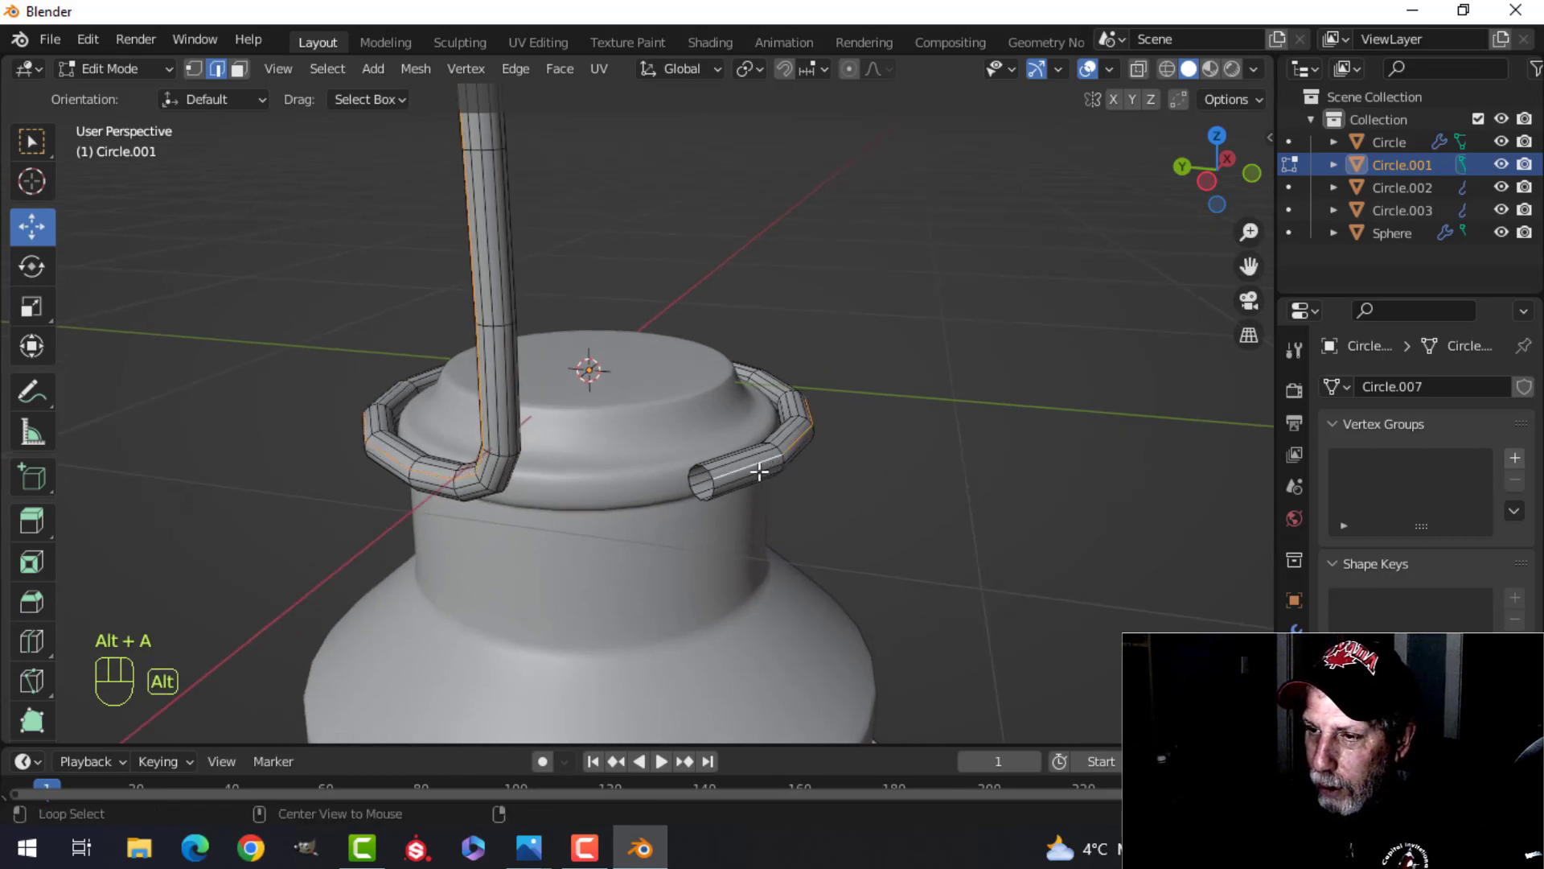
{"action": "key", "text": "alt+a"}
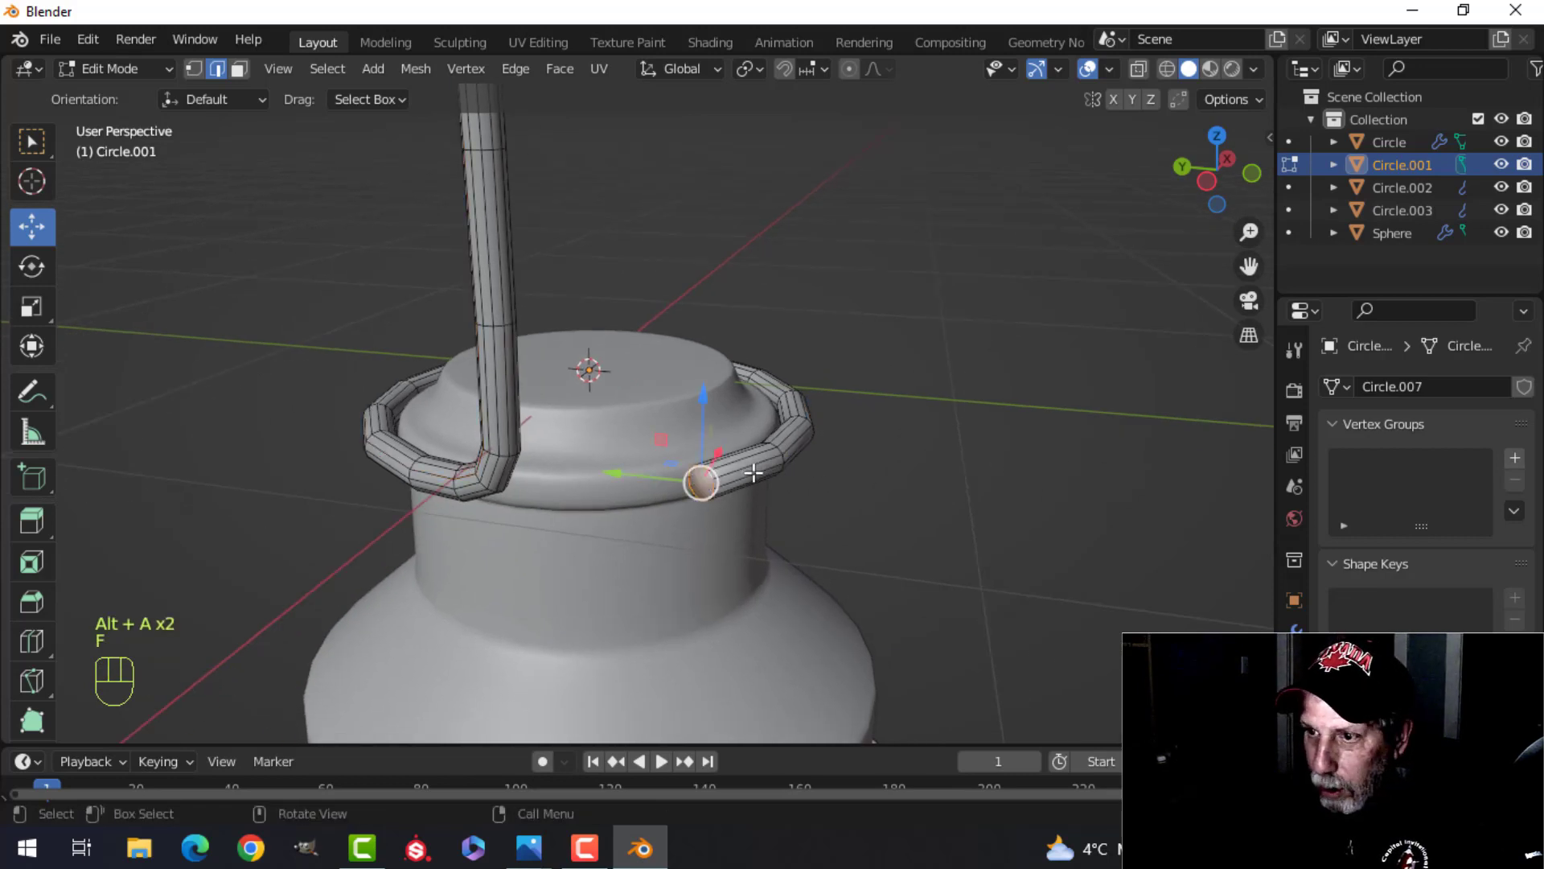
{"action": "key", "text": "ctrl+b"}
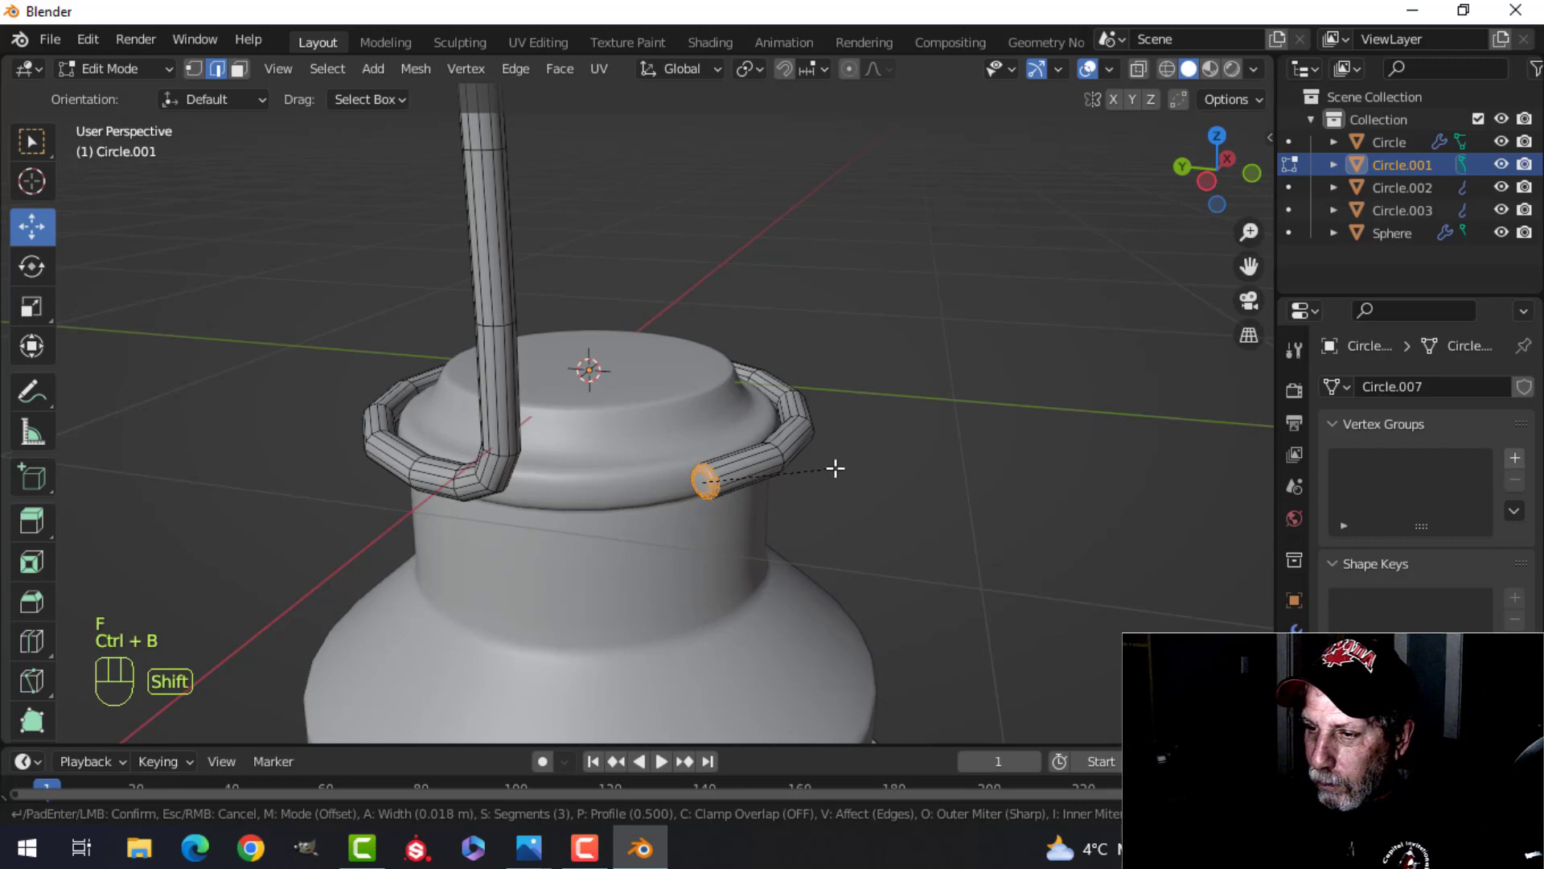
{"action": "left_click", "coordinate": [835, 469]}
Lower the entire hook wire mesh about 0.106 m along Z and scale it to about 0.959
{"action": "key", "text": "Tab"}
{"action": "key", "text": "Tab"}
{"action": "key", "text": "a"}
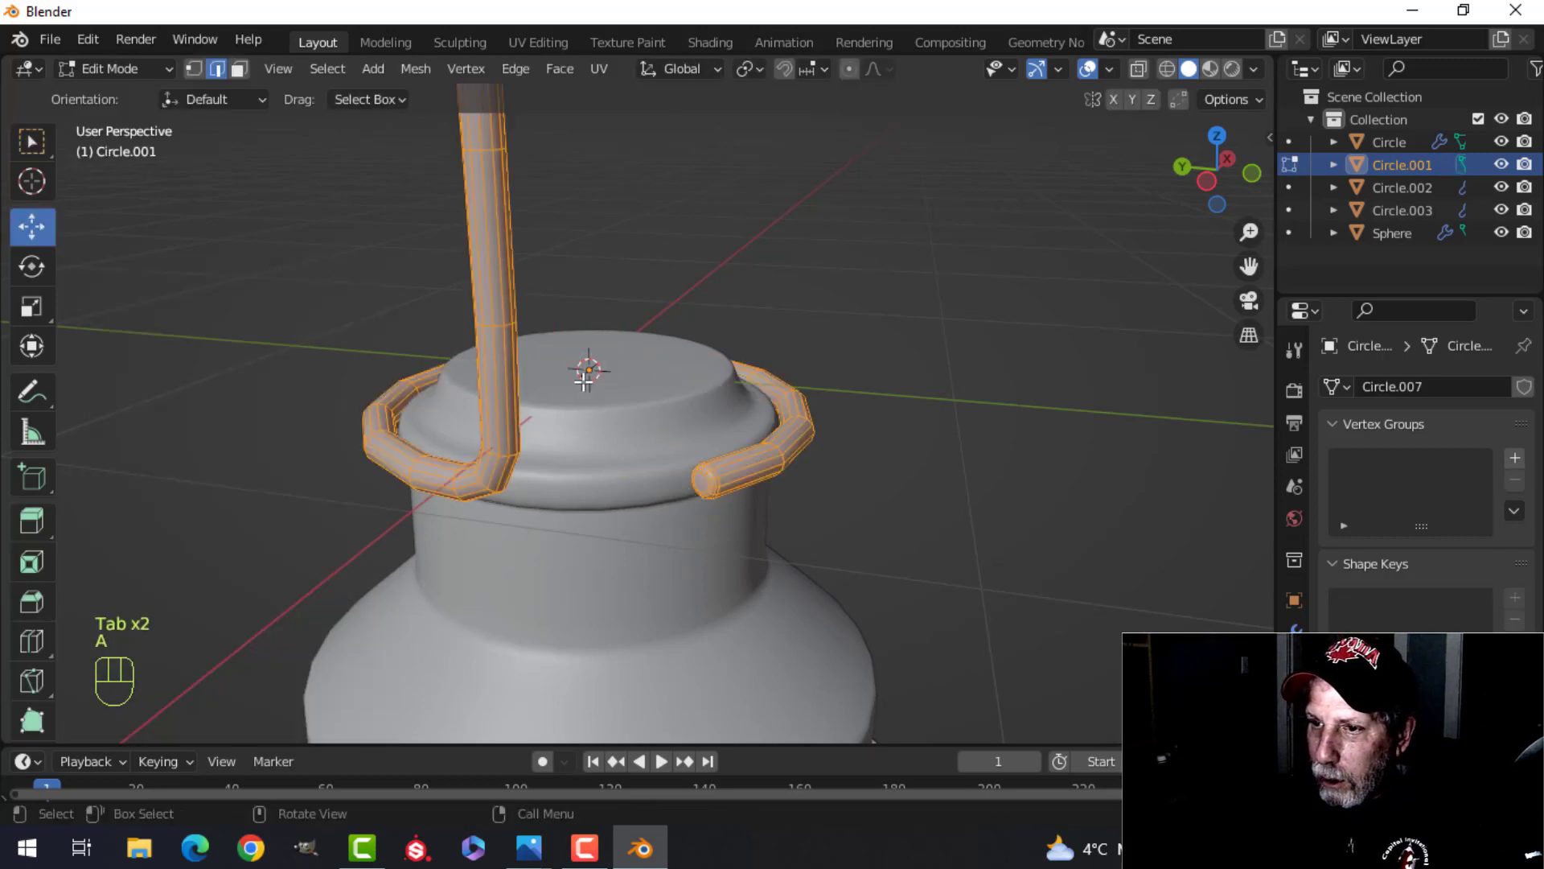
{"action": "scroll", "coordinate": [614, 378], "scroll_direction": "down", "scroll_amount": 3}
{"action": "key", "text": "g"}
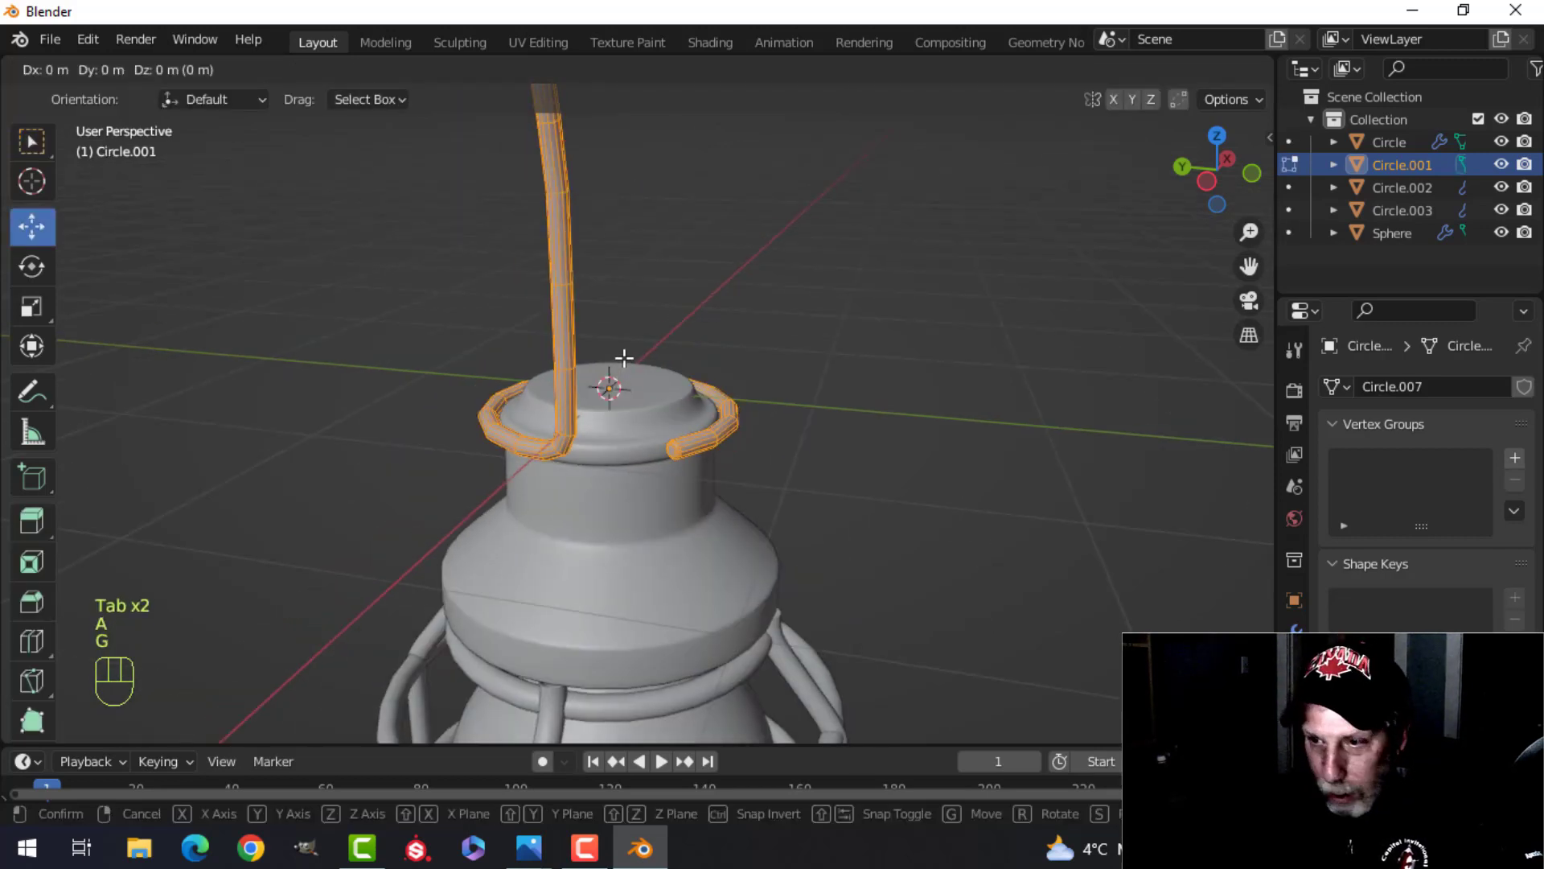
{"action": "key", "text": "z"}
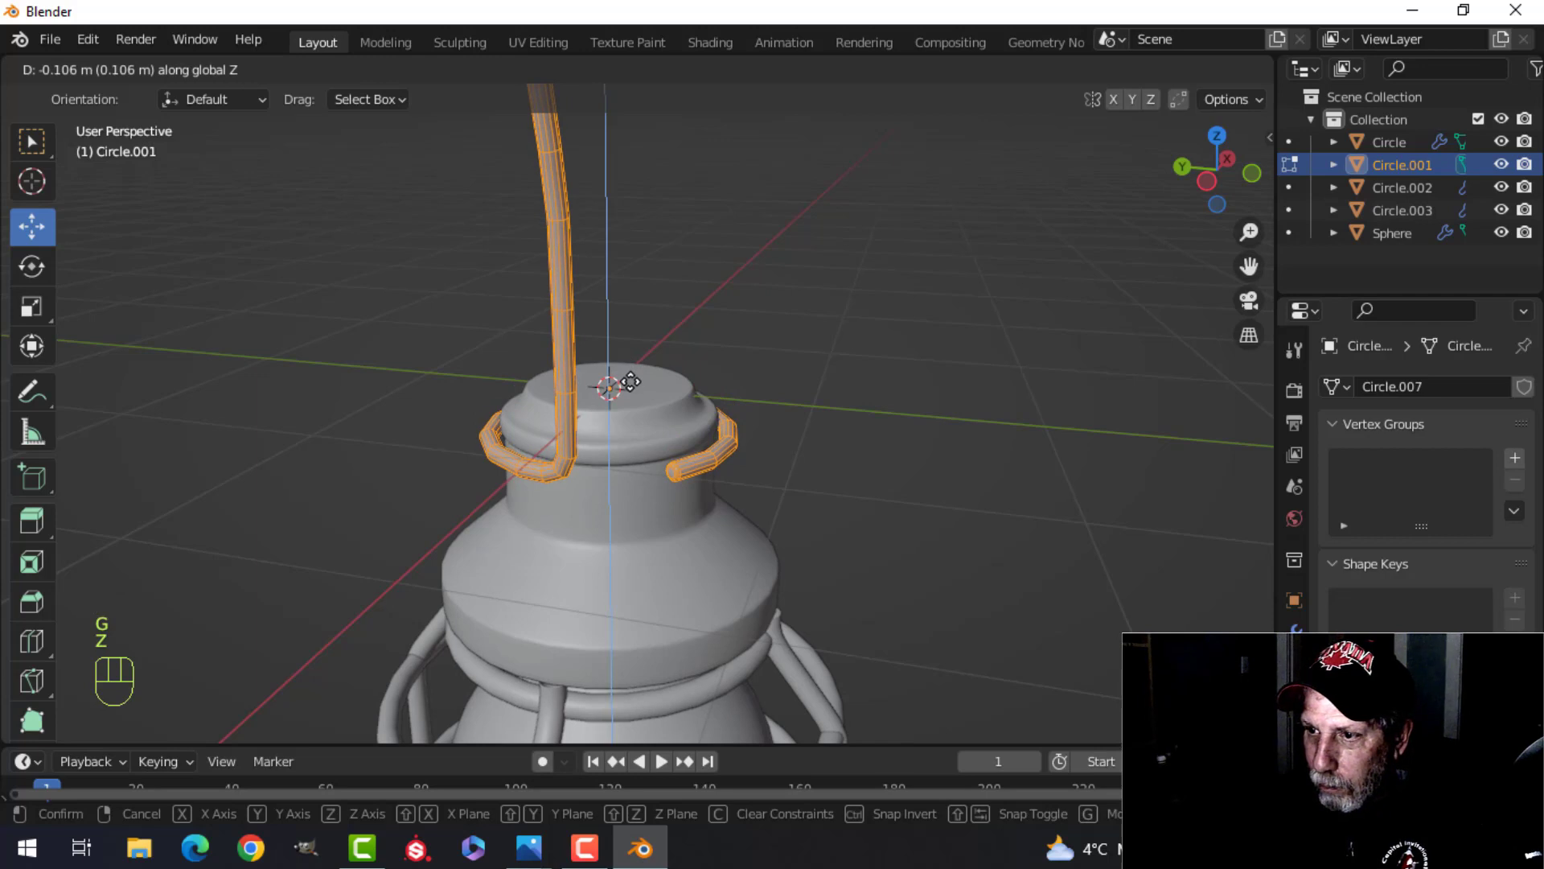
{"action": "left_click", "coordinate": [630, 381]}
{"action": "key", "text": "s"}
{"action": "left_click", "coordinate": [760, 376]}
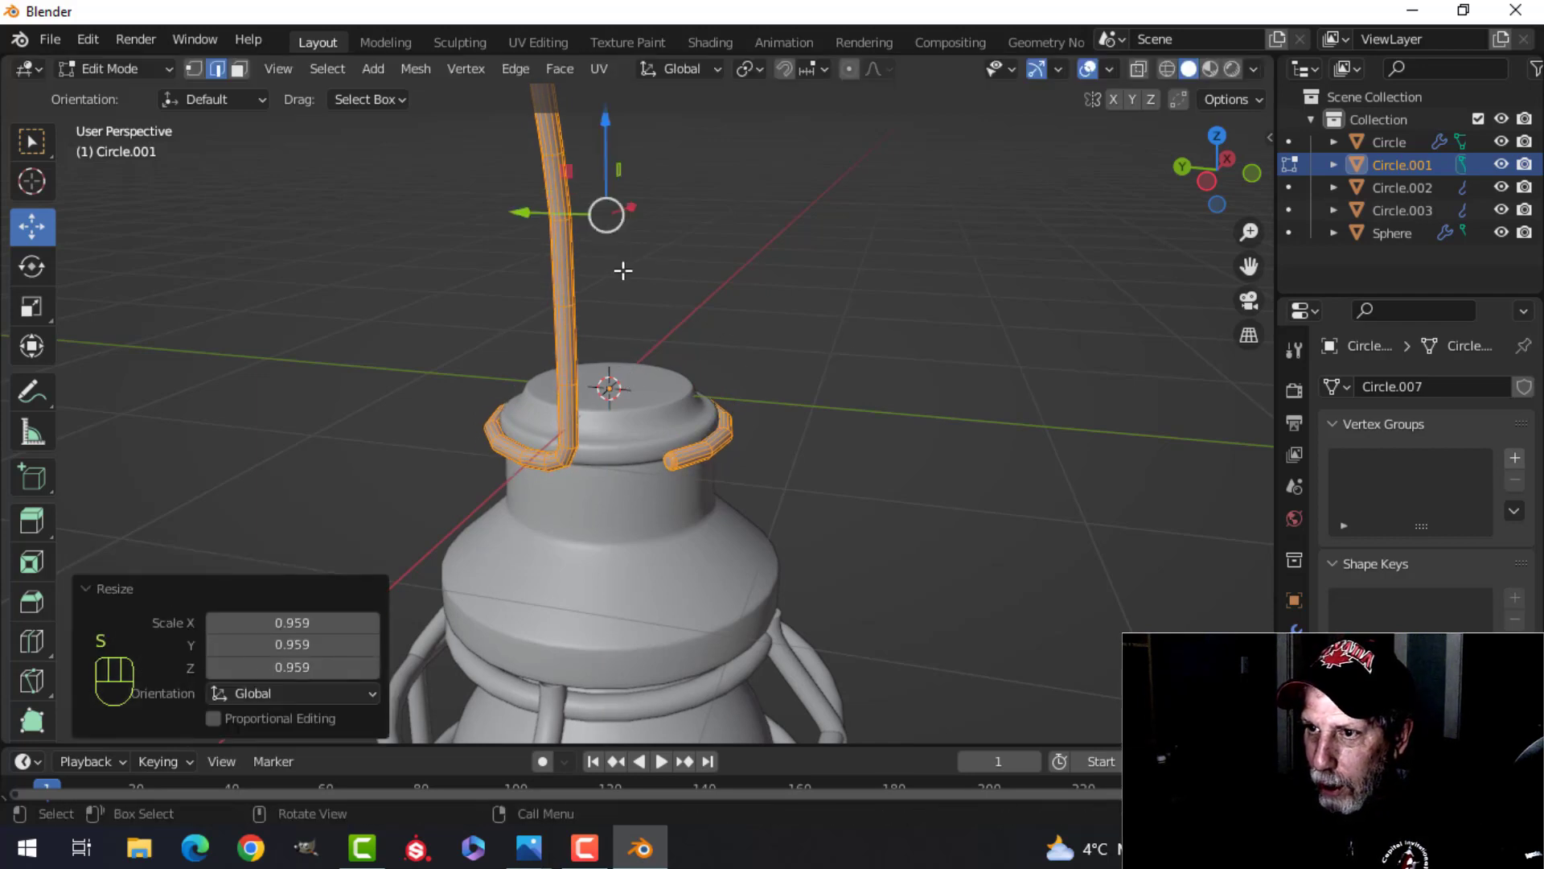
Lower the hook wire about 0.036 m further along Z and shrink it again to about 0.96 to hug the neck
{"action": "key", "text": "g"}
{"action": "key", "text": "z"}
{"action": "left_click", "coordinate": [614, 150]}
{"action": "key", "text": "s"}
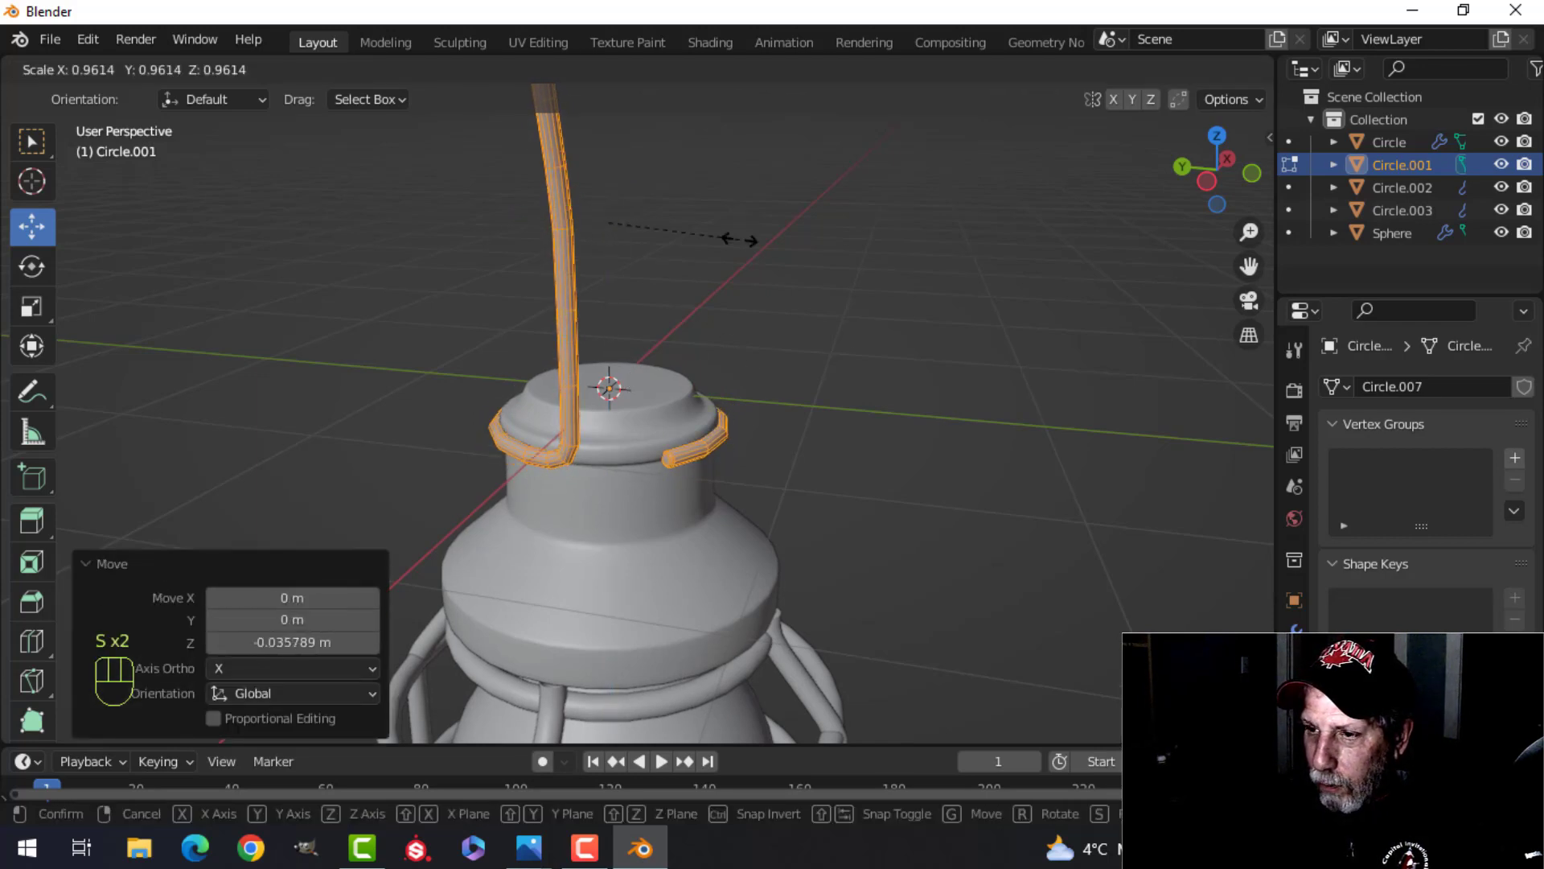
{"action": "left_click", "coordinate": [741, 235]}
{"action": "left_click_drag", "start_coordinate": [598, 152], "coordinate": [610, 160]}
{"action": "key", "text": "Tab"}
Add a level 1 Subdivision modifier to the hook wire
{"action": "key", "text": "alt+a"}
{"action": "middle_click_drag", "start_coordinate": [789, 362], "coordinate": [740, 365]}
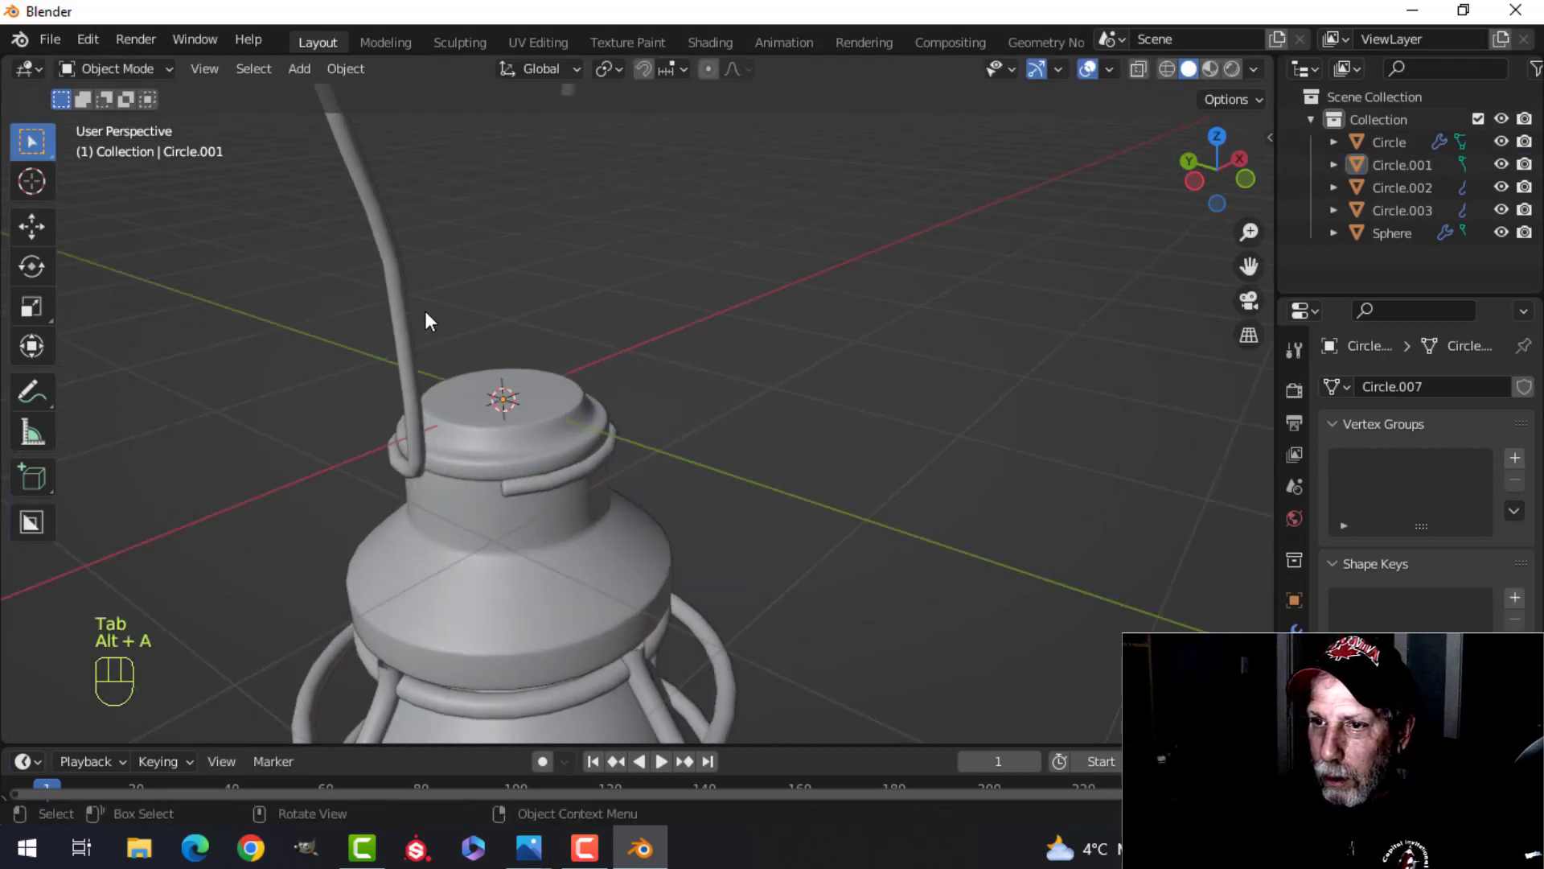
{"action": "left_click", "coordinate": [407, 313]}
{"action": "key", "text": "ctrl+1"}
{"action": "key", "text": "alt+a"}
Examine the hook's shape and its fit around the lamp's neck from the front and in perspective
{"action": "scroll", "coordinate": [752, 353], "scroll_direction": "down", "scroll_amount": 5}
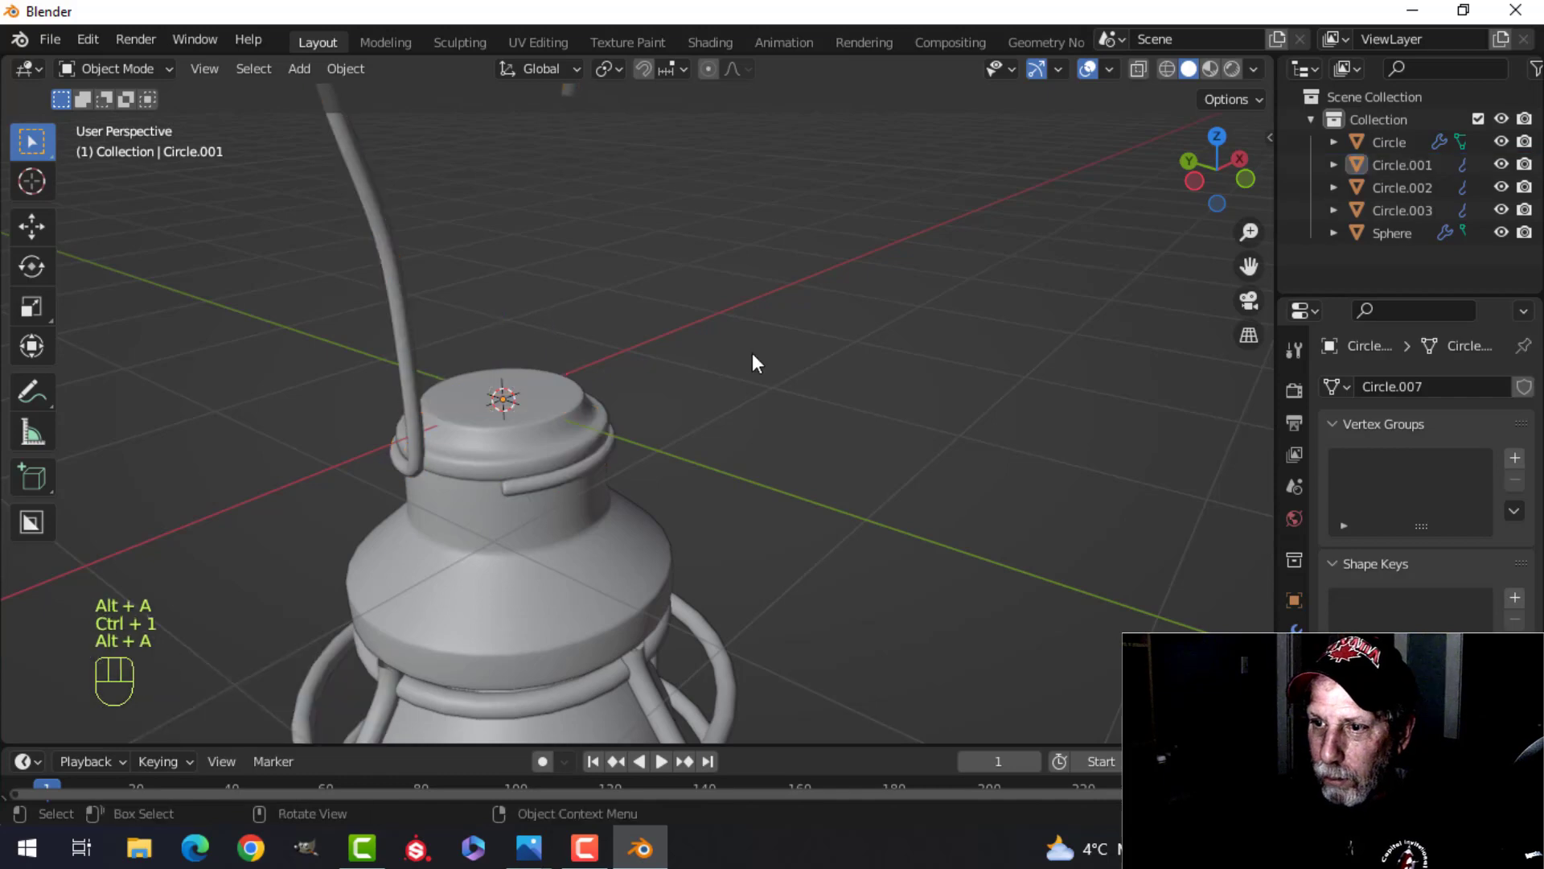
{"action": "middle_click_drag", "start_coordinate": [857, 370], "coordinate": [782, 432]}
{"action": "key", "text": "KP_1"}
{"action": "scroll", "coordinate": [644, 330], "scroll_direction": "down", "scroll_amount": 3}
{"action": "scroll", "coordinate": [805, 445], "scroll_direction": "up", "scroll_amount": 5}
{"action": "scroll", "coordinate": [547, 374], "scroll_direction": "up", "scroll_amount": 4}
{"action": "scroll", "coordinate": [778, 402], "scroll_direction": "down", "scroll_amount": 1}
{"action": "mouse_move", "coordinate": [782, 433]}
{"action": "middle_mouse_down"}
{"action": "mouse_move", "coordinate": [727, 462]}
{"action": "mouse_move", "coordinate": [707, 449]}
{"action": "mouse_move", "coordinate": [783, 476]}
{"action": "mouse_move", "coordinate": [753, 443]}
{"action": "mouse_move", "coordinate": [799, 445]}
{"action": "mouse_move", "coordinate": [794, 458]}
{"action": "middle_mouse_up"}
{"action": "scroll", "coordinate": [682, 431], "scroll_direction": "down", "scroll_amount": 2}
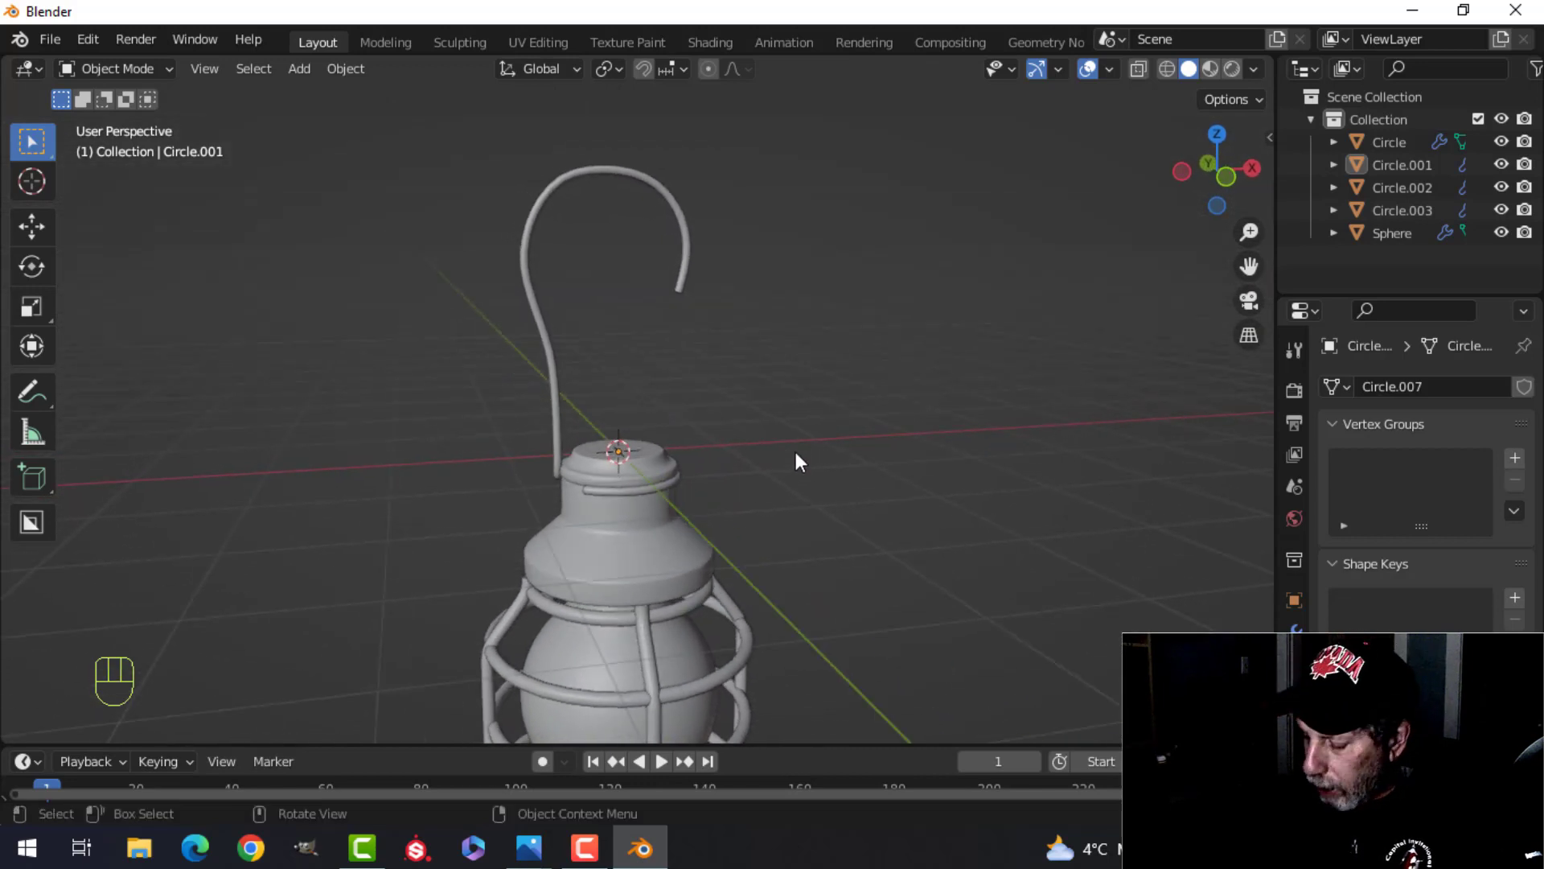
Raise all lamp parts about 4.2 m along Z in front view so the cage bottom sits at the ground line
{"action": "key", "text": "KP_1"}
{"action": "key", "text": "a"}
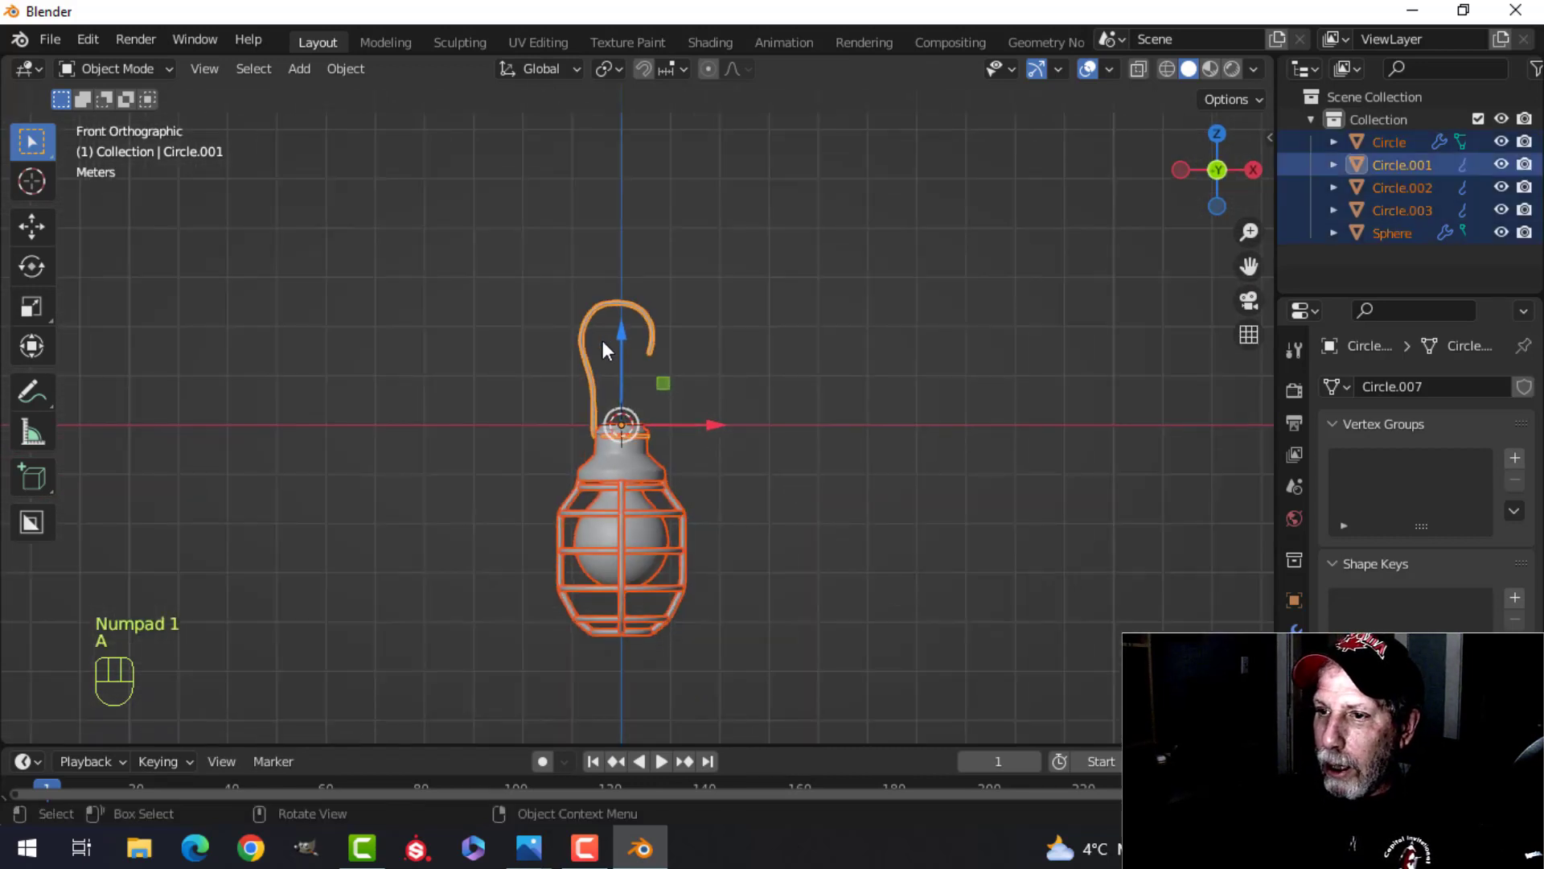
{"action": "left_click_drag", "start_coordinate": [616, 338], "coordinate": [732, 151]}
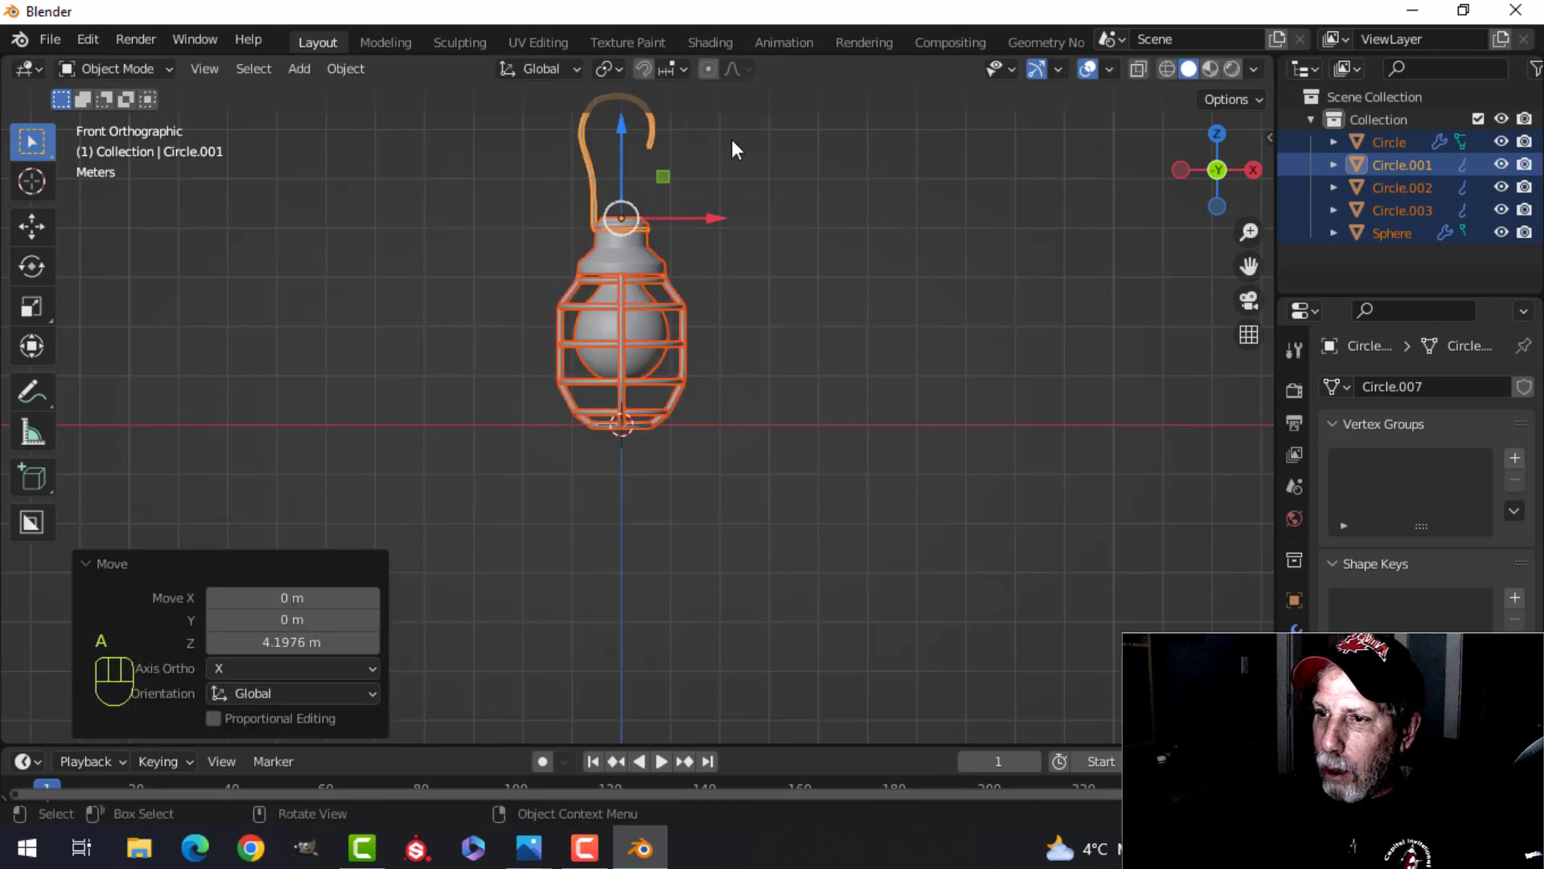
{"action": "scroll", "coordinate": [730, 145], "scroll_direction": "up", "scroll_amount": 2}
{"action": "middle_click_drag", "start_coordinate": [711, 212], "coordinate": [651, 387], "text": "shift"}
{"action": "key", "text": "alt+a"}
Apply the Subdivision modifiers of the bulb, the cap, the hook wire, the cage rings and the cage bars
{"action": "scroll", "coordinate": [667, 376], "scroll_direction": "up", "scroll_amount": 2}
{"action": "left_click", "coordinate": [597, 358]}
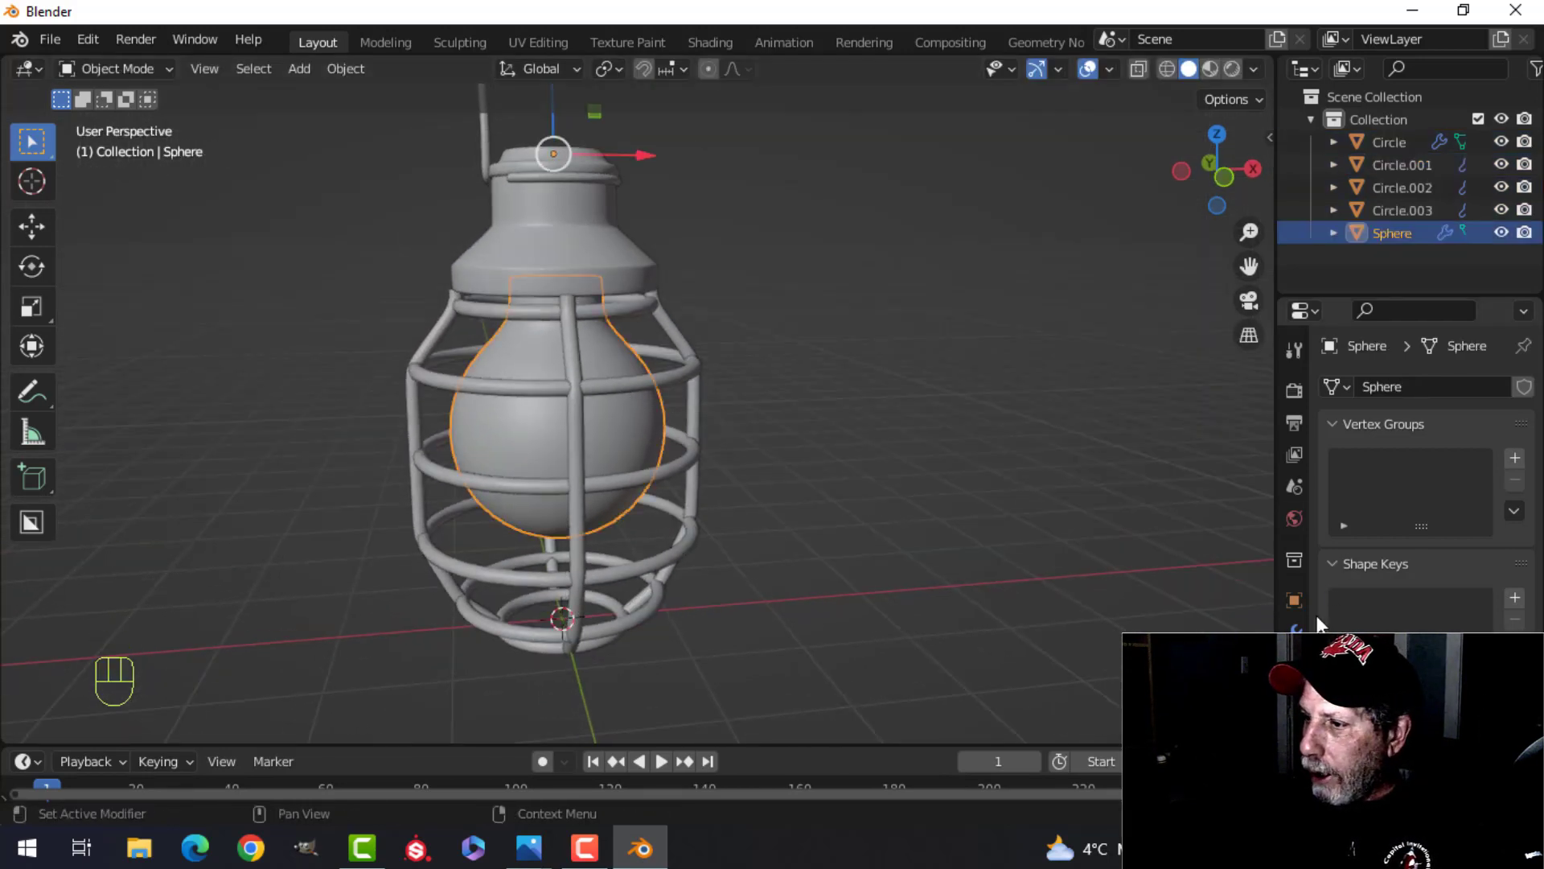
{"action": "left_click", "coordinate": [1295, 630]}
{"action": "key", "text": "ctrl+a"}
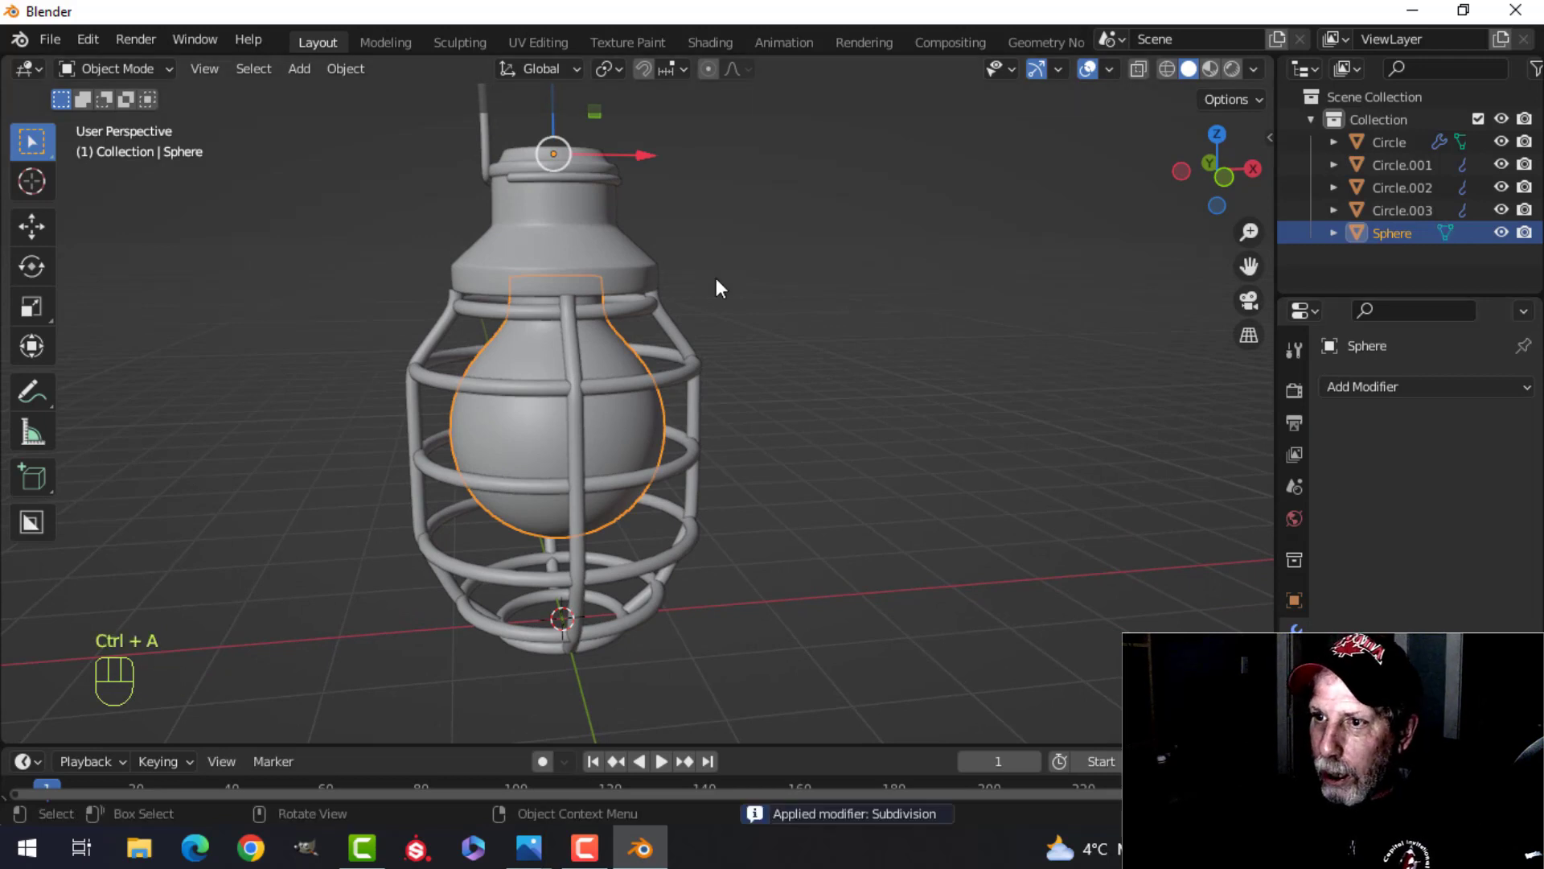
{"action": "left_click", "coordinate": [595, 222]}
{"action": "key", "text": "ctrl+a"}
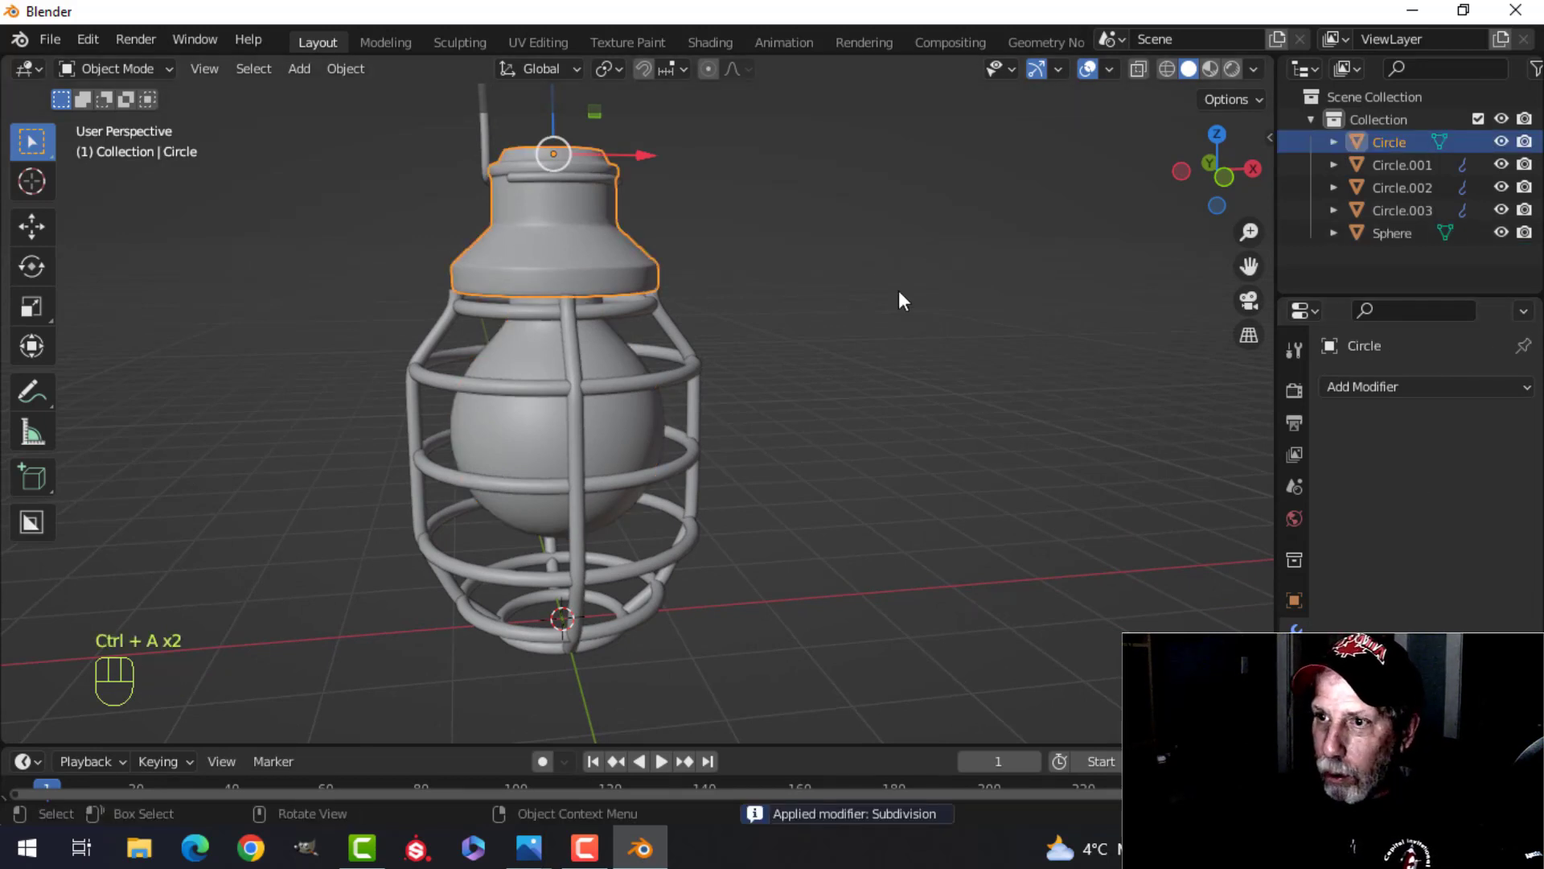
{"action": "left_click", "coordinate": [618, 181]}
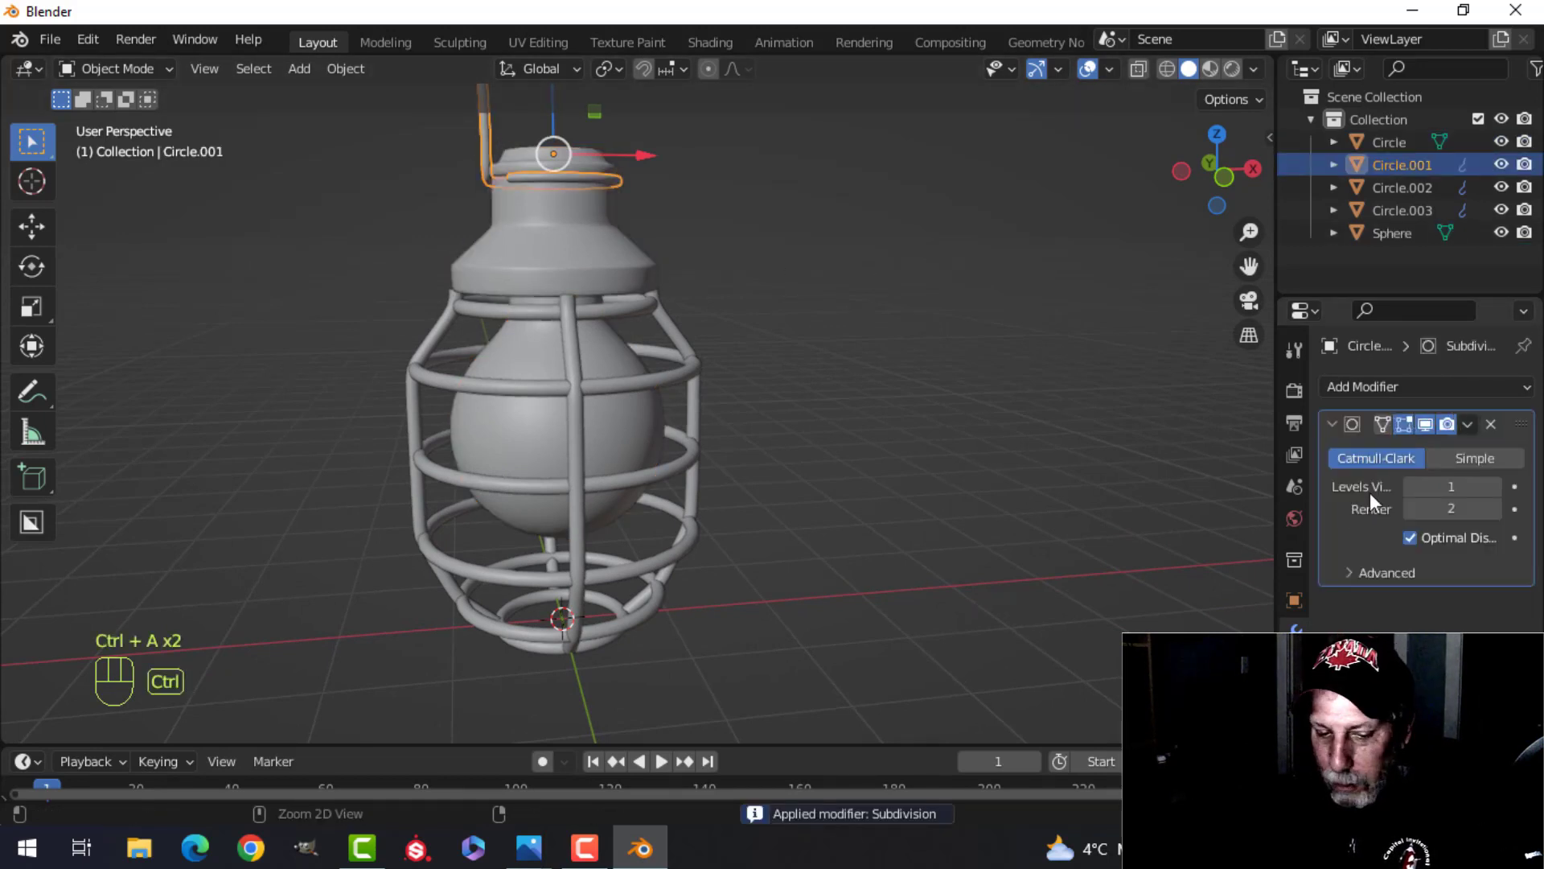
{"action": "key", "text": "ctrl+a"}
{"action": "left_click", "coordinate": [643, 354]}
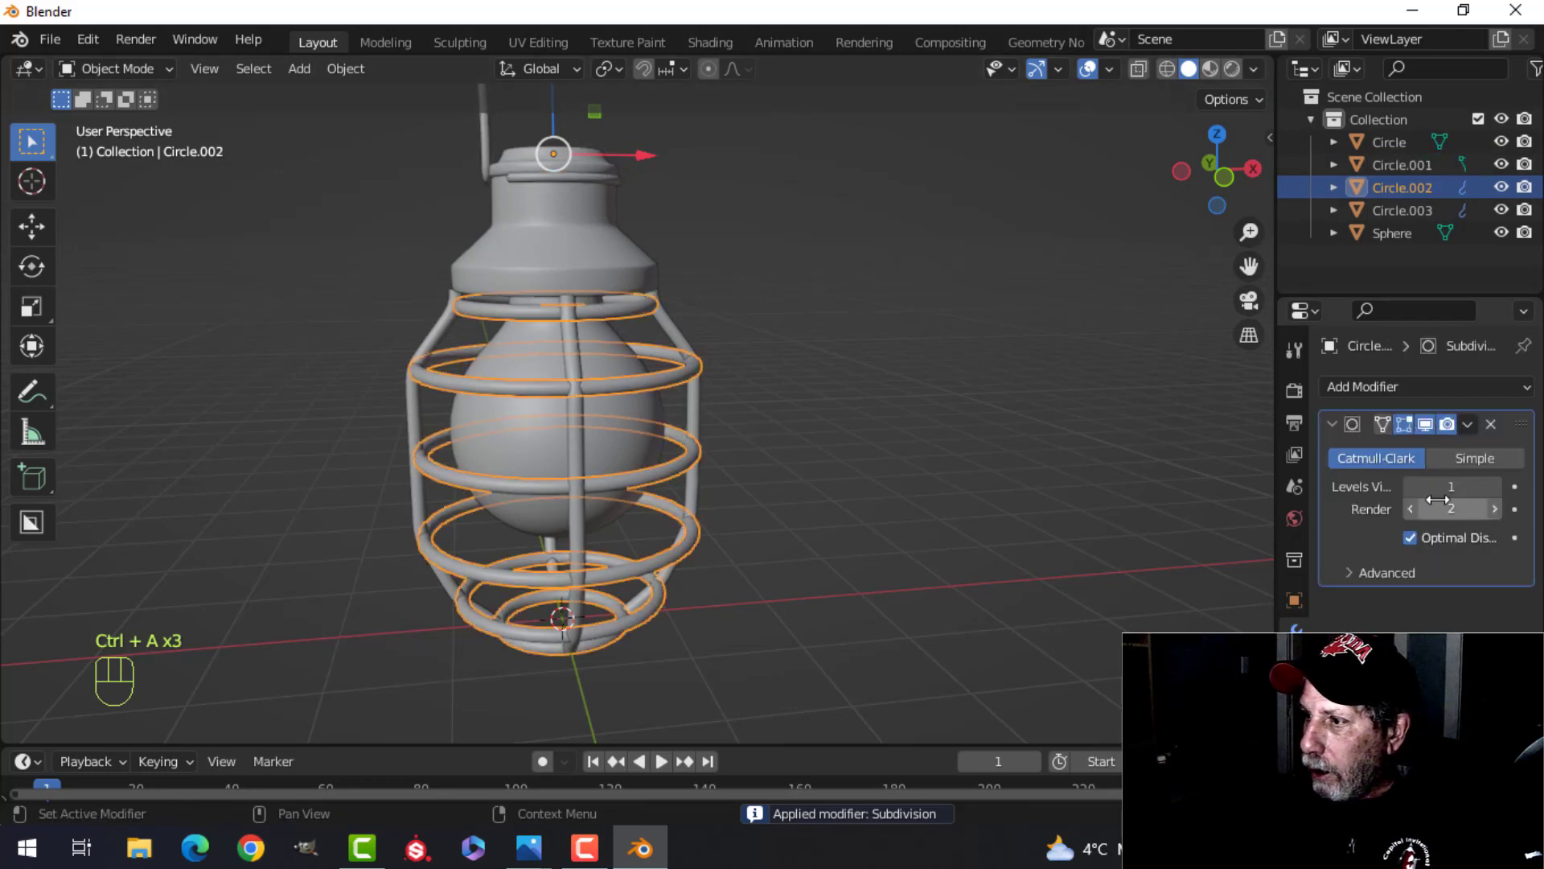
{"action": "key", "text": "ctrl+a"}
{"action": "left_click", "coordinate": [697, 352]}
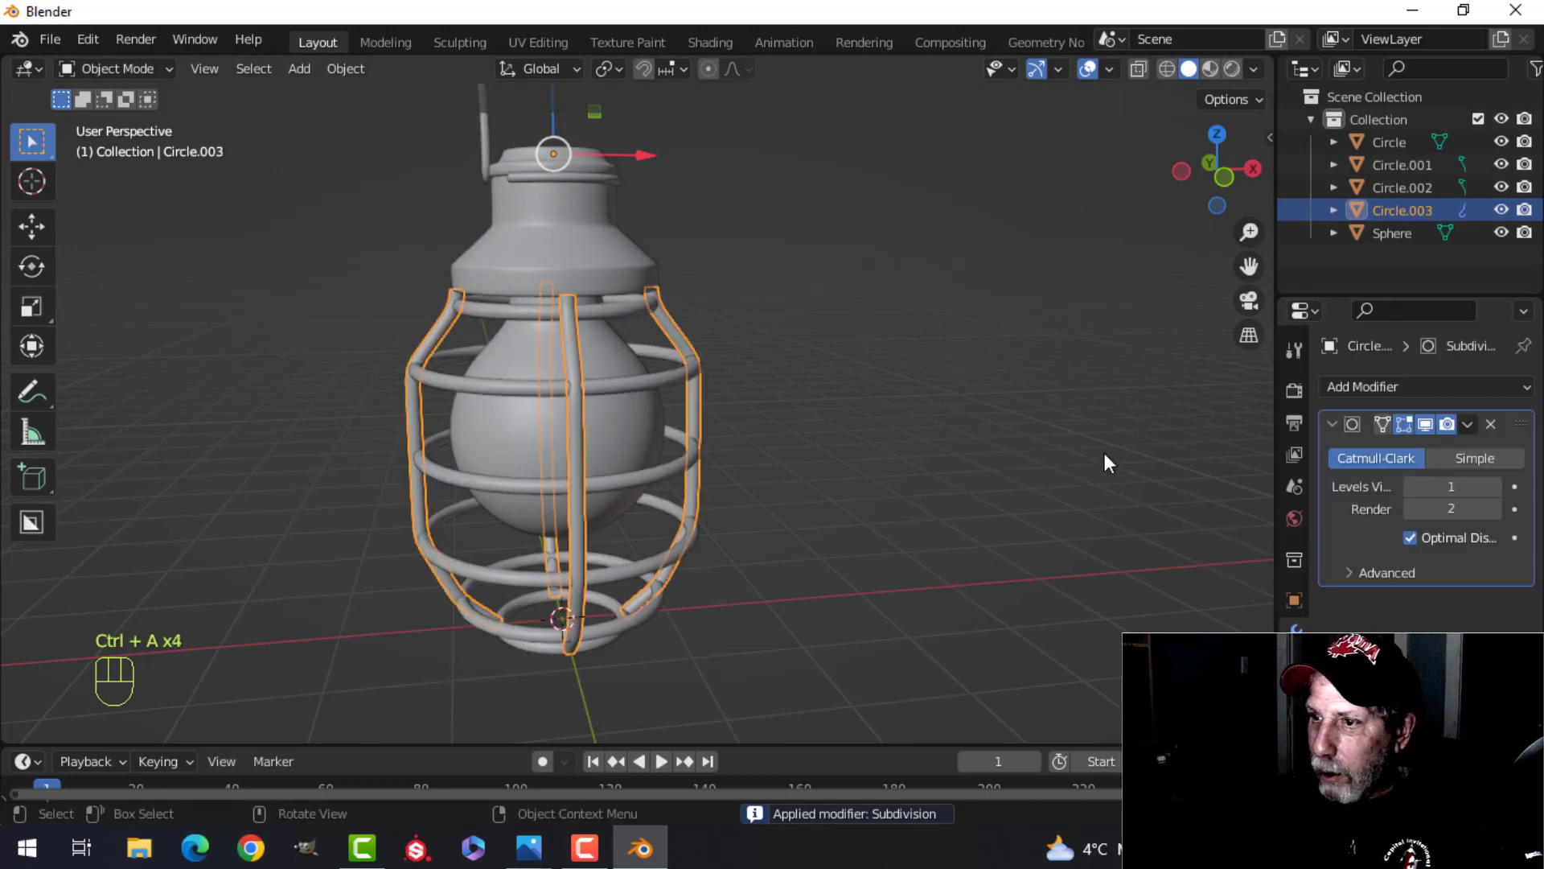
{"action": "key", "text": "ctrl+a"}
Select the cage bars, rings, bulb, cap and hook wire and join them into one object
{"action": "left_click", "coordinate": [636, 380], "text": "shift"}
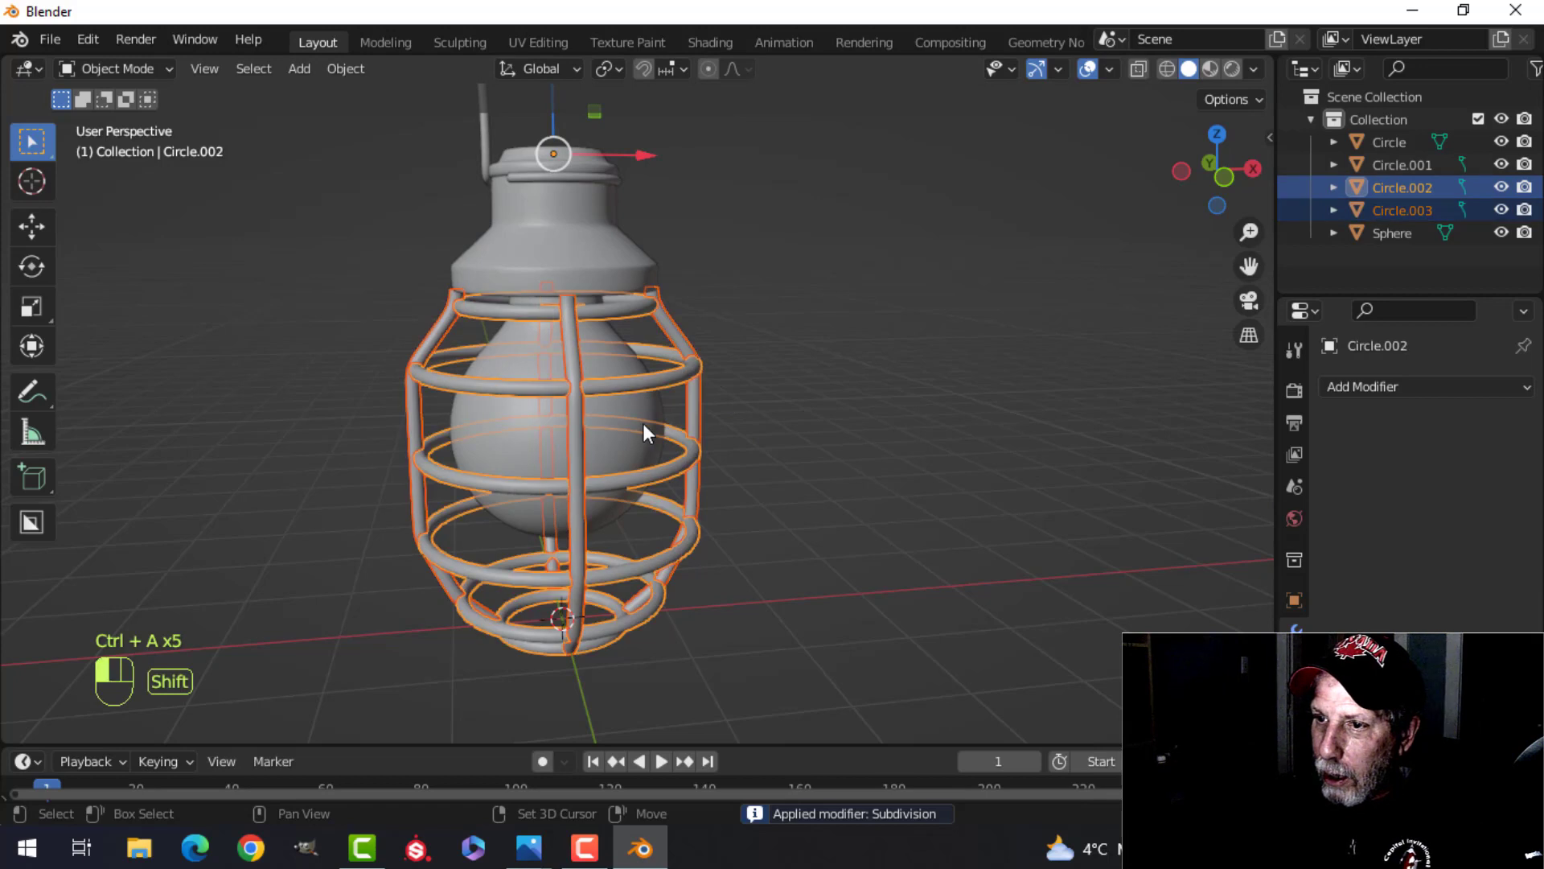
{"action": "left_click", "coordinate": [644, 423], "text": "shift"}
{"action": "left_click", "coordinate": [525, 165], "text": "shift"}
{"action": "left_click", "coordinate": [487, 138], "text": "shift"}
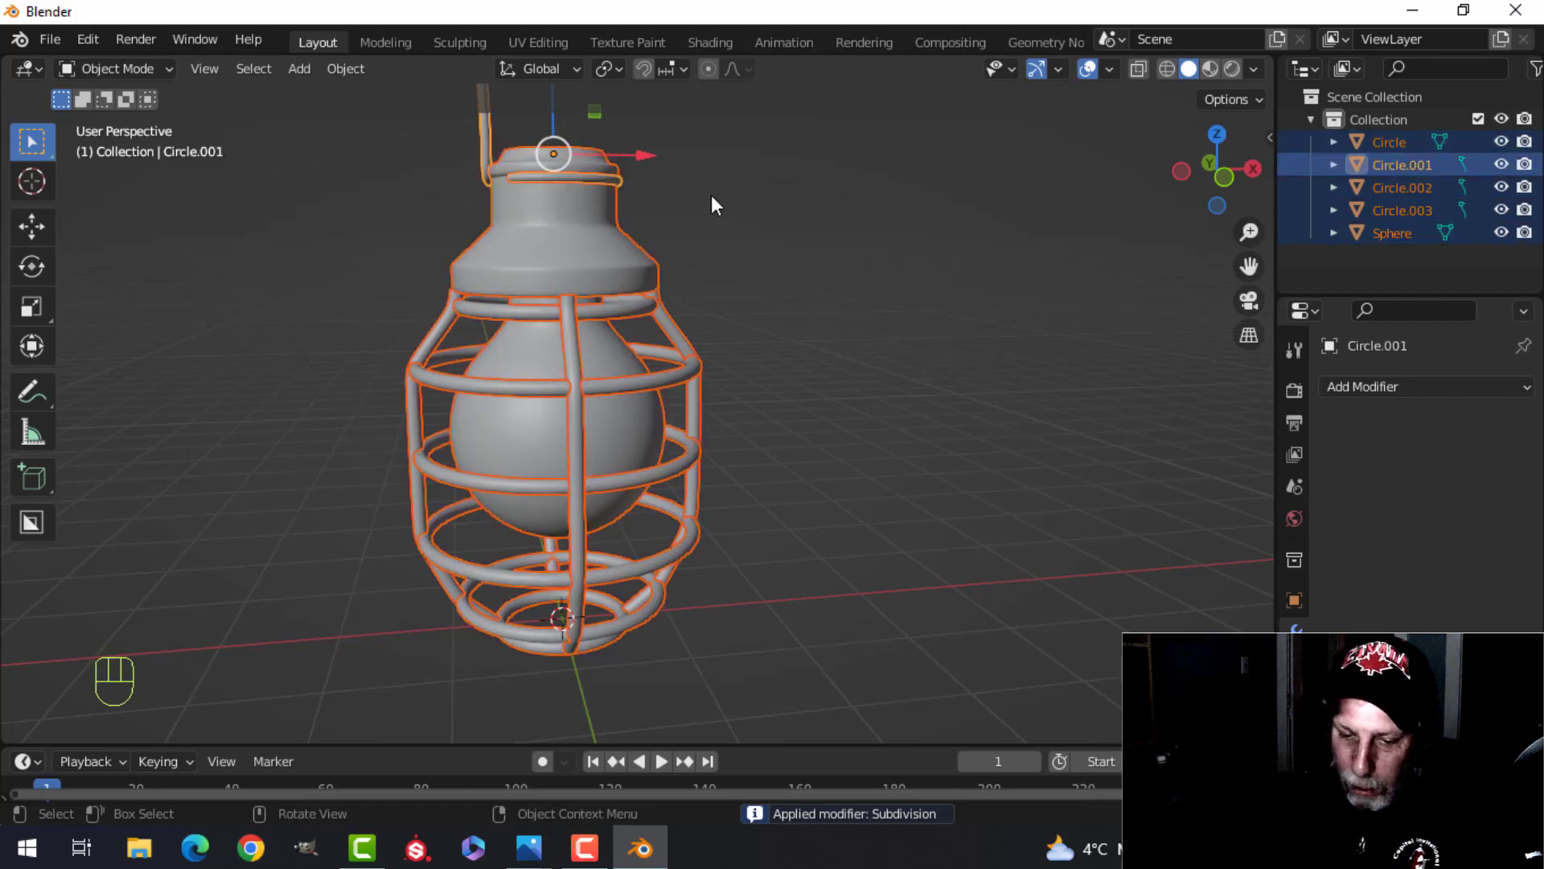
{"action": "key", "text": "ctrl+j"}
{"action": "middle_click_drag", "start_coordinate": [693, 192], "coordinate": [740, 307]}
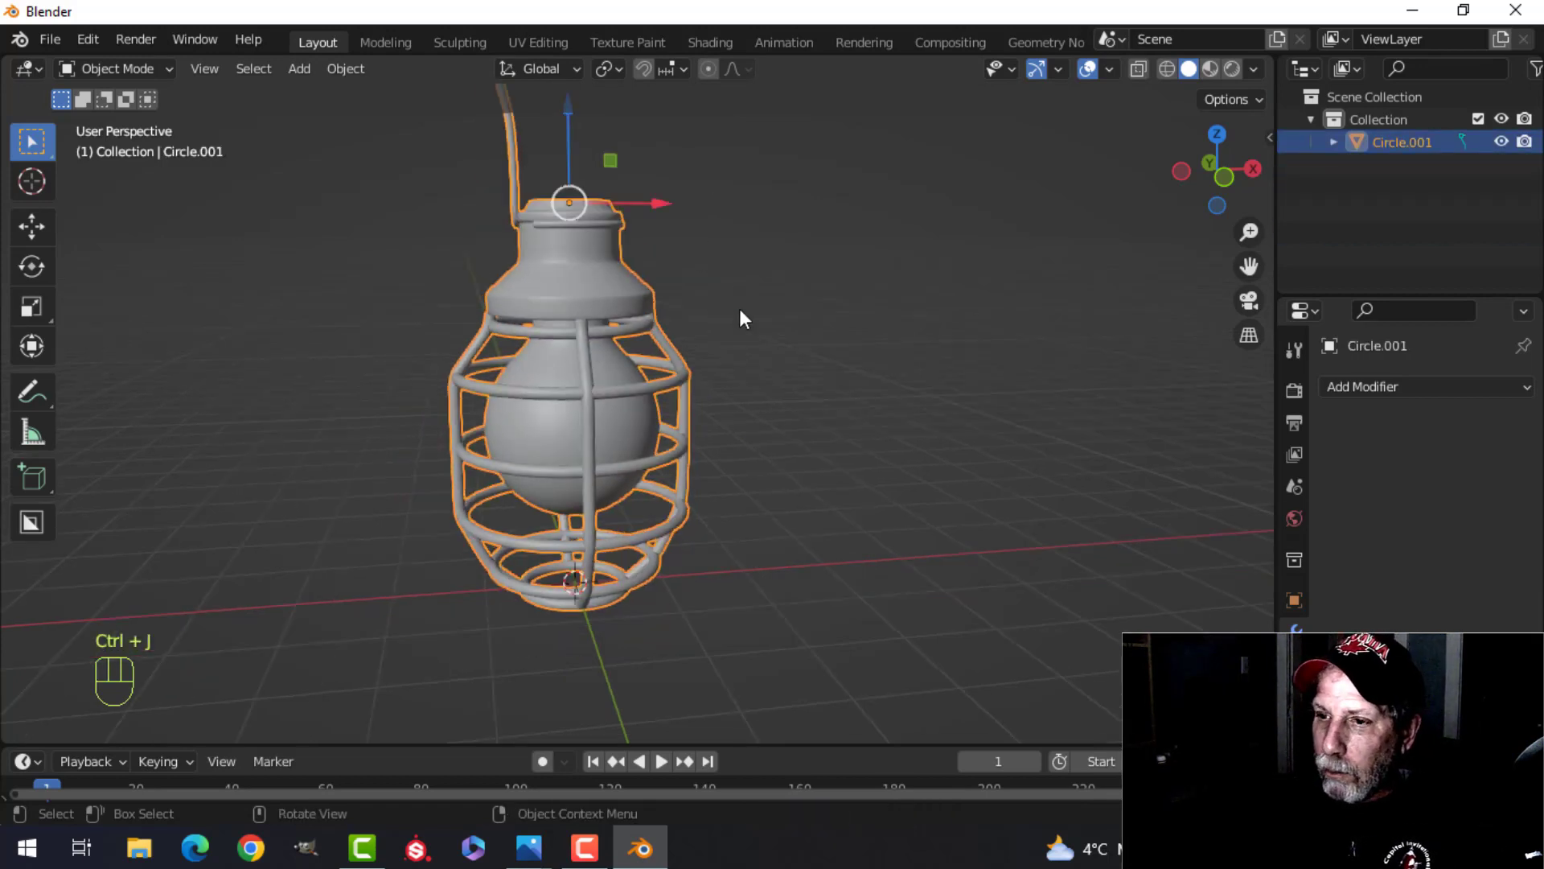
Check the joined lamp's normals with the Face Orientation overlay and switch the overlay off again
{"action": "left_click", "coordinate": [1108, 70]}
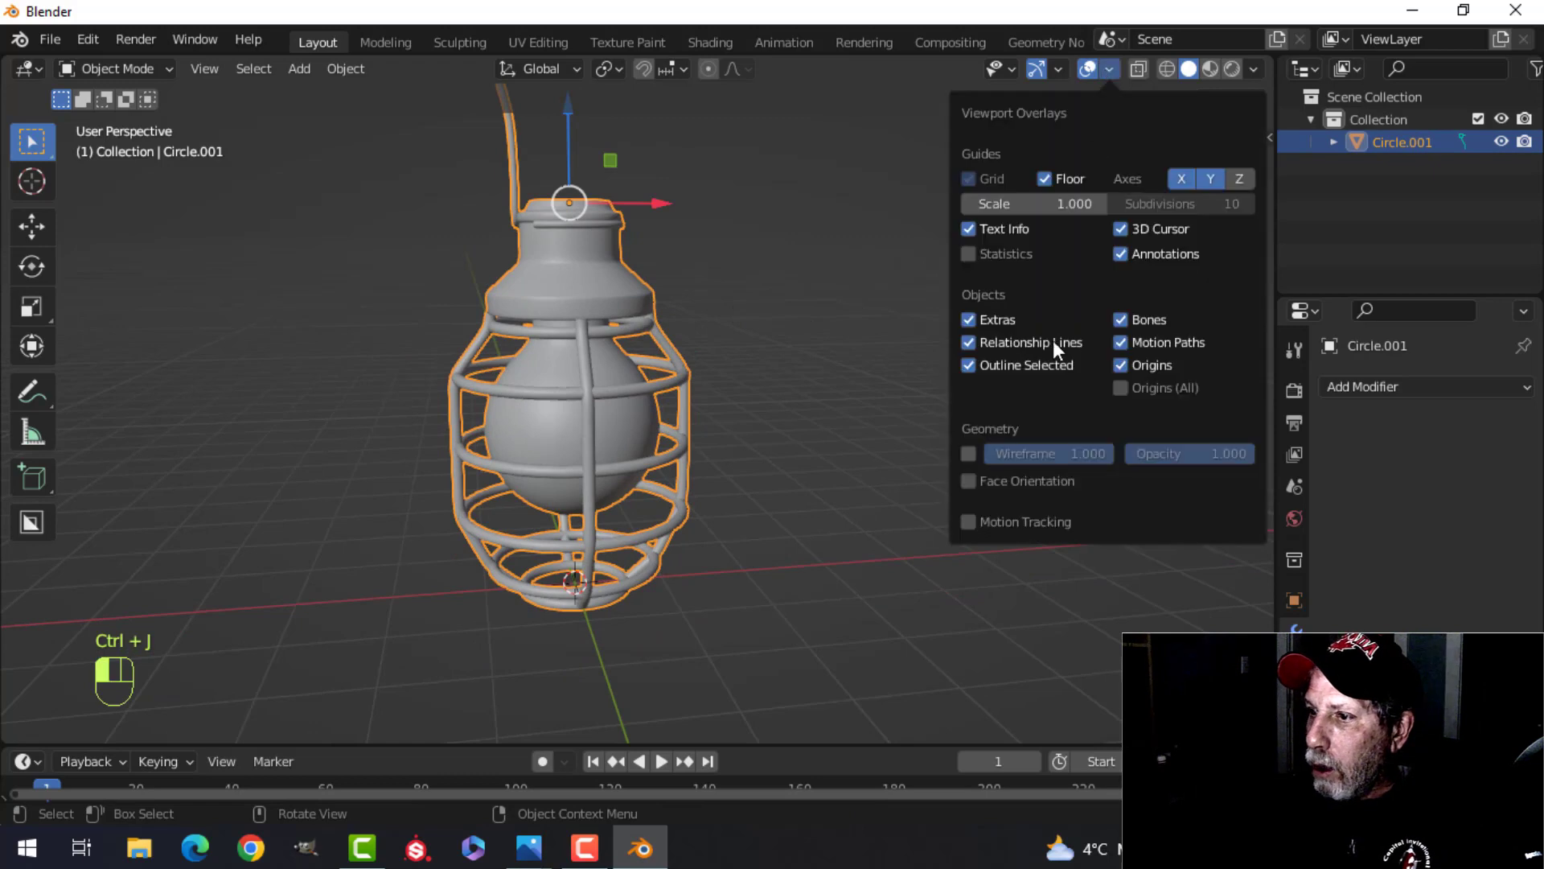
{"action": "left_click", "coordinate": [1041, 473]}
{"action": "left_click", "coordinate": [1041, 473]}
{"action": "key", "text": "alt+a"}
{"action": "middle_click_drag", "start_coordinate": [772, 304], "coordinate": [739, 330]}
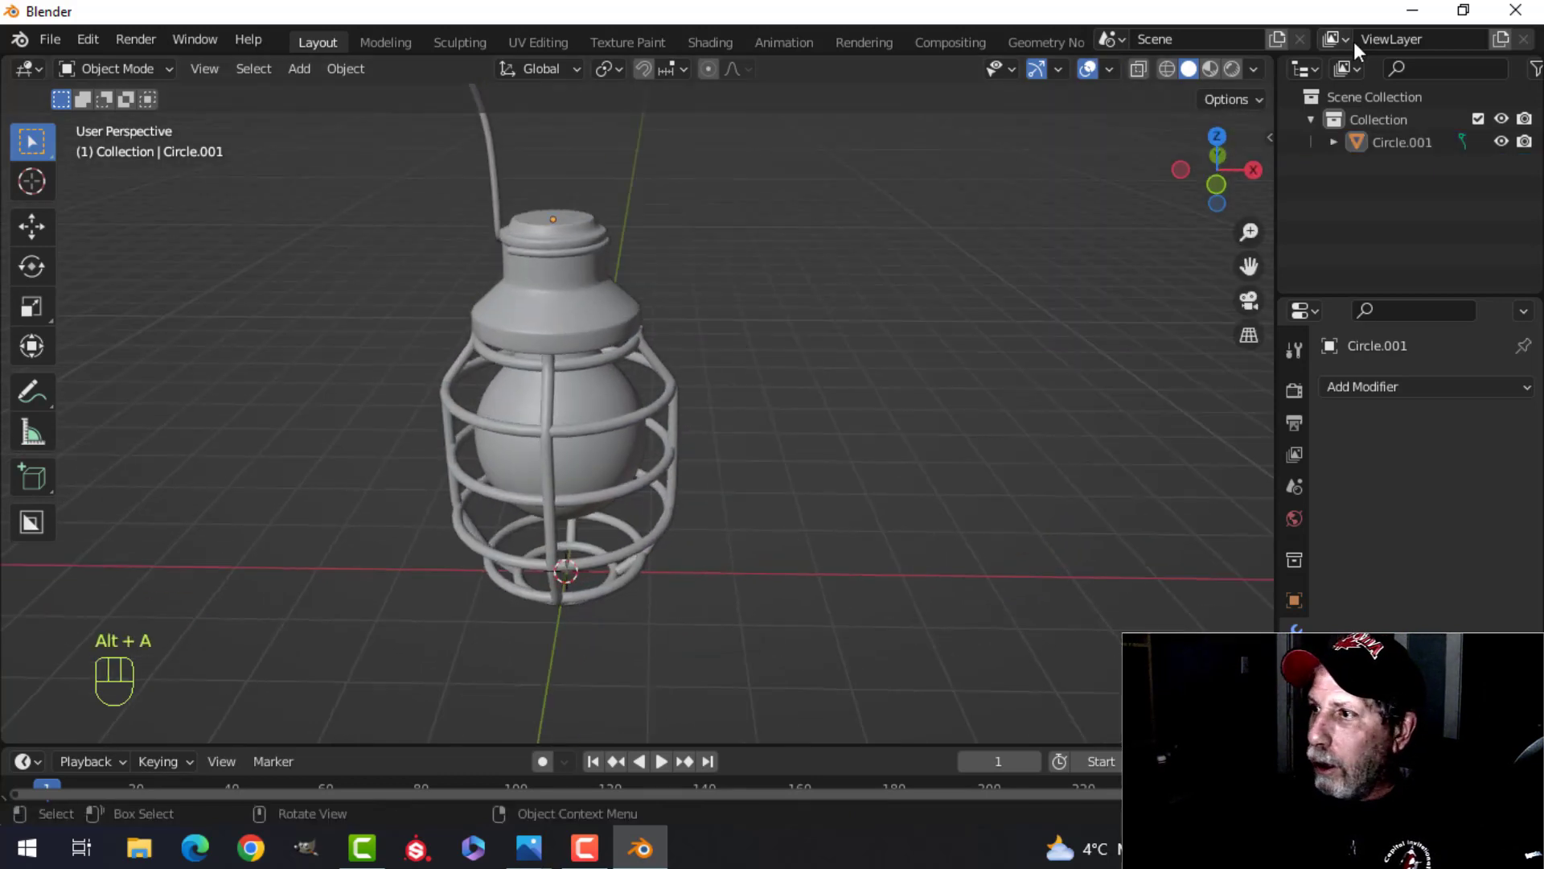
Enable Cavity in the viewport shading and inspect the joined lamp from several sides
{"action": "left_click", "coordinate": [1253, 69]}
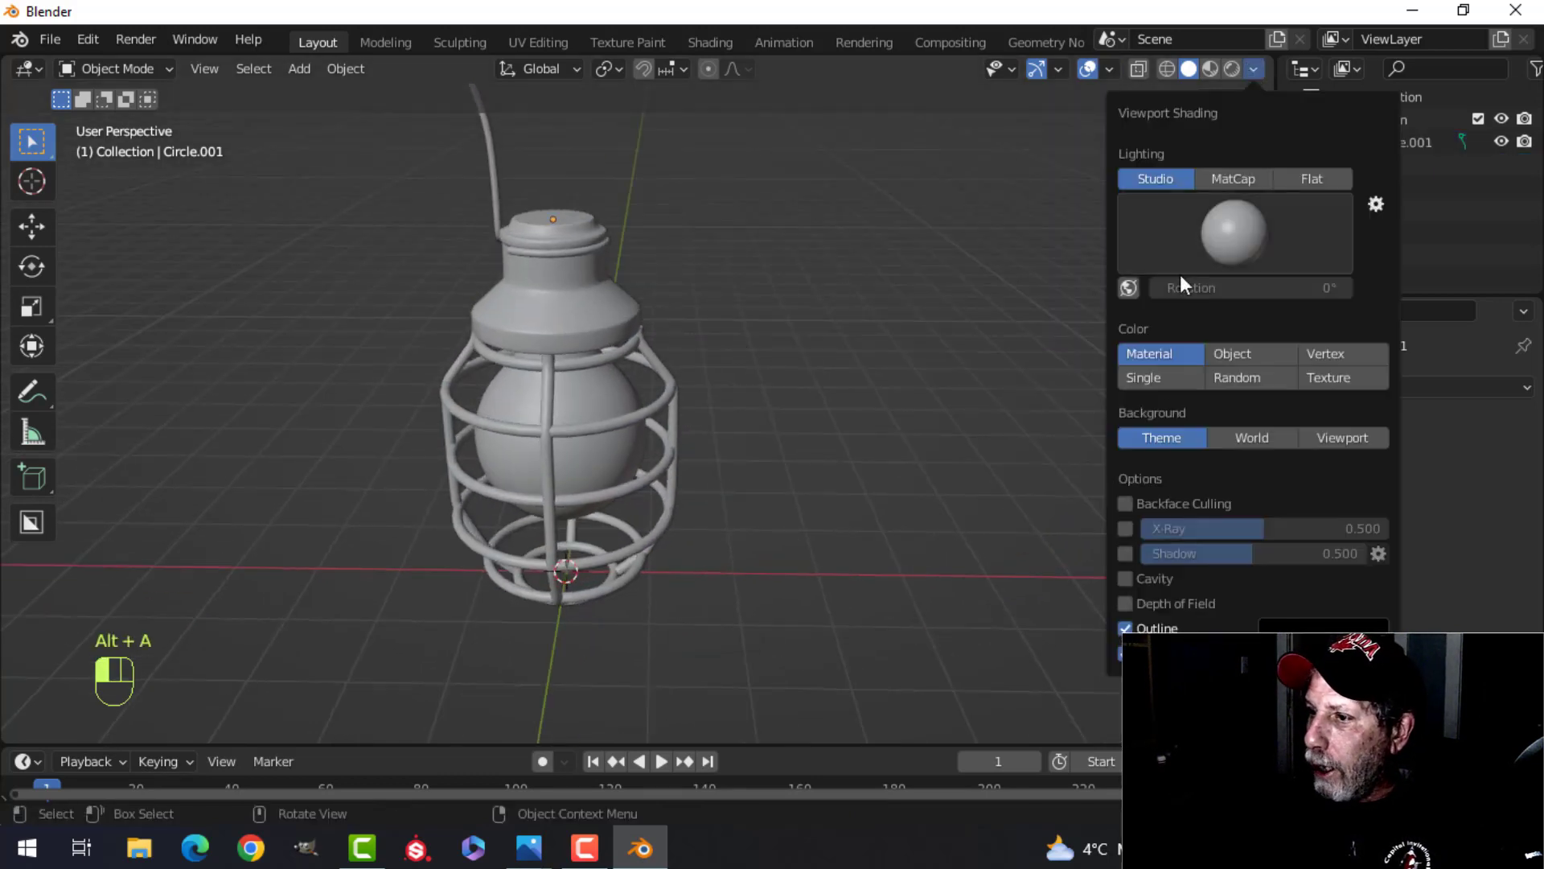
{"action": "left_click", "coordinate": [1131, 577]}
{"action": "middle_click_drag", "start_coordinate": [672, 485], "coordinate": [717, 406]}
{"action": "scroll", "coordinate": [773, 332], "scroll_direction": "down", "scroll_amount": 3}
{"action": "middle_click_drag", "start_coordinate": [717, 404], "coordinate": [1048, 368]}
{"action": "scroll", "coordinate": [726, 414], "scroll_direction": "up", "scroll_amount": 2}
{"action": "scroll", "coordinate": [1045, 367], "scroll_direction": "up", "scroll_amount": 3}
{"action": "middle_click_drag", "start_coordinate": [856, 396], "coordinate": [829, 363]}
{"action": "middle_click_drag", "start_coordinate": [949, 370], "coordinate": [873, 373]}
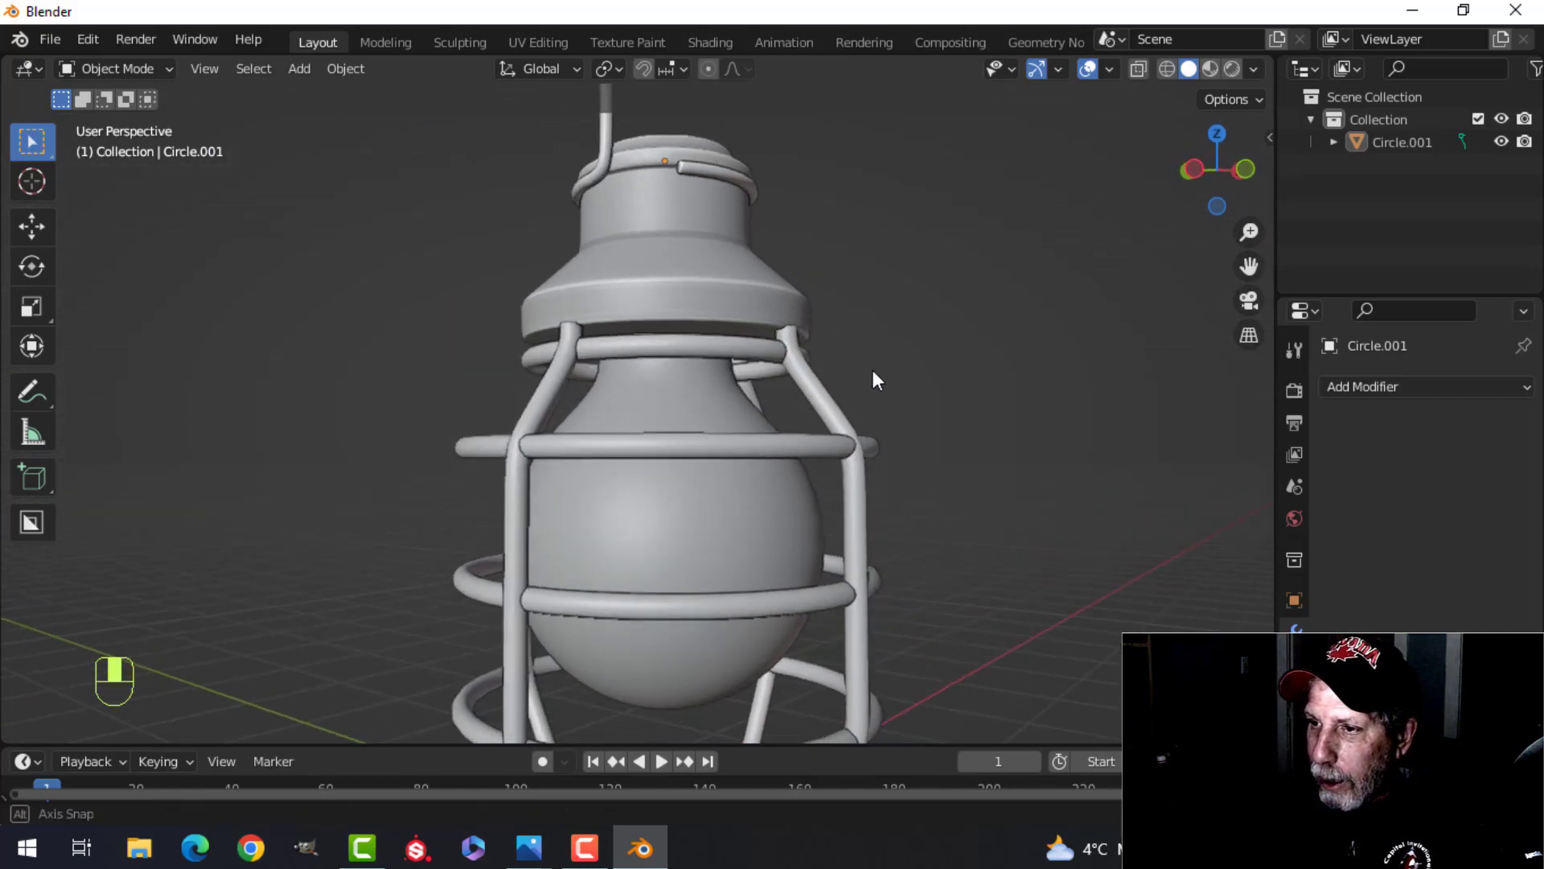
{"action": "scroll", "coordinate": [812, 346], "scroll_direction": "up", "scroll_amount": 1}
{"action": "scroll", "coordinate": [807, 340], "scroll_direction": "down", "scroll_amount": 4}
Open the joined lamp's mesh for editing and select all linked geometry of the cap and the hook wire
{"action": "left_click", "coordinate": [769, 308], "text": "shift"}
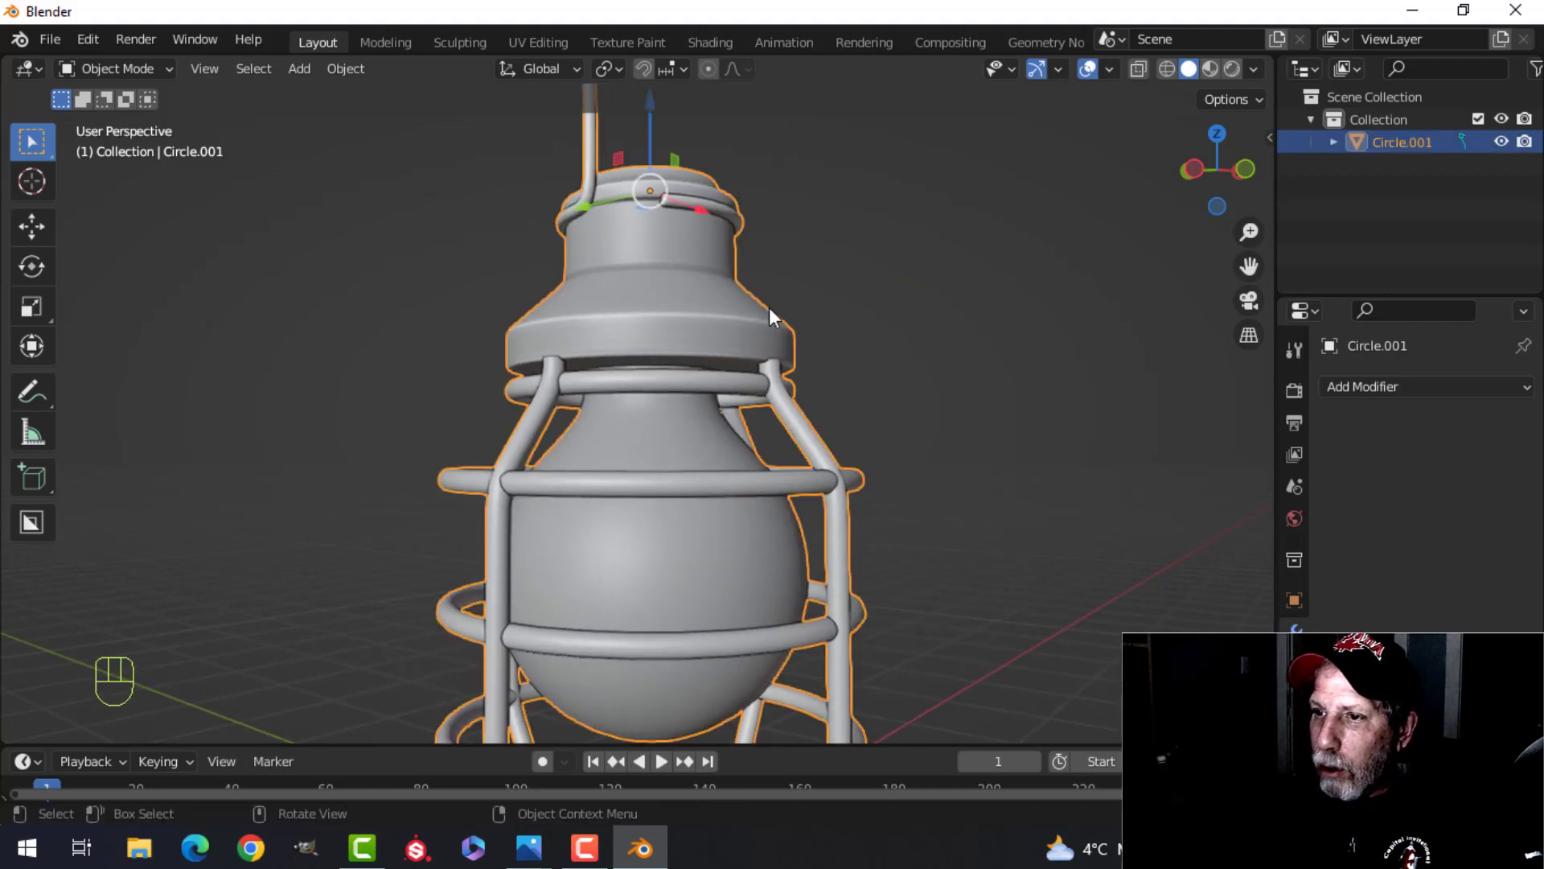
{"action": "key", "text": "Tab"}
{"action": "key", "text": "ctrl+l"}
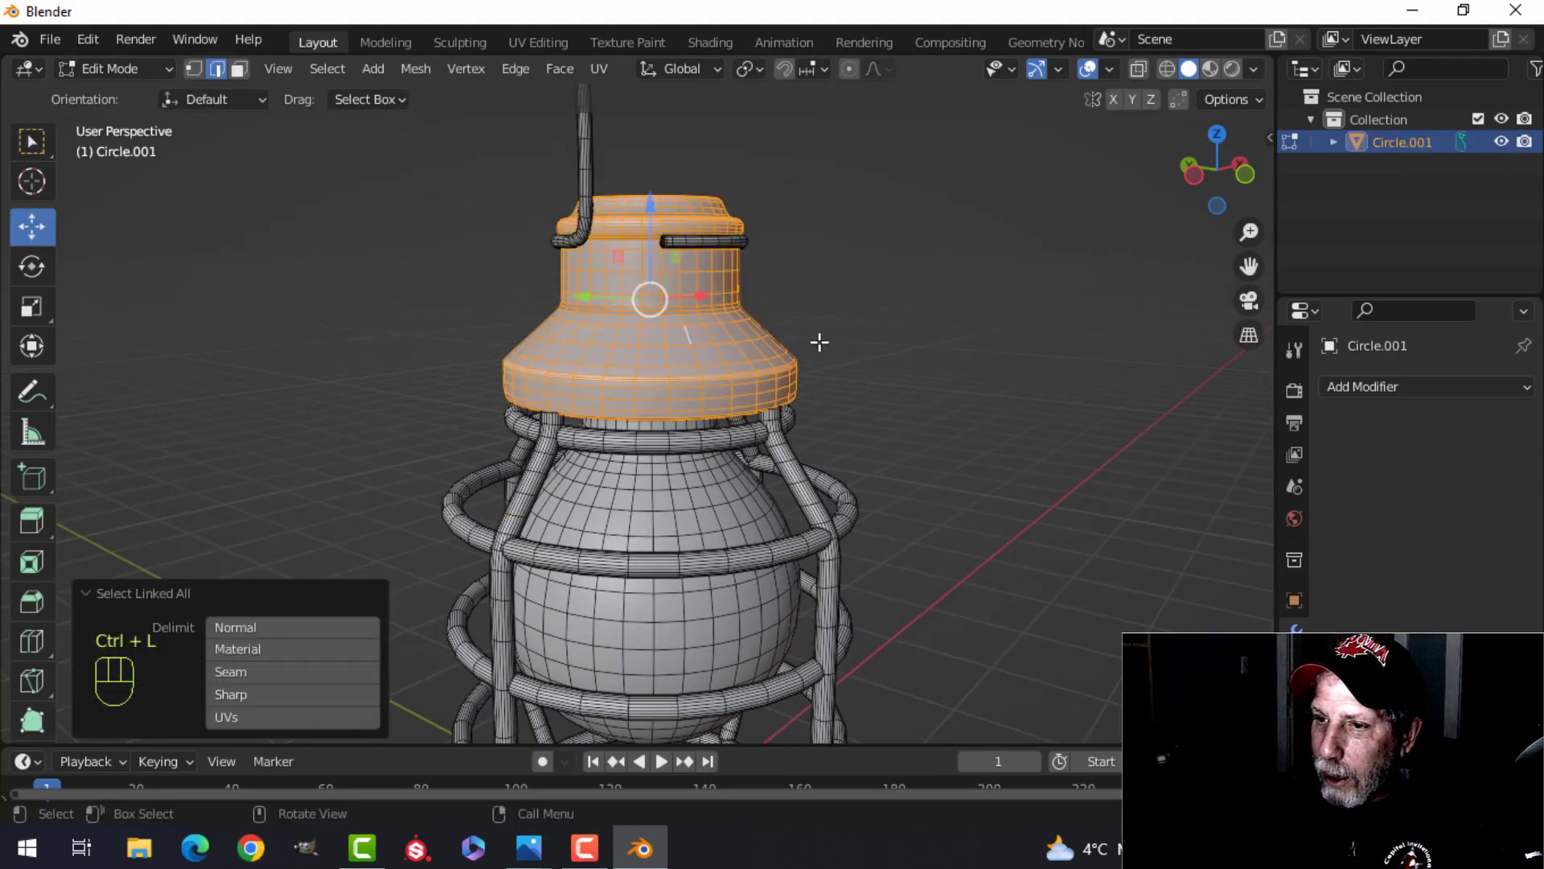
{"action": "left_click", "coordinate": [791, 447]}
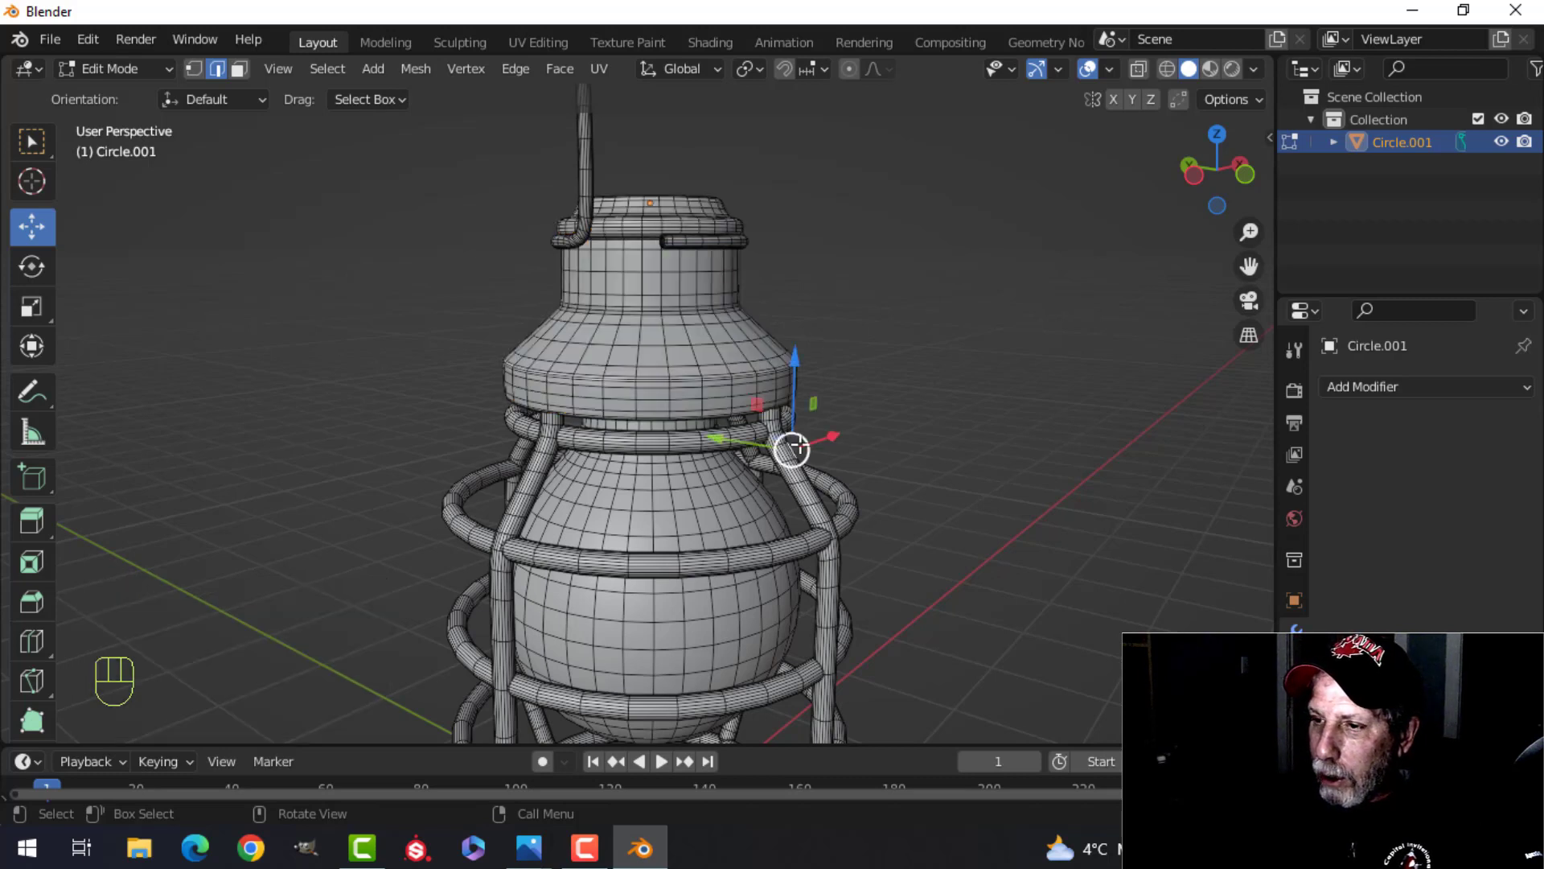
{"action": "key", "text": "alt+a"}
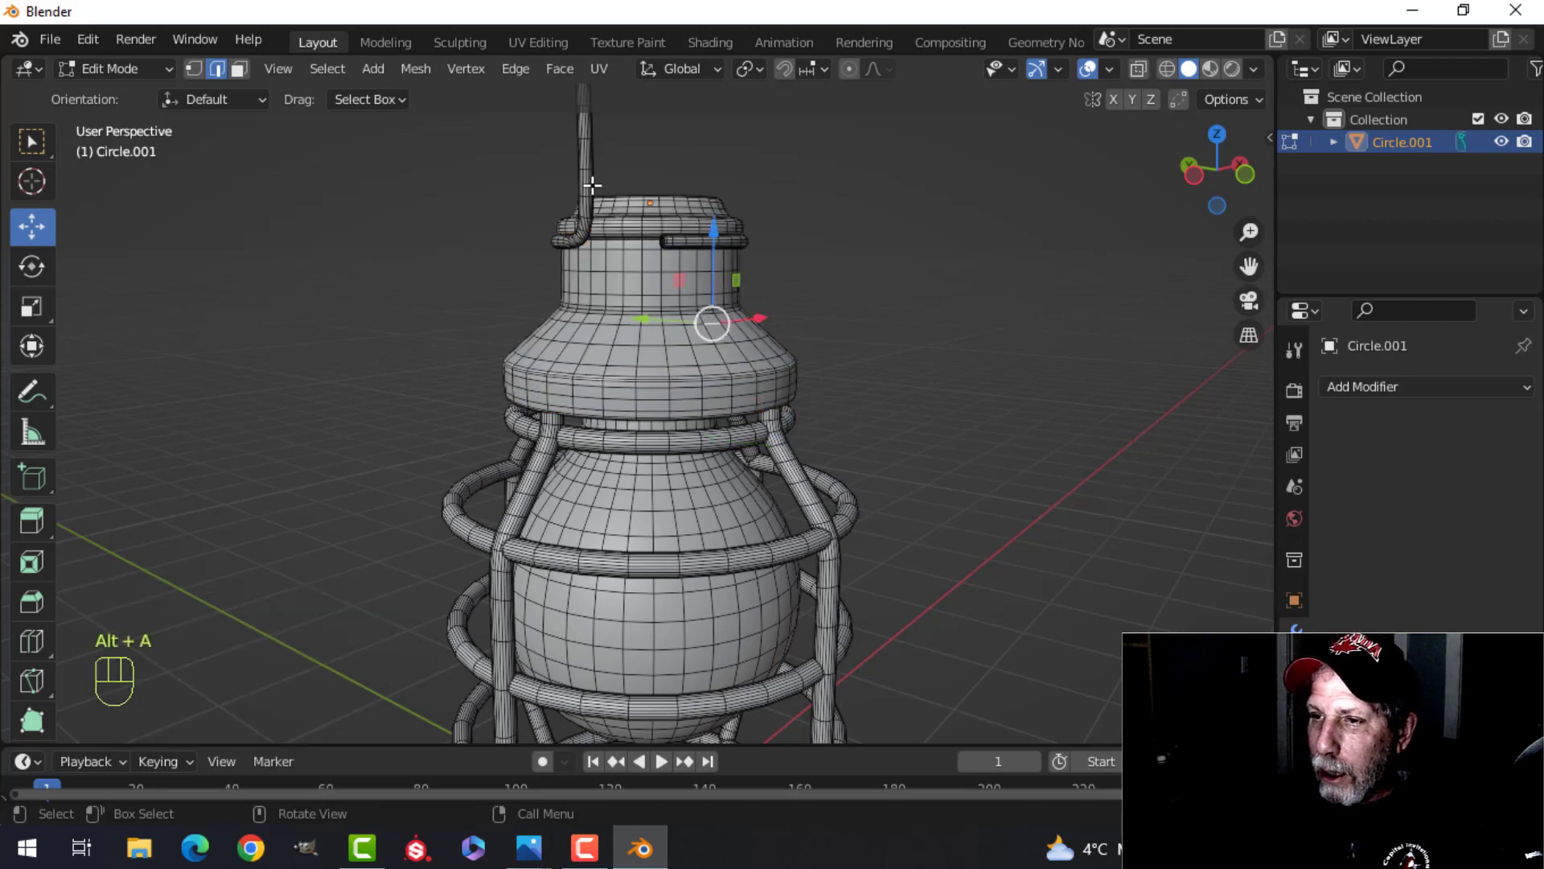
{"action": "left_click", "coordinate": [592, 186], "text": "shift"}
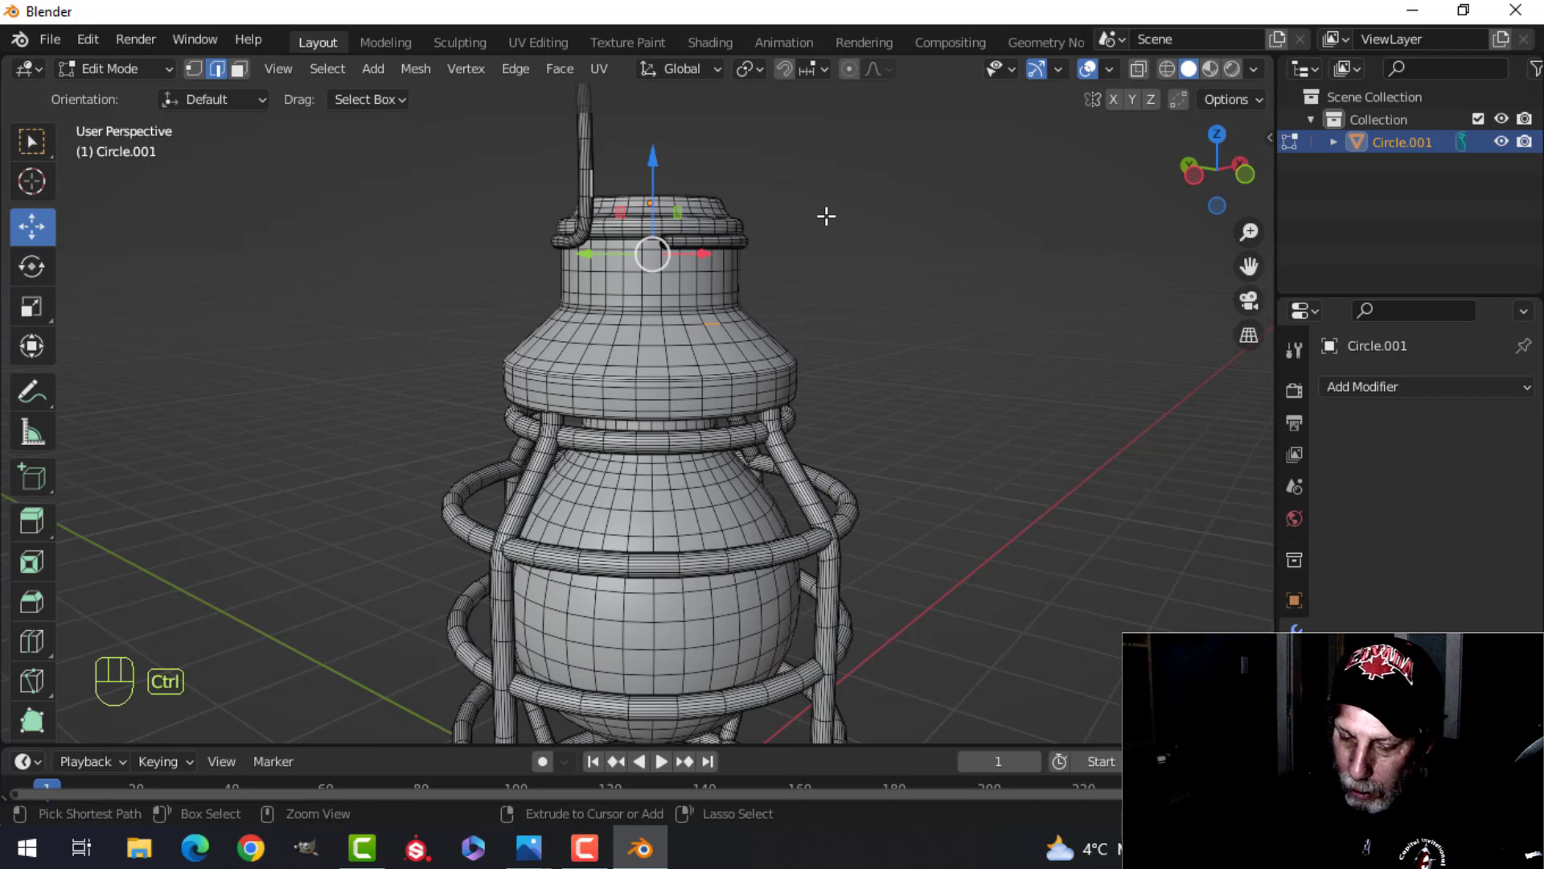
{"action": "key", "text": "ctrl+l"}
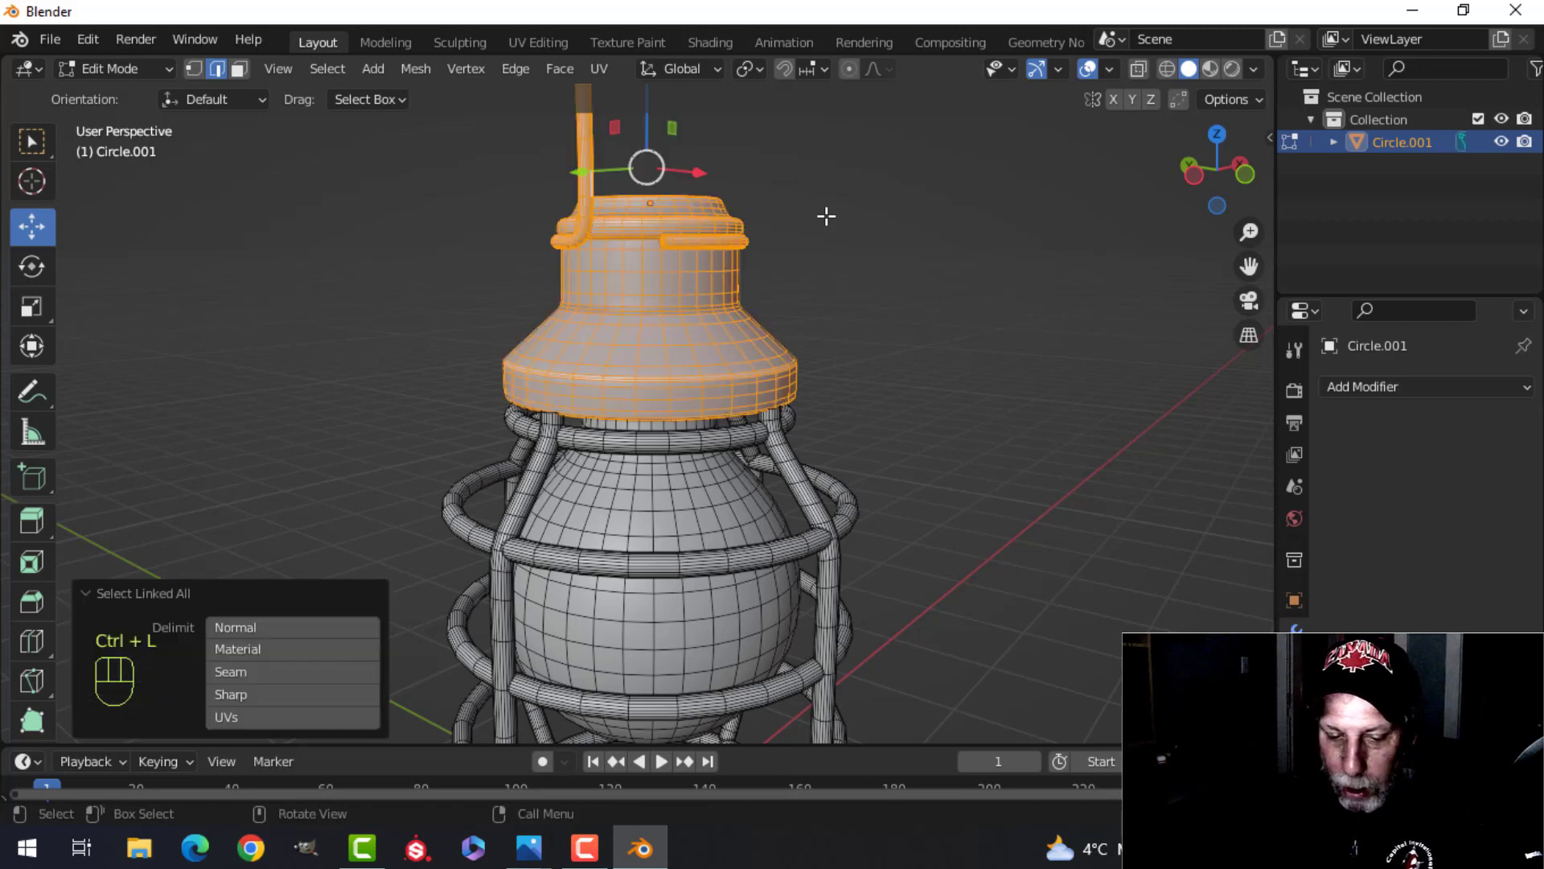
Scale the cap and hook wire up to about 1.03, raise them slightly along Z, and return to Object Mode with nothing selected
{"action": "key", "text": "s"}
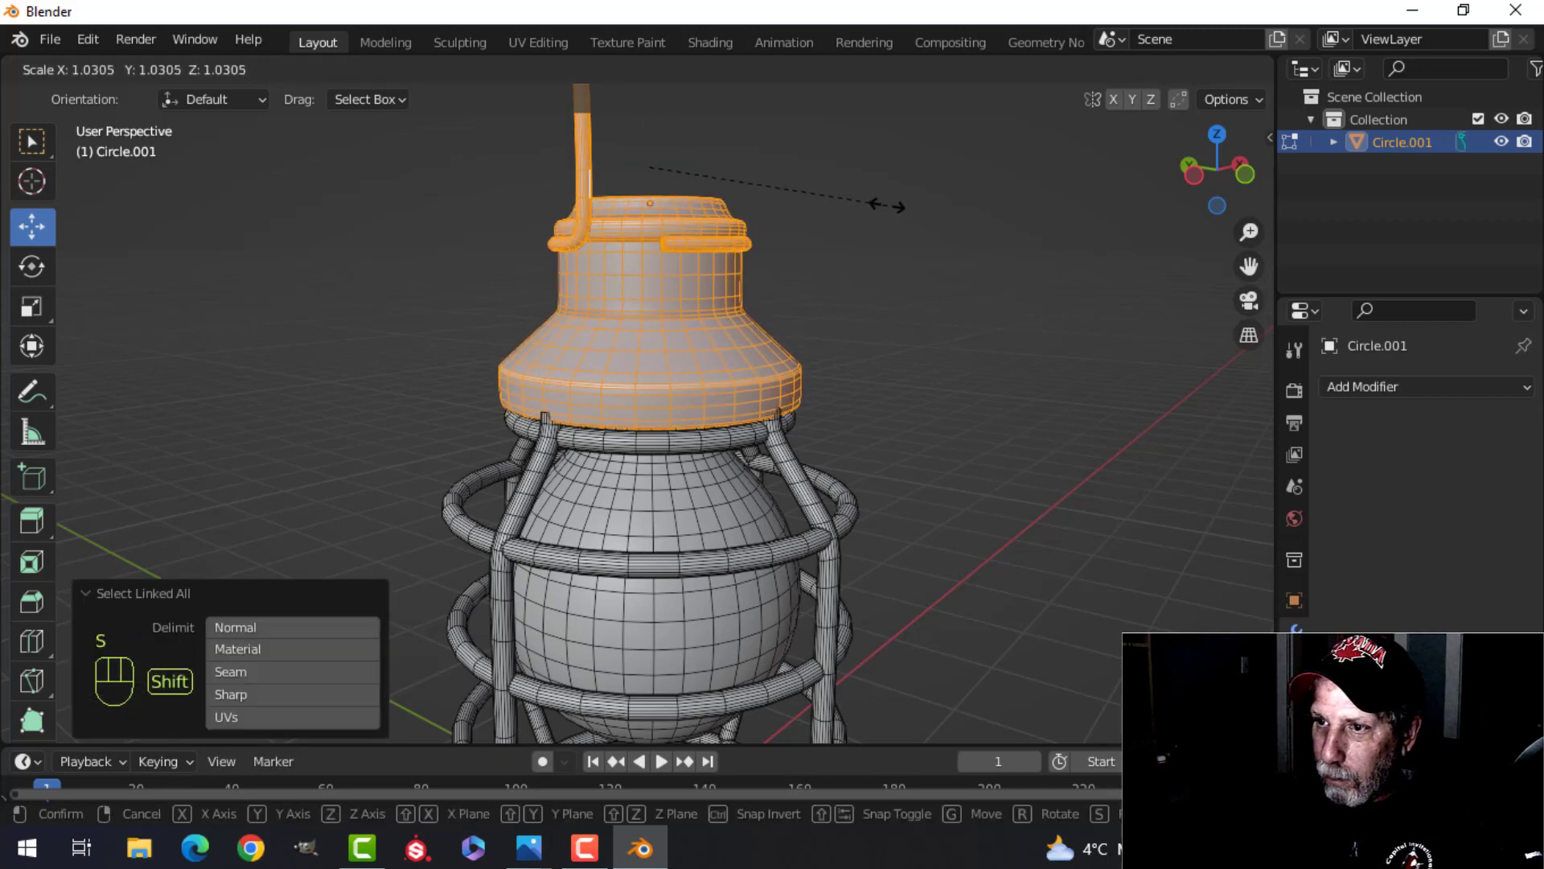
{"action": "left_click", "coordinate": [891, 206]}
{"action": "left_click_drag", "start_coordinate": [645, 113], "coordinate": [646, 95]}
{"action": "key", "text": "alt+a"}
{"action": "key", "text": "Tab"}
{"action": "key", "text": "alt+a"}
Inspect the complete lamp from several sides, checking the hook, cap, bulb and cage
{"action": "scroll", "coordinate": [907, 216], "scroll_direction": "down", "scroll_amount": 4}
{"action": "middle_click_drag", "start_coordinate": [908, 216], "coordinate": [667, 370]}
{"action": "scroll", "coordinate": [760, 370], "scroll_direction": "down", "scroll_amount": 2}
{"action": "scroll", "coordinate": [667, 417], "scroll_direction": "down", "scroll_amount": 3}
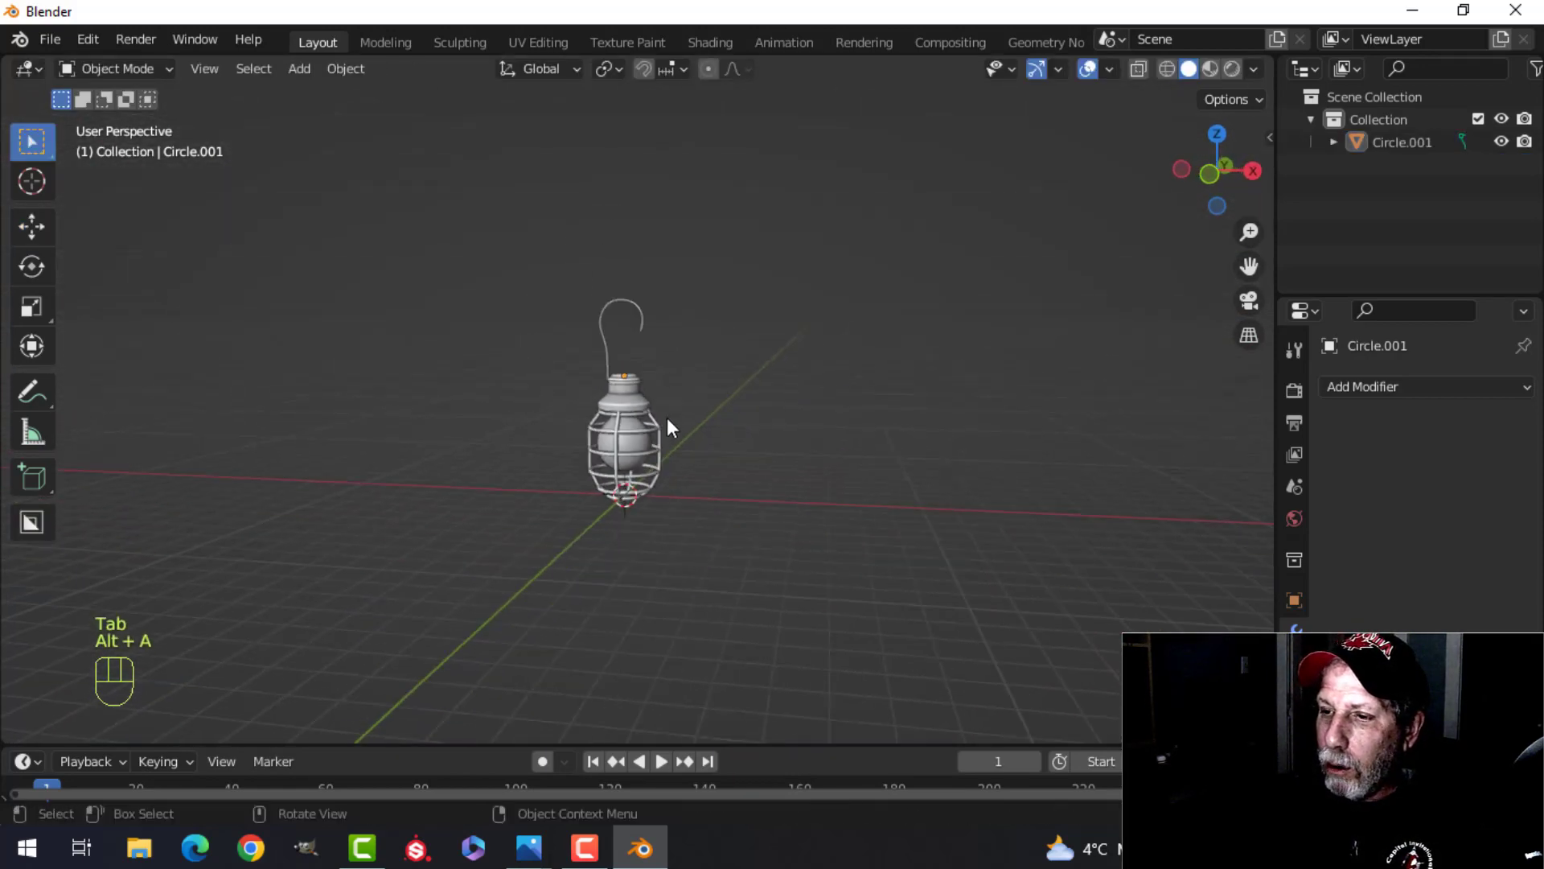
{"action": "scroll", "coordinate": [668, 418], "scroll_direction": "up", "scroll_amount": 3}
{"action": "middle_click_drag", "start_coordinate": [674, 428], "coordinate": [620, 446]}
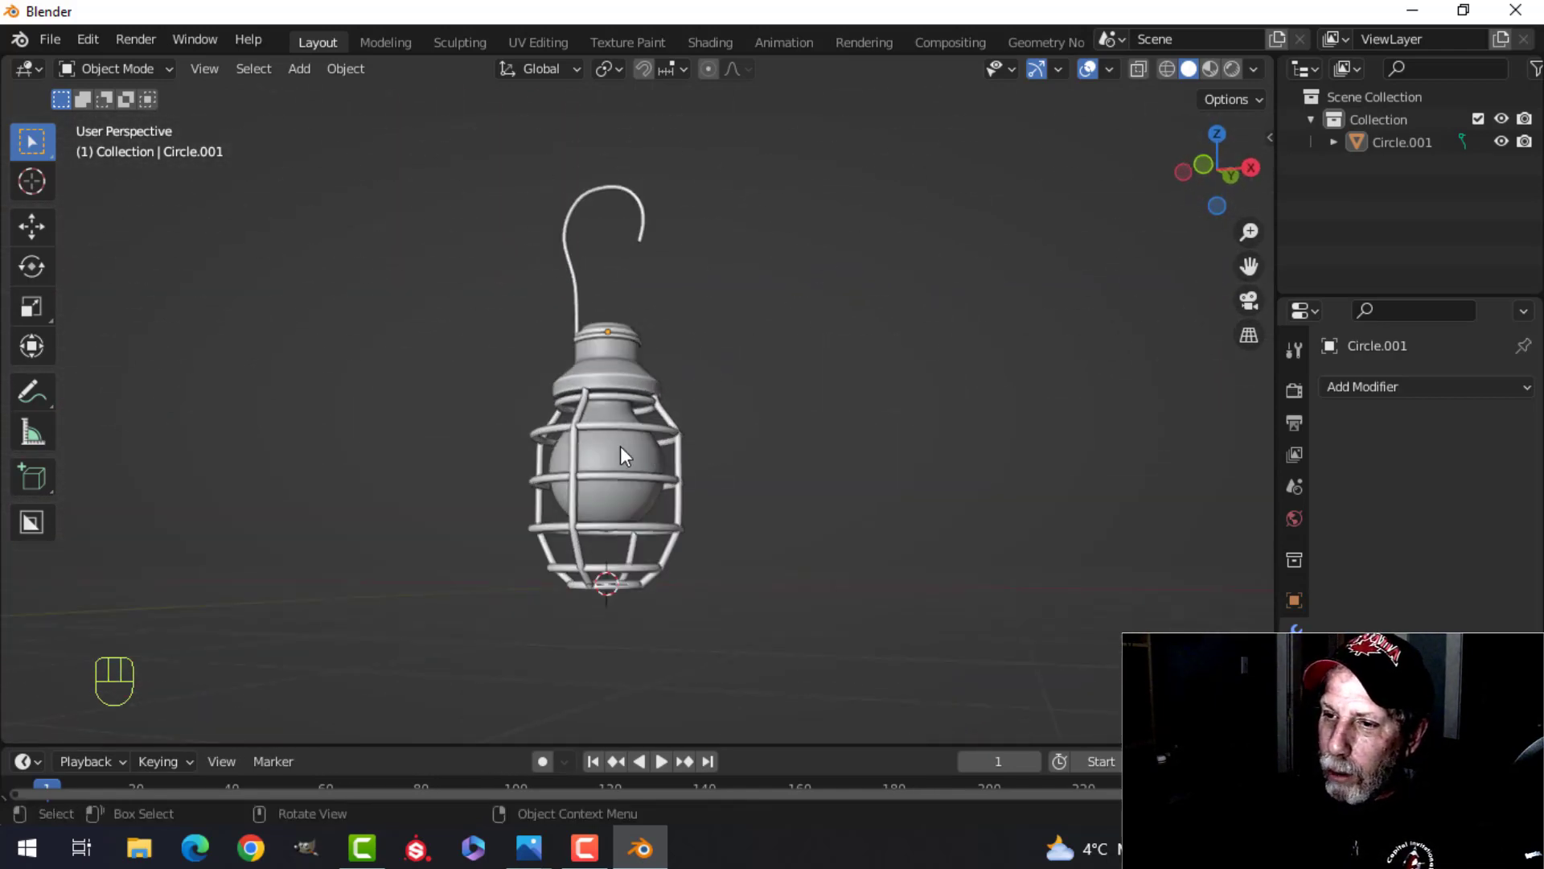
{"action": "middle_click_drag", "start_coordinate": [857, 403], "coordinate": [614, 354]}
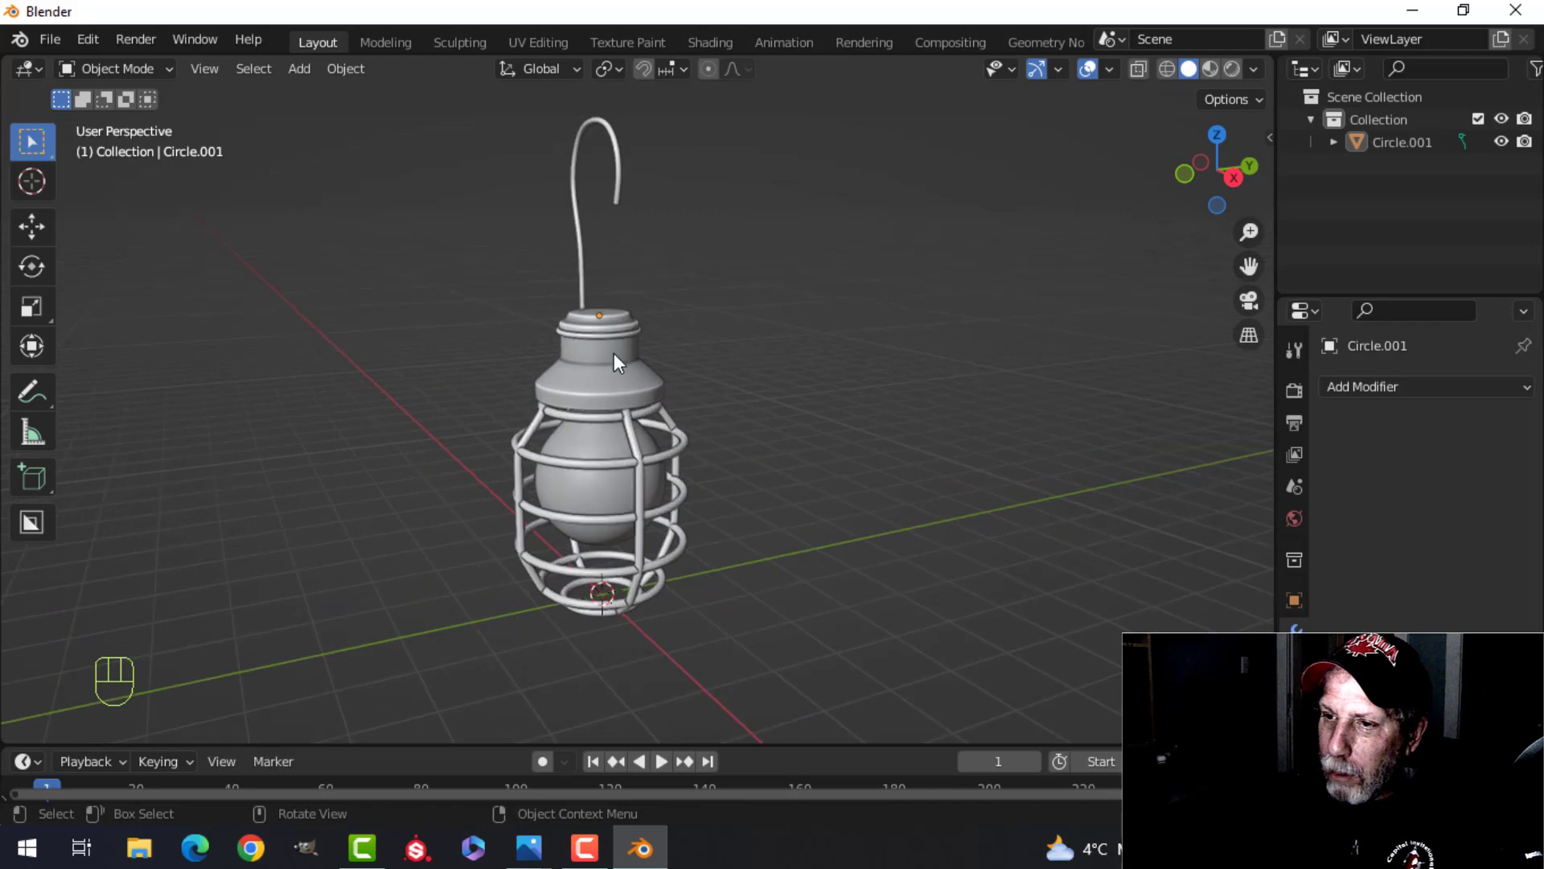
{"action": "middle_click_drag", "start_coordinate": [684, 418], "coordinate": [764, 447]}
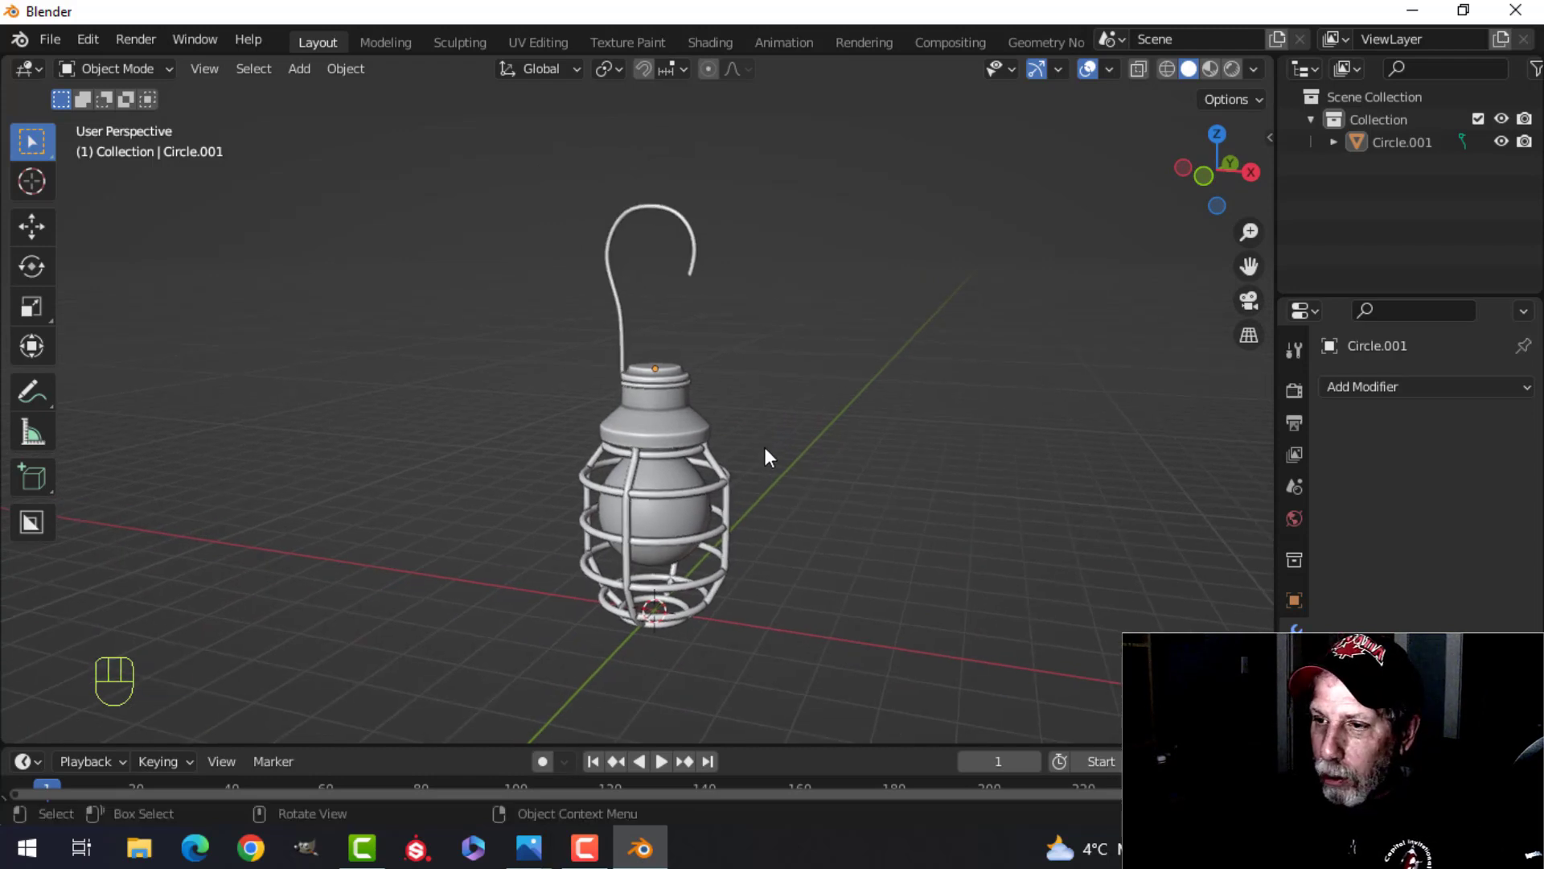
{"action": "key", "text": "a"}
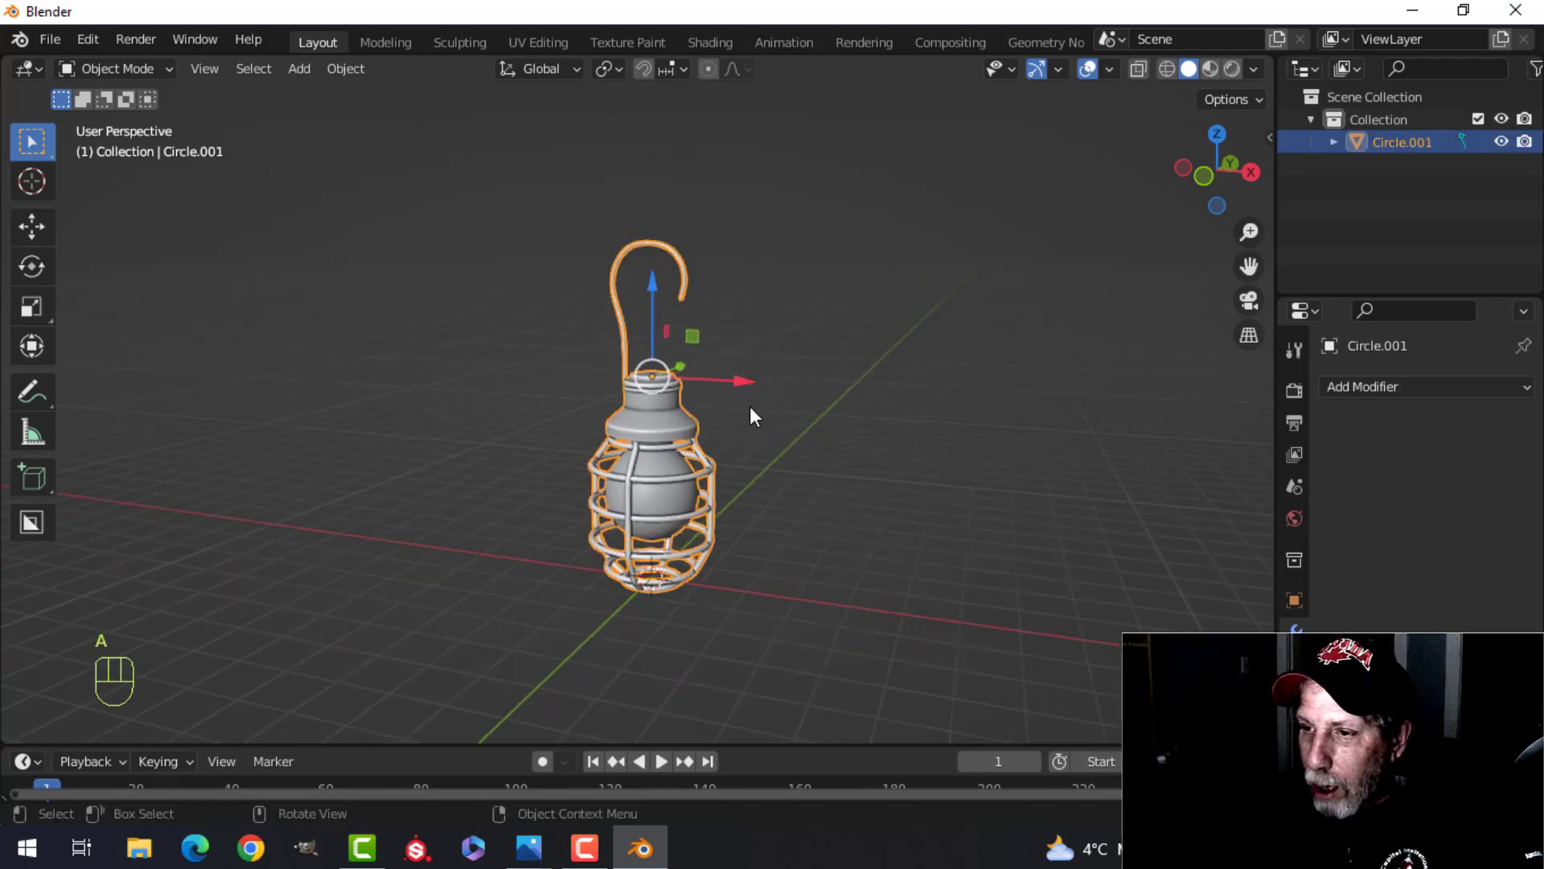
{"action": "key", "text": "alt+a"}
{"action": "middle_click_drag", "start_coordinate": [799, 417], "coordinate": [809, 450]}
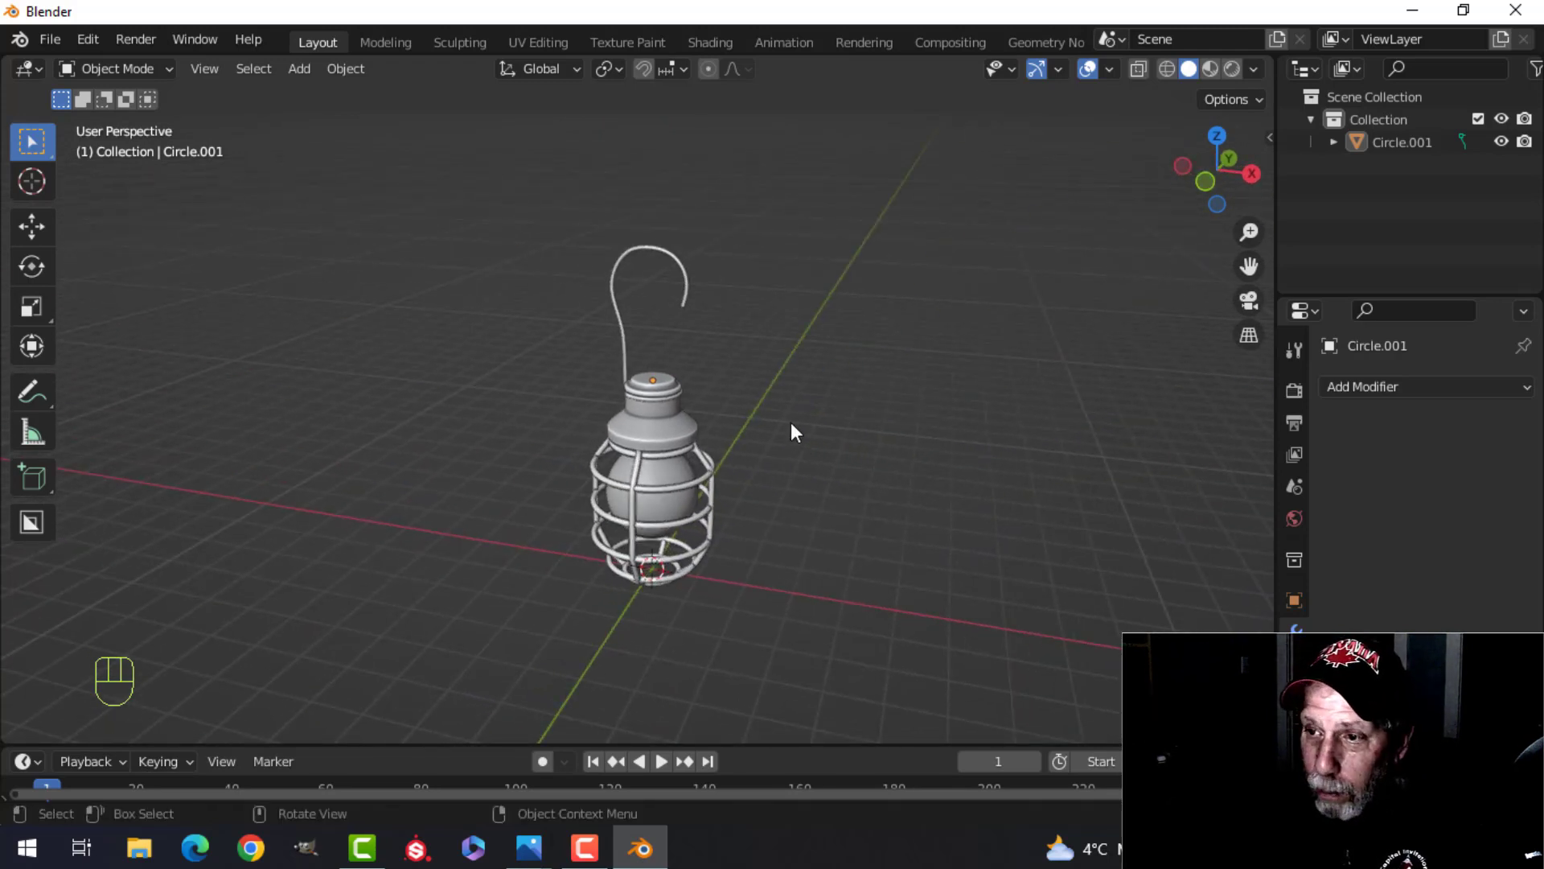
{"action": "mouse_move", "coordinate": [873, 455]}
{"action": "middle_mouse_down"}
{"action": "mouse_move", "coordinate": [878, 439]}
{"action": "mouse_move", "coordinate": [762, 447]}
{"action": "mouse_move", "coordinate": [659, 396]}
{"action": "mouse_move", "coordinate": [901, 428]}
{"action": "mouse_move", "coordinate": [865, 443]}
{"action": "middle_mouse_up"}
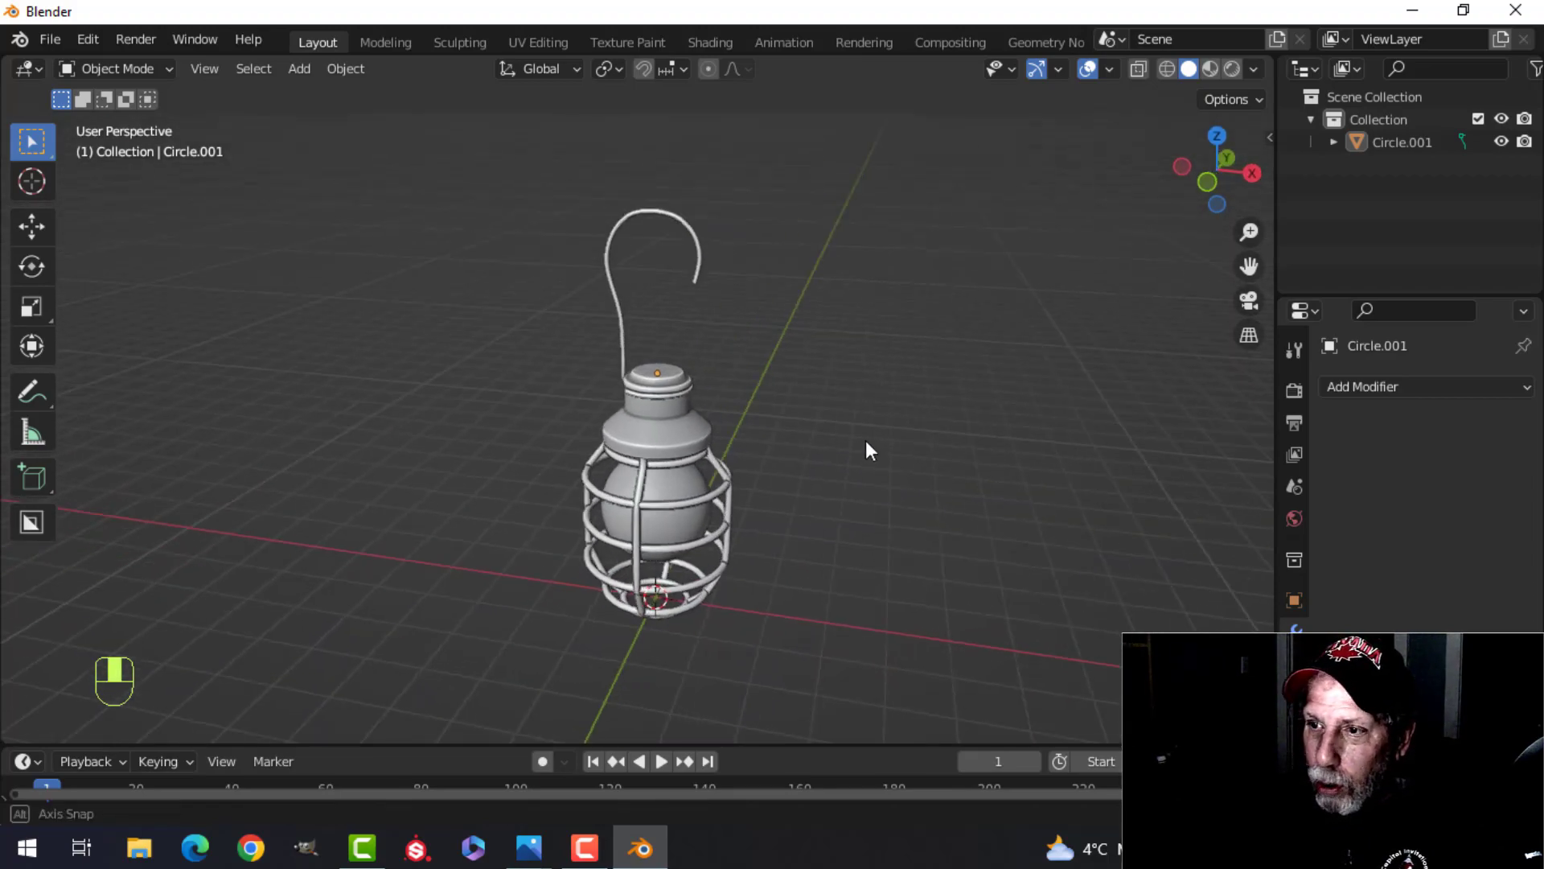
Switch to the AirShaftVideo5Test.blend scene and examine the shaft's round vents, bent pipes, floor grates, ceiling pipes and end fan
{"action": "scroll", "coordinate": [639, 417], "scroll_direction": "down", "scroll_amount": 3}
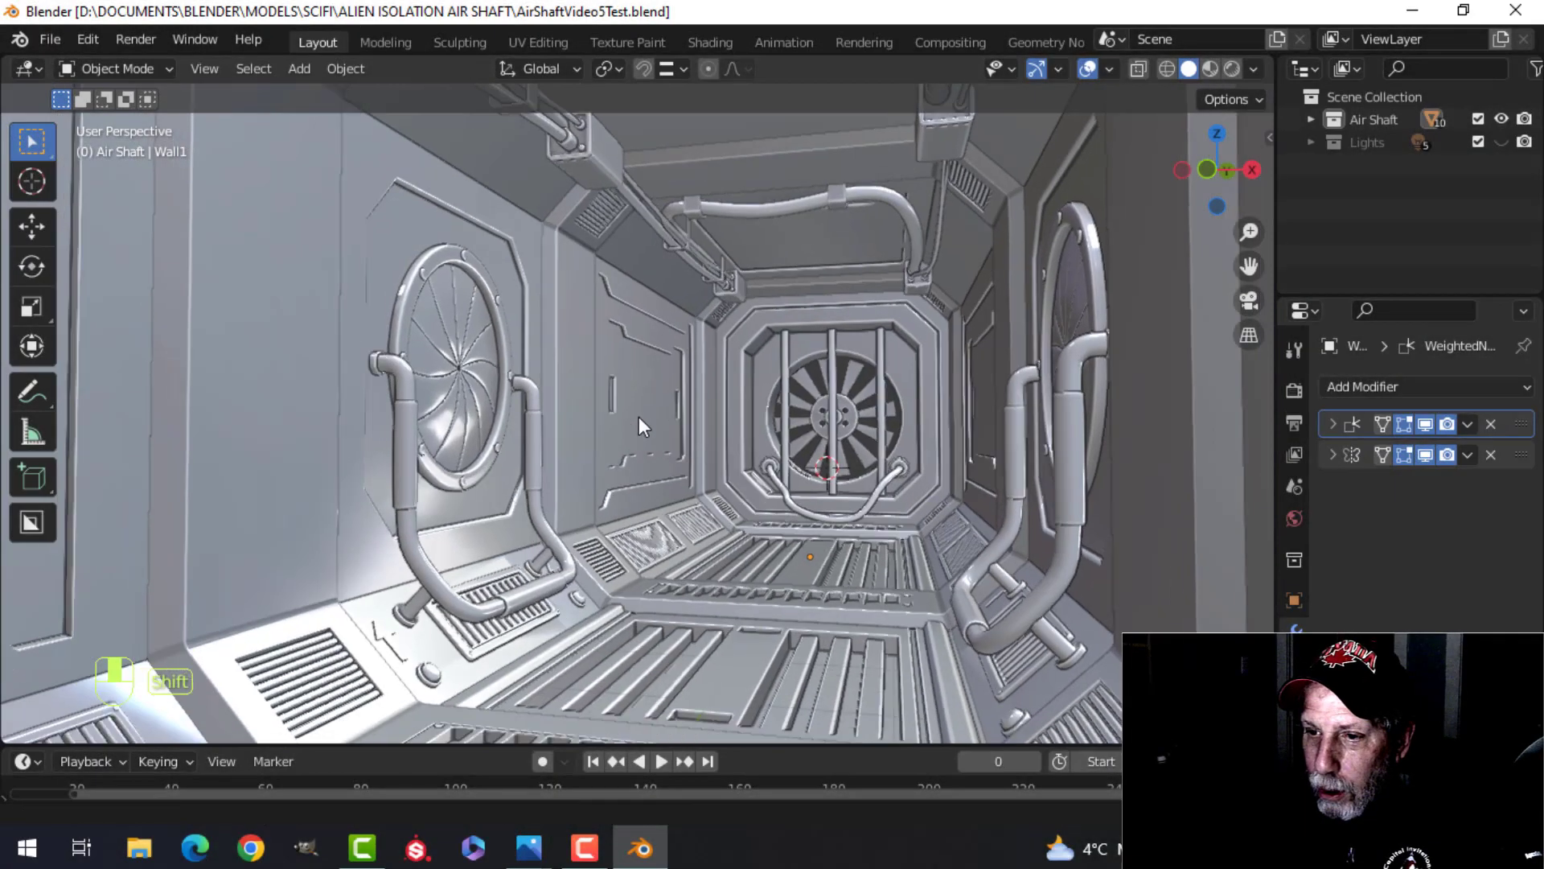
{"action": "middle_click_drag", "start_coordinate": [639, 416], "coordinate": [634, 431]}
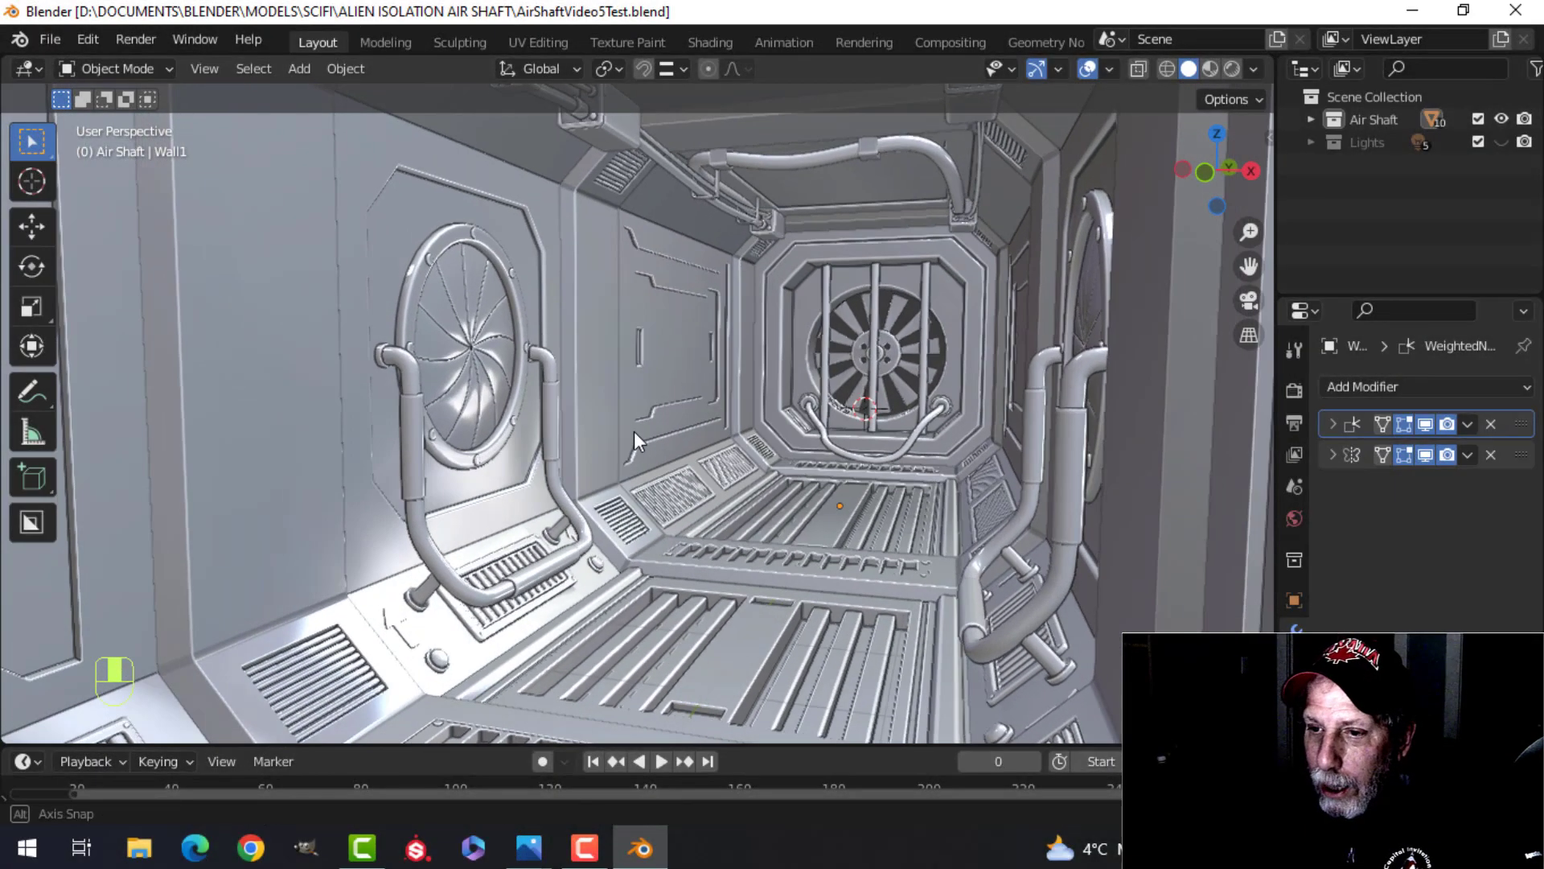
{"action": "scroll", "coordinate": [499, 391], "scroll_direction": "up", "scroll_amount": 2}
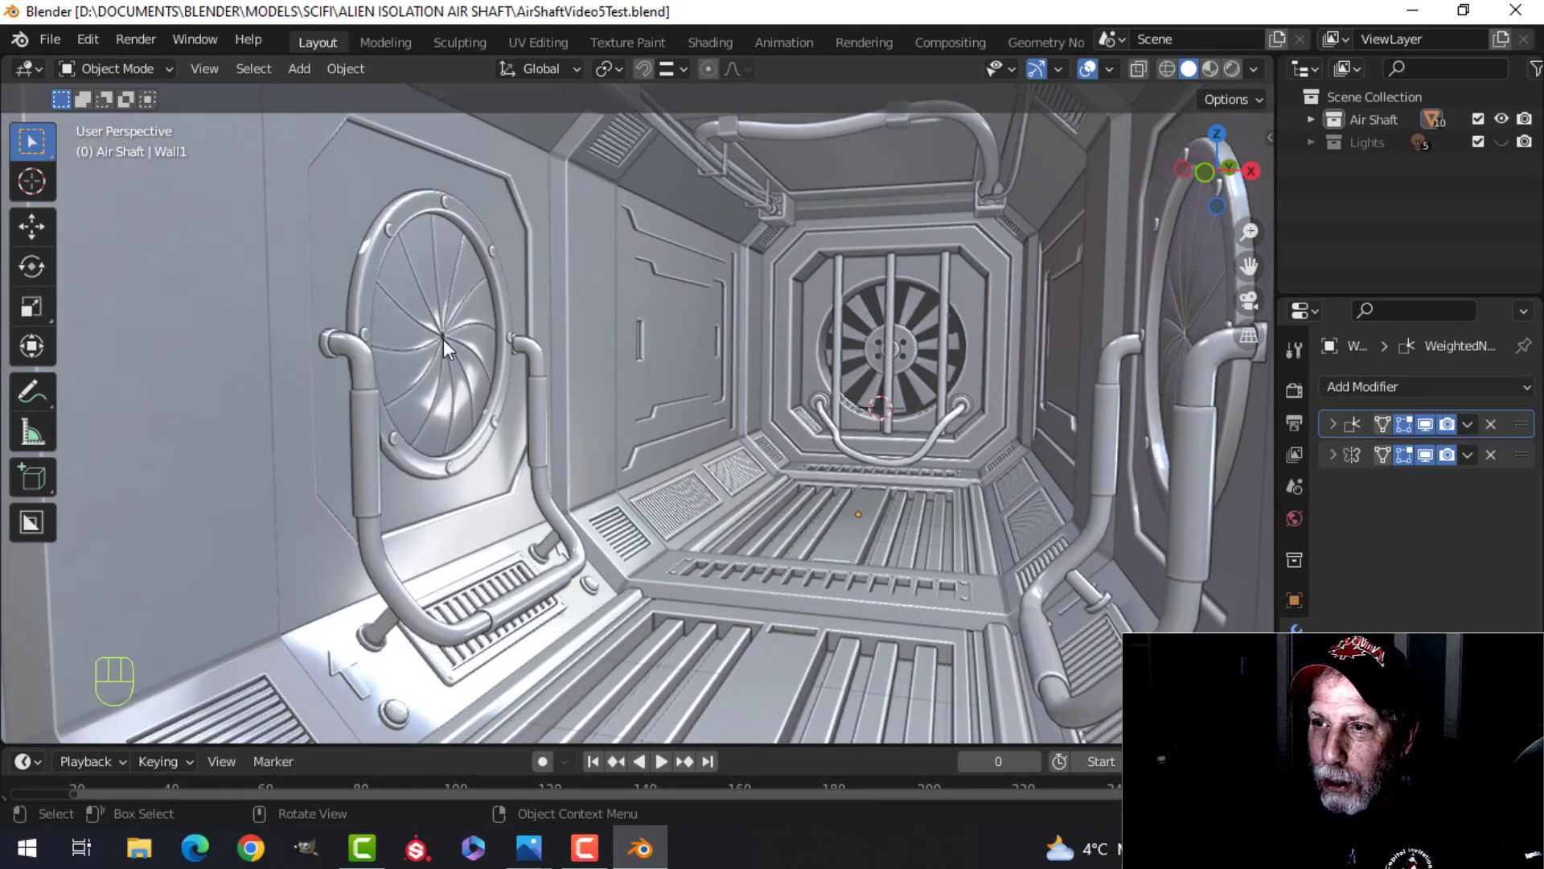
{"action": "middle_click_drag", "start_coordinate": [460, 330], "coordinate": [405, 342]}
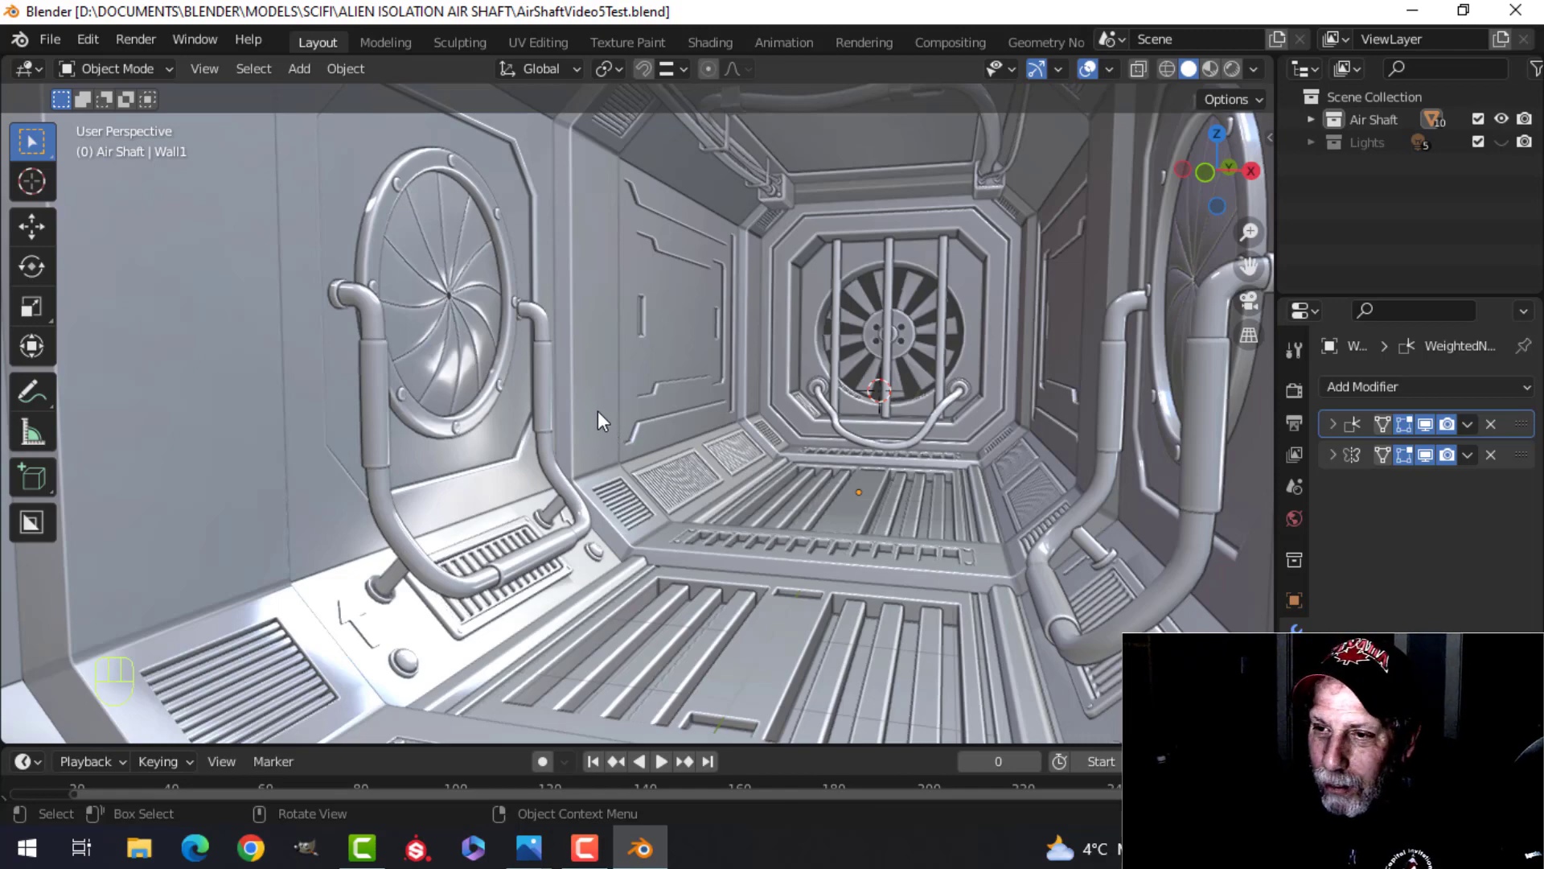
{"action": "middle_click_drag", "start_coordinate": [625, 406], "coordinate": [662, 499]}
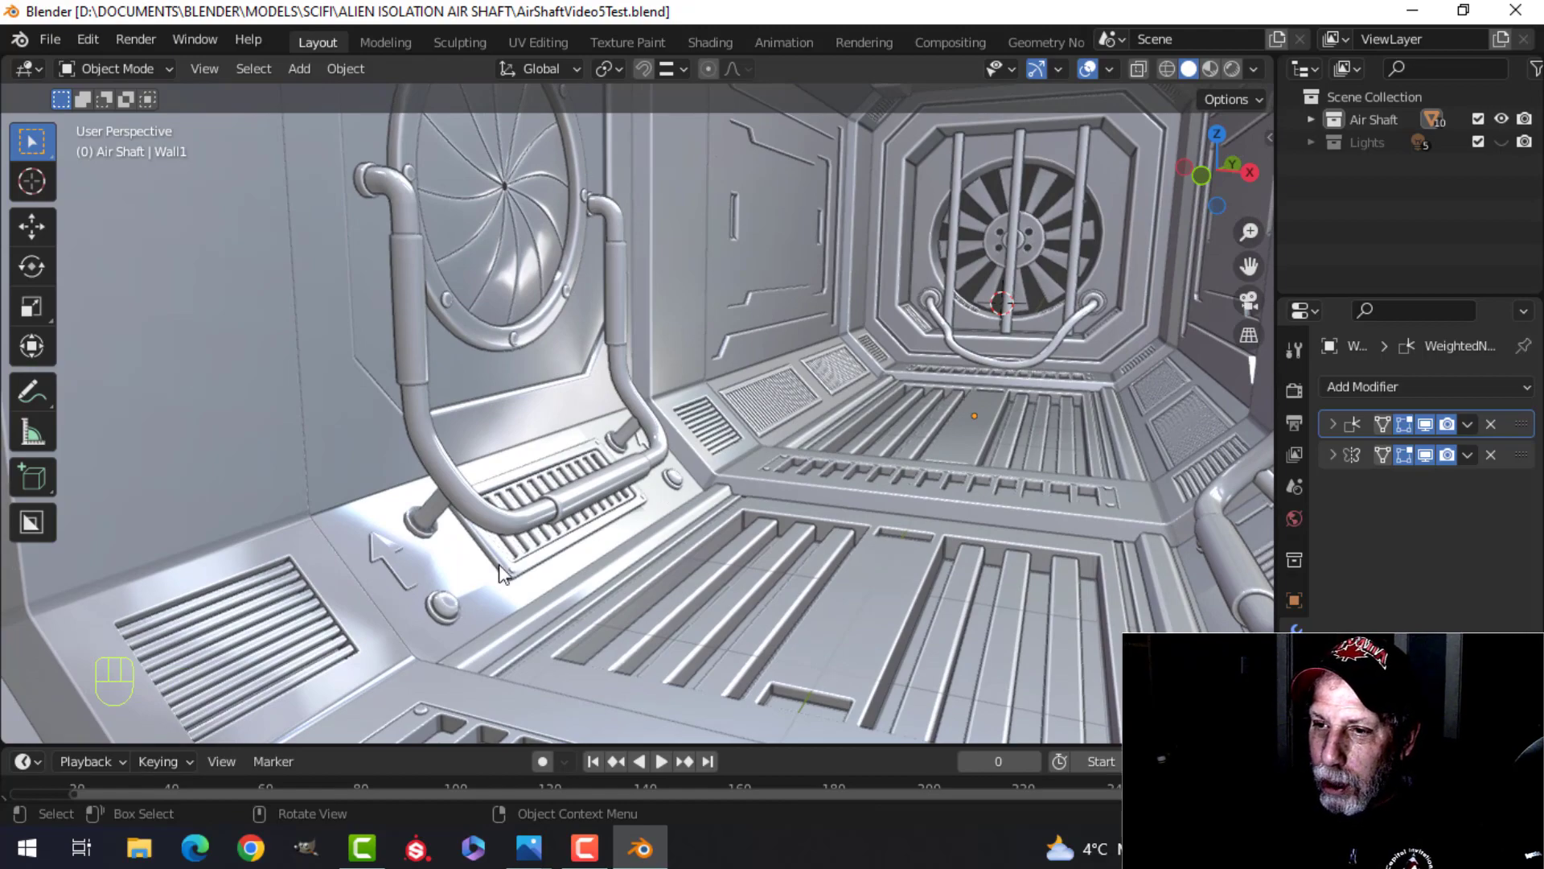
{"action": "middle_click_drag", "start_coordinate": [657, 464], "coordinate": [499, 369]}
{"action": "scroll", "coordinate": [786, 469], "scroll_direction": "up", "scroll_amount": 4}
{"action": "scroll", "coordinate": [759, 475], "scroll_direction": "down", "scroll_amount": 5}
{"action": "scroll", "coordinate": [681, 281], "scroll_direction": "down", "scroll_amount": 2}
{"action": "middle_click_drag", "start_coordinate": [697, 294], "coordinate": [712, 434], "text": "shift"}
{"action": "middle_click_drag", "start_coordinate": [711, 435], "coordinate": [706, 385]}
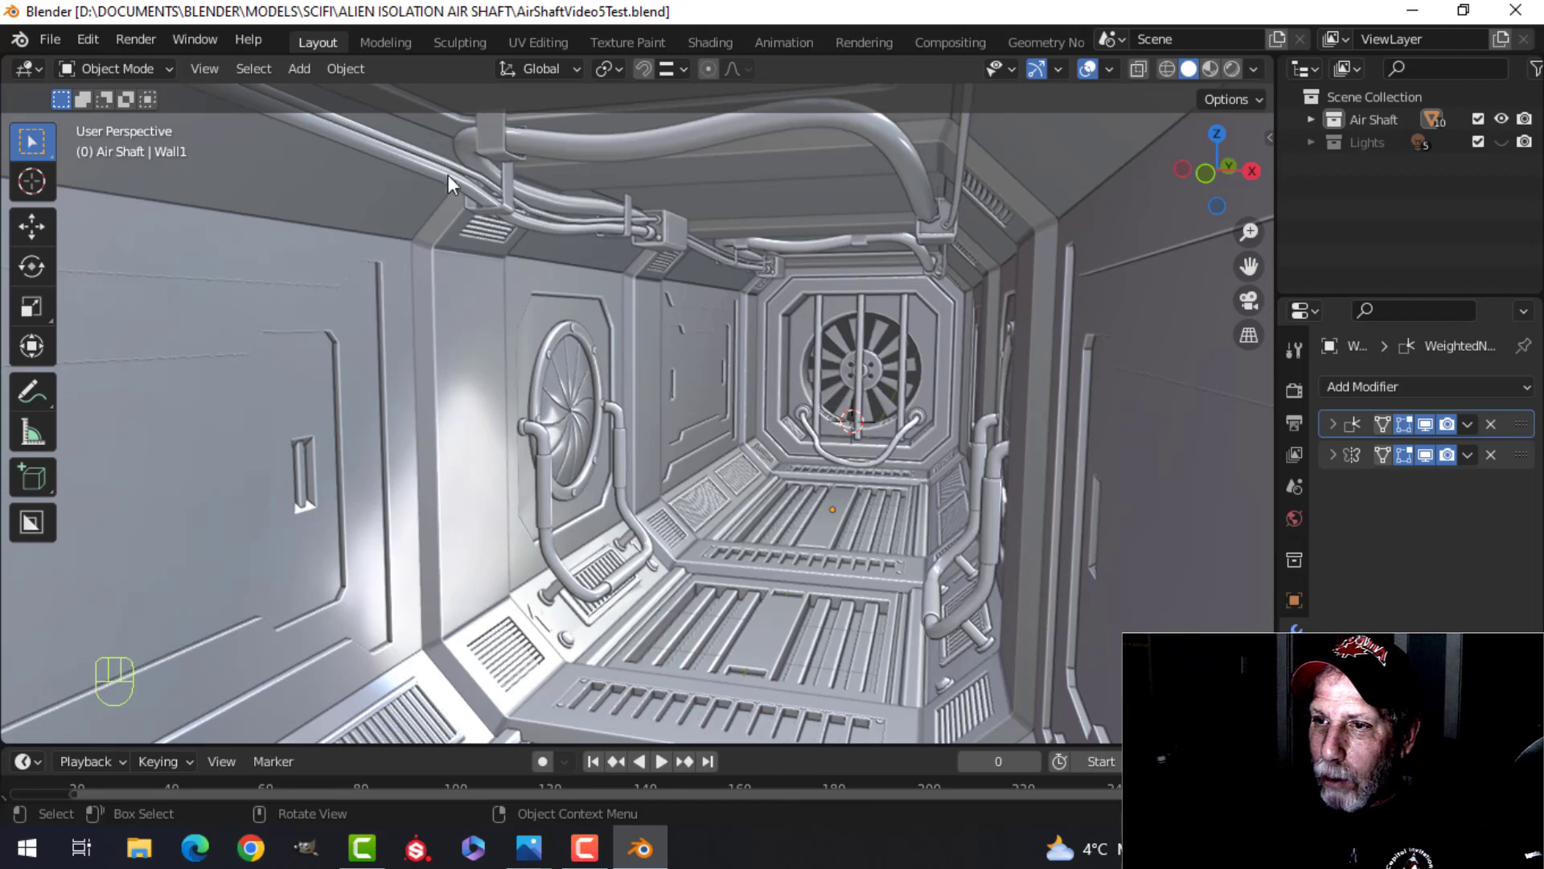
{"action": "middle_click_drag", "start_coordinate": [628, 308], "coordinate": [544, 310]}
{"action": "scroll", "coordinate": [636, 321], "scroll_direction": "up", "scroll_amount": 1}
{"action": "middle_click_drag", "start_coordinate": [865, 434], "coordinate": [880, 403]}
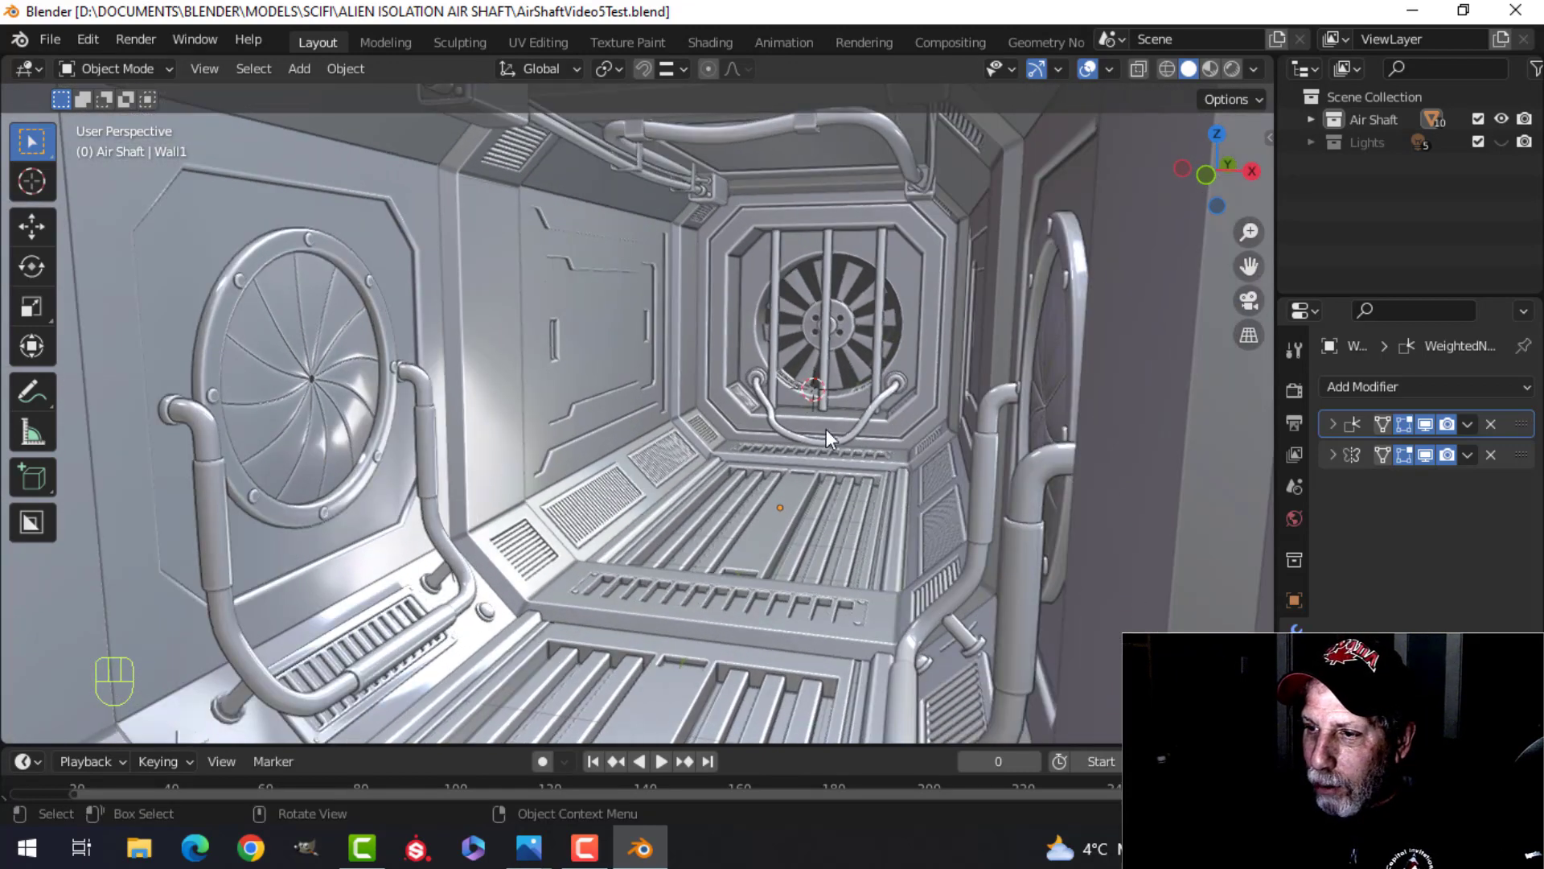
{"action": "middle_click_drag", "start_coordinate": [708, 451], "coordinate": [726, 415]}
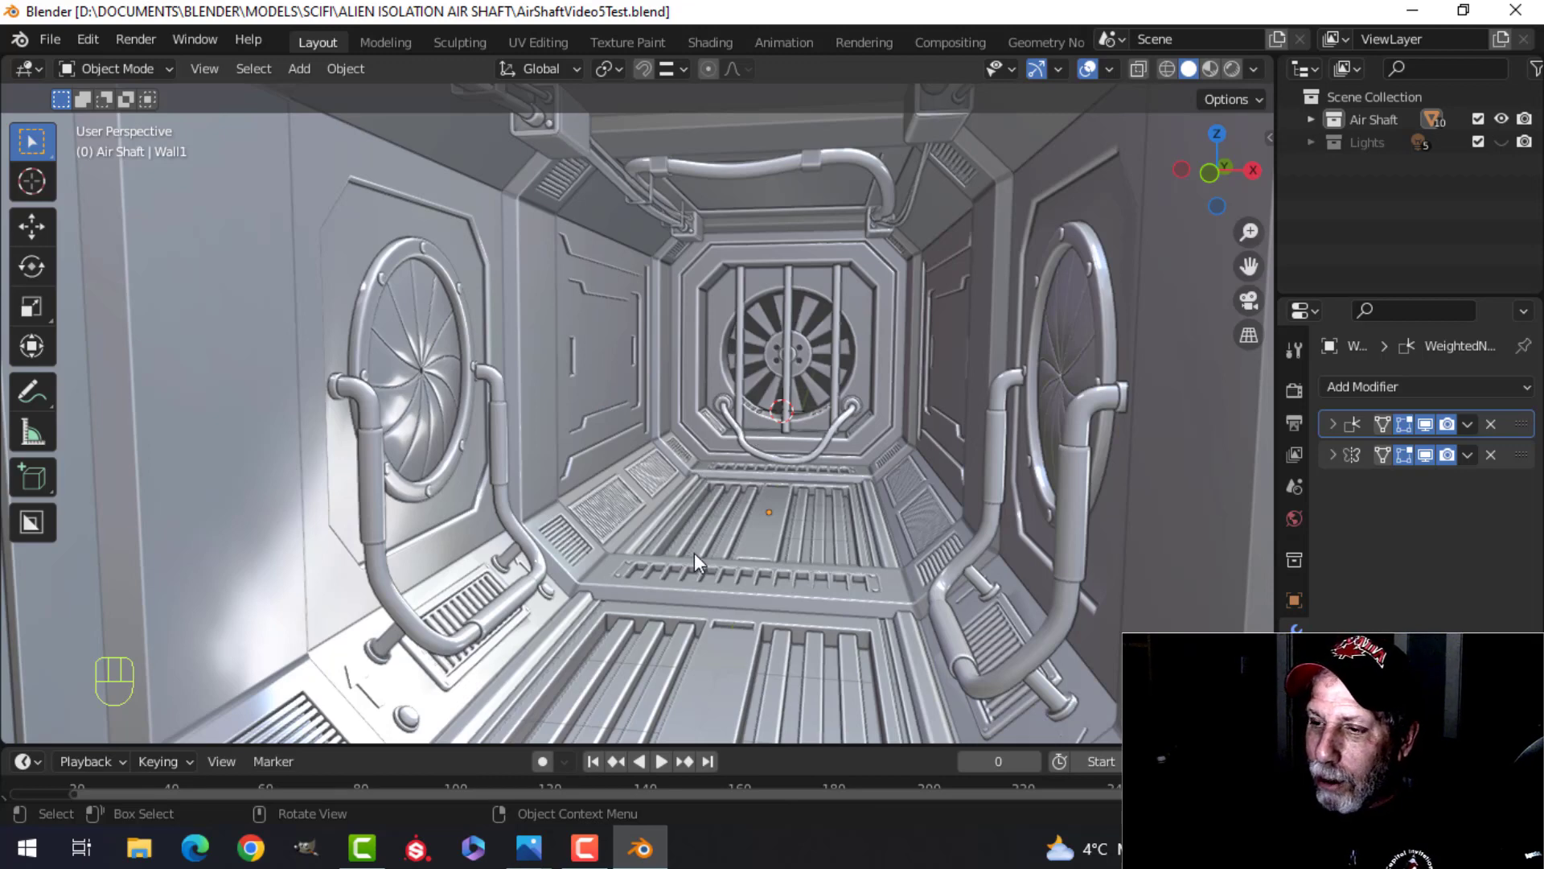
{"action": "middle_click_drag", "start_coordinate": [693, 552], "coordinate": [698, 515]}
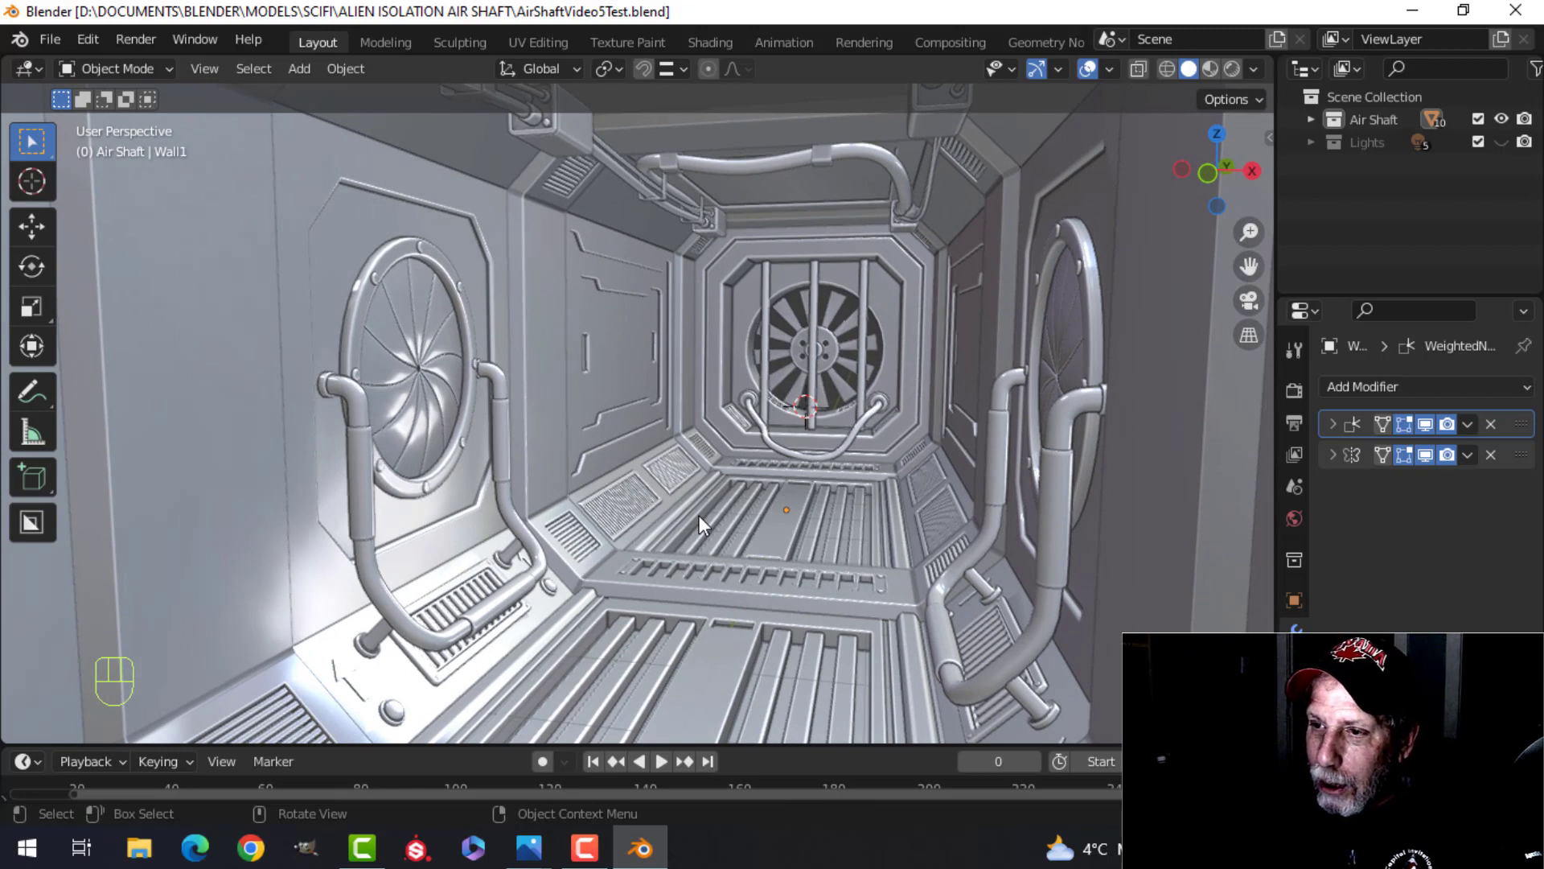